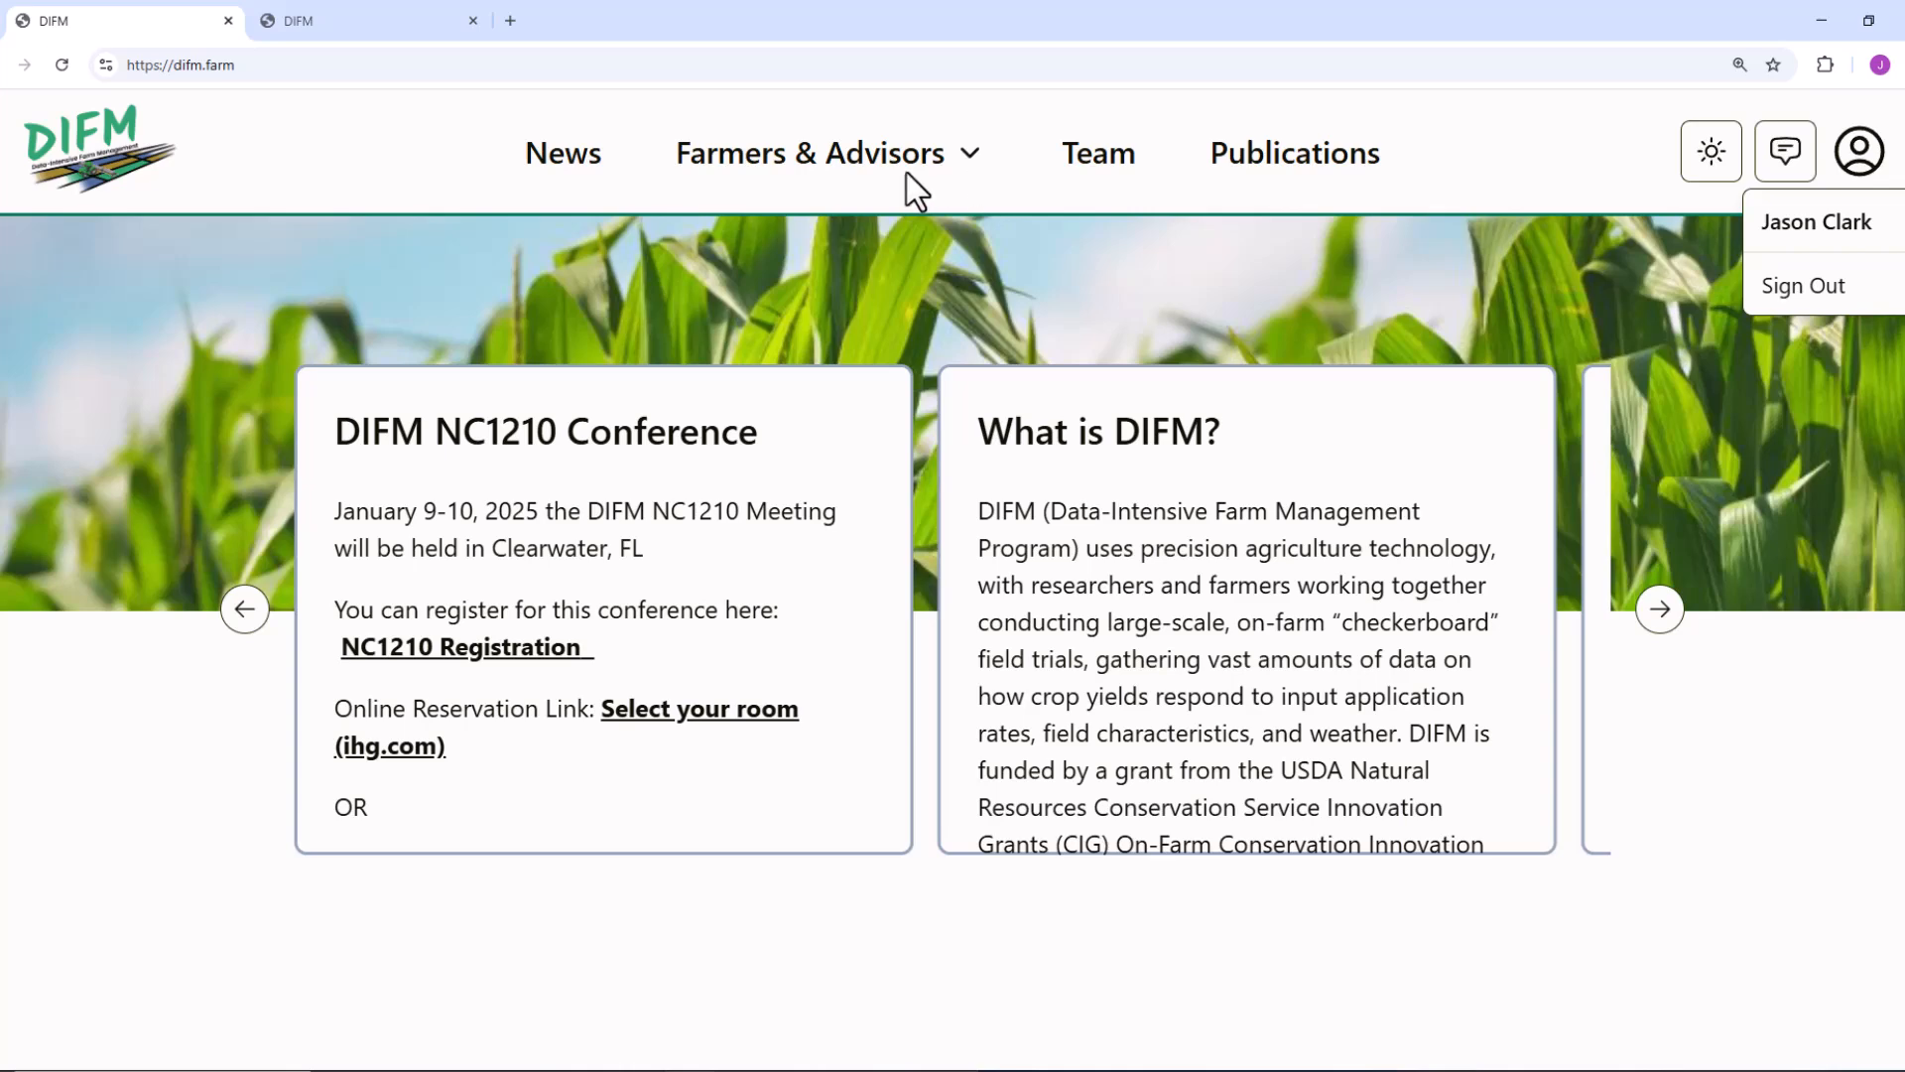
Open the form for adding a new farm from the Farms management page
click(906, 174)
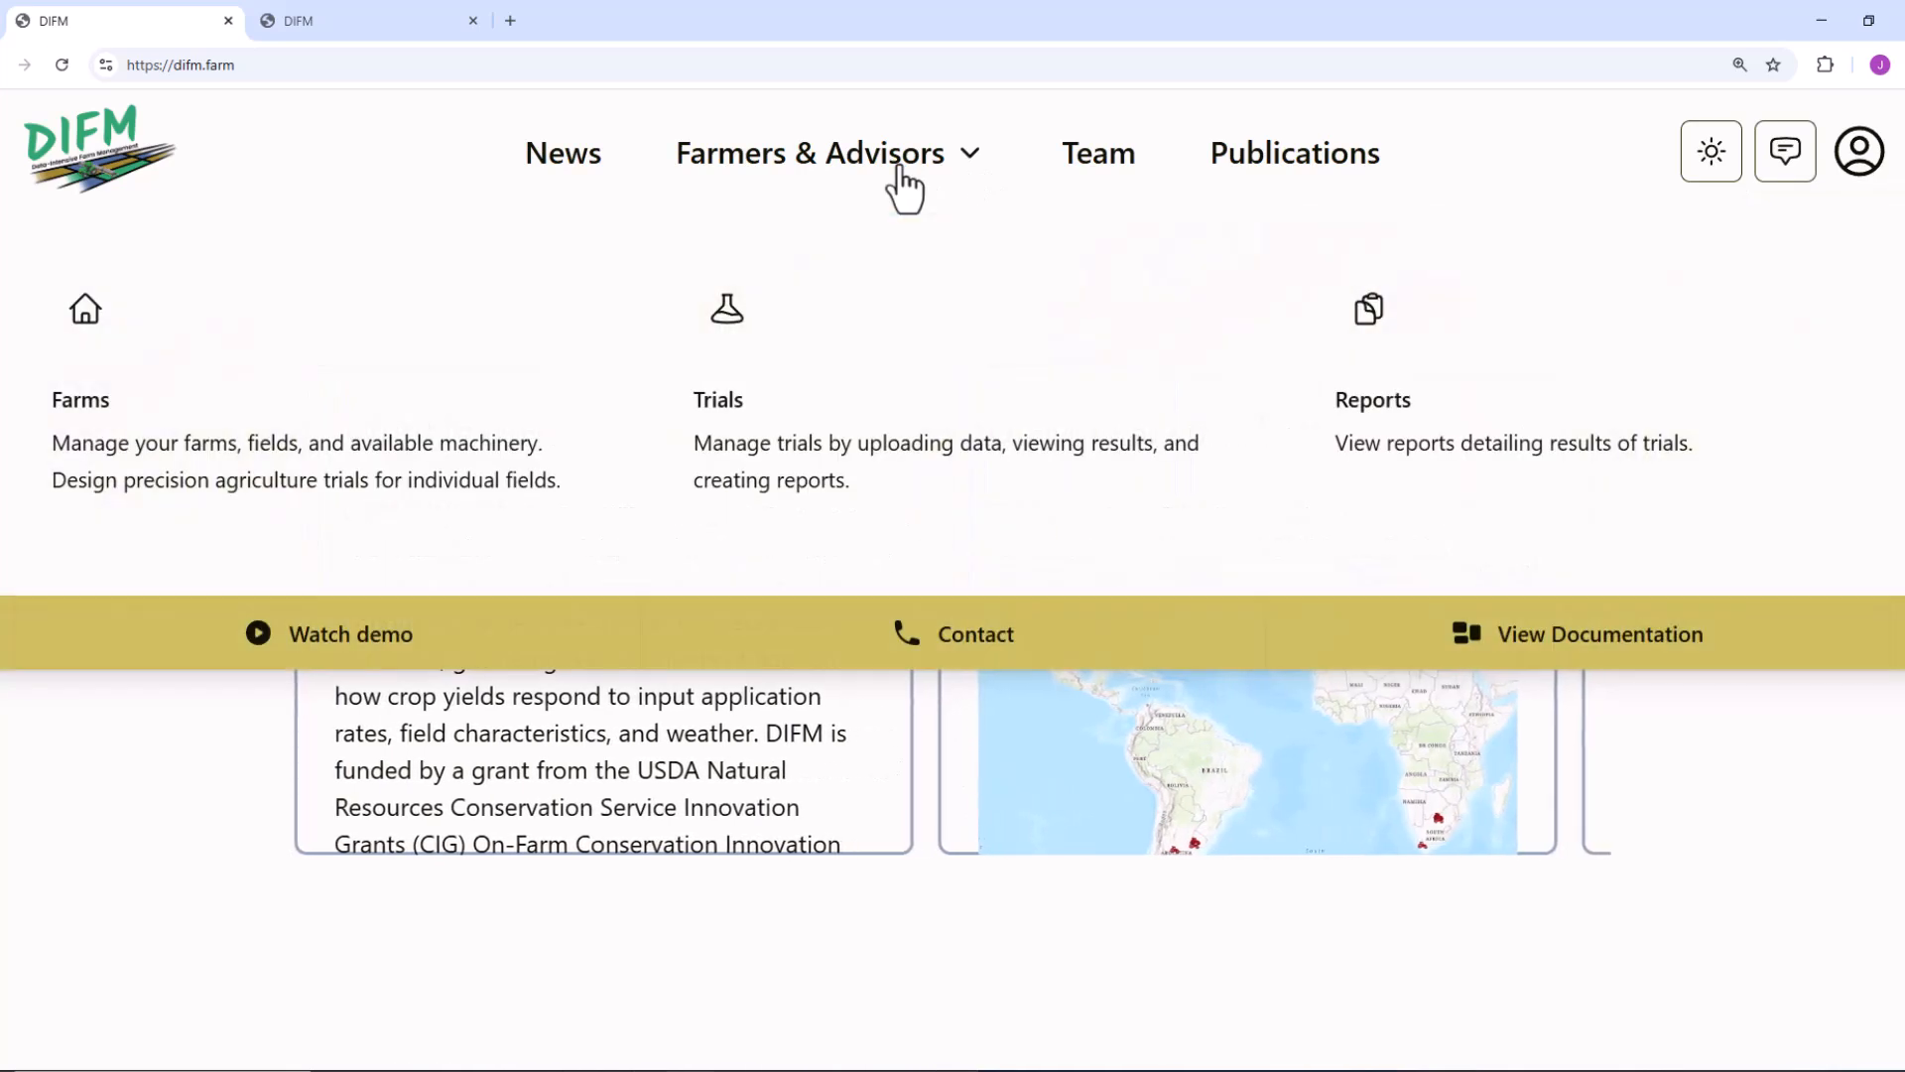
click(312, 409)
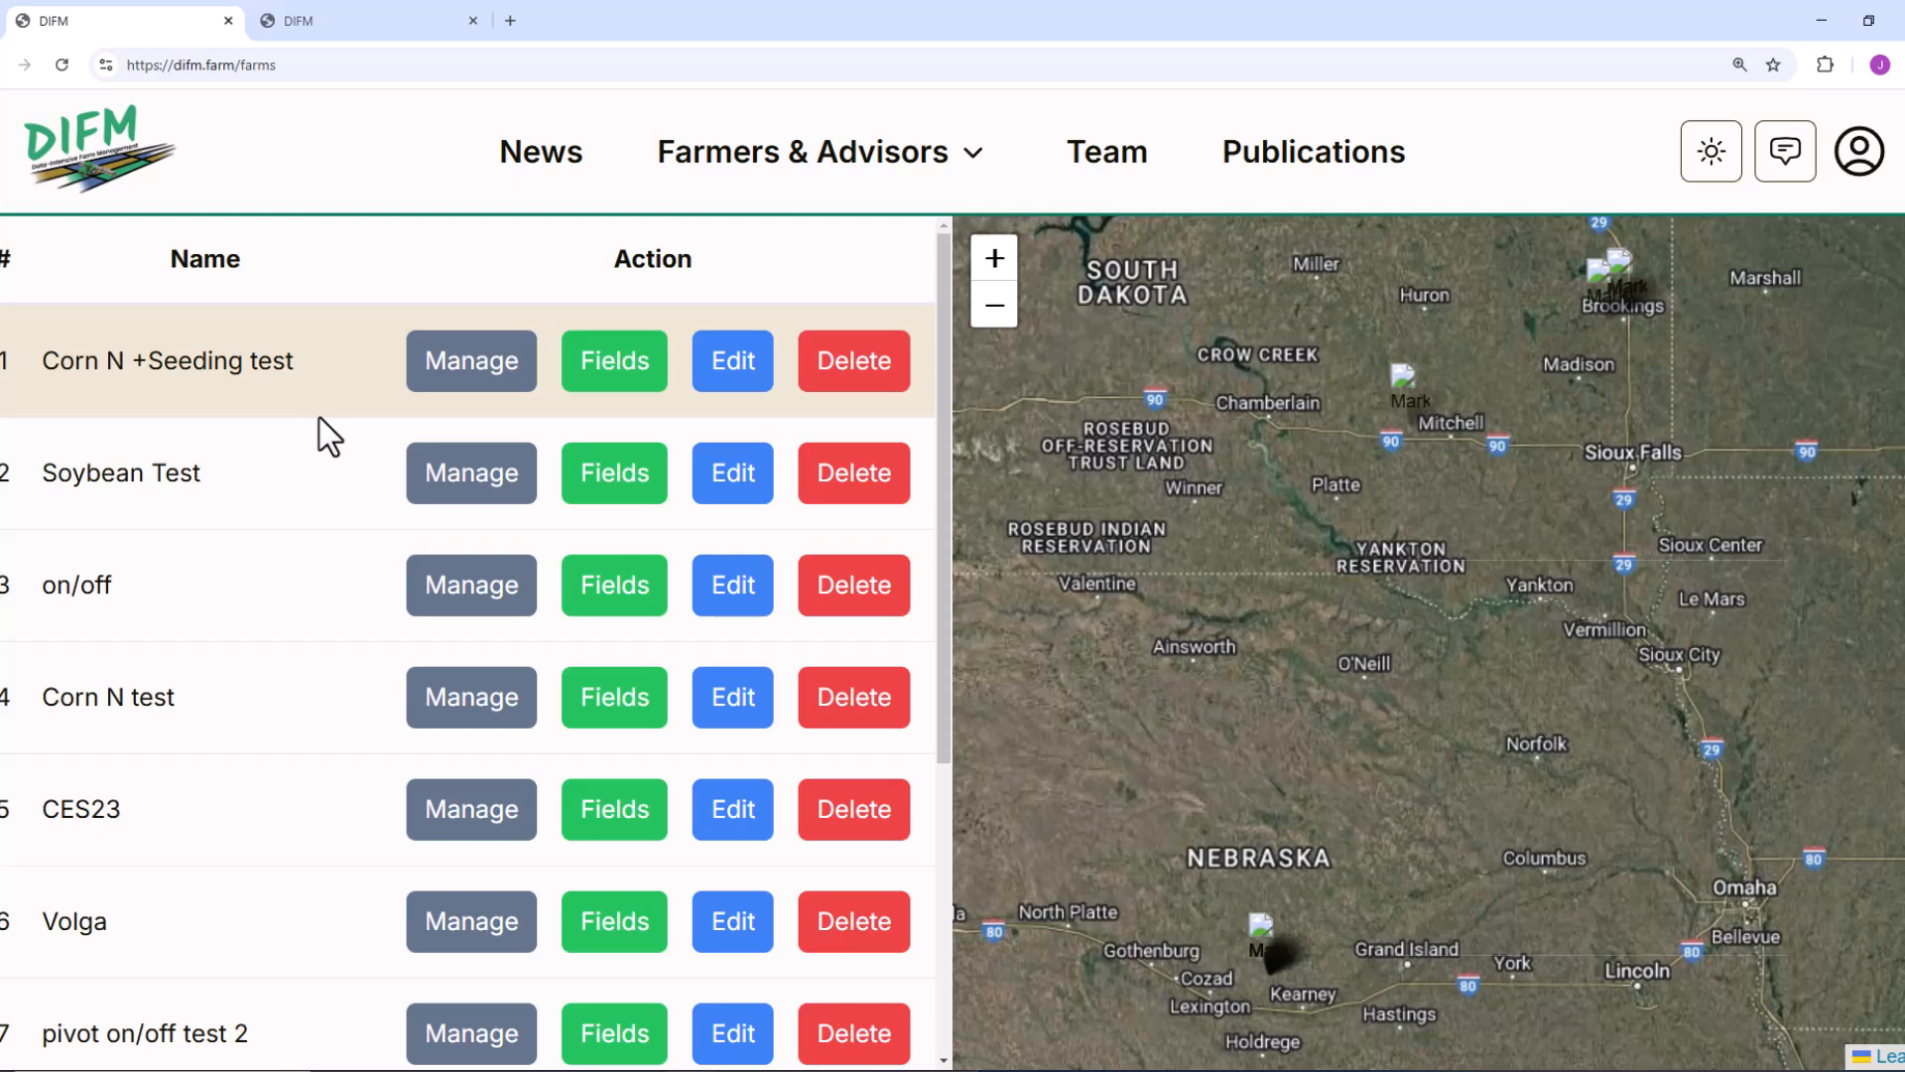
scroll(308, 413, down, 4)
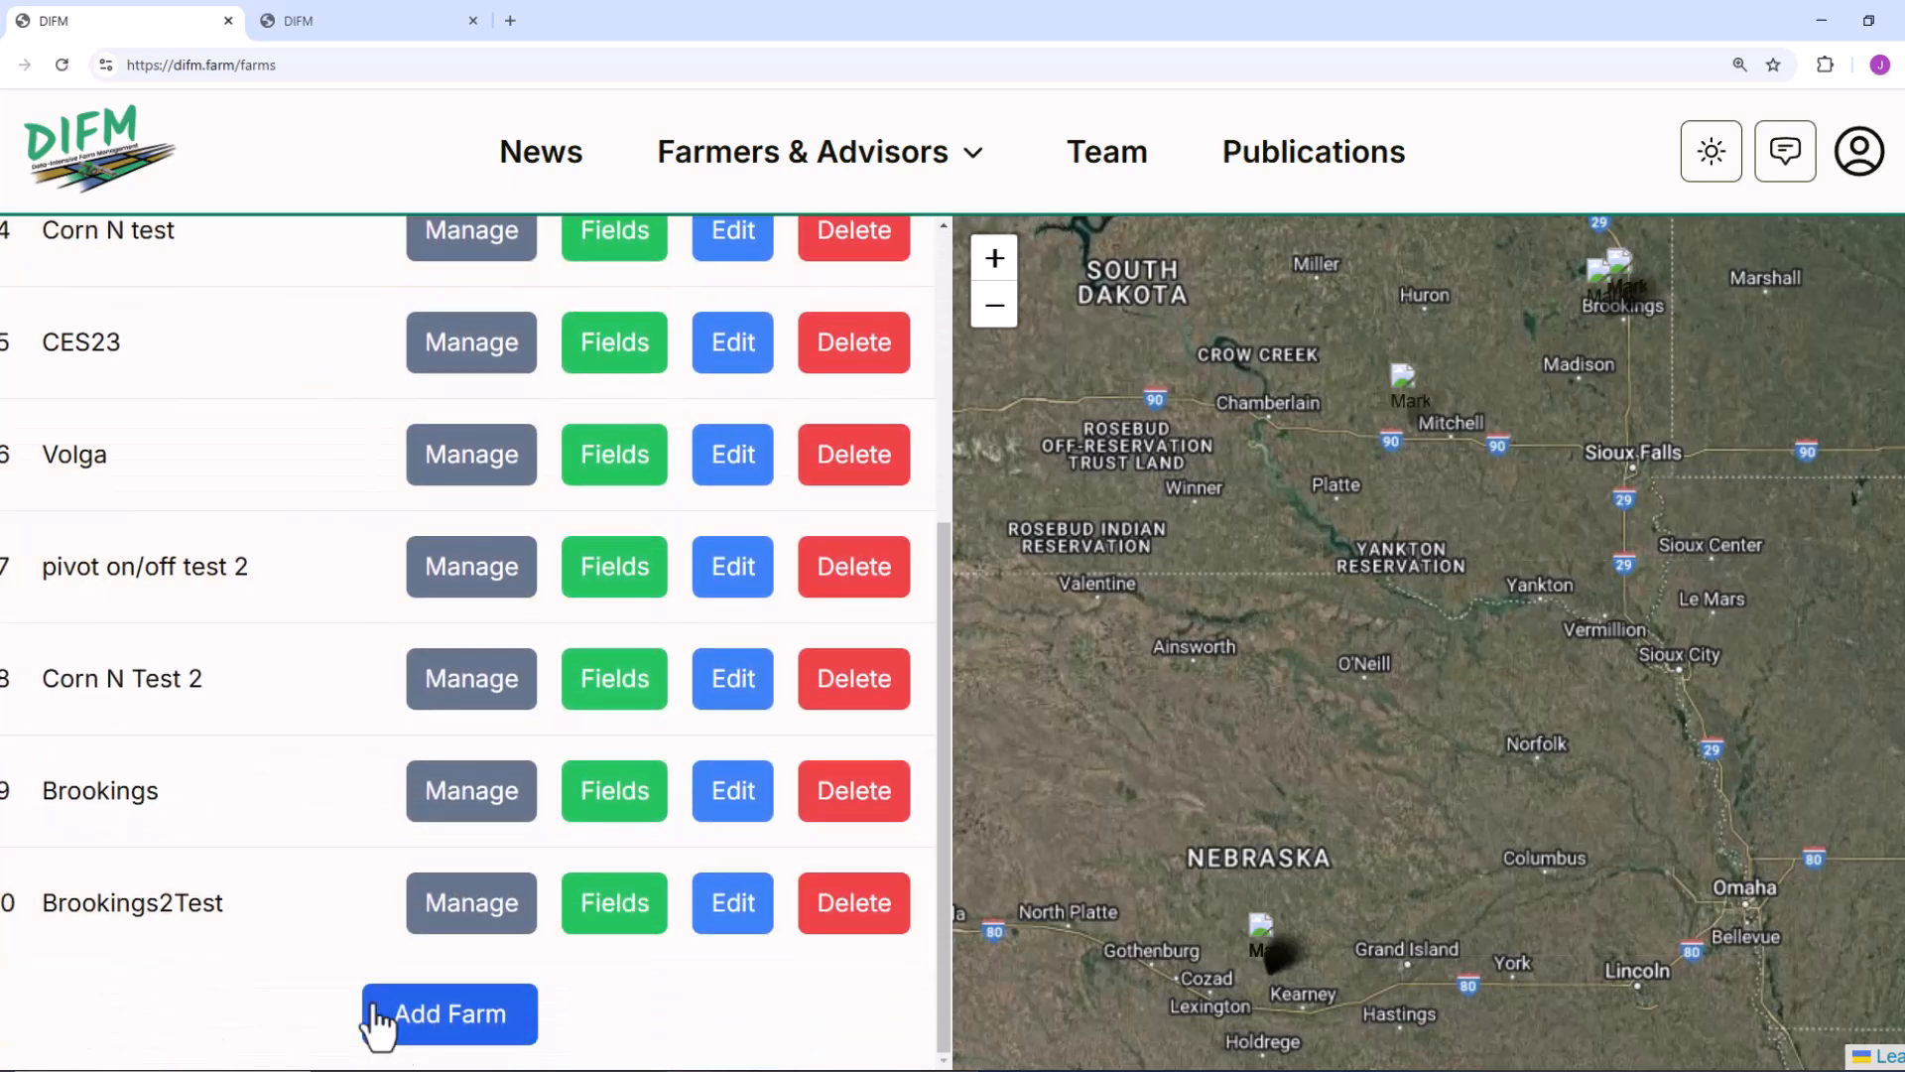
click(457, 1022)
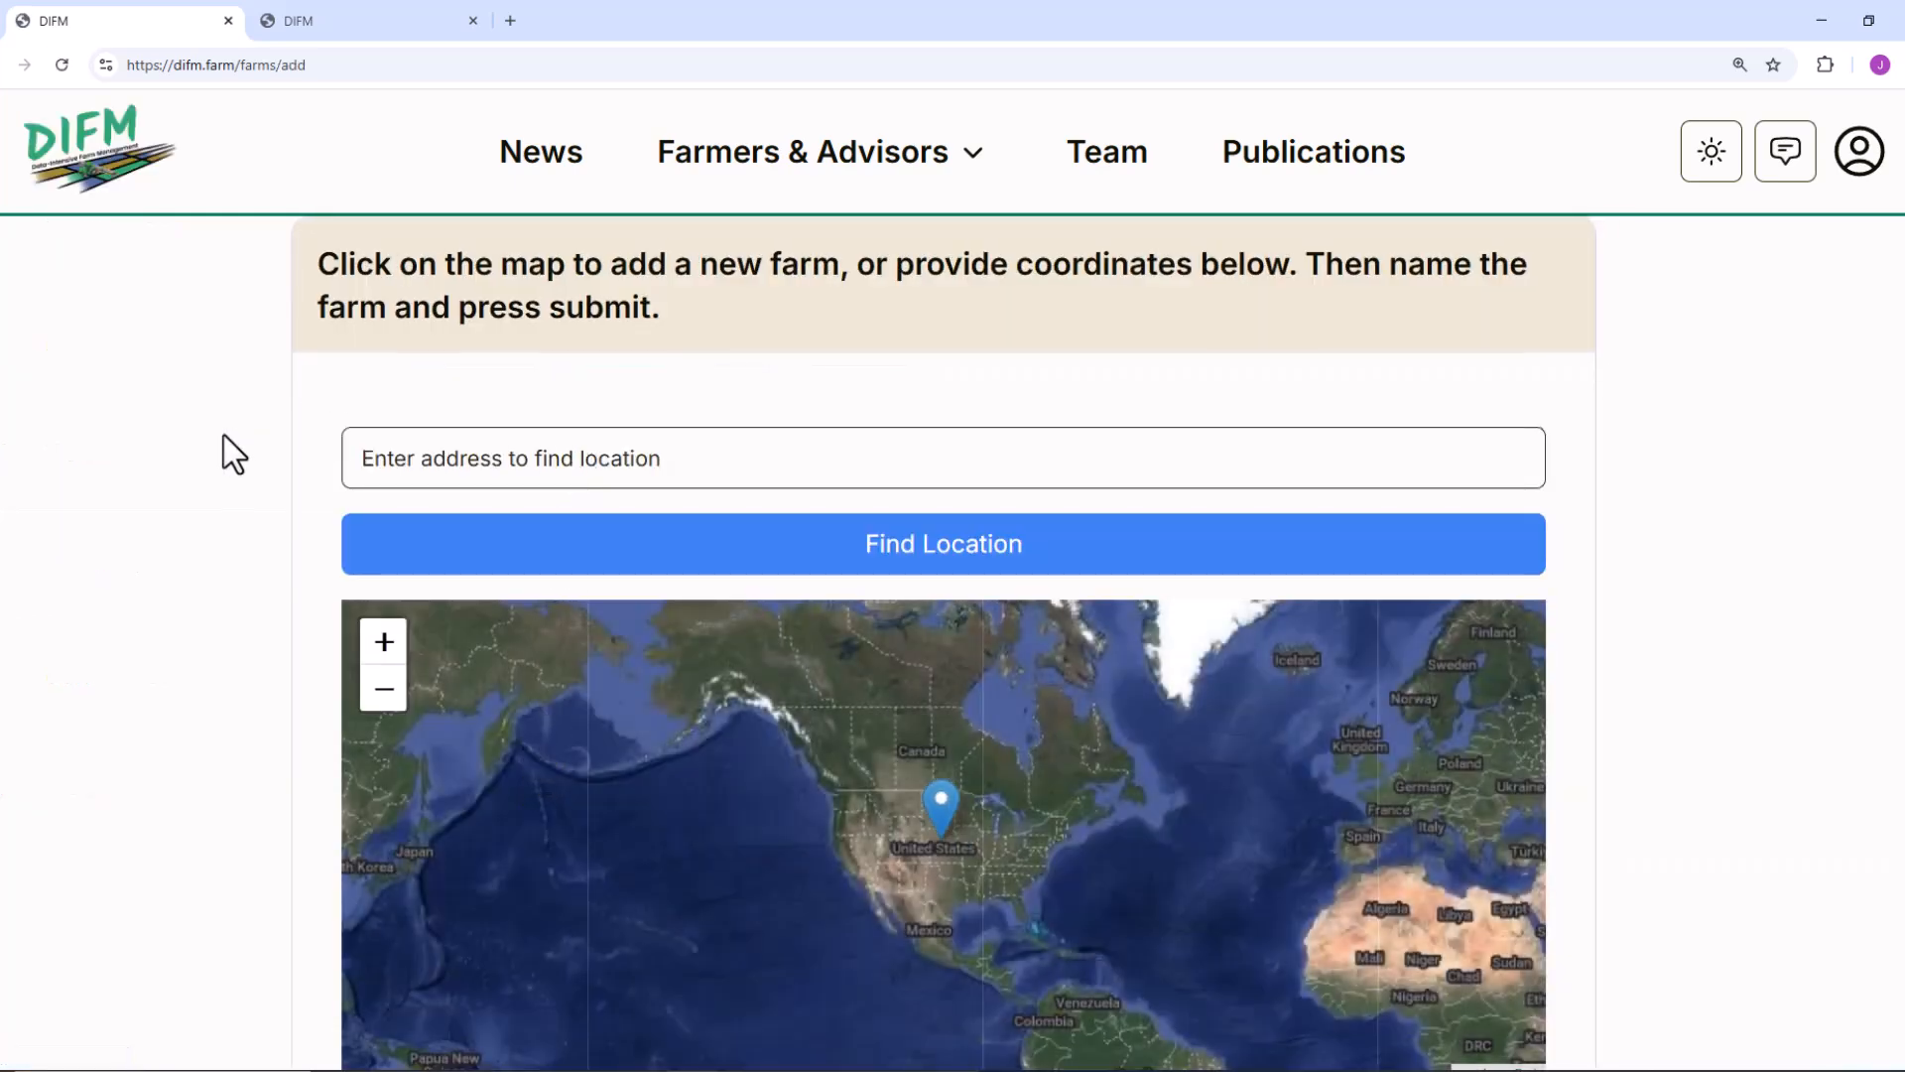
Name the new farm Pivot Test2 and save it at the default map location
scroll(298, 387, down, 2)
scroll(232, 372, down, 2)
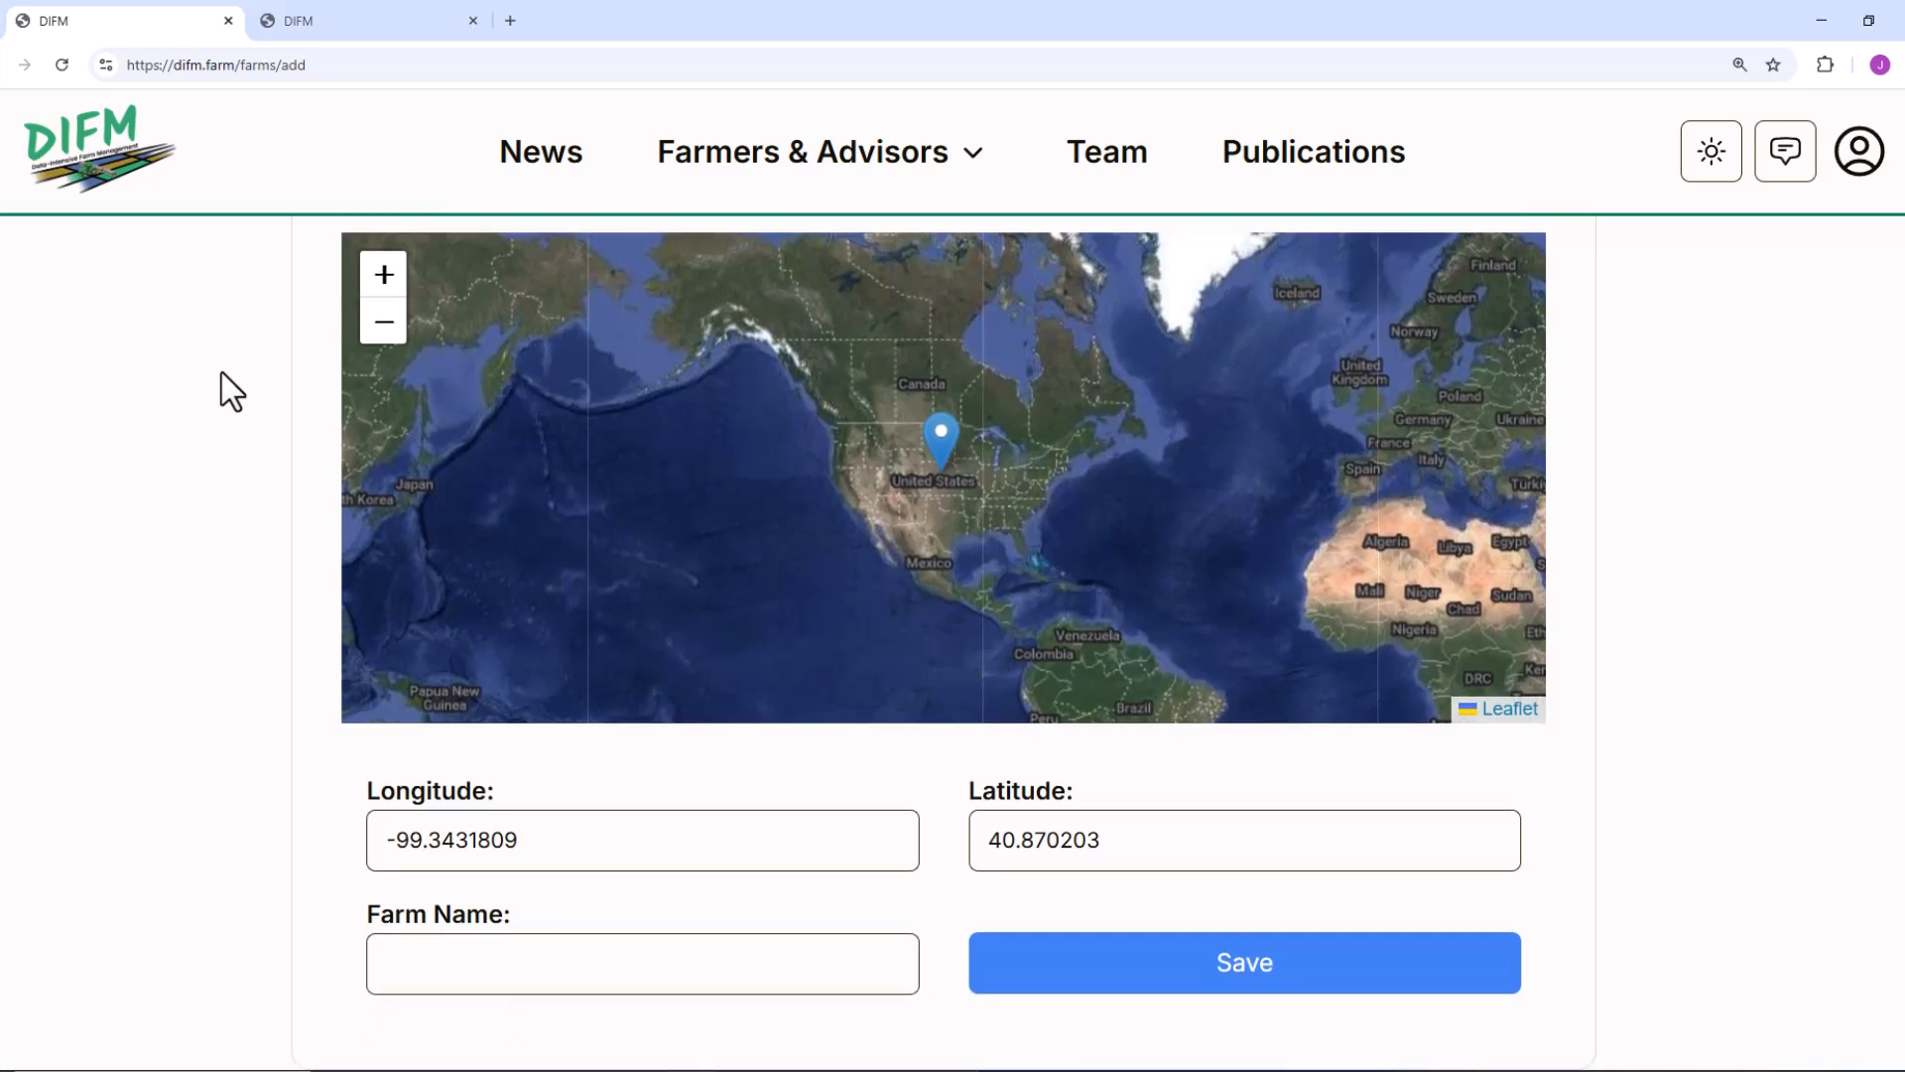
click(492, 966)
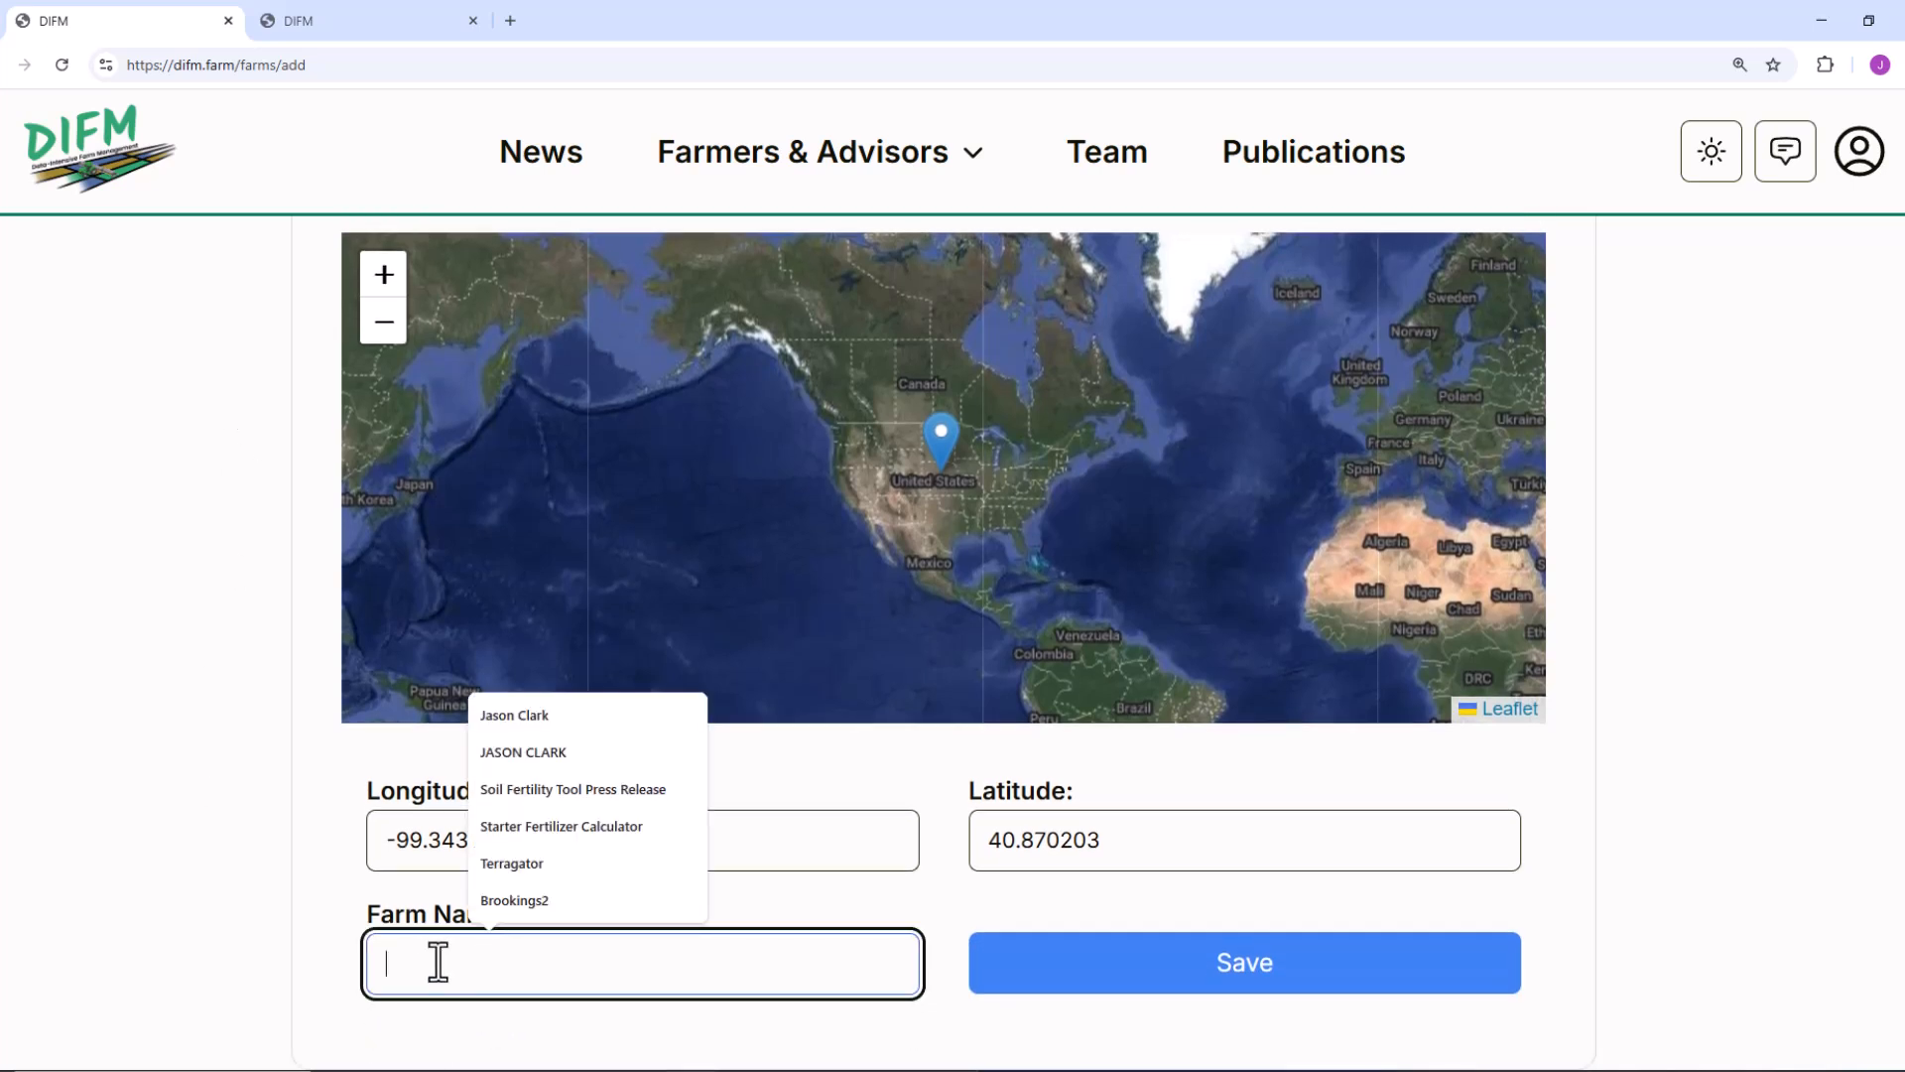
text(Pivo)
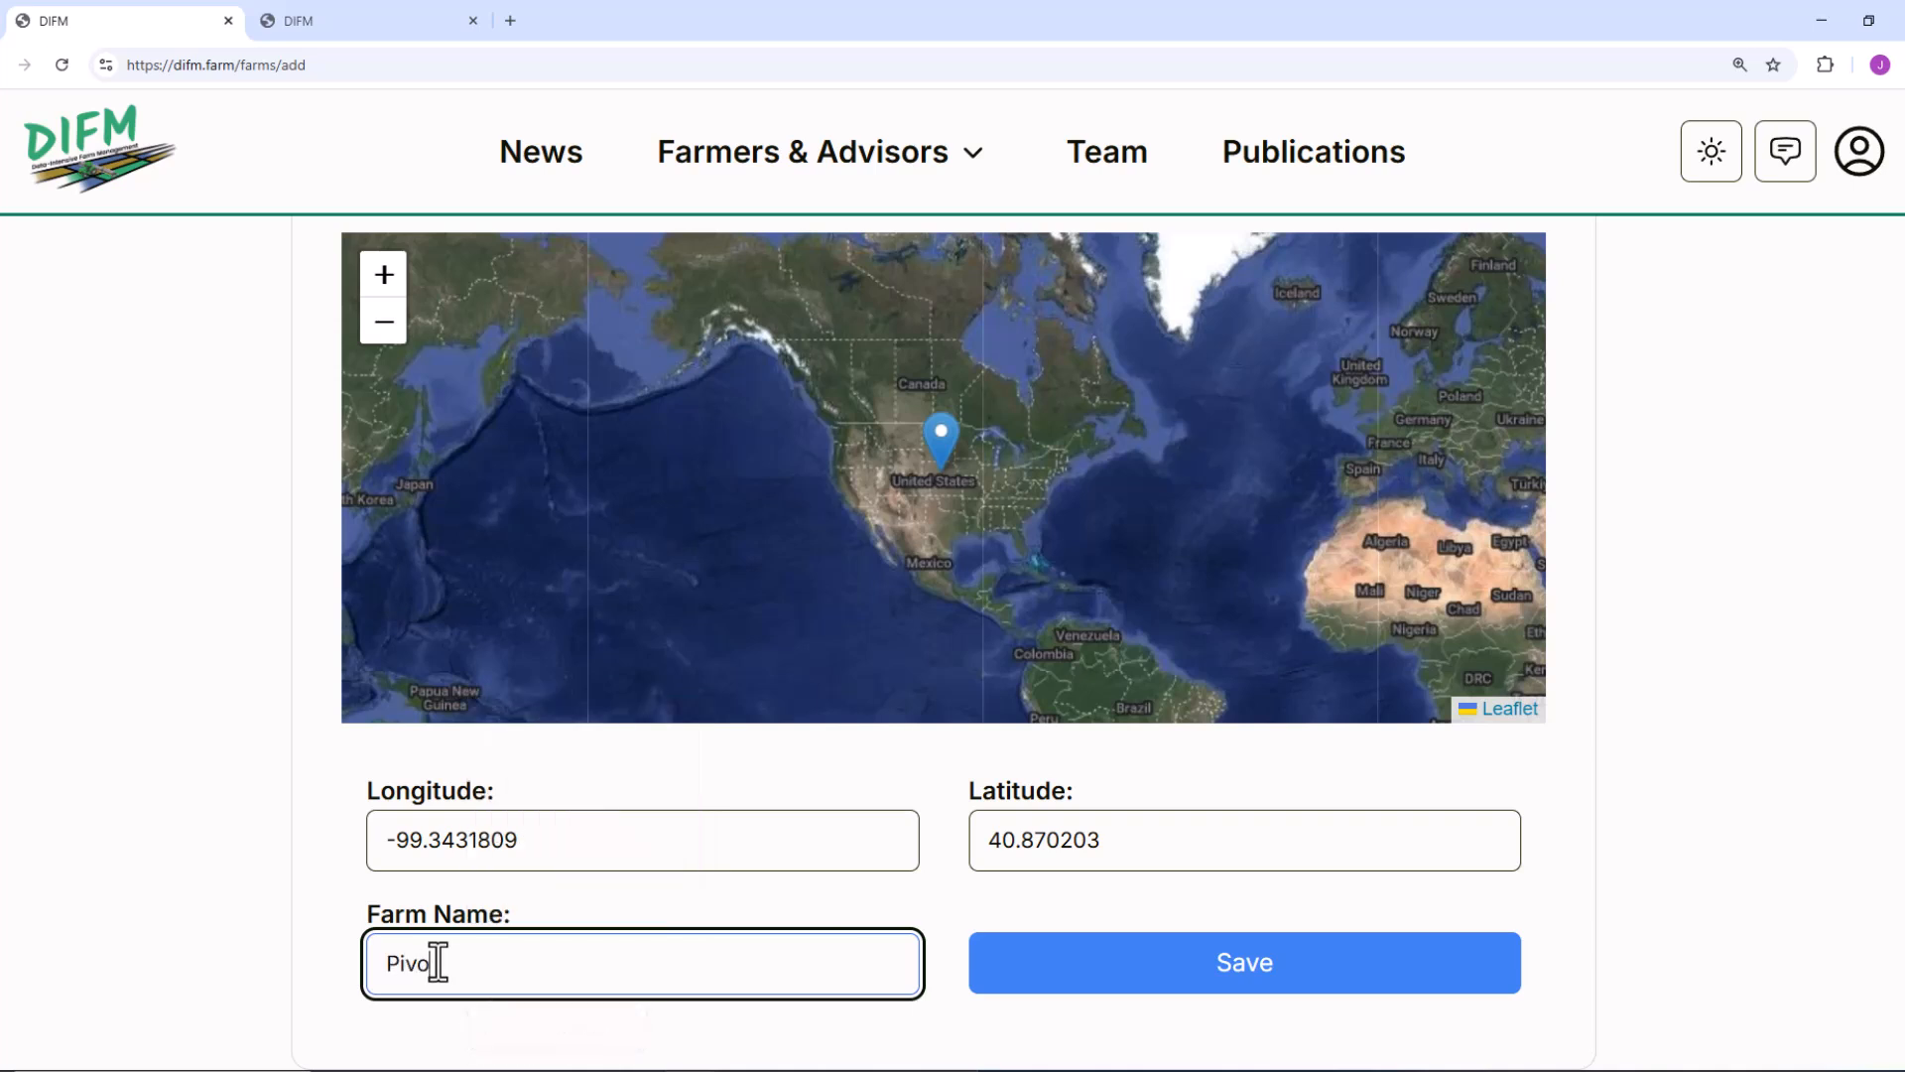
text(t Test2)
click(1222, 997)
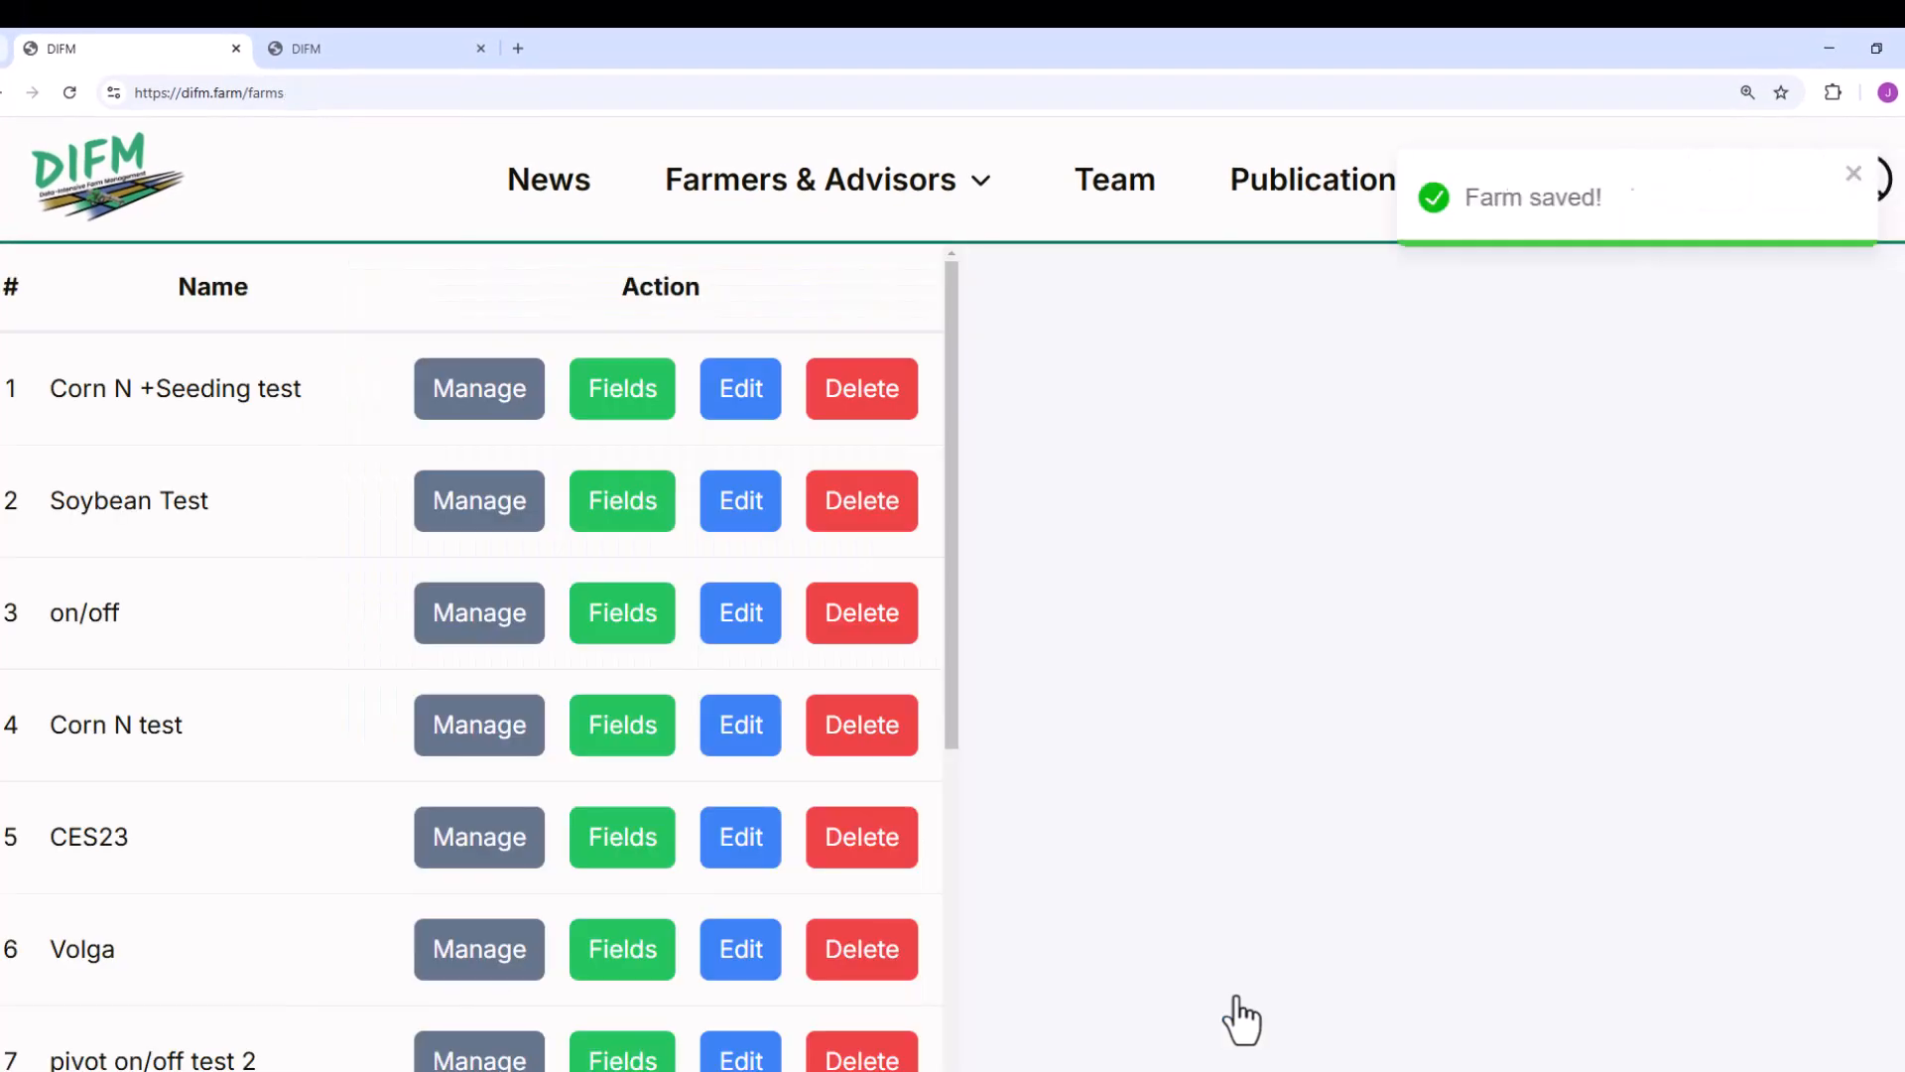
Start a field upload for the Pivot Test2 farm and name the field Pivot test 2
scroll(264, 492, down, 3)
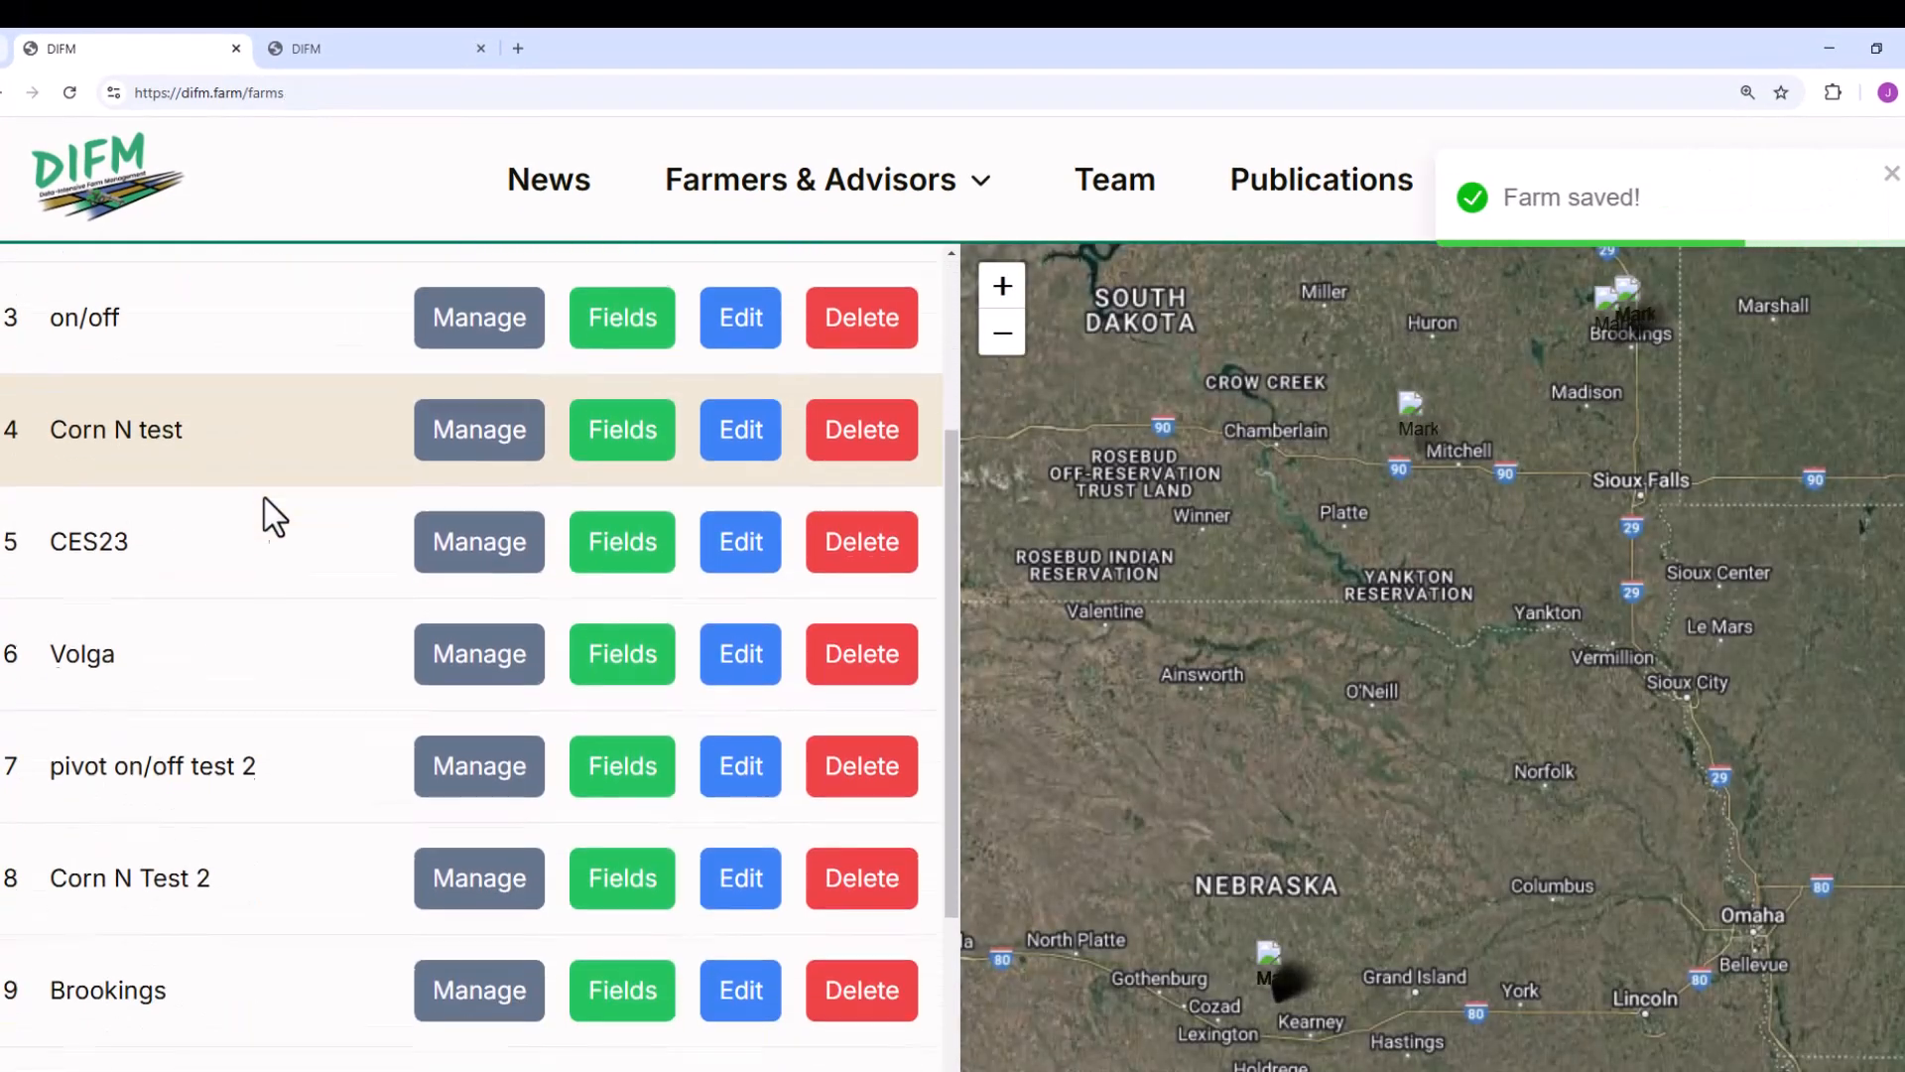
scroll(295, 558, down, 3)
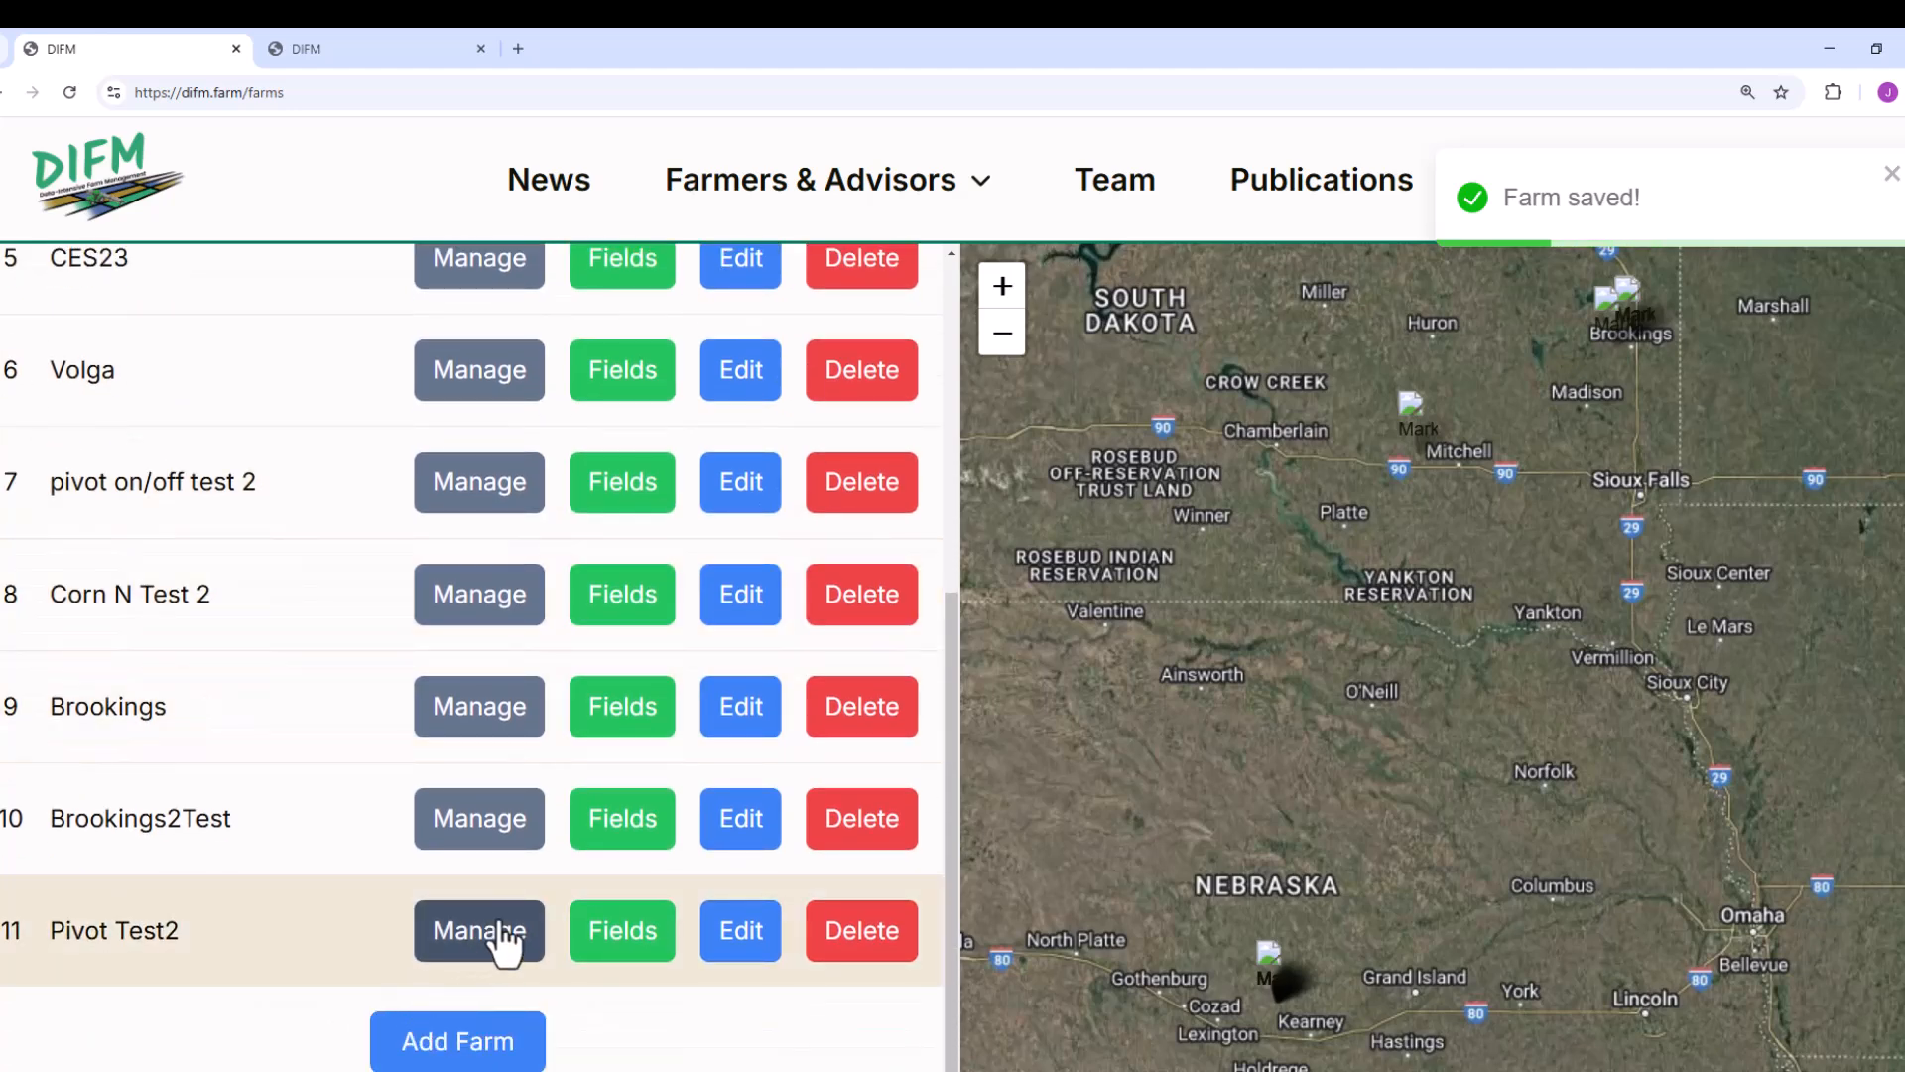
click(622, 943)
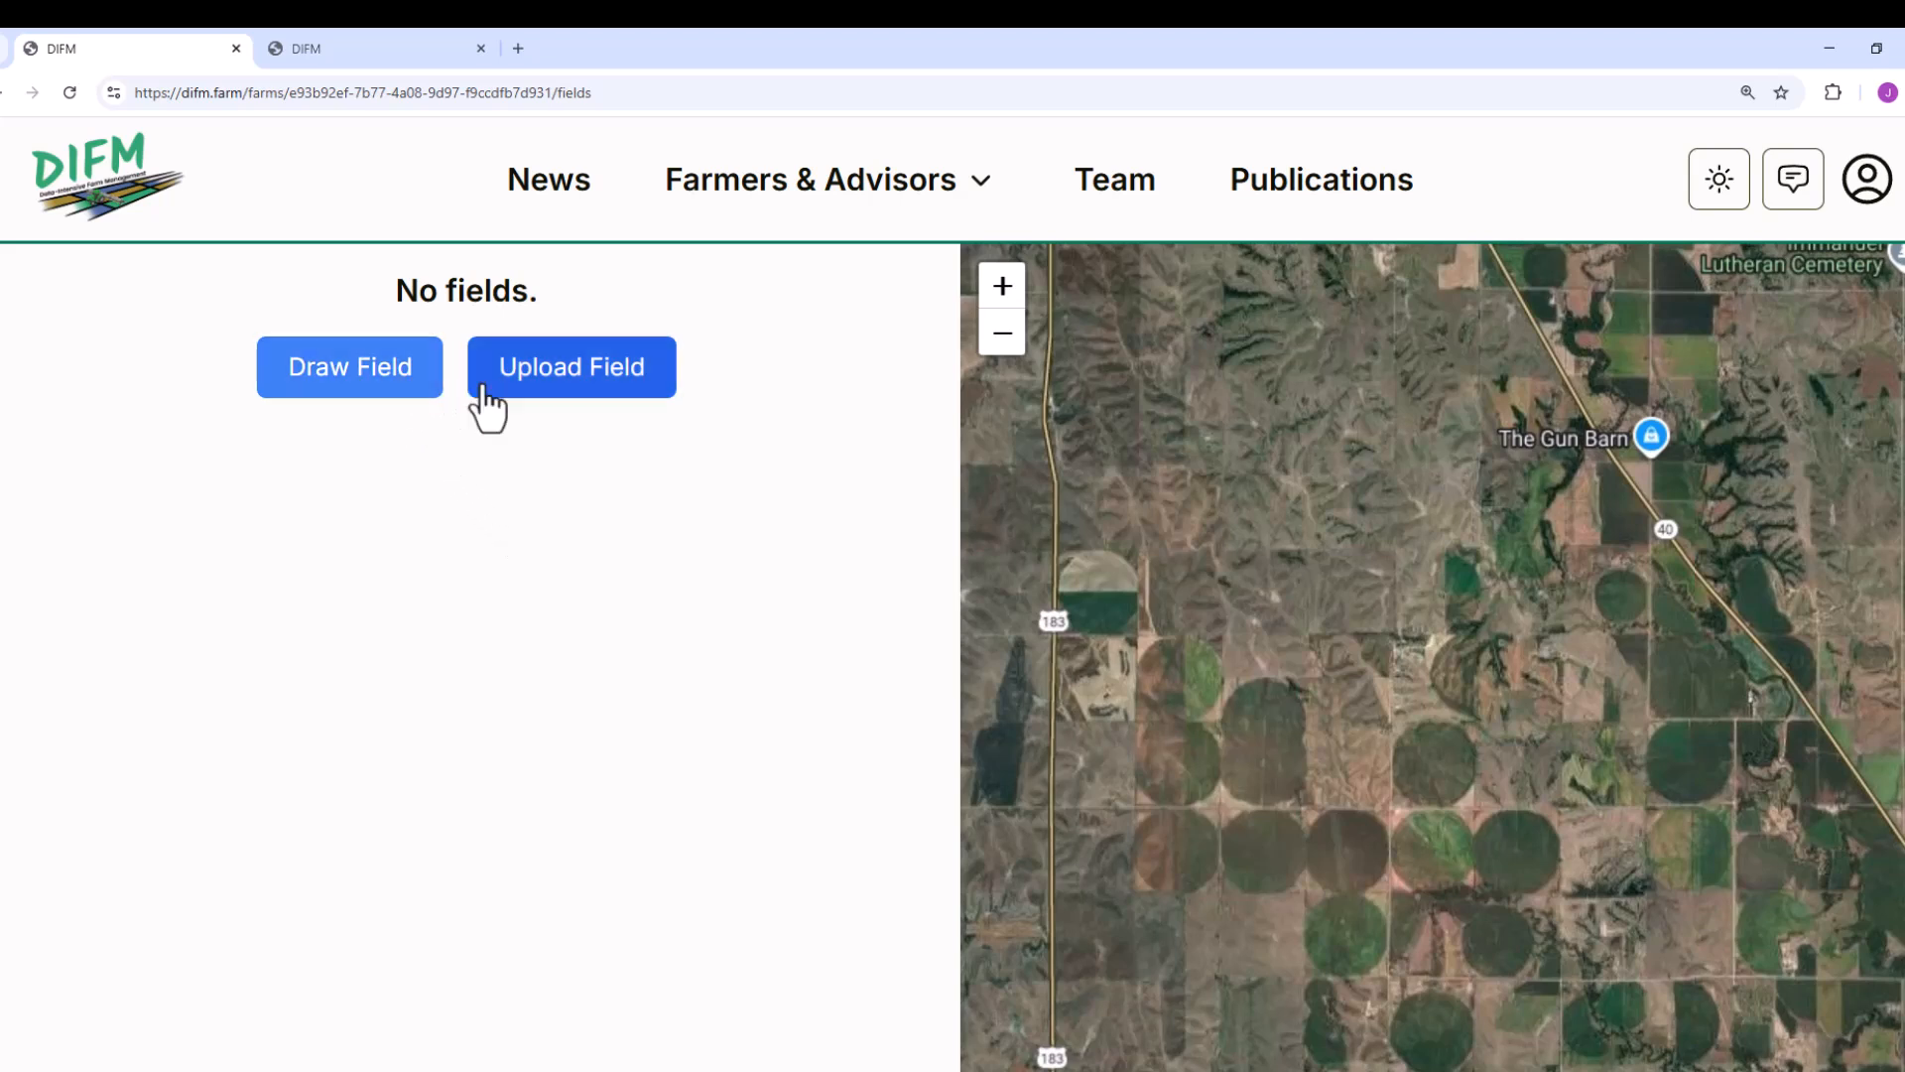
click(583, 401)
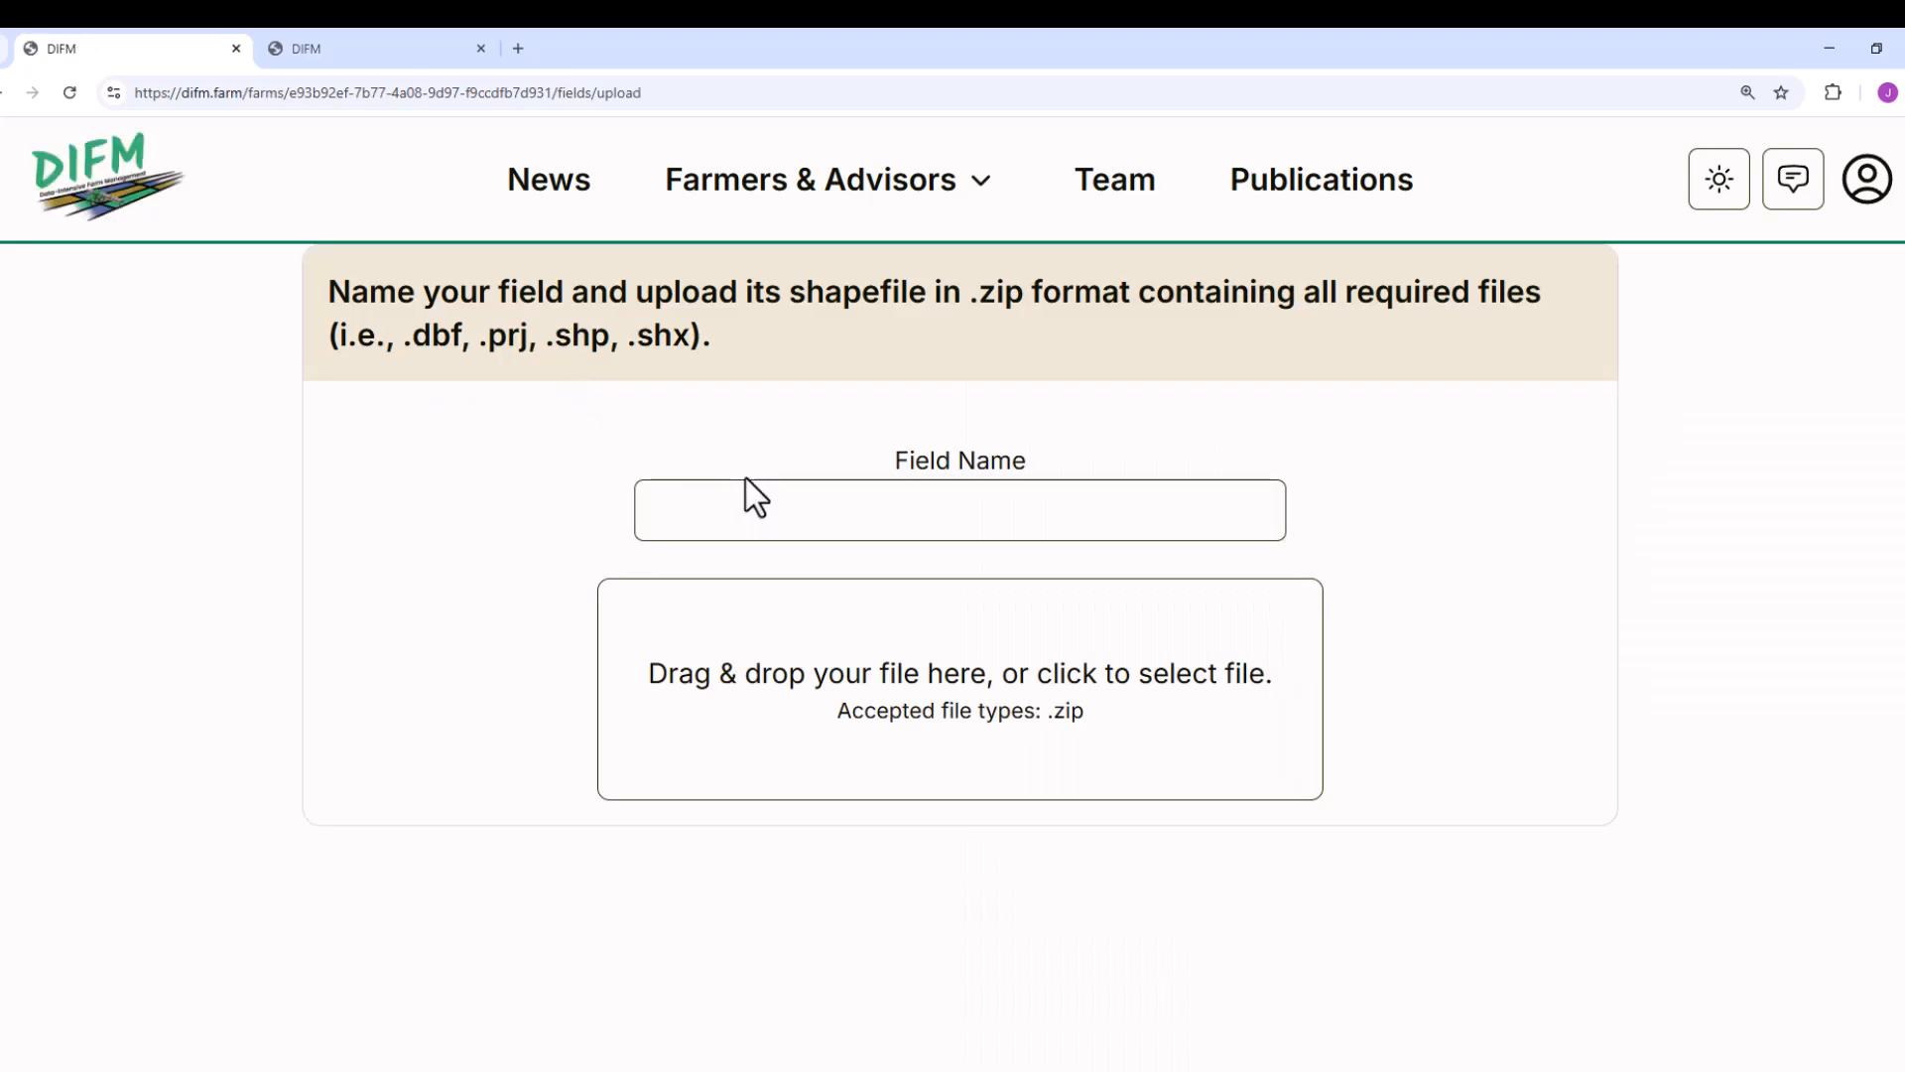
click(768, 506)
text(Pivot test 2)
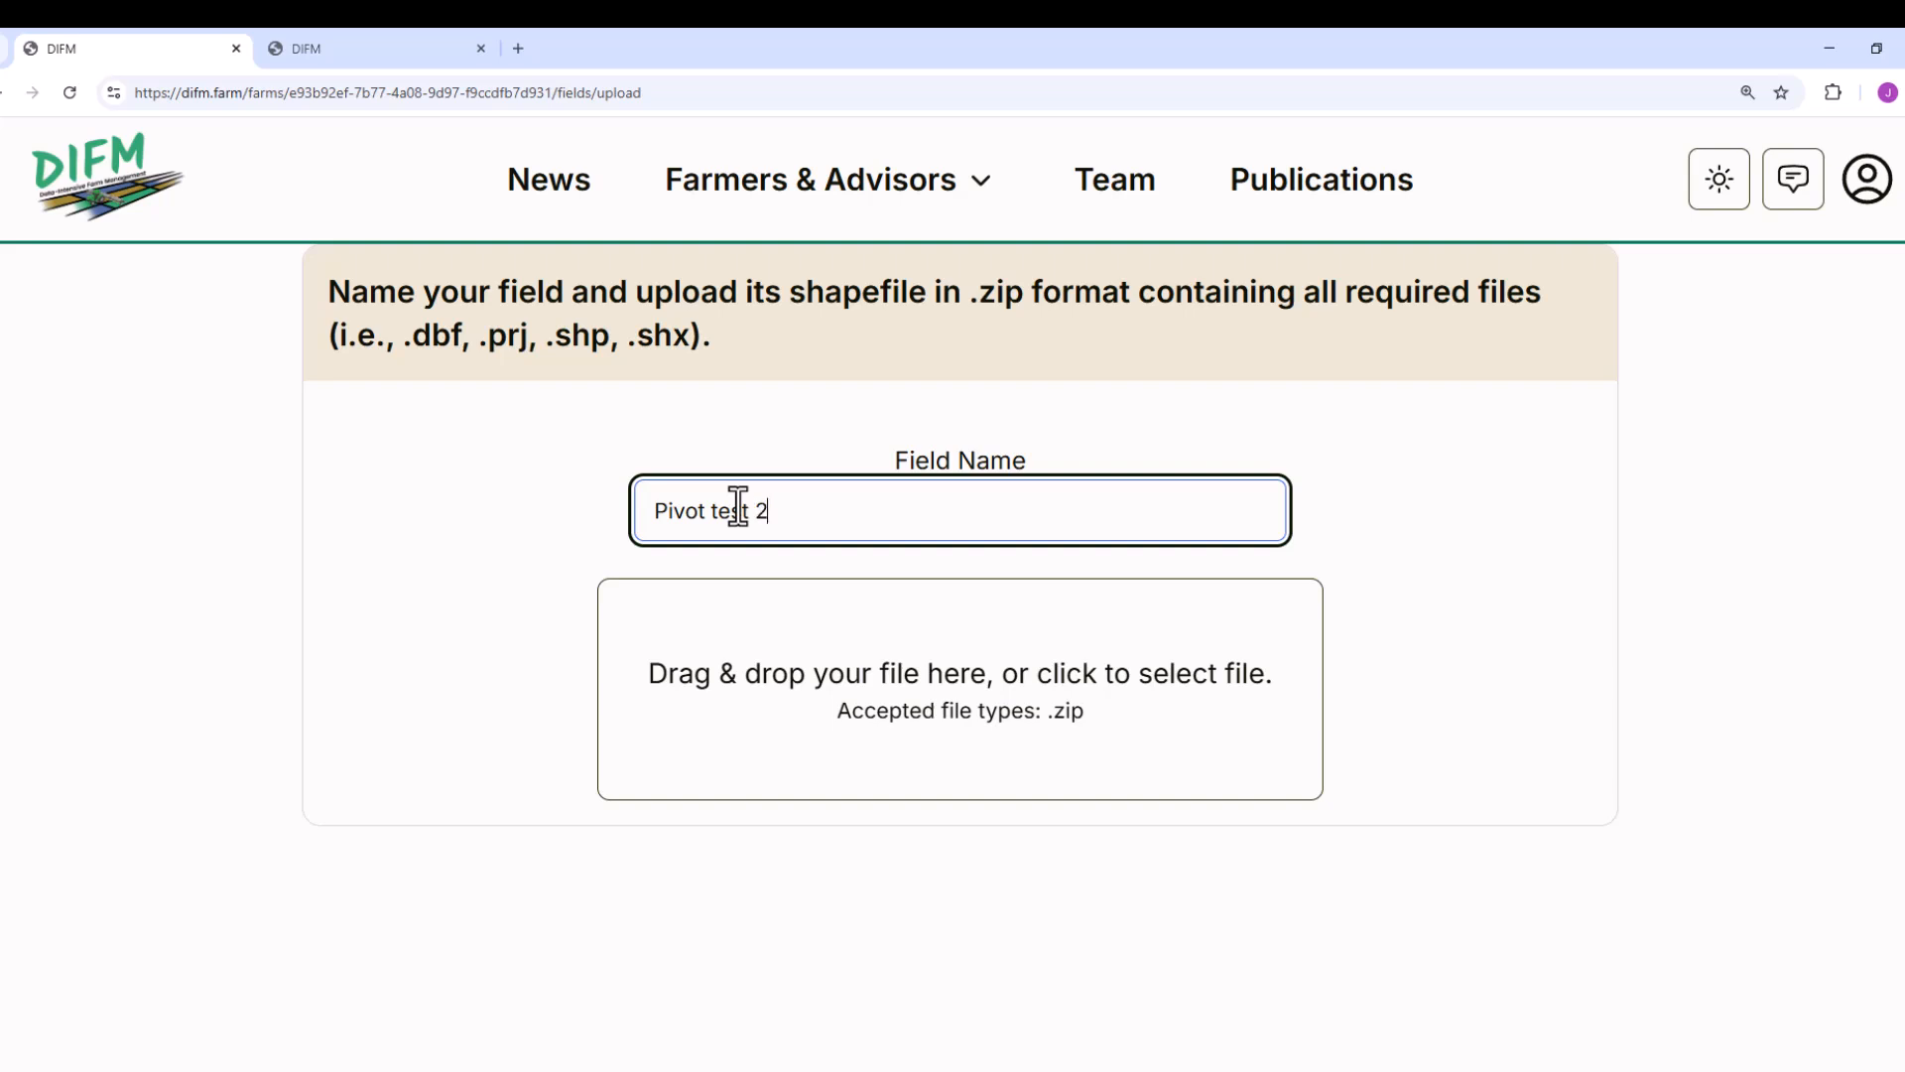
Add boundary.zip from the On Off Example folder as the field's shapefile and upload it
click(601, 1069)
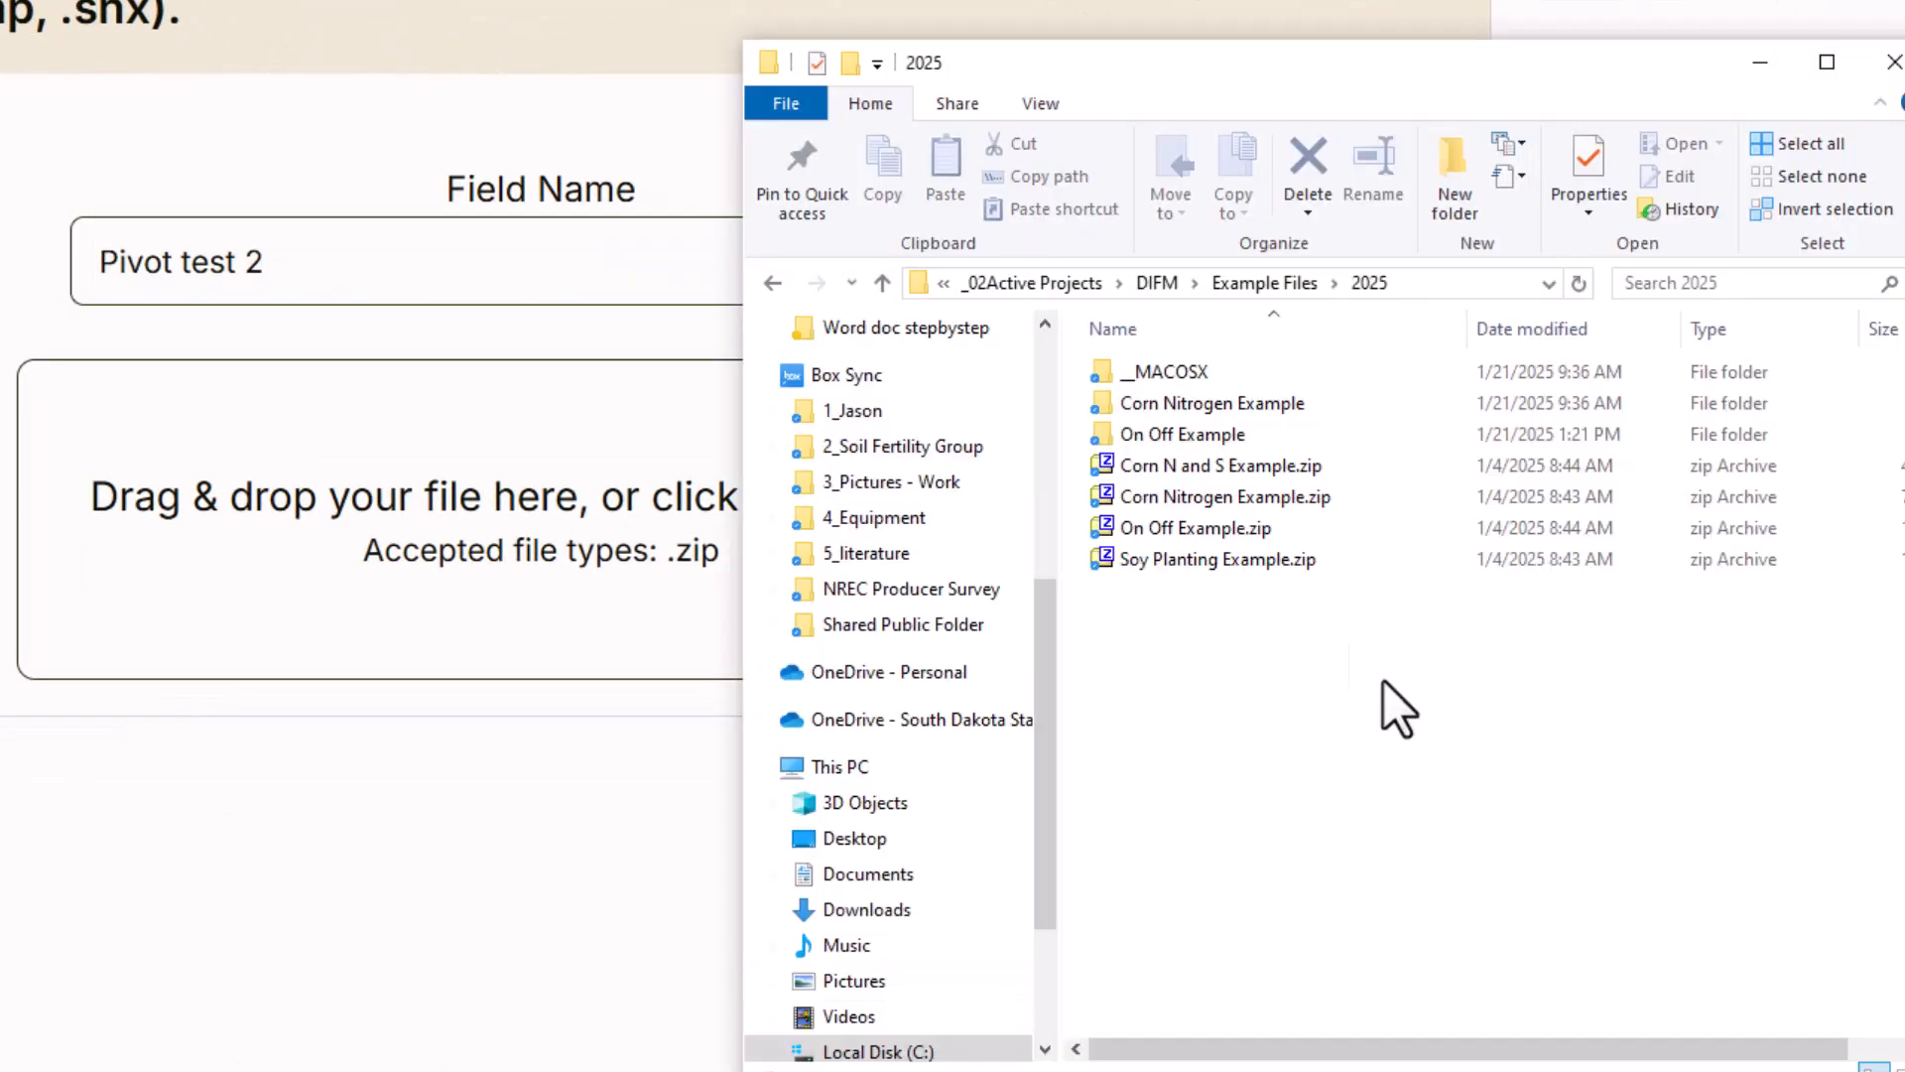
double_click(1223, 434)
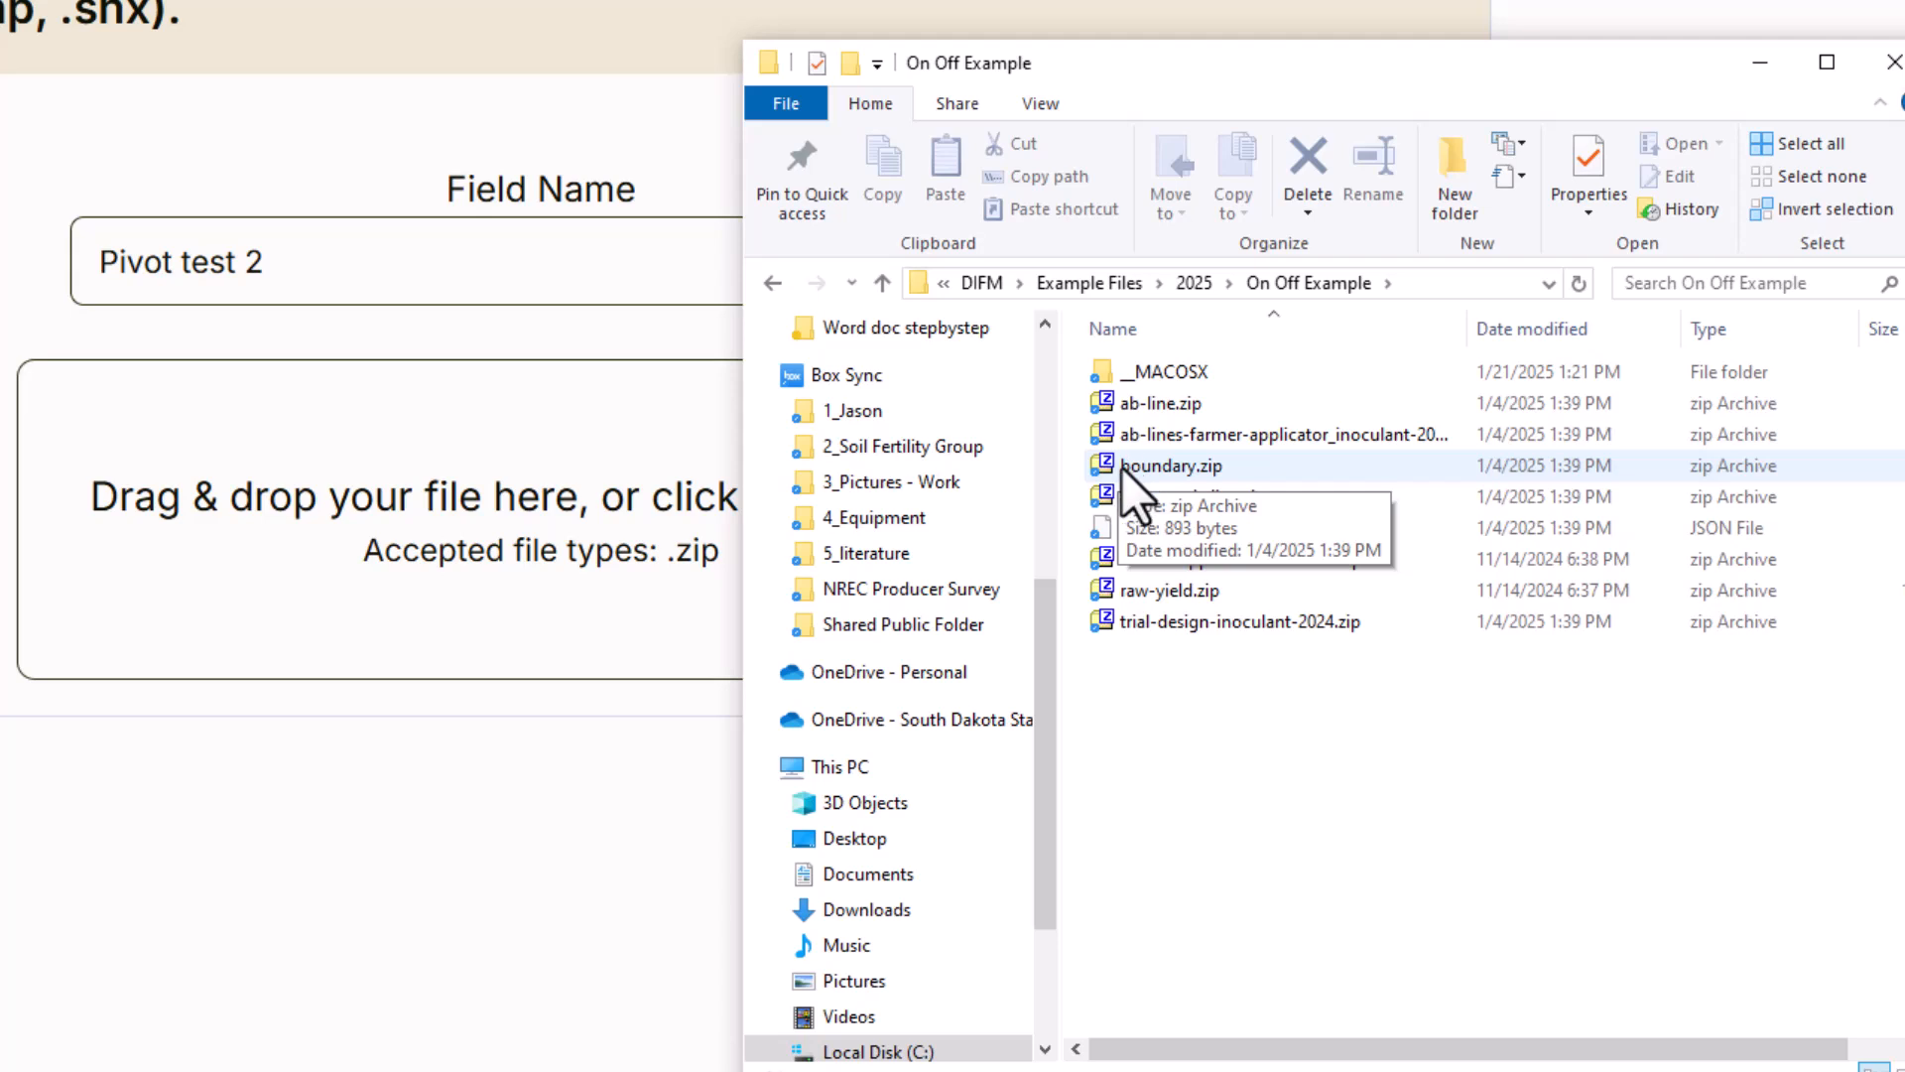
drag(1103, 467, 414, 536)
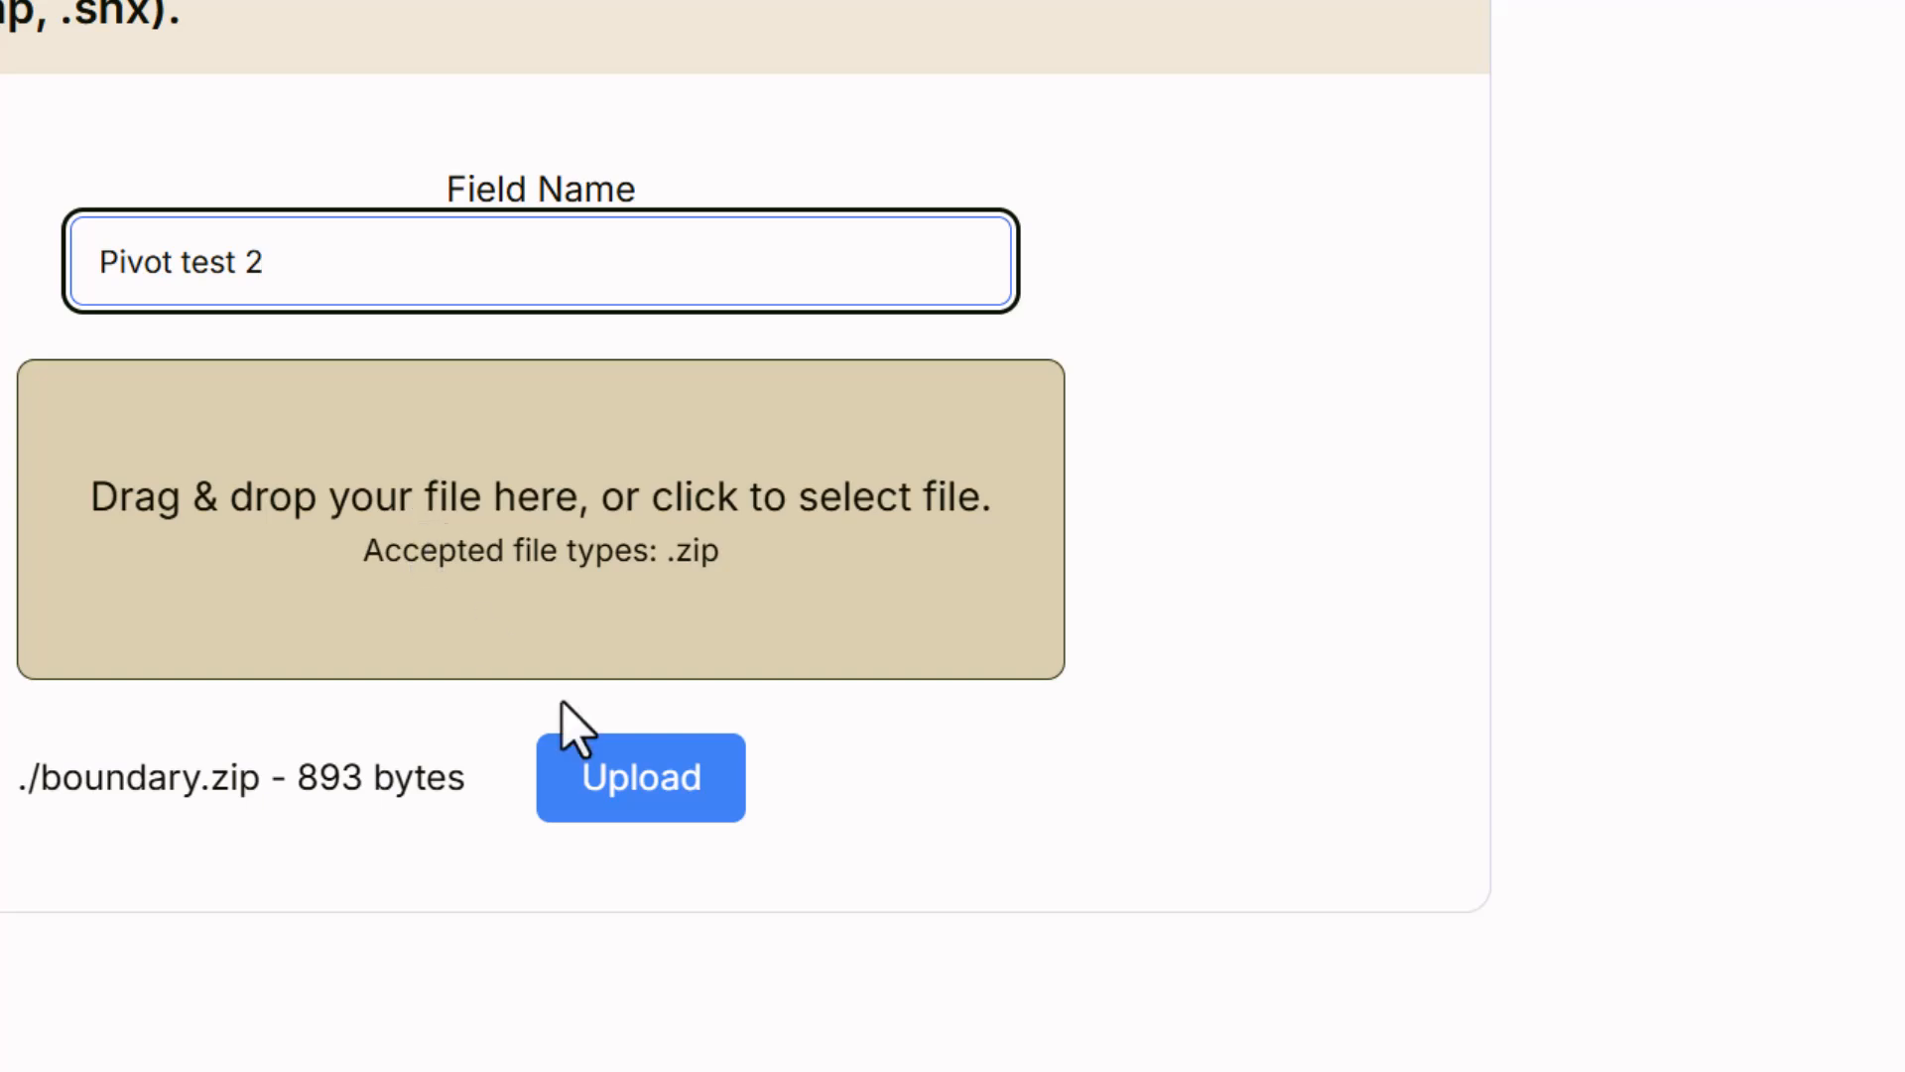
click(640, 794)
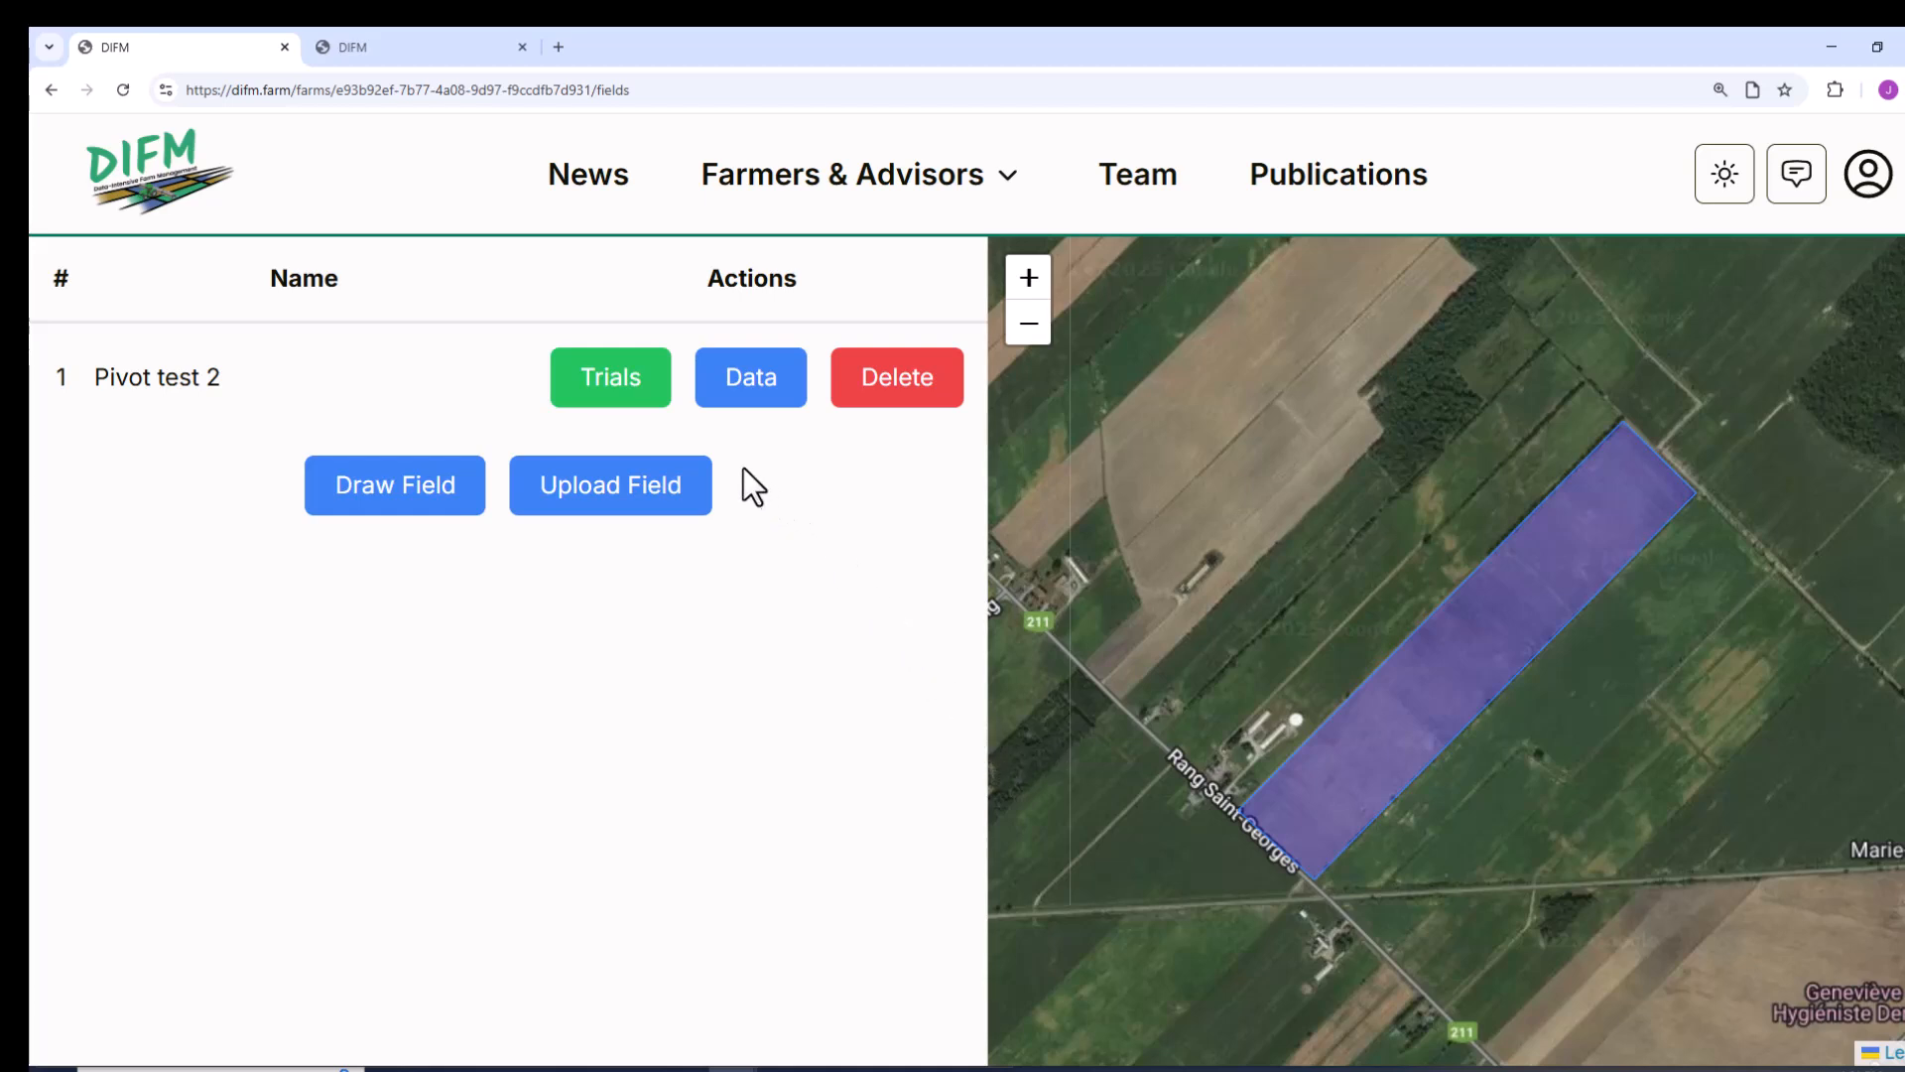
Add a trial named Pivot Bio to the Pivot test 2 field, with crop Generic Corn and marked as a test trial
click(611, 382)
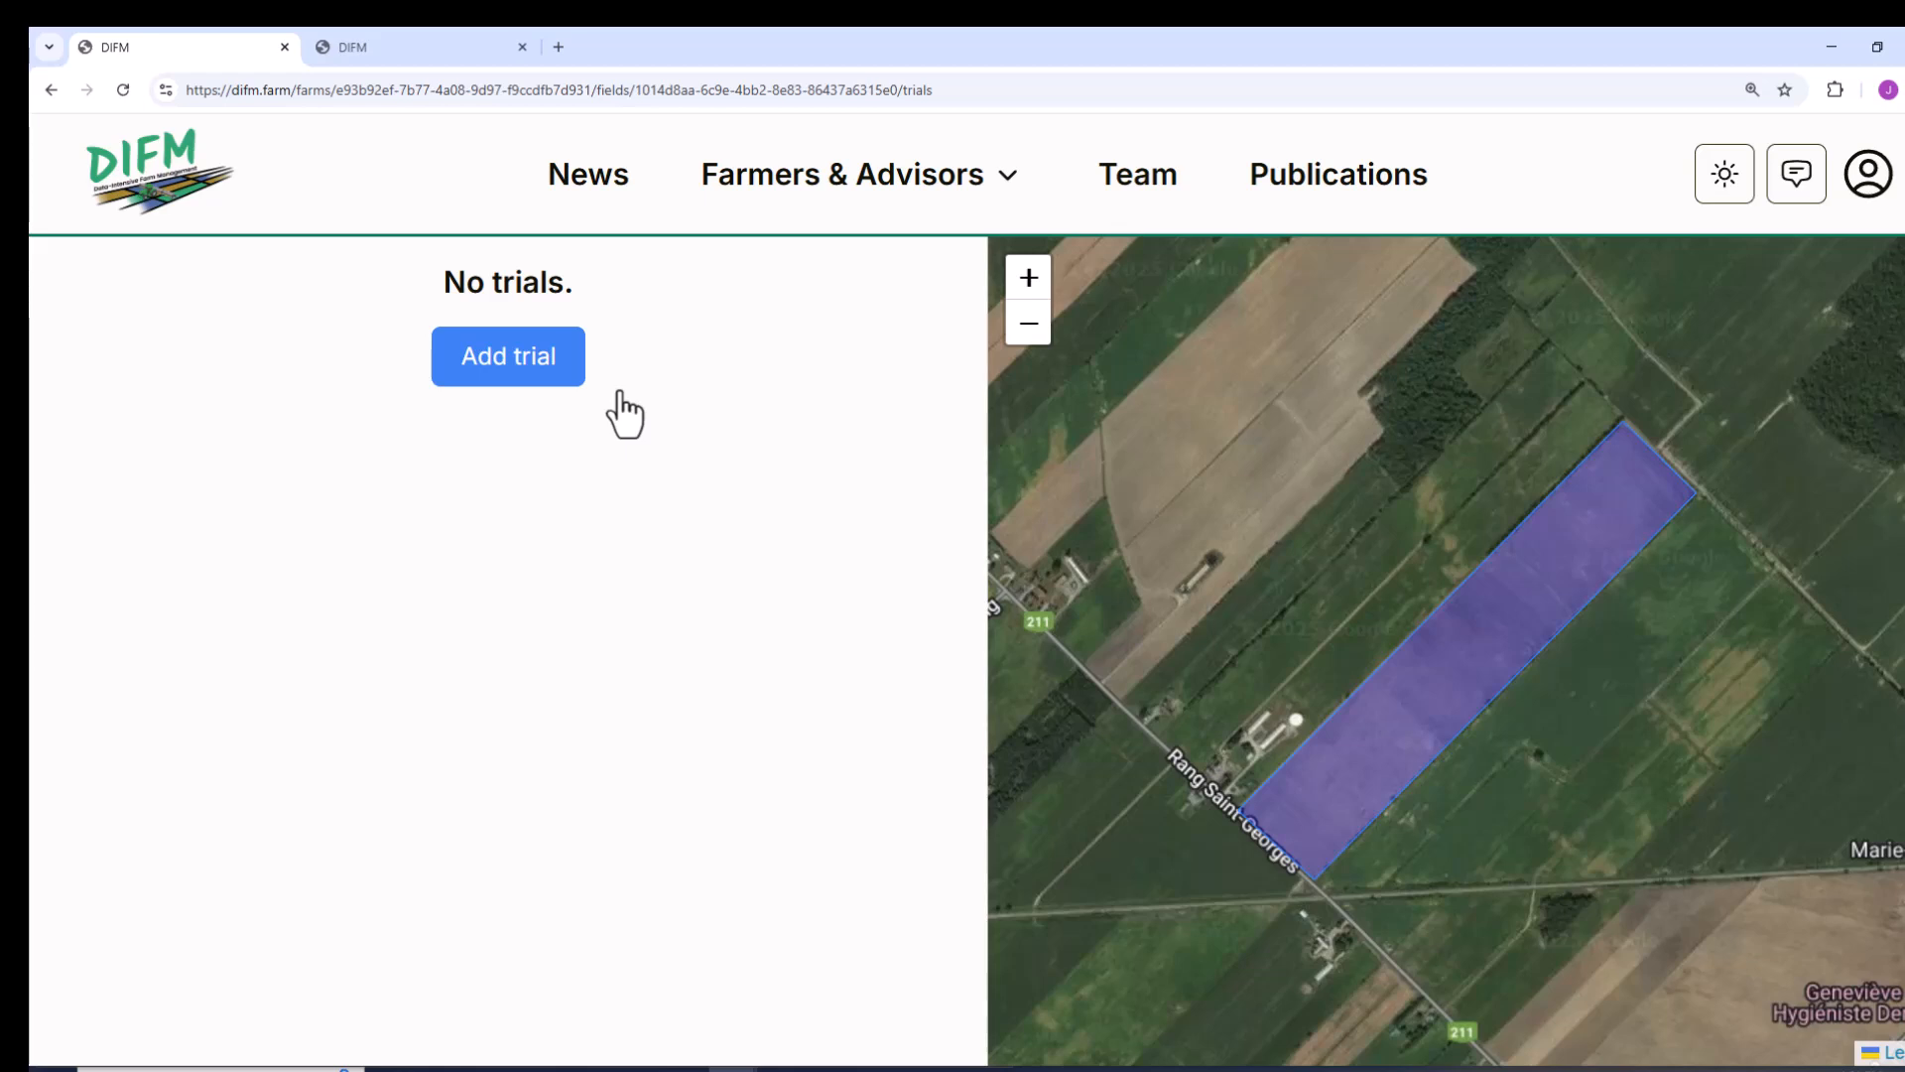
click(545, 373)
click(535, 472)
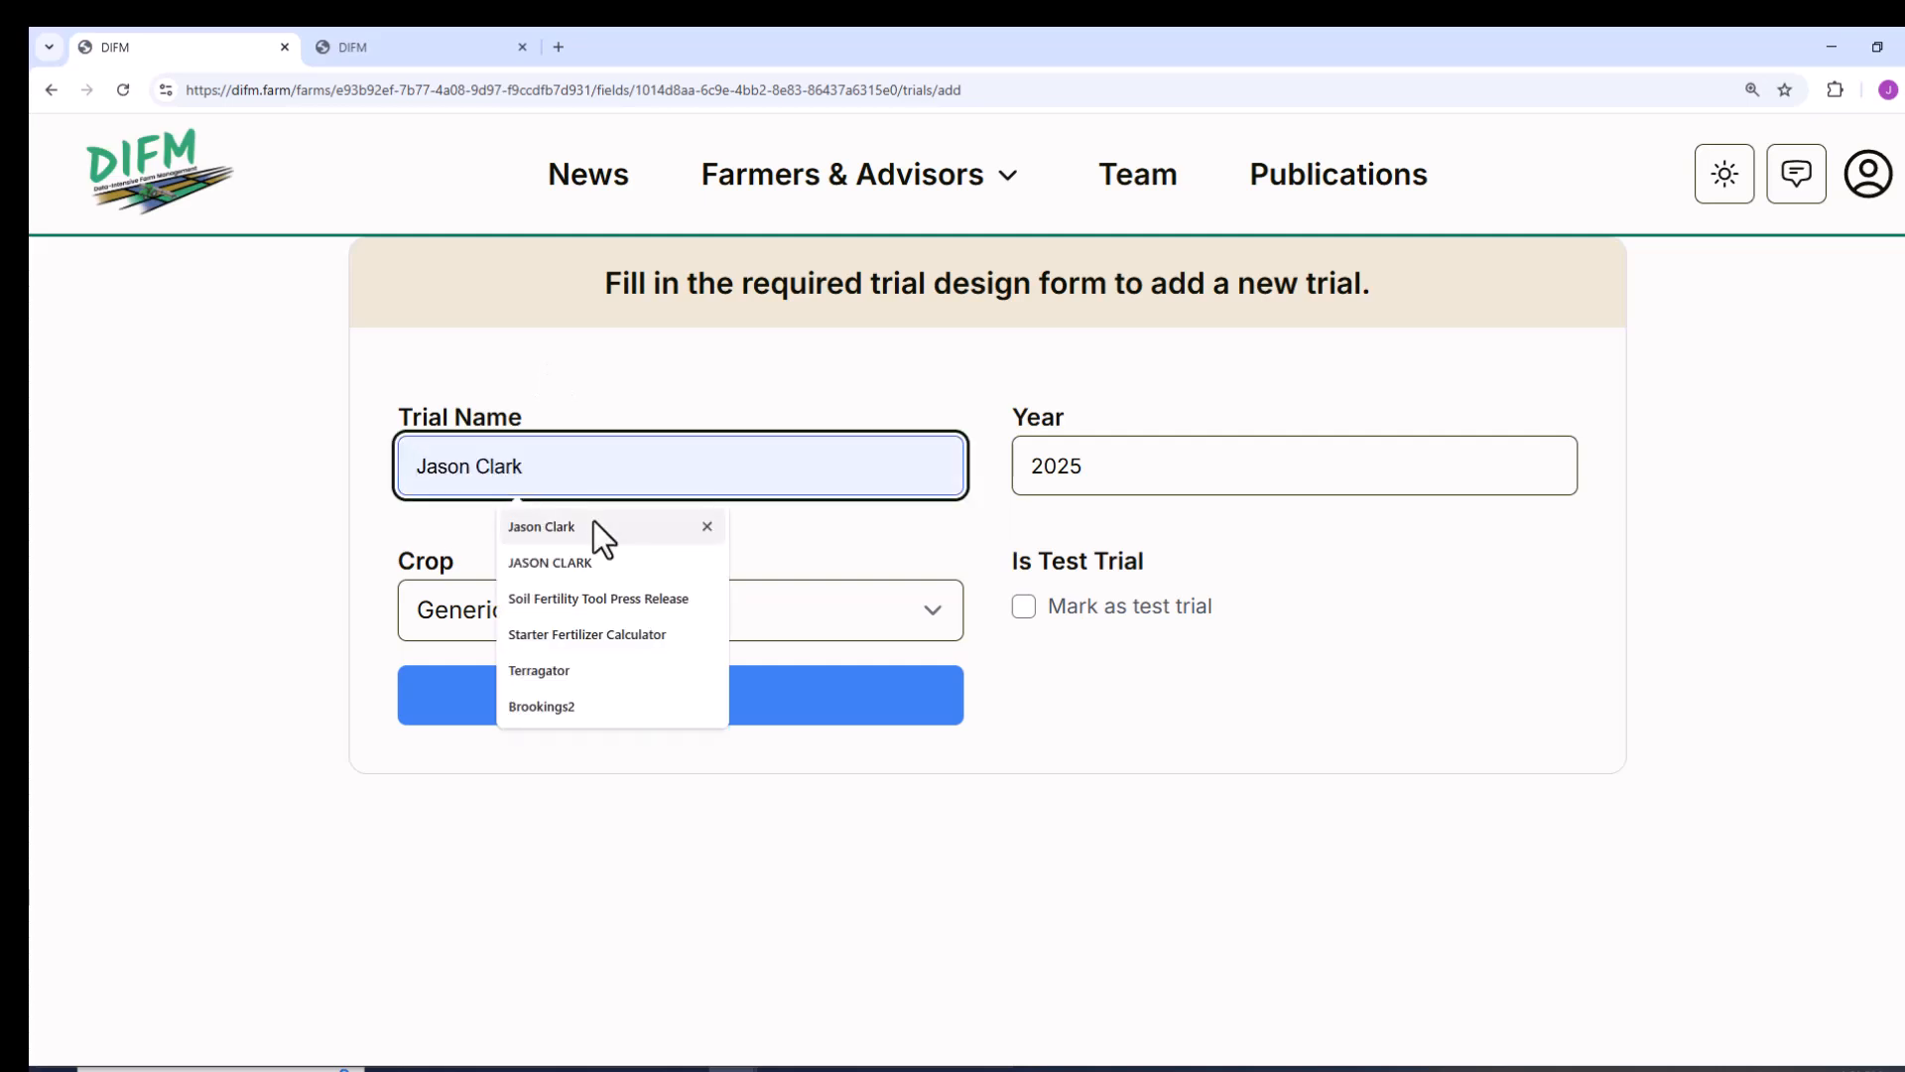
text(Pivot Bio)
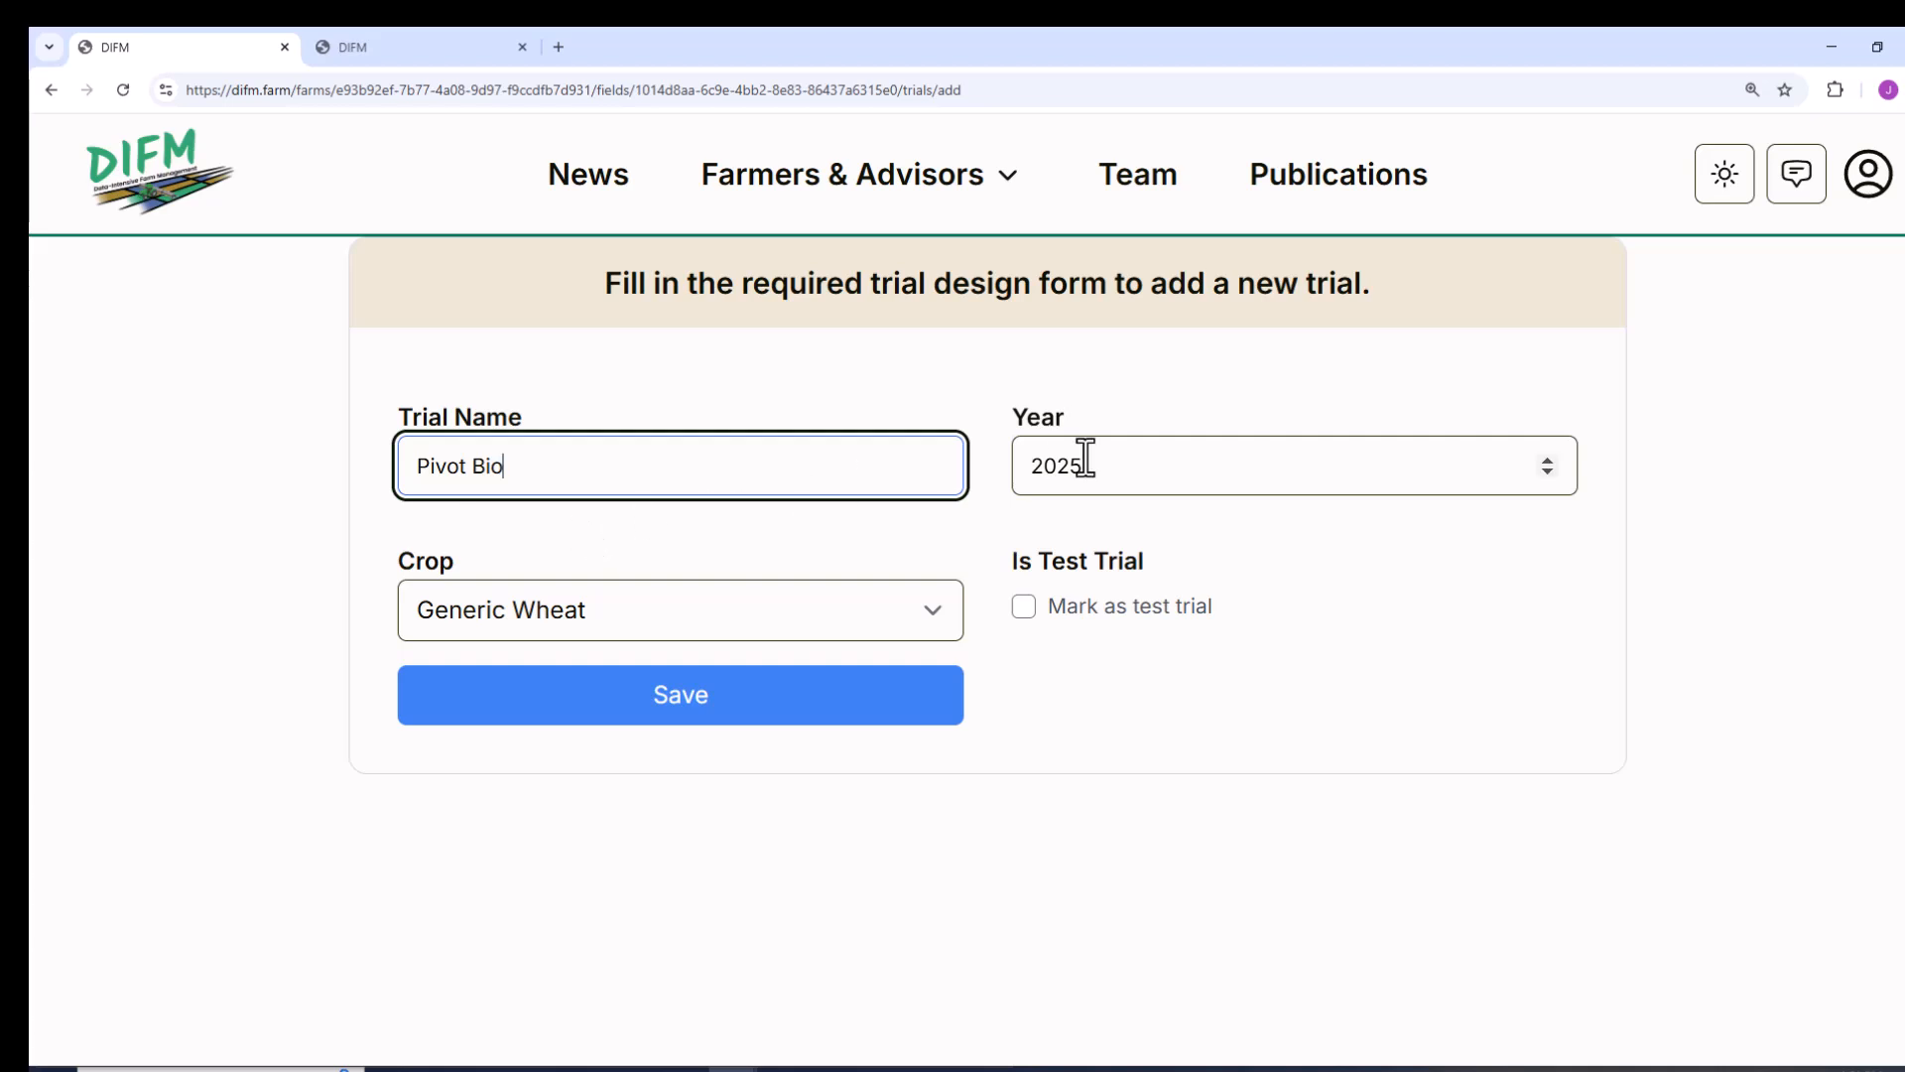
click(812, 610)
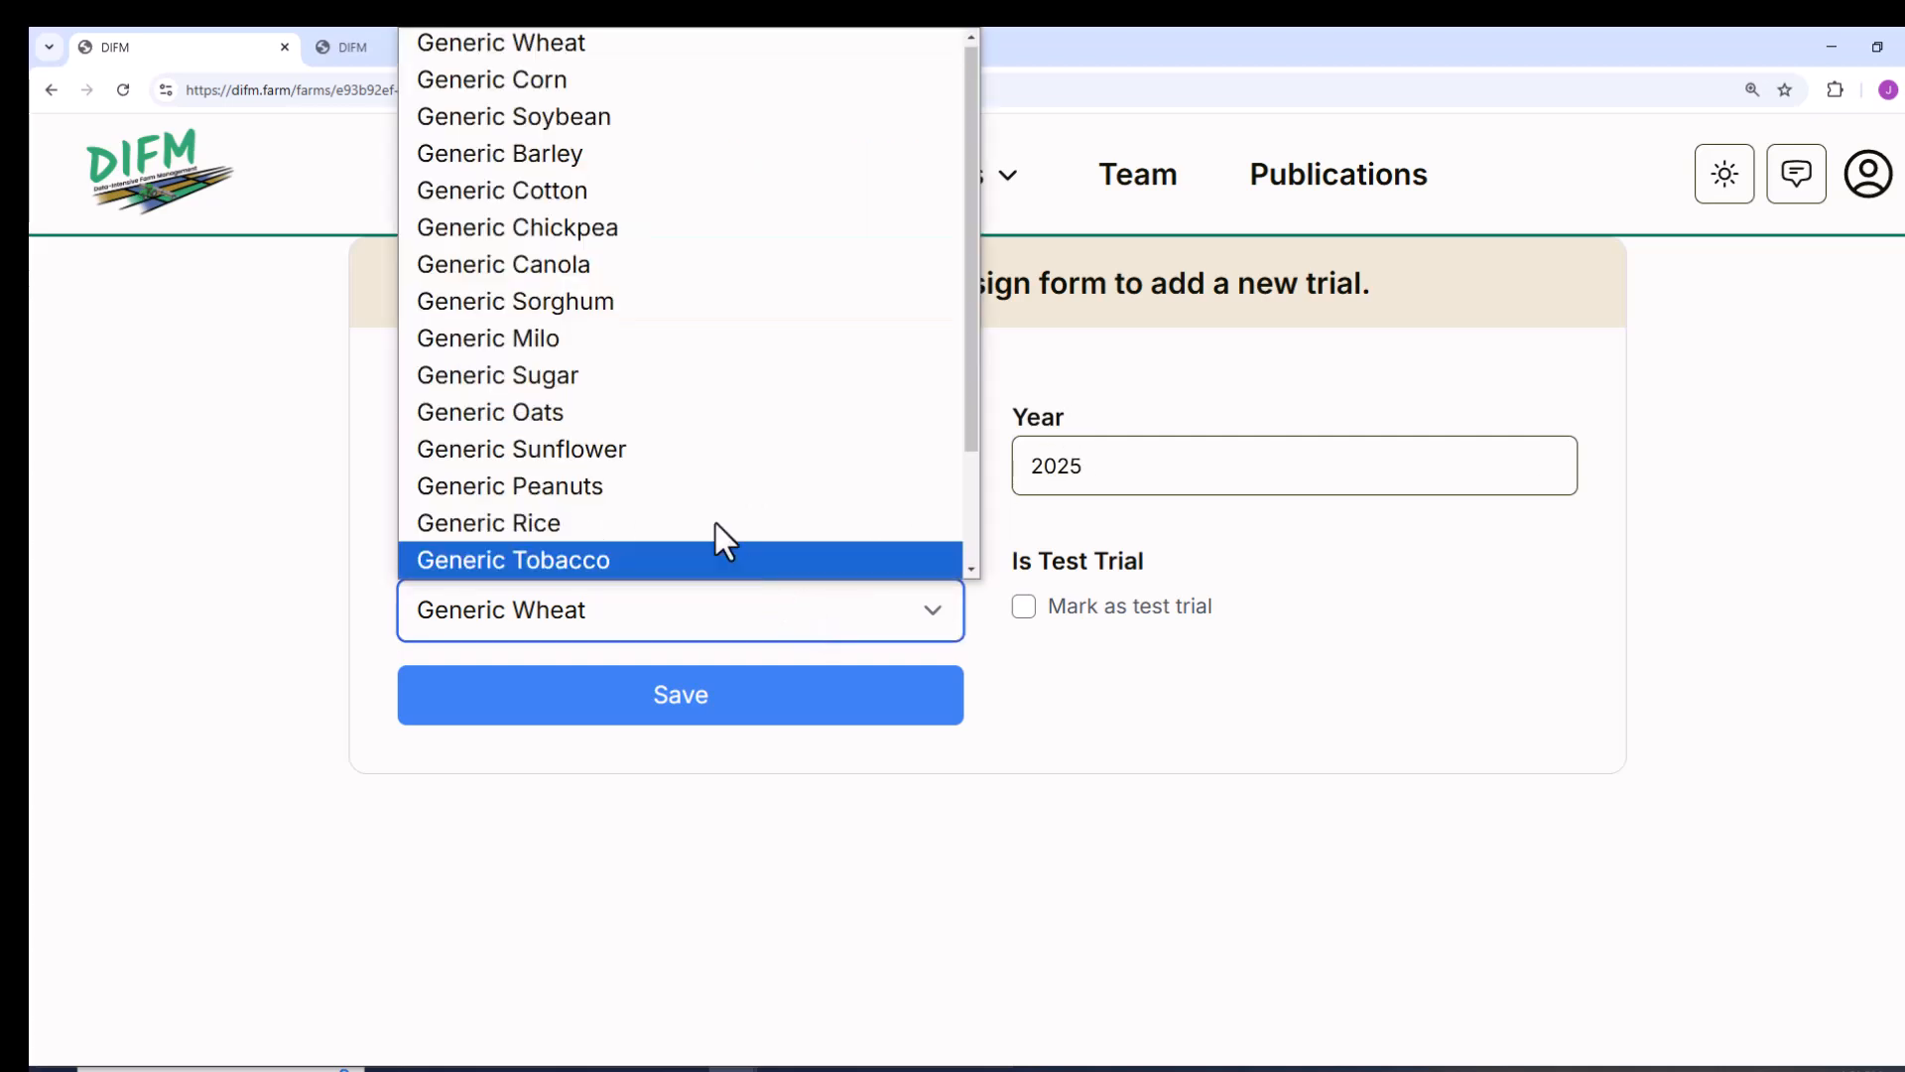
click(636, 89)
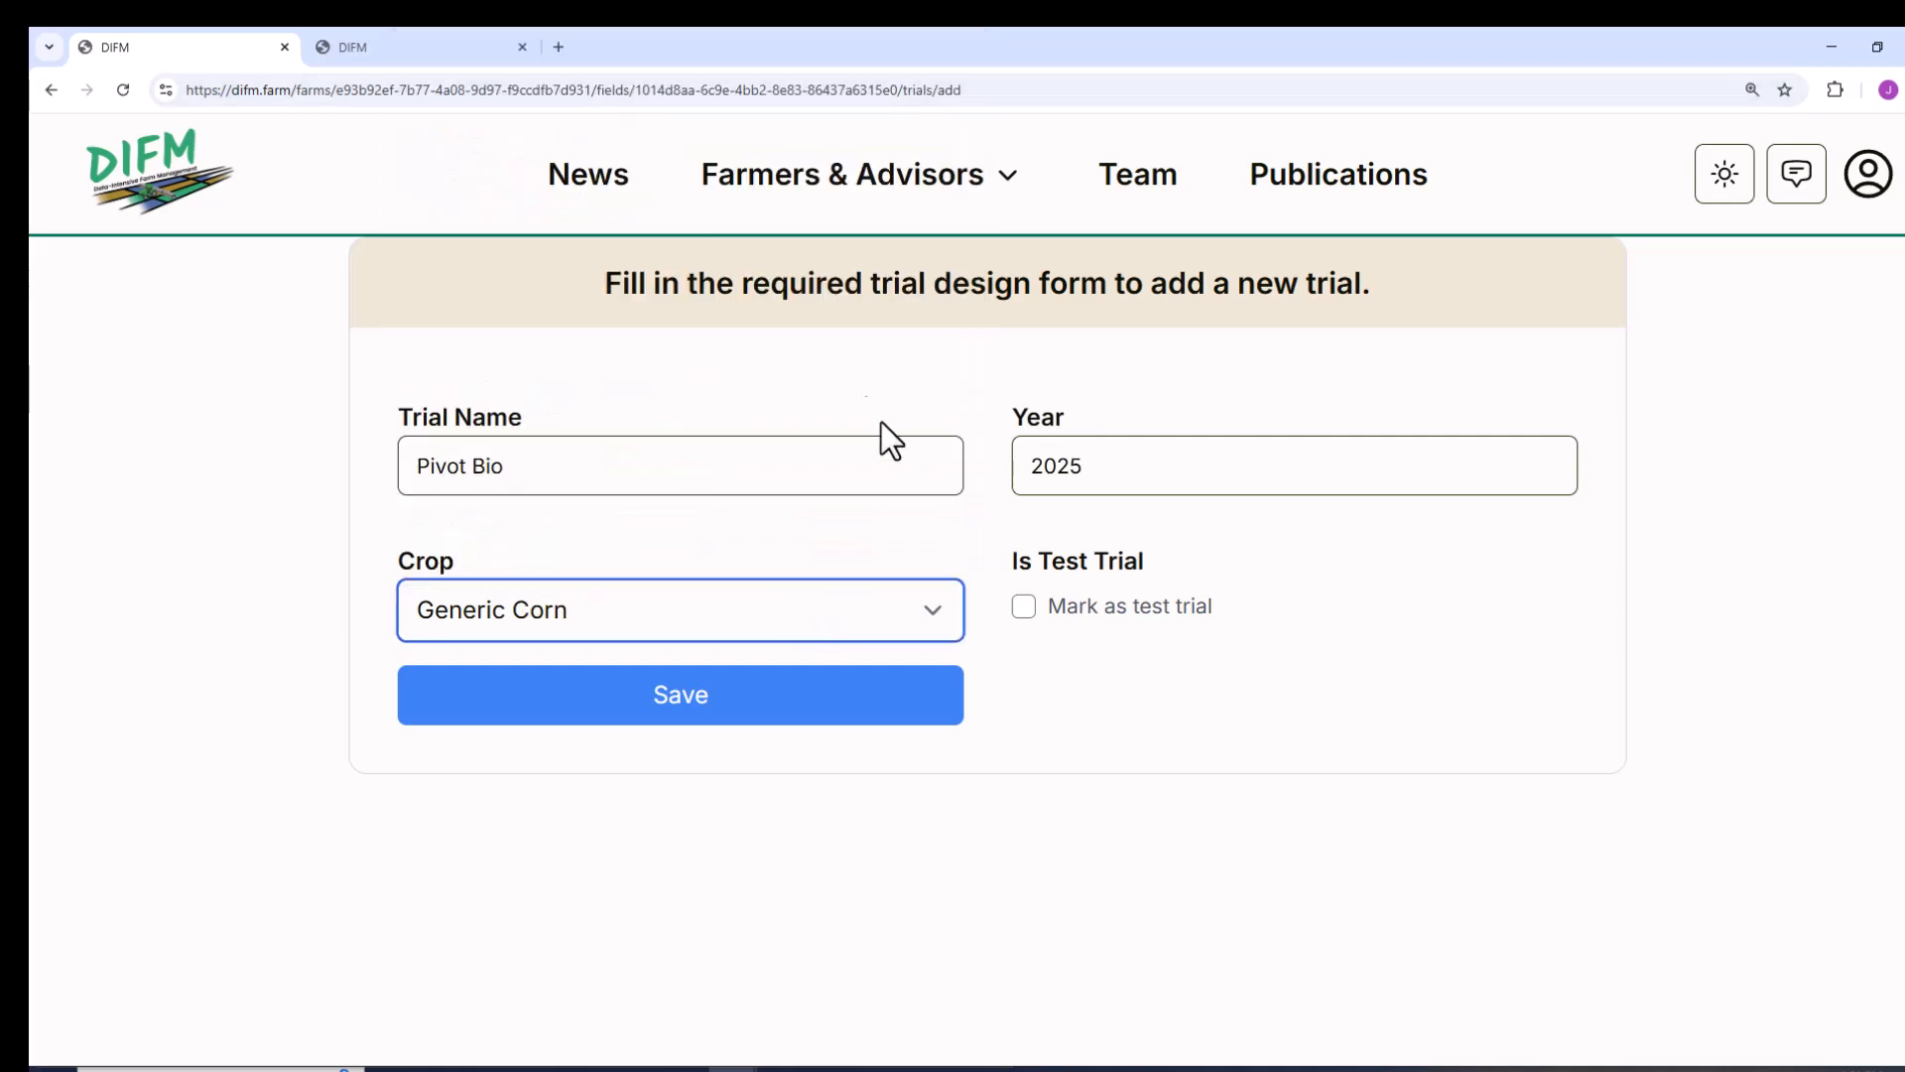
click(1025, 607)
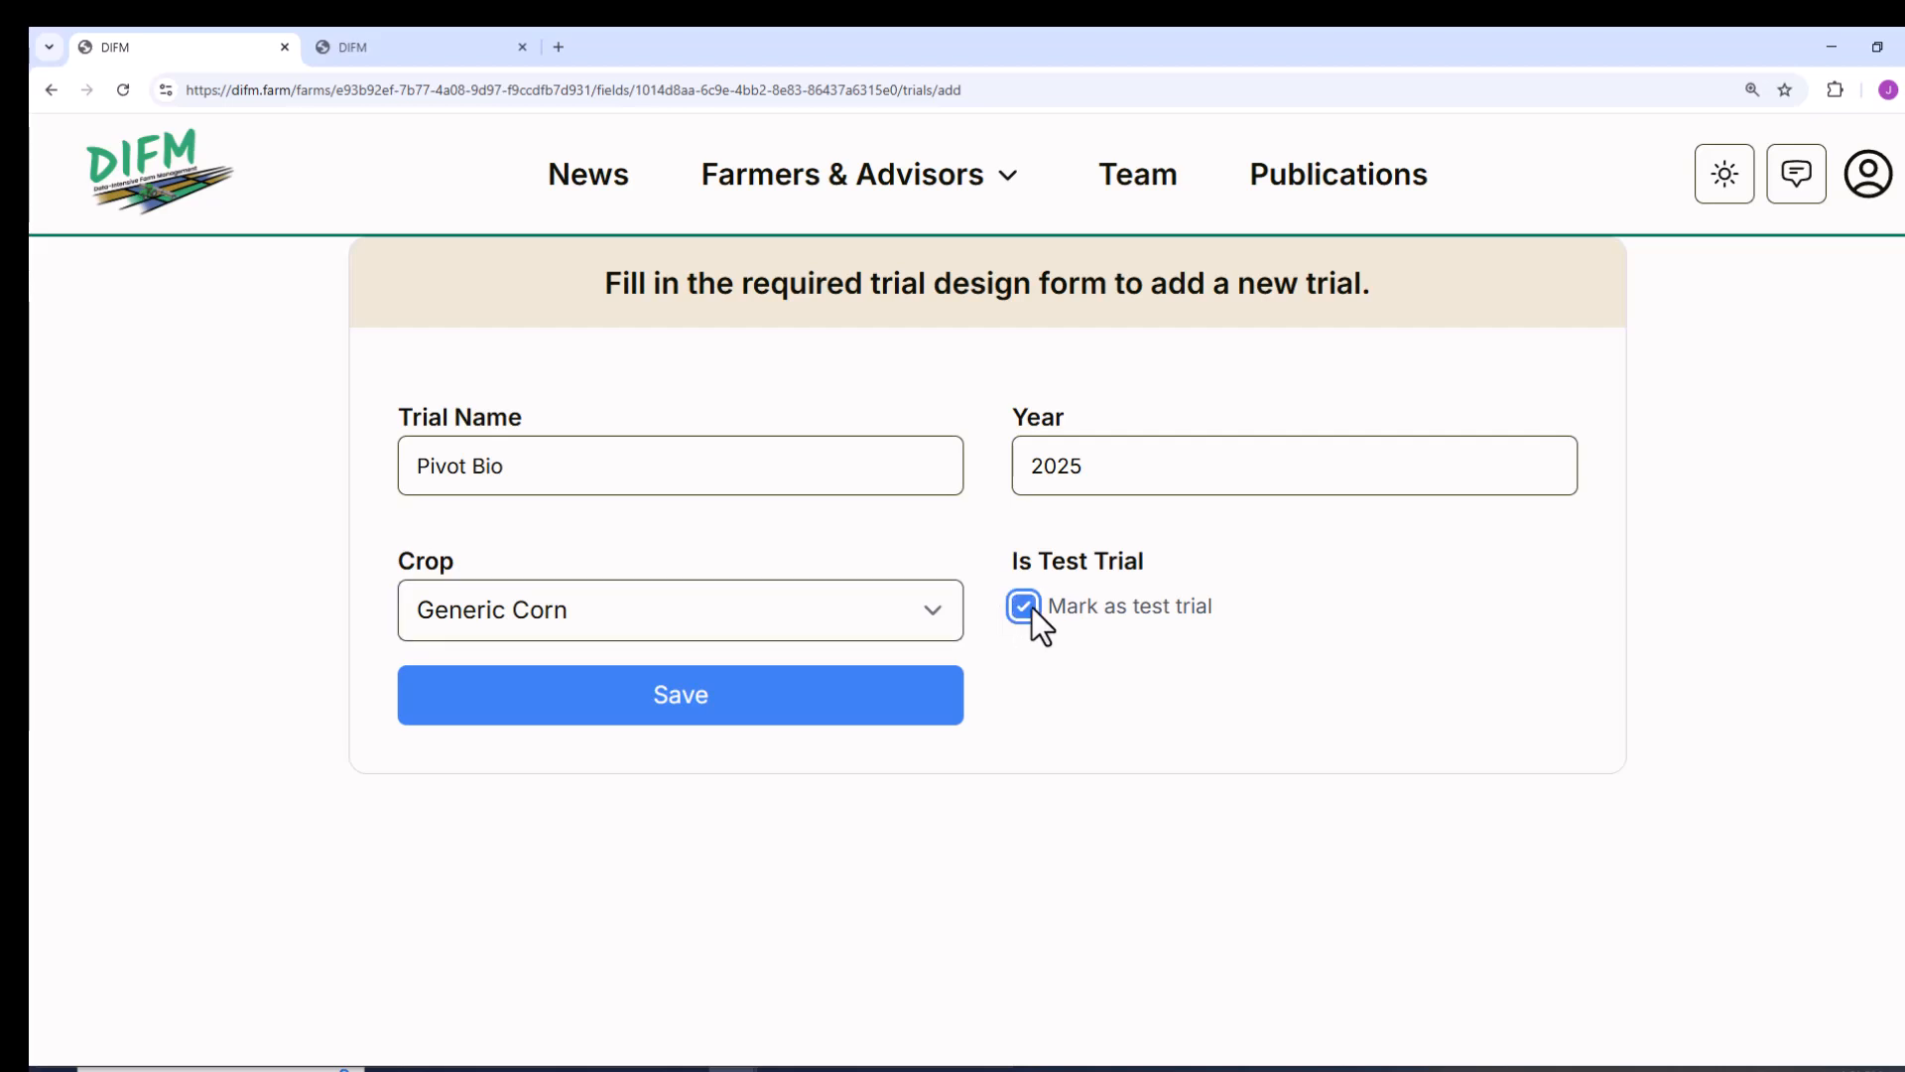
click(728, 695)
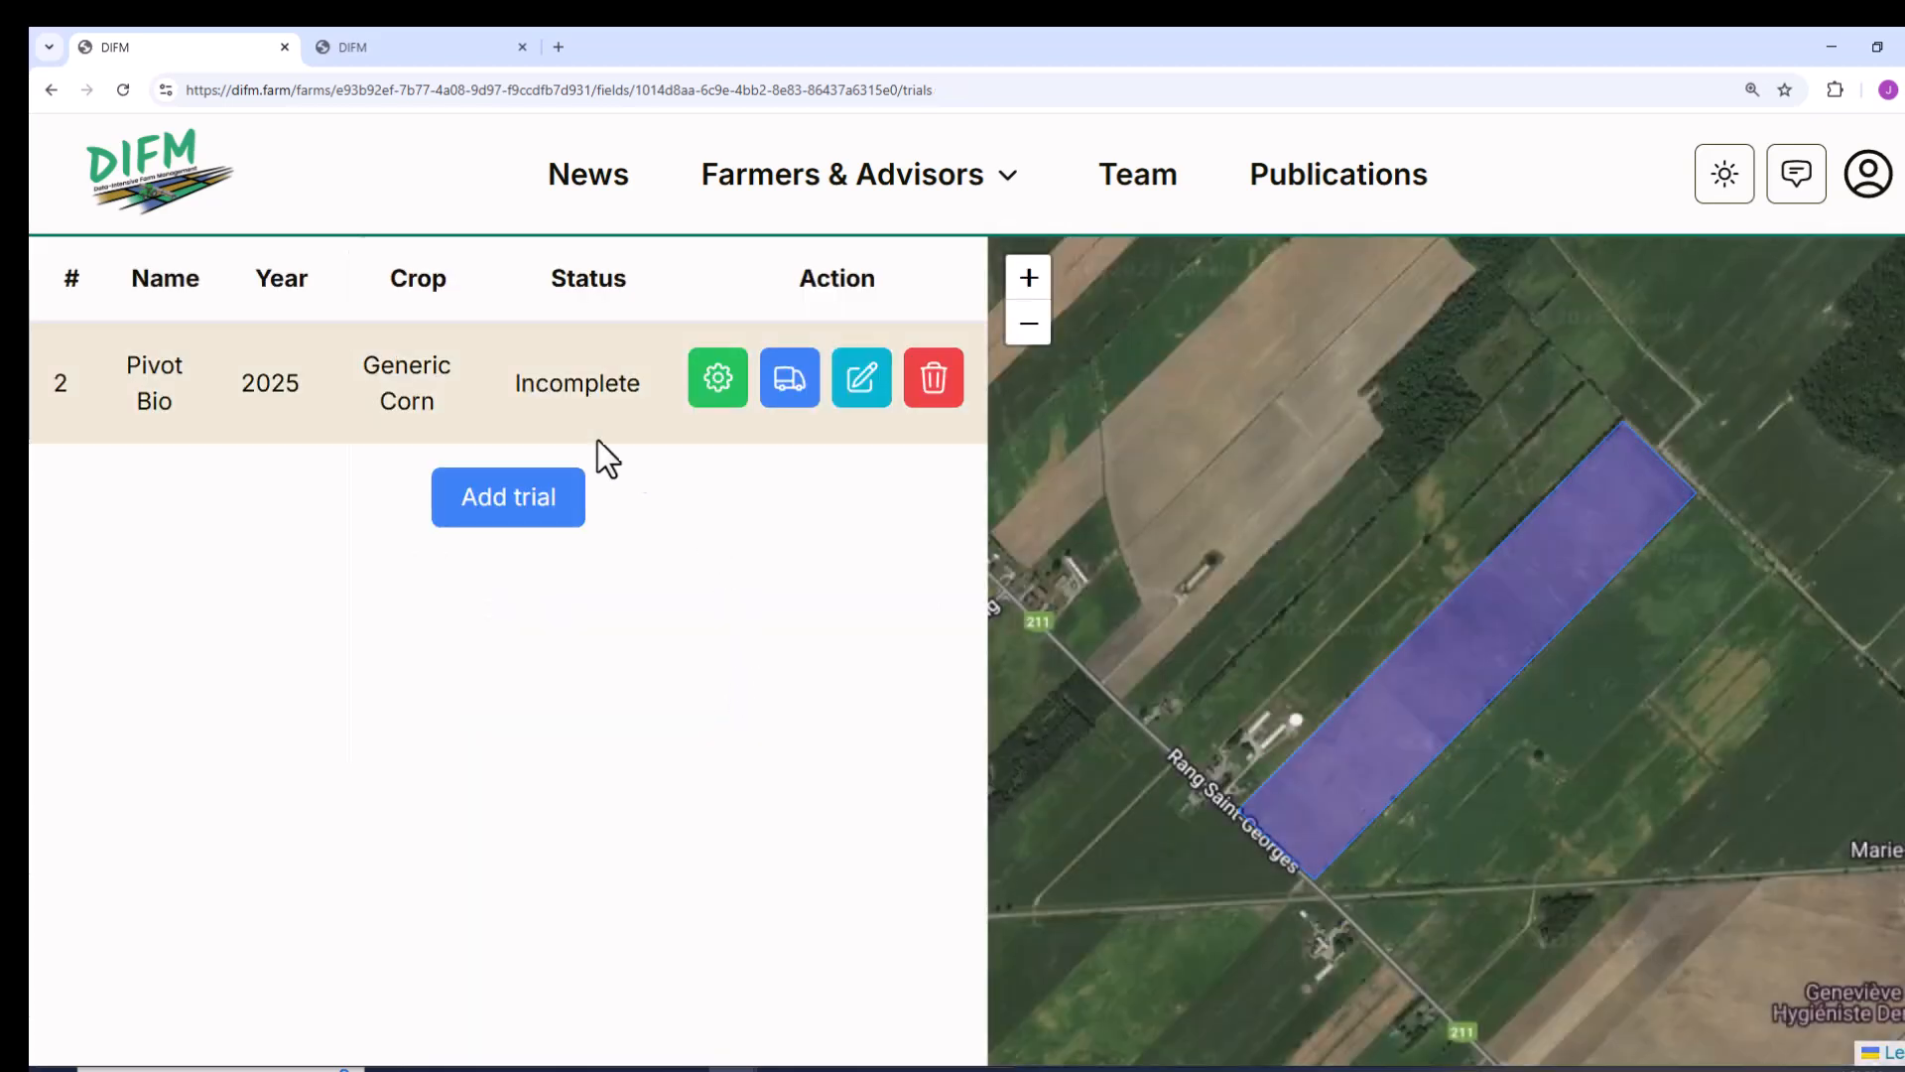
Start a new AB line in the Pivot Bio trial's configuration using shapefile upload, naming it Pivot Bio AB line
click(720, 389)
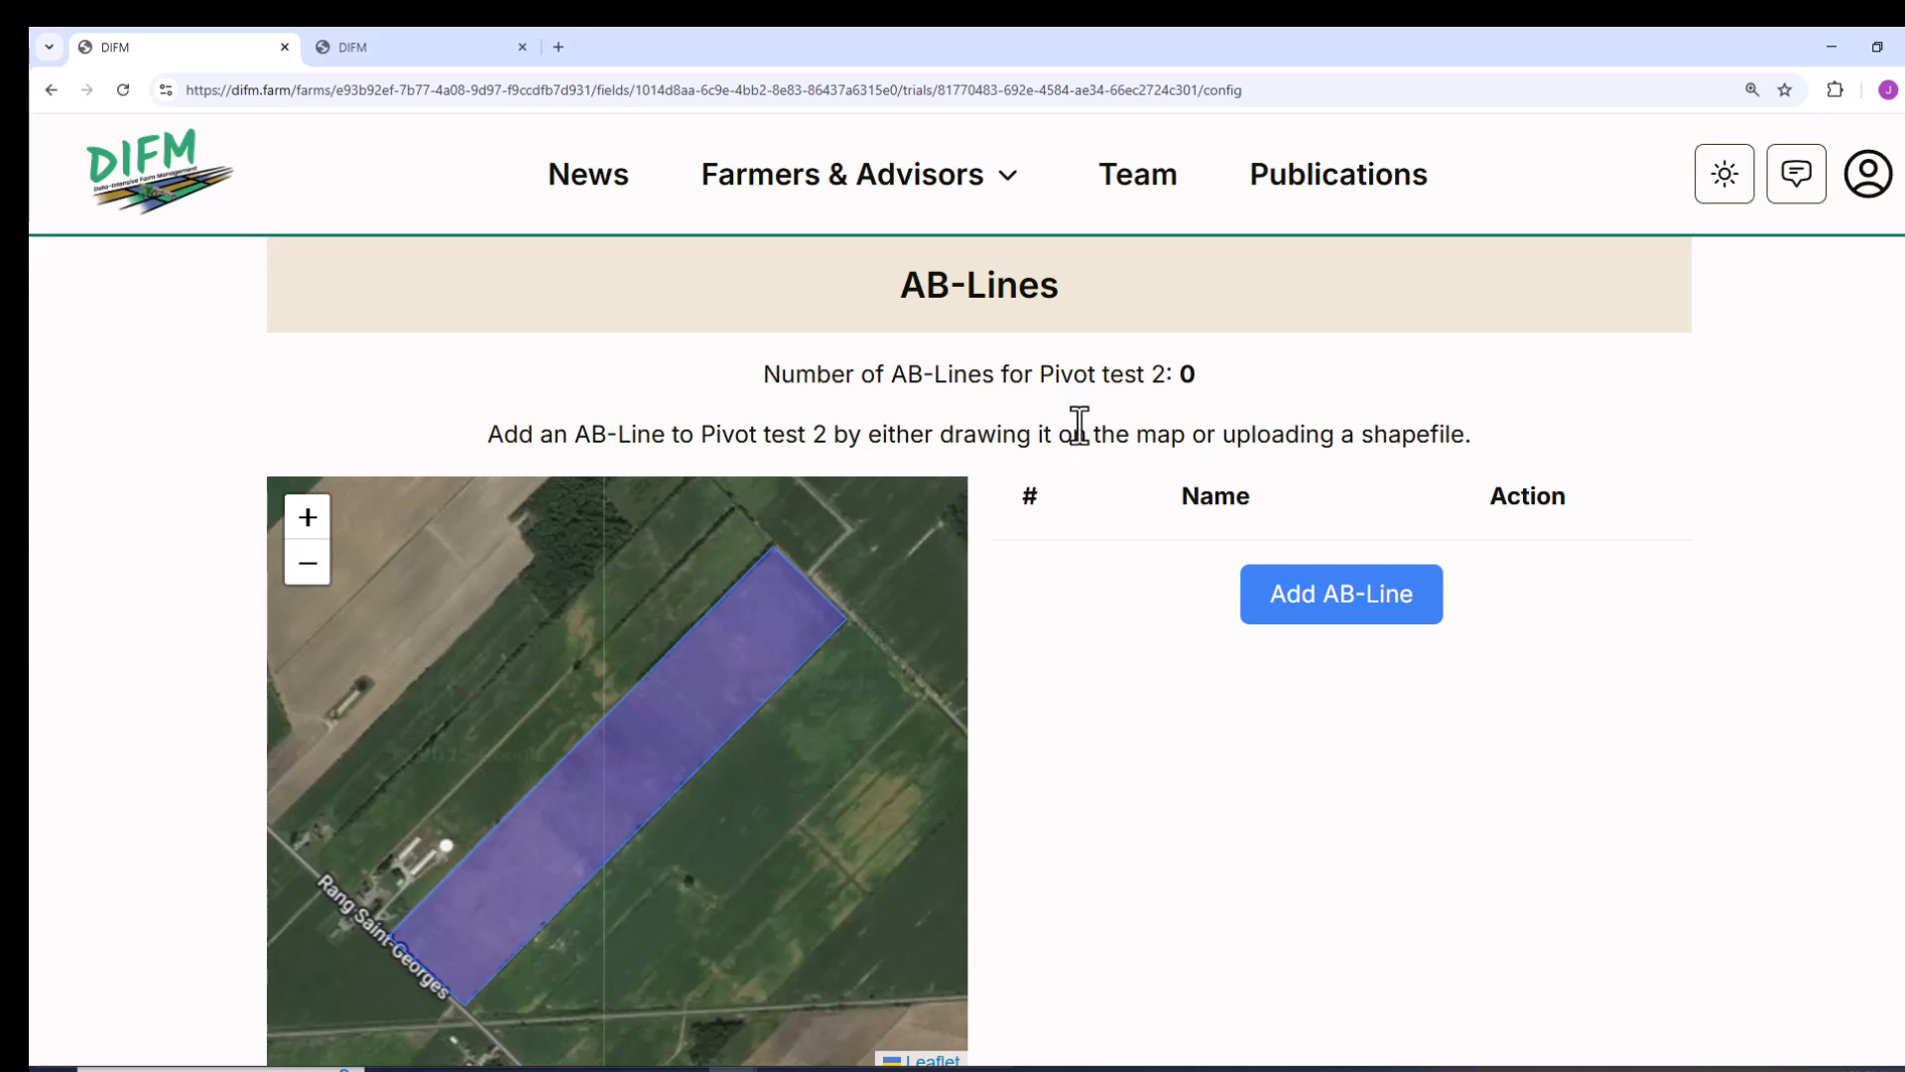
scroll(1079, 425, down, 2)
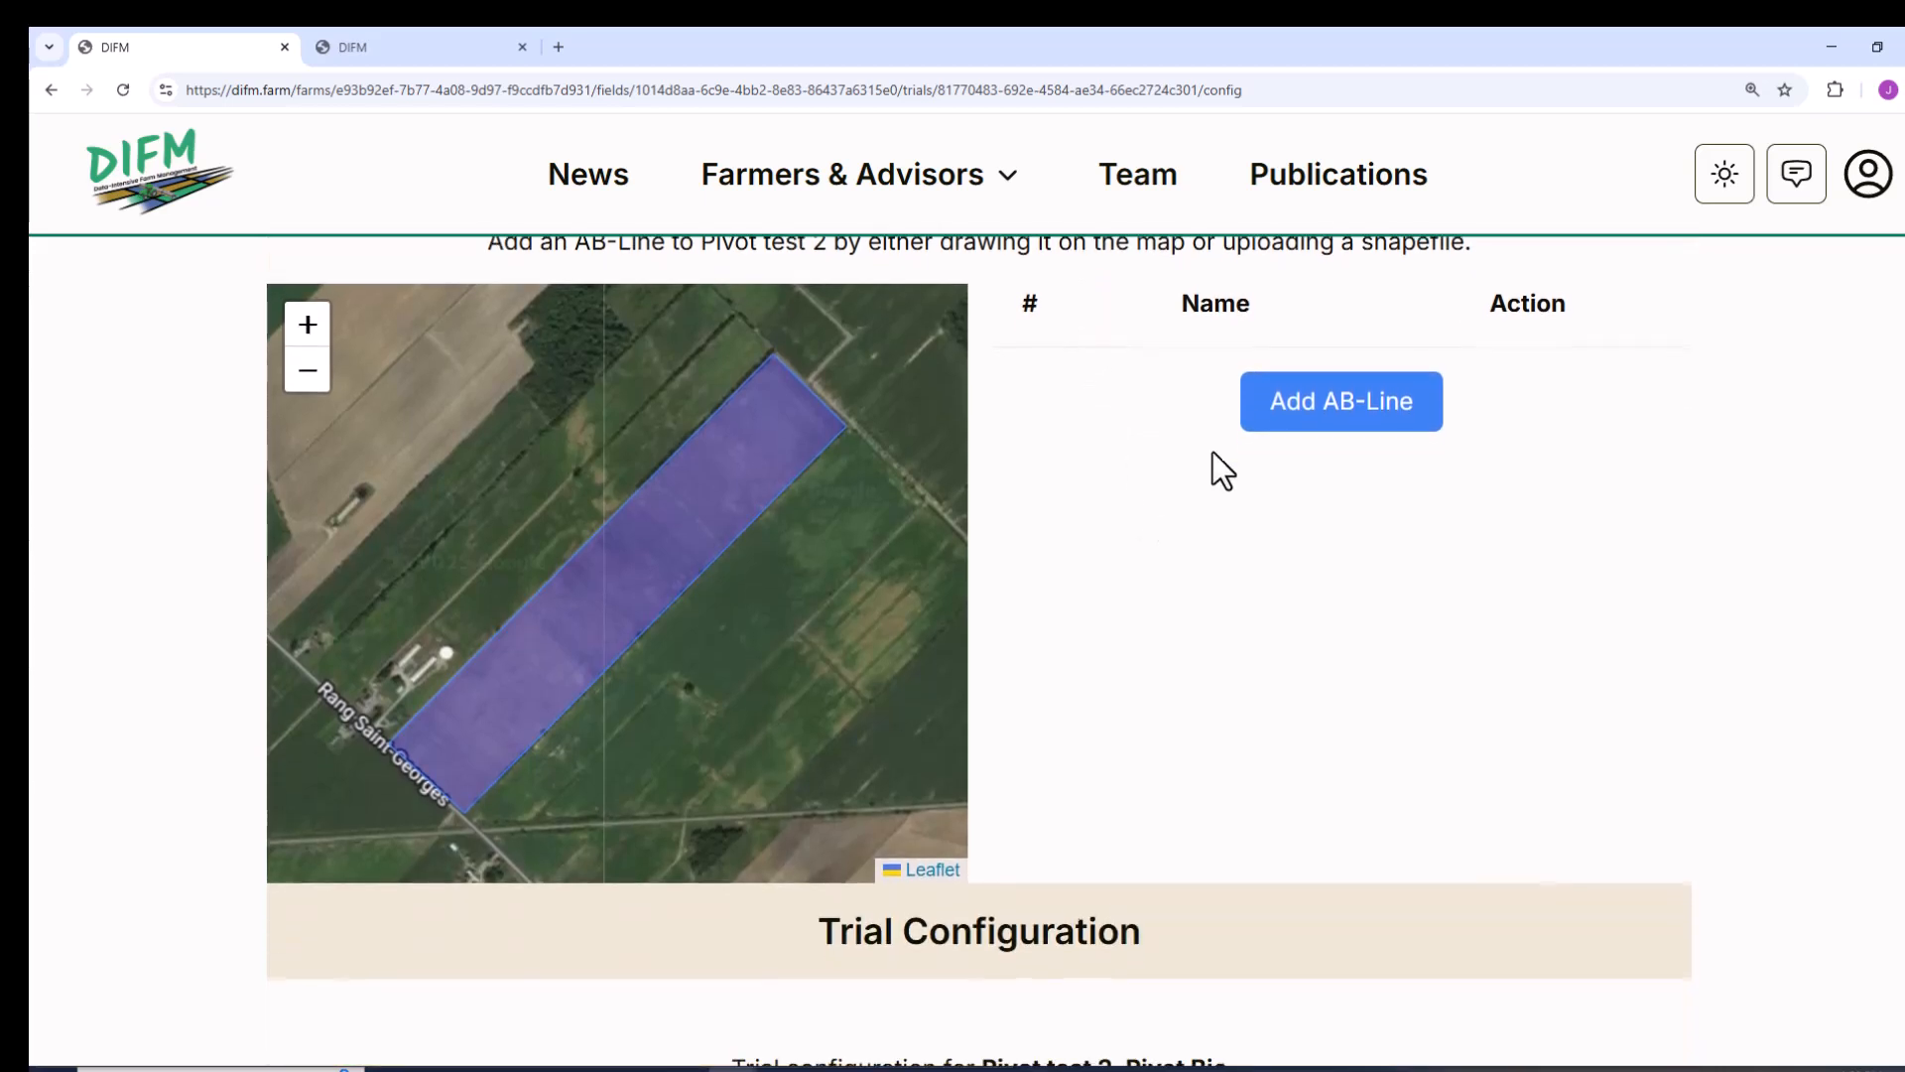
click(1266, 405)
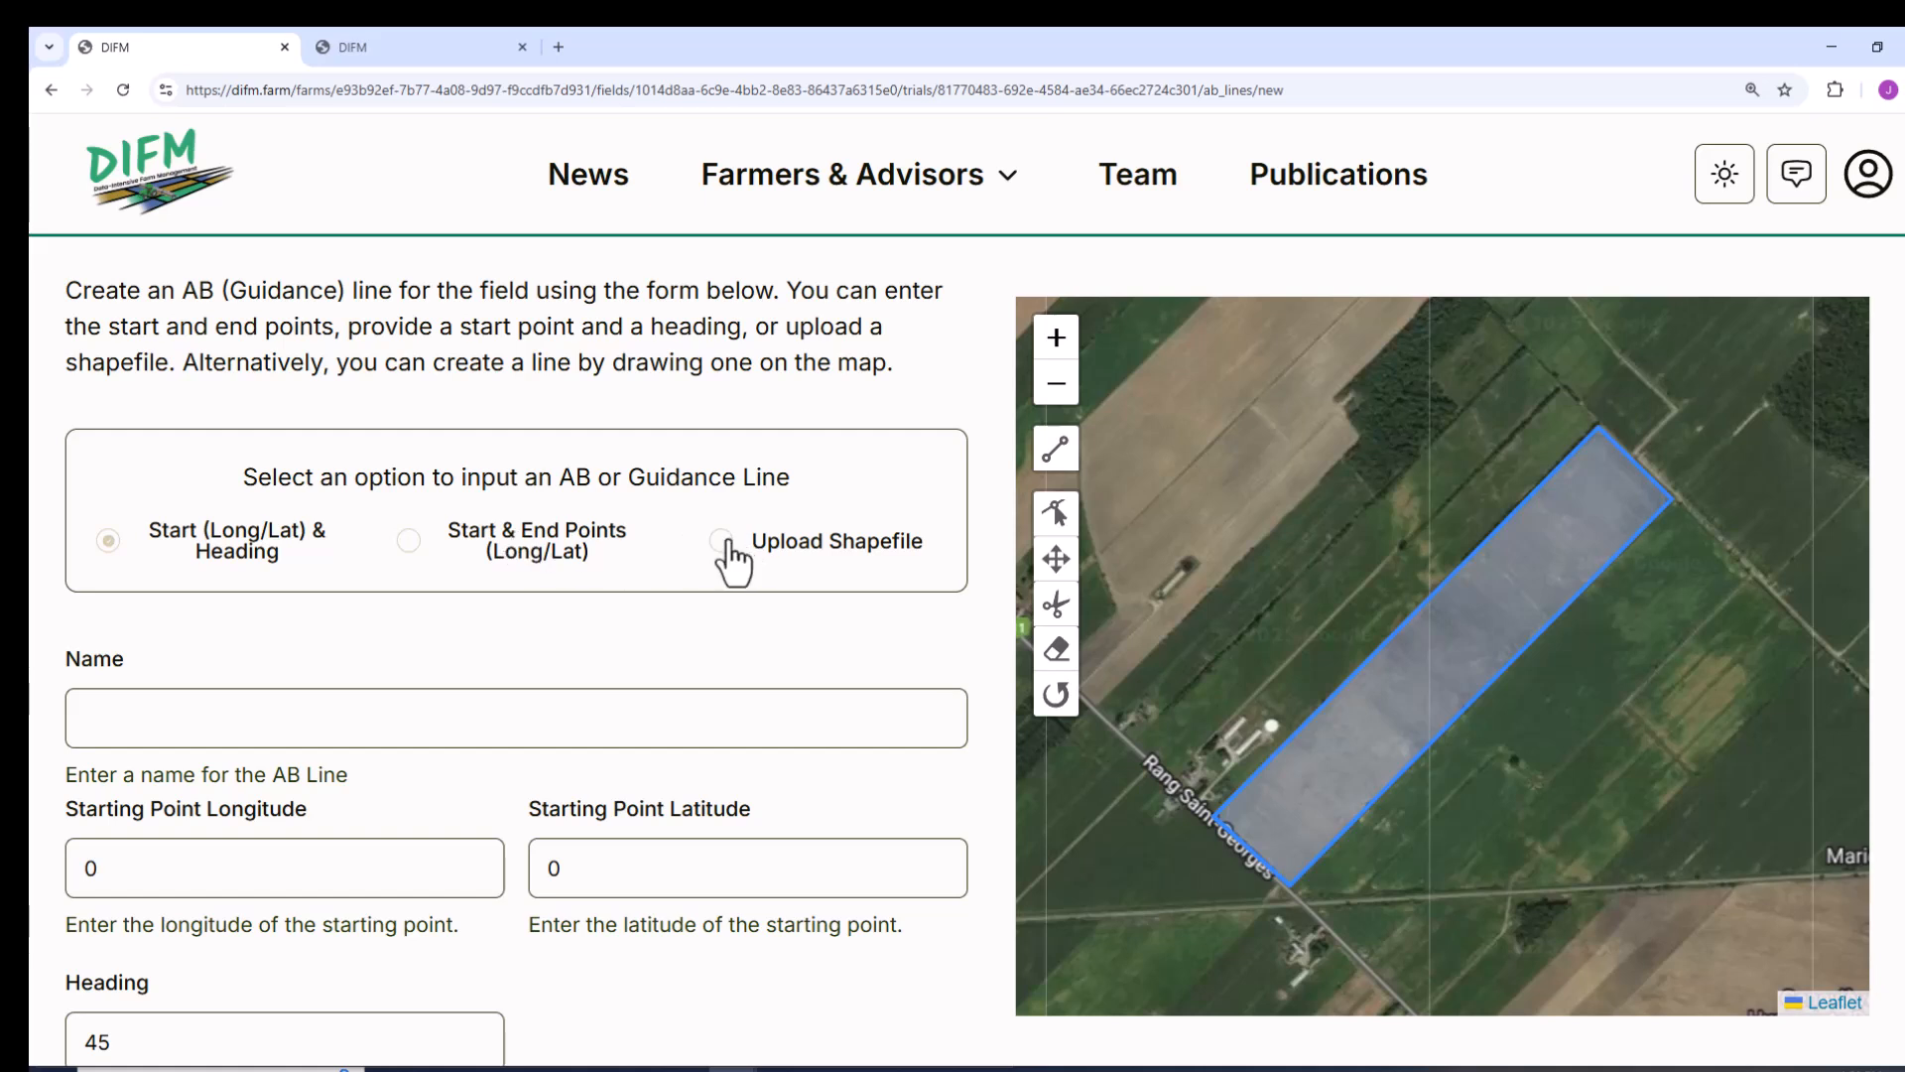
click(724, 542)
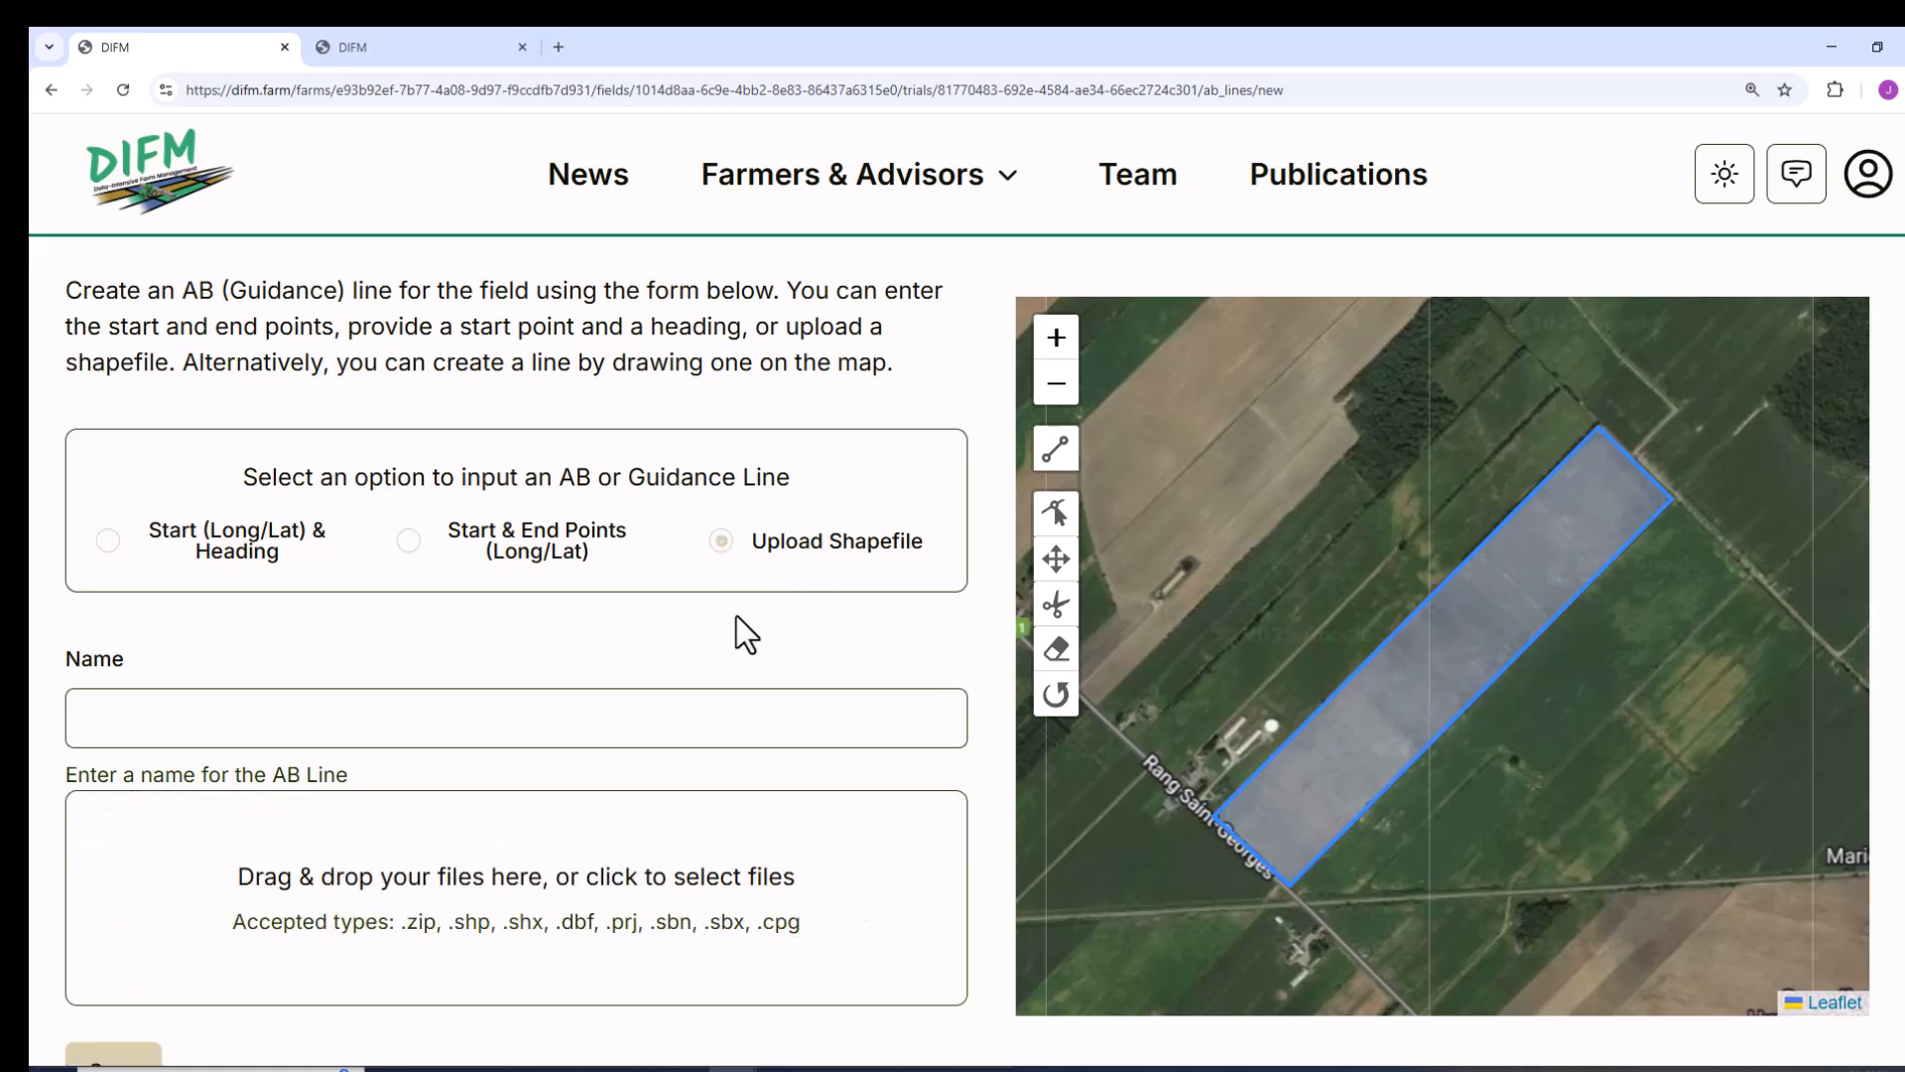
click(477, 718)
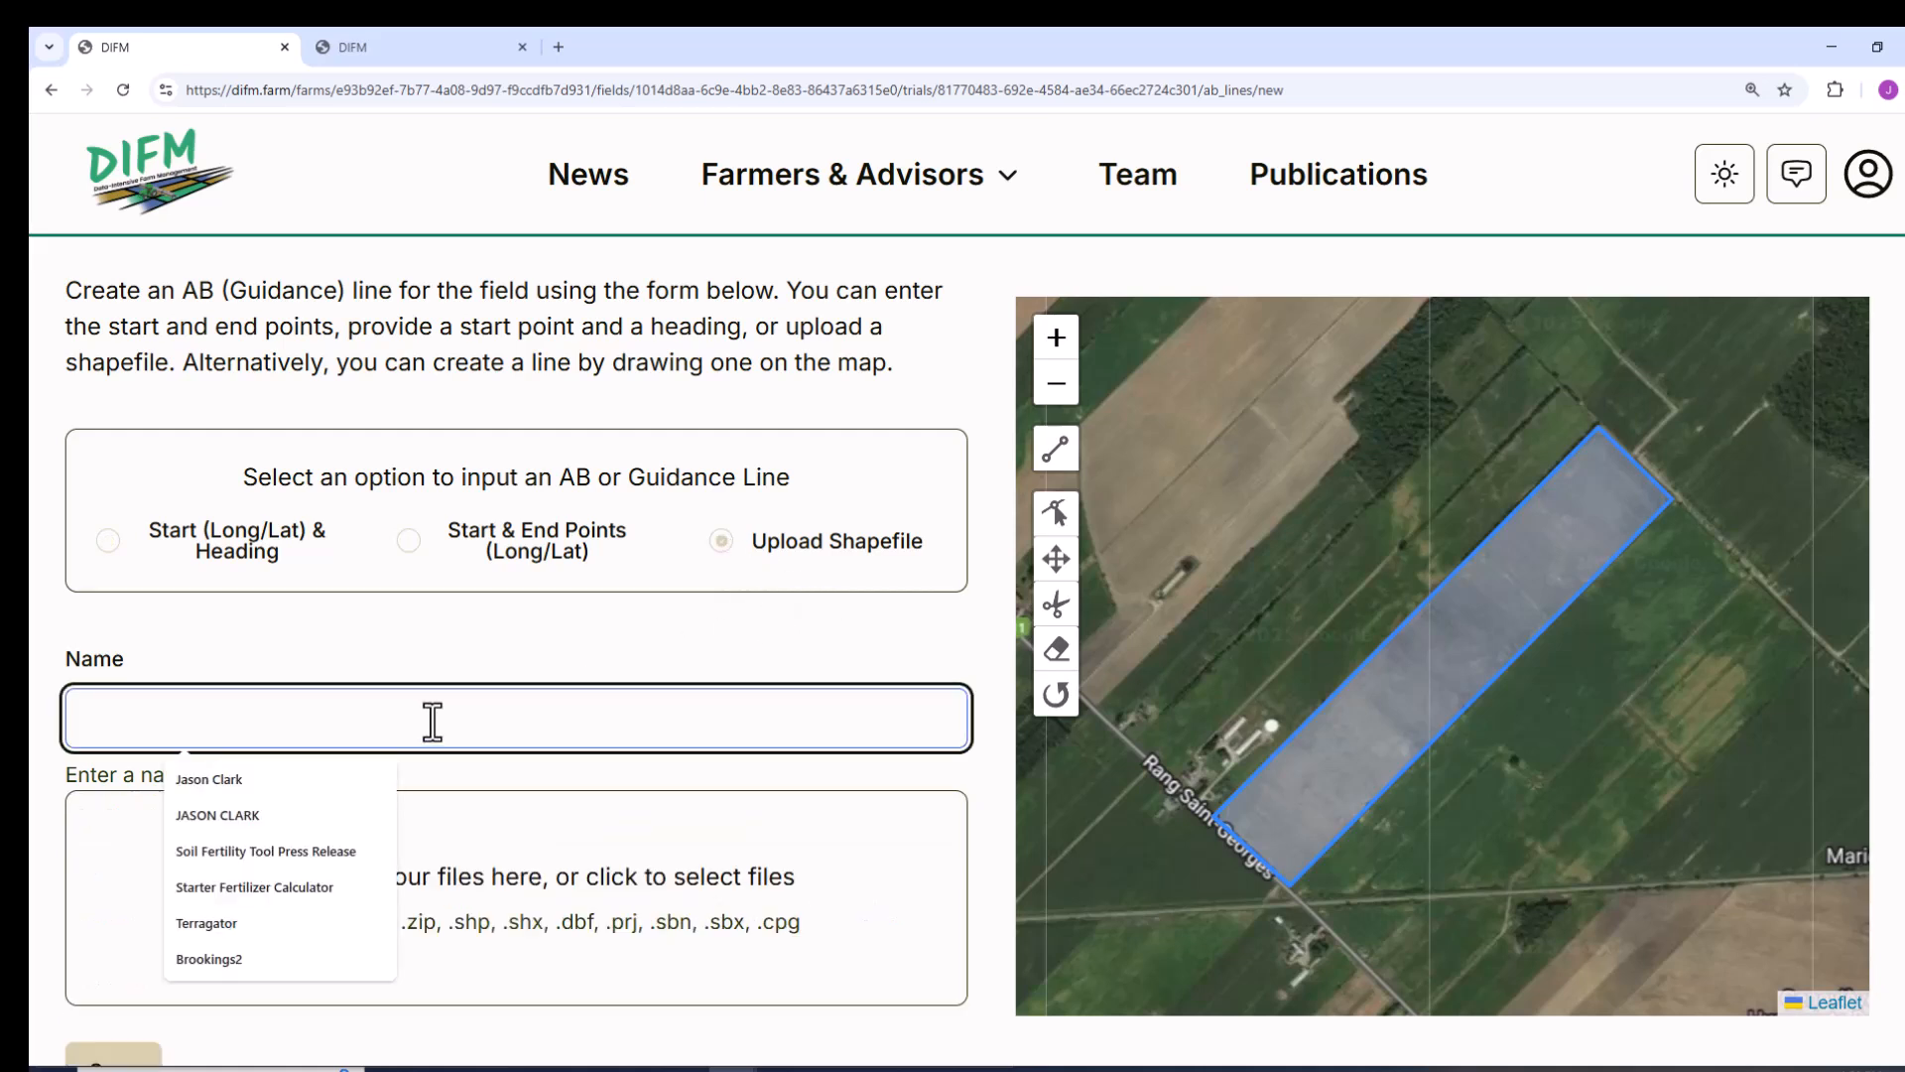
text(Pivot Bi)
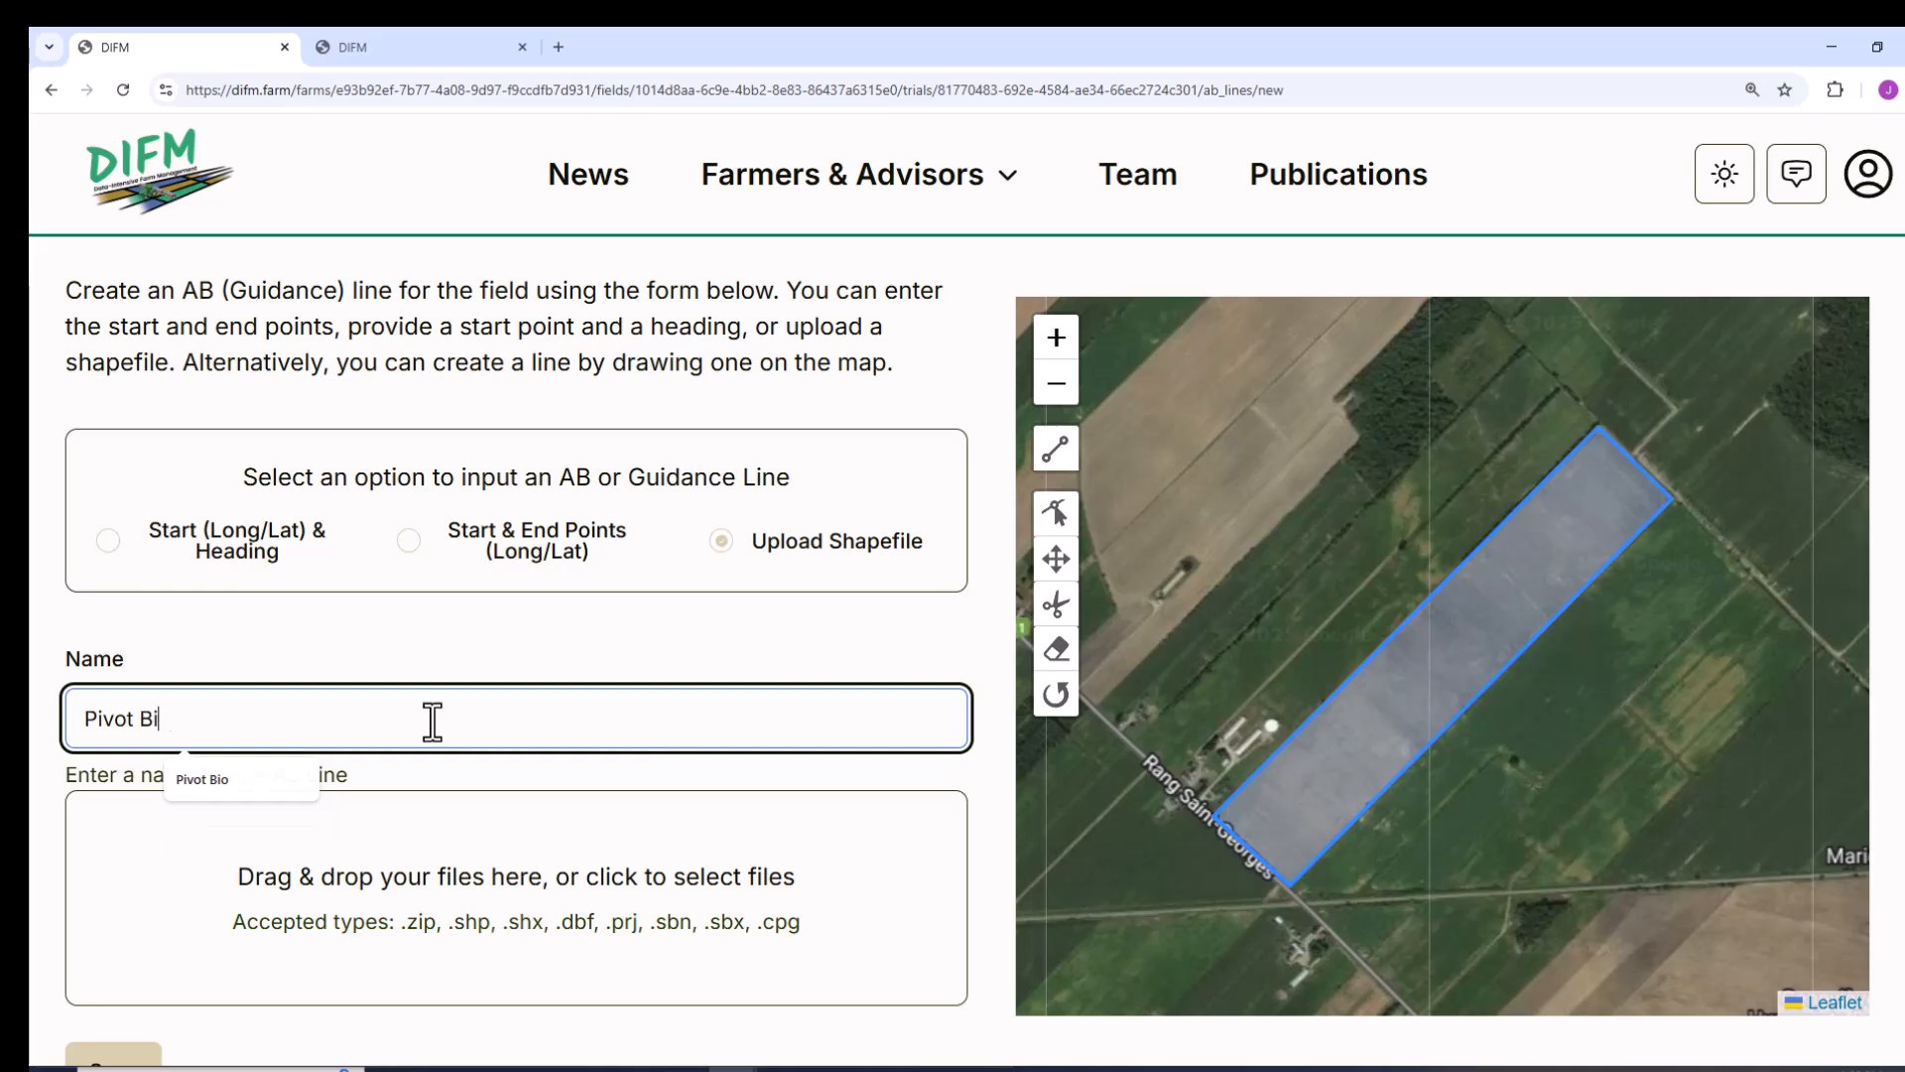
text(o AB line)
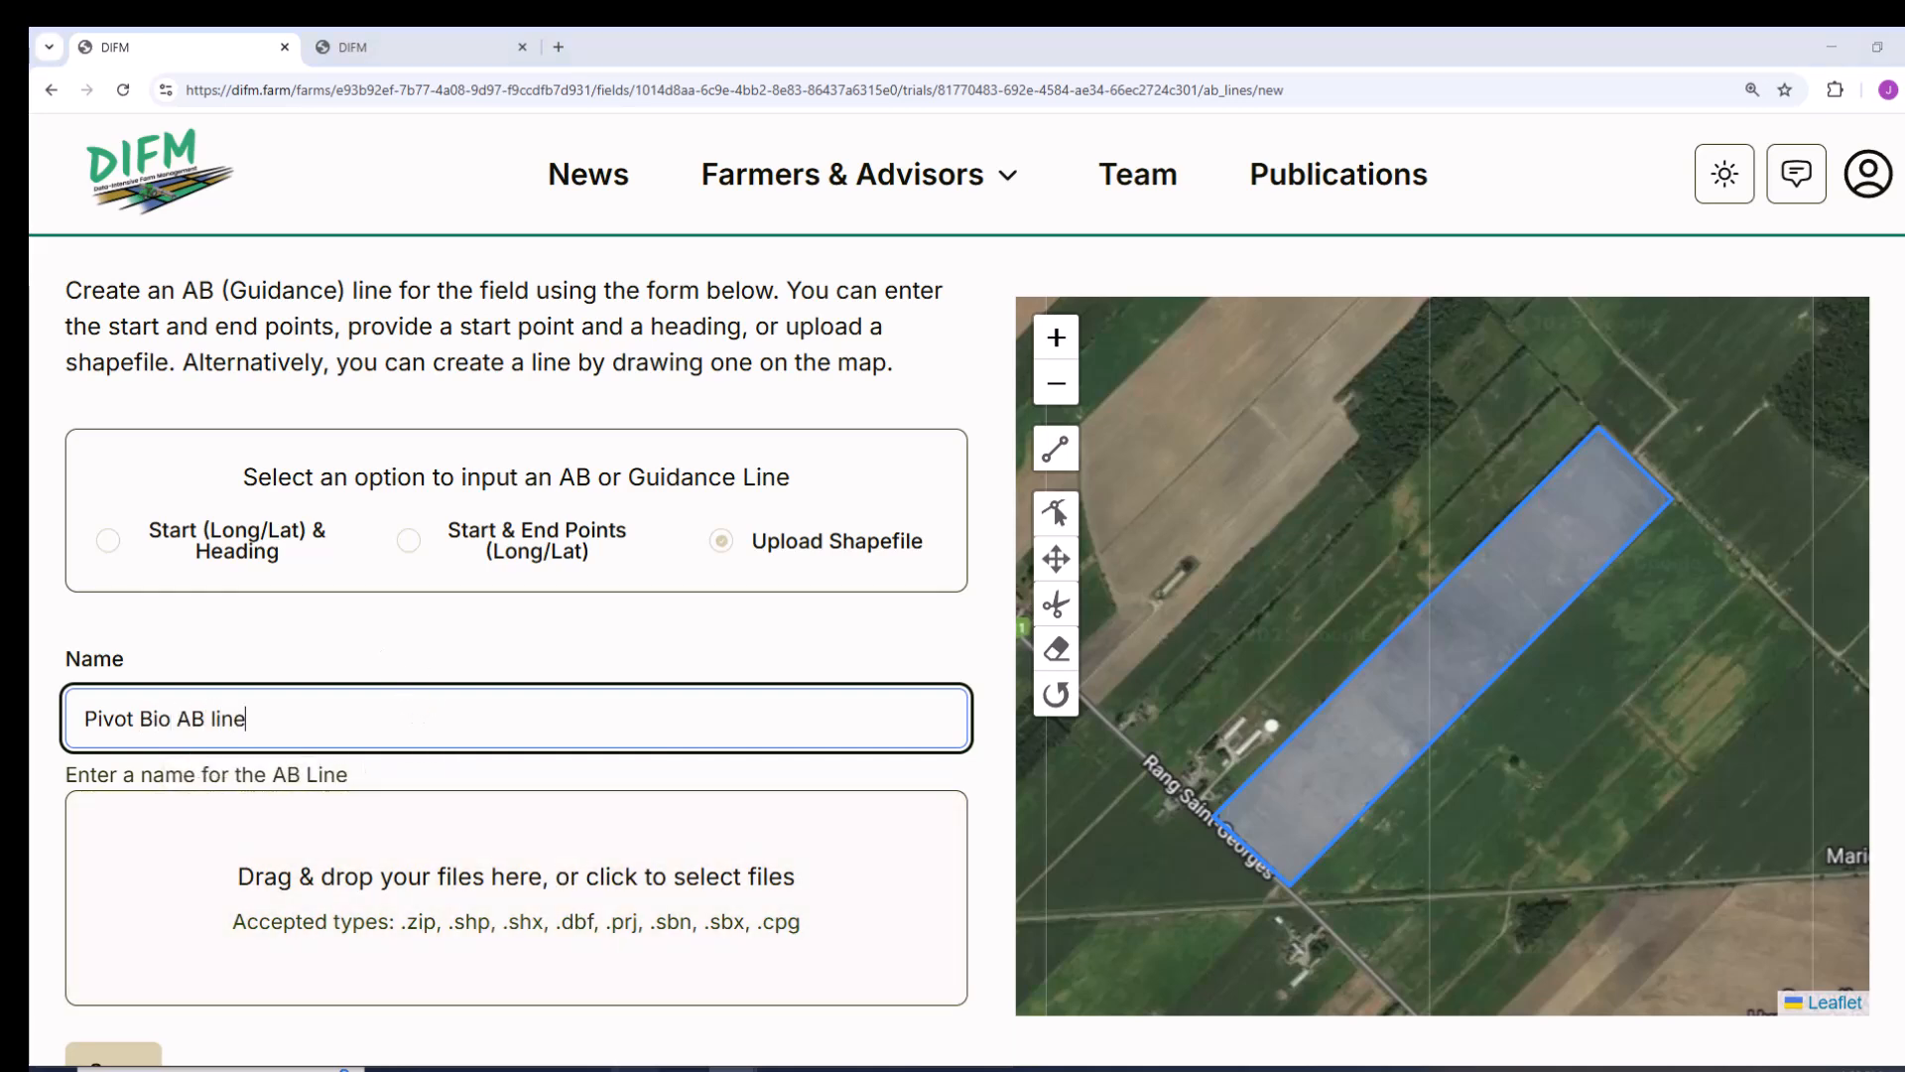
Add ab-line.zip from the On Off Example folder as the AB line's shapefile and save the line
click(636, 1070)
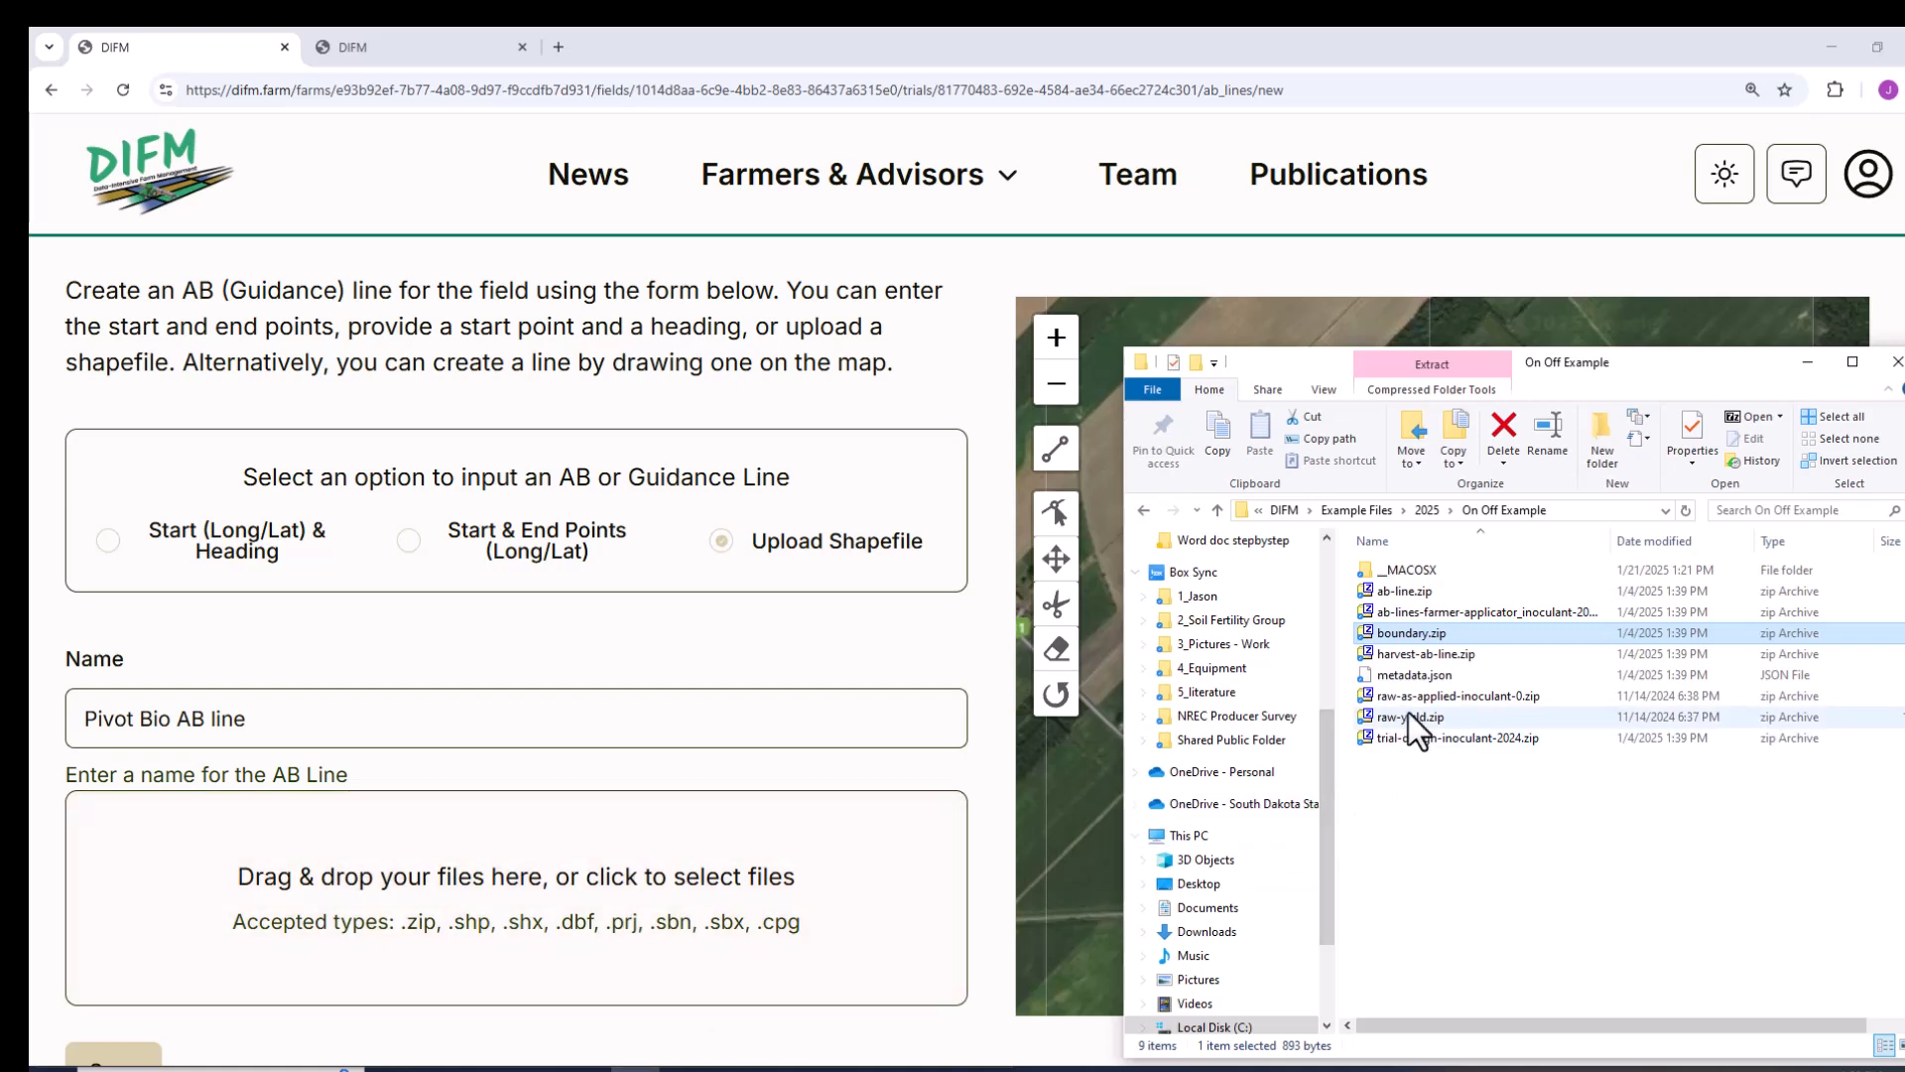
mouse_move(1380, 590)
mouse_down()
mouse_move(1099, 737)
mouse_move(578, 908)
mouse_up()
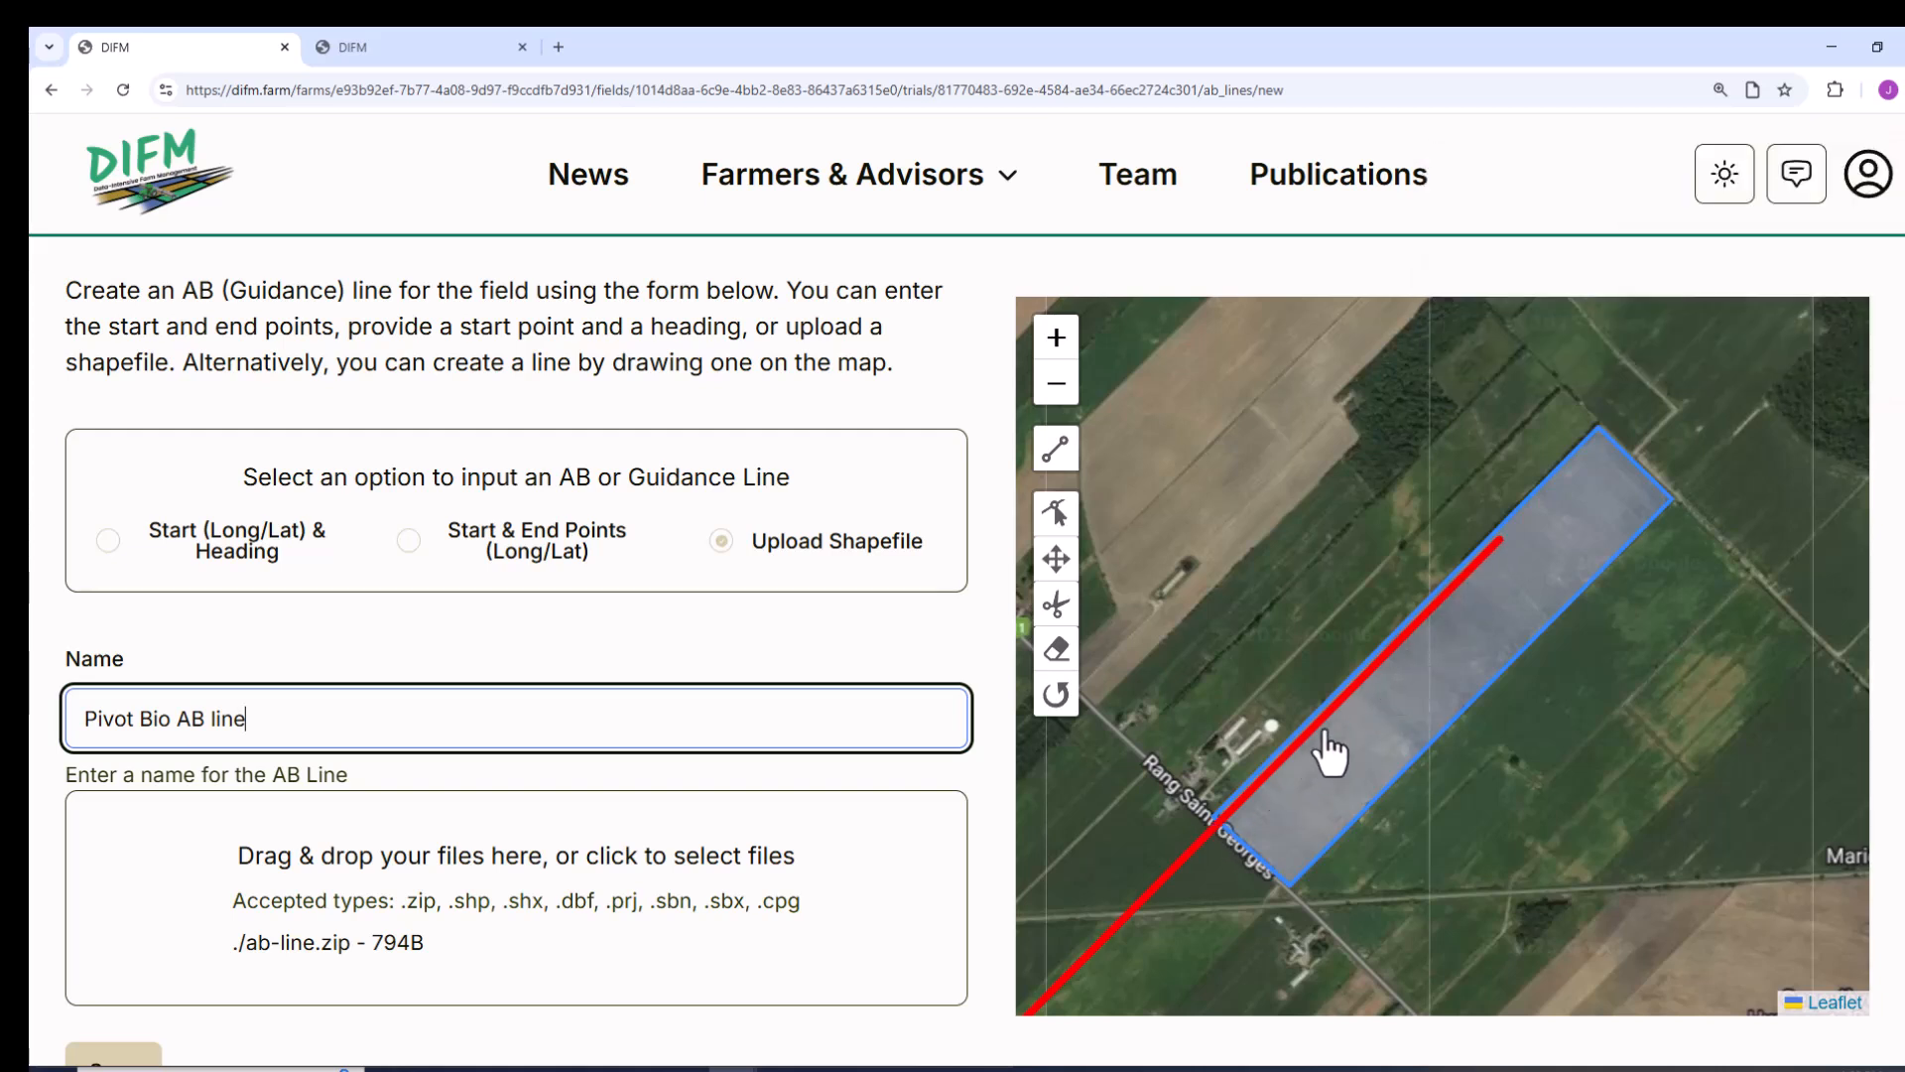
scroll(891, 665, down, 1)
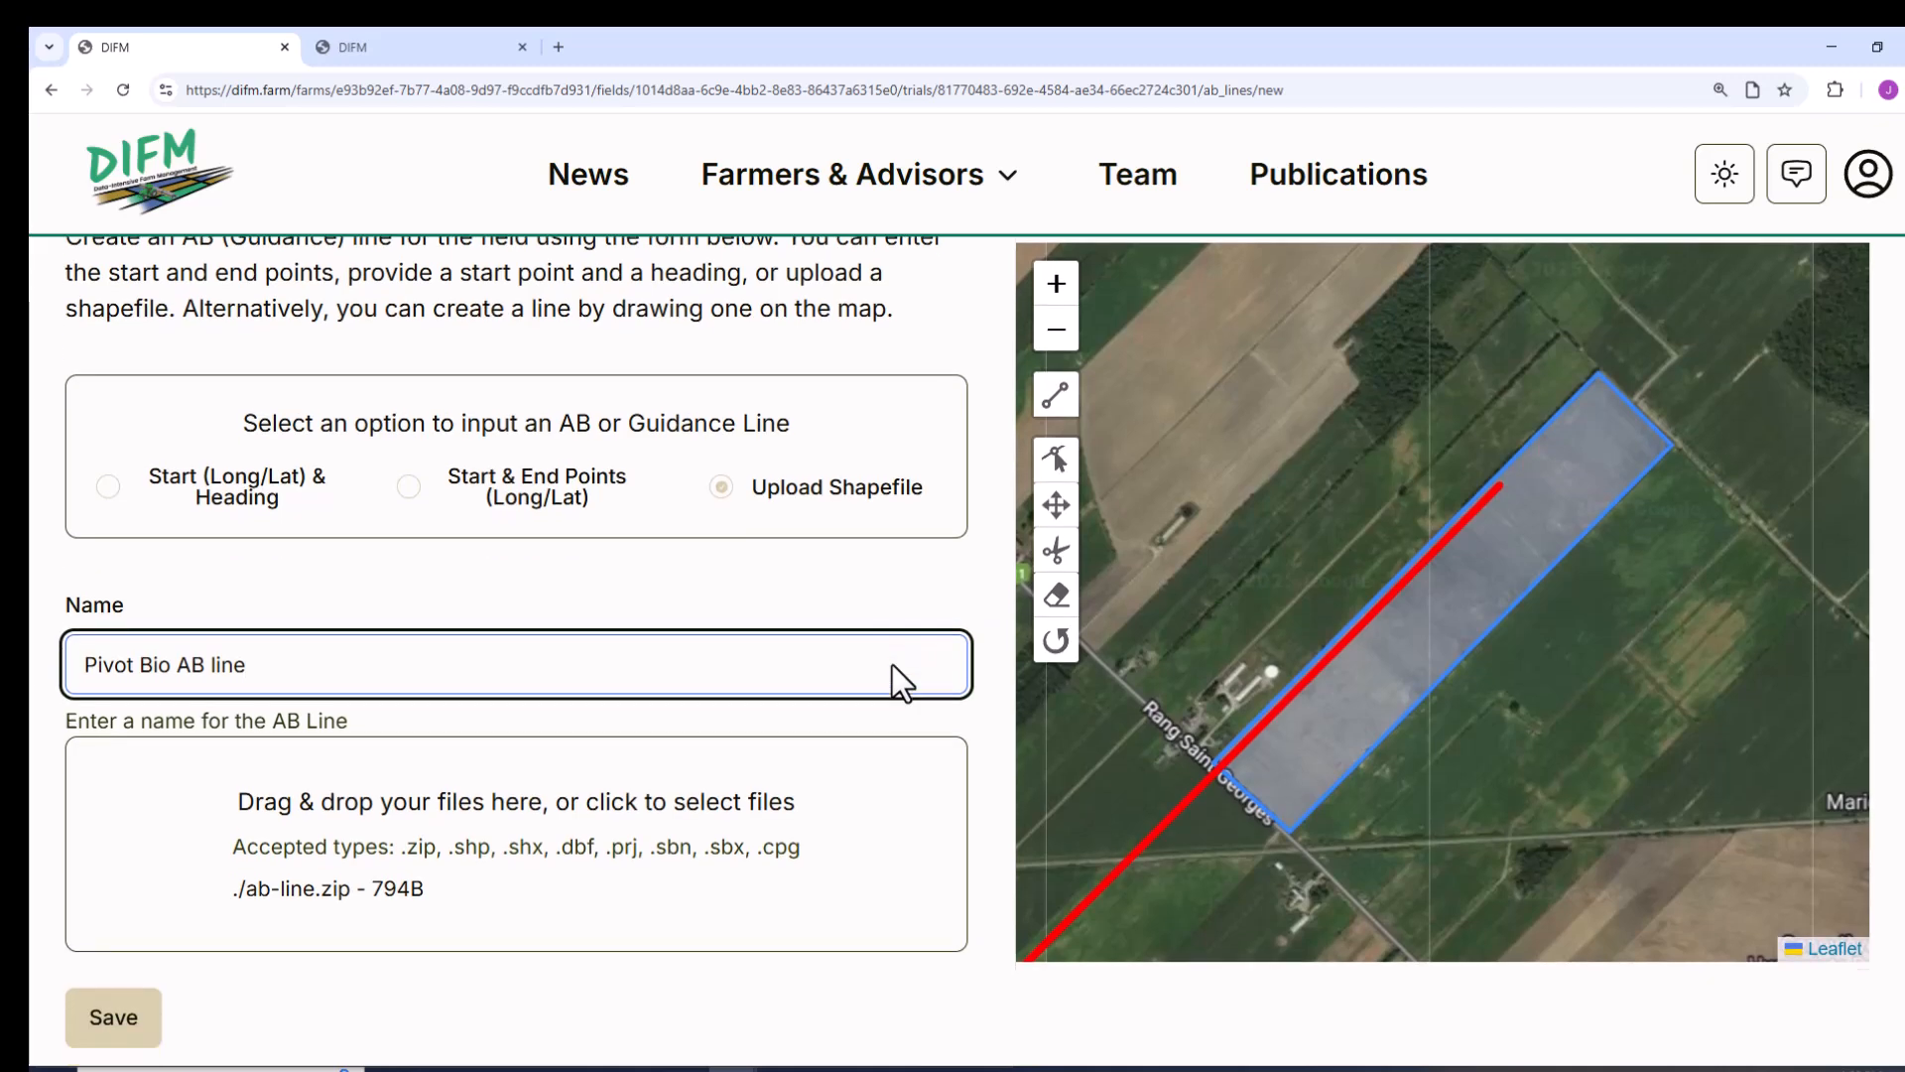
click(128, 975)
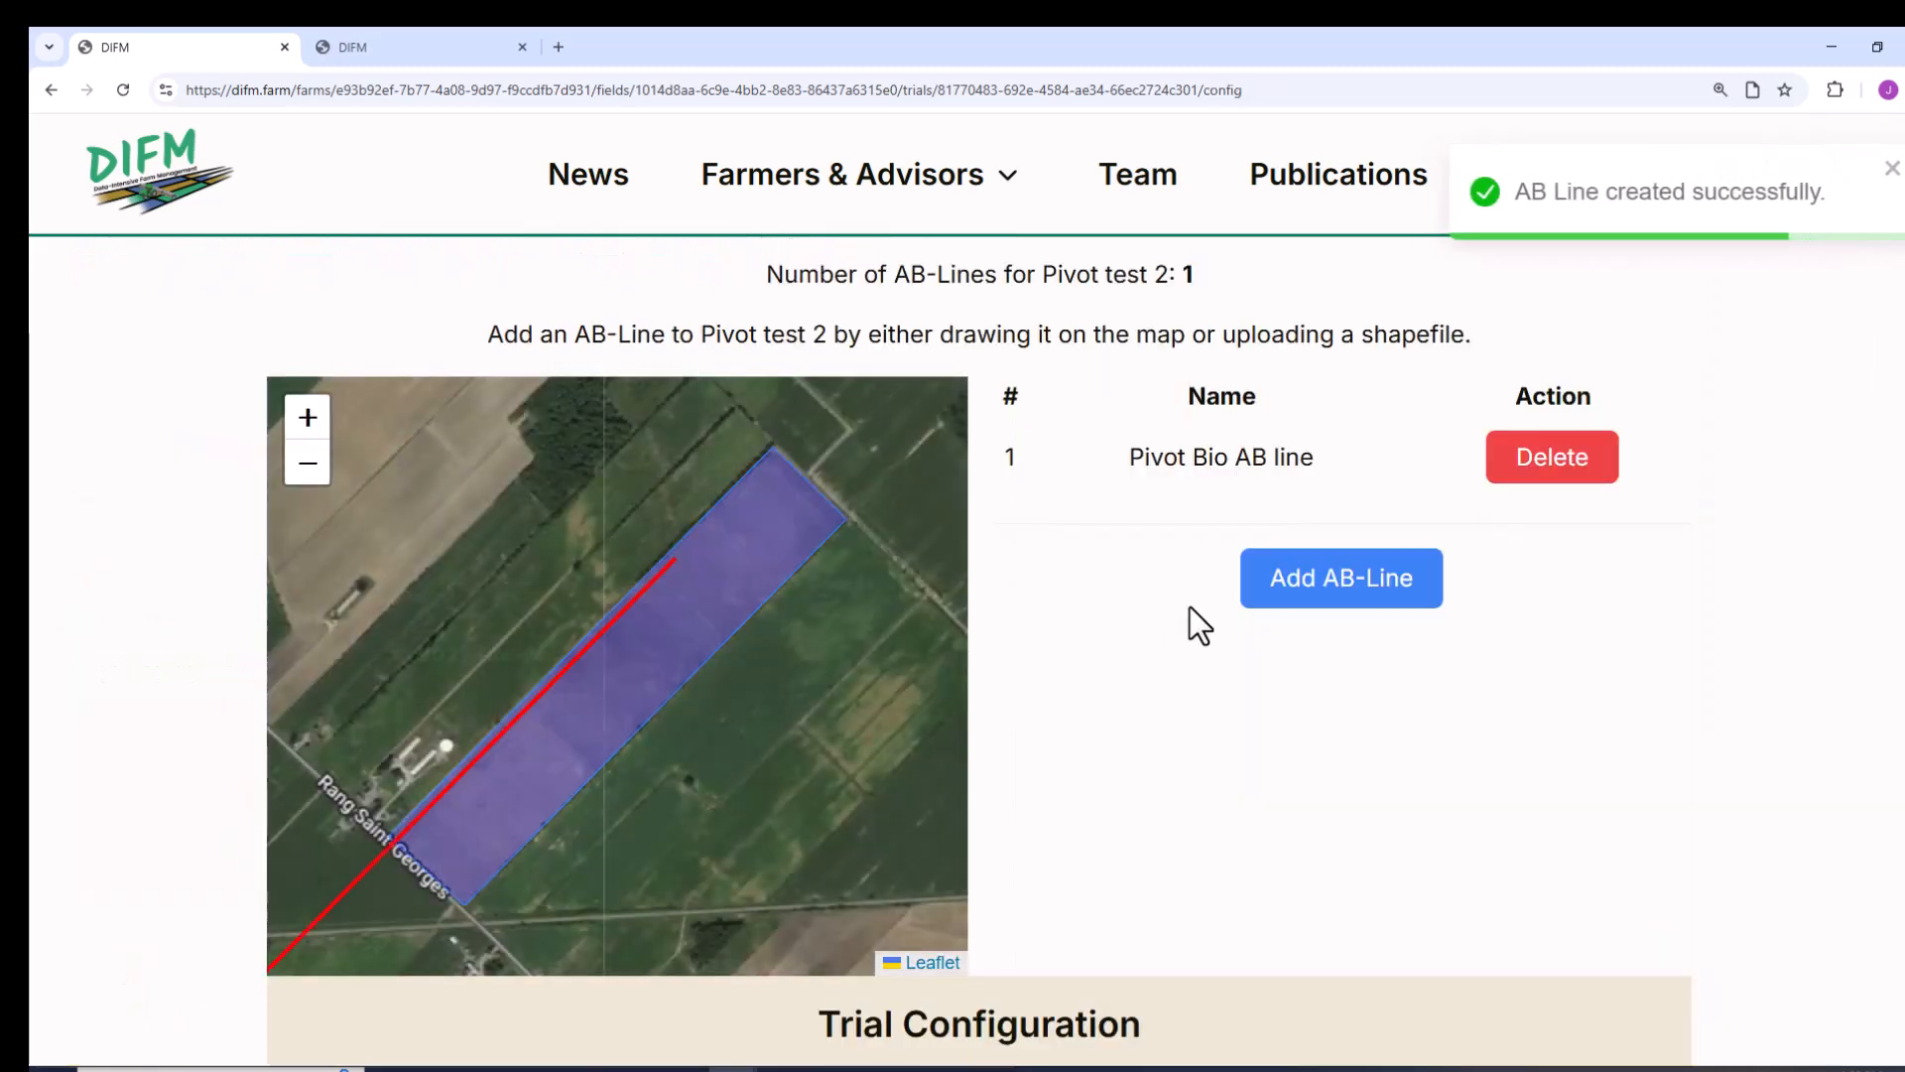
Set the Pivot Bio trial configuration to 30 ft harvester width, 90 ft headland distance and 30 ft sideland distance, and save it
scroll(1211, 593, down, 3)
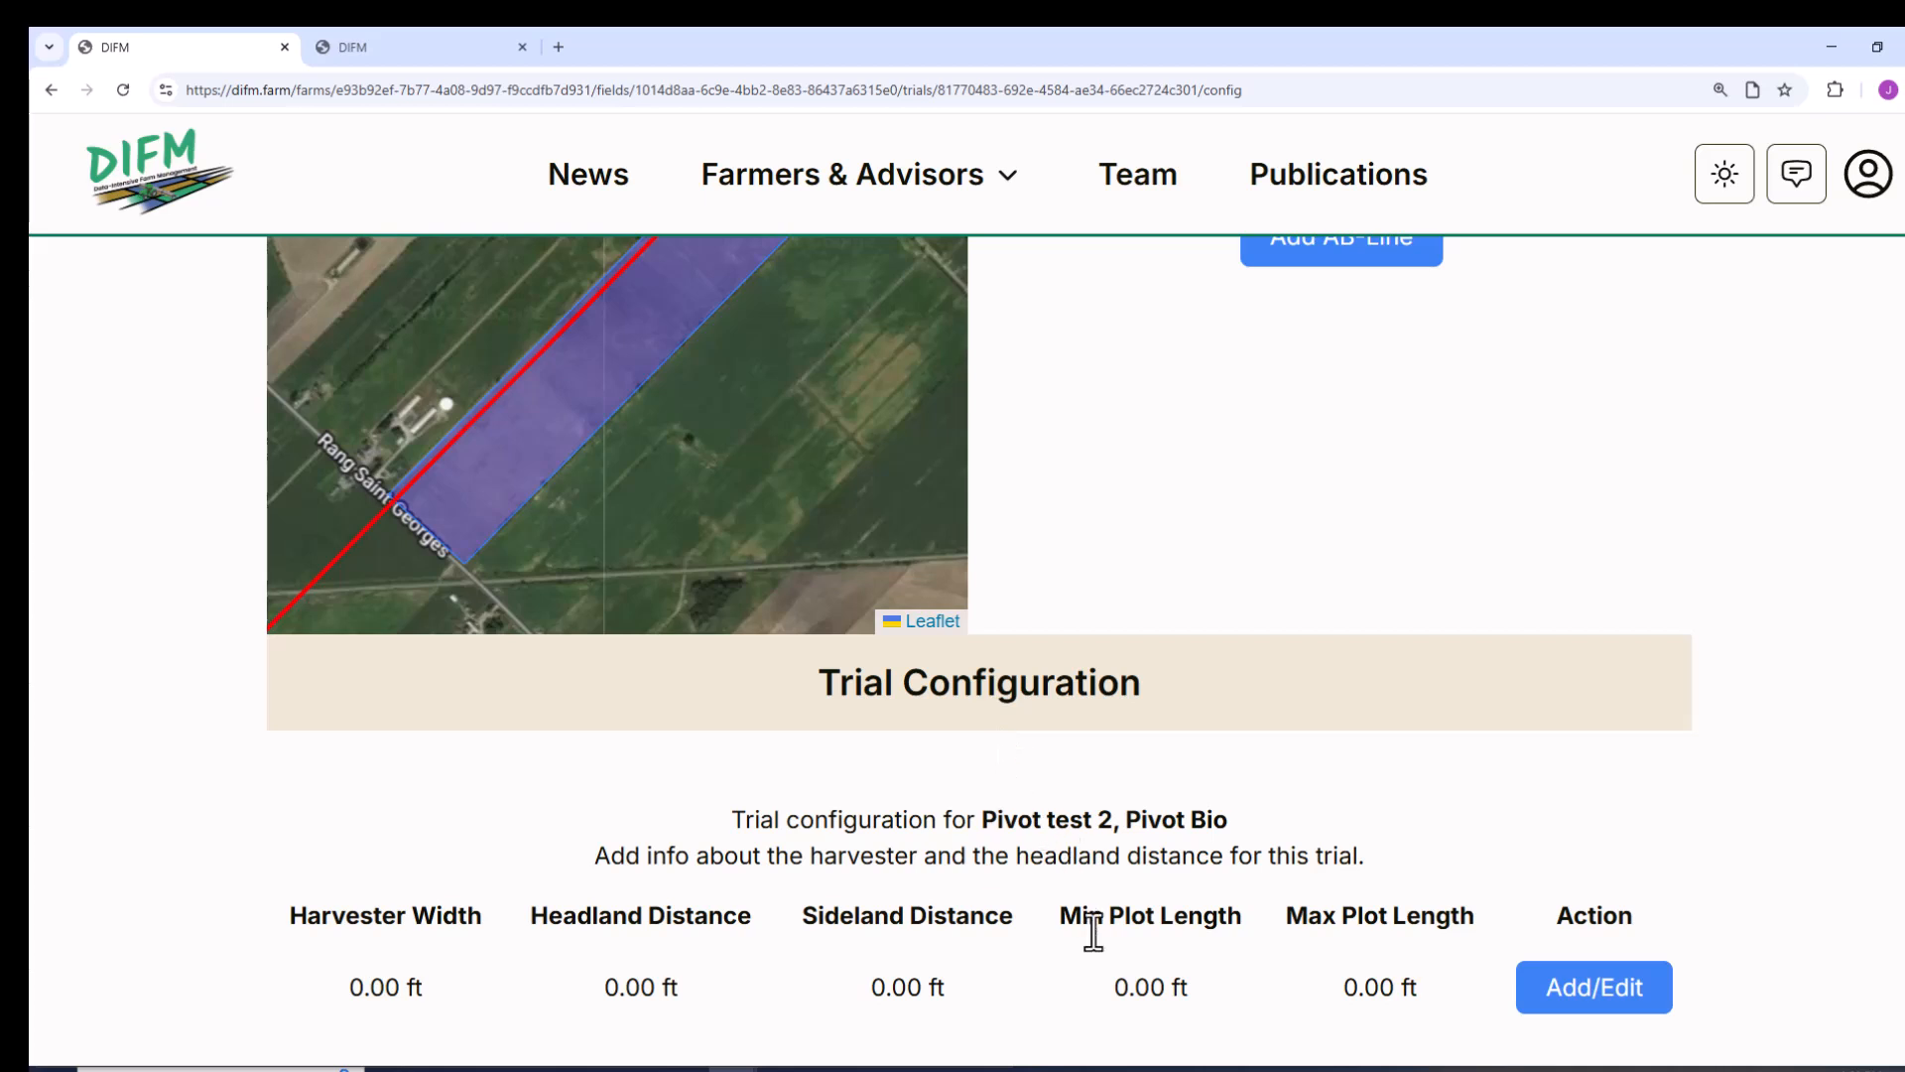
click(1566, 990)
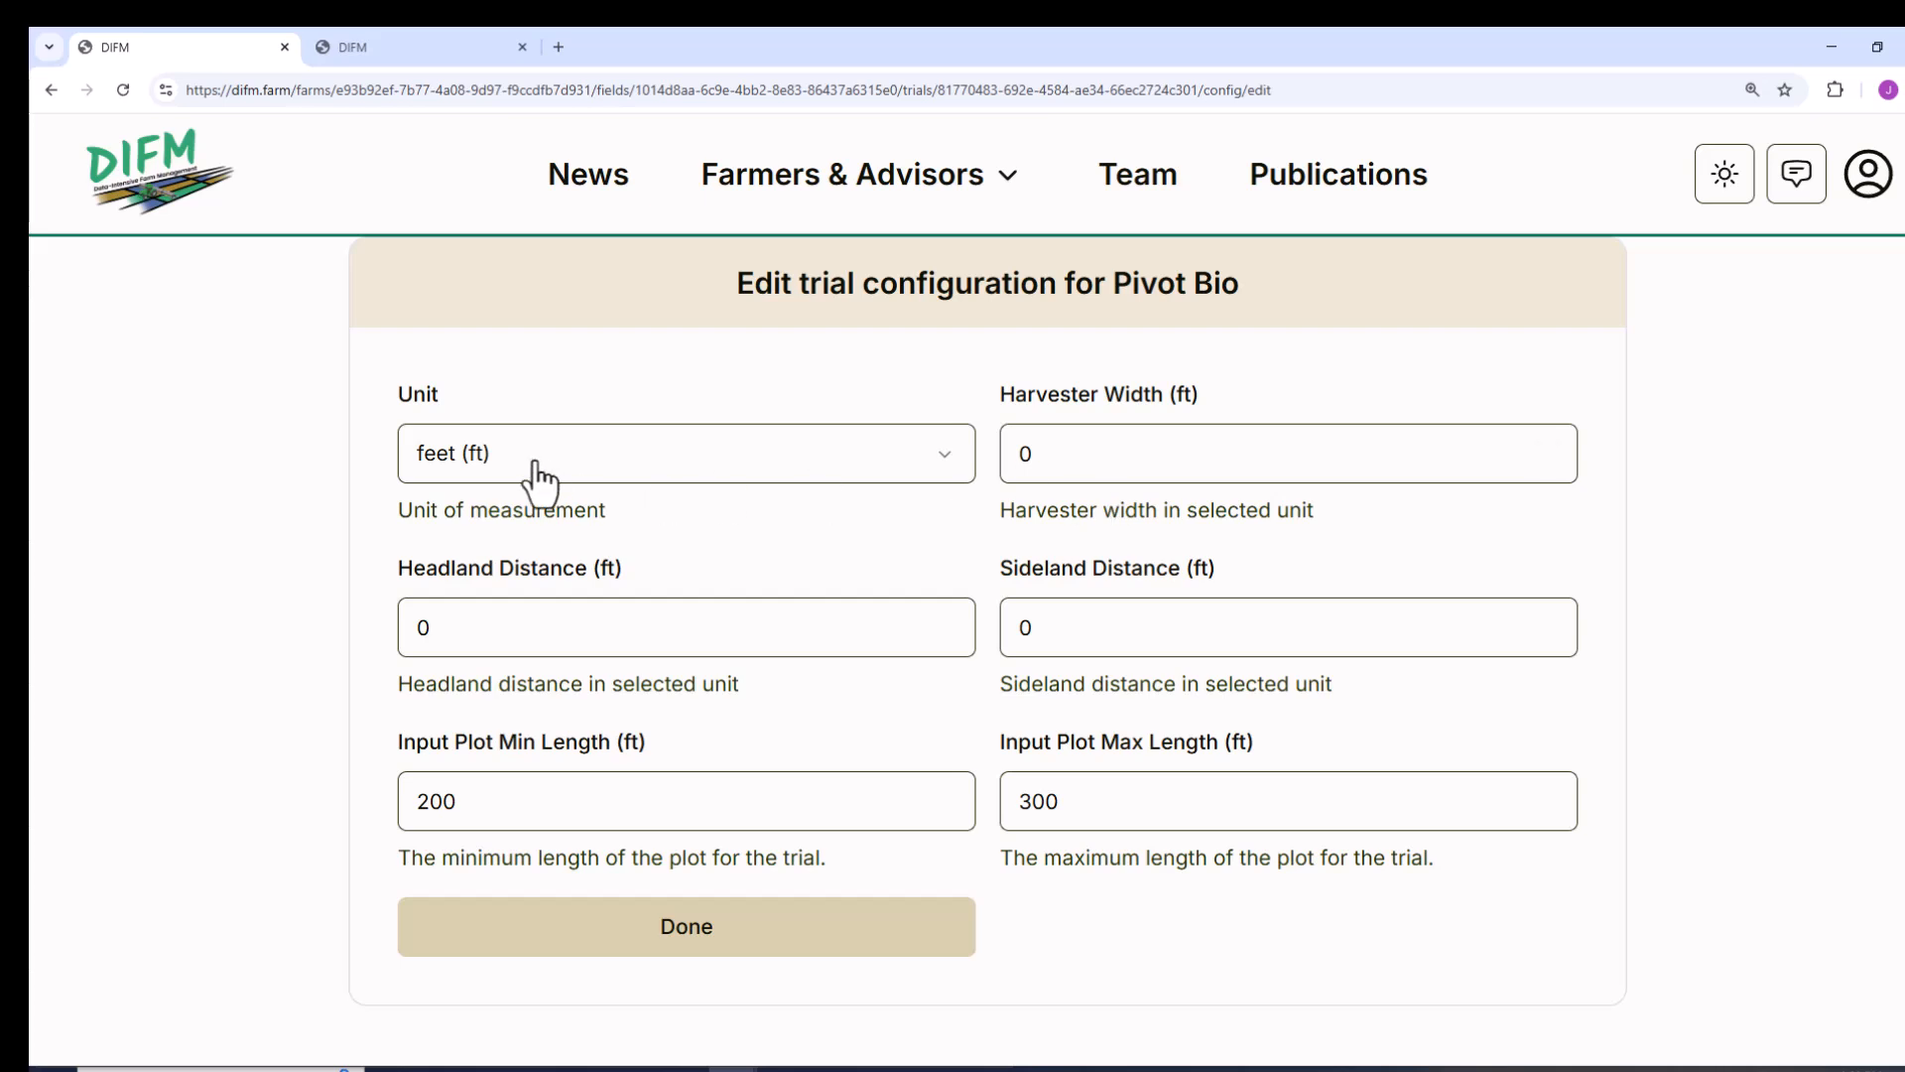
click(1075, 458)
key(BackSpace)
text(30)
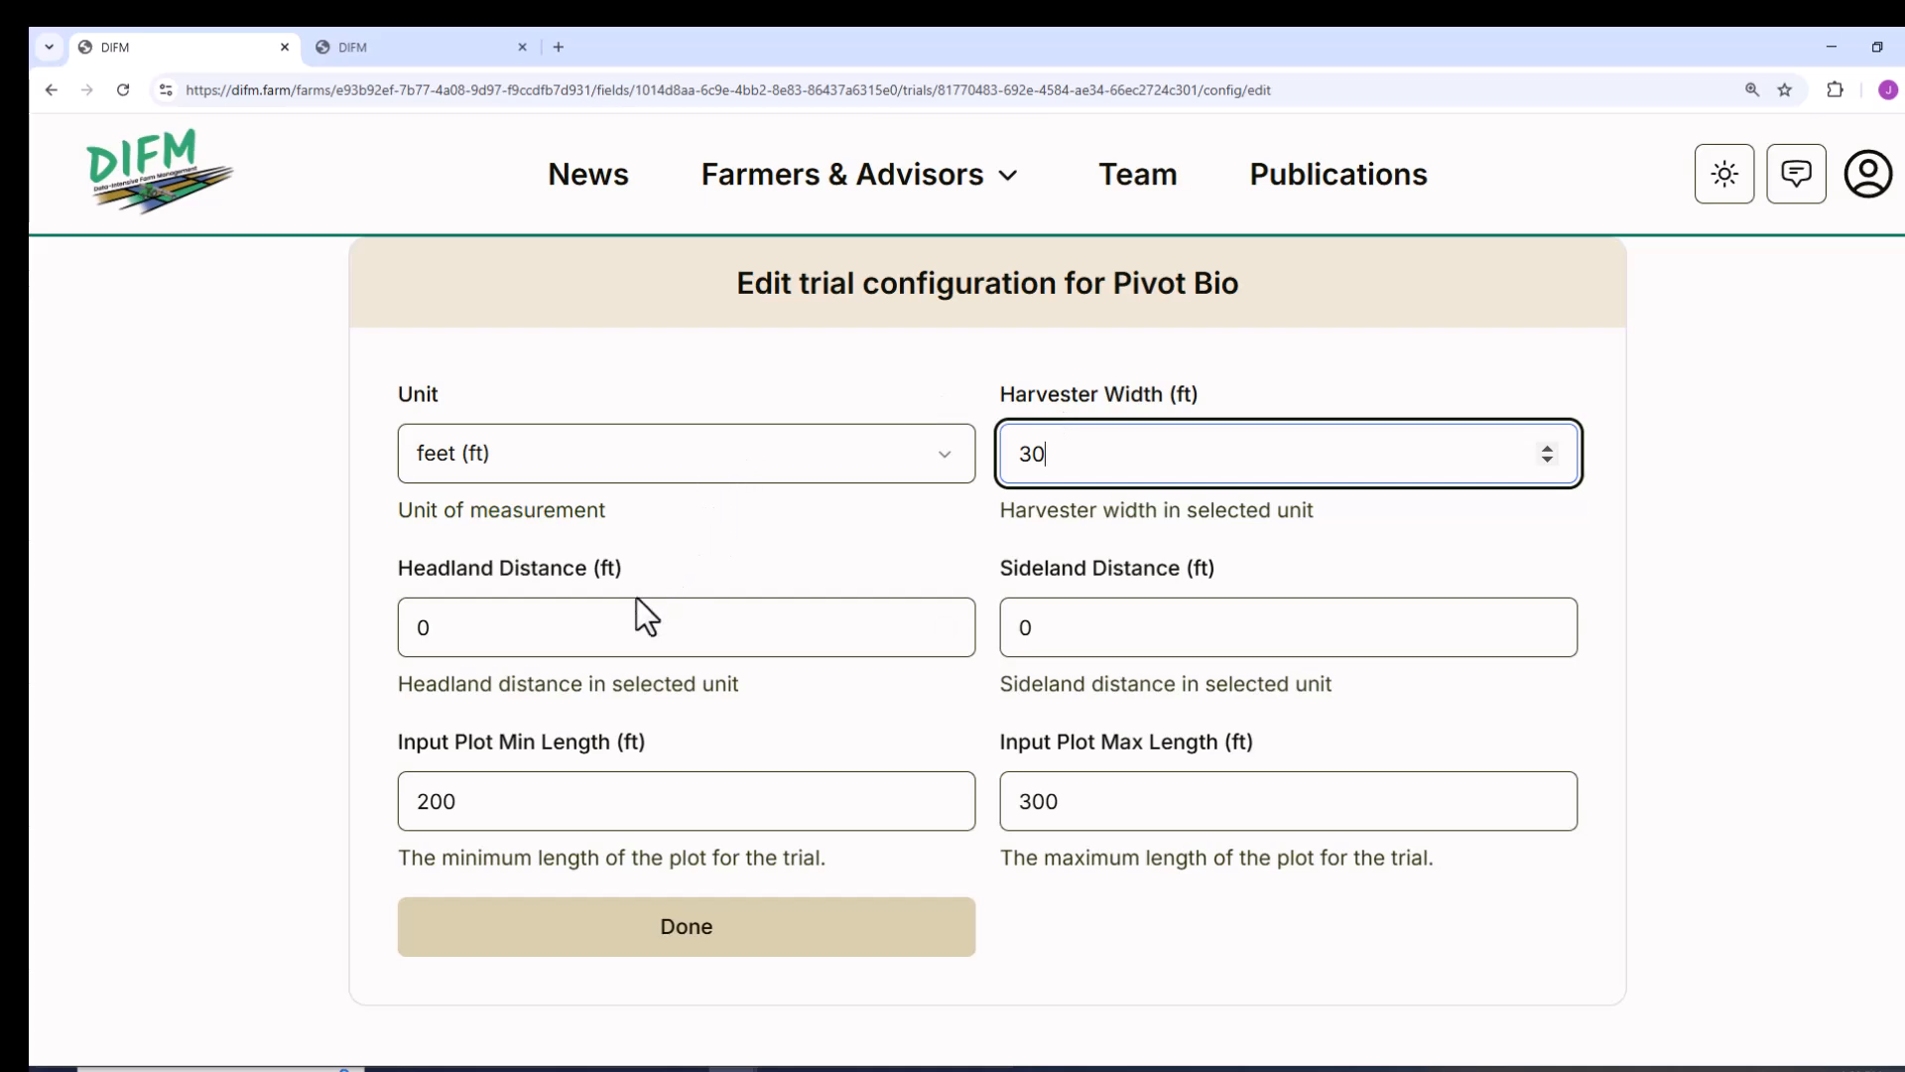
click(599, 626)
key(BackSpace)
text(90)
key(Tab)
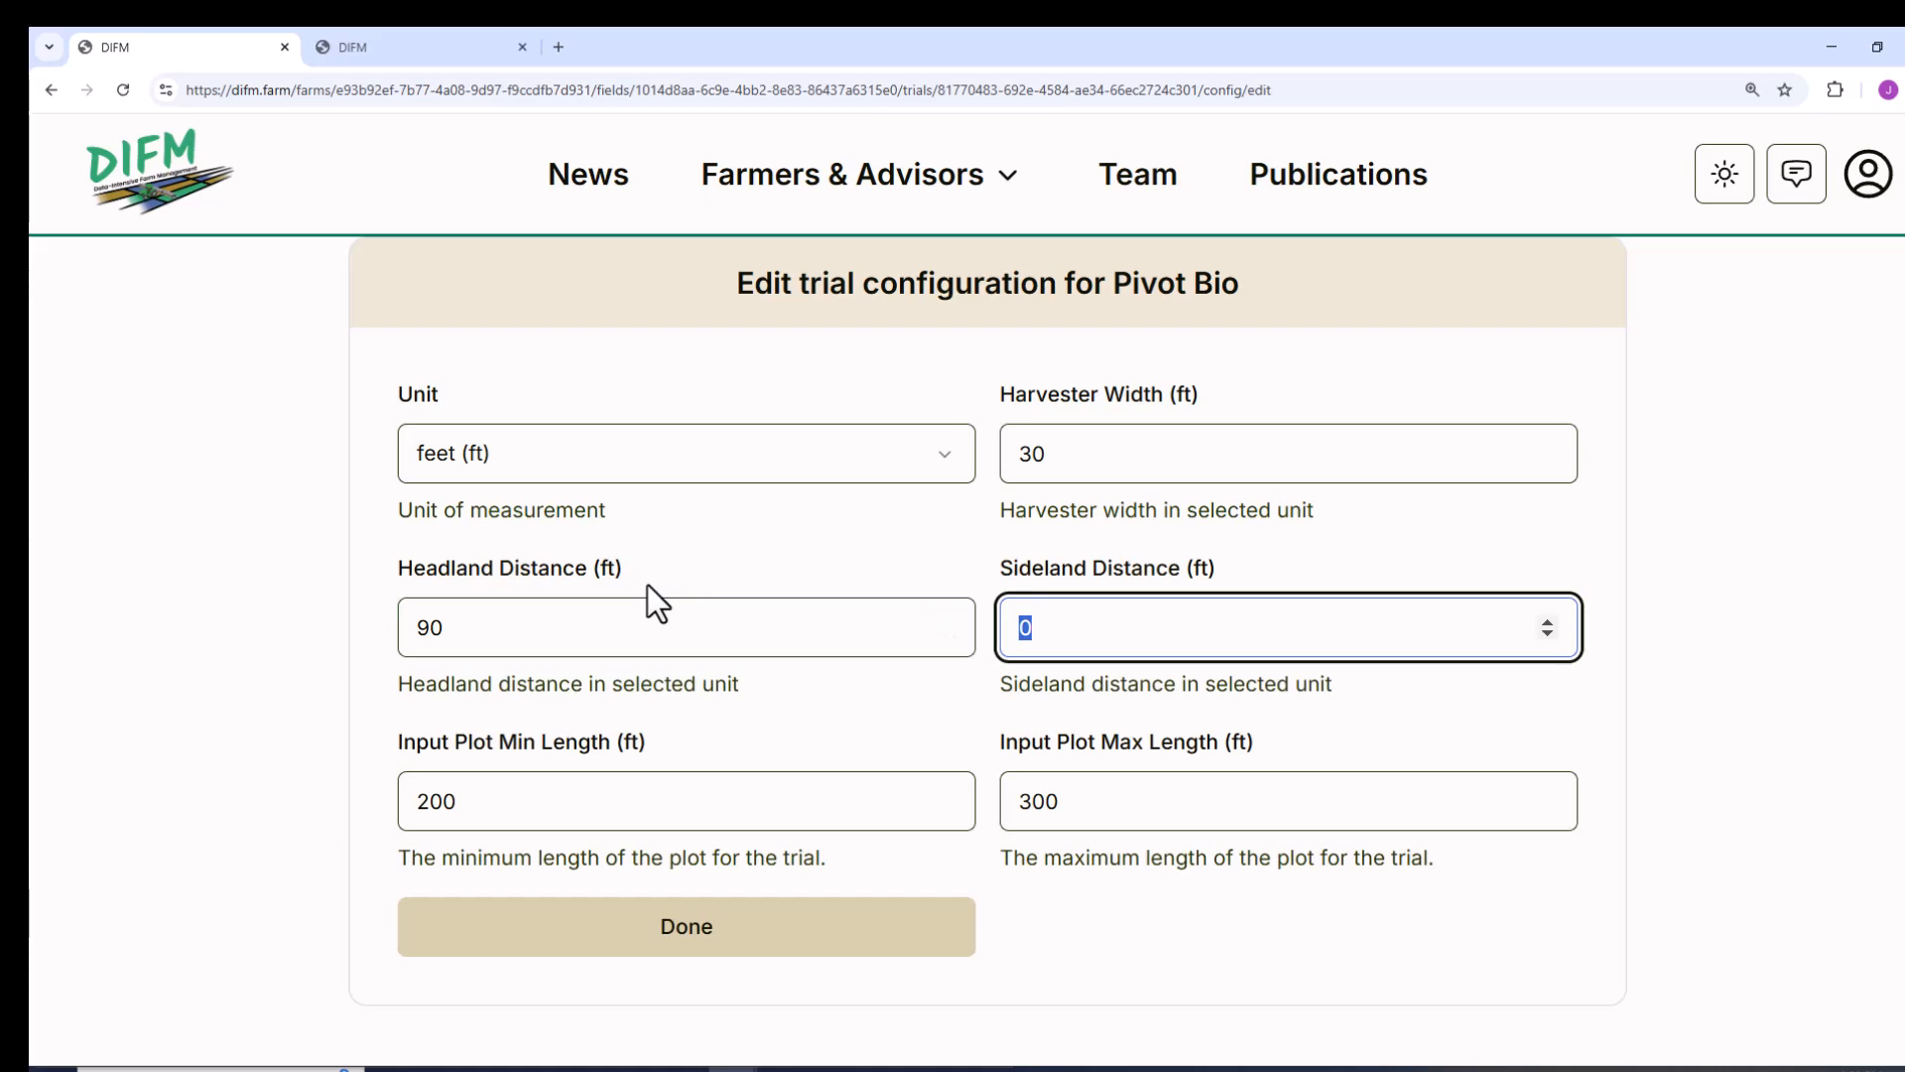
text(30)
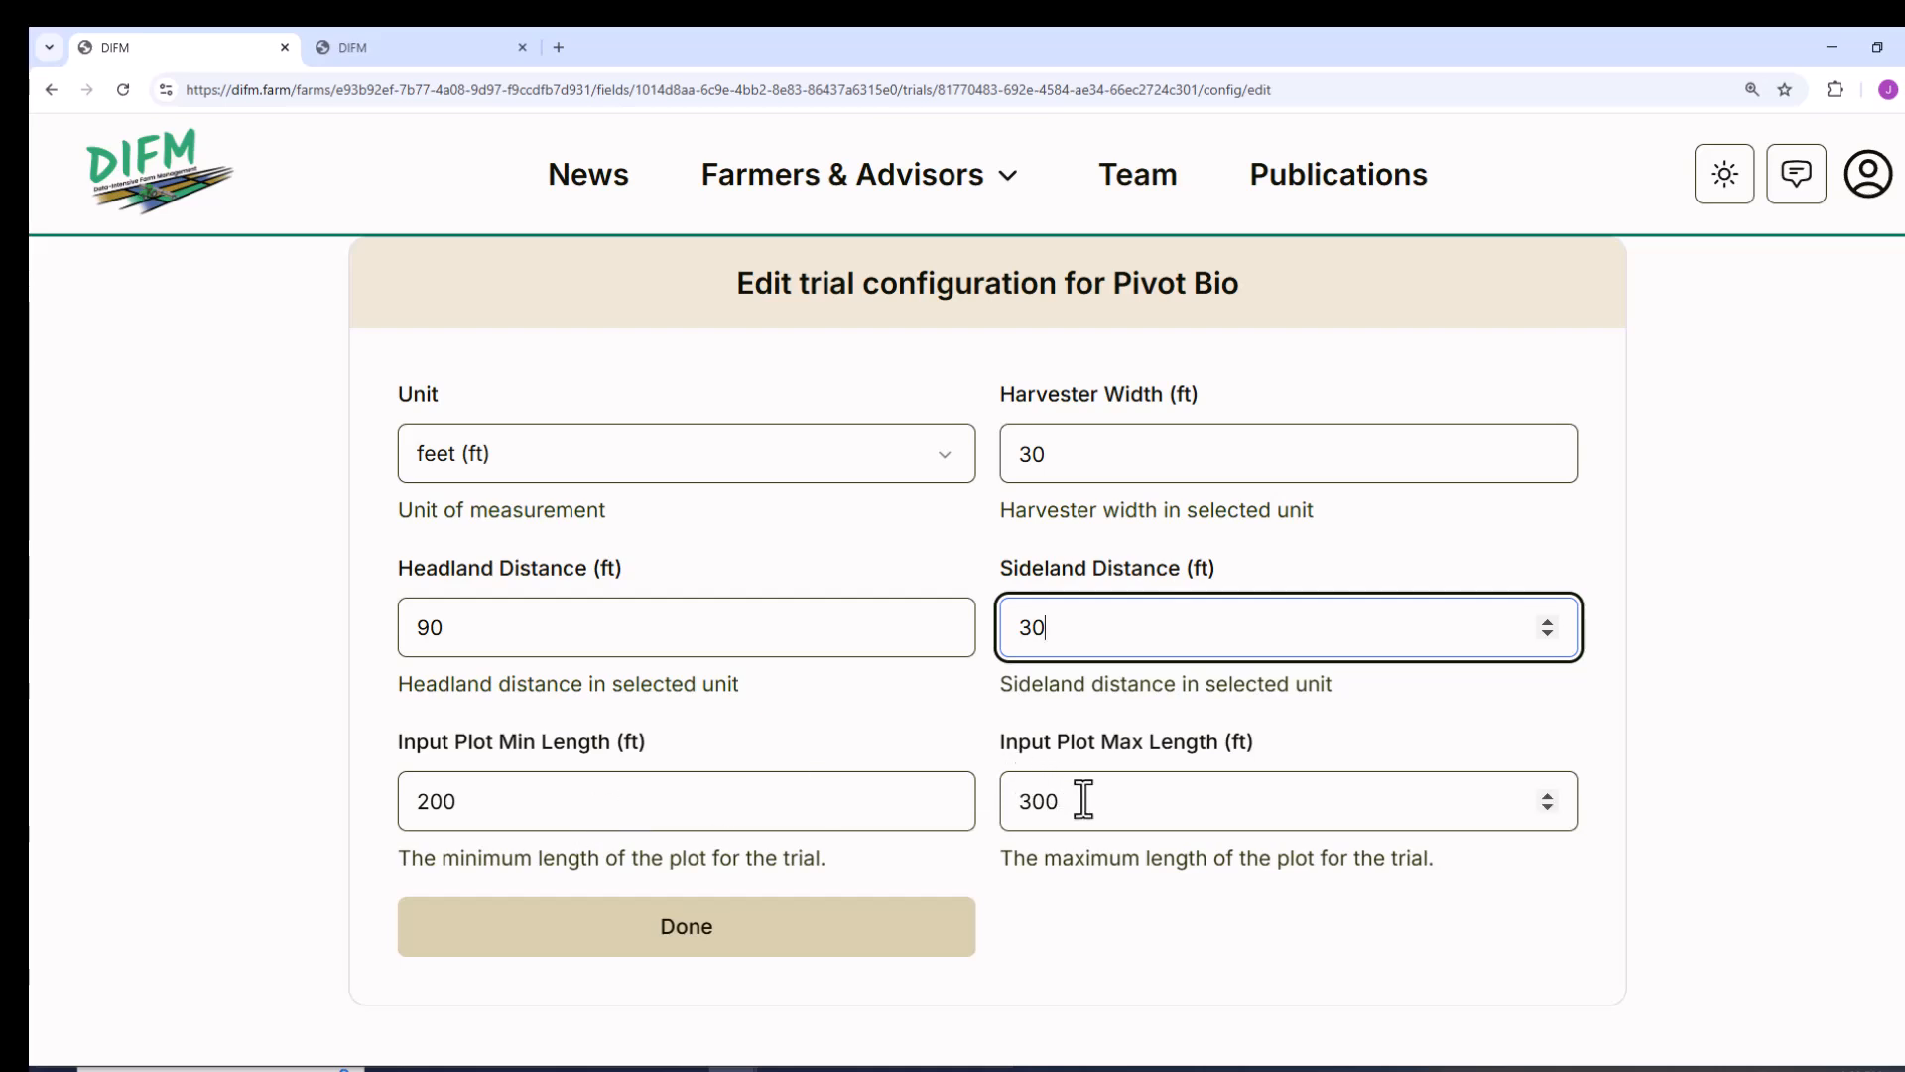
click(832, 942)
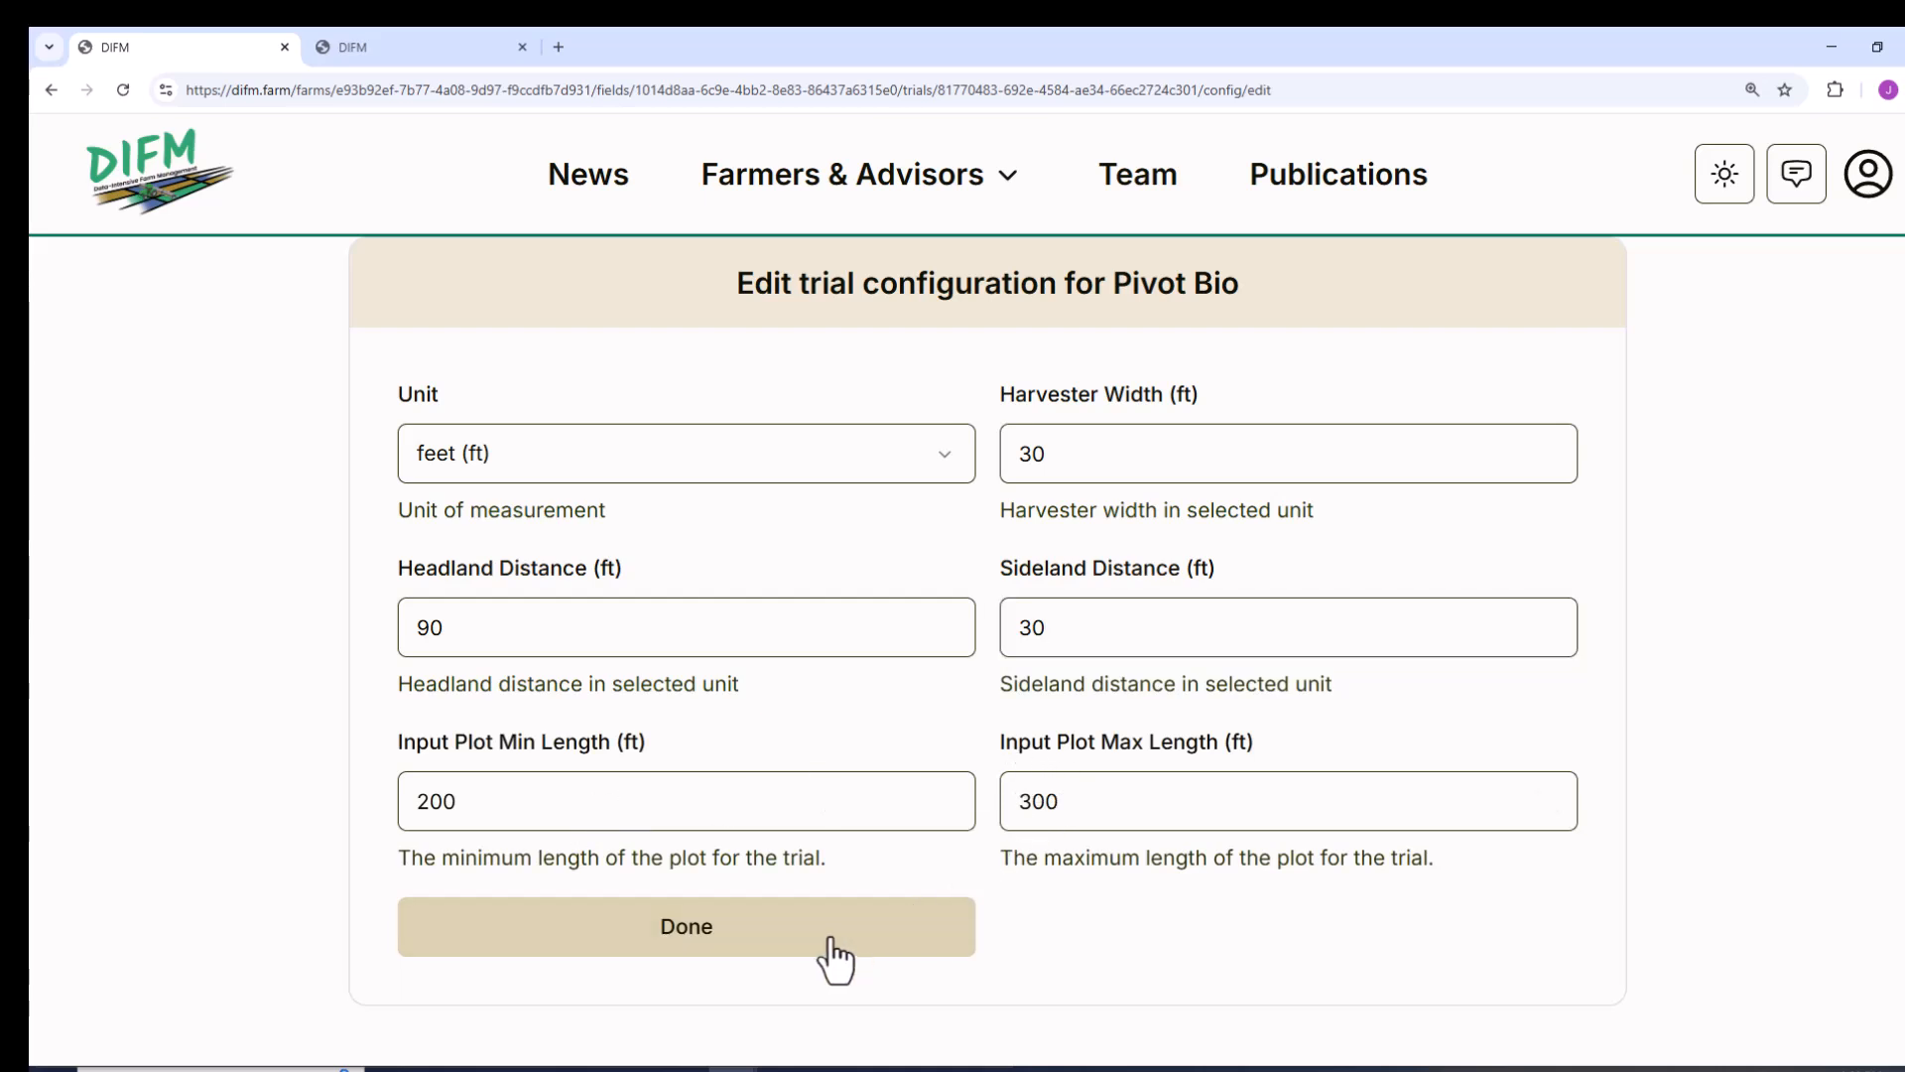
Start a new trial input specification for Pivot Bio with input category Biostimulant and input item Pivot Bio
scroll(1201, 646, down, 6)
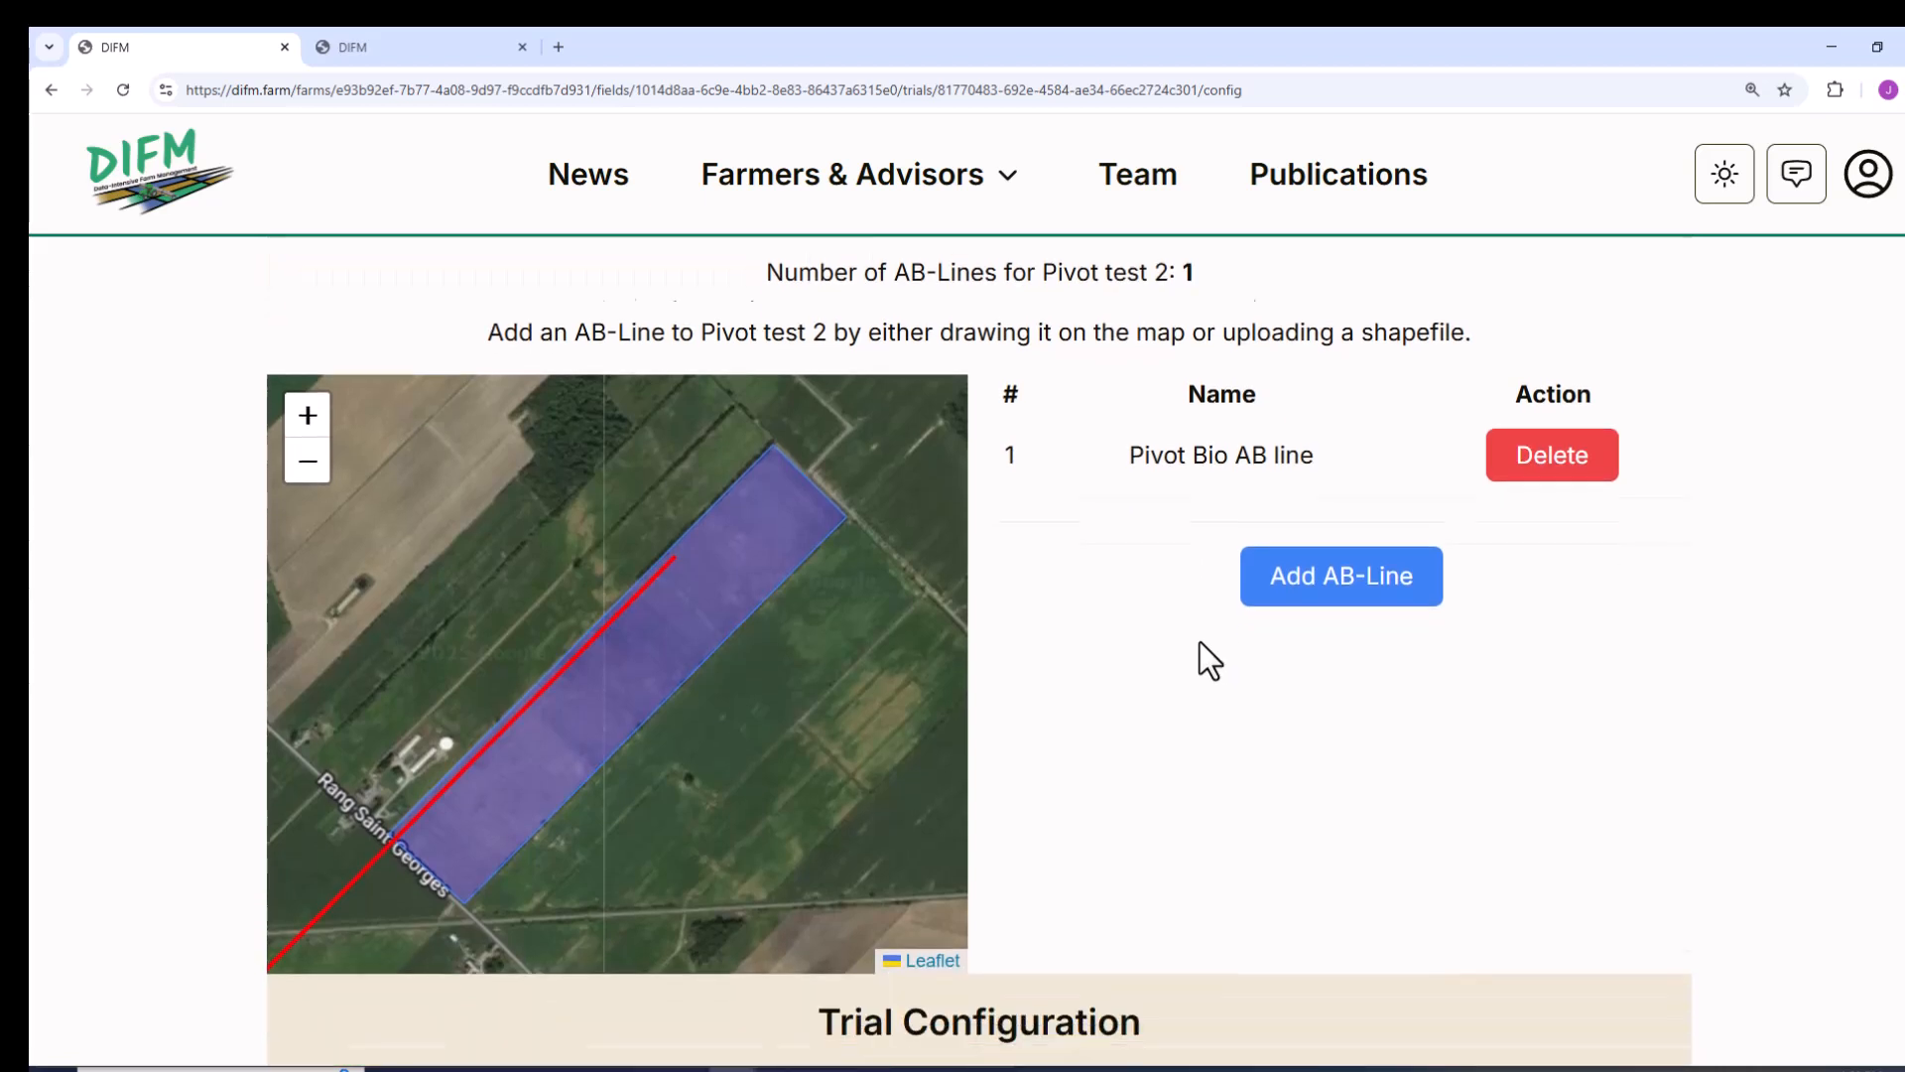
scroll(1187, 536, down, 3)
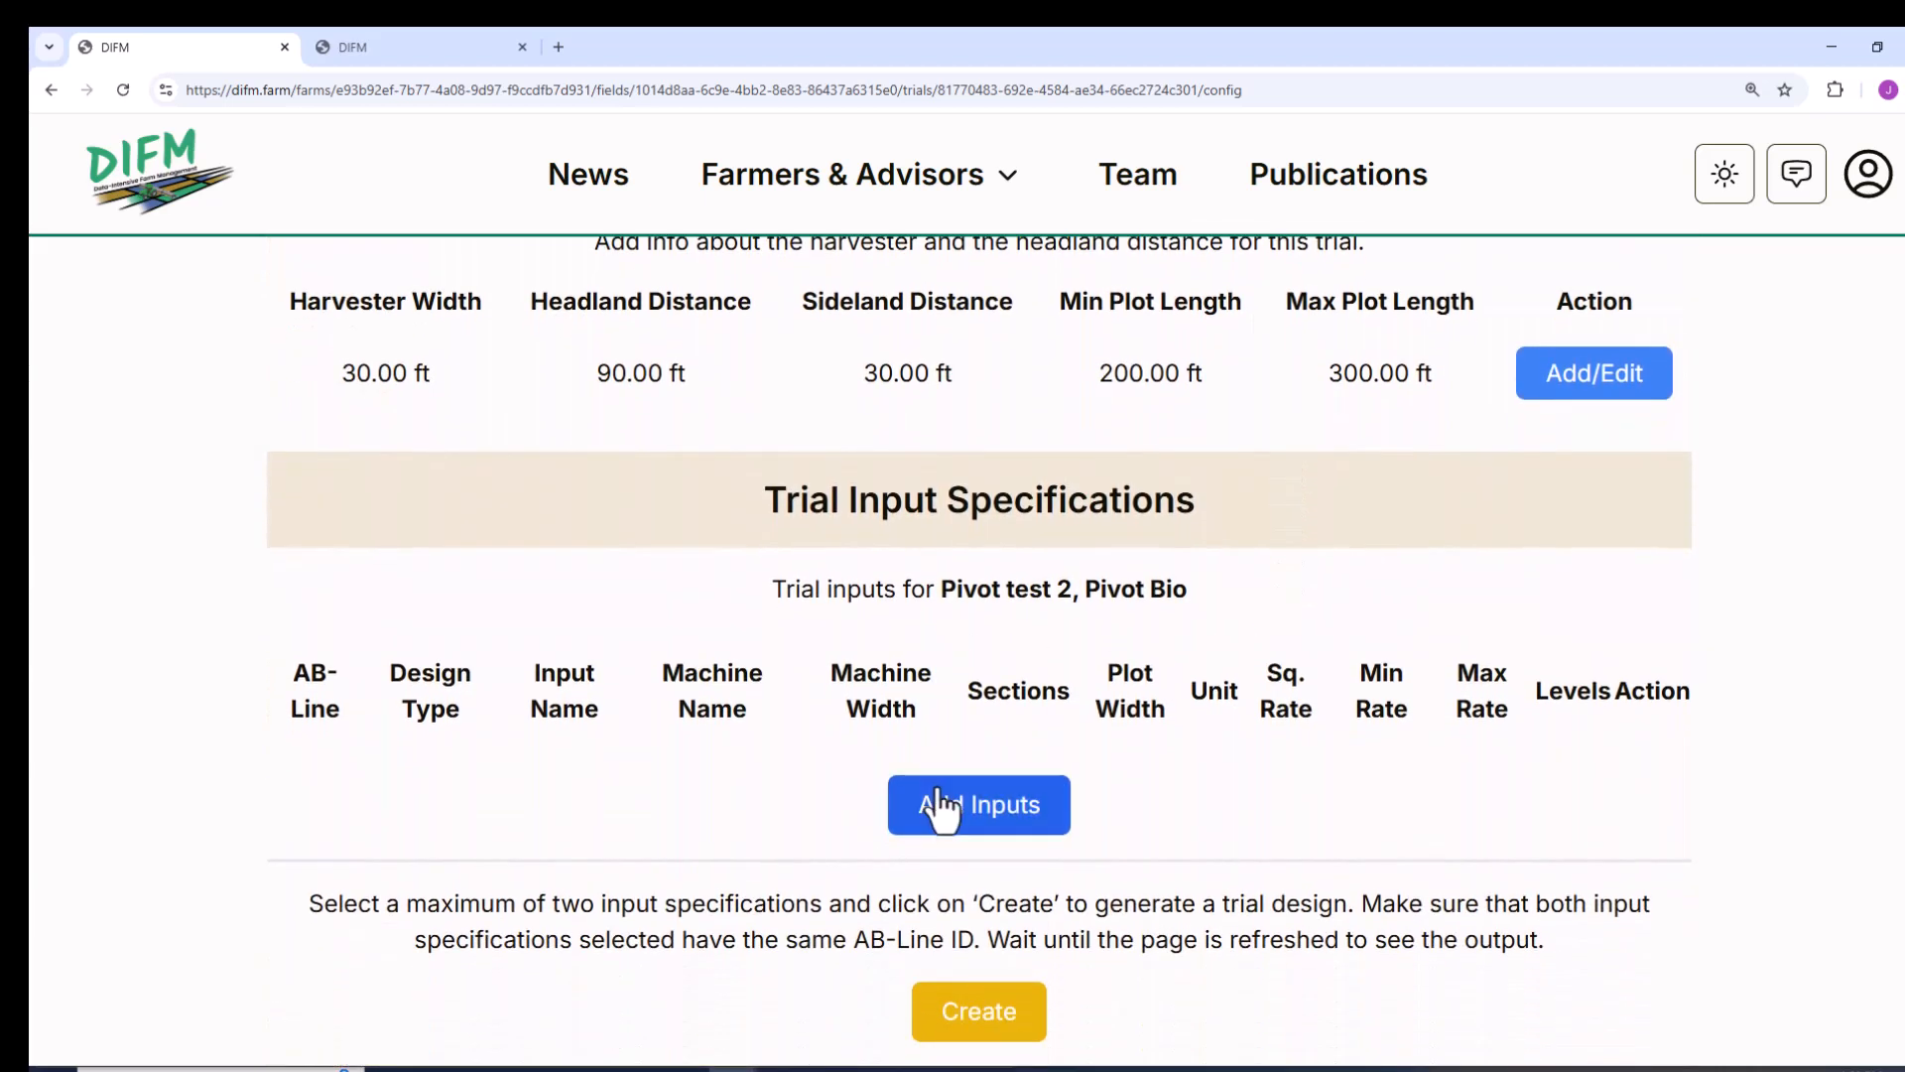
click(962, 824)
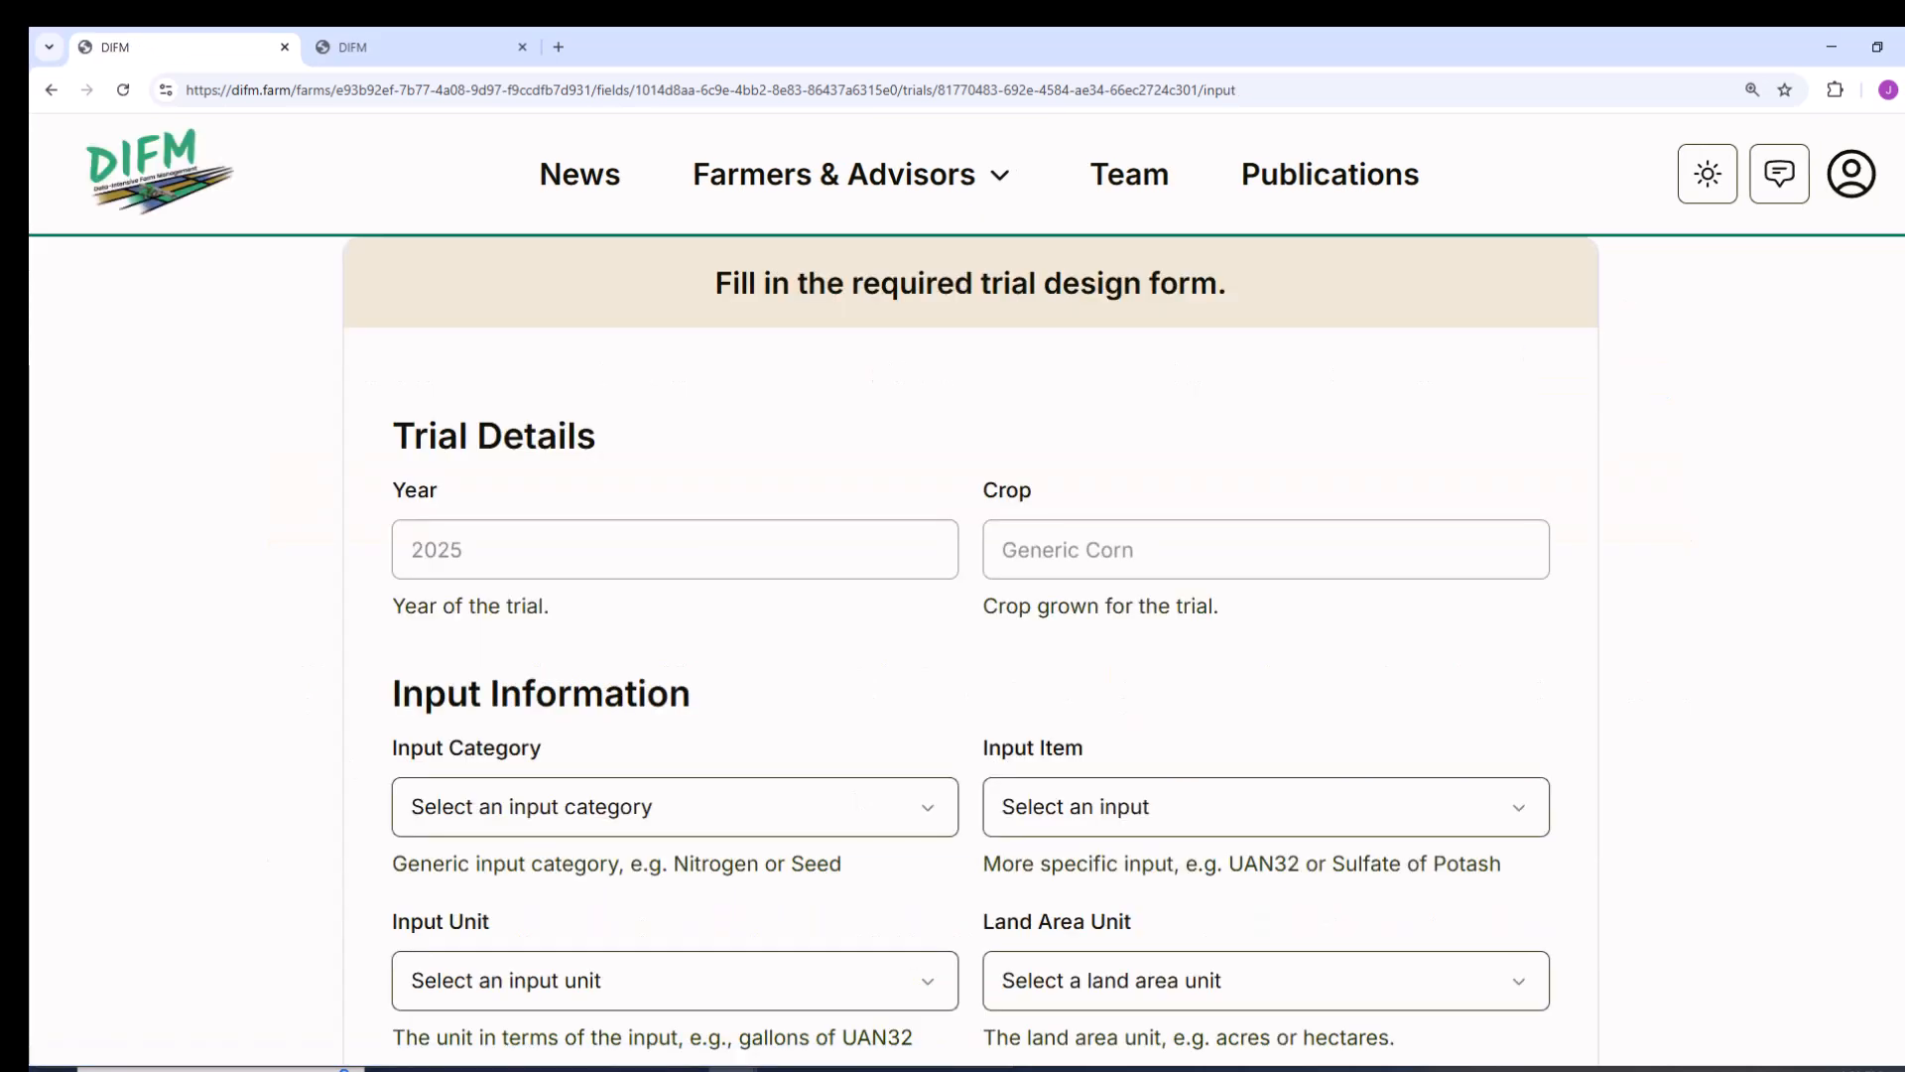
scroll(605, 600, down, 1)
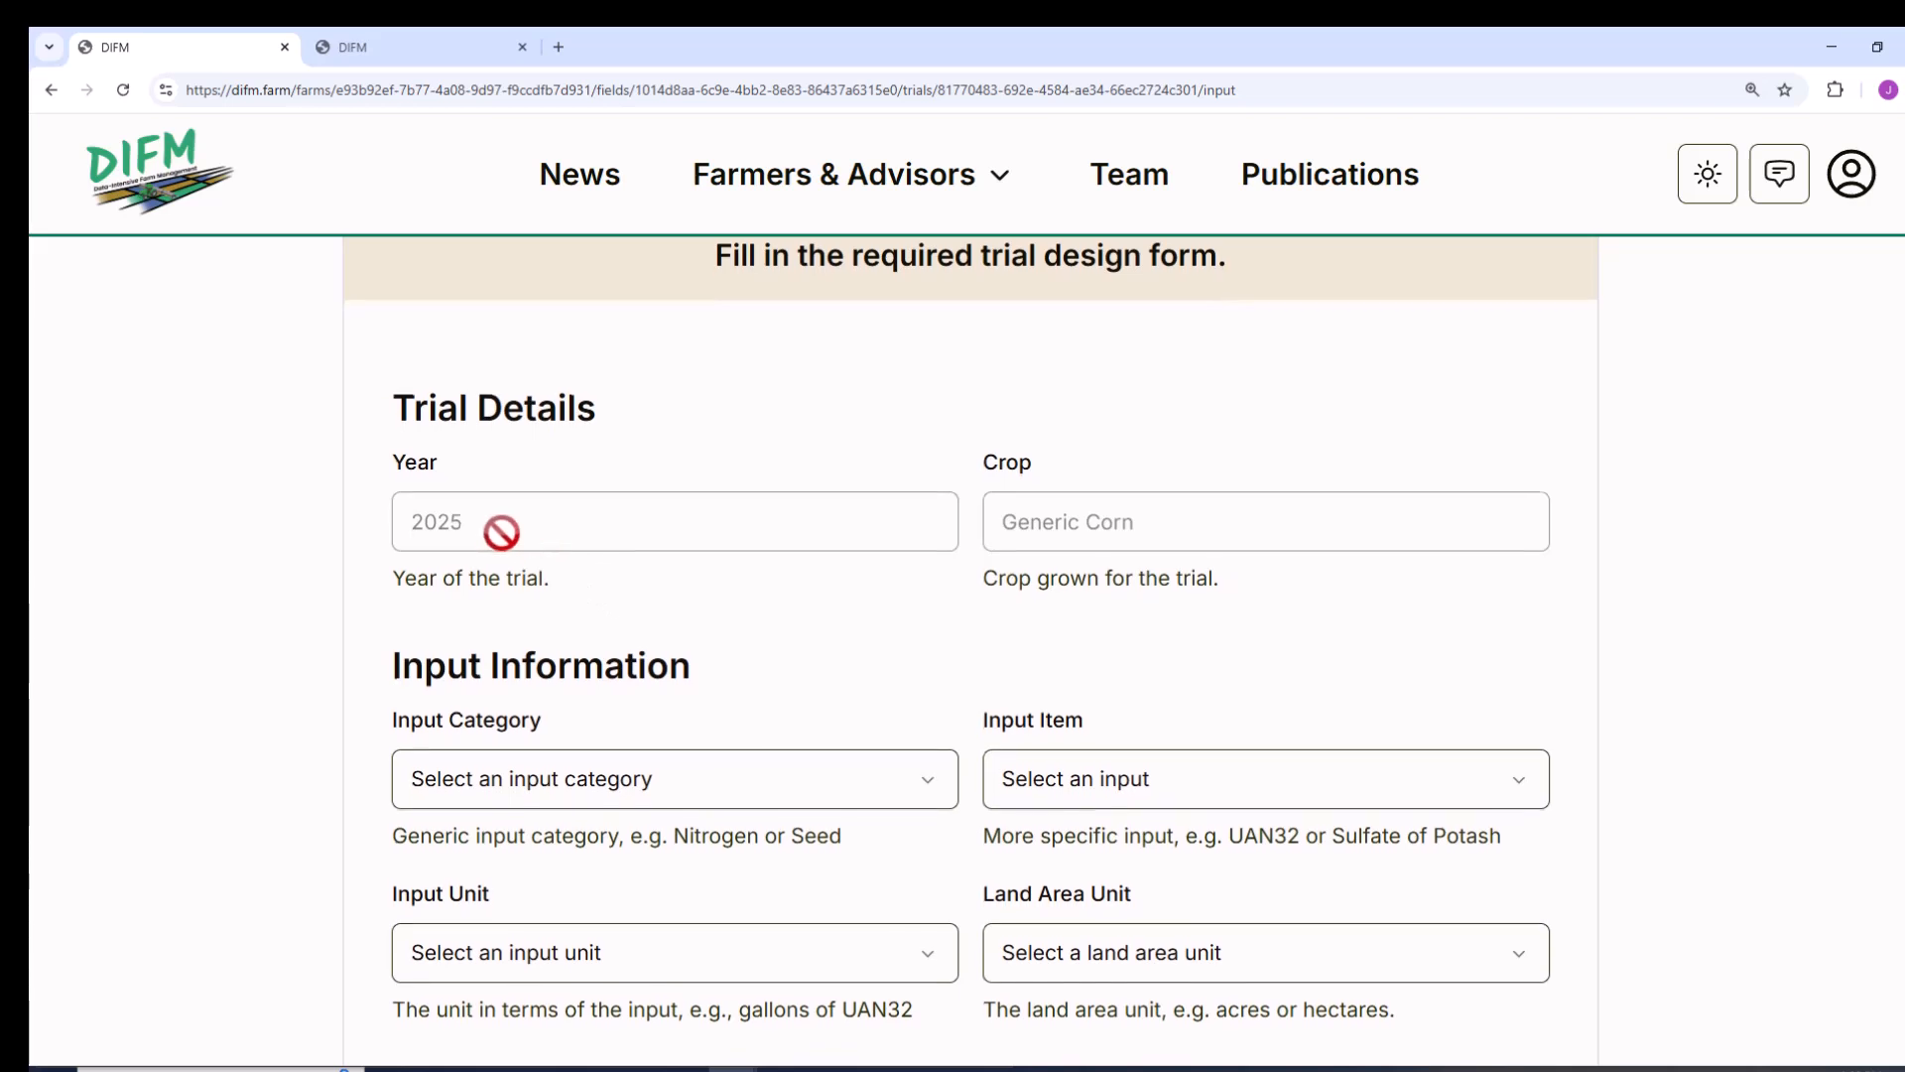
scroll(938, 534, down, 3)
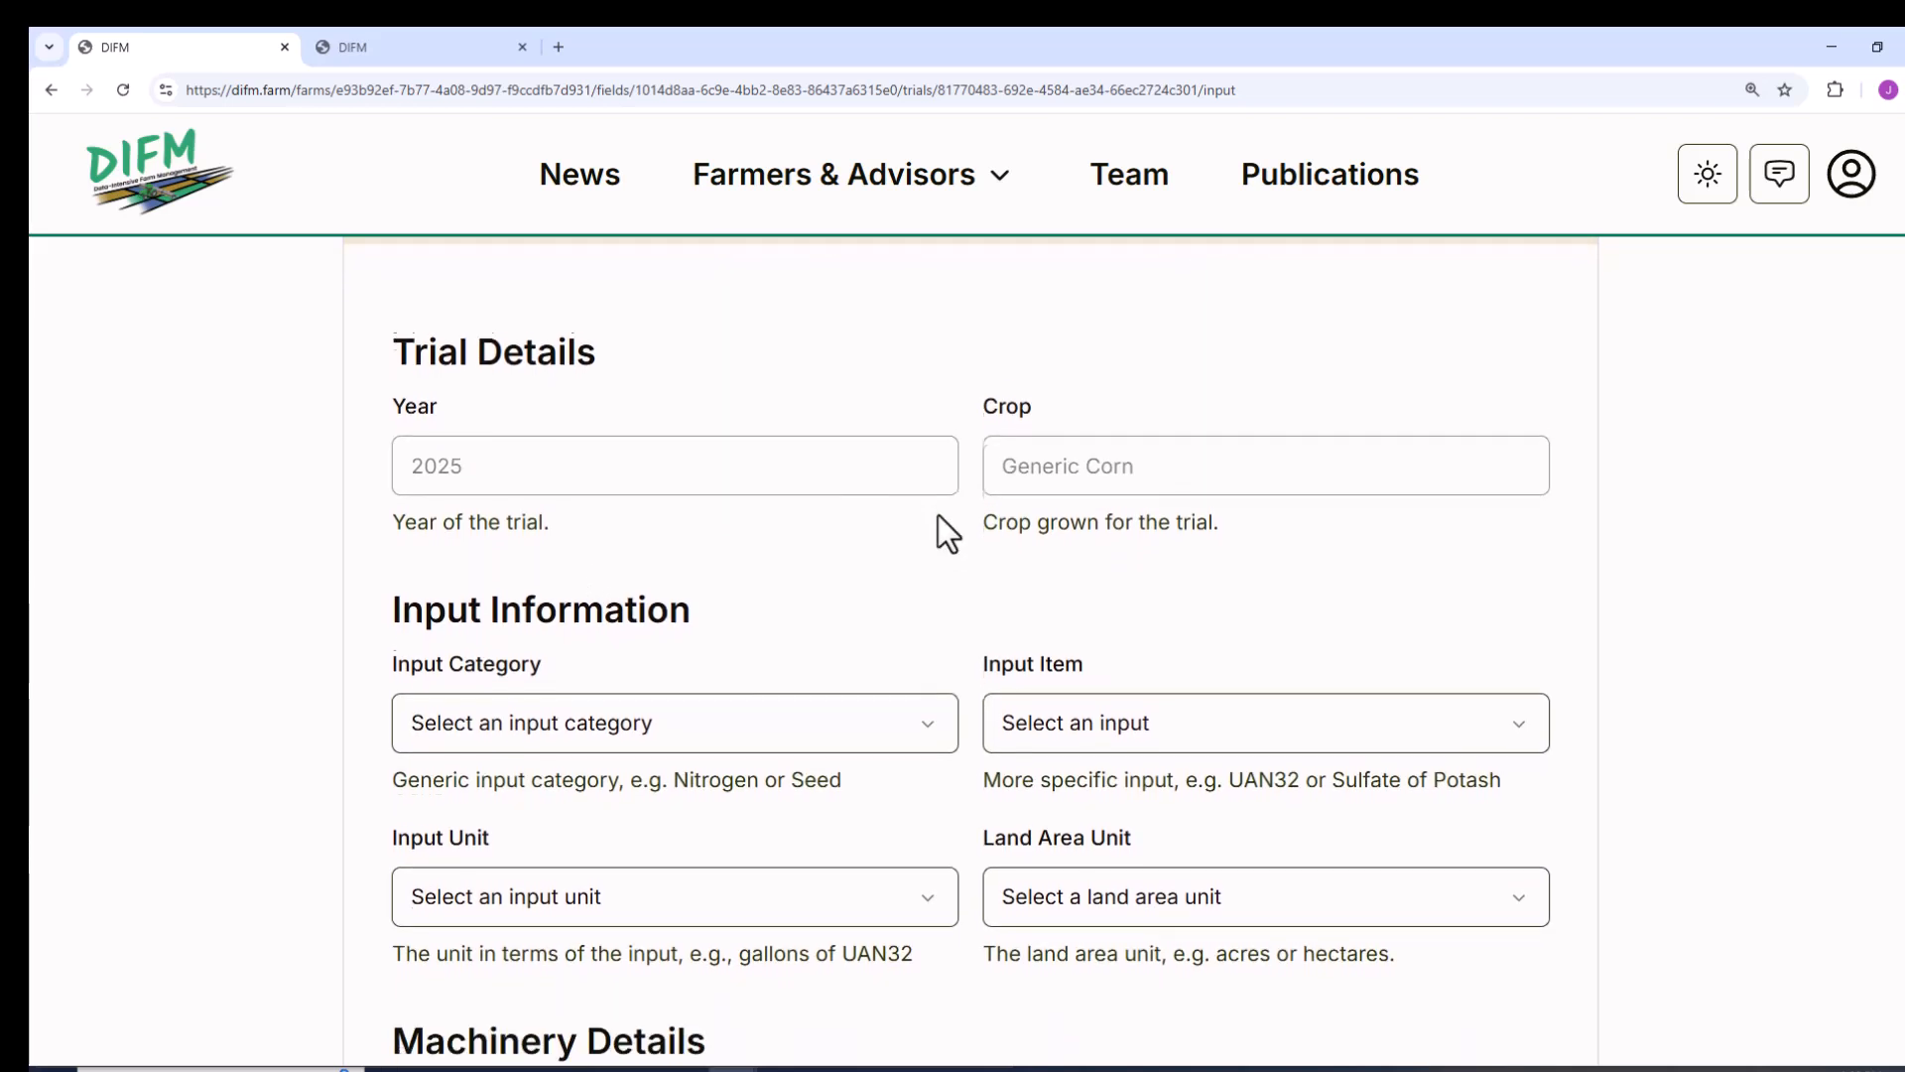
scroll(921, 571, down, 1)
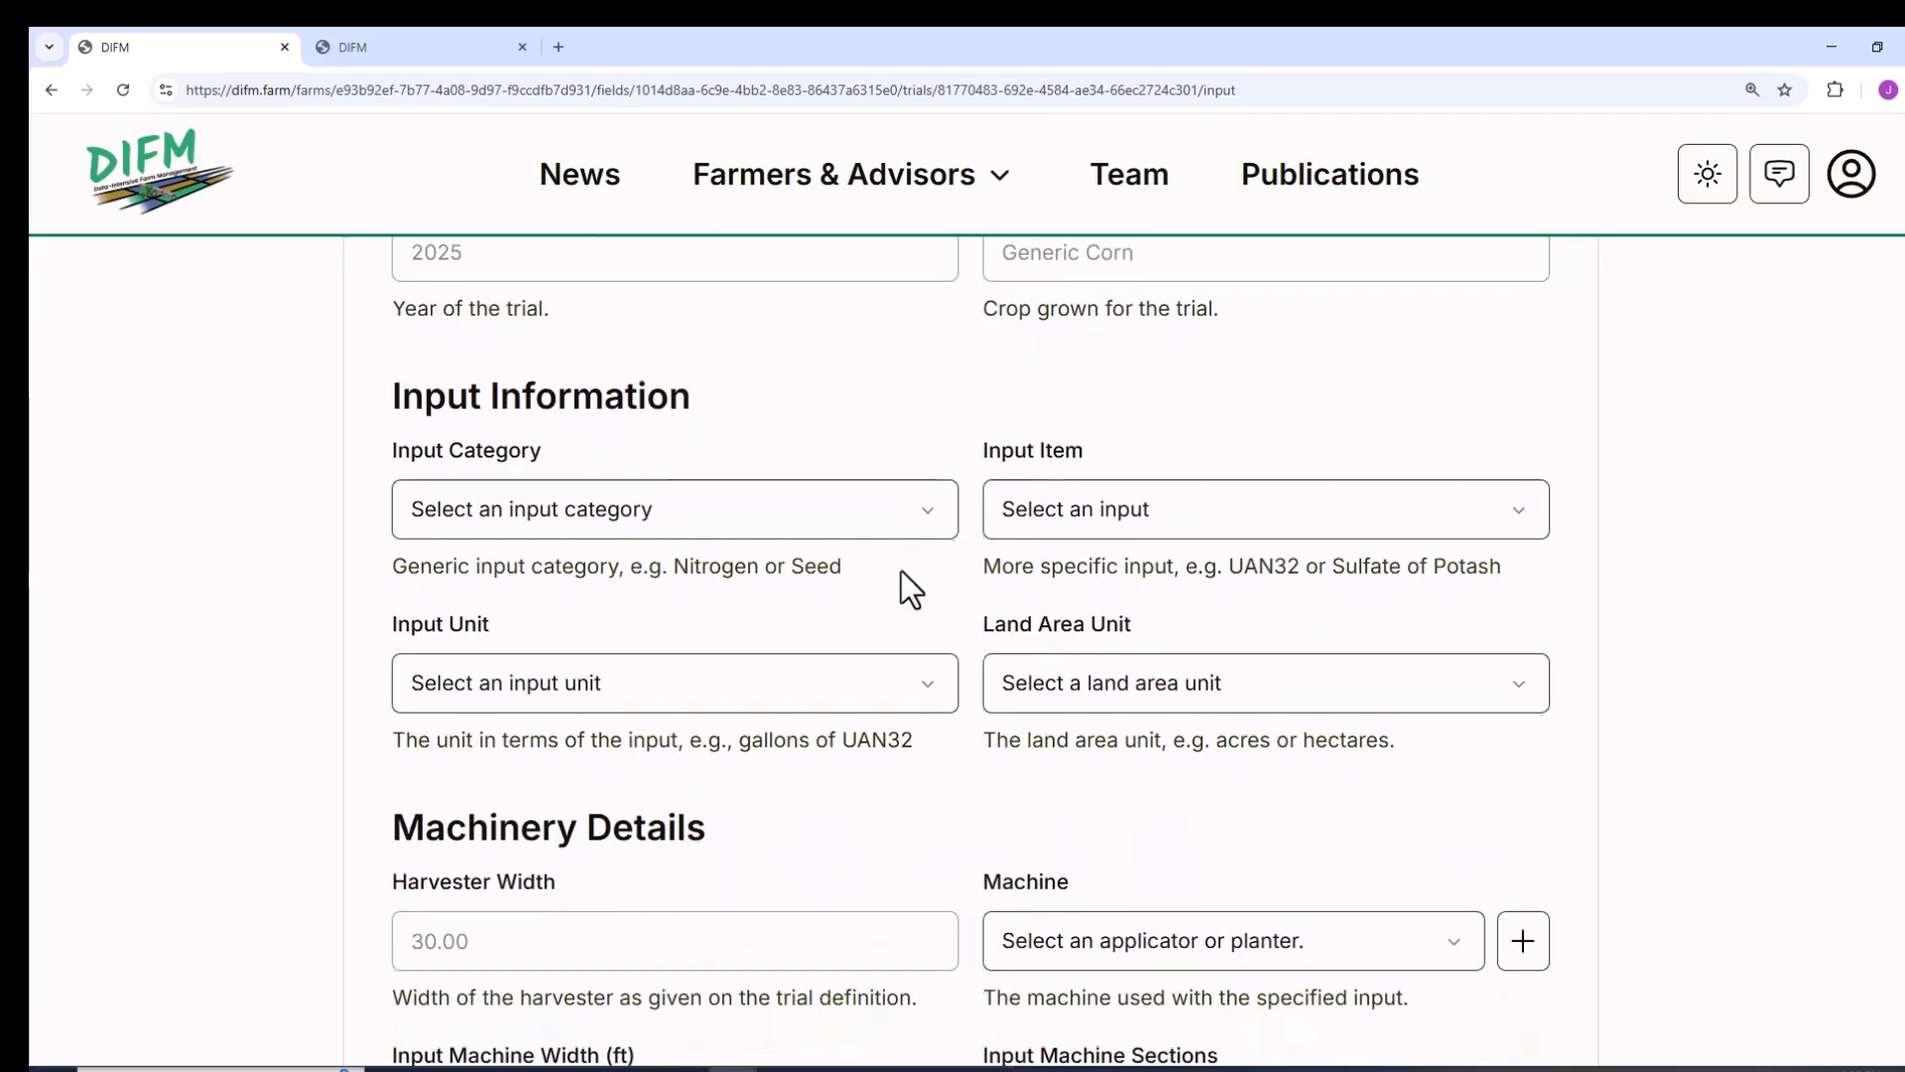
click(899, 488)
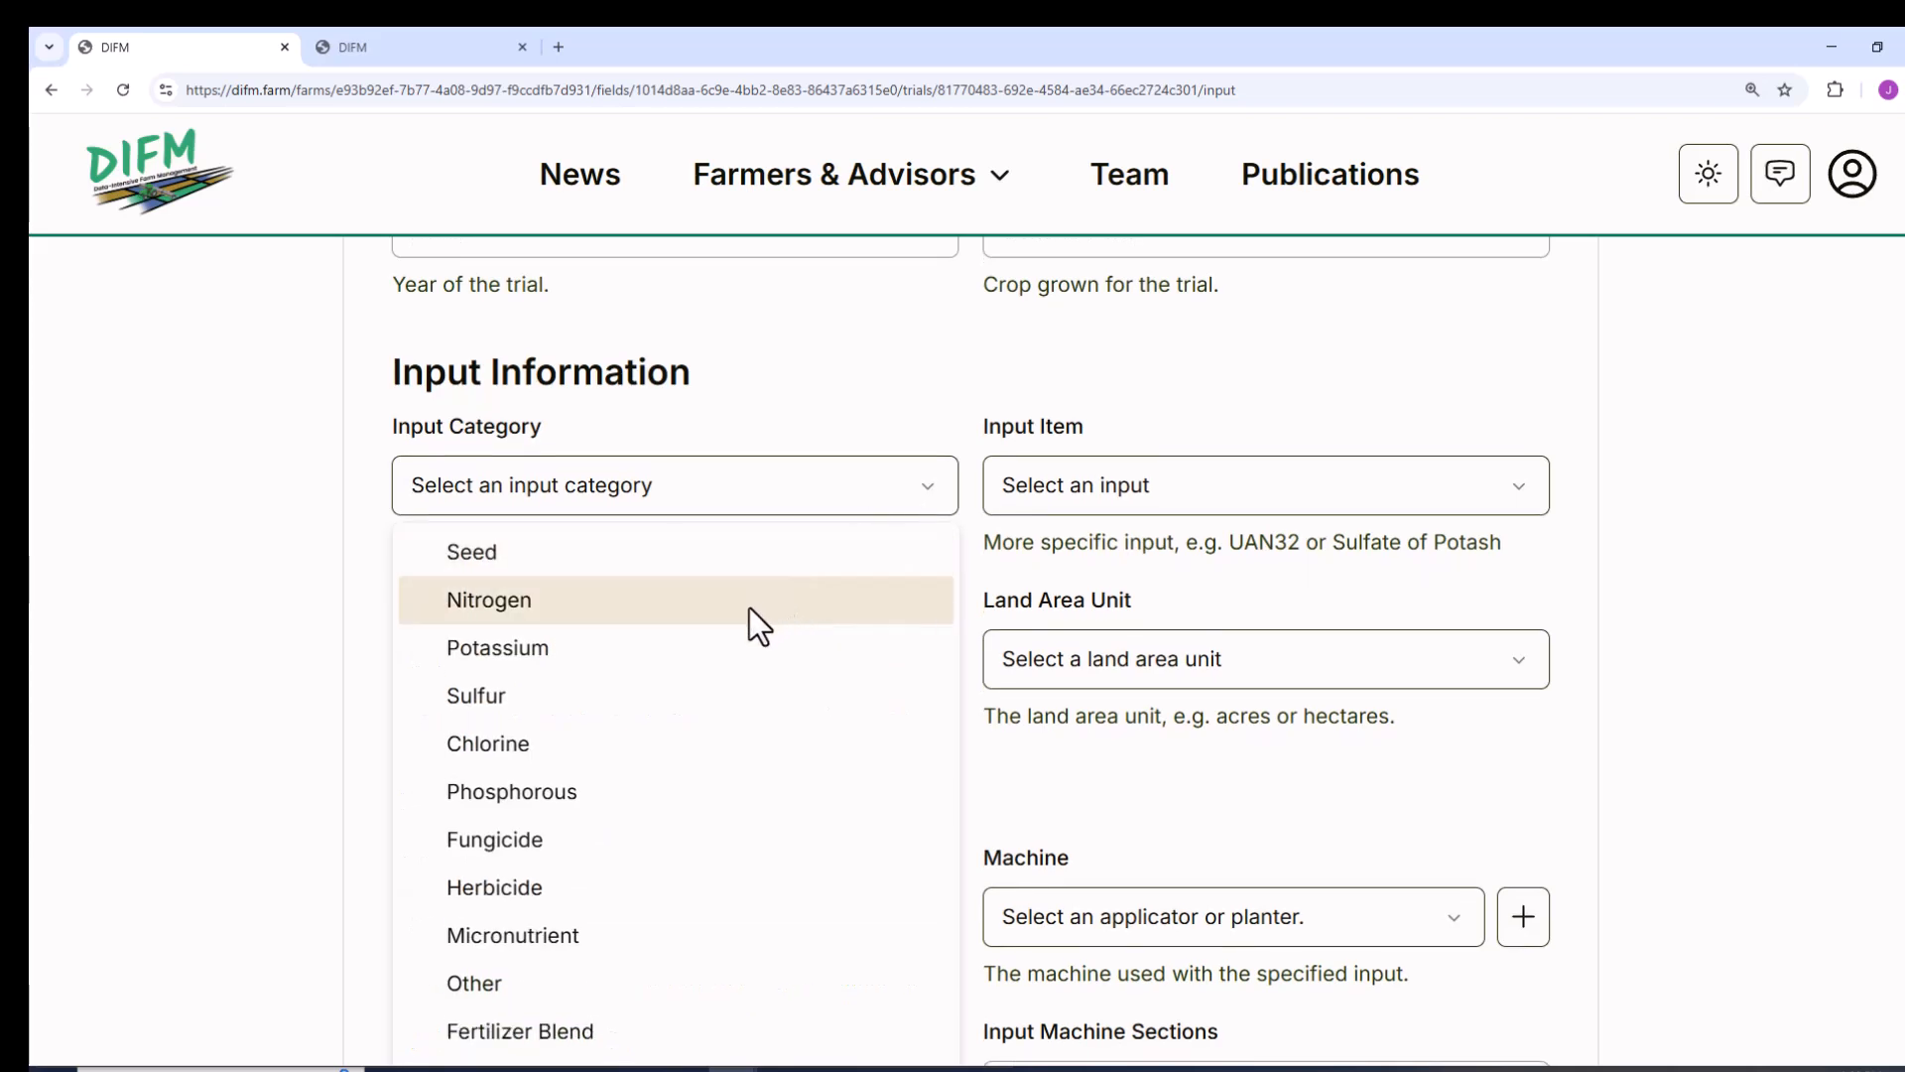
scroll(705, 681, down, 2)
scroll(660, 824, down, 1)
click(548, 1007)
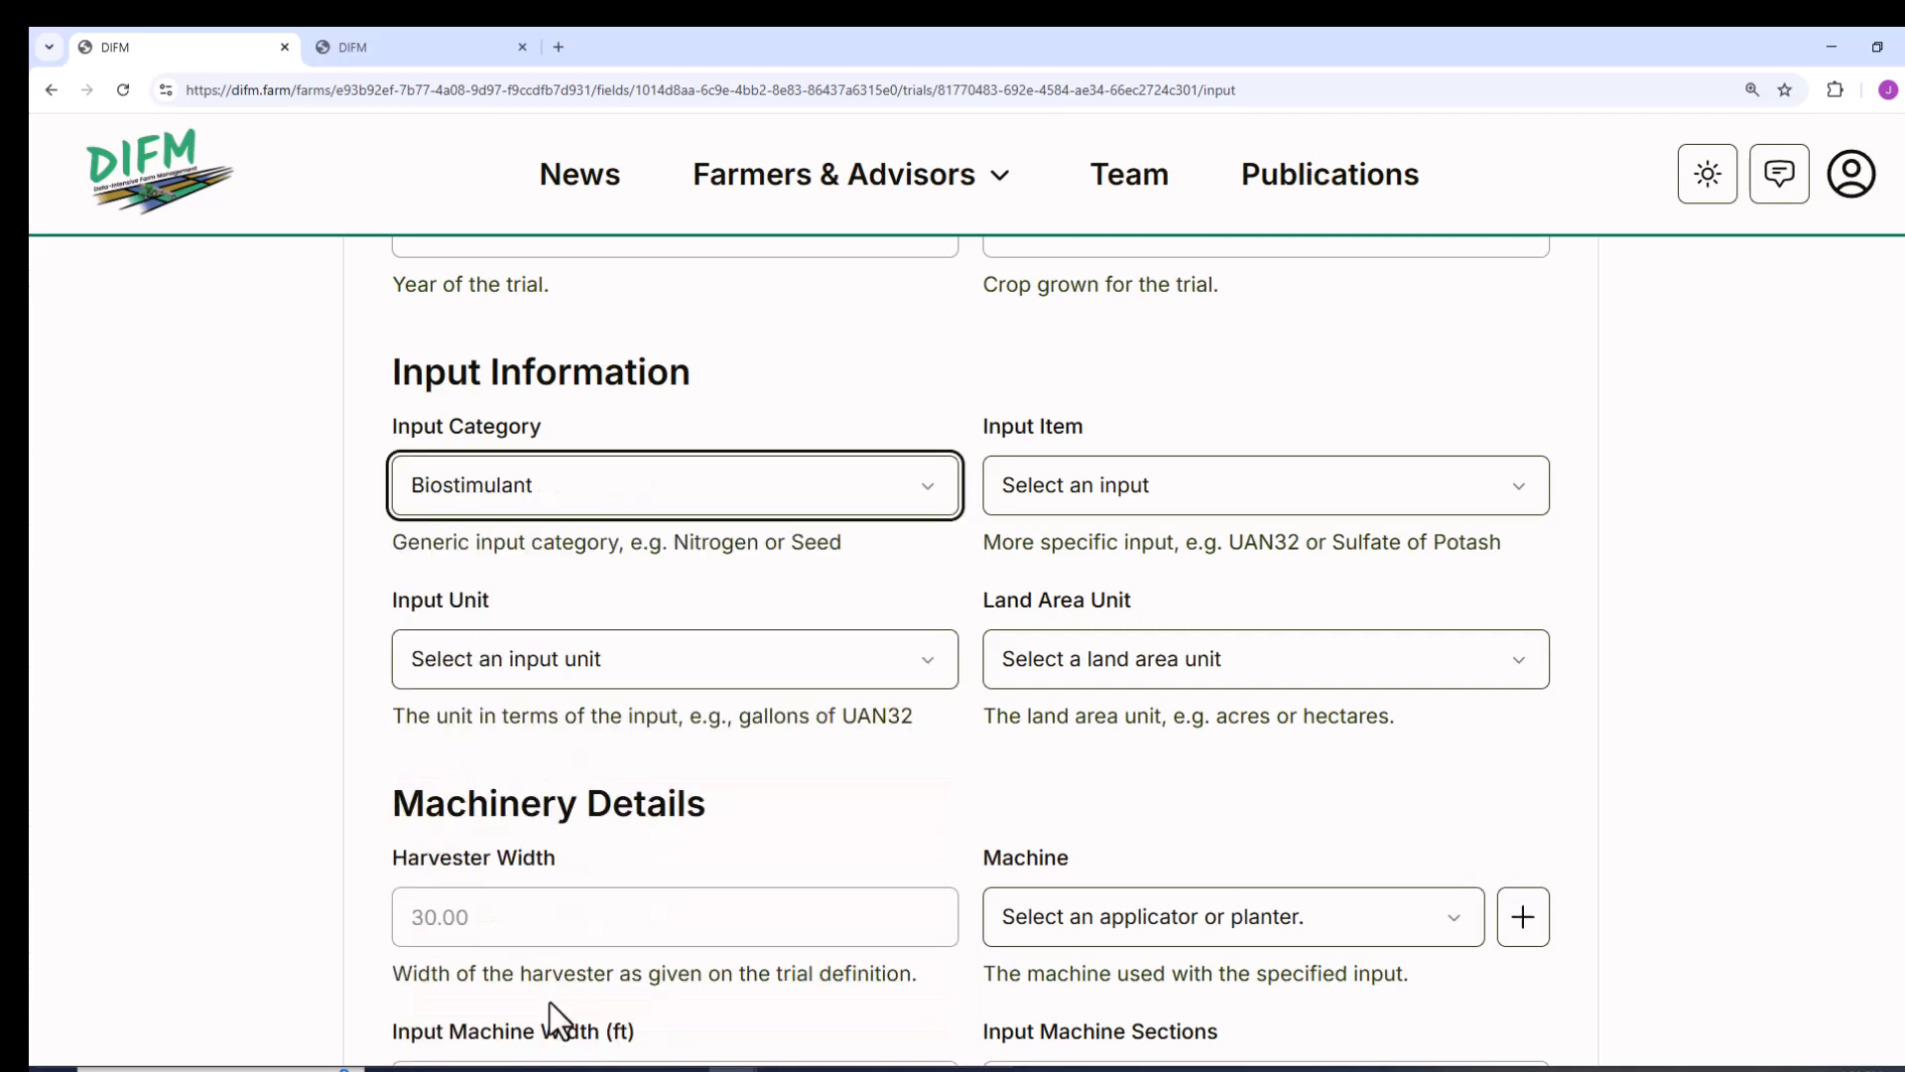
click(1036, 500)
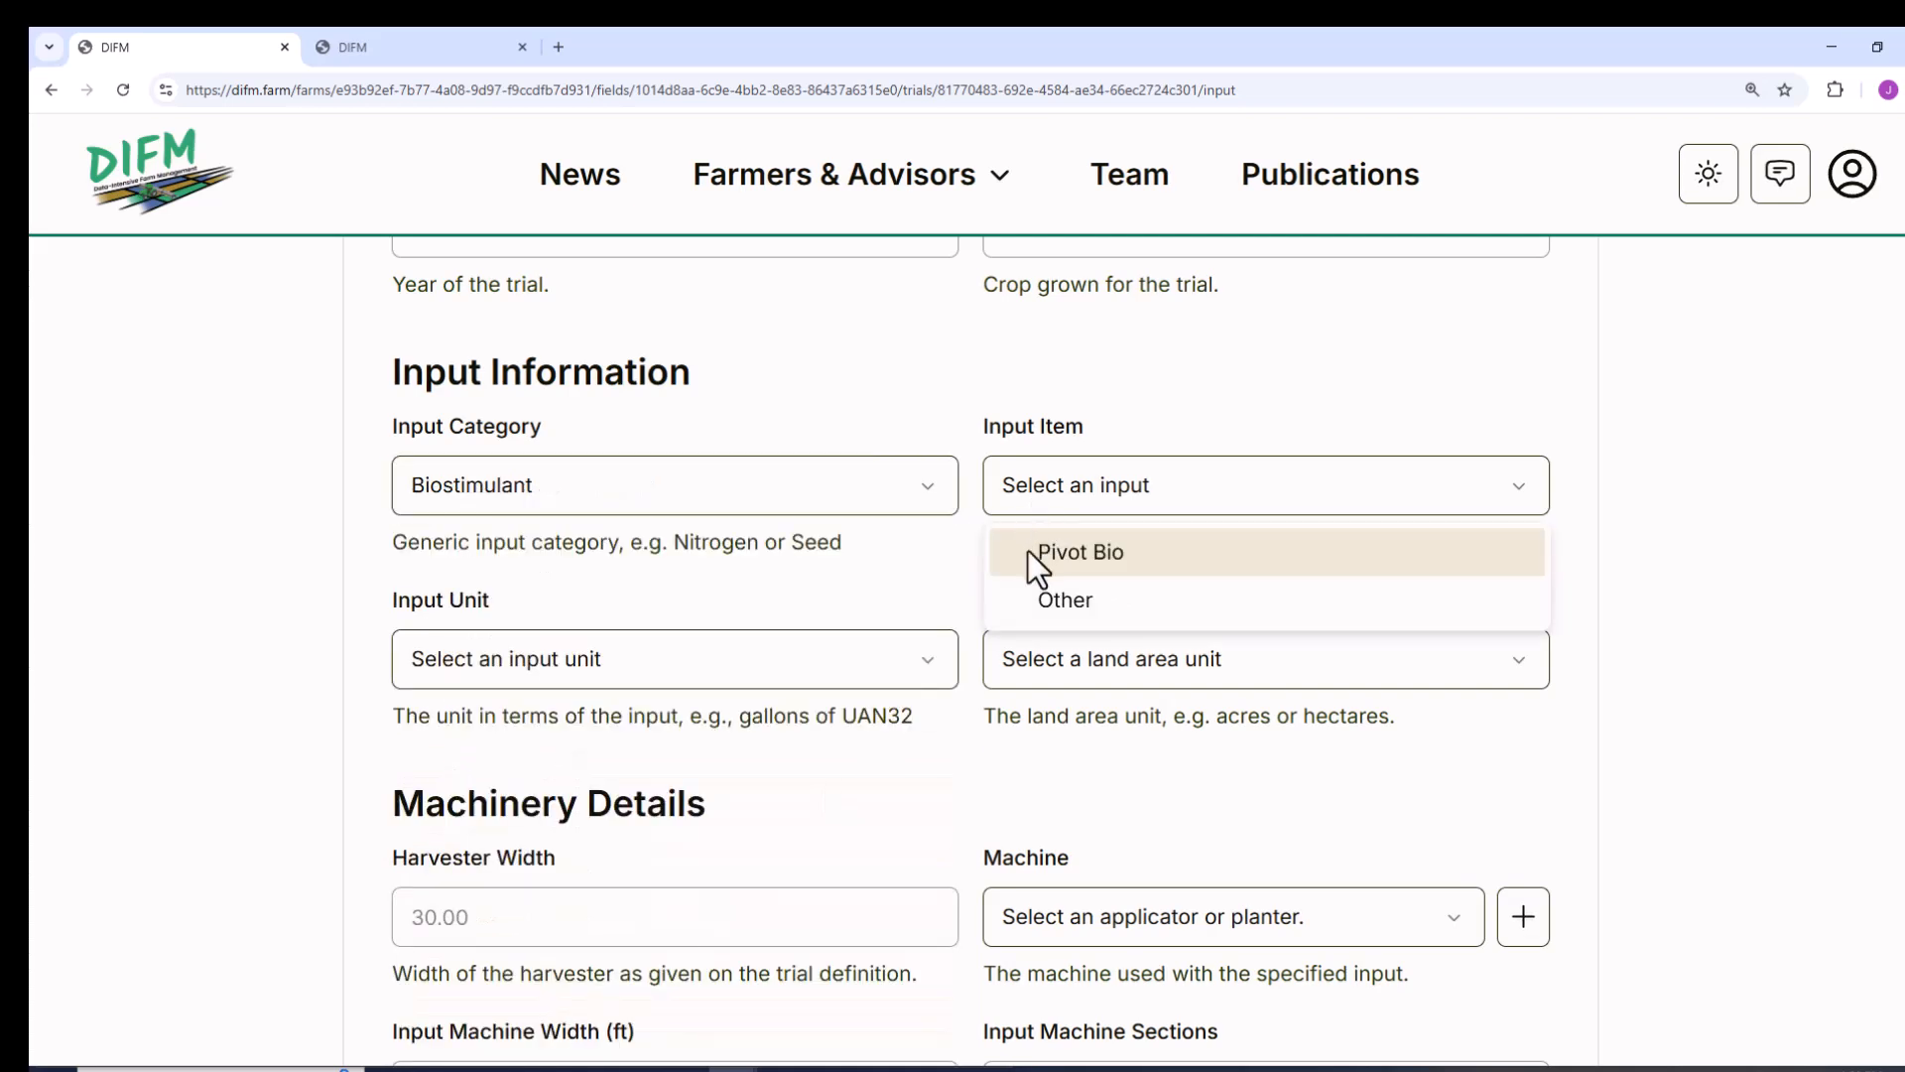
click(1028, 551)
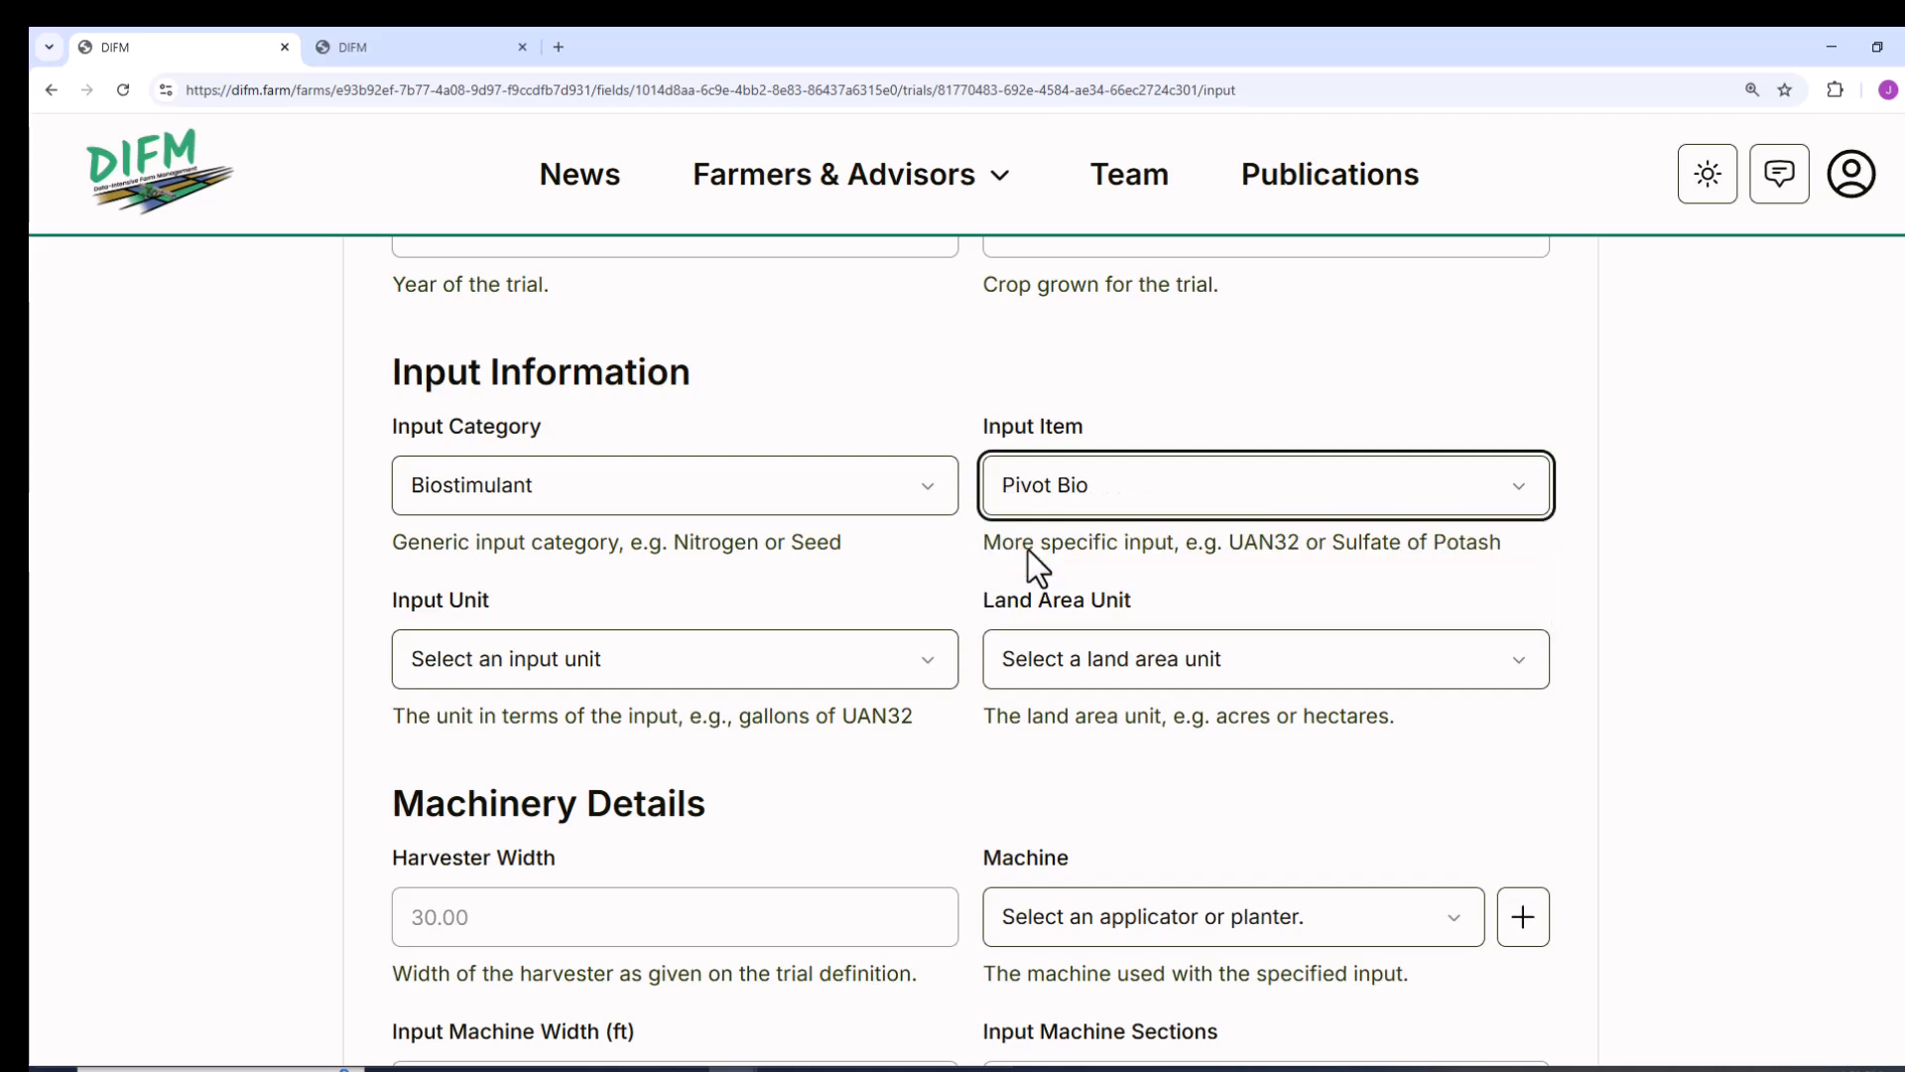
Set the input unit to Gallons (gal) and the land area unit to Acre (acre)
click(929, 663)
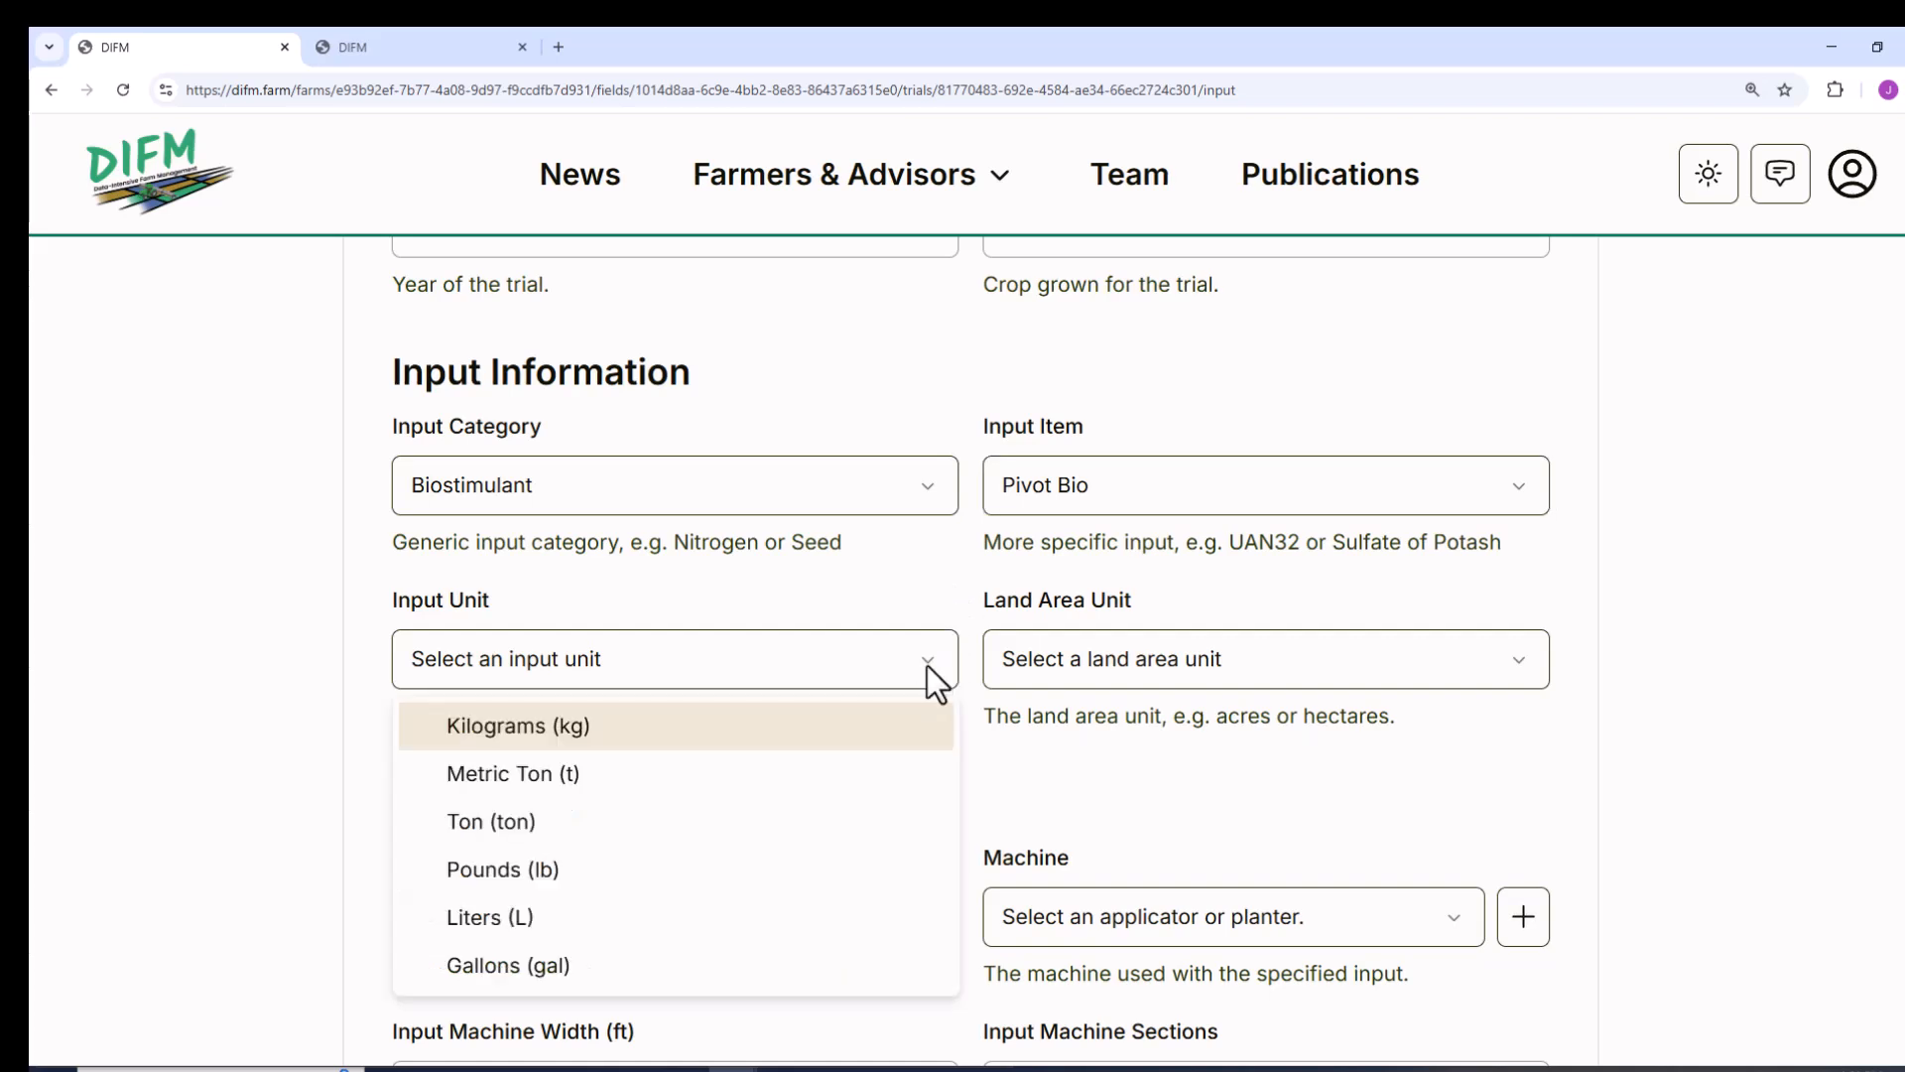
click(563, 945)
click(1002, 663)
click(1040, 776)
Add a new machine named Planter, 60 ft wide with 1 section and machine type Applicator, and save it
scroll(952, 764, down, 2)
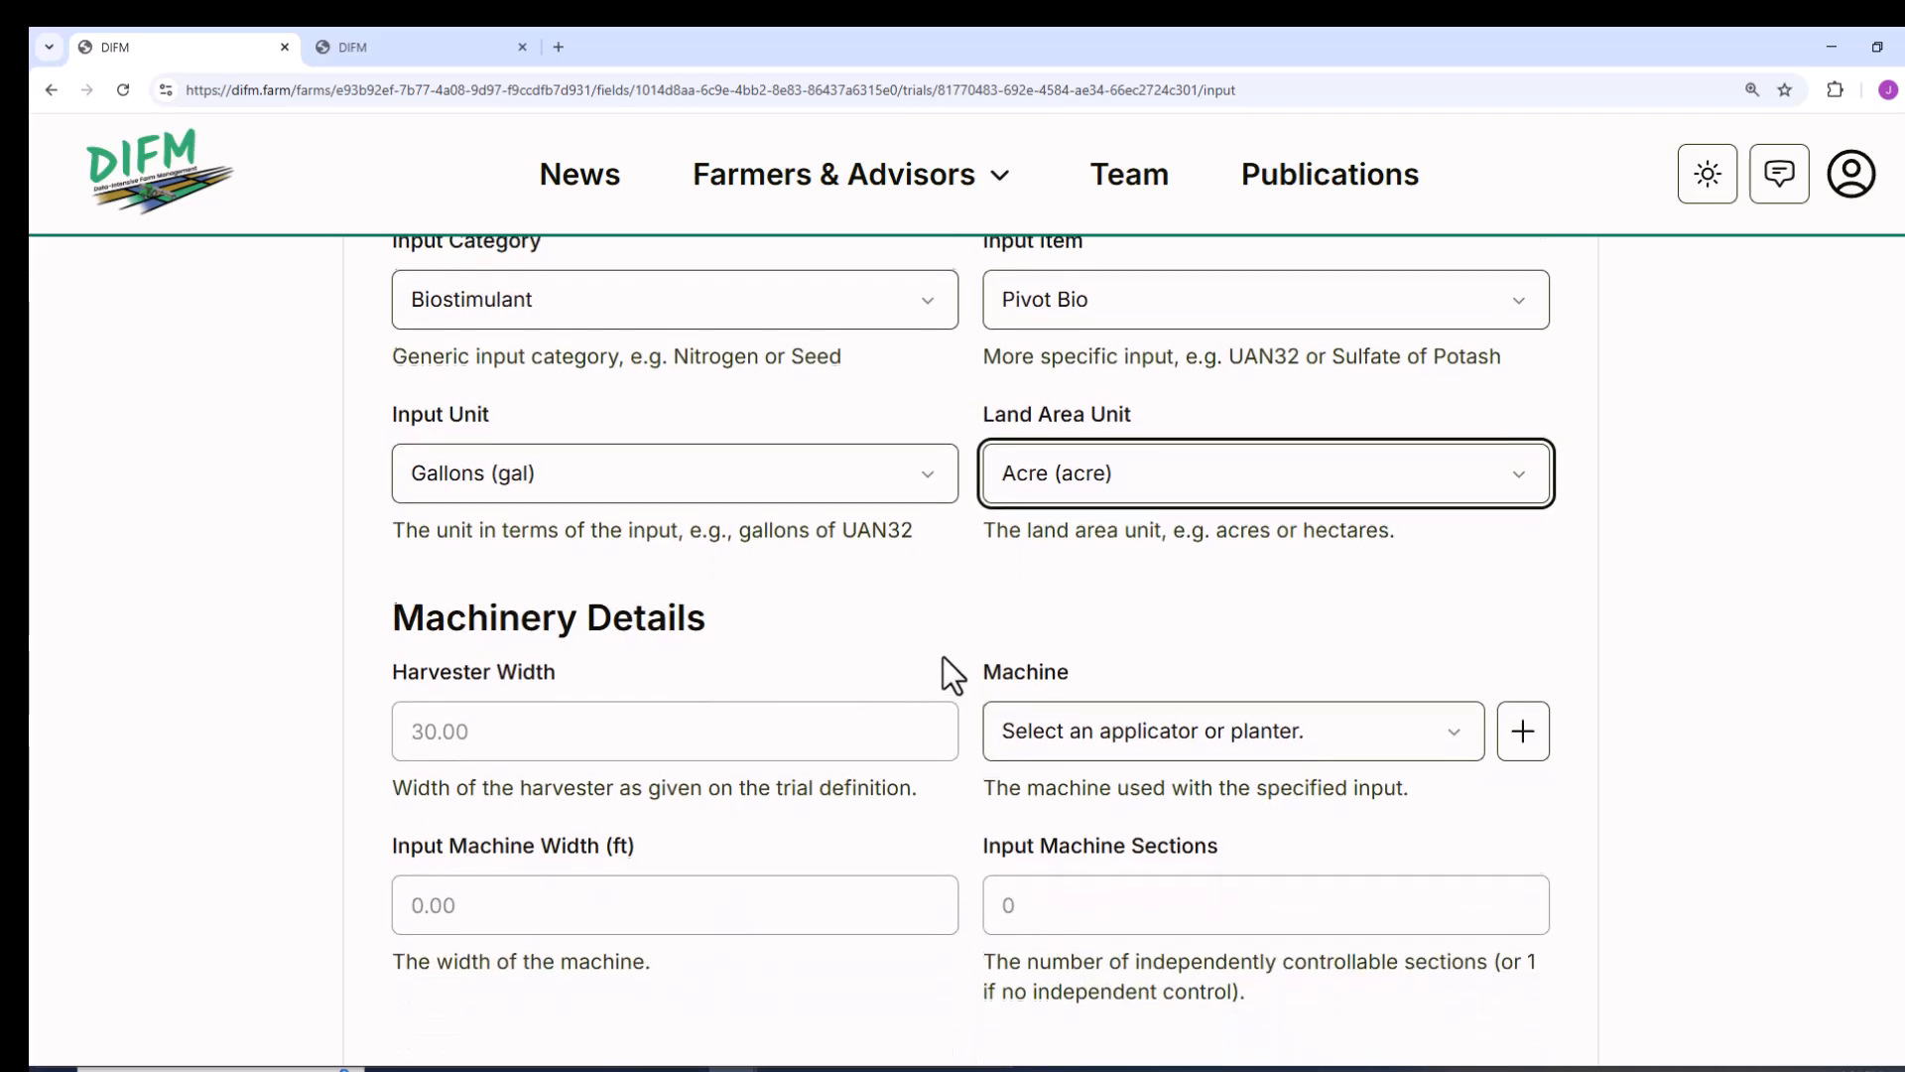
scroll(943, 651, down, 1)
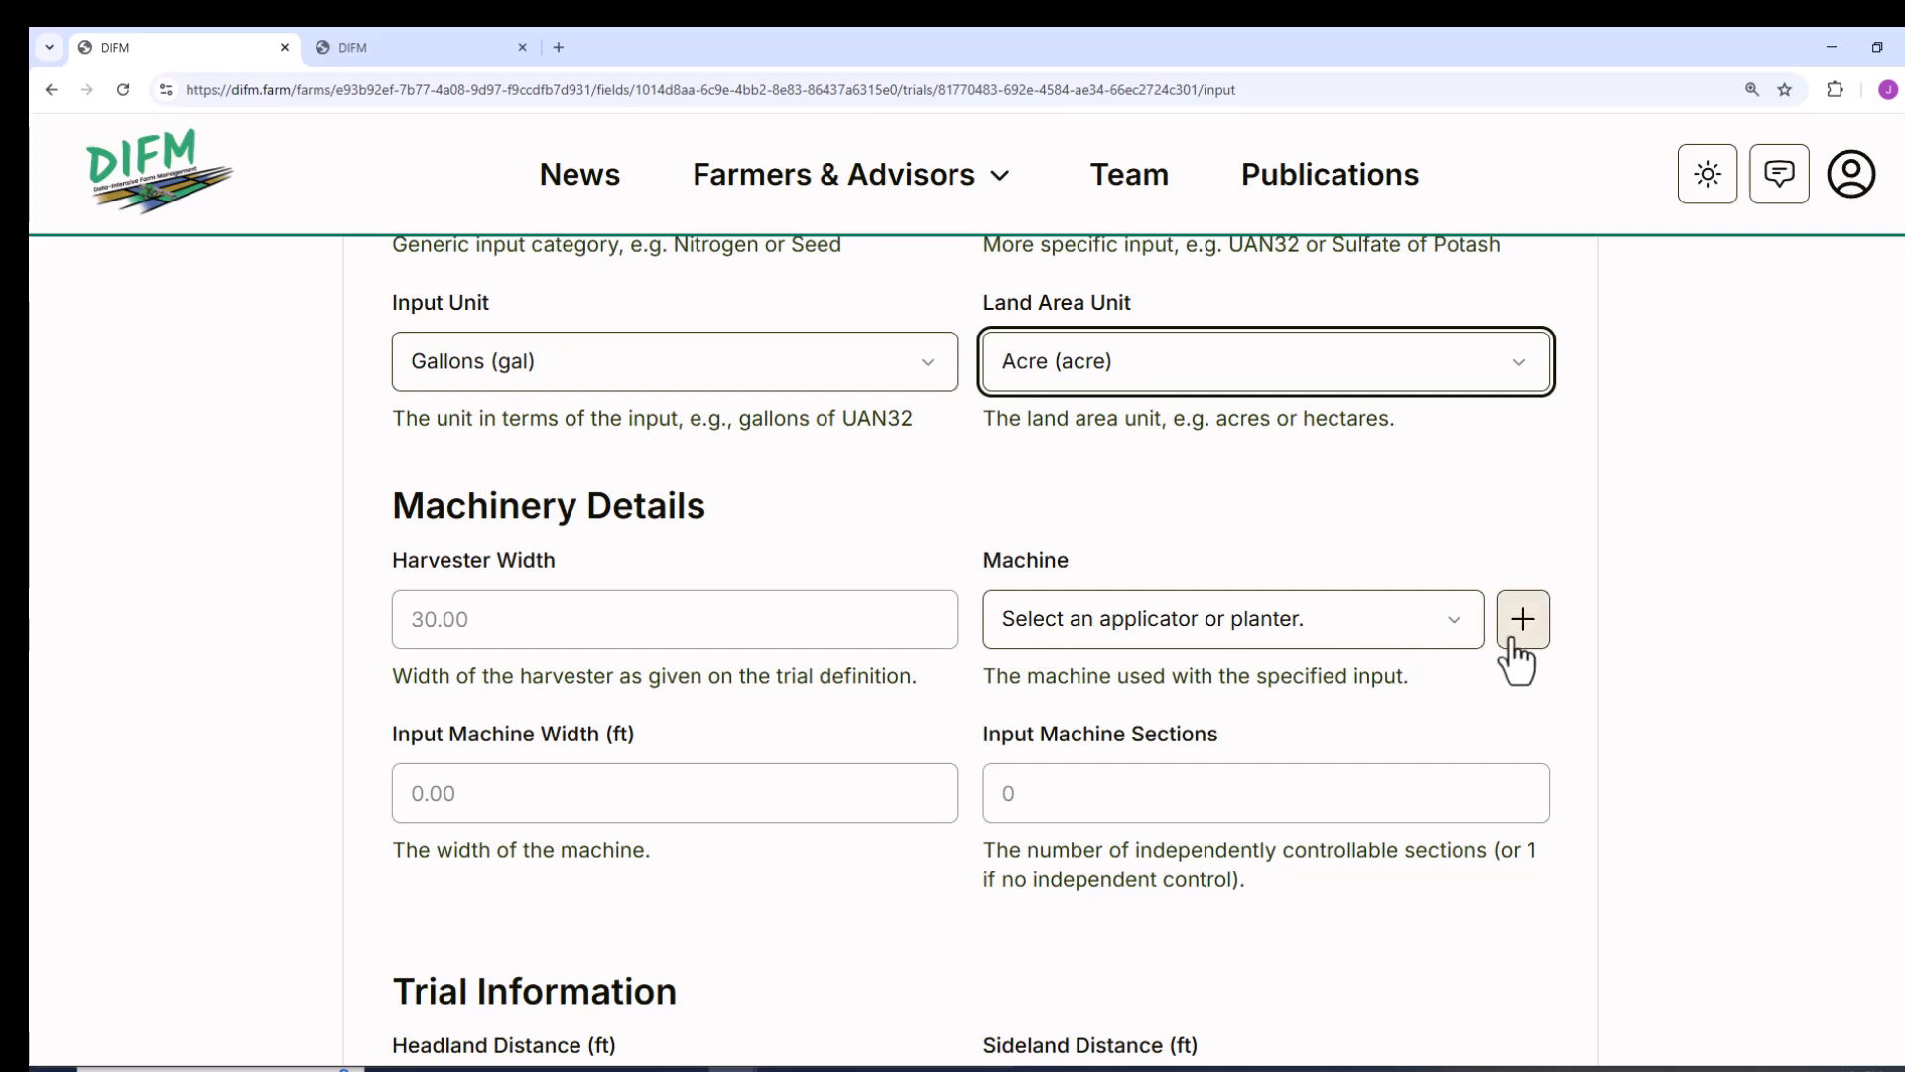
click(1520, 643)
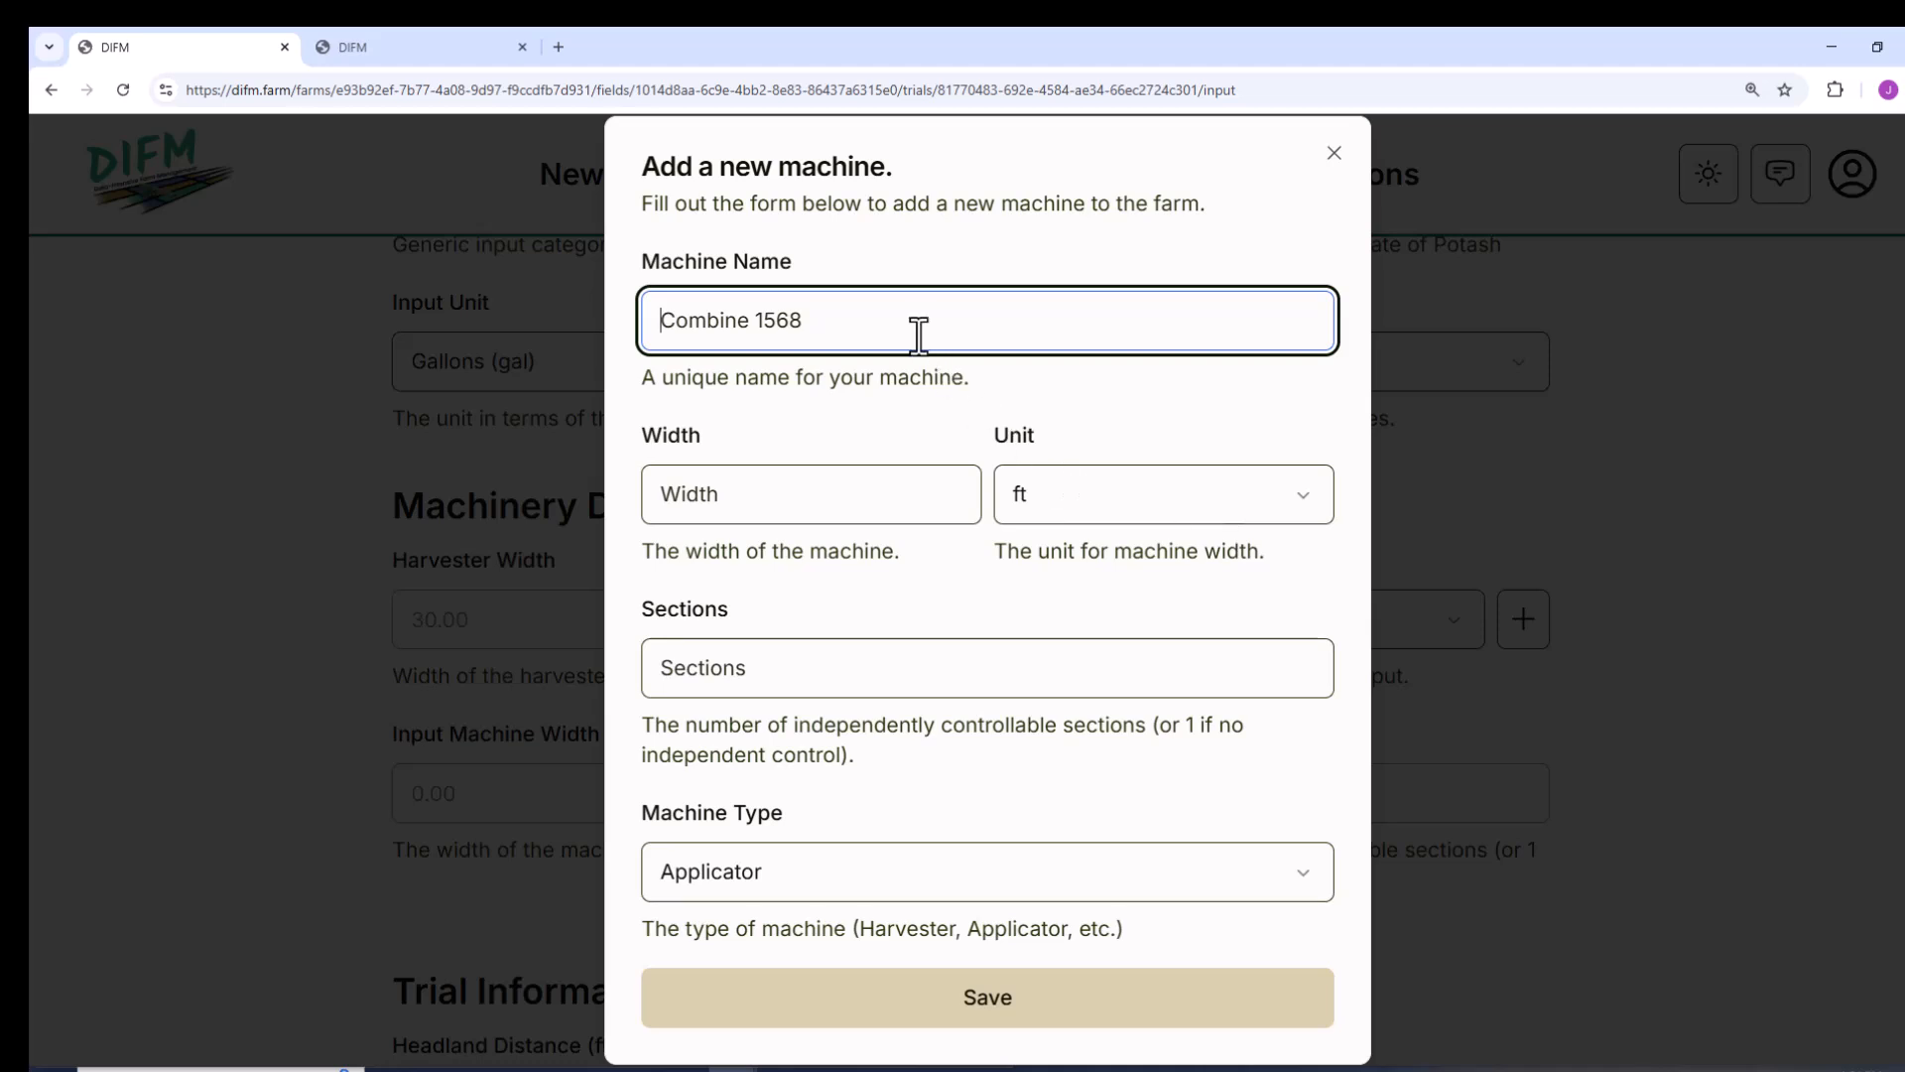
text(Planter)
key(Tab)
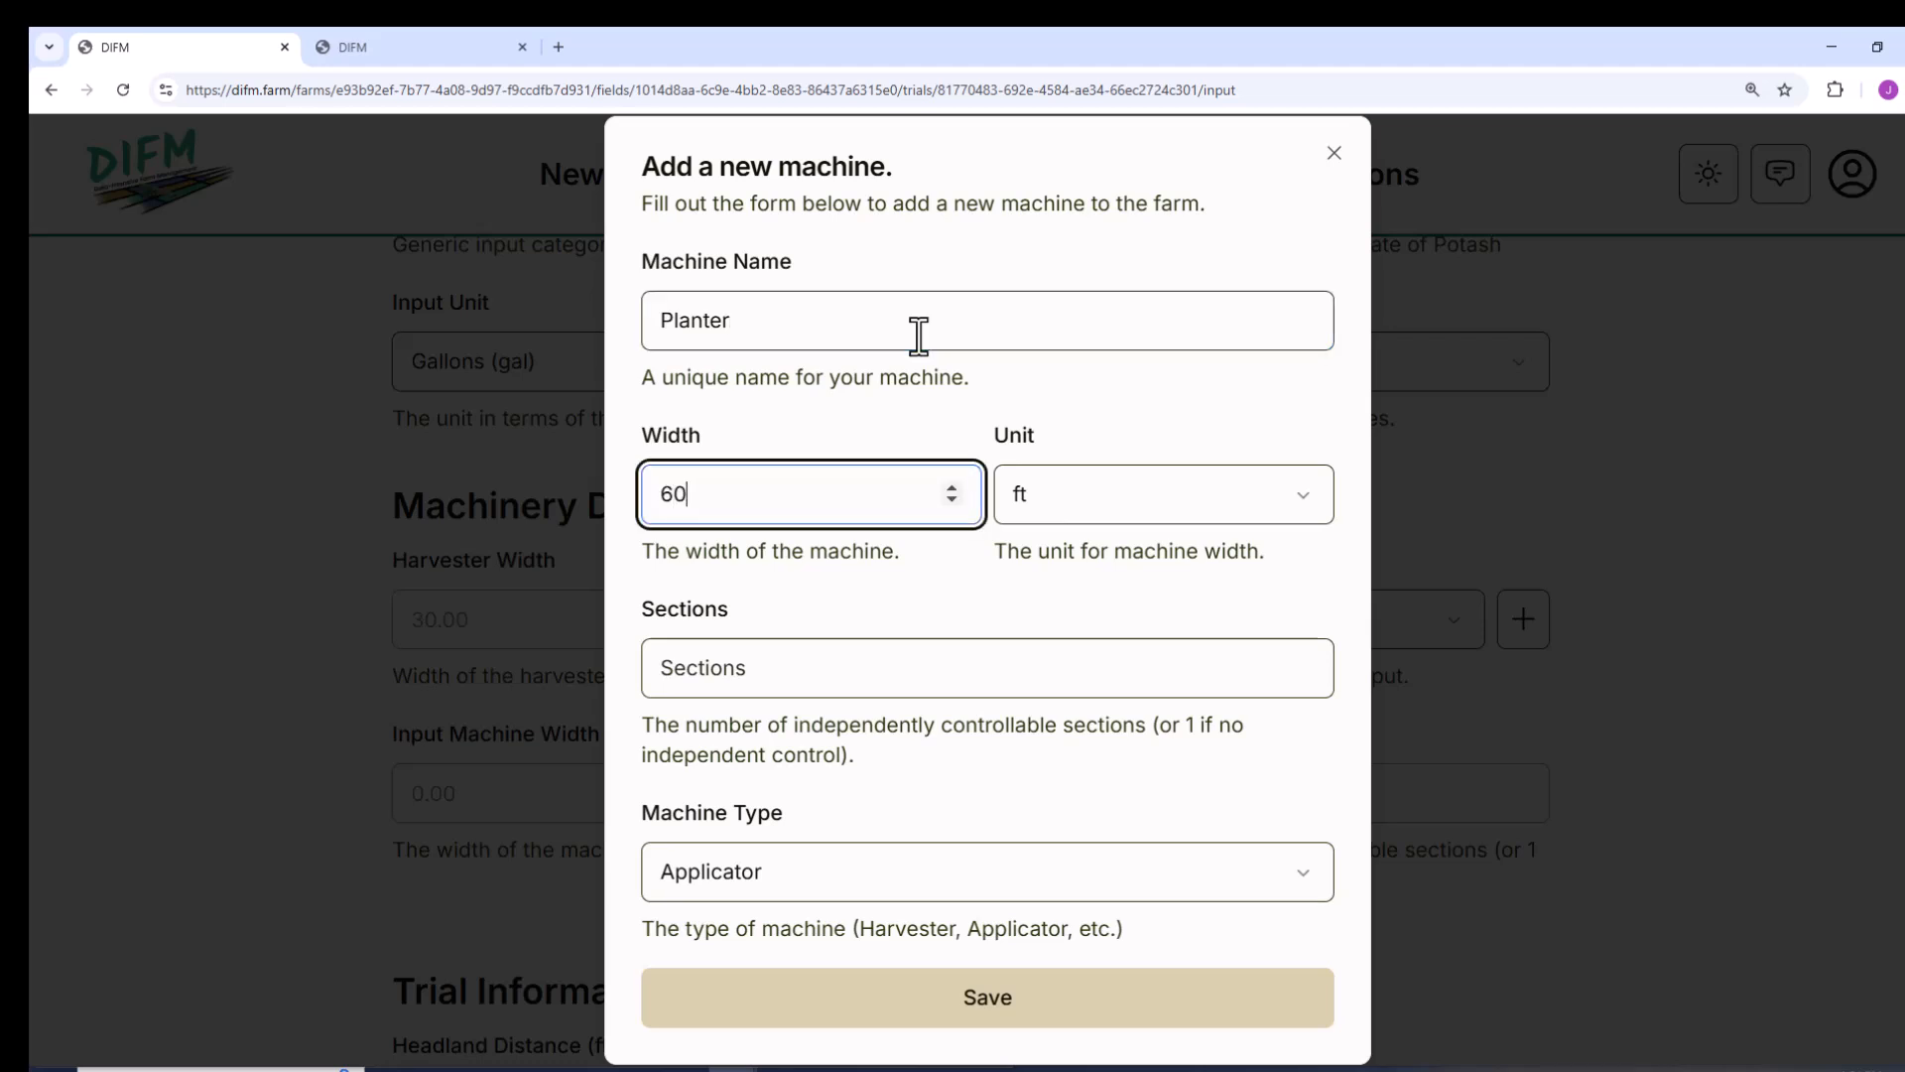
key(Tab)
key(Tab)
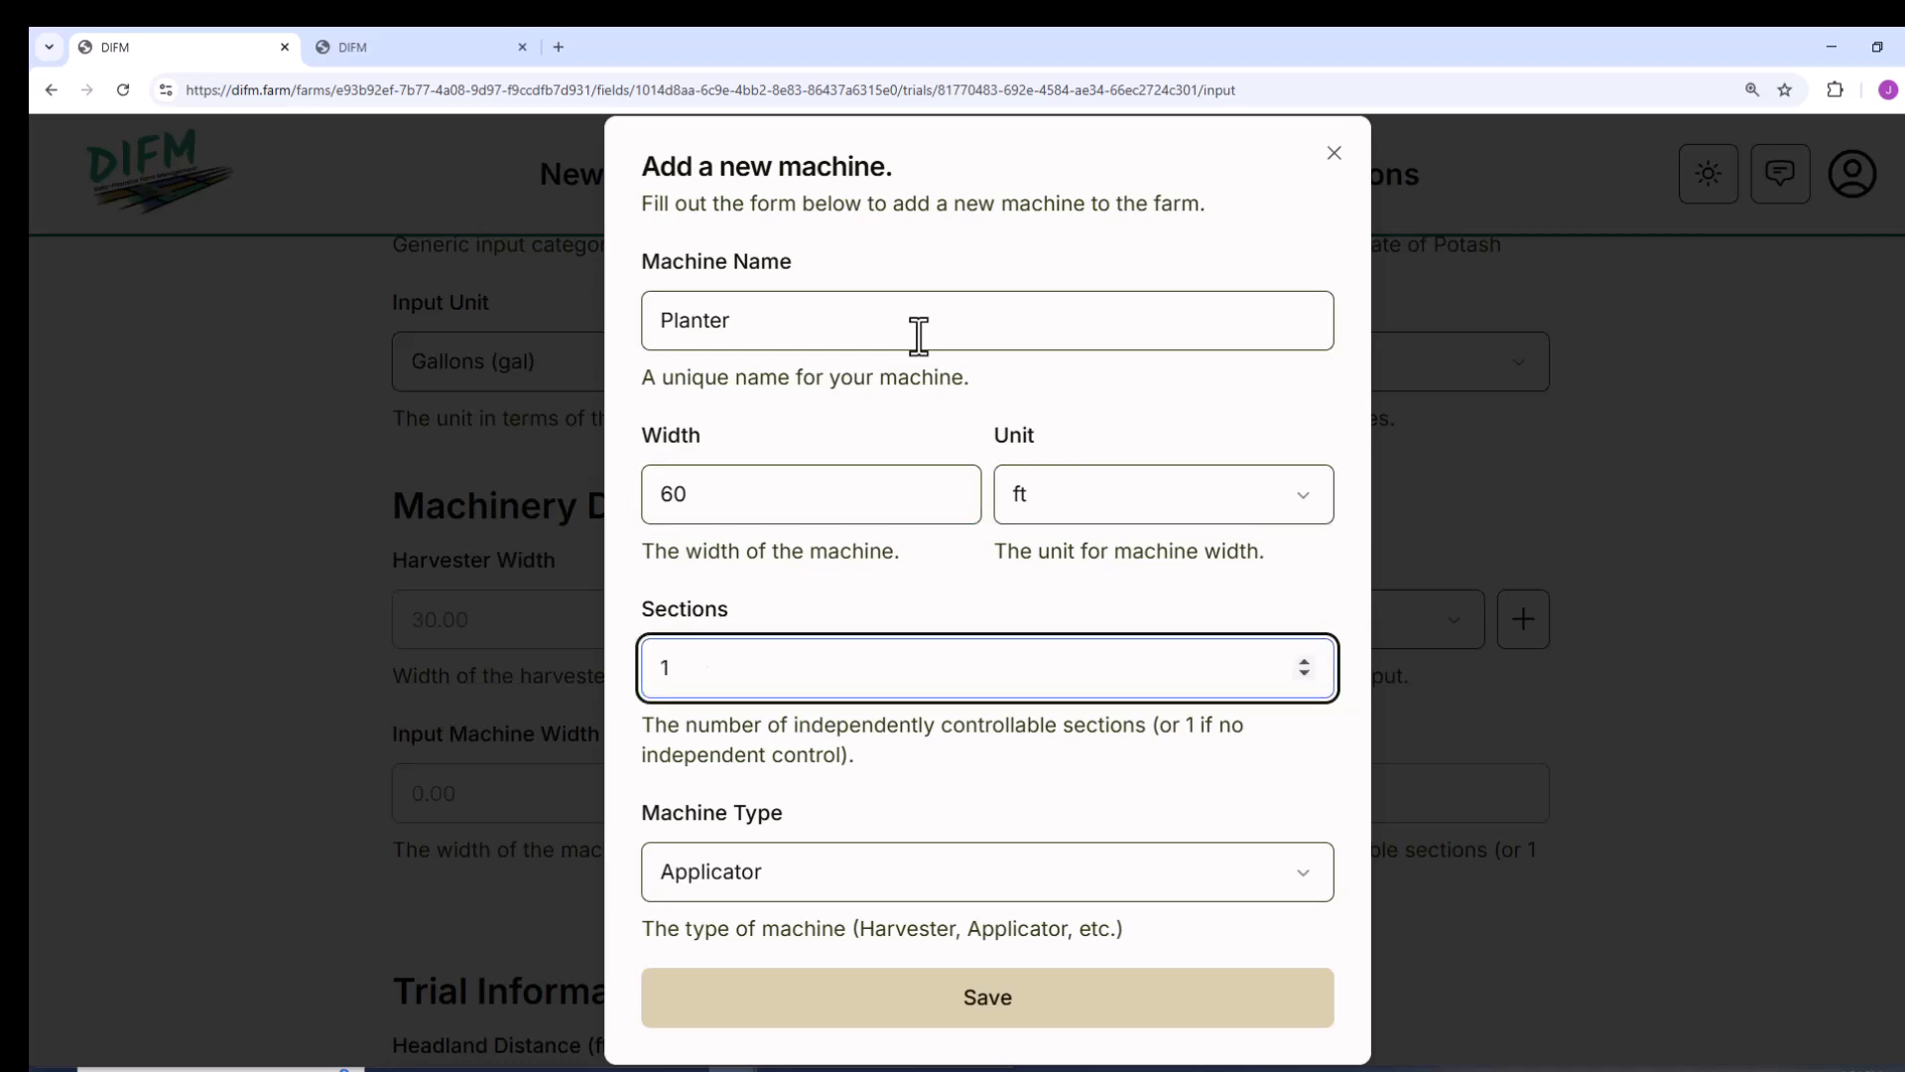
key(Tab)
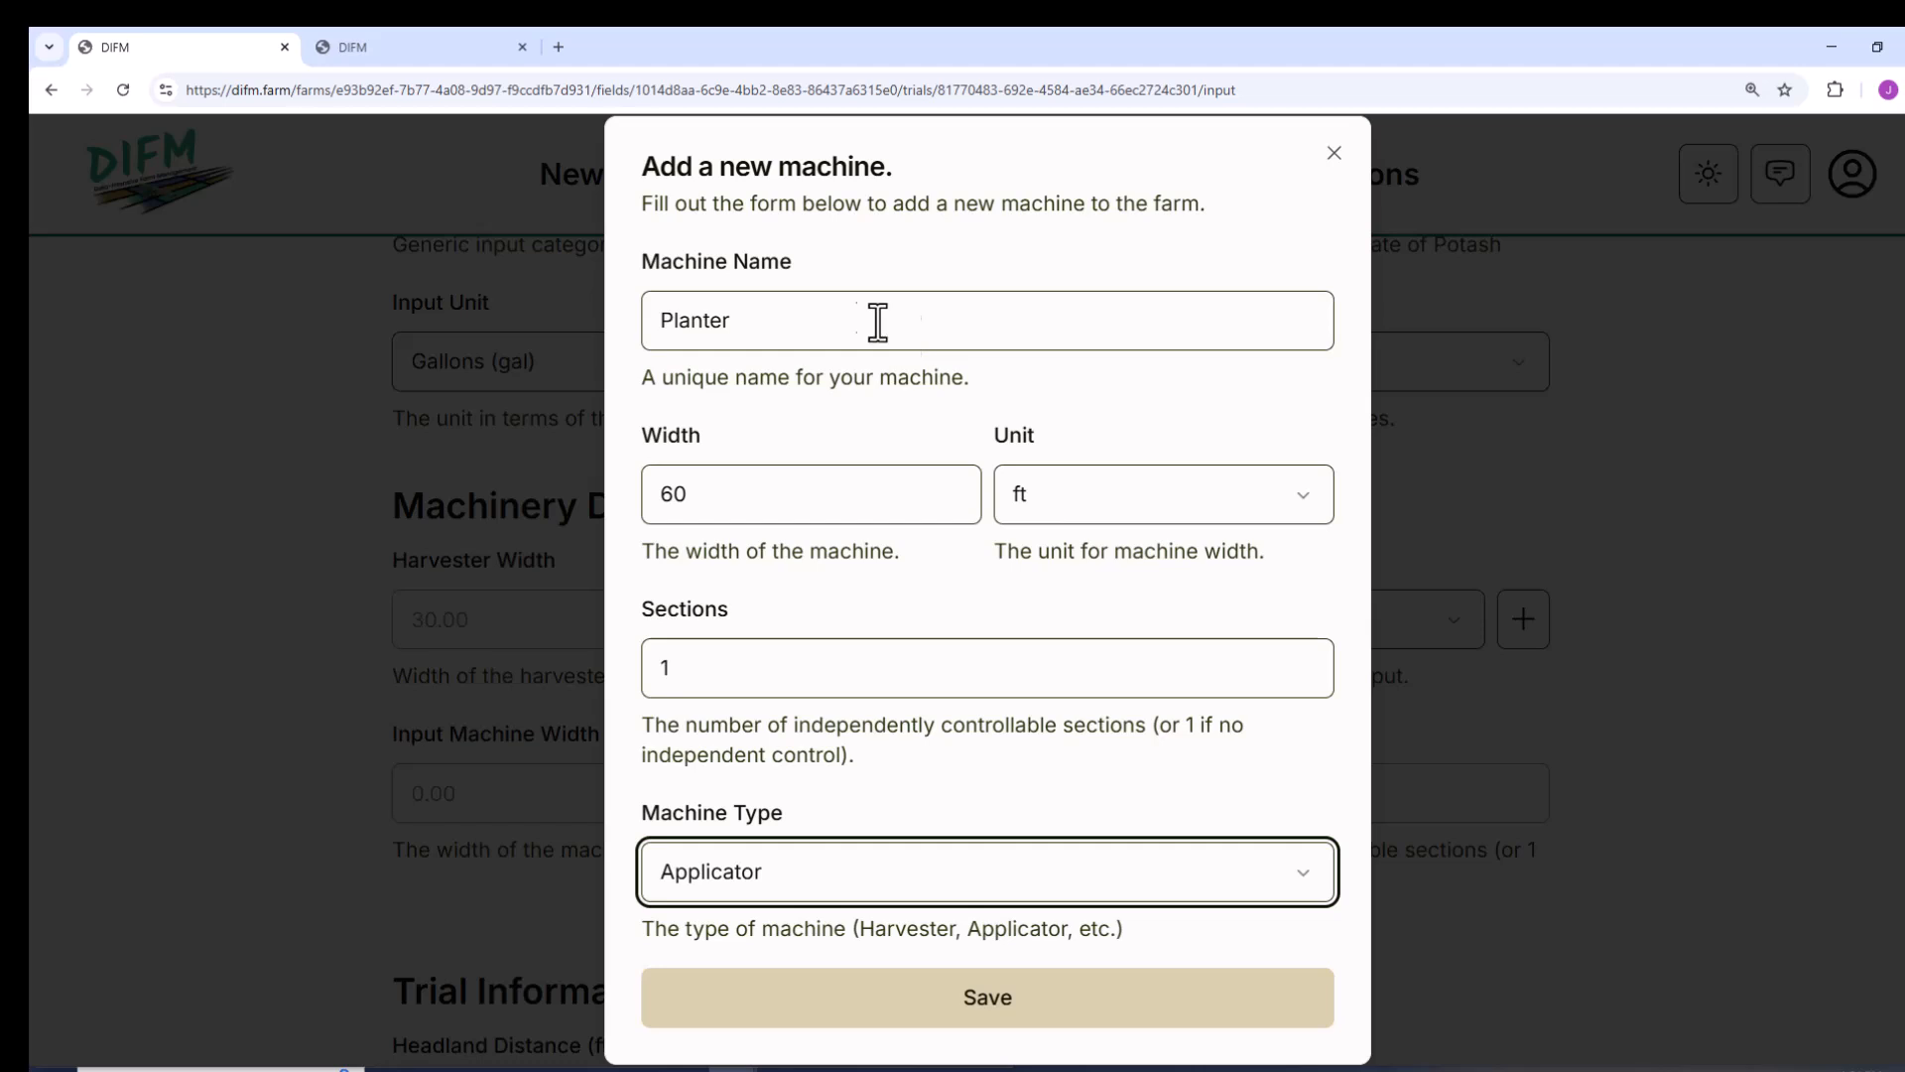
click(889, 848)
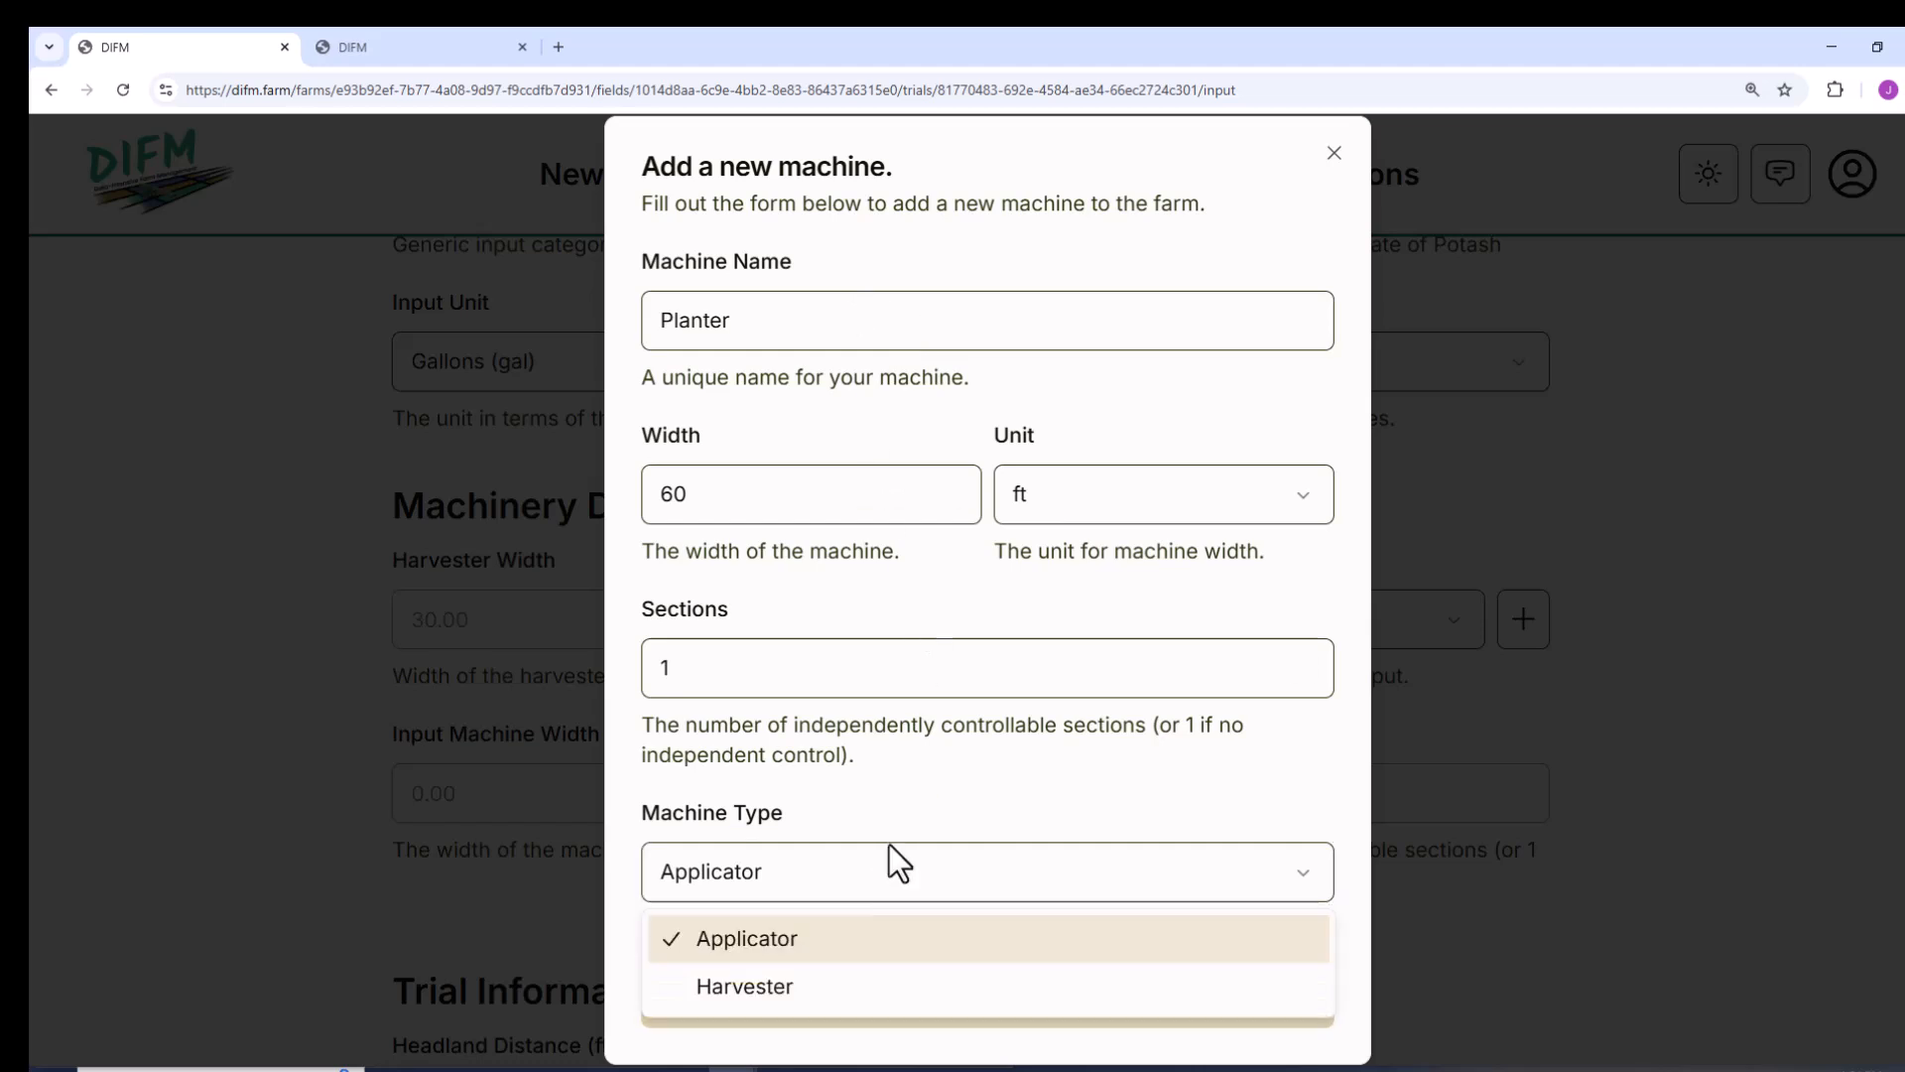
click(891, 865)
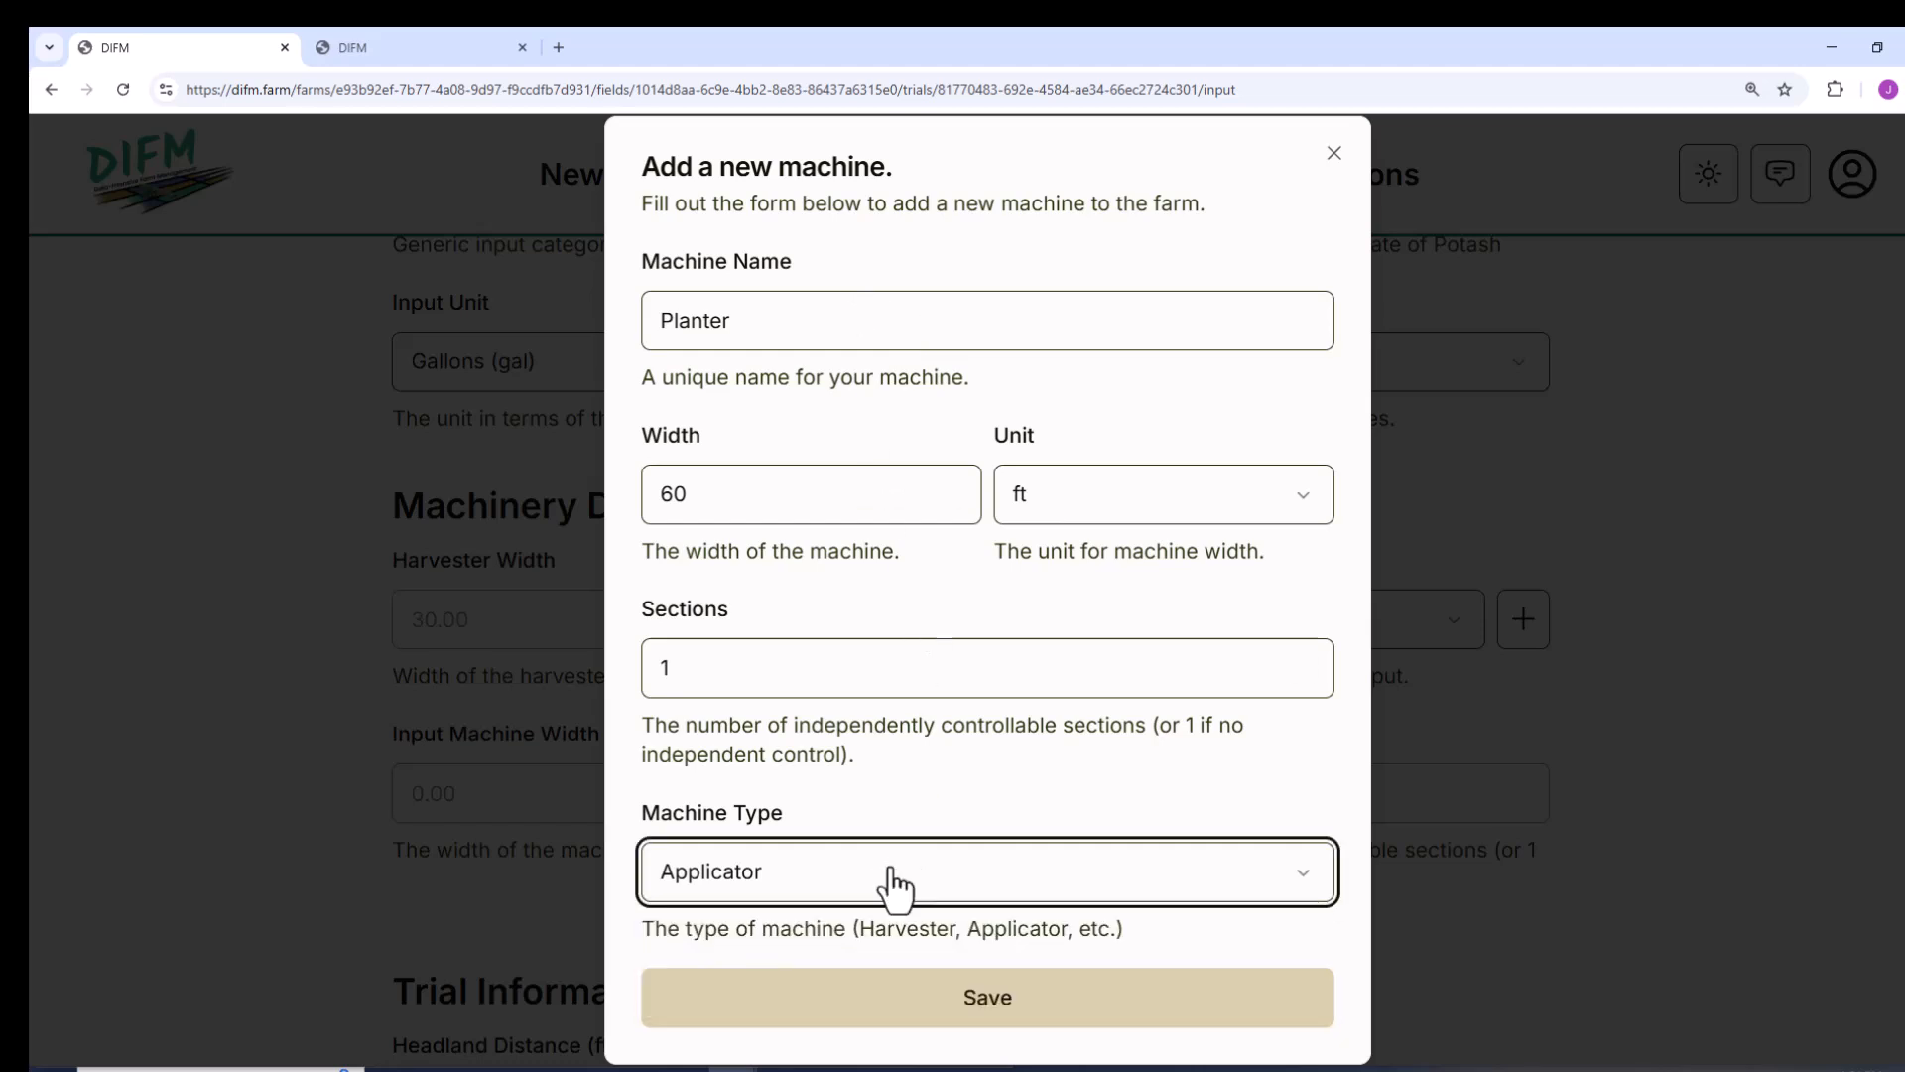
click(989, 1004)
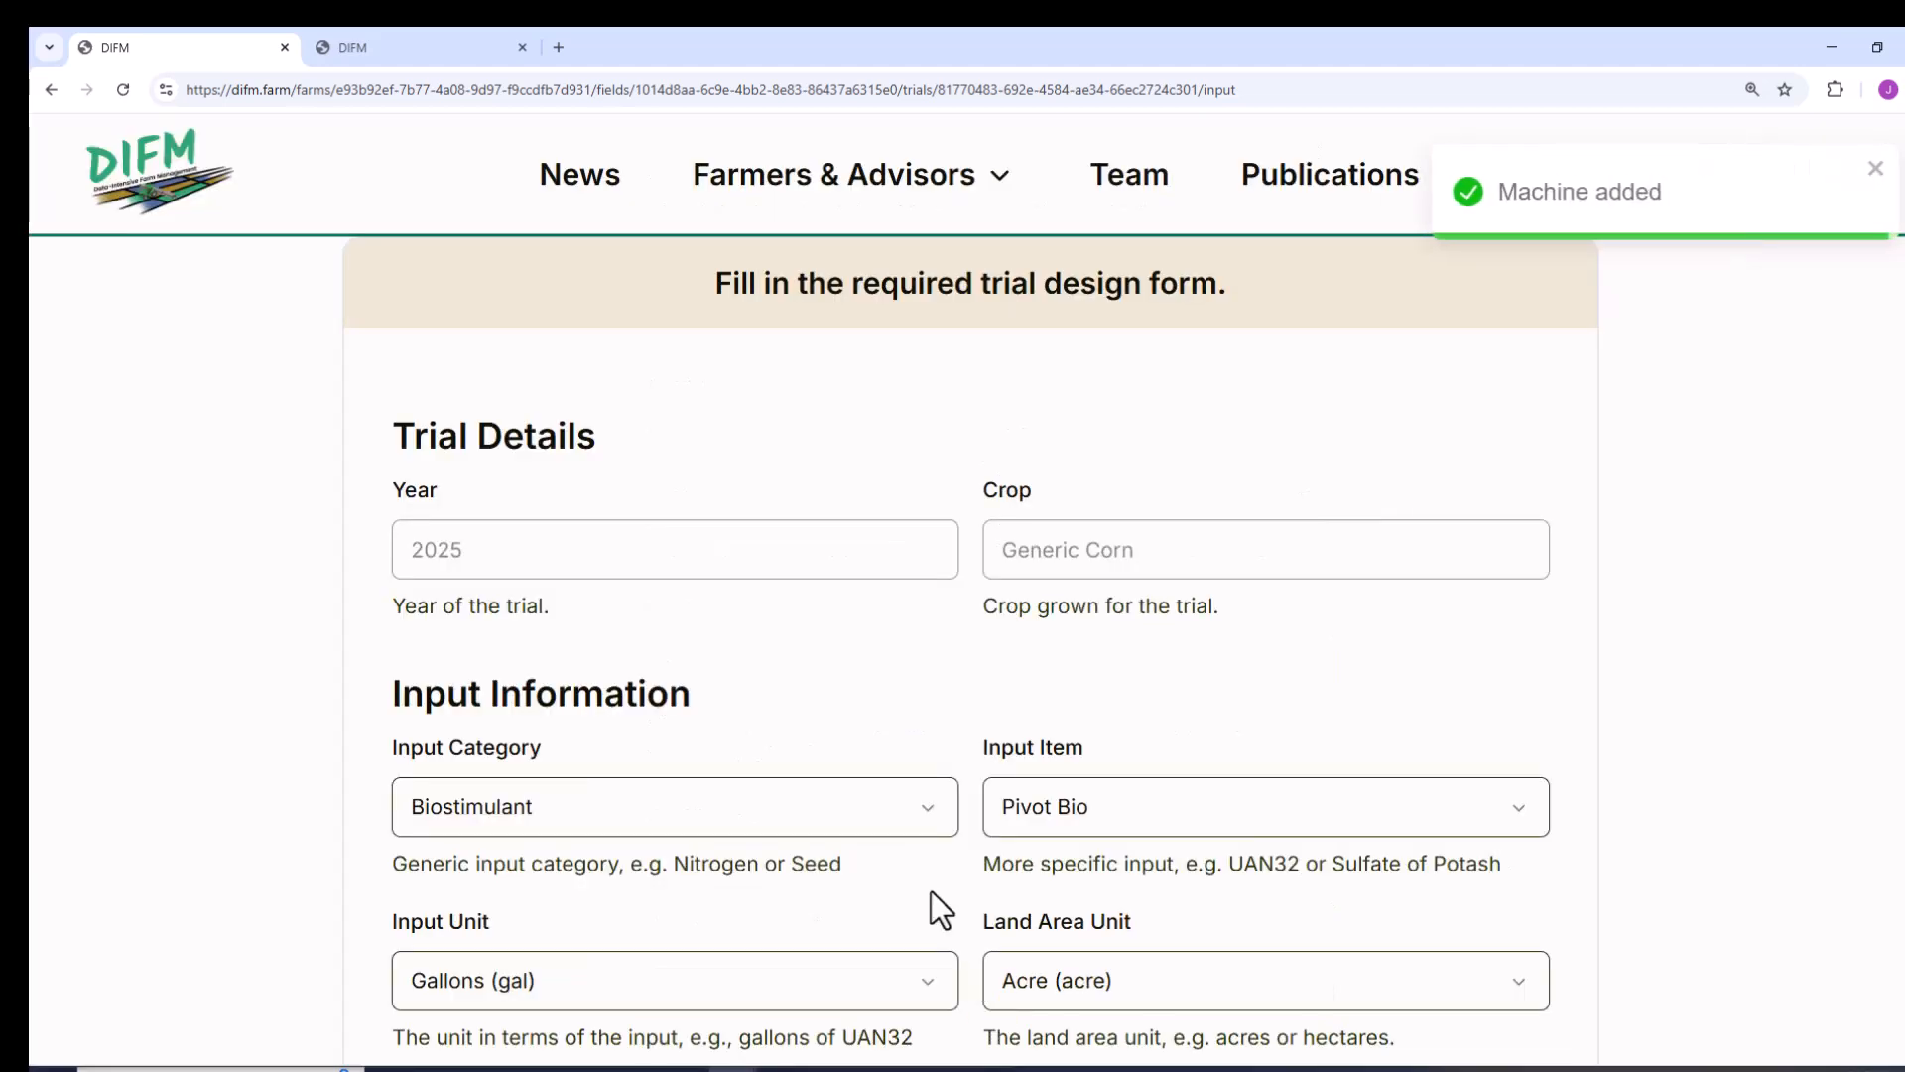
Choose Planter as the machine for the trial input in the machinery details
scroll(923, 705, down, 2)
scroll(924, 689, down, 5)
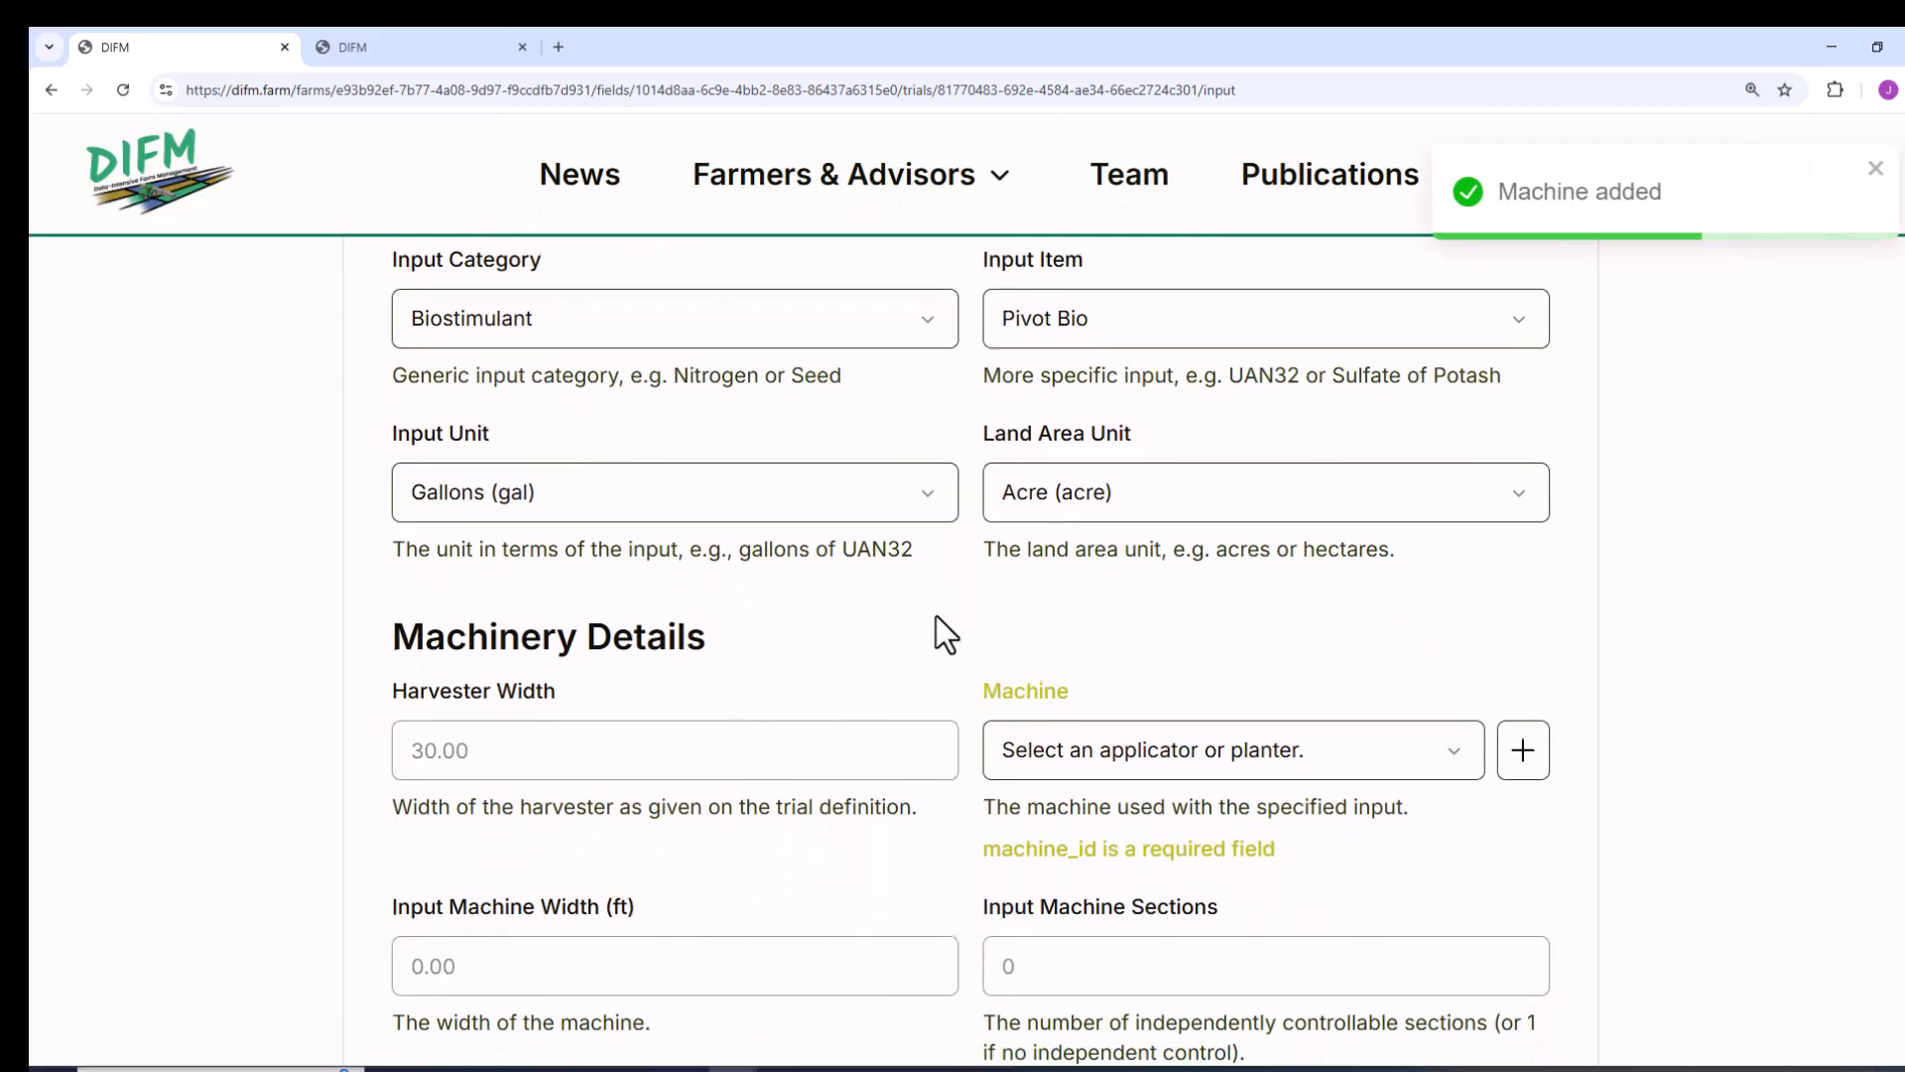
click(1454, 575)
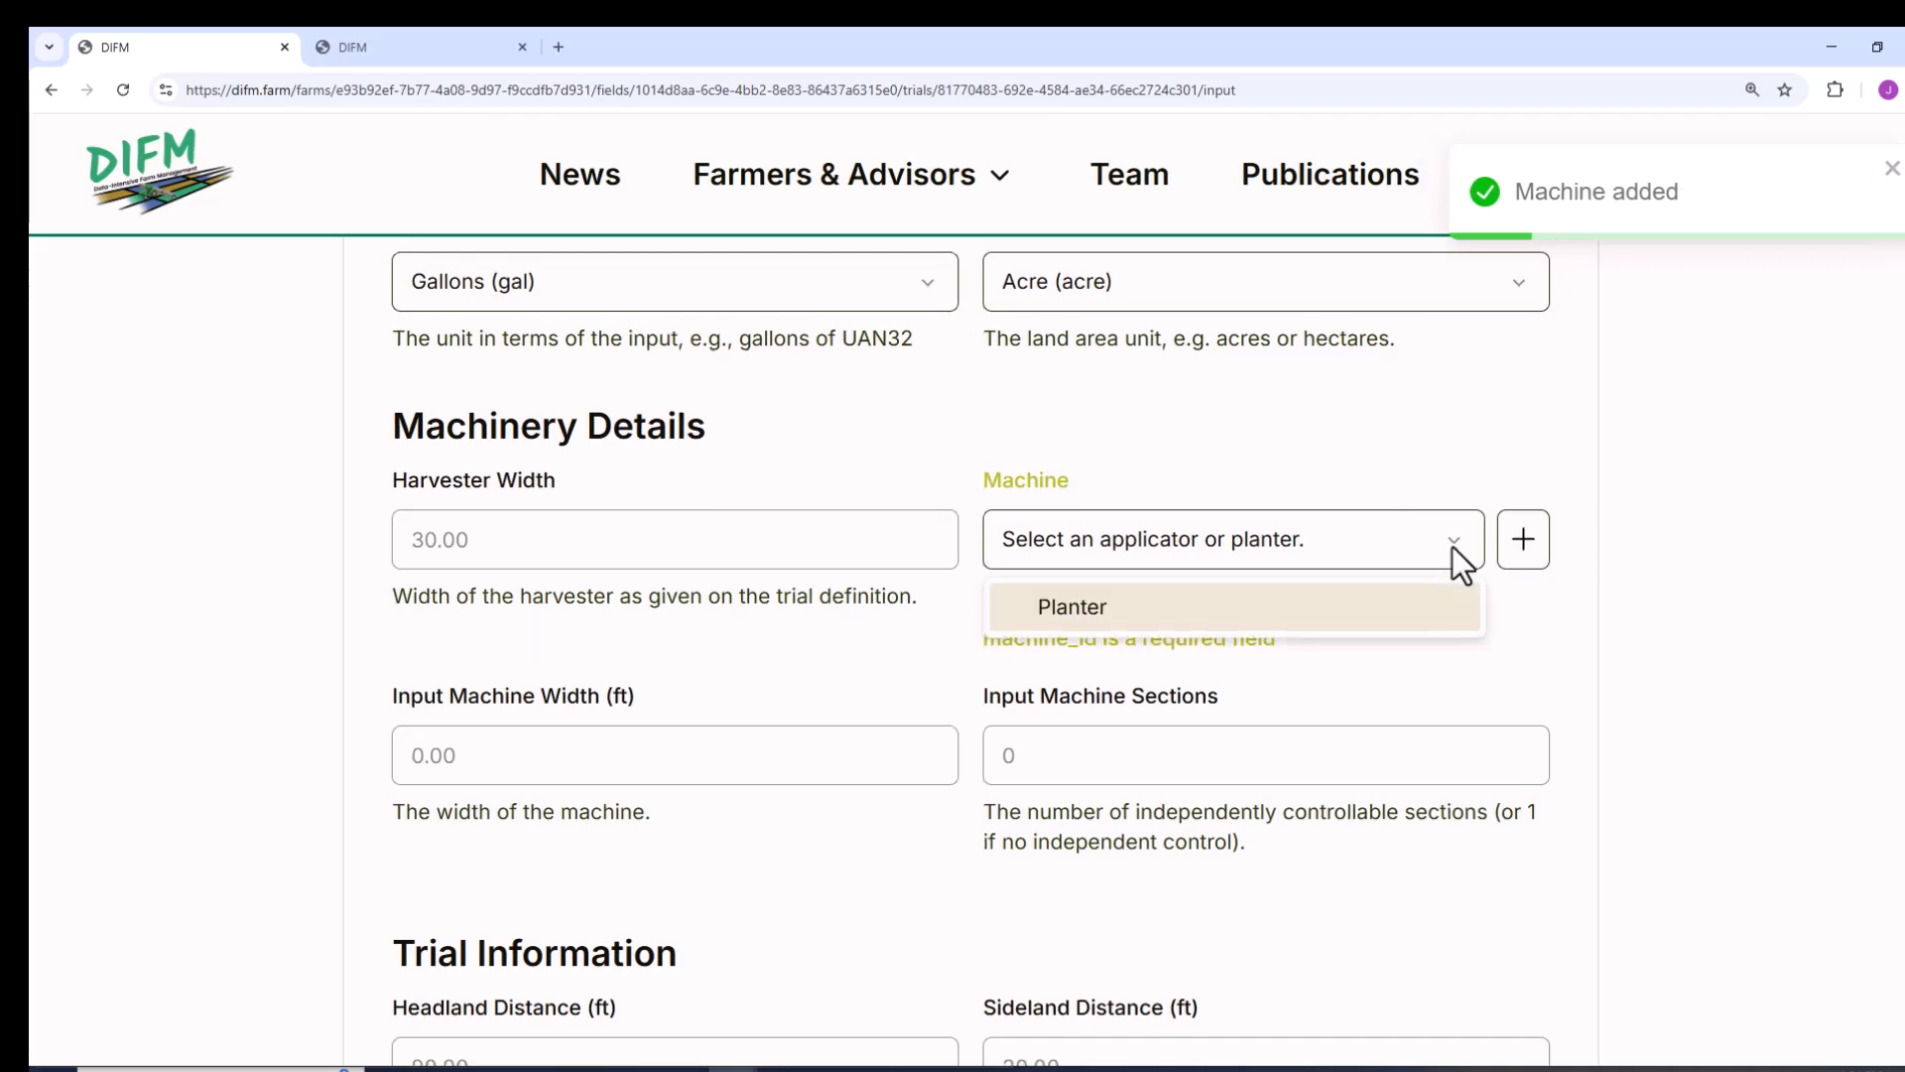
click(1194, 606)
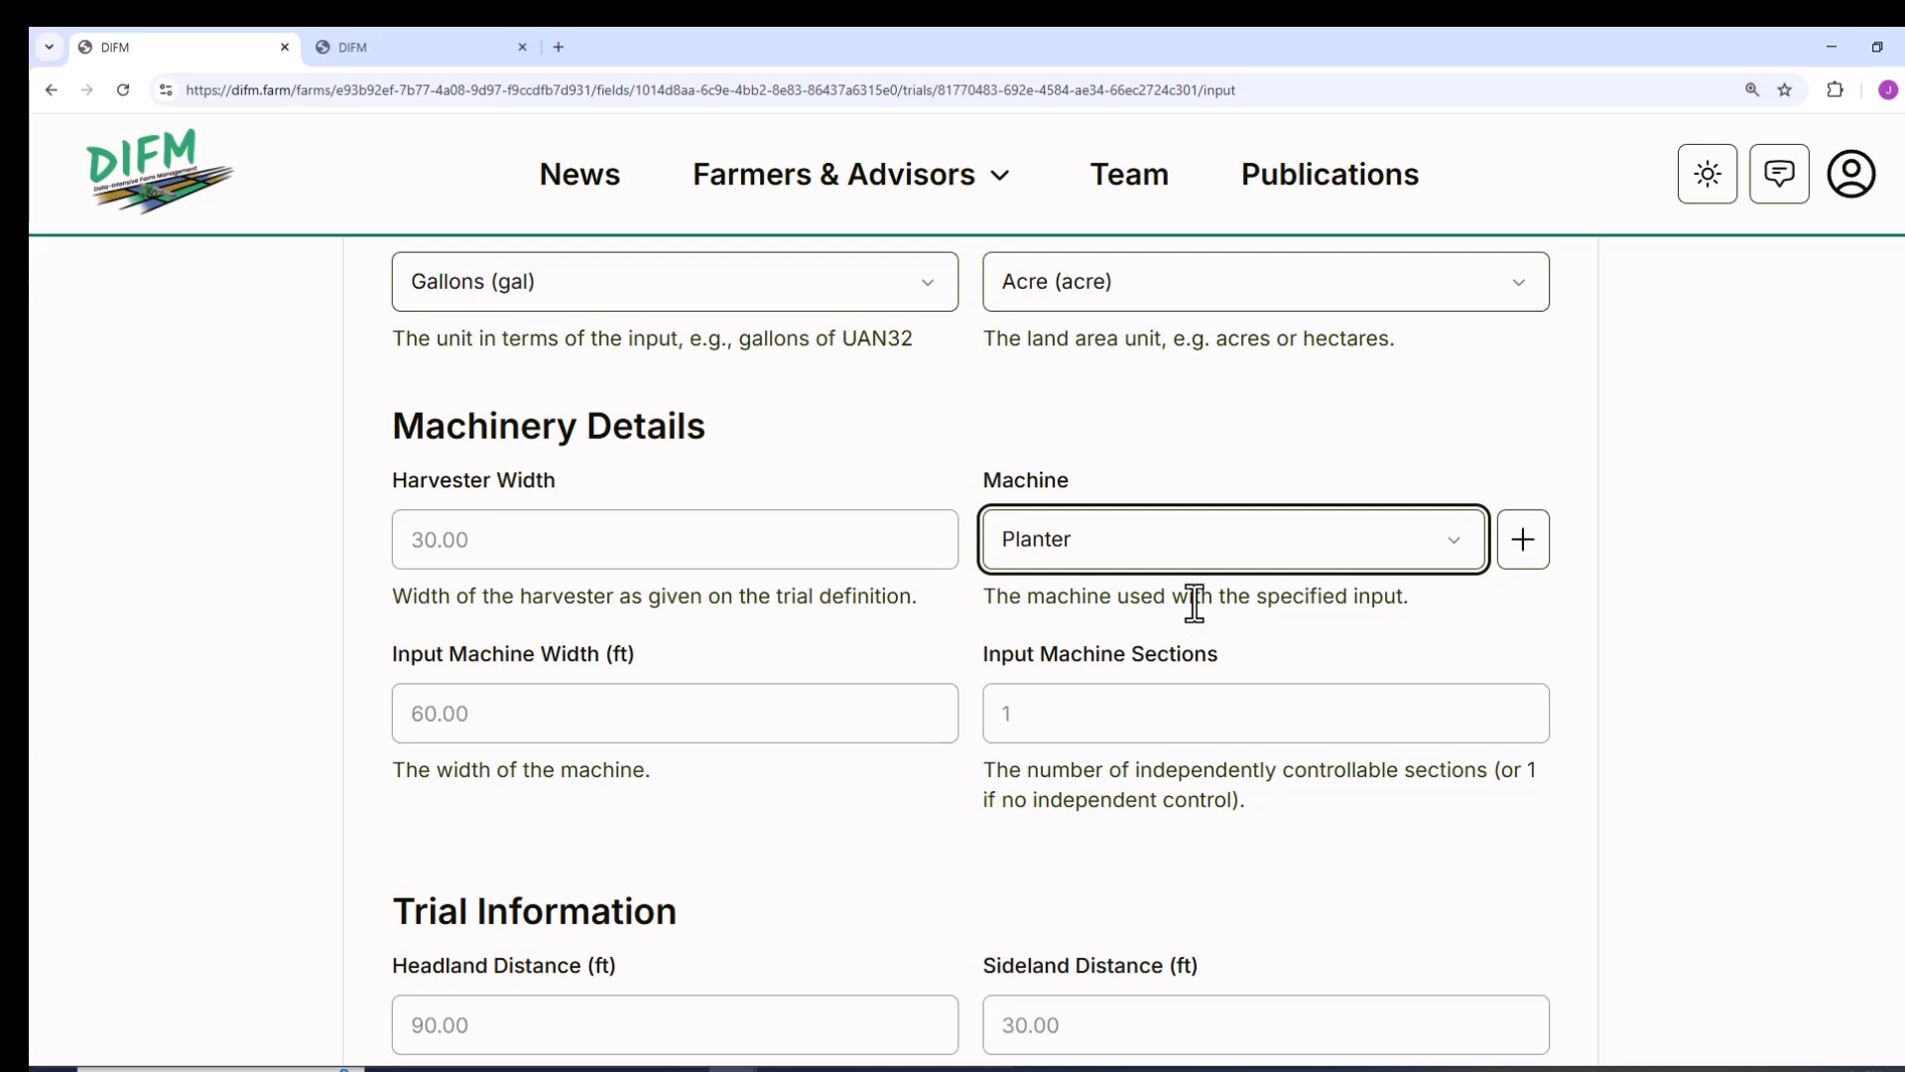
Keep the Checkerboard design type and set the input plot width to 60 ft in the trial information
scroll(1195, 600, down, 1)
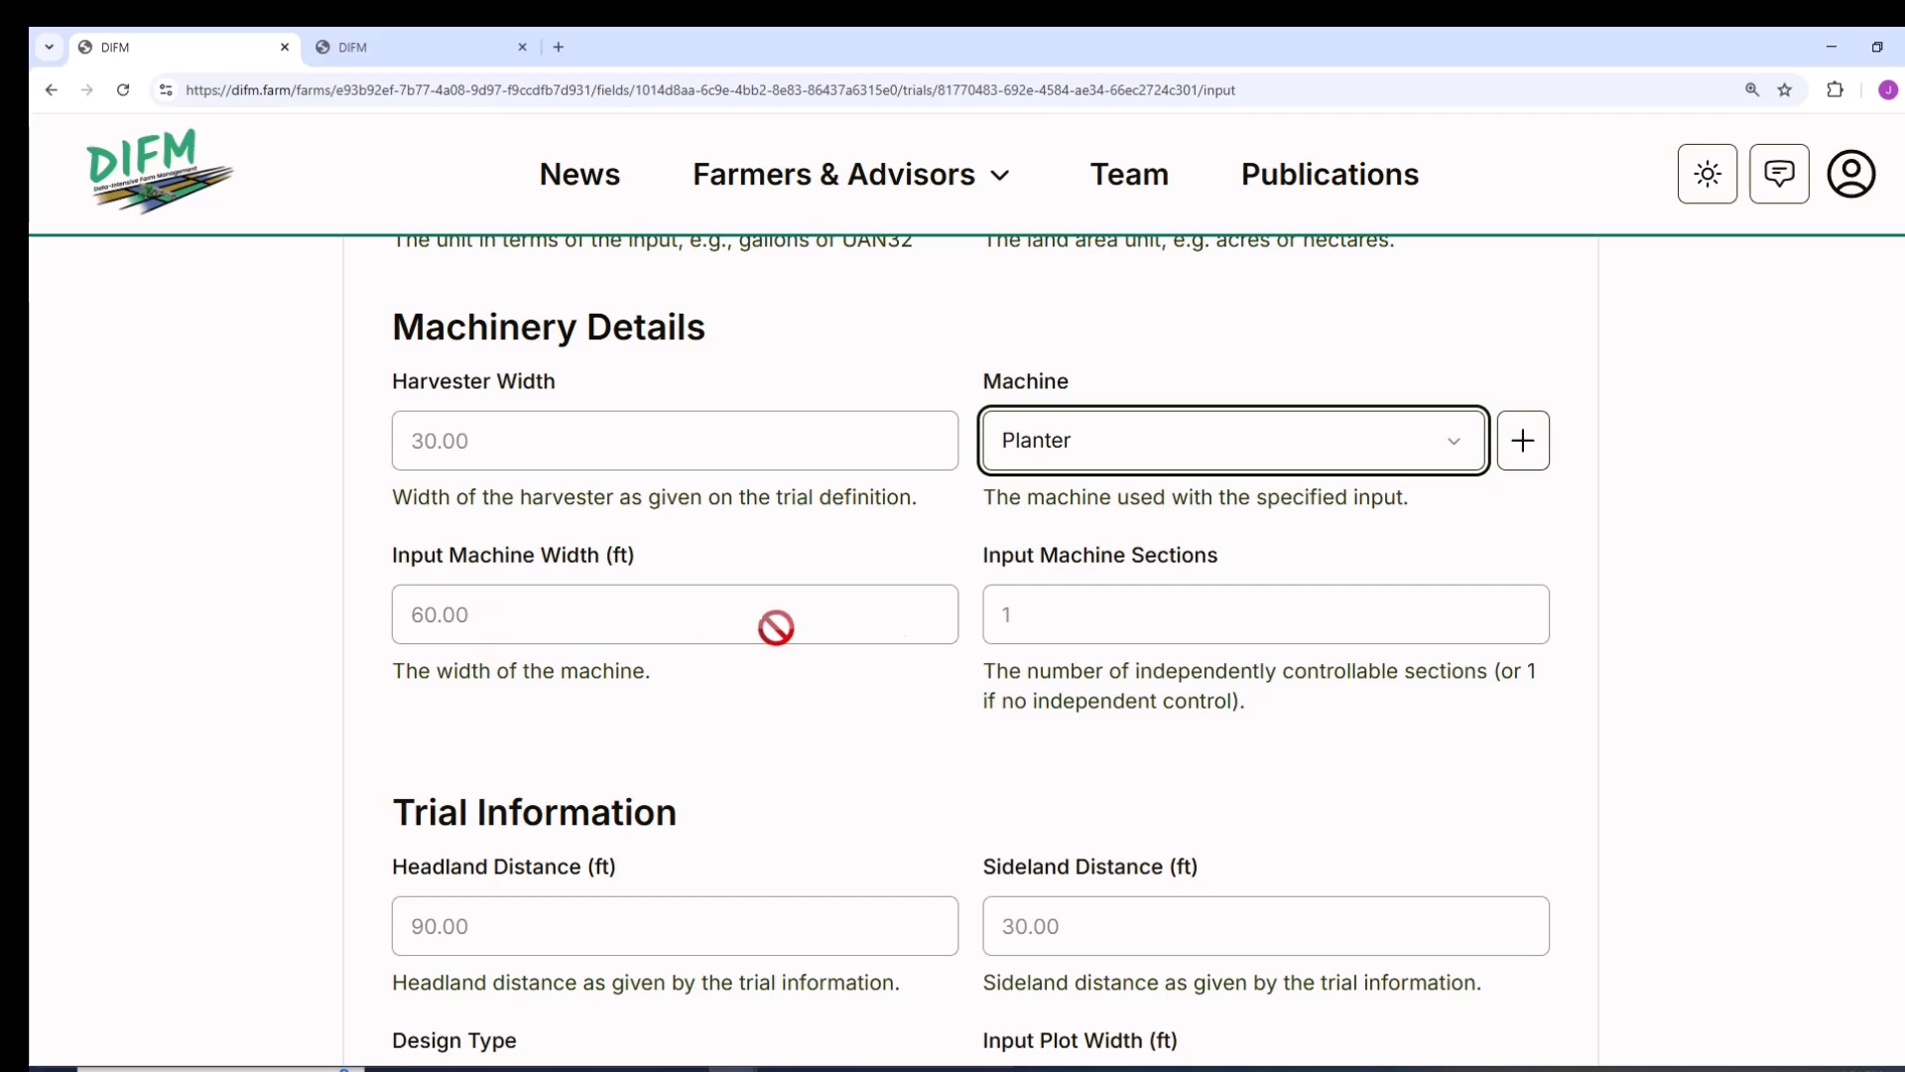
scroll(998, 635, down, 1)
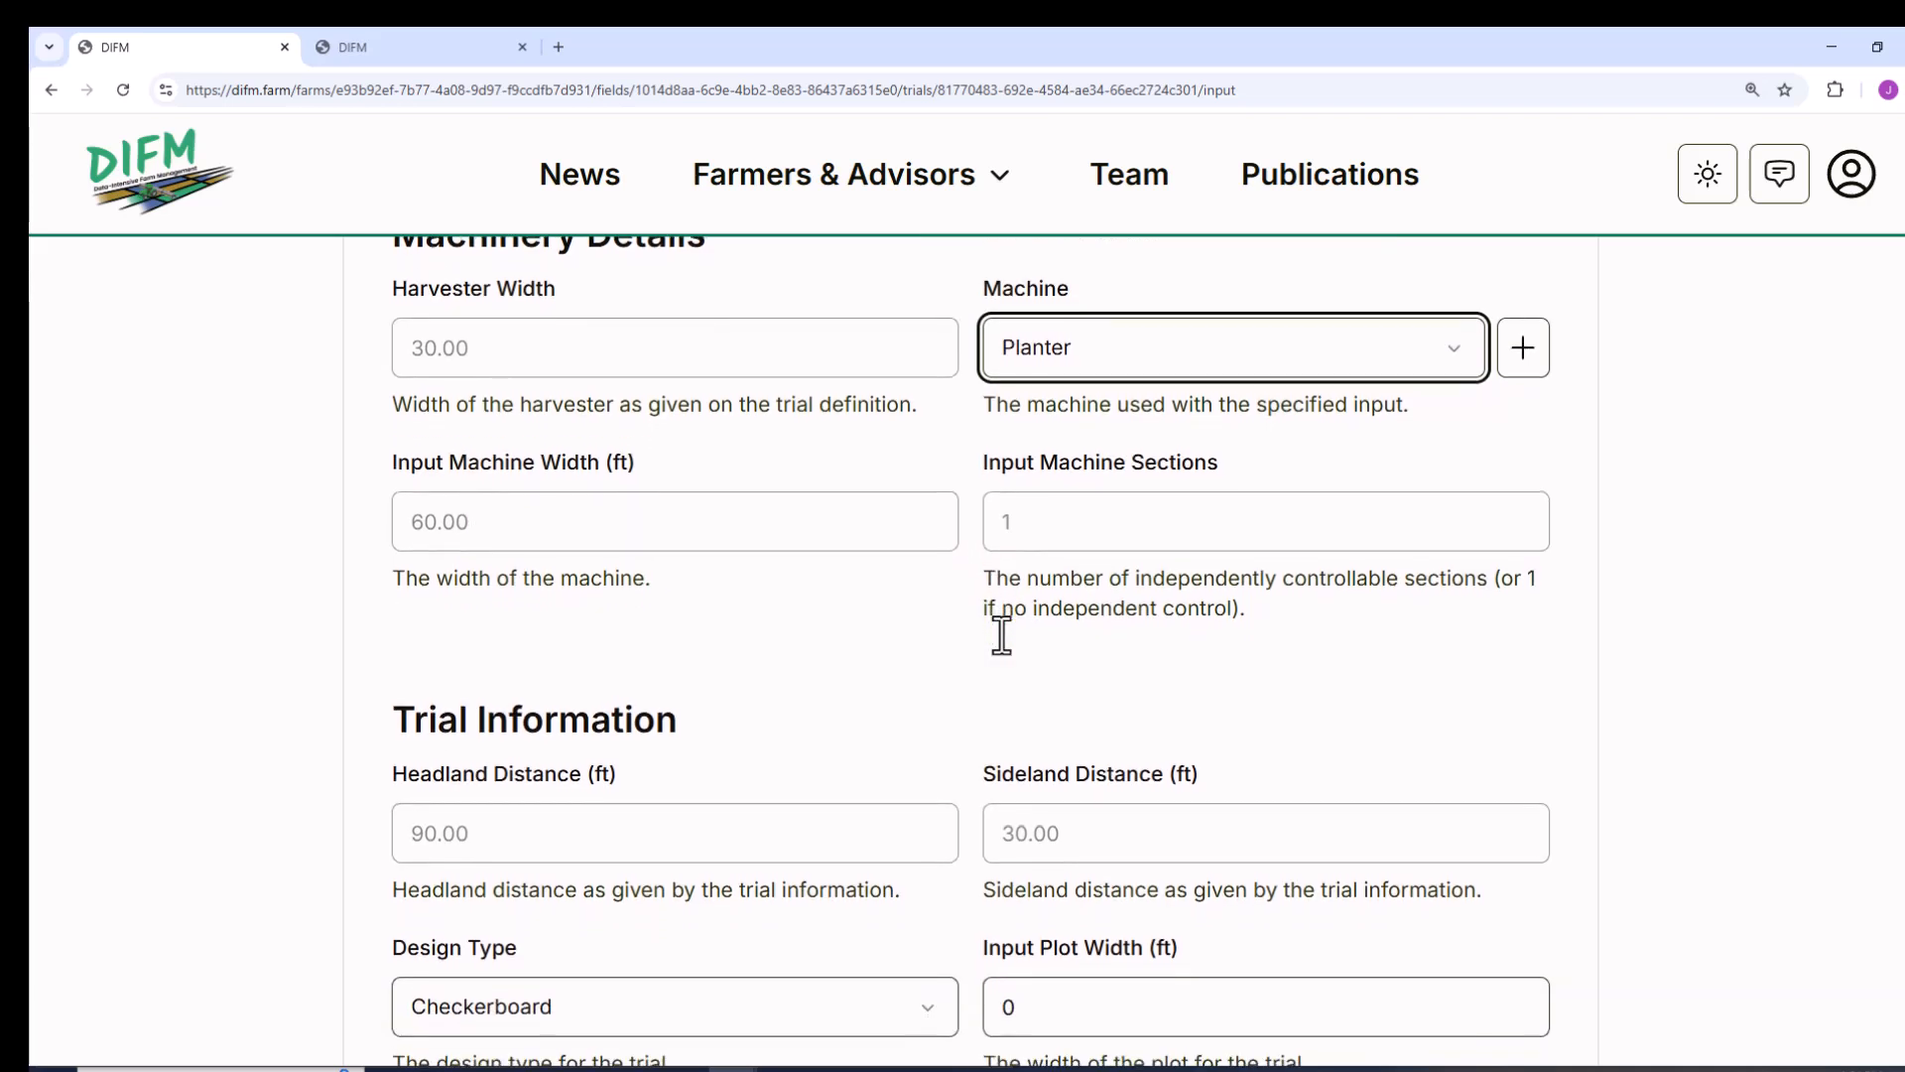
scroll(995, 631, down, 4)
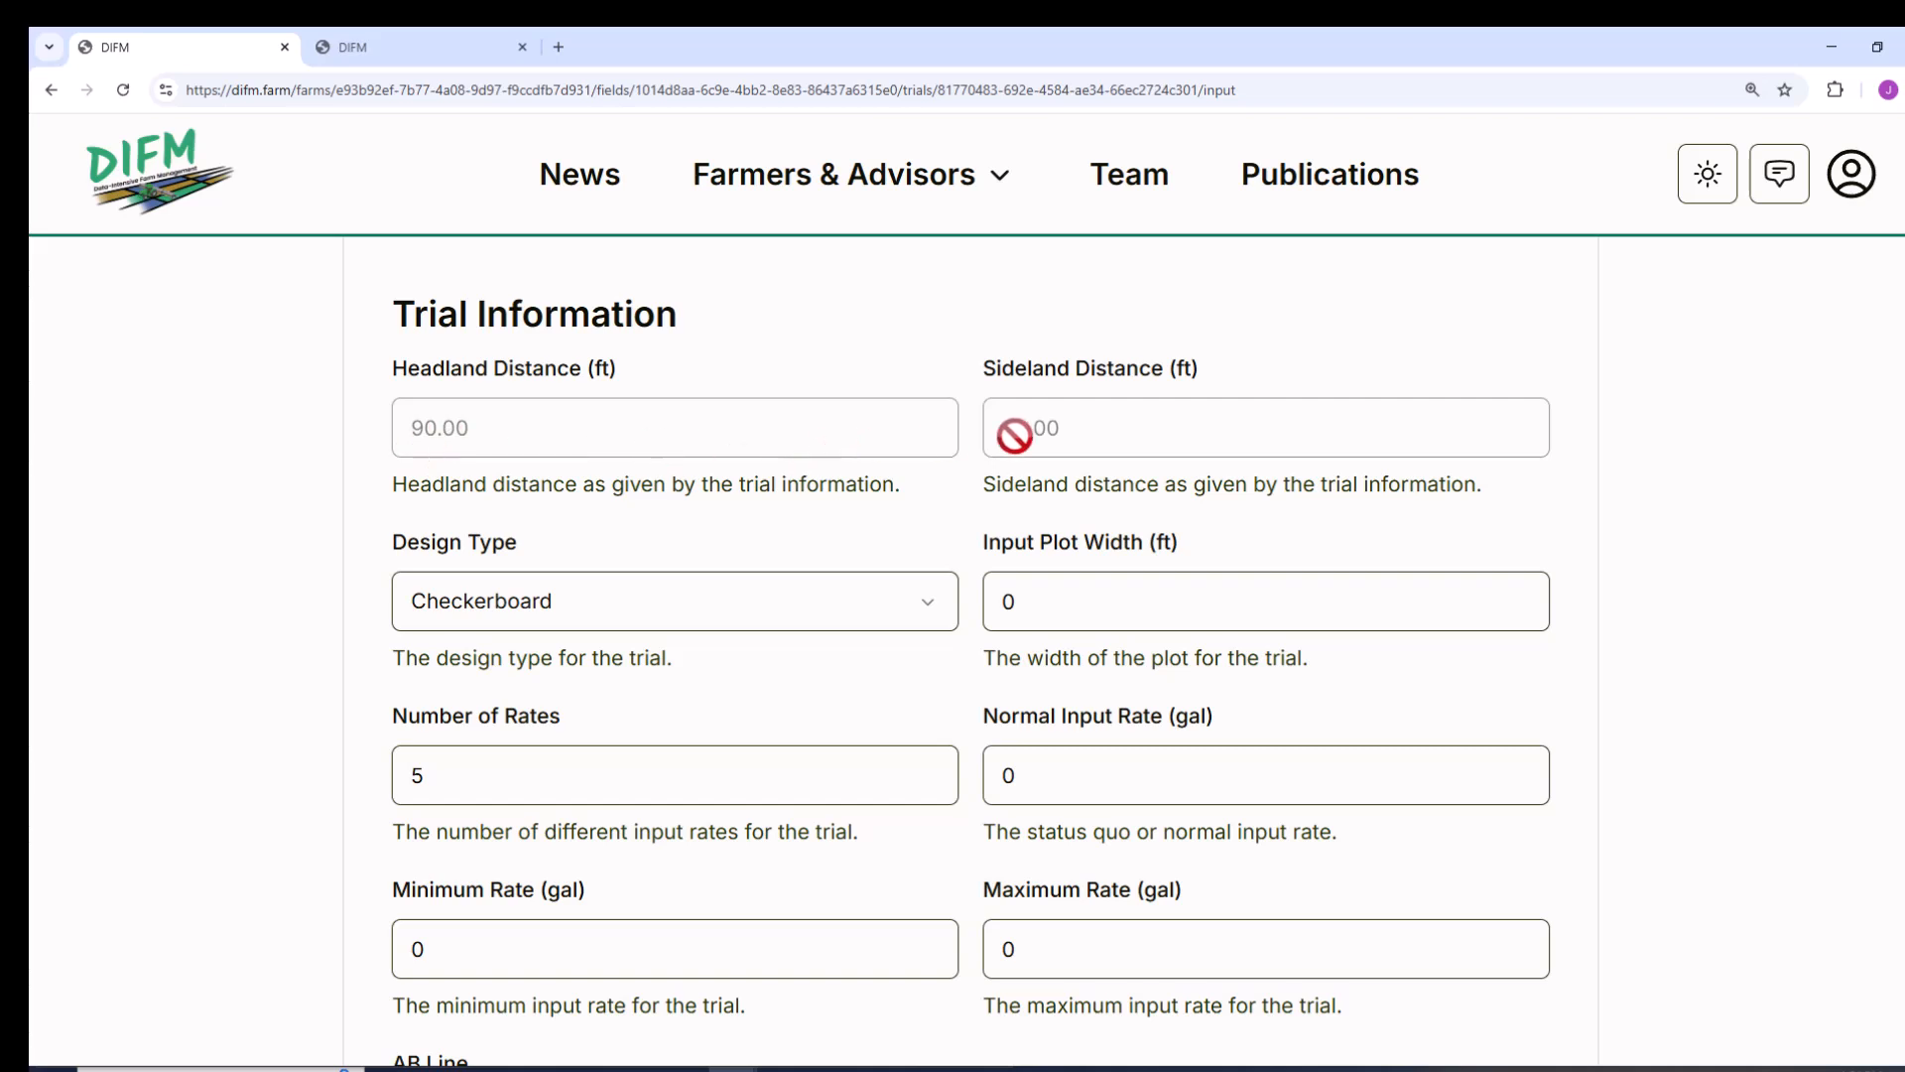
click(794, 595)
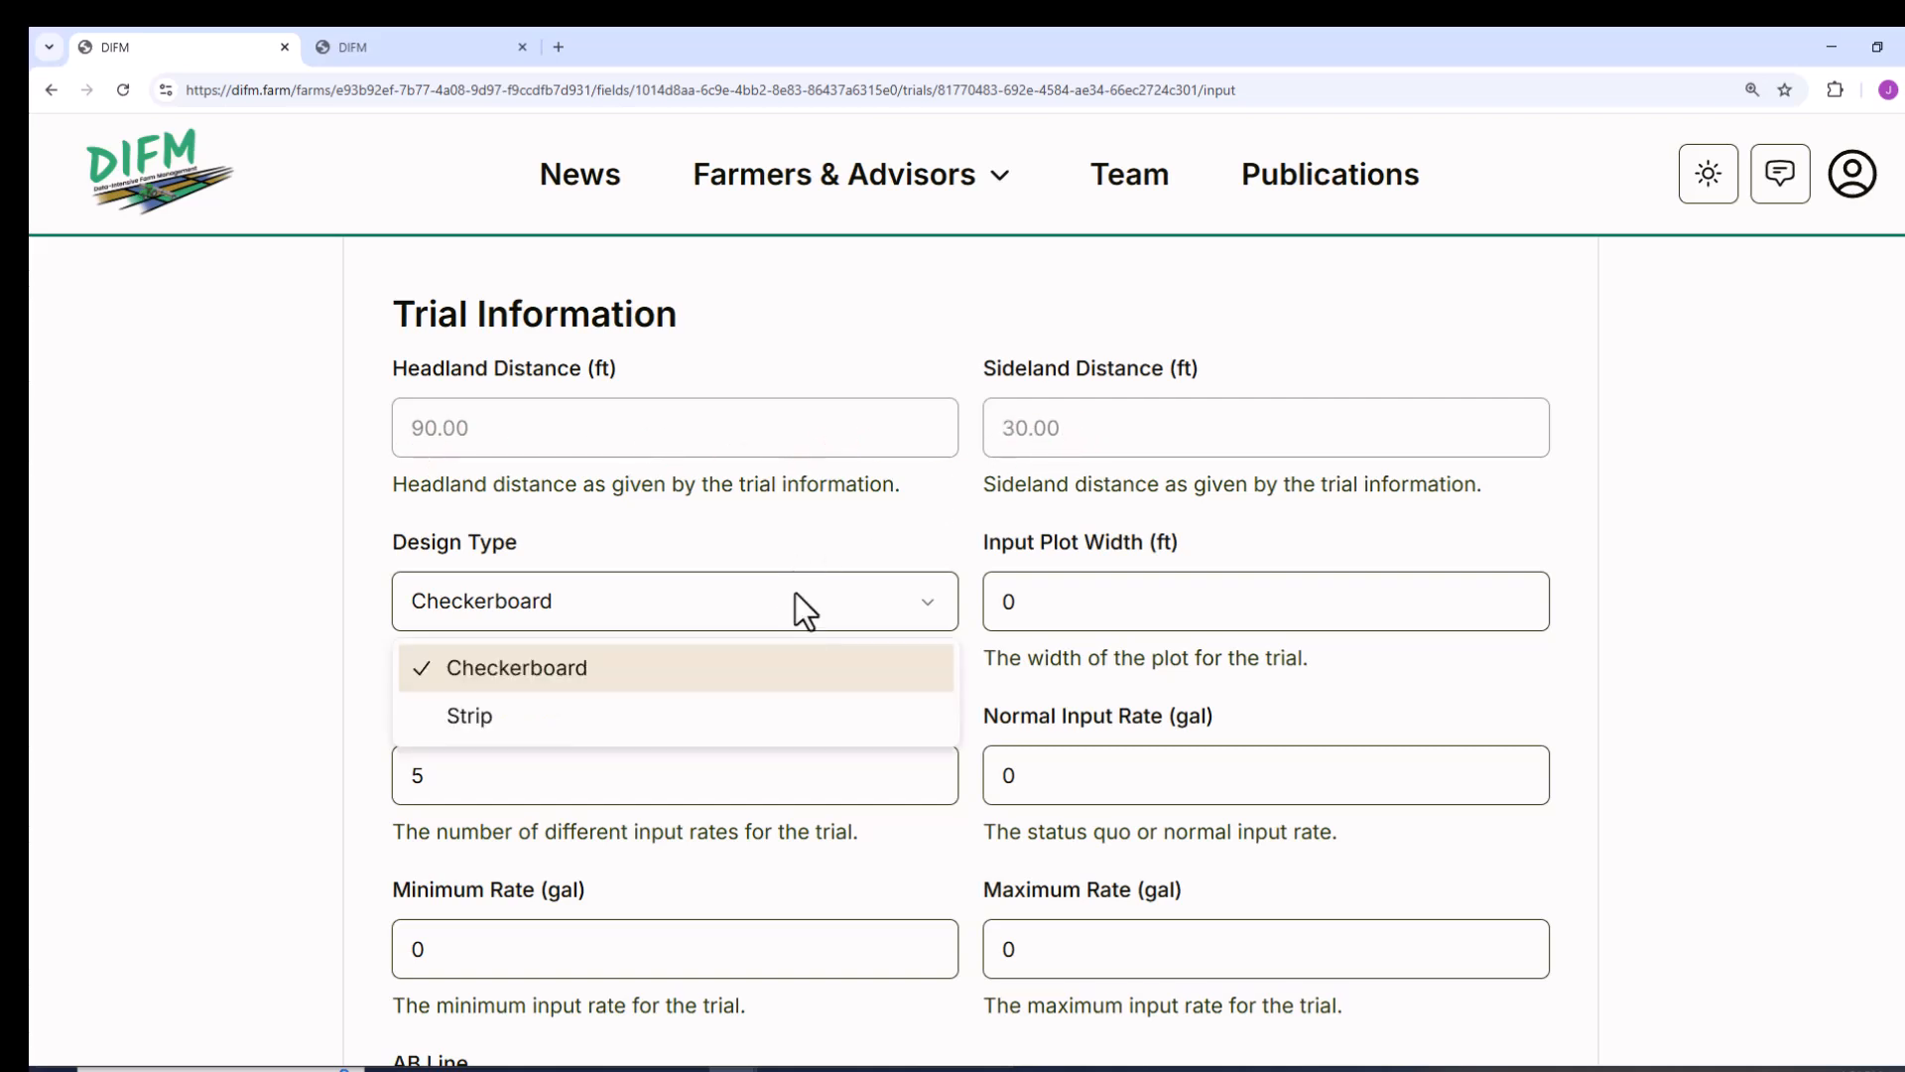
click(812, 535)
click(1016, 603)
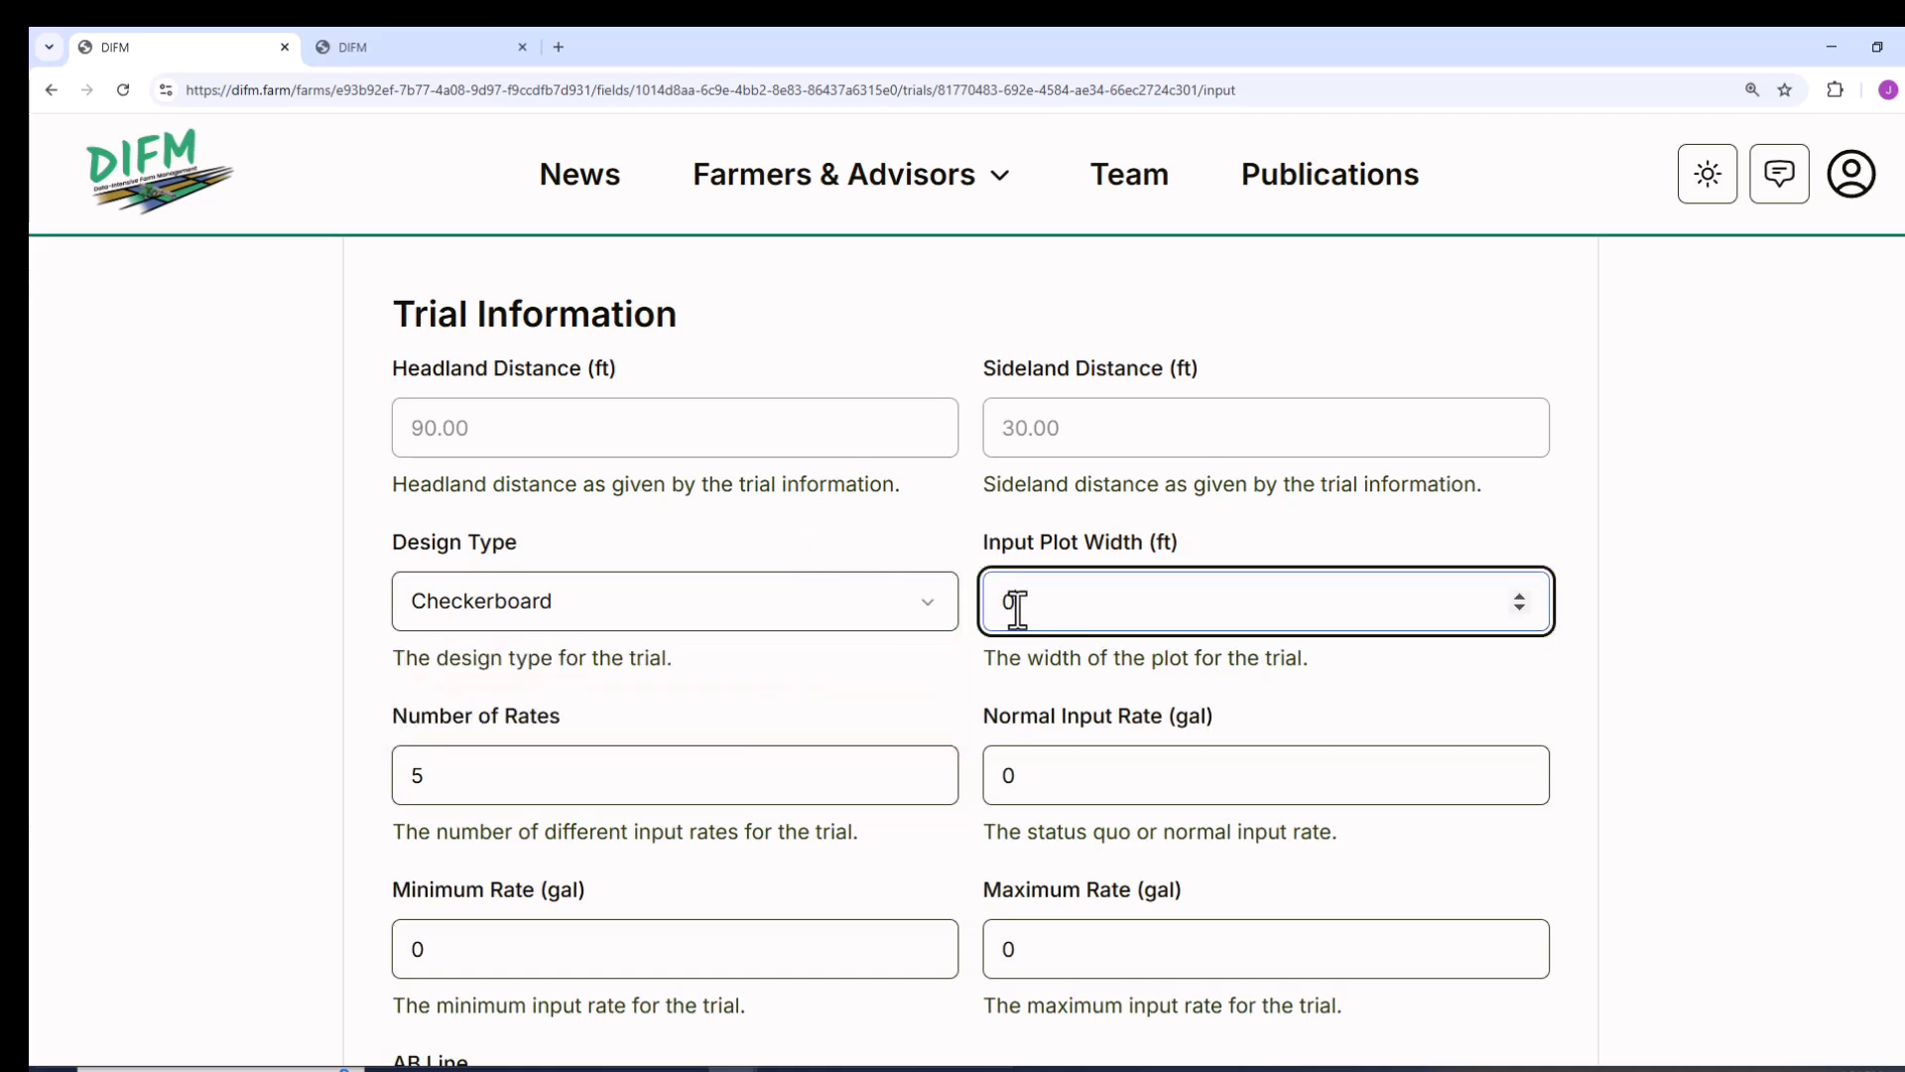
key(BackSpace)
text(60)
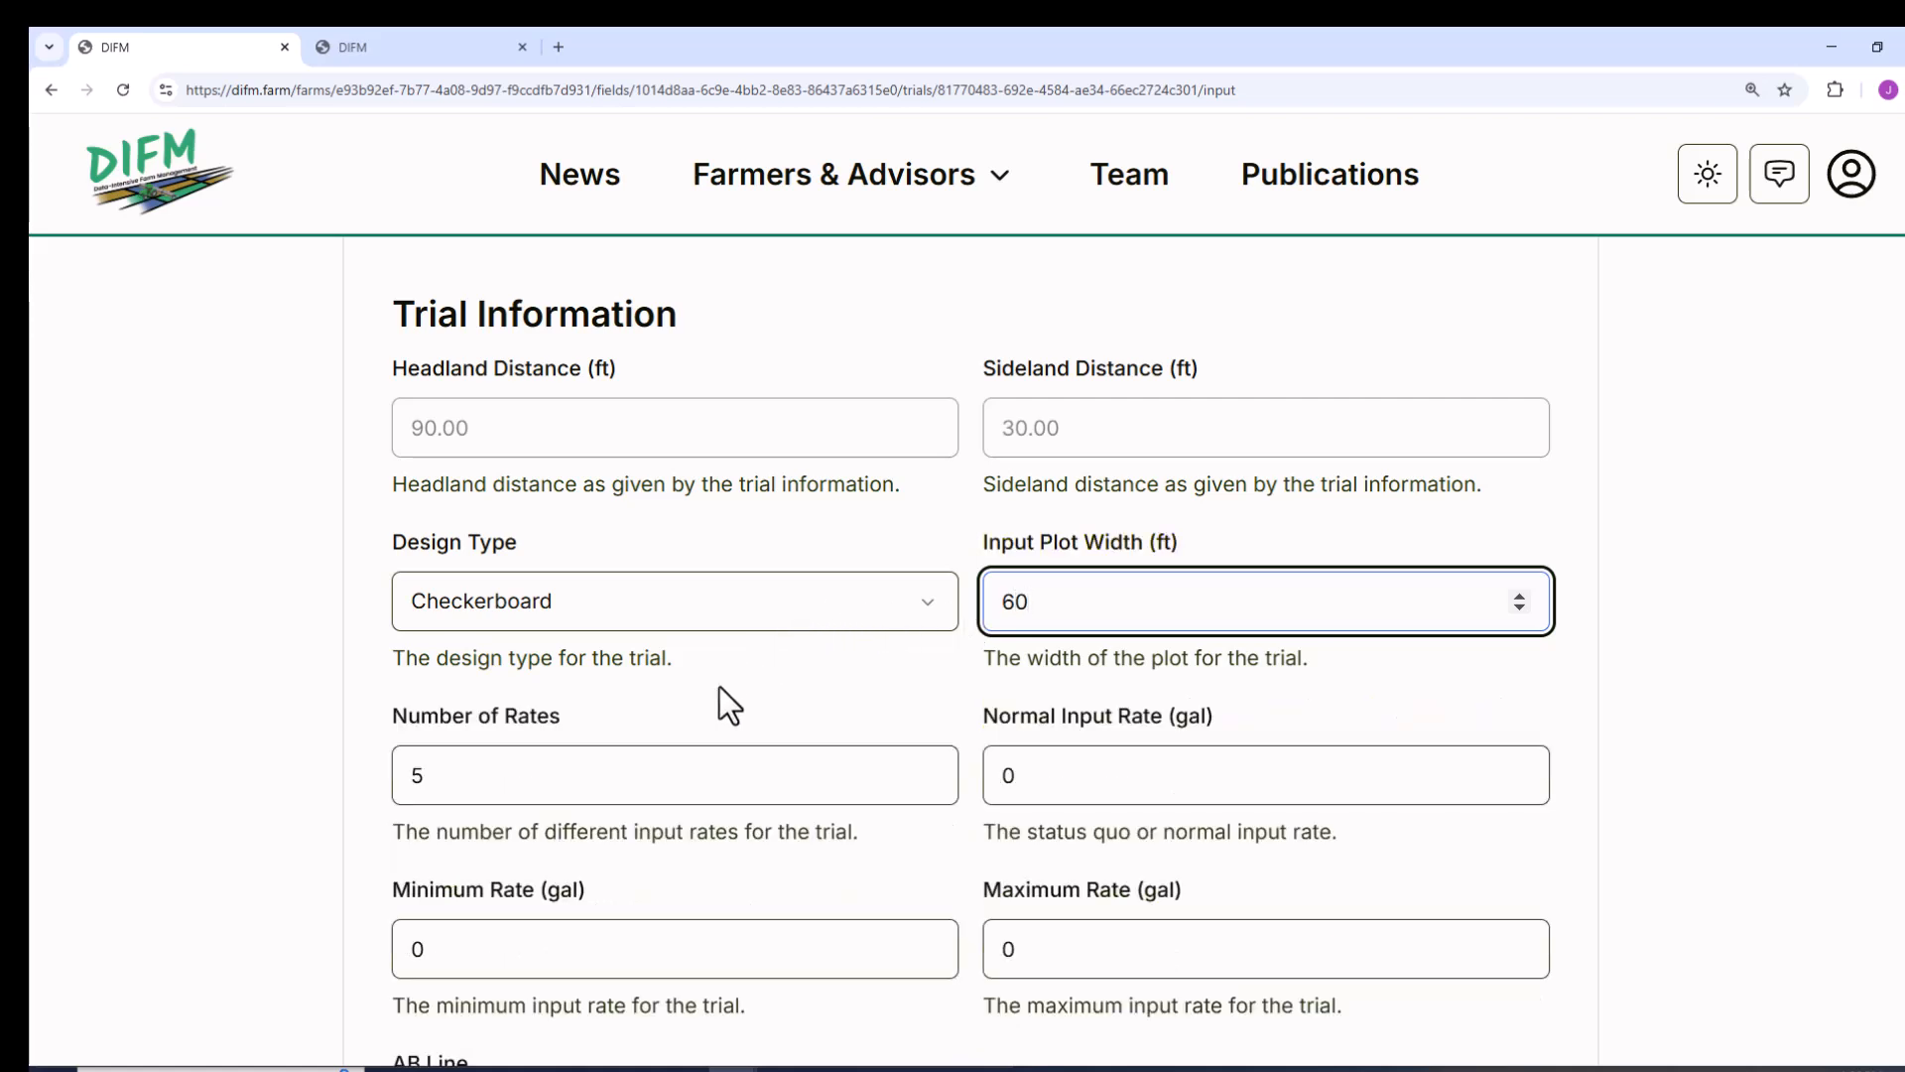
Set 2 input rates, with a normal and minimum rate of 0 gal and a maximum rate of 20 gal
scroll(718, 687, down, 2)
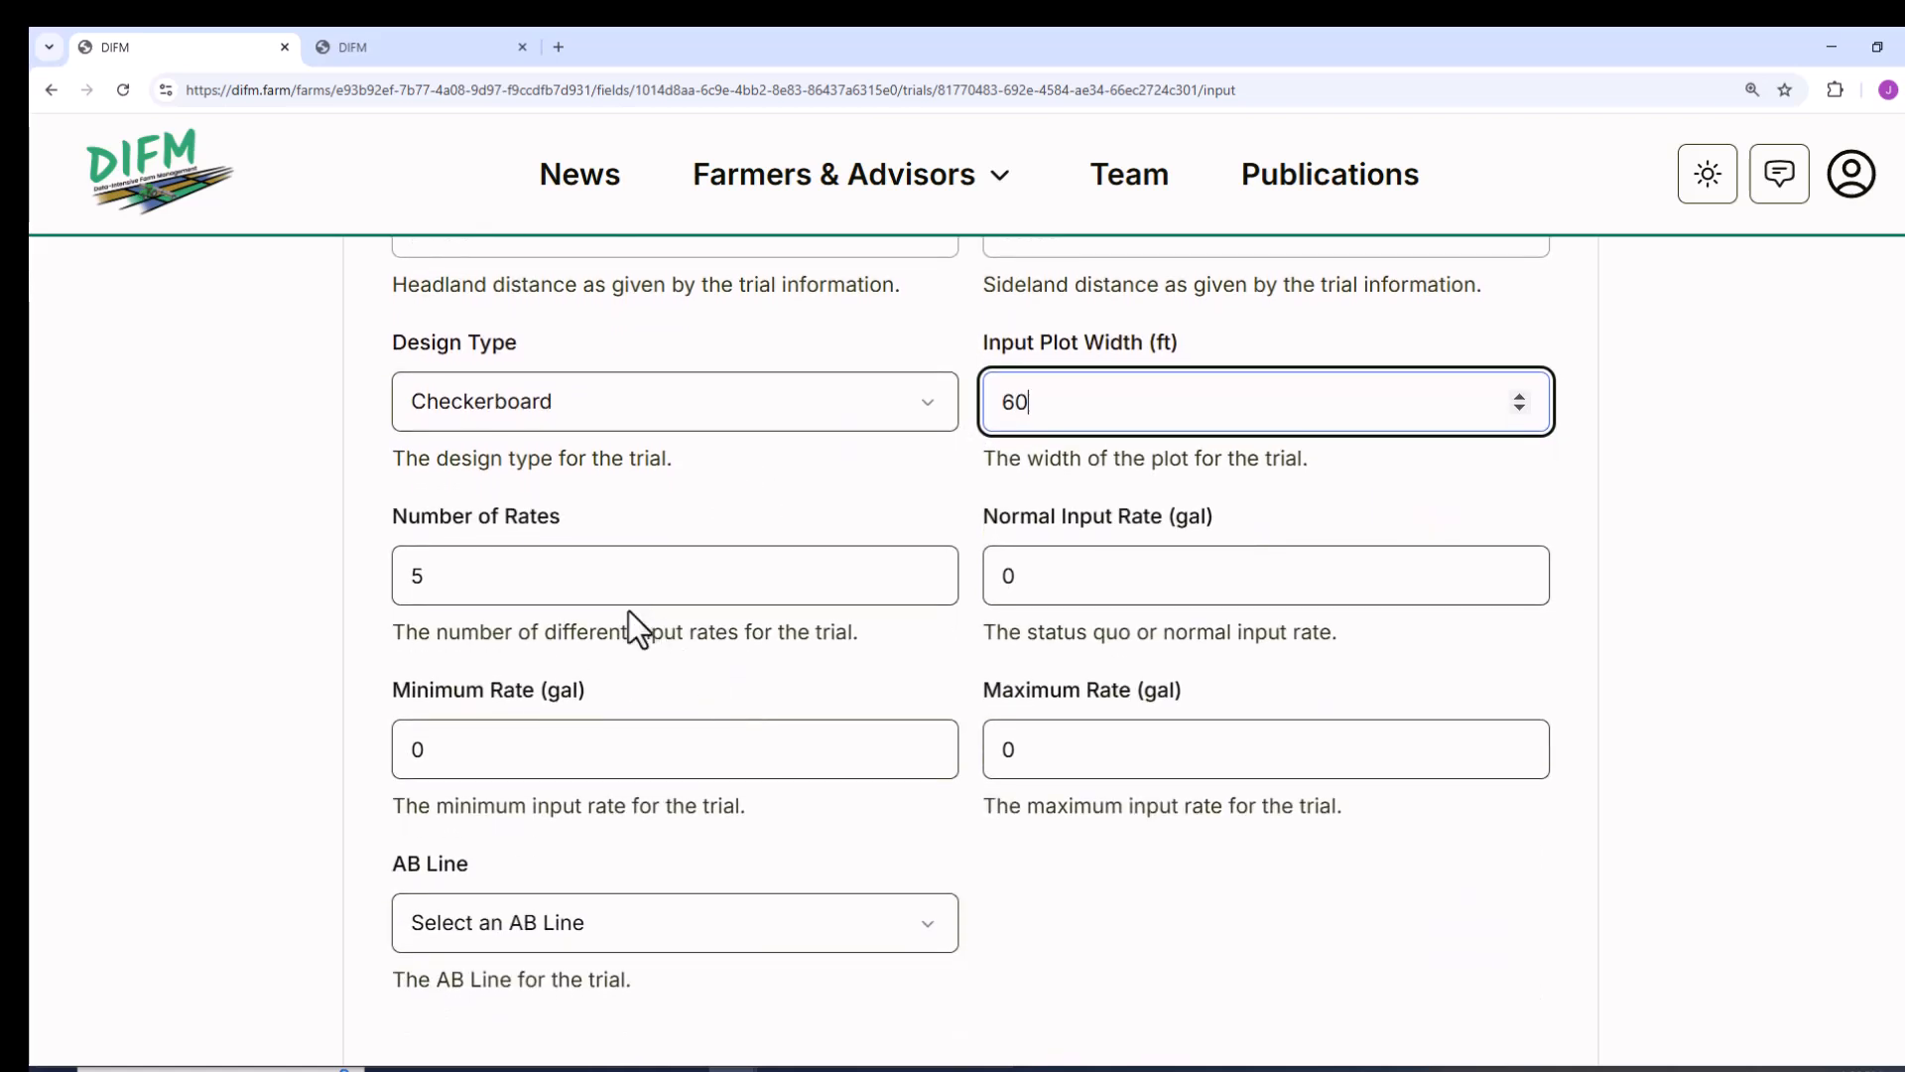
click(466, 574)
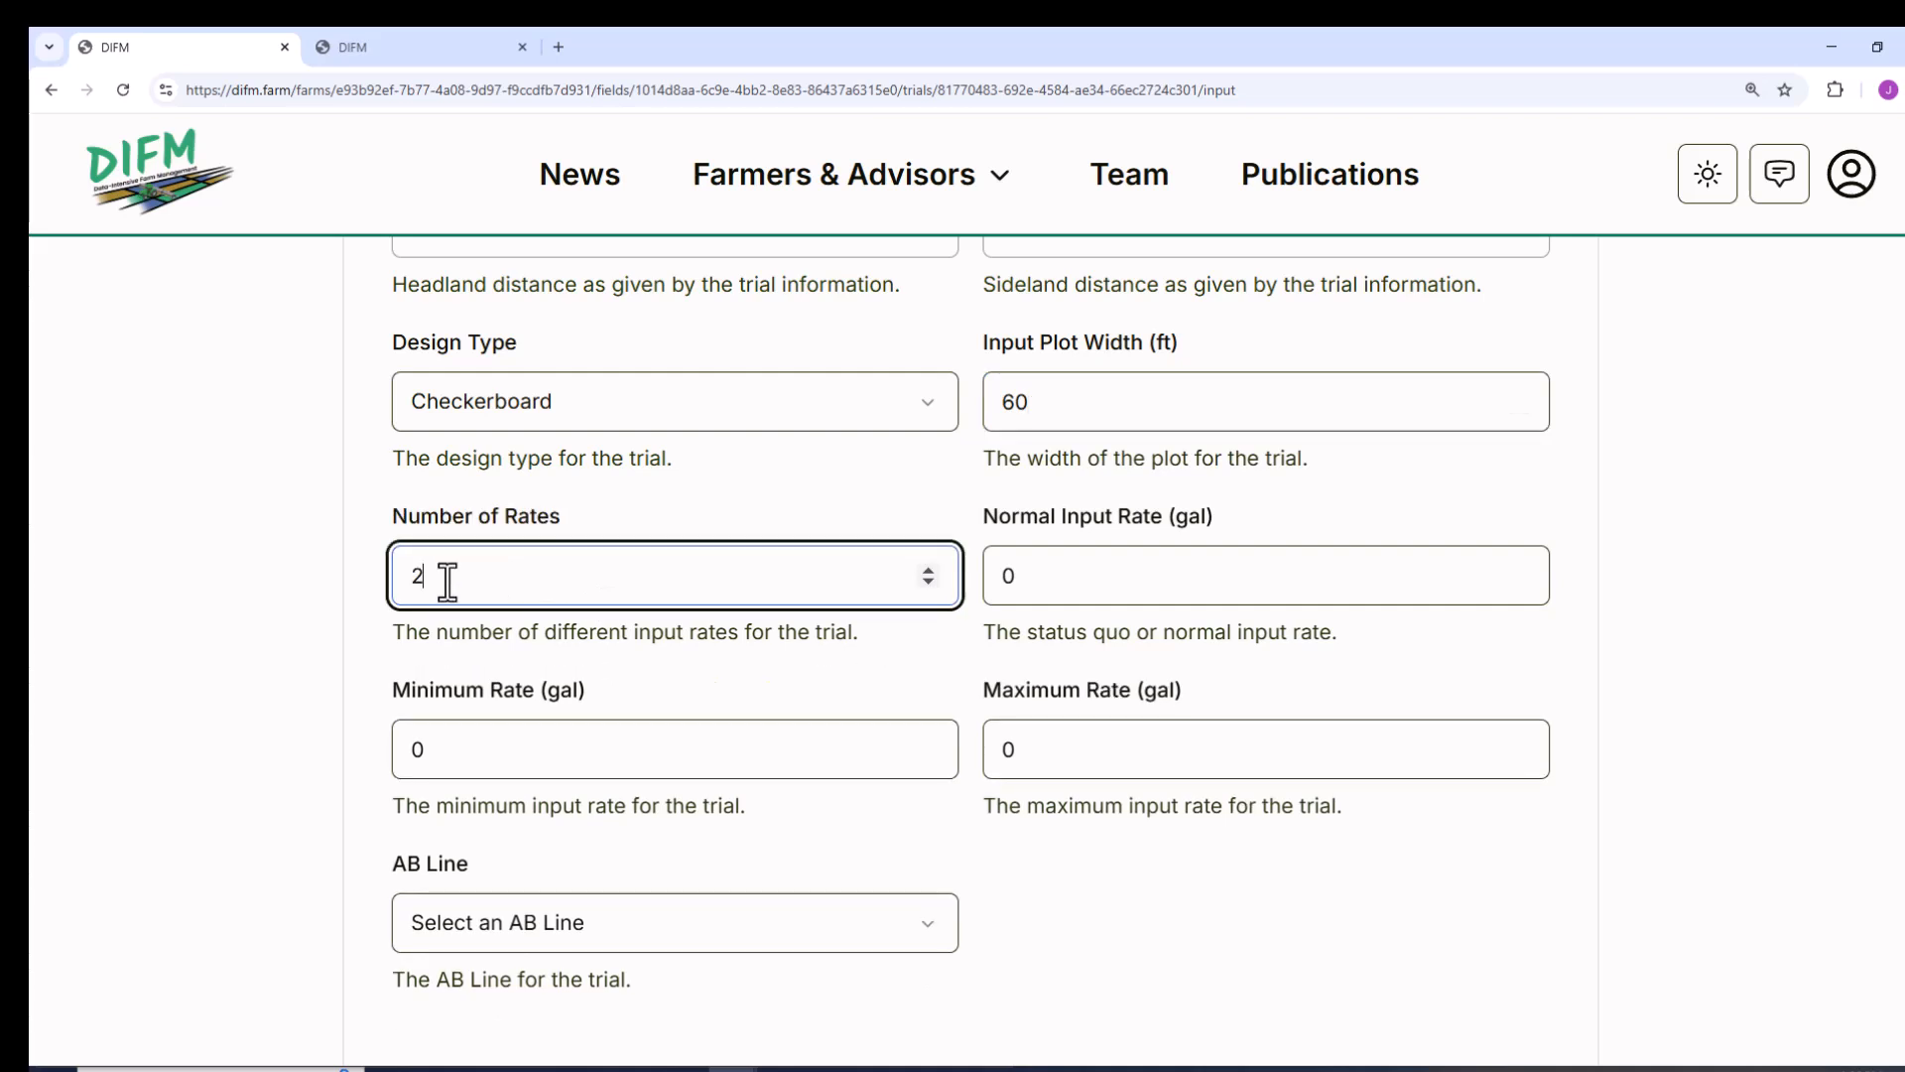
click(1020, 576)
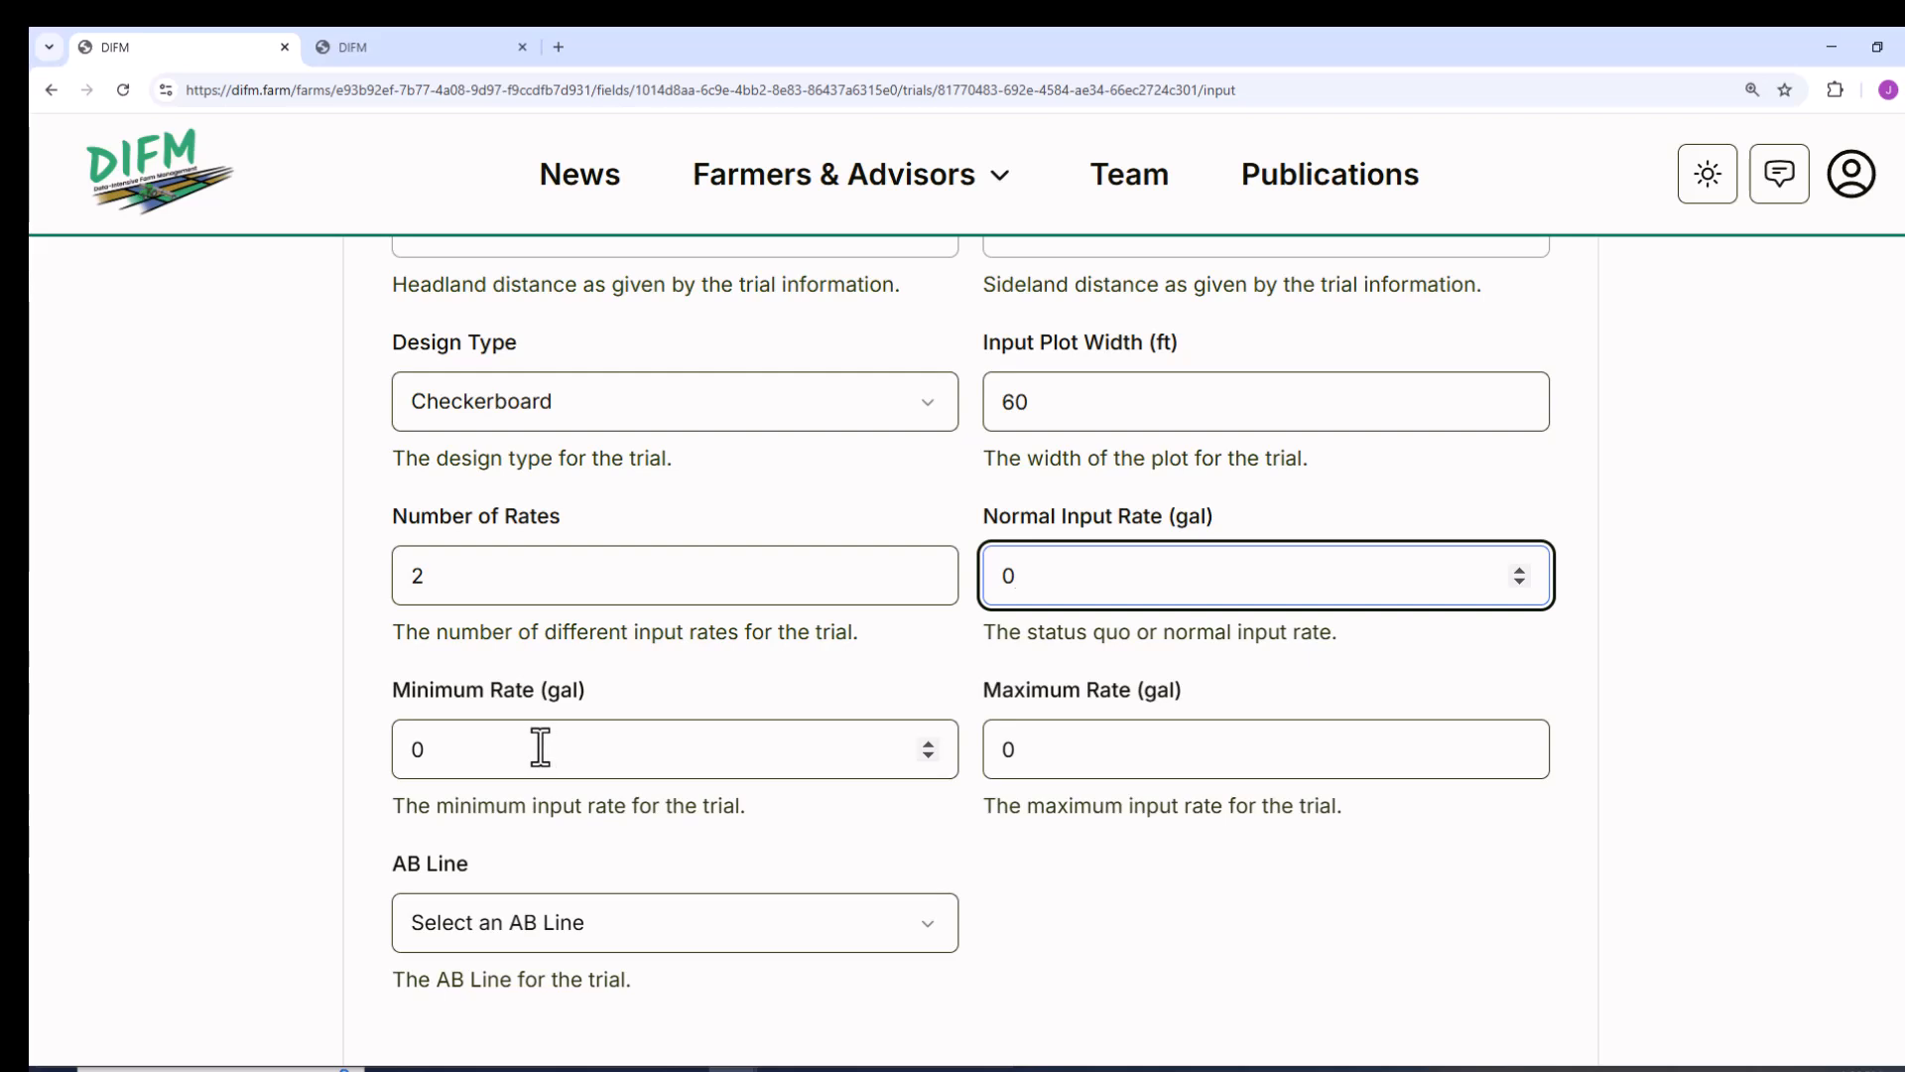
click(441, 754)
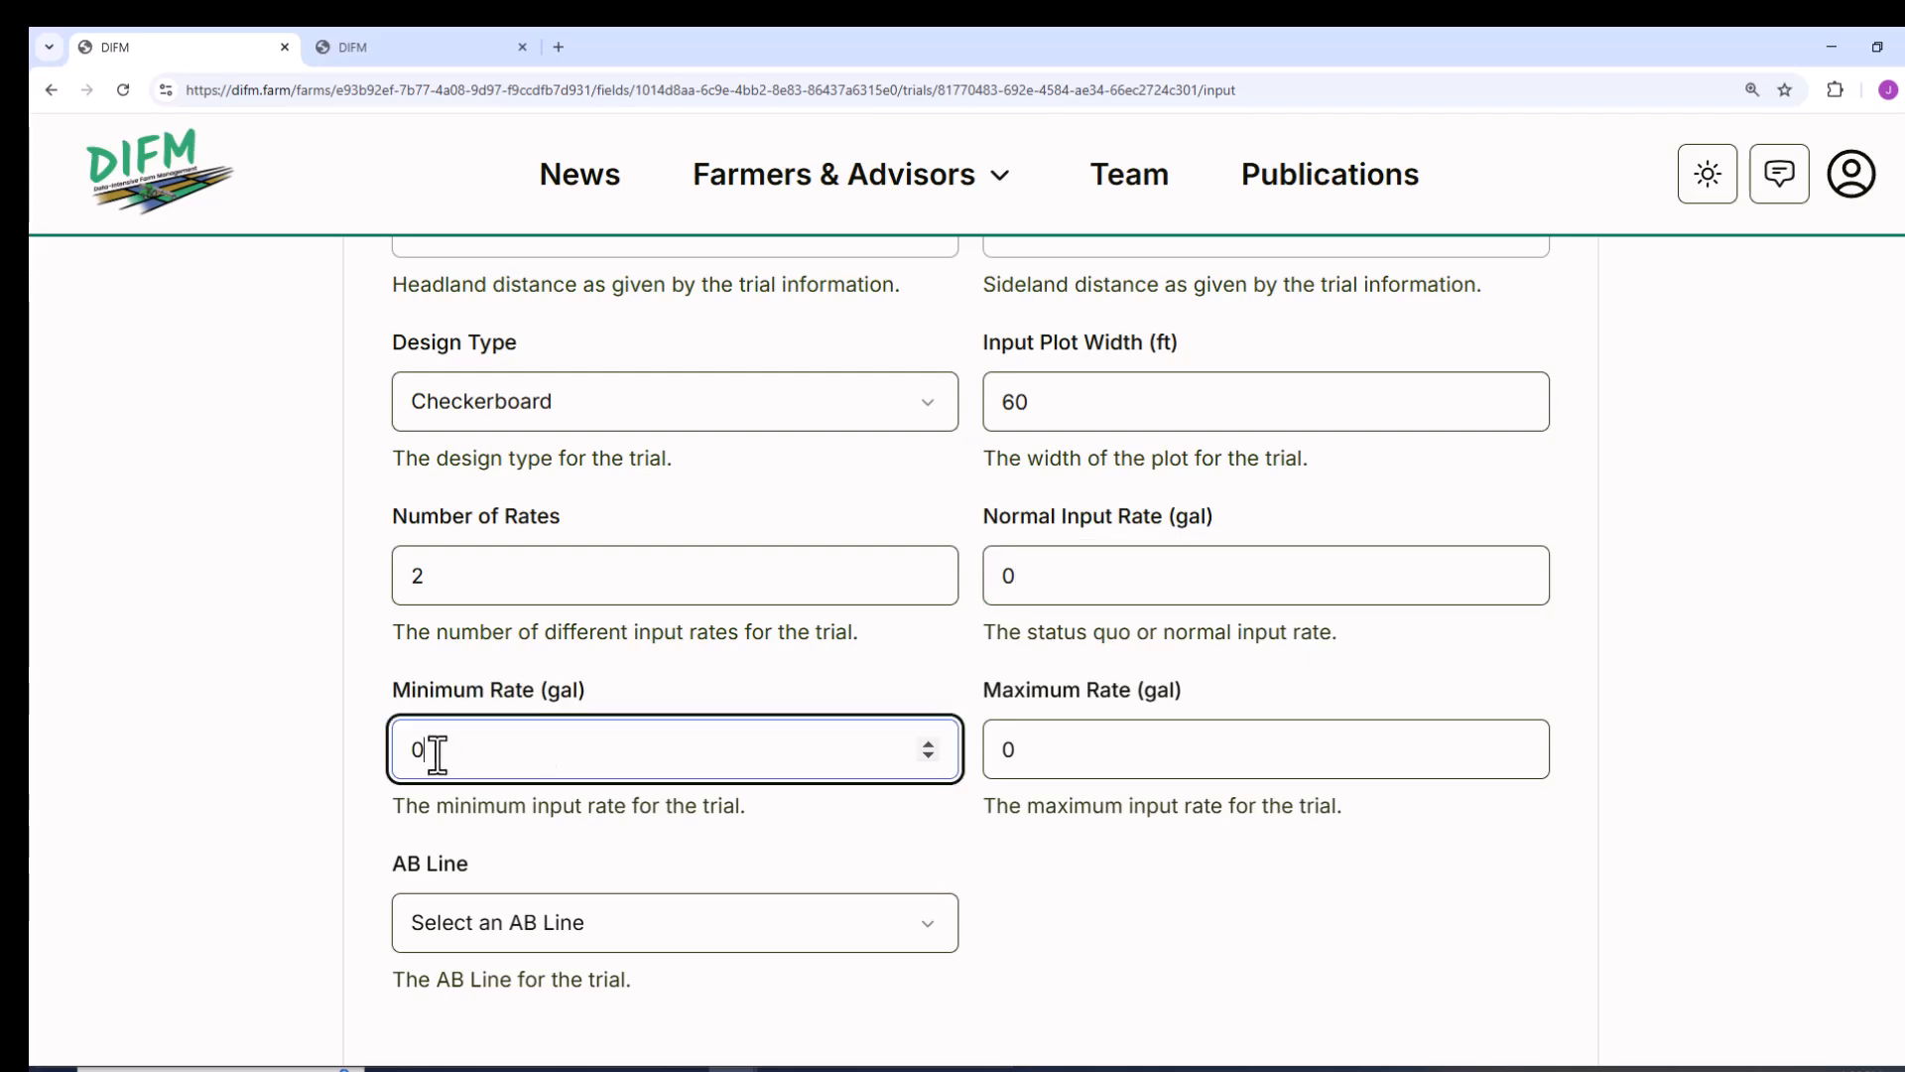
click(1038, 742)
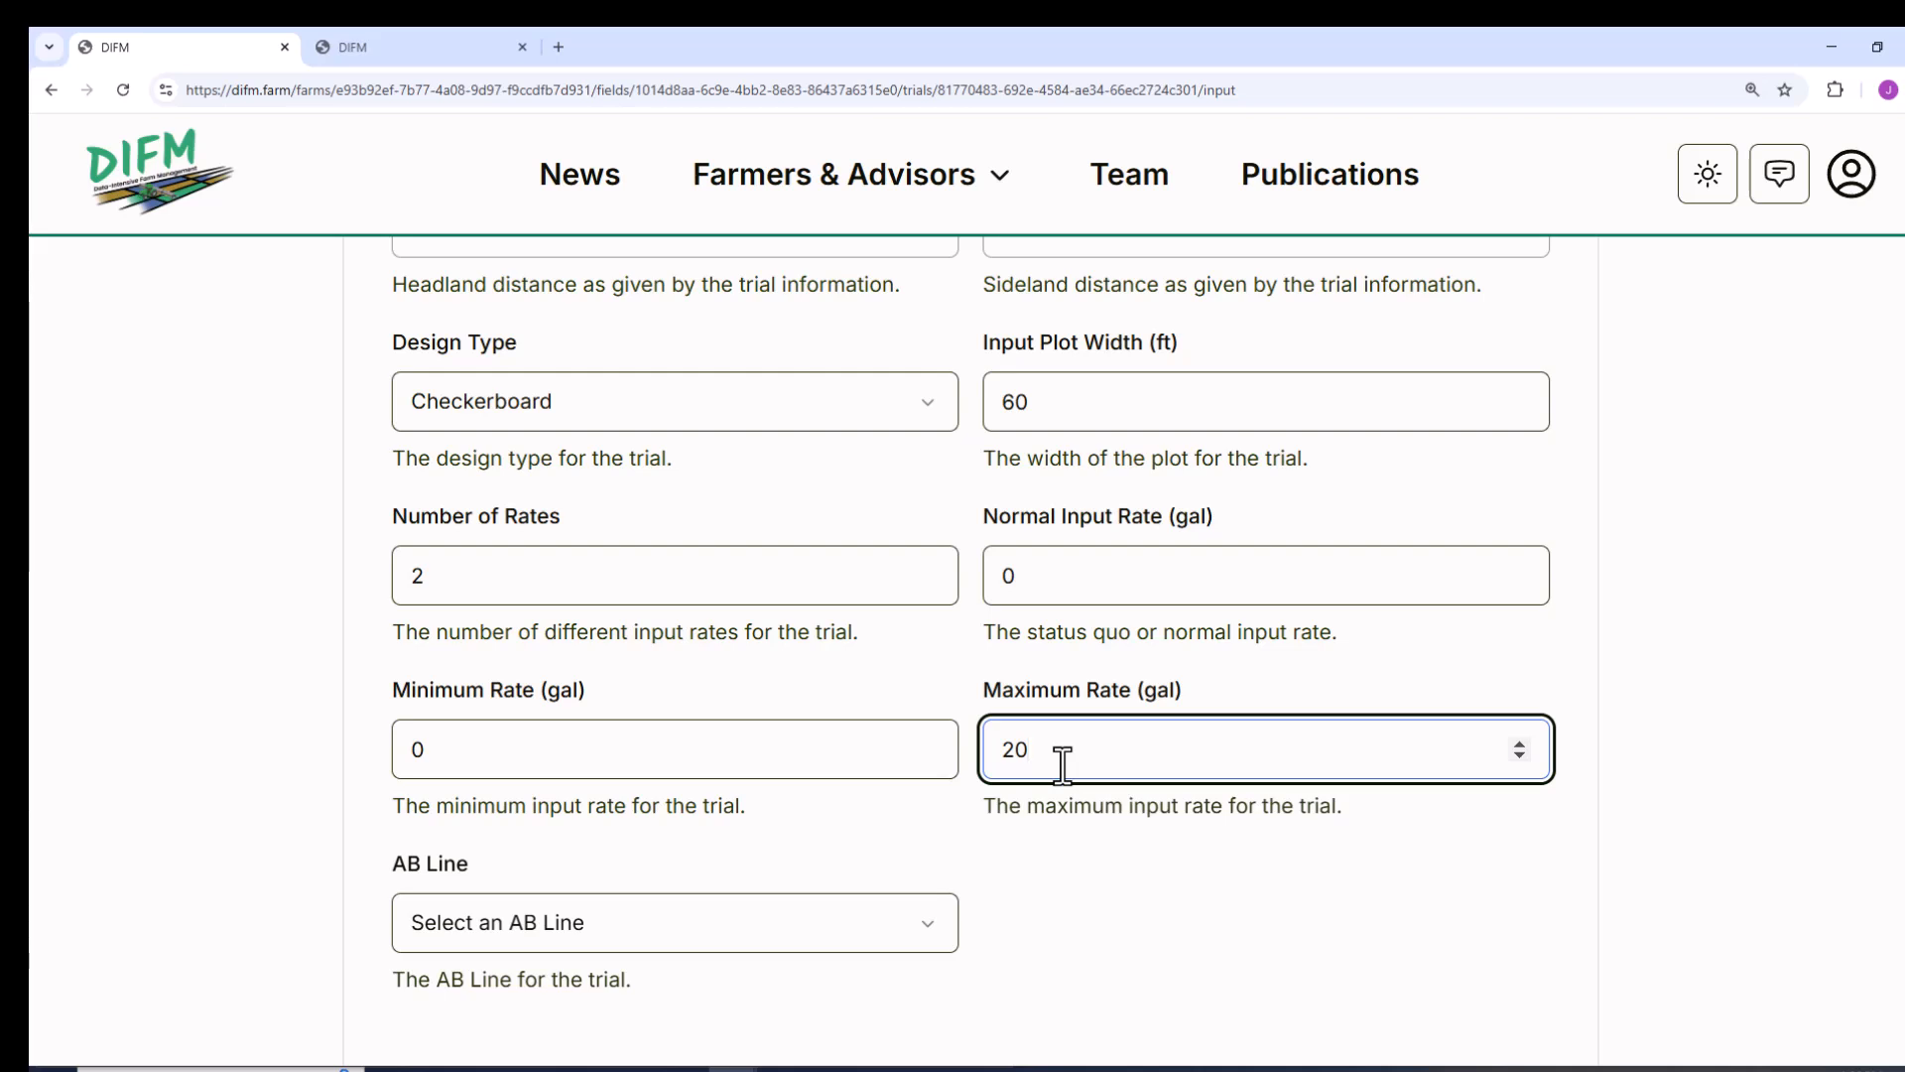
key(Tab)
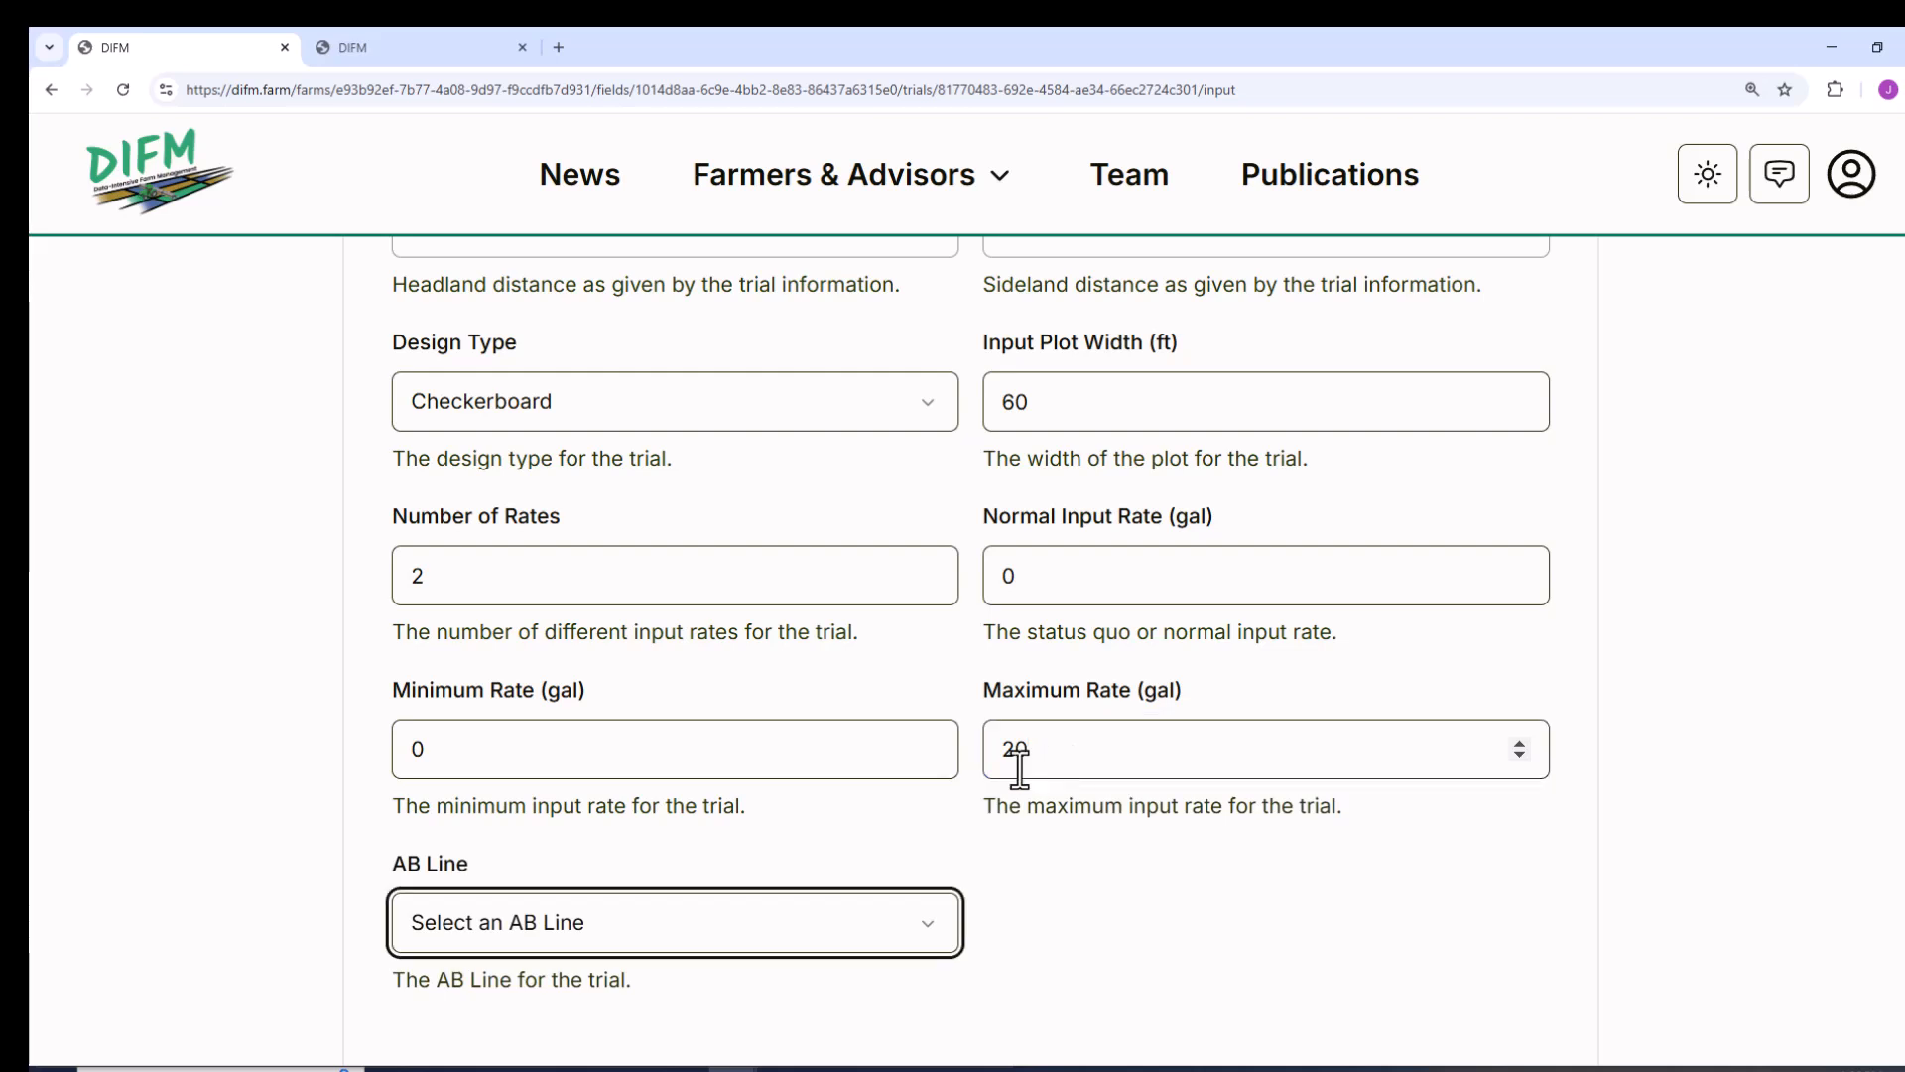
Assign Pivot Bio AB line as the trial input's AB line and save the input specification
click(781, 925)
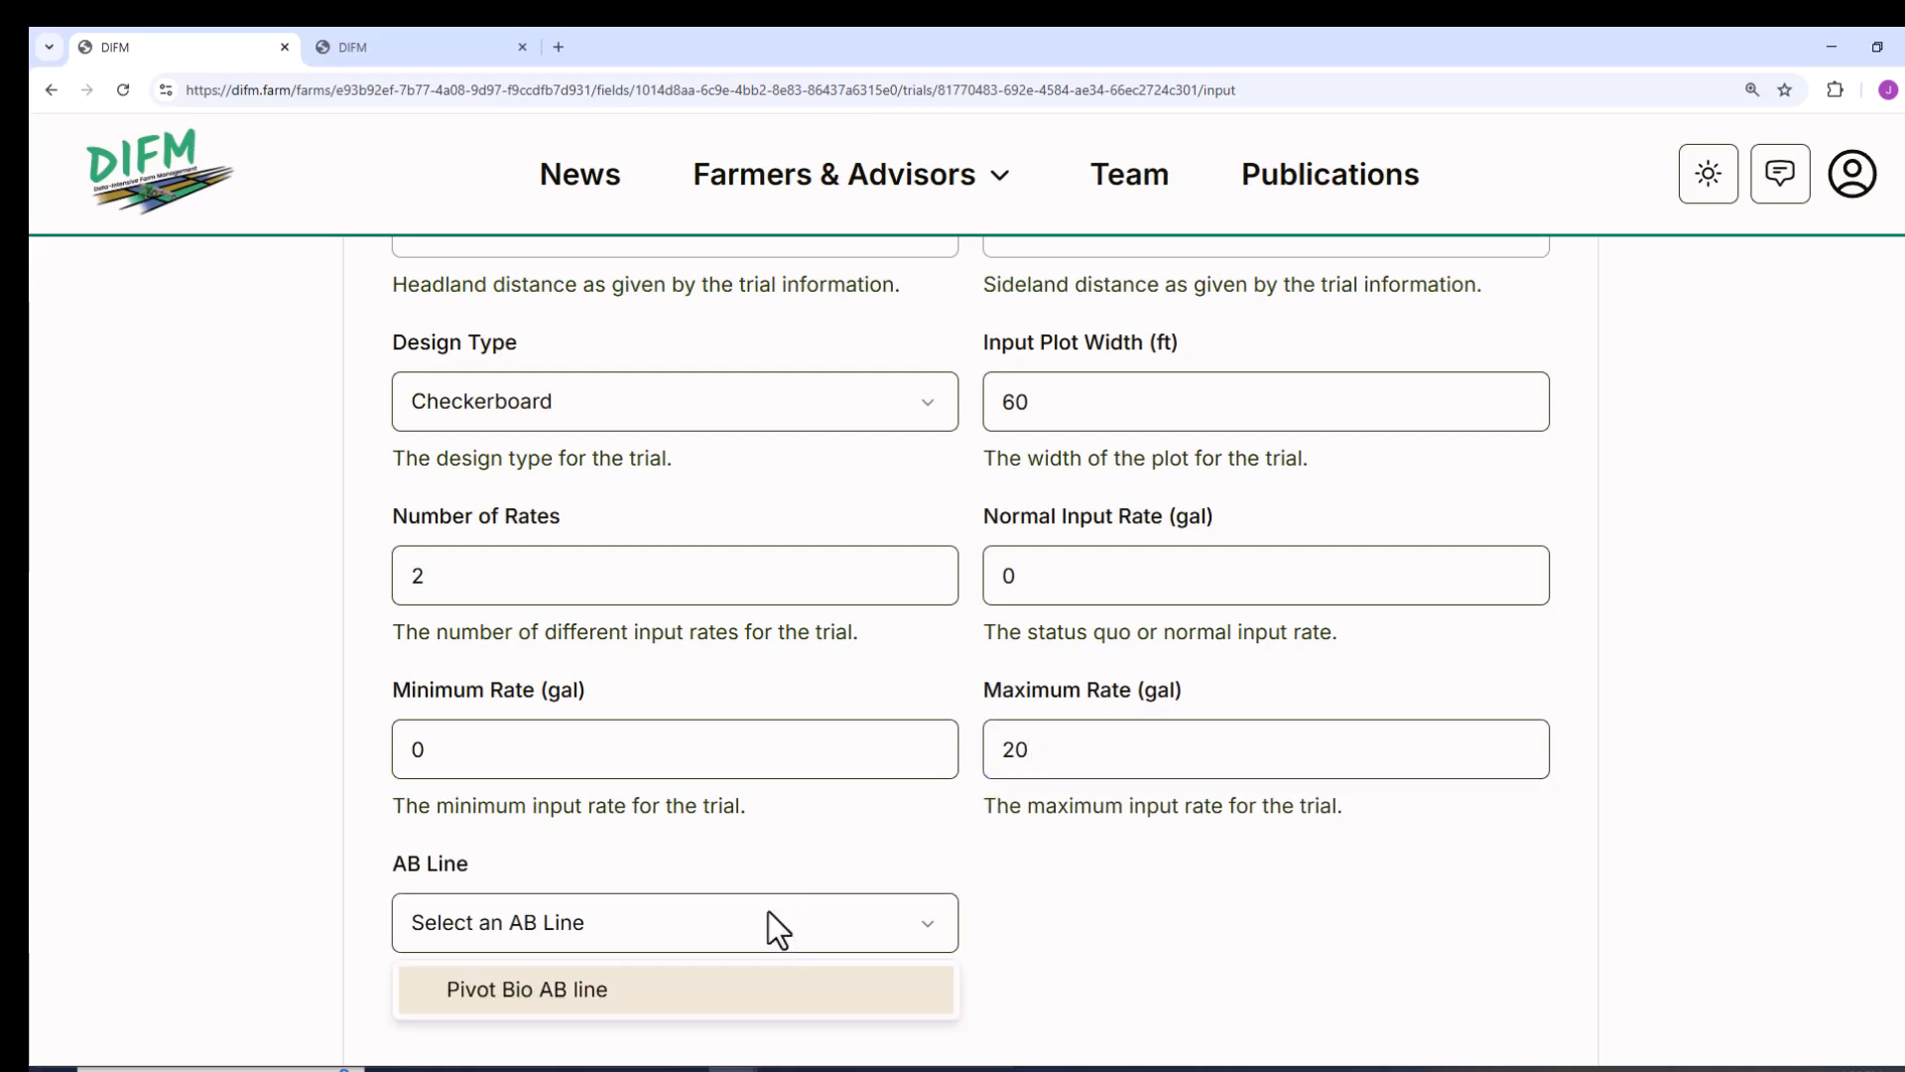
click(716, 1000)
scroll(735, 963, down, 2)
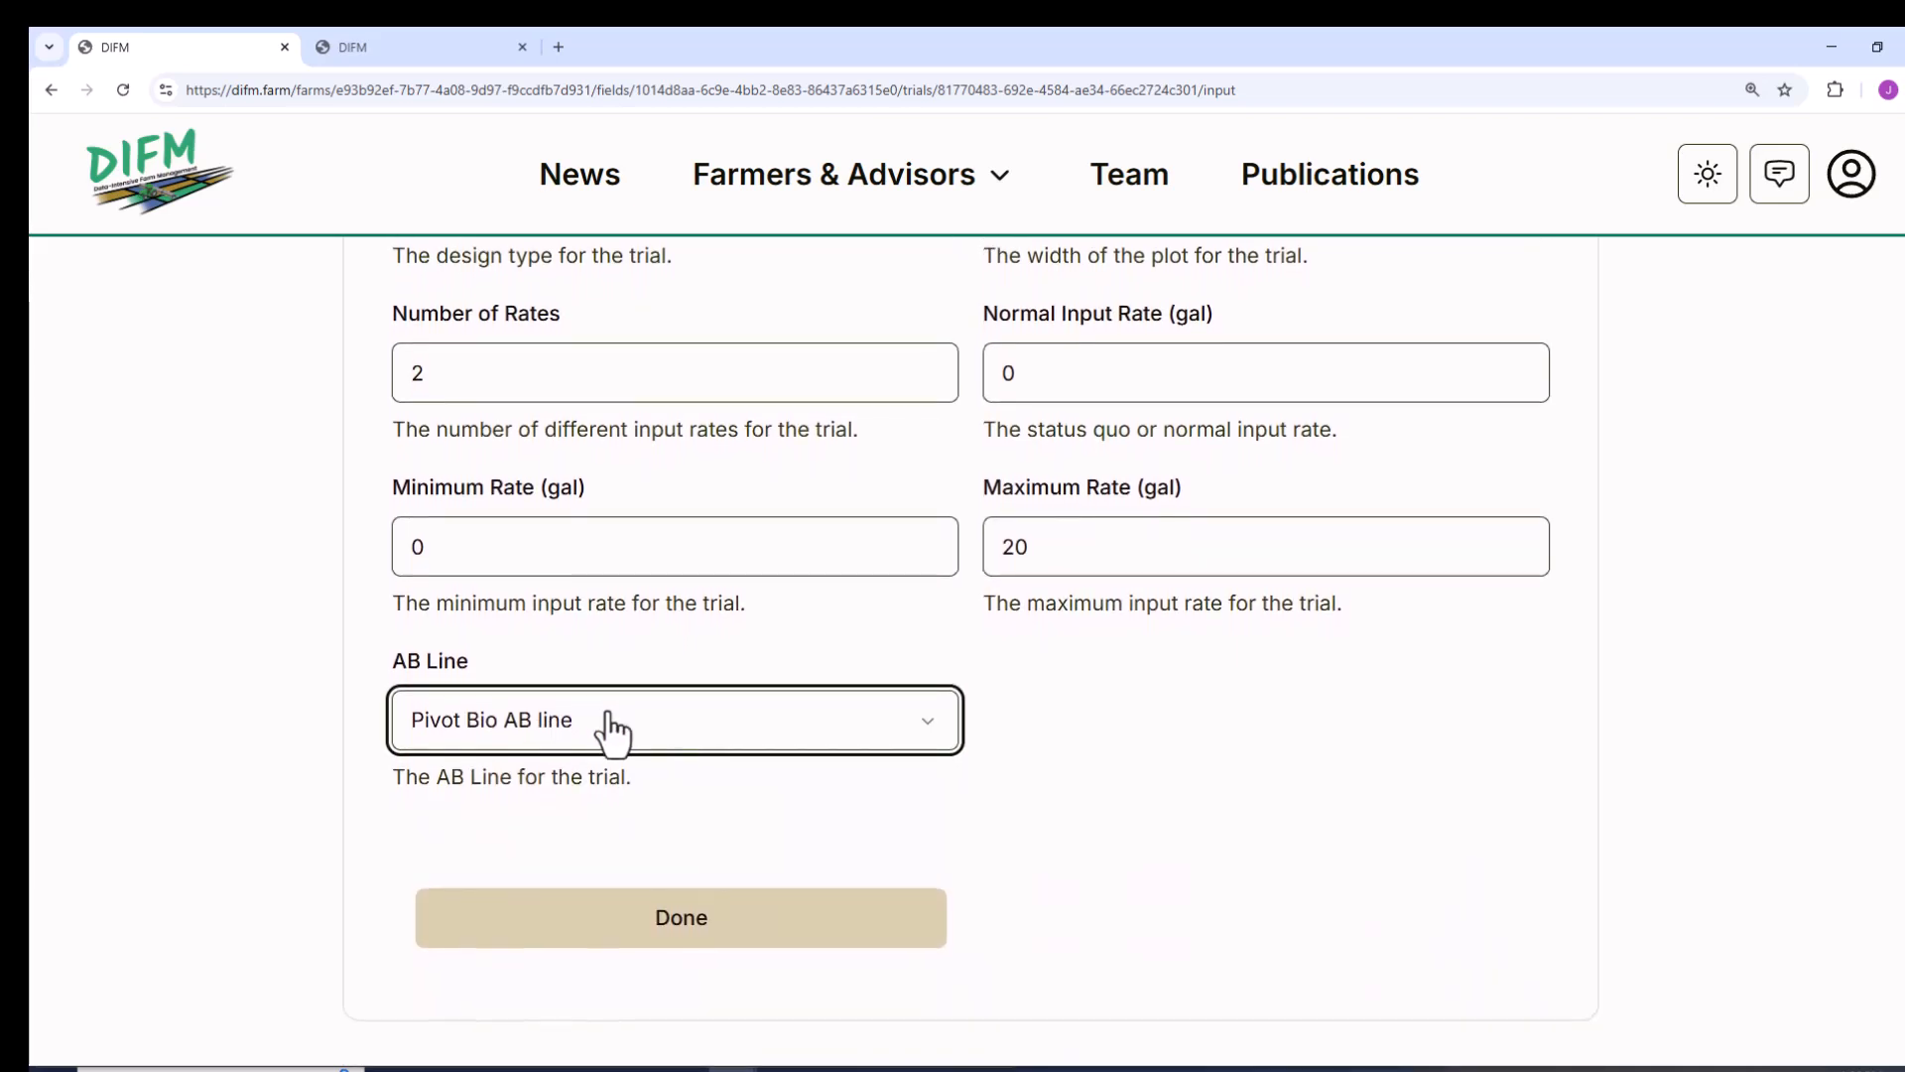
click(667, 926)
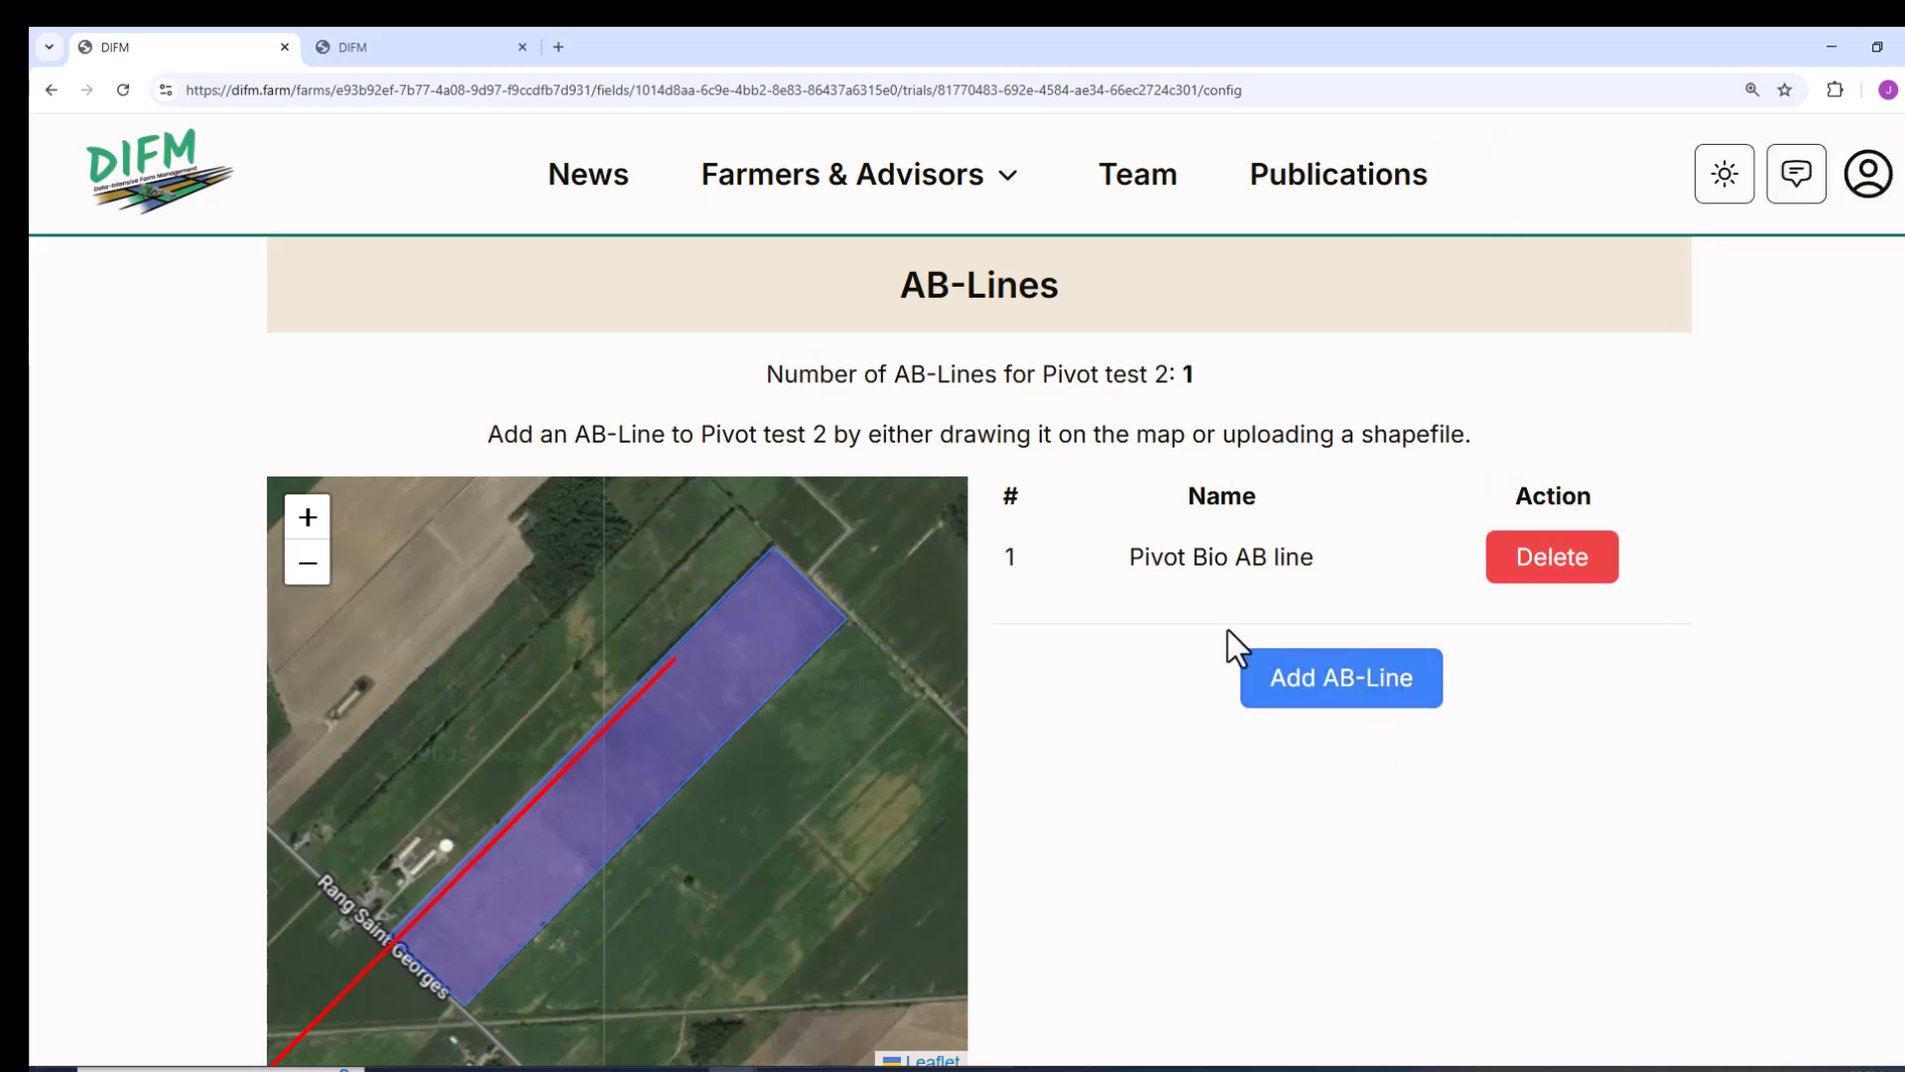
Select the Pivot Bio checkerboard input specification and create a trial design from it
scroll(1228, 629, down, 8)
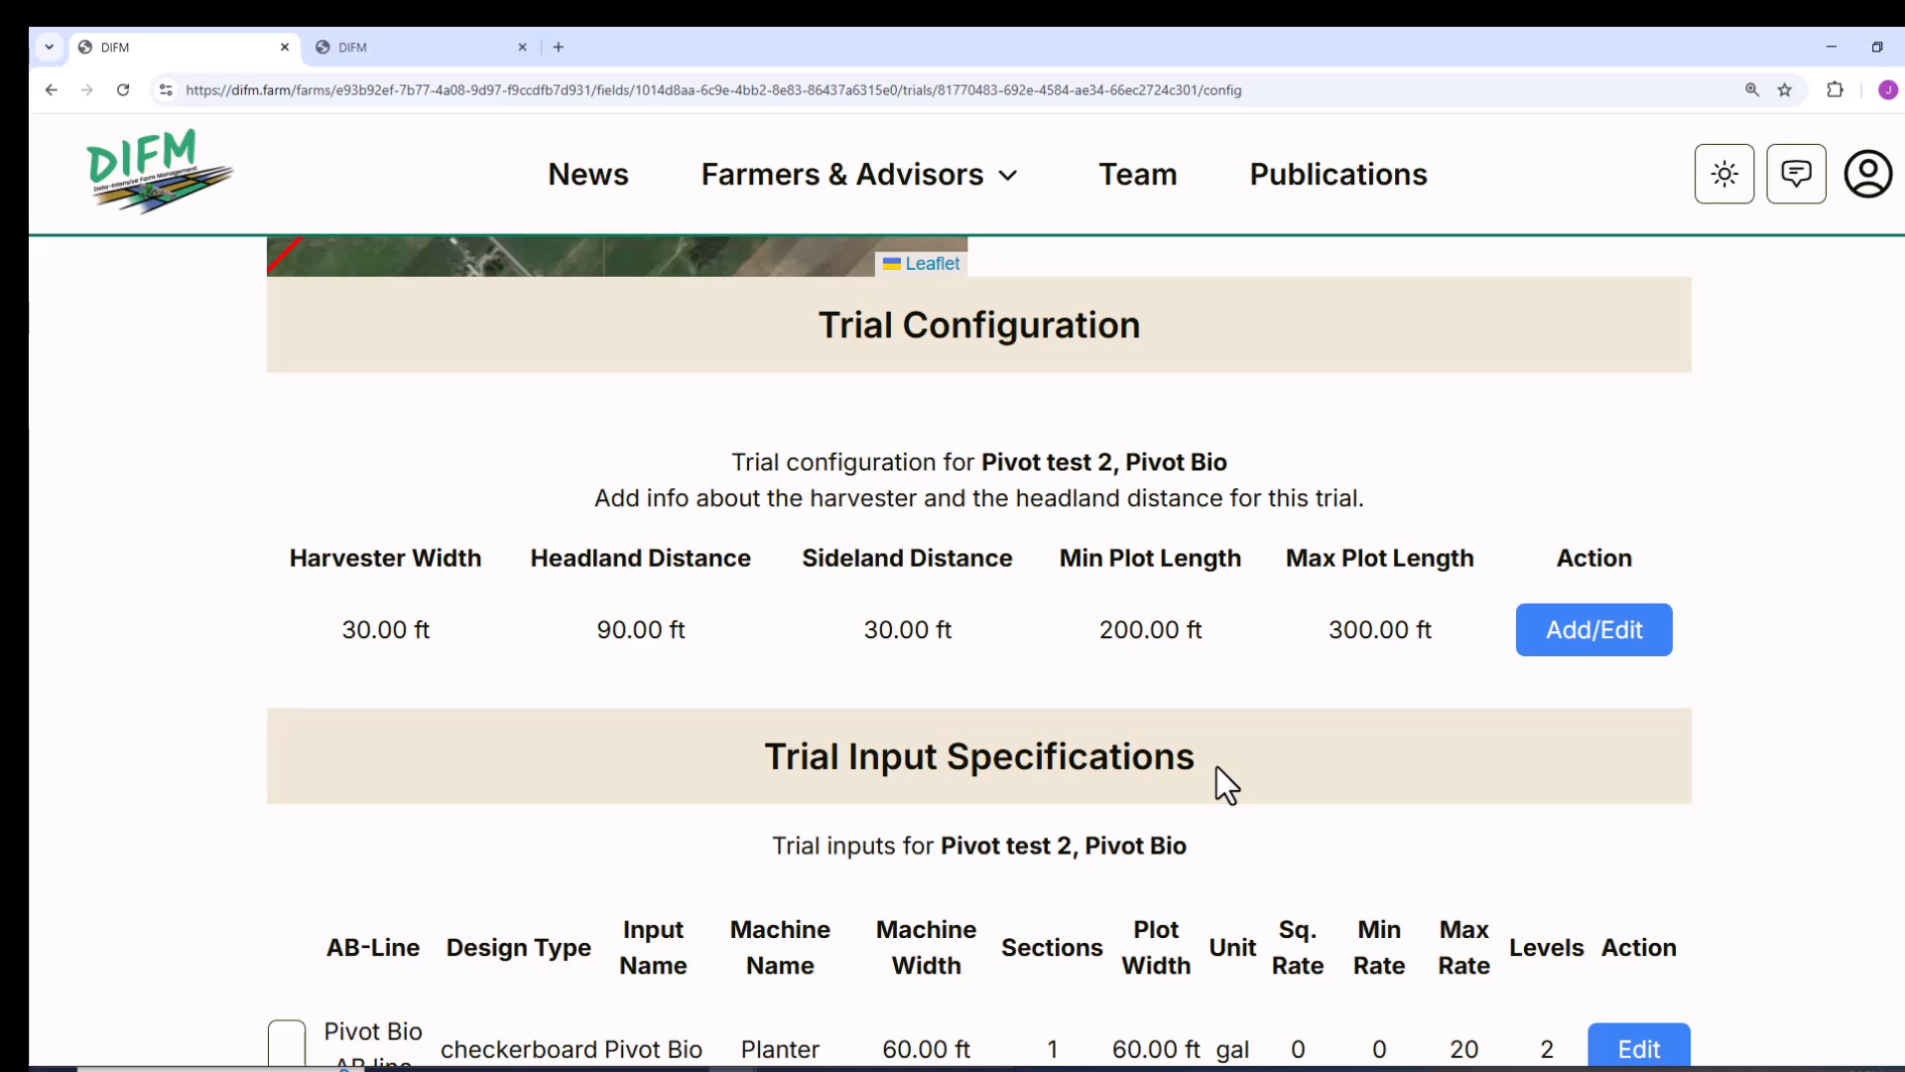
scroll(1217, 766, down, 2)
scroll(1219, 762, down, 1)
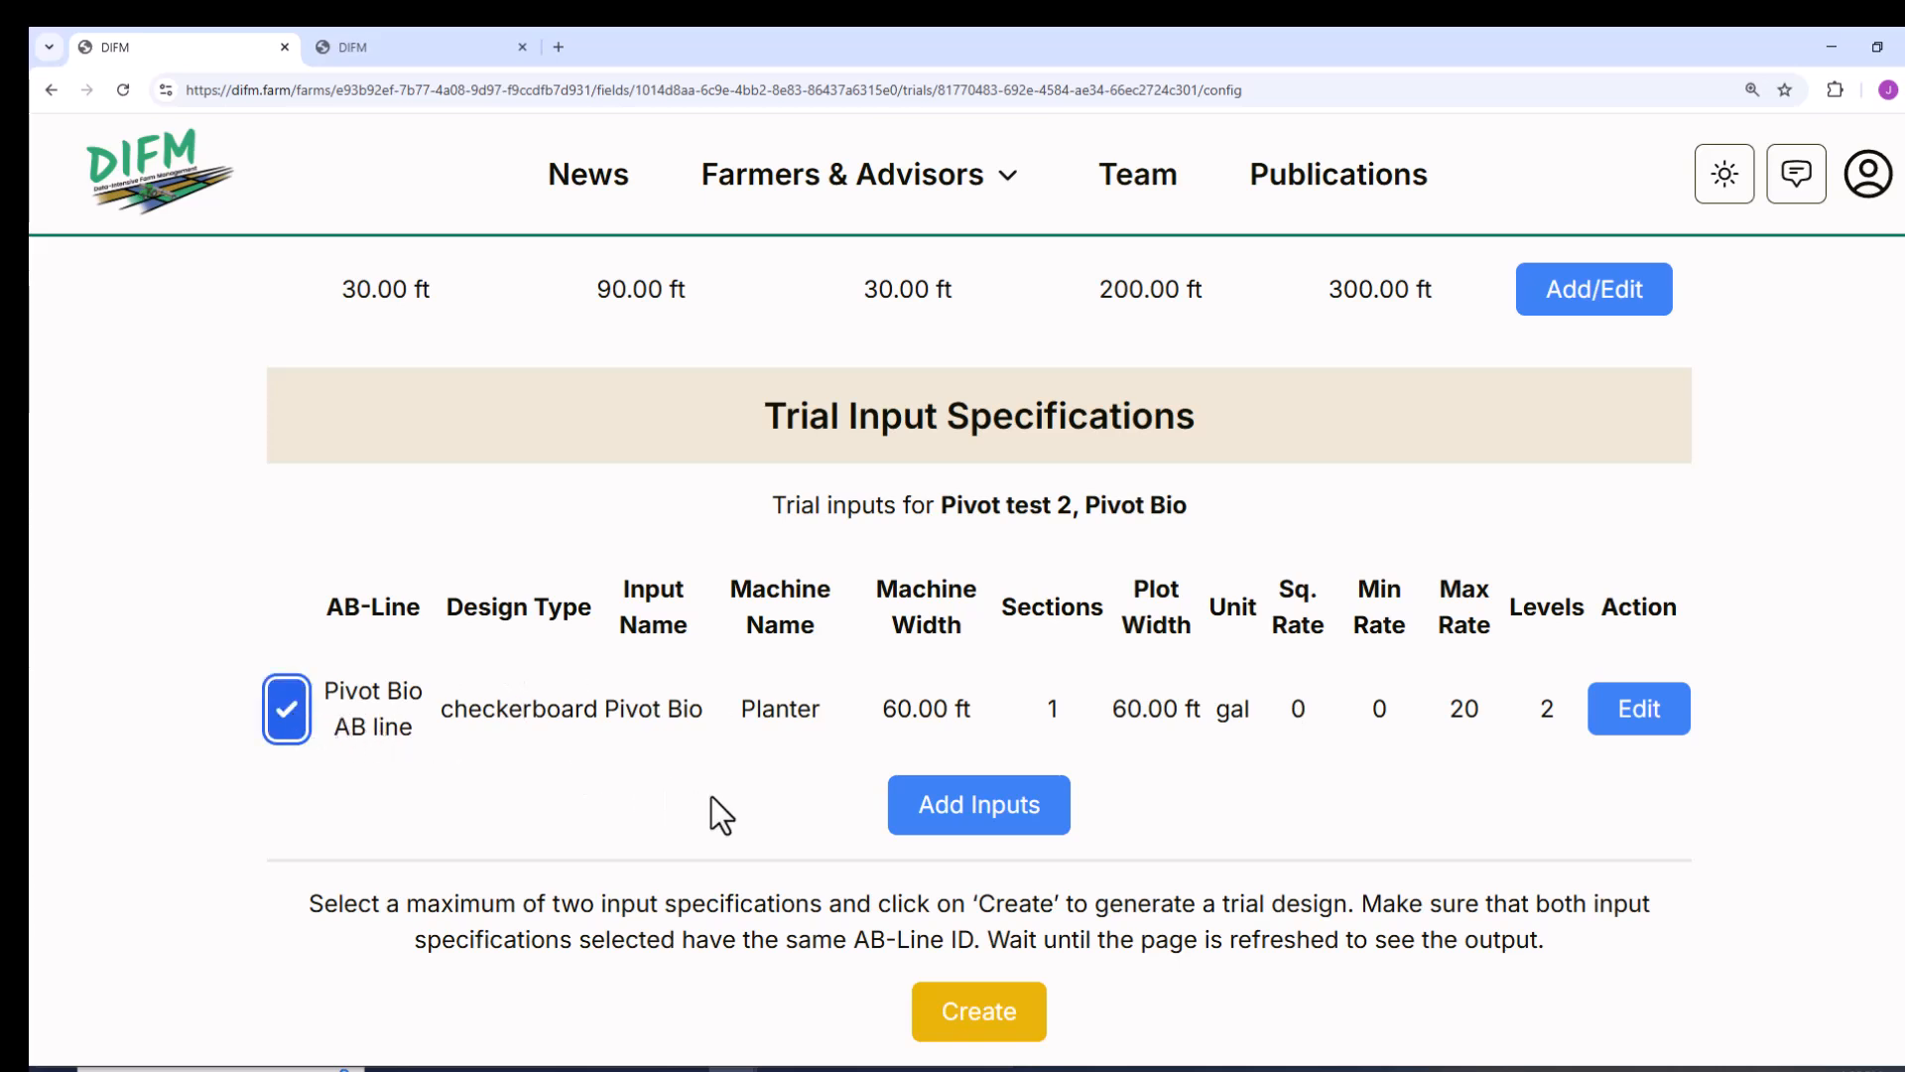
click(992, 1030)
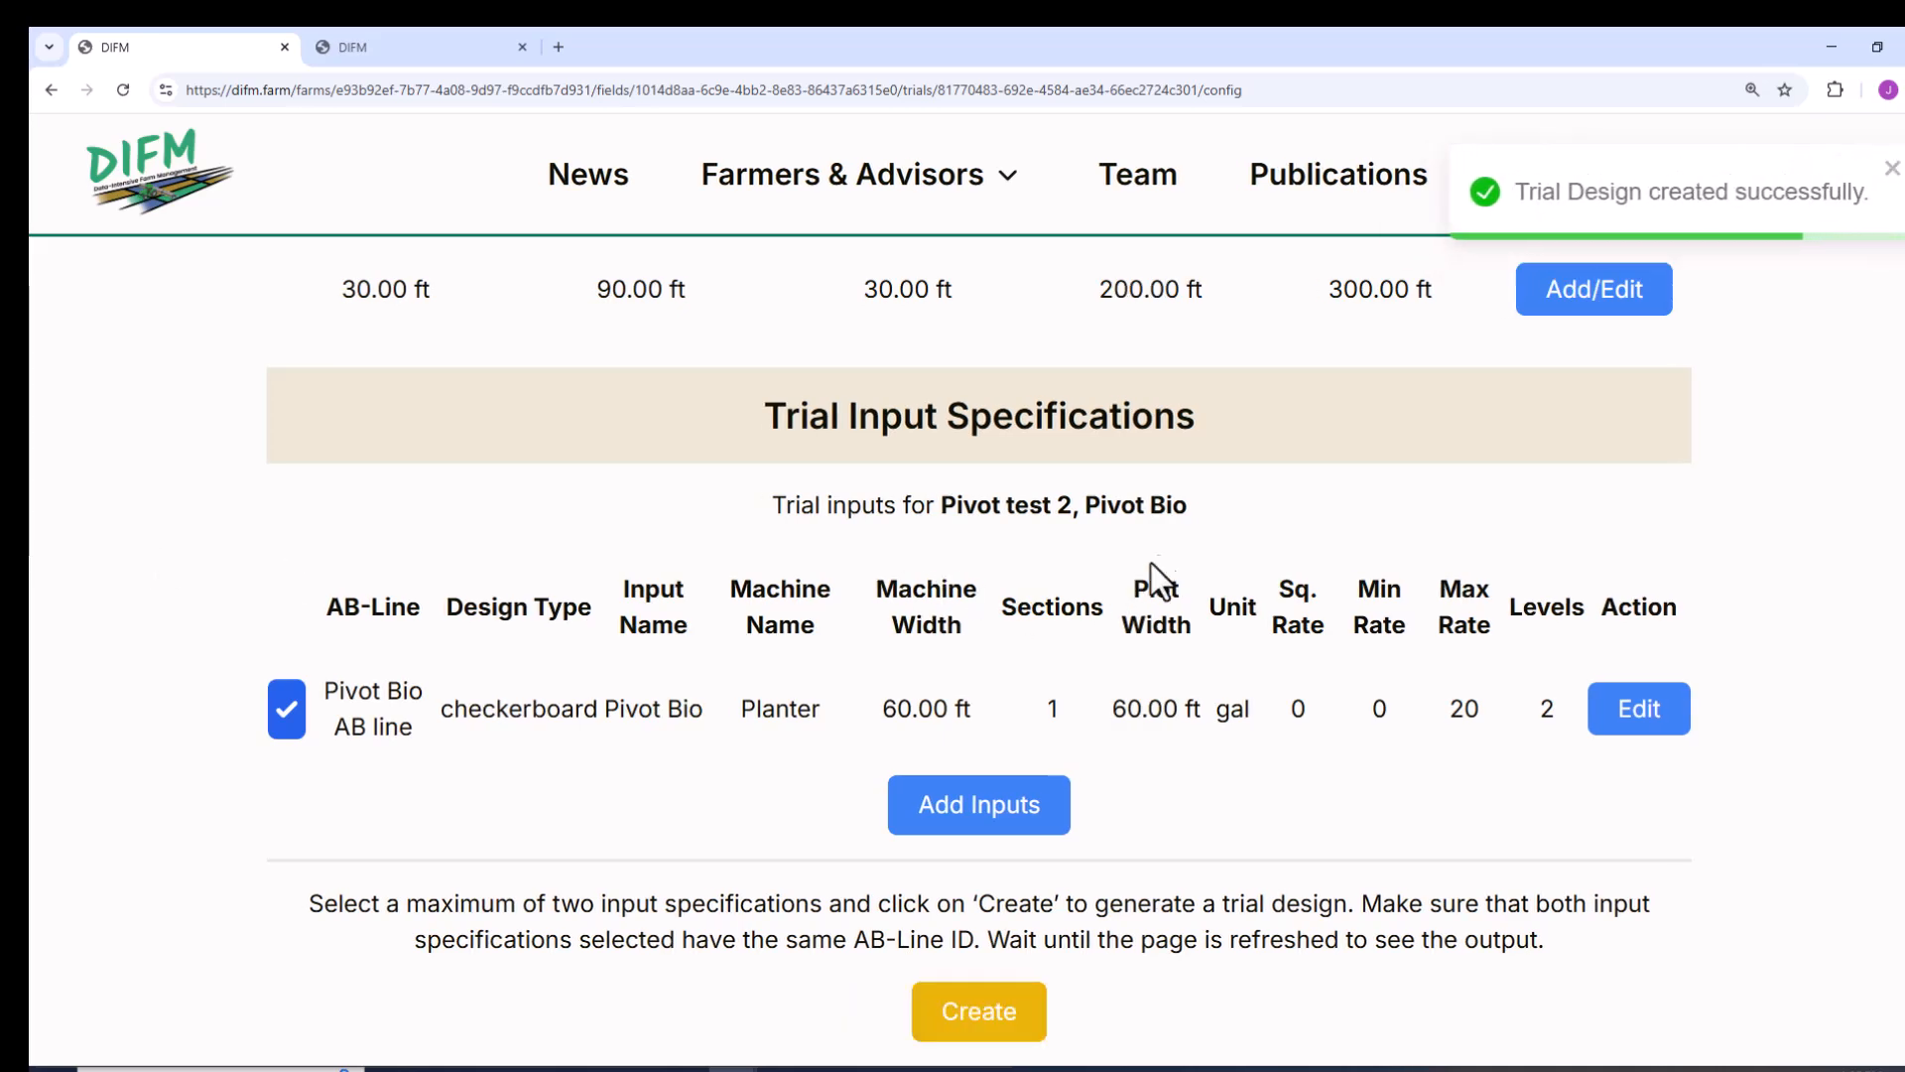
Open the created Pivot Bio trial design and examine its plot layout and target rate legend on the map
scroll(1171, 530, down, 4)
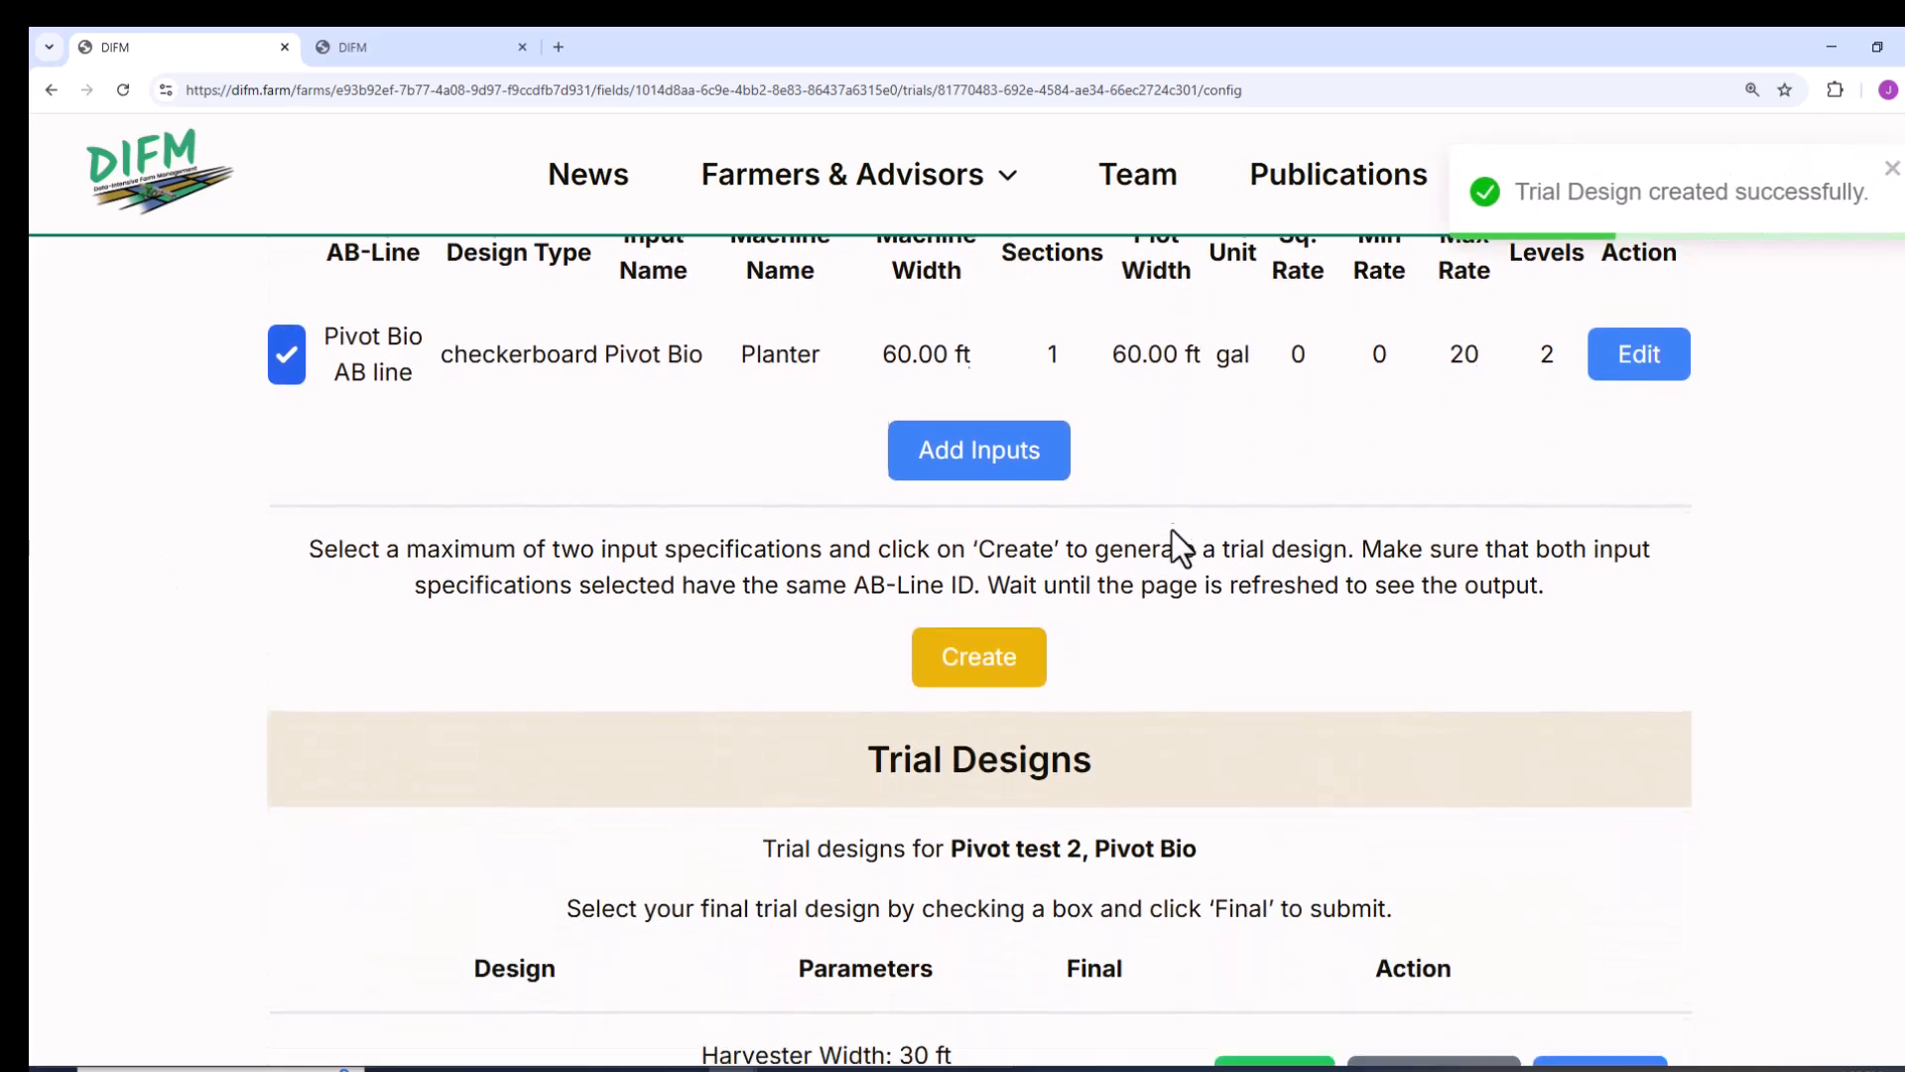
scroll(1171, 529, down, 2)
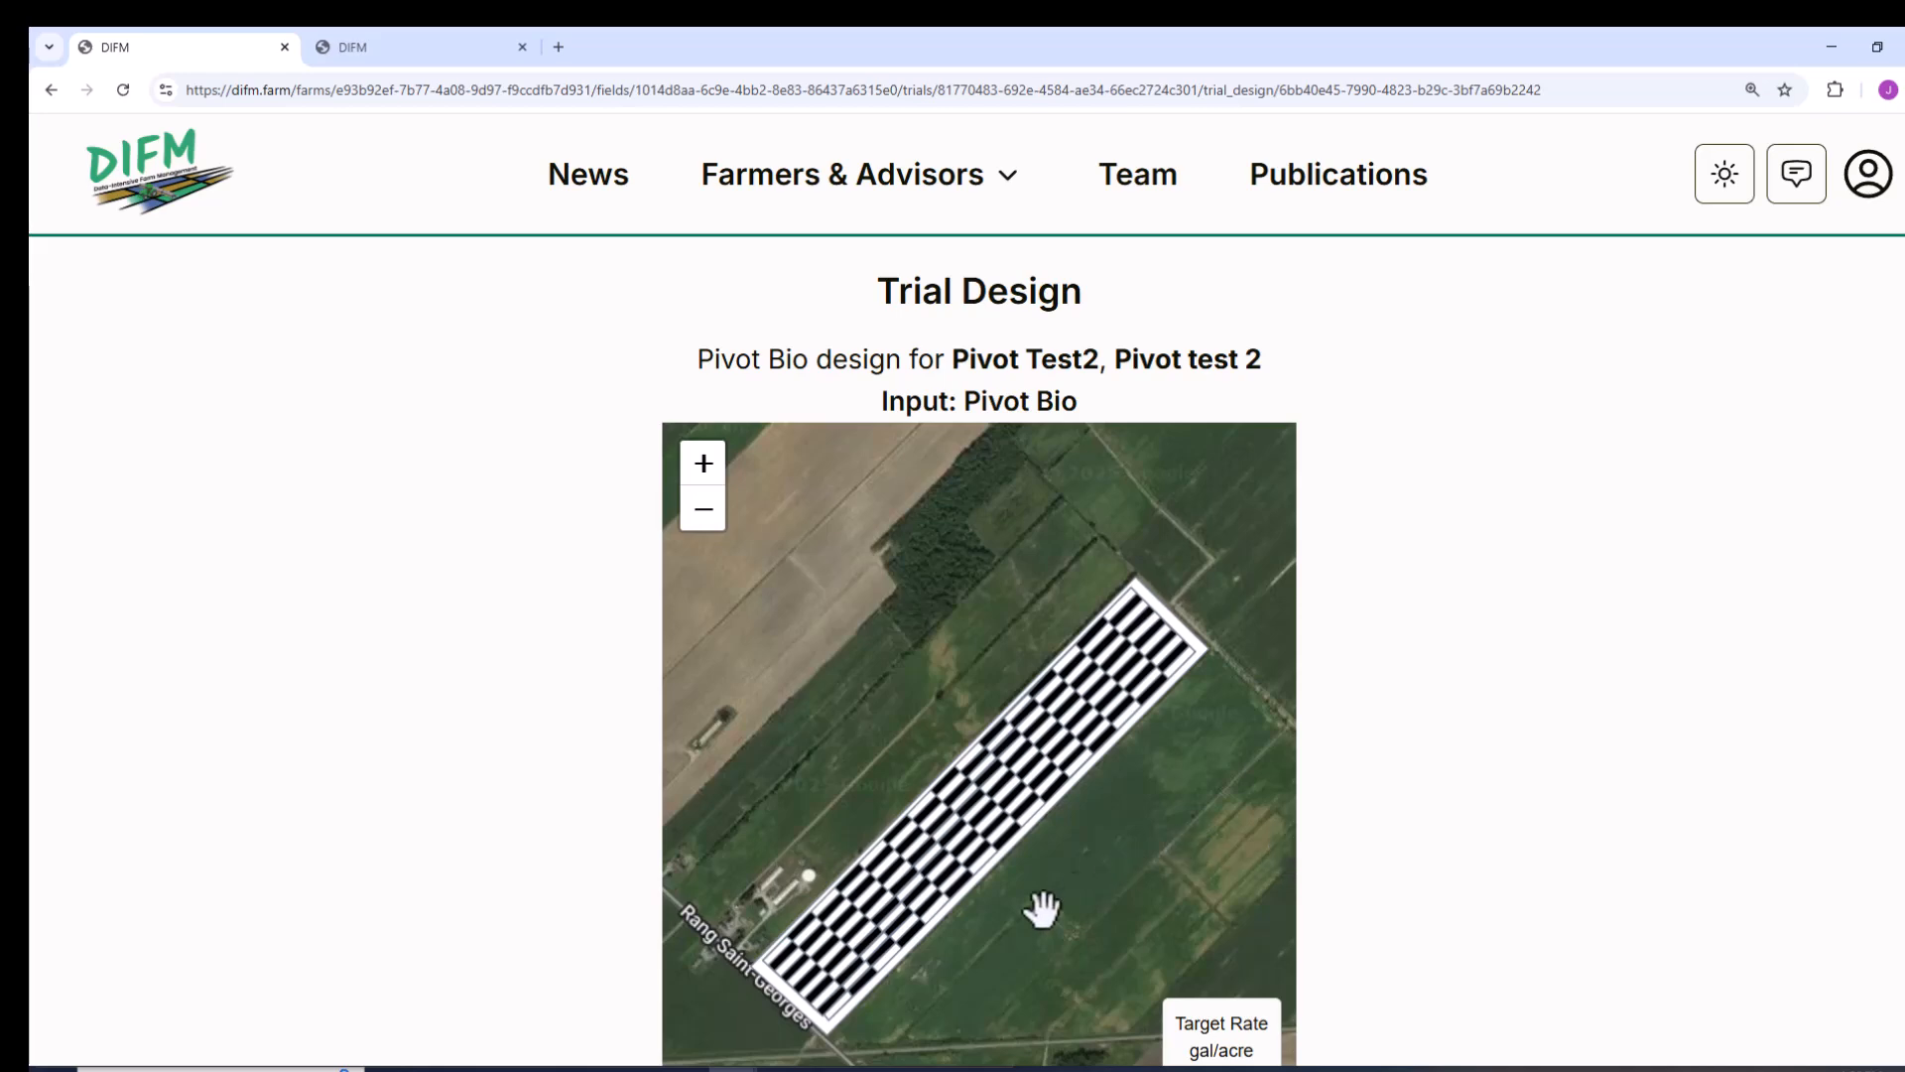
scroll(800, 893, down, 4)
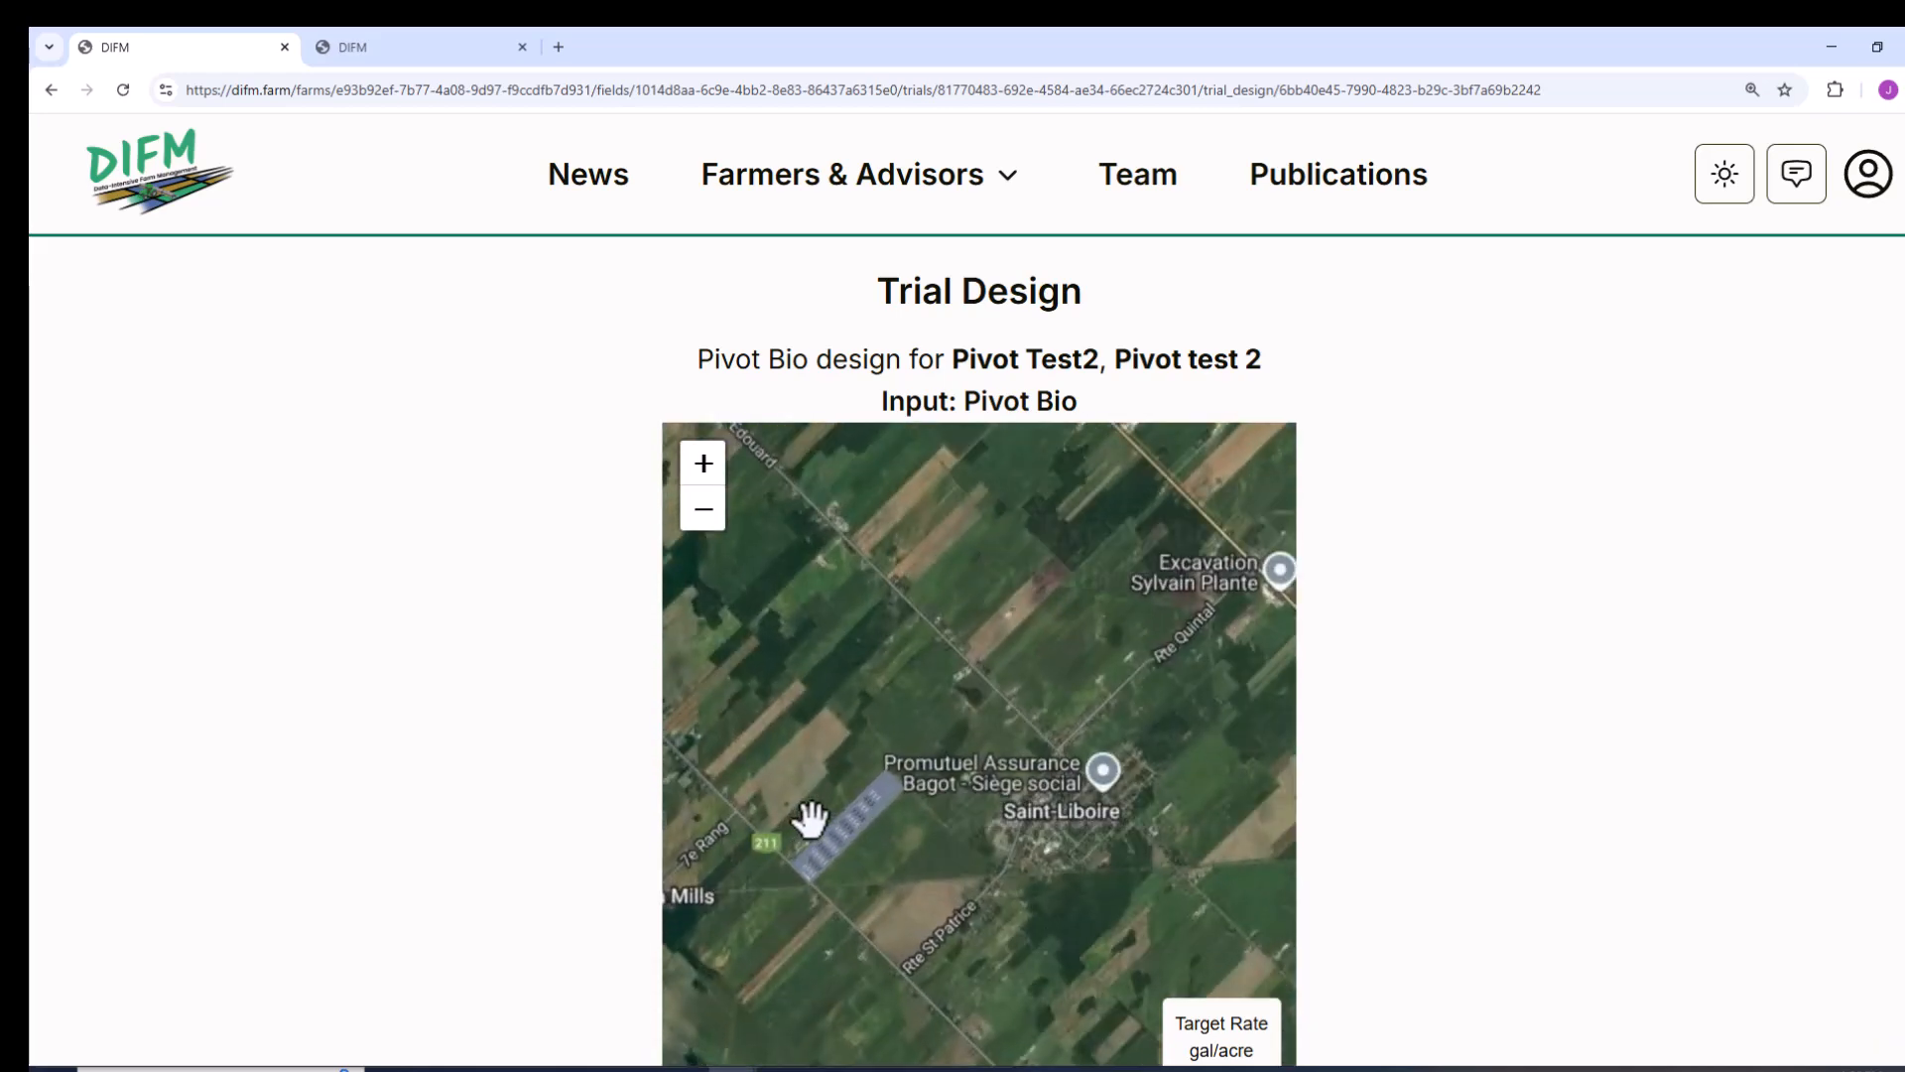
scroll(809, 819, up, 5)
scroll(523, 770, down, 1)
scroll(876, 698, down, 4)
click(704, 405)
scroll(506, 442, down, 1)
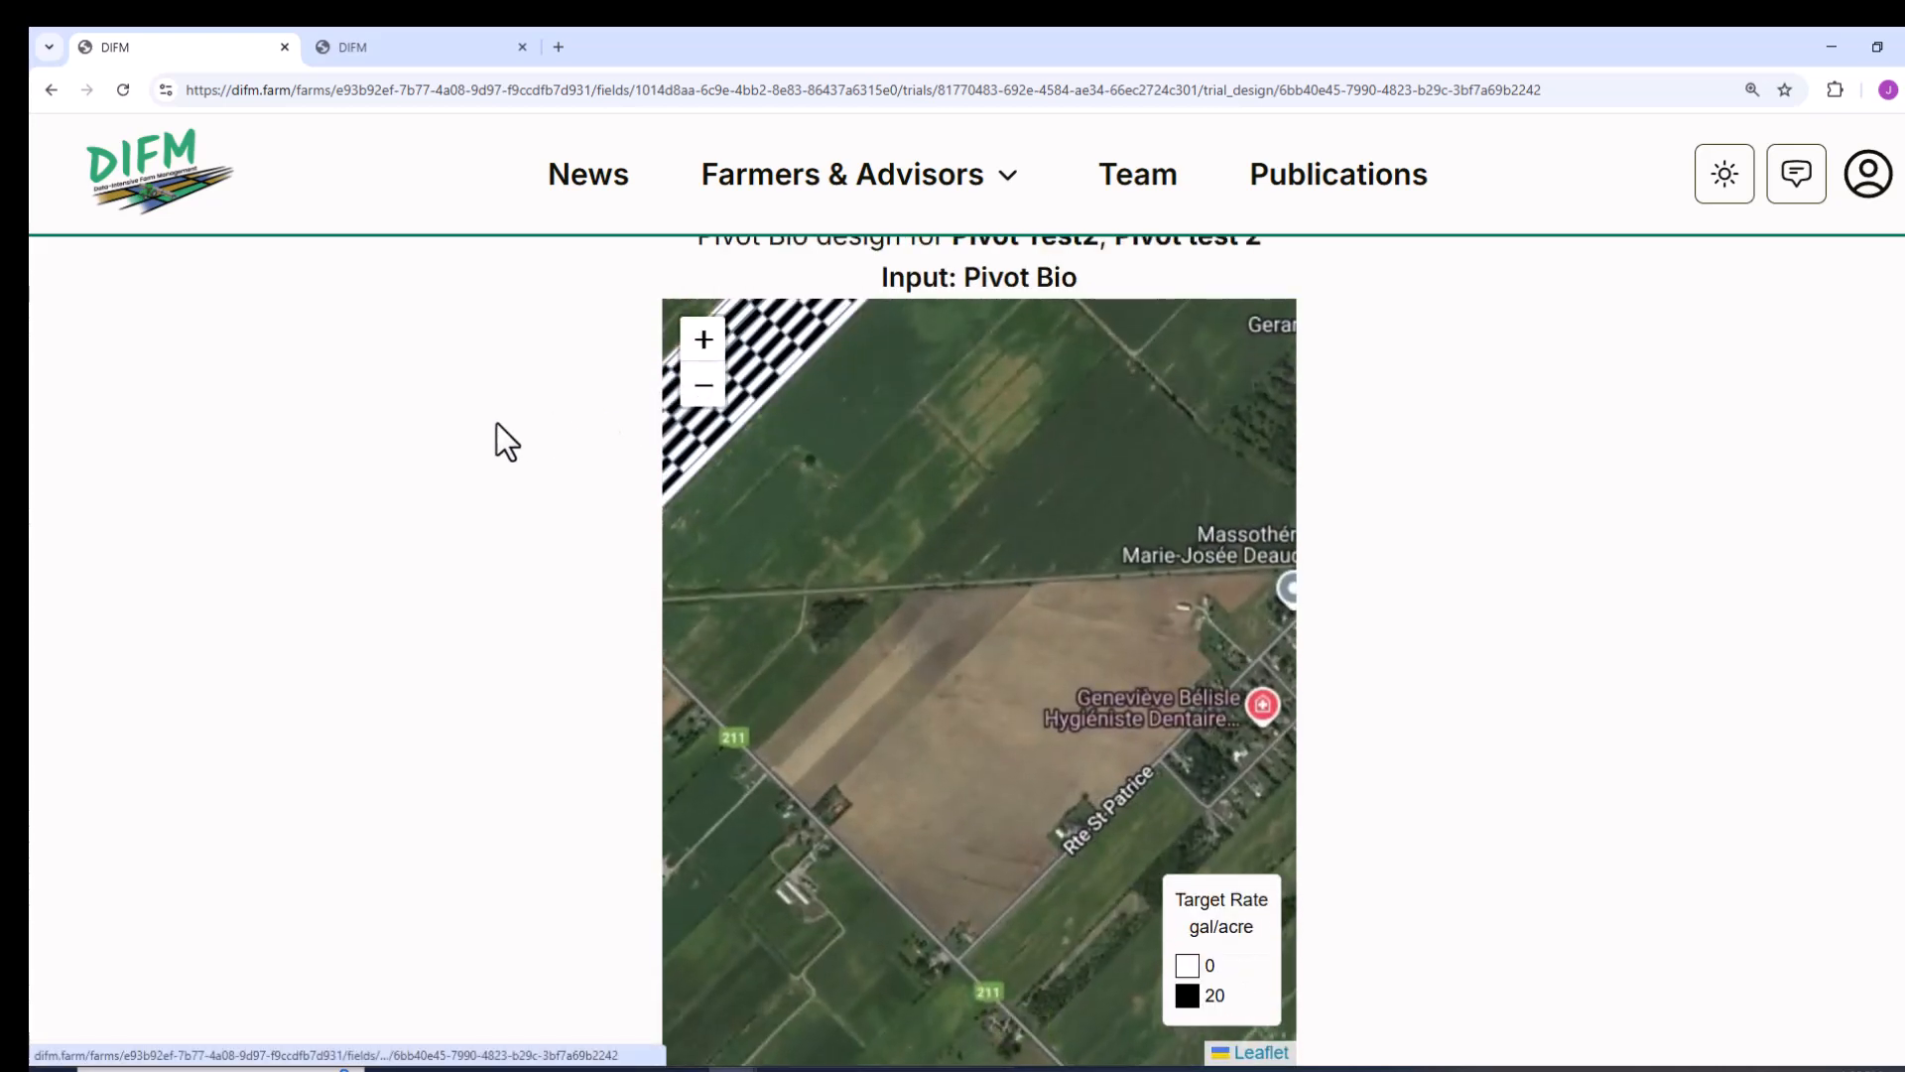
drag(808, 493, 982, 764)
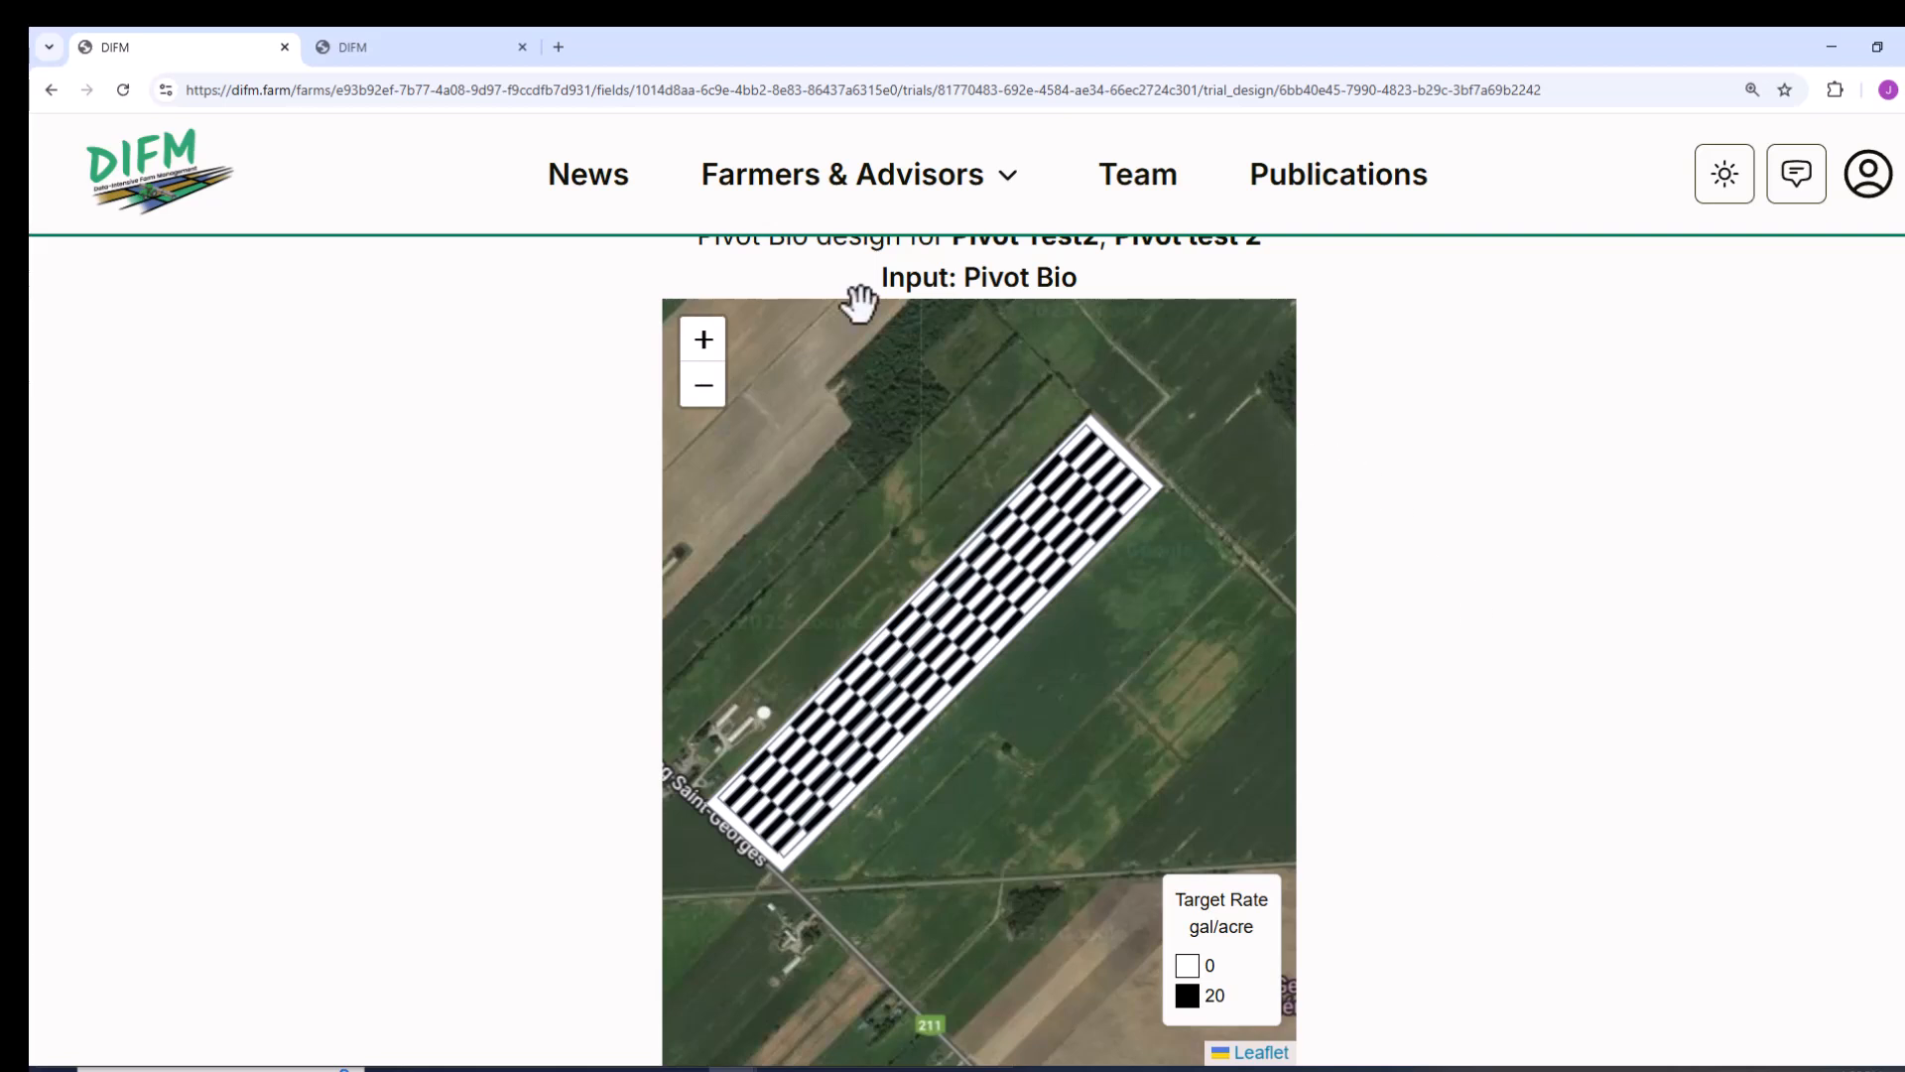
Return to the trial configuration page and open the generation report of the Pivot Bio trial design
click(60, 92)
scroll(1380, 556, down, 3)
scroll(1414, 548, down, 10)
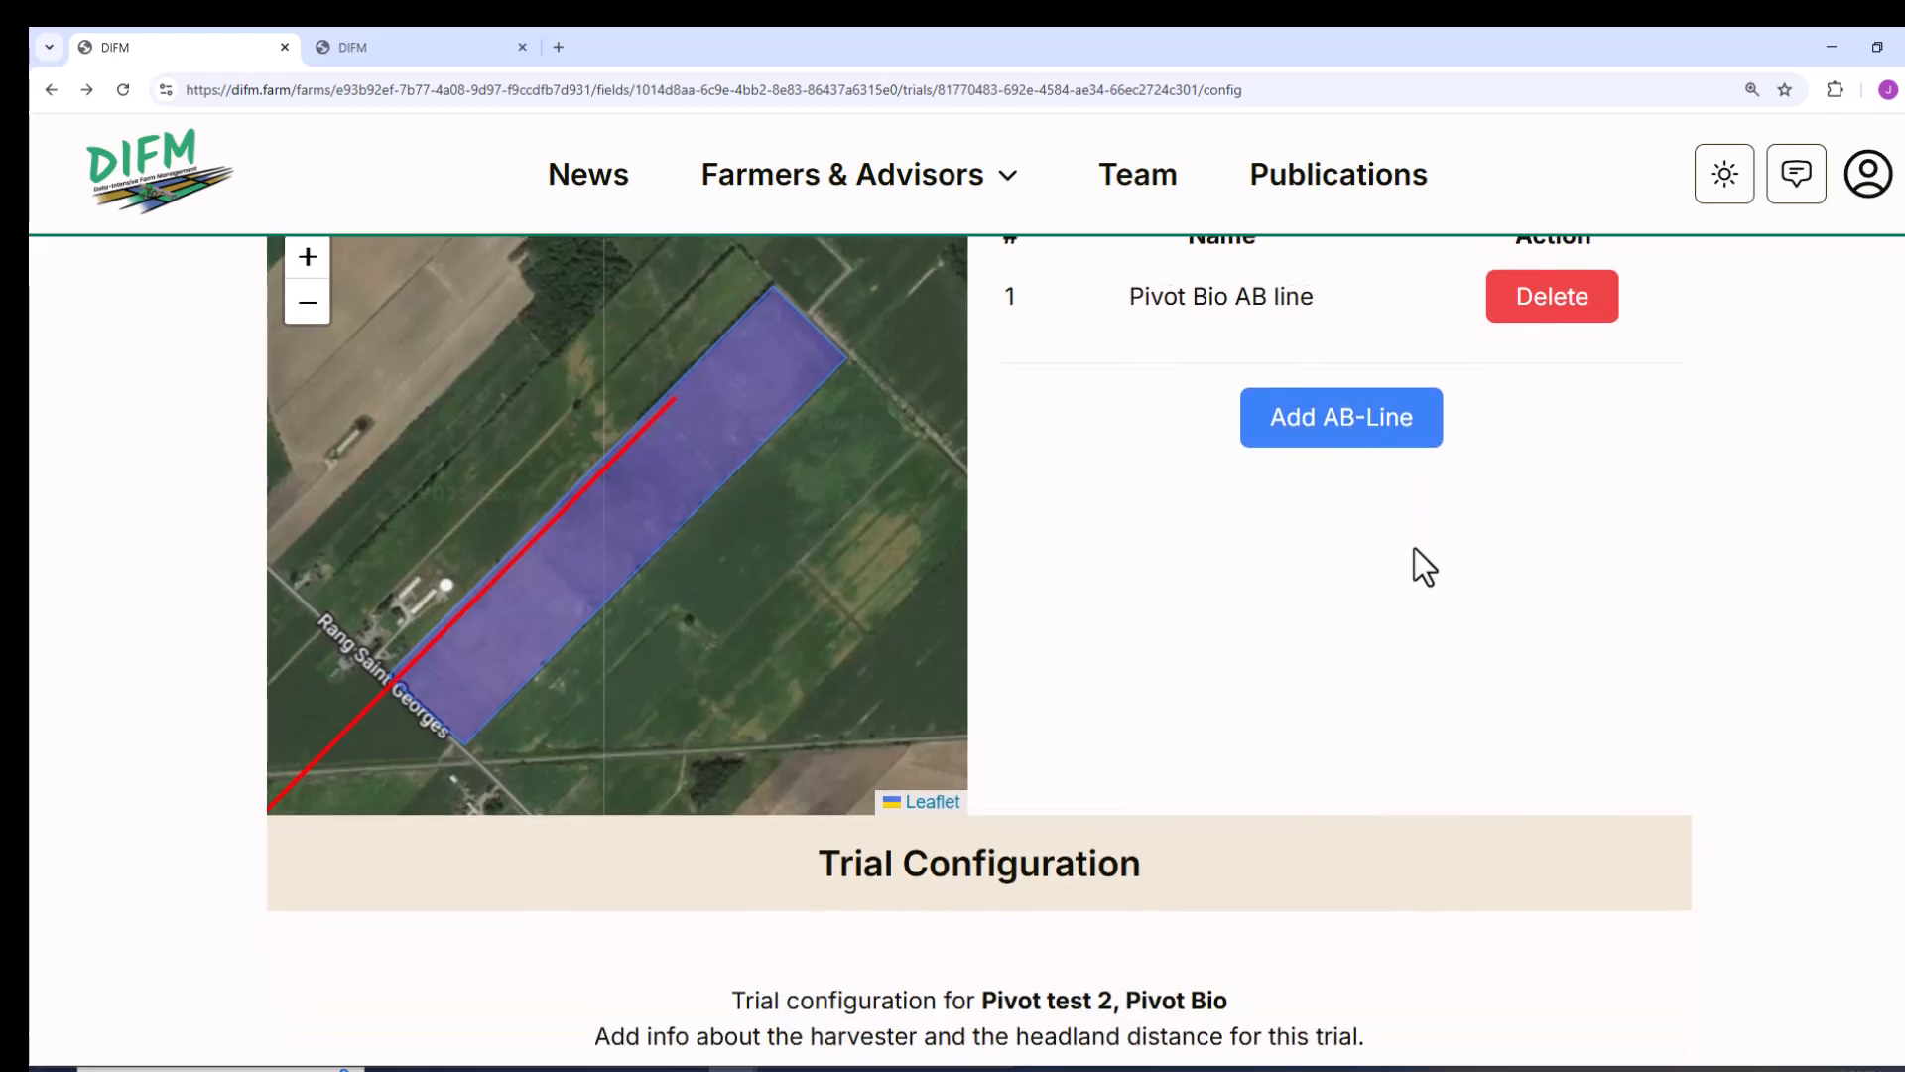
scroll(1409, 502, down, 2)
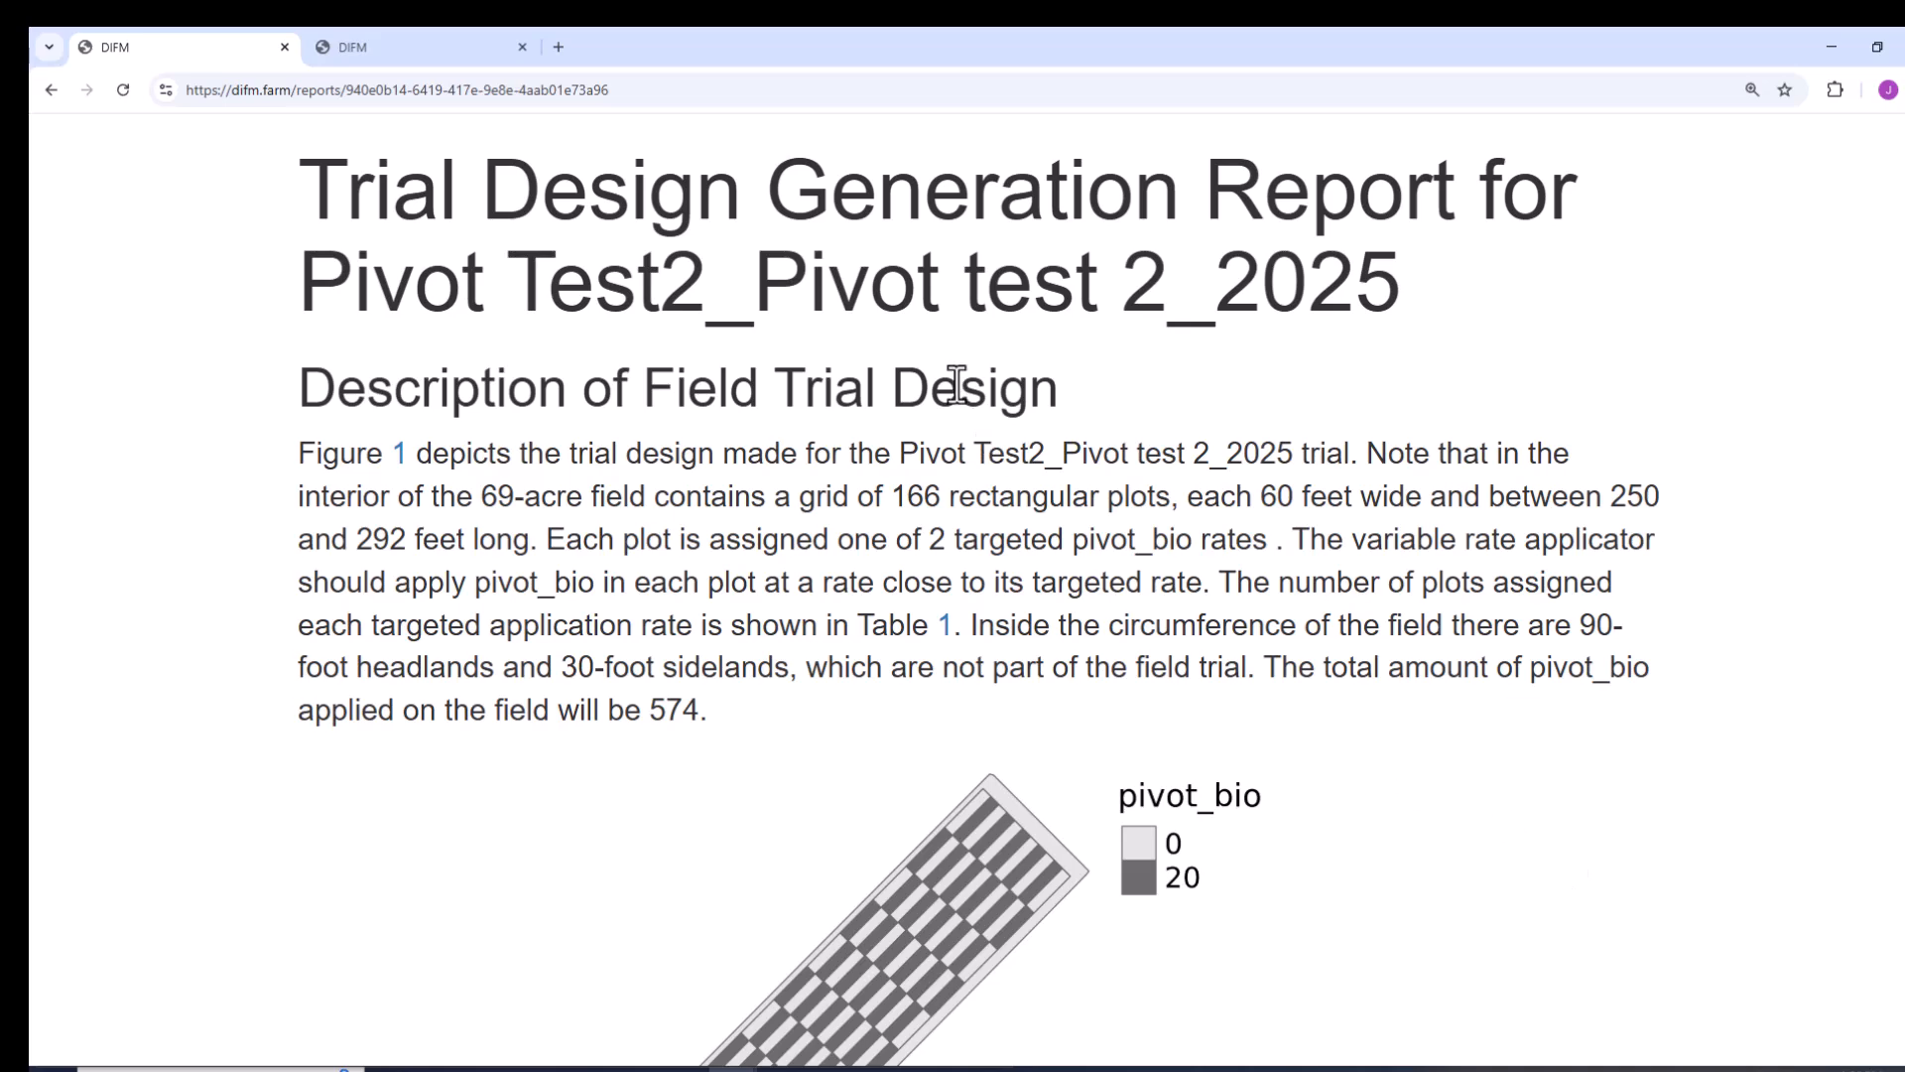
Read the report's field trial description, trial map, target rate replicates and the AB-line coordinates for pivot_bio and harvest
scroll(956, 385, down, 2)
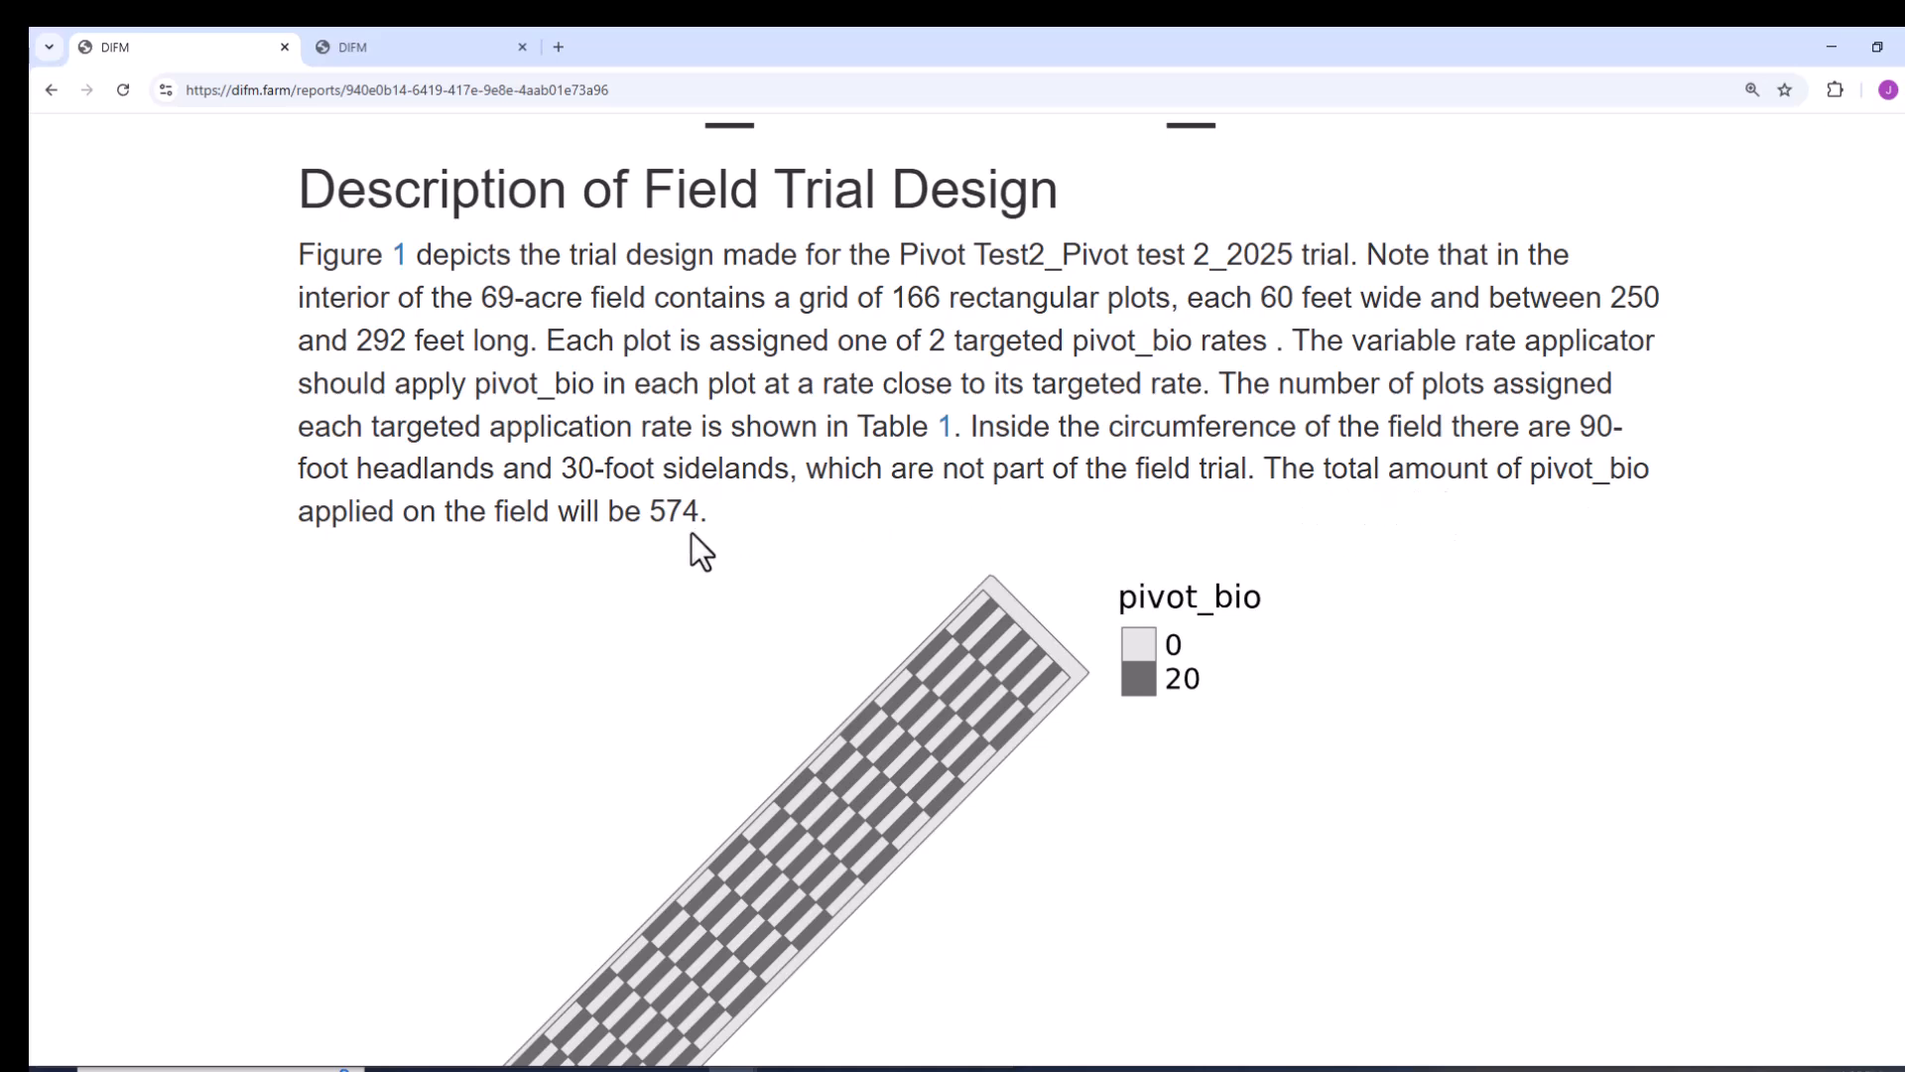
scroll(703, 531, down, 1)
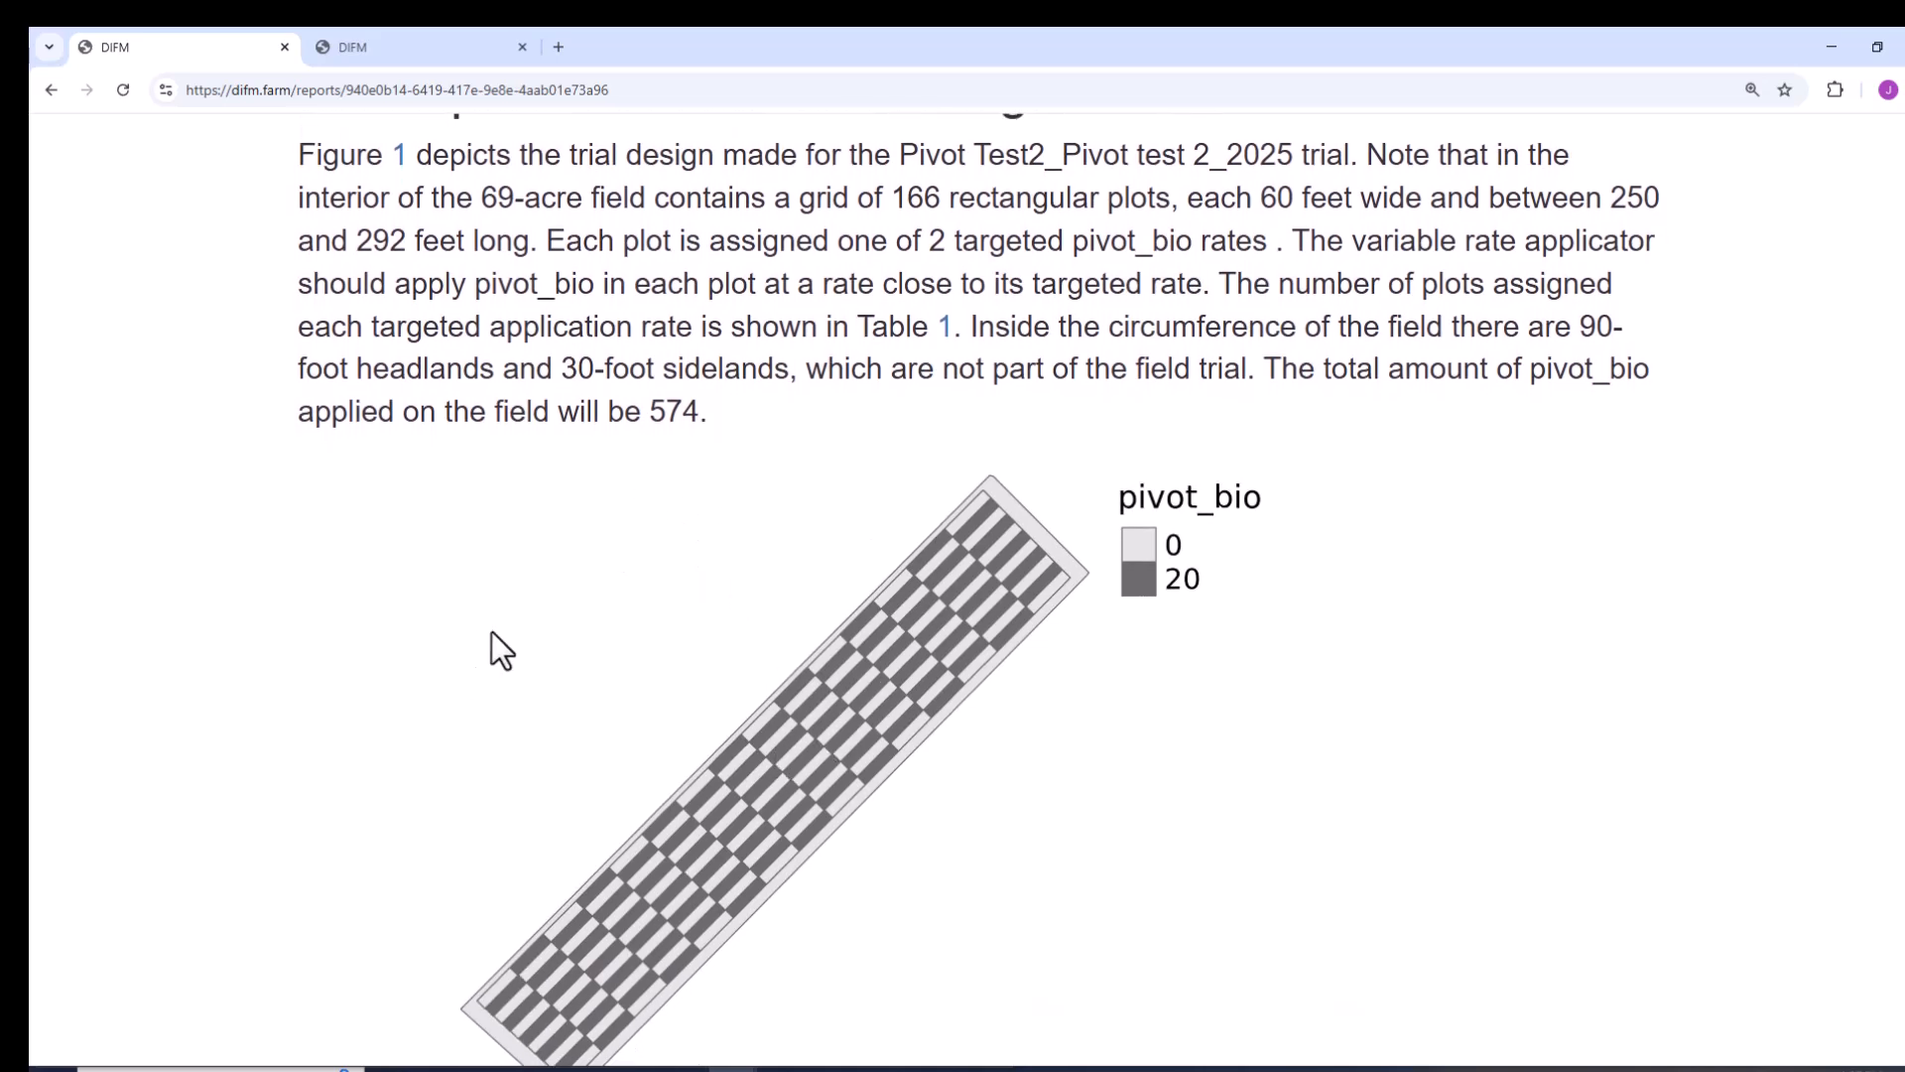
scroll(491, 631, down, 2)
scroll(403, 509, down, 3)
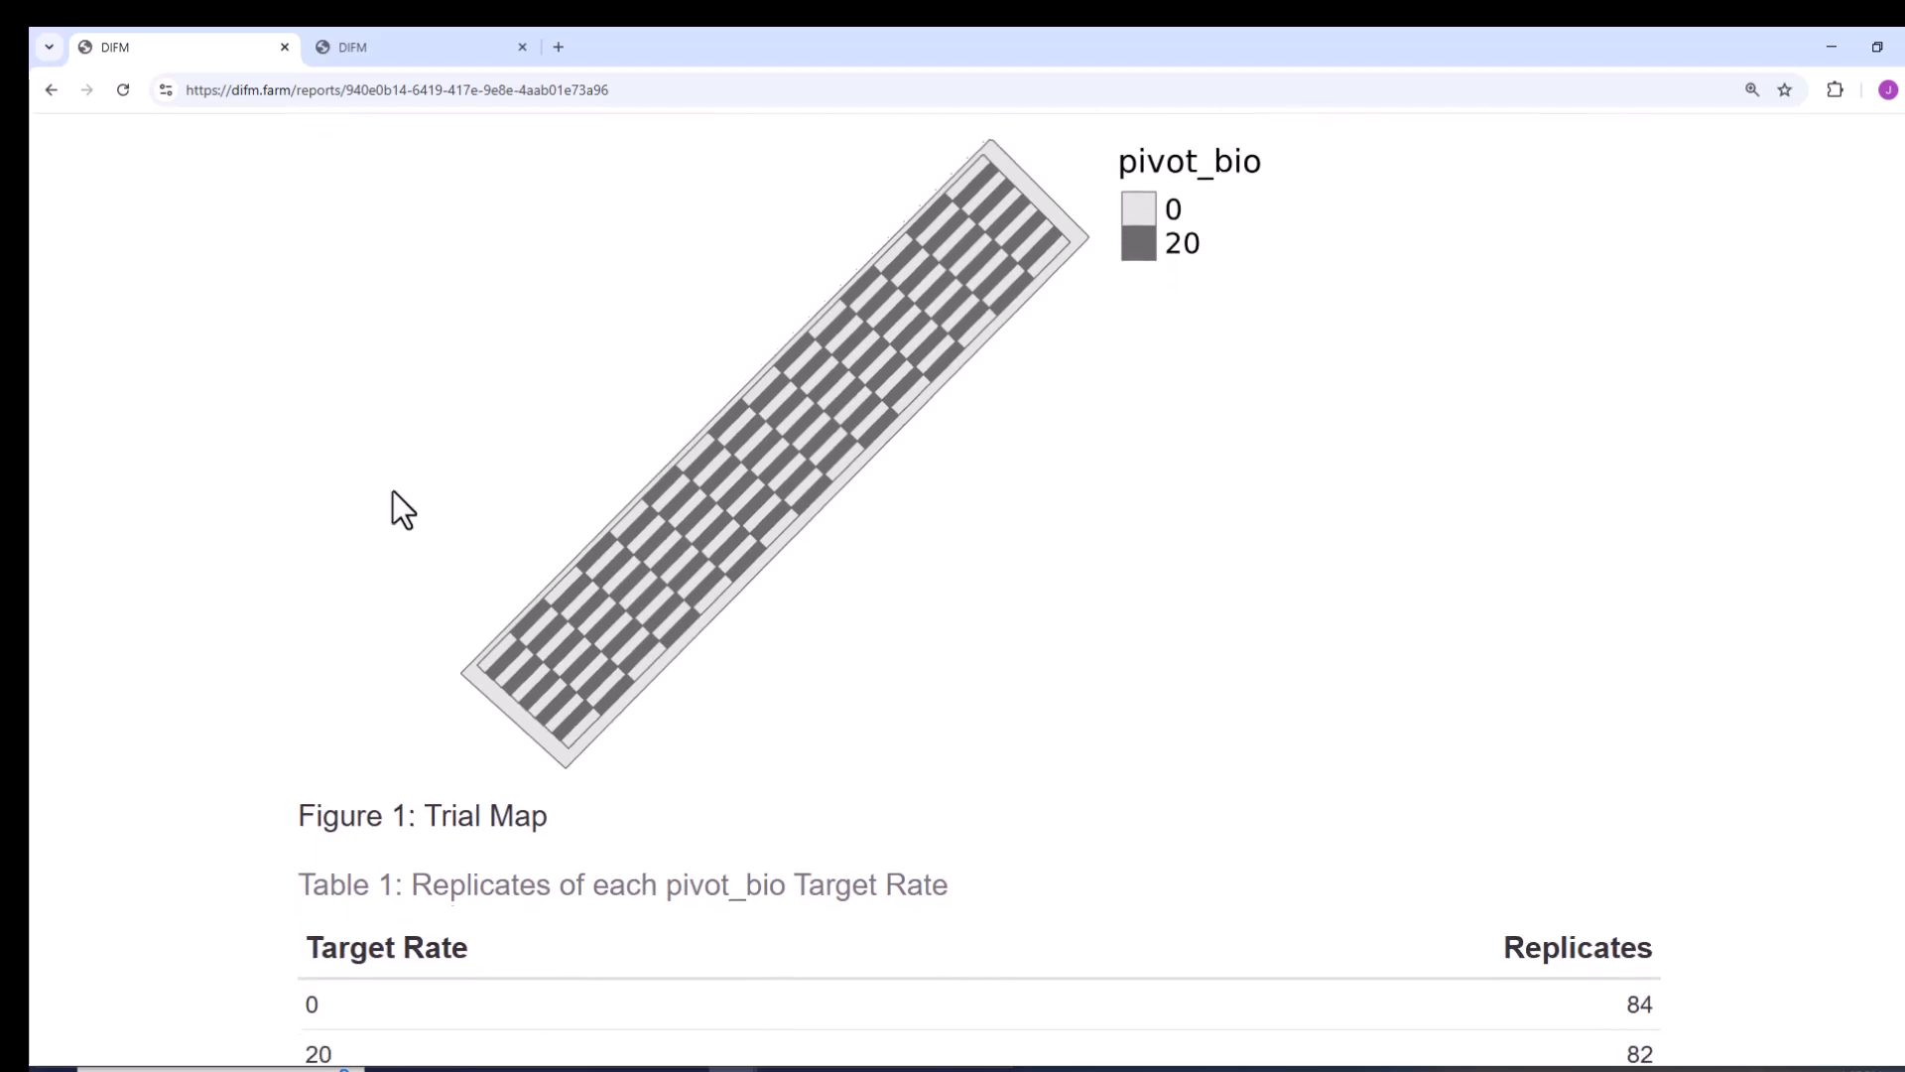
scroll(401, 413, down, 3)
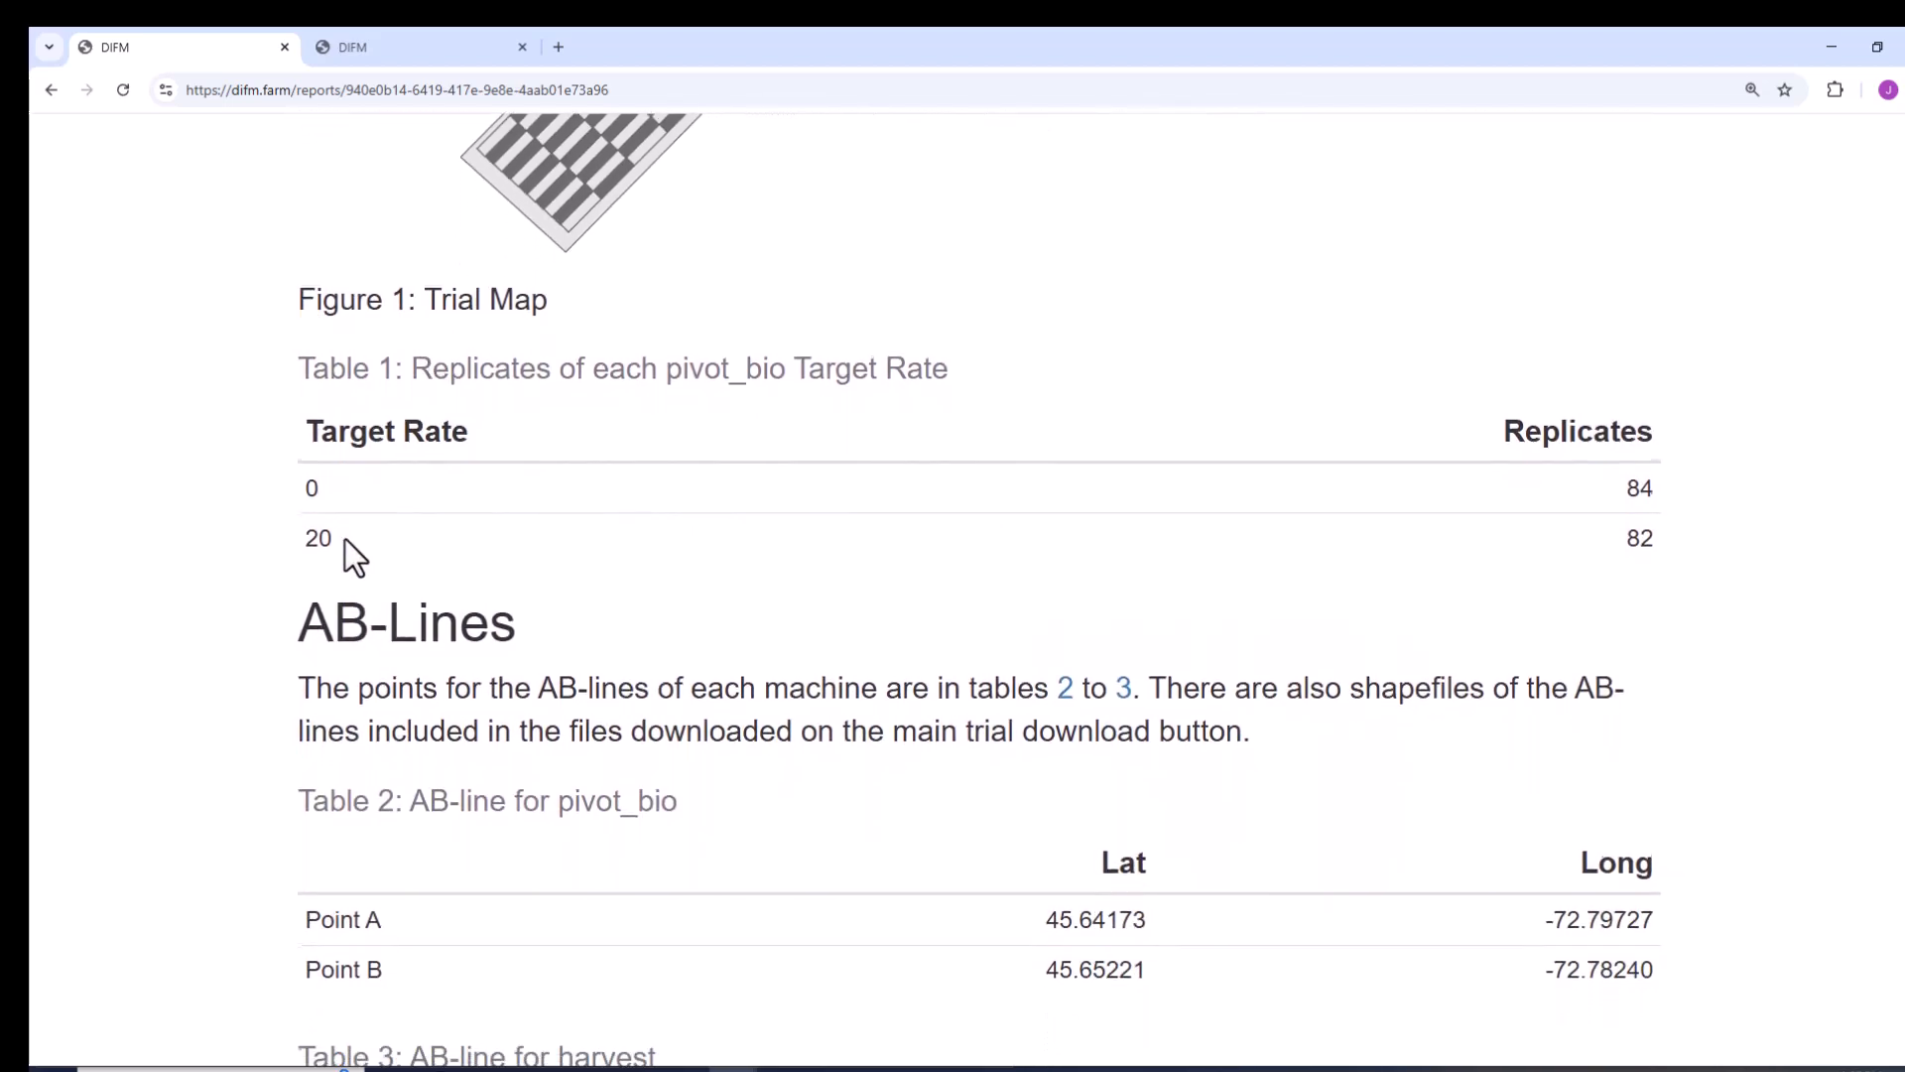
scroll(1655, 467, down, 1)
scroll(1647, 506, down, 1)
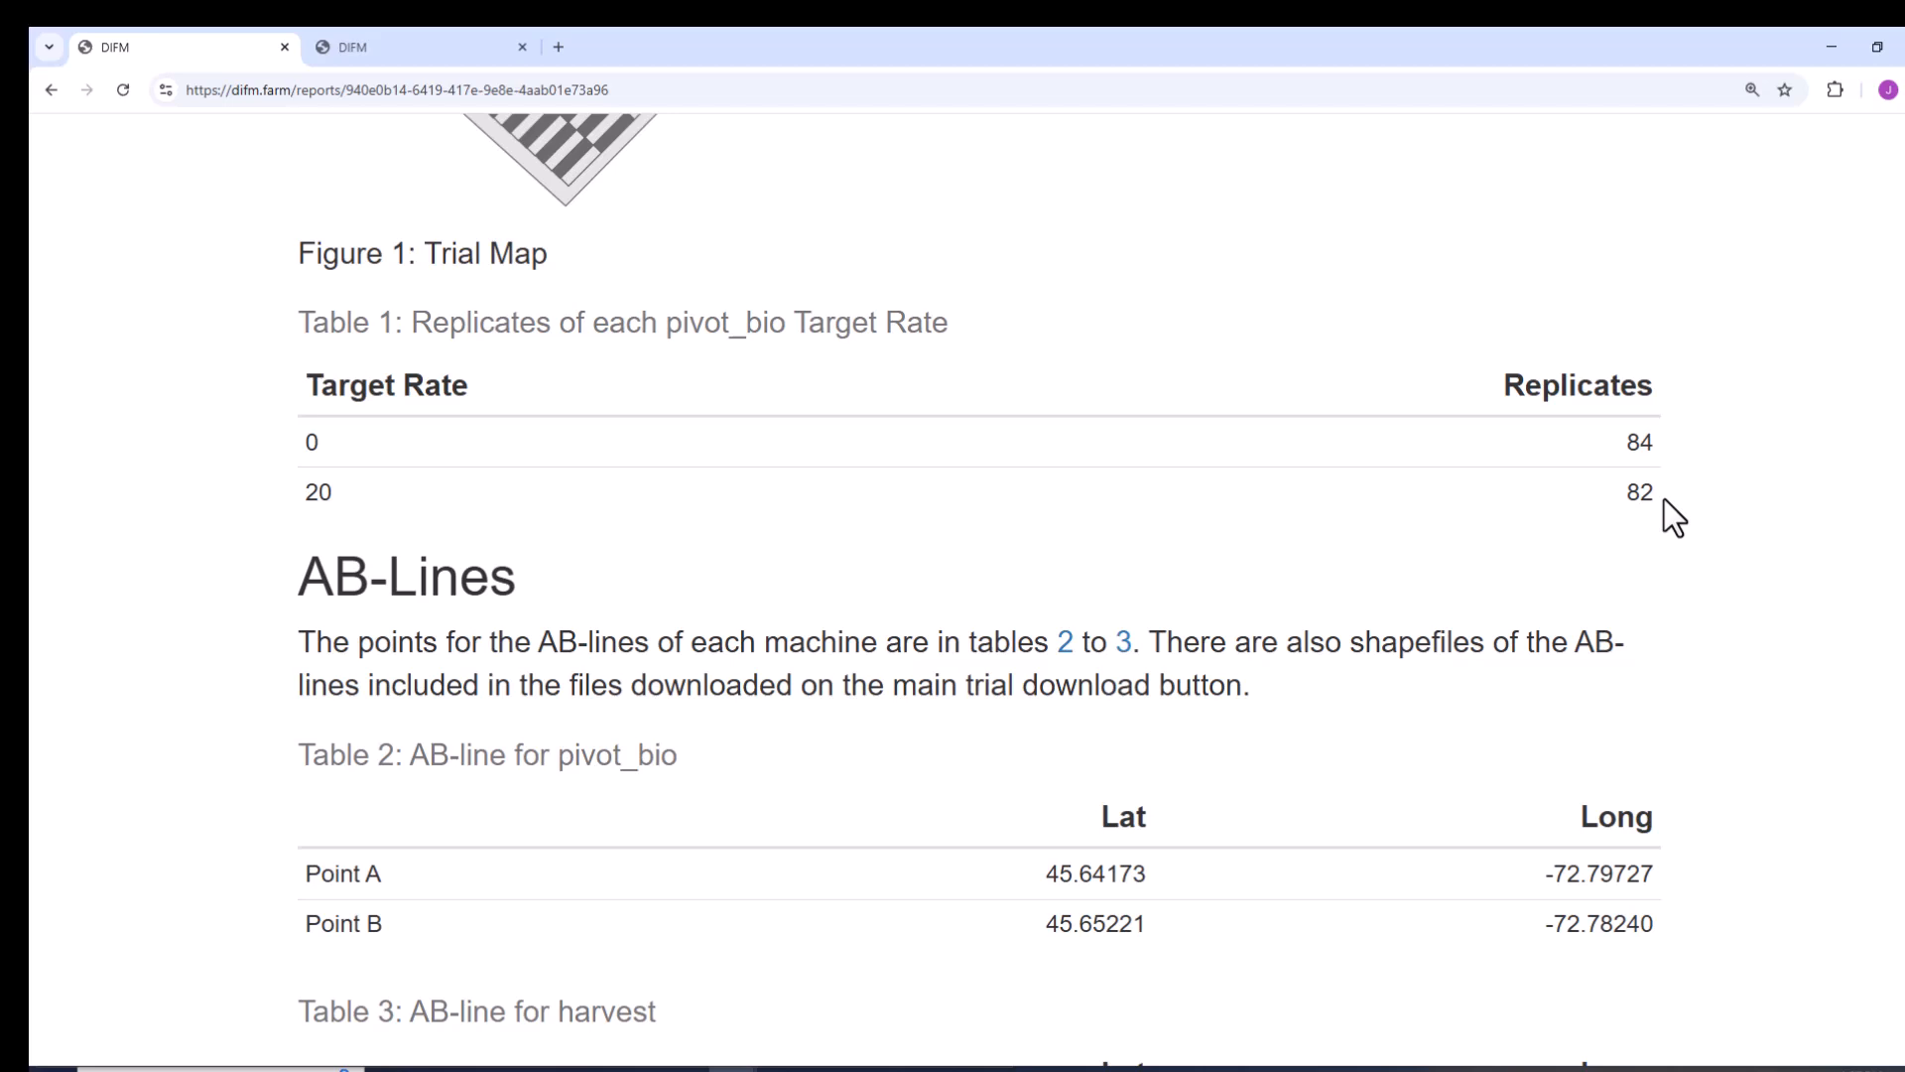
scroll(1627, 526, down, 4)
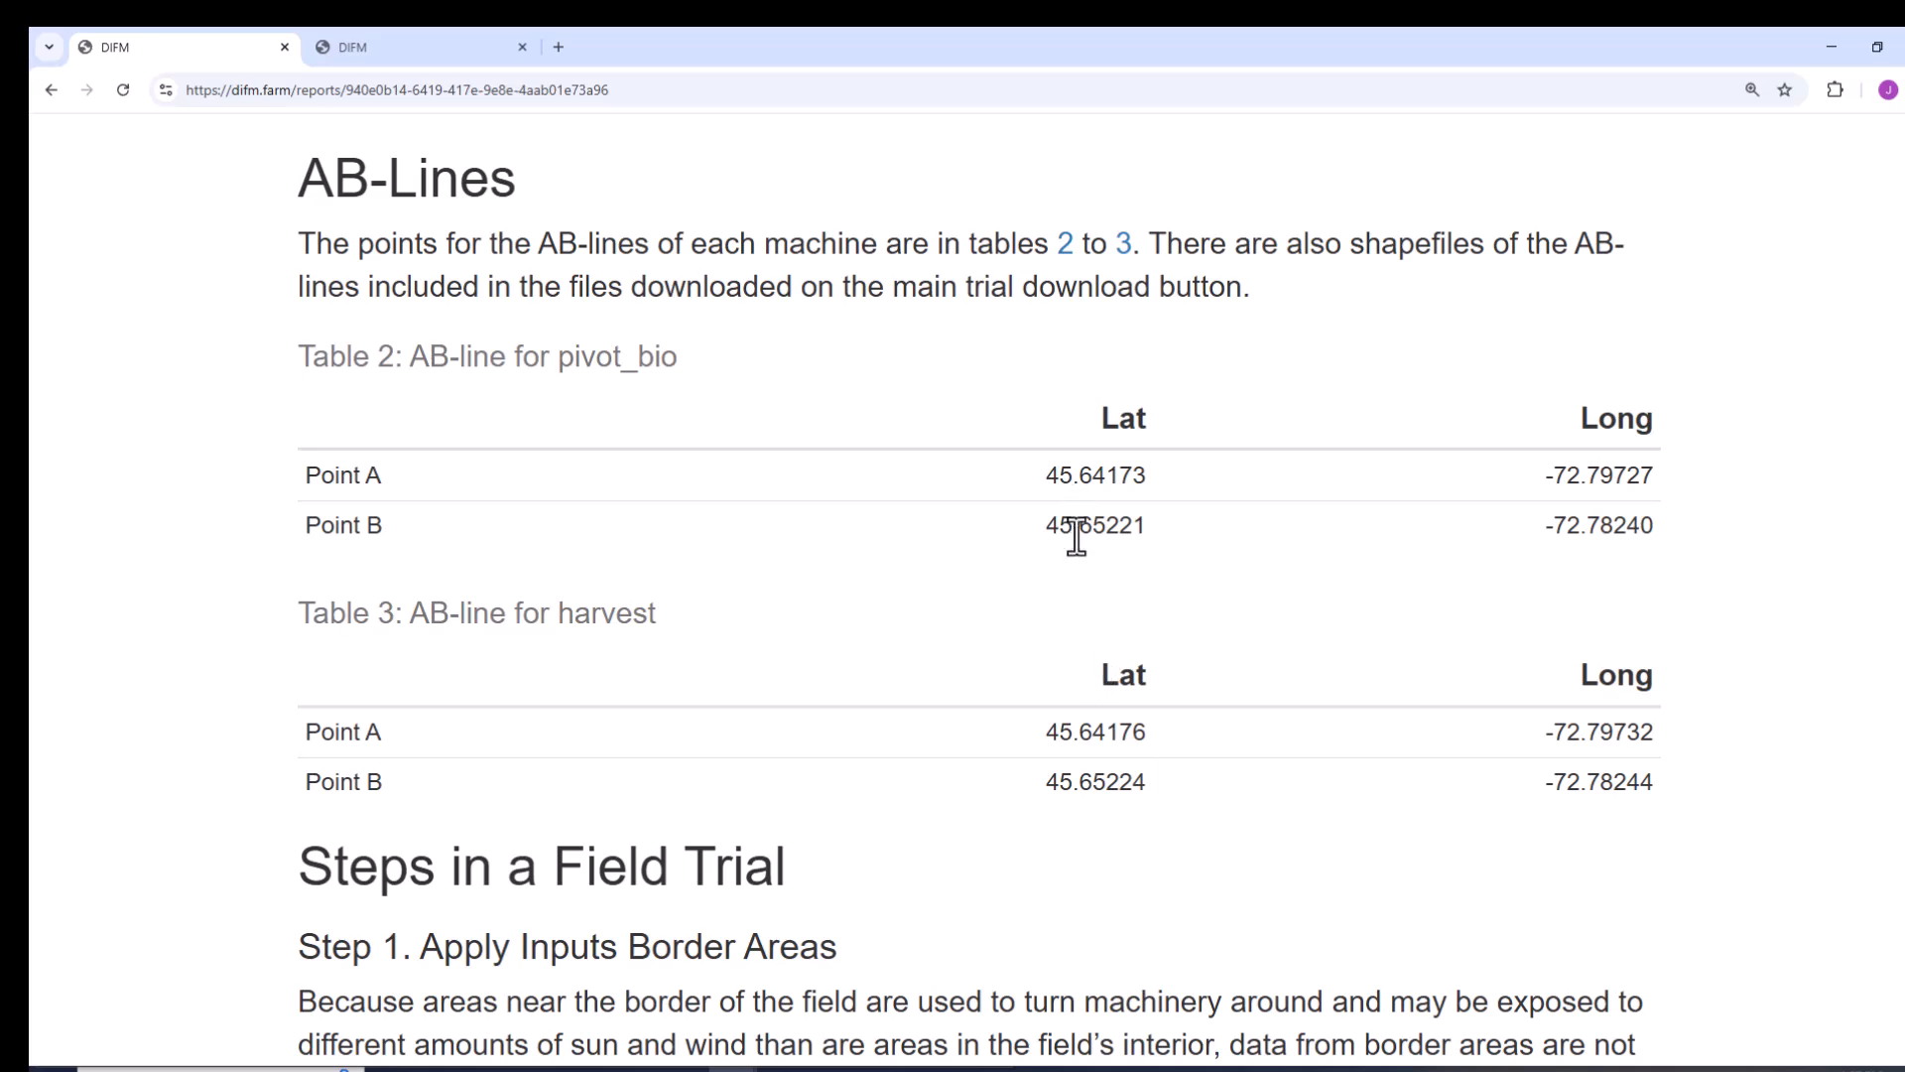
scroll(1091, 586, down, 4)
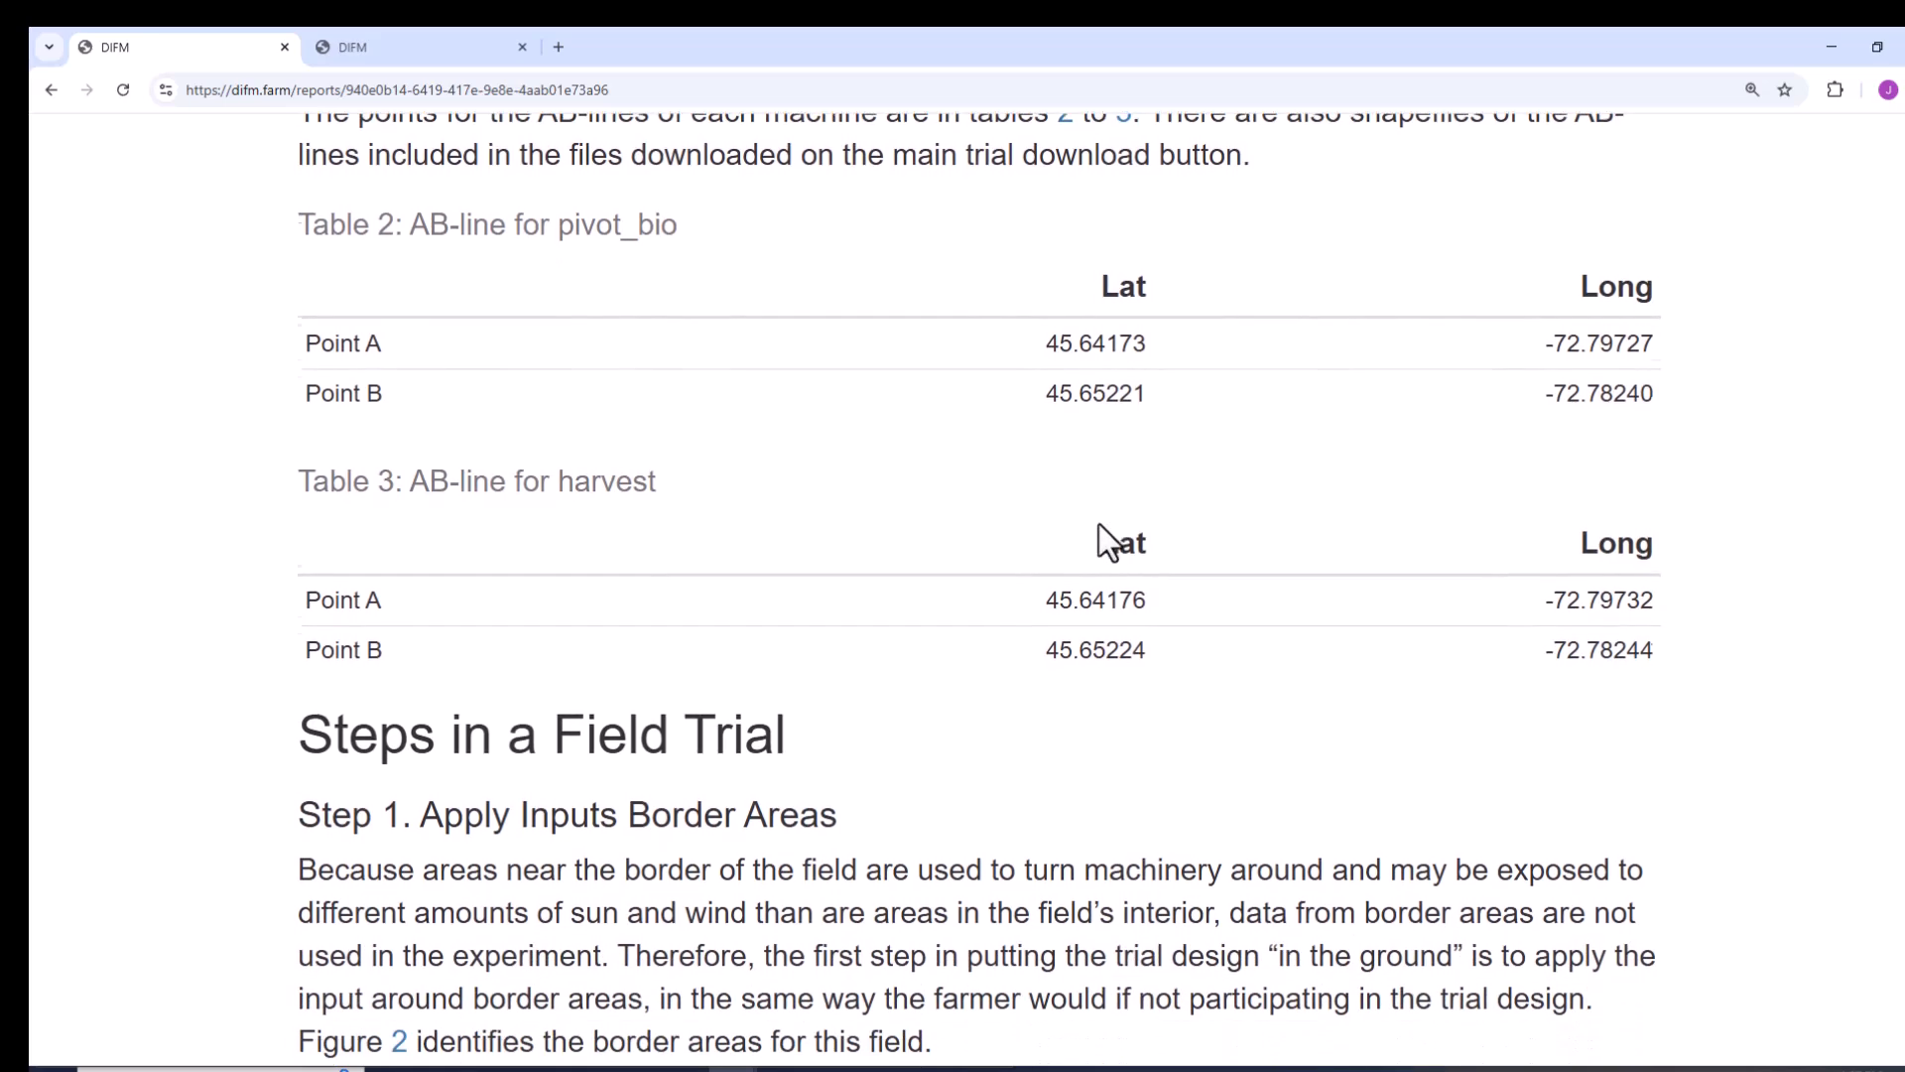
scroll(1128, 448, down, 2)
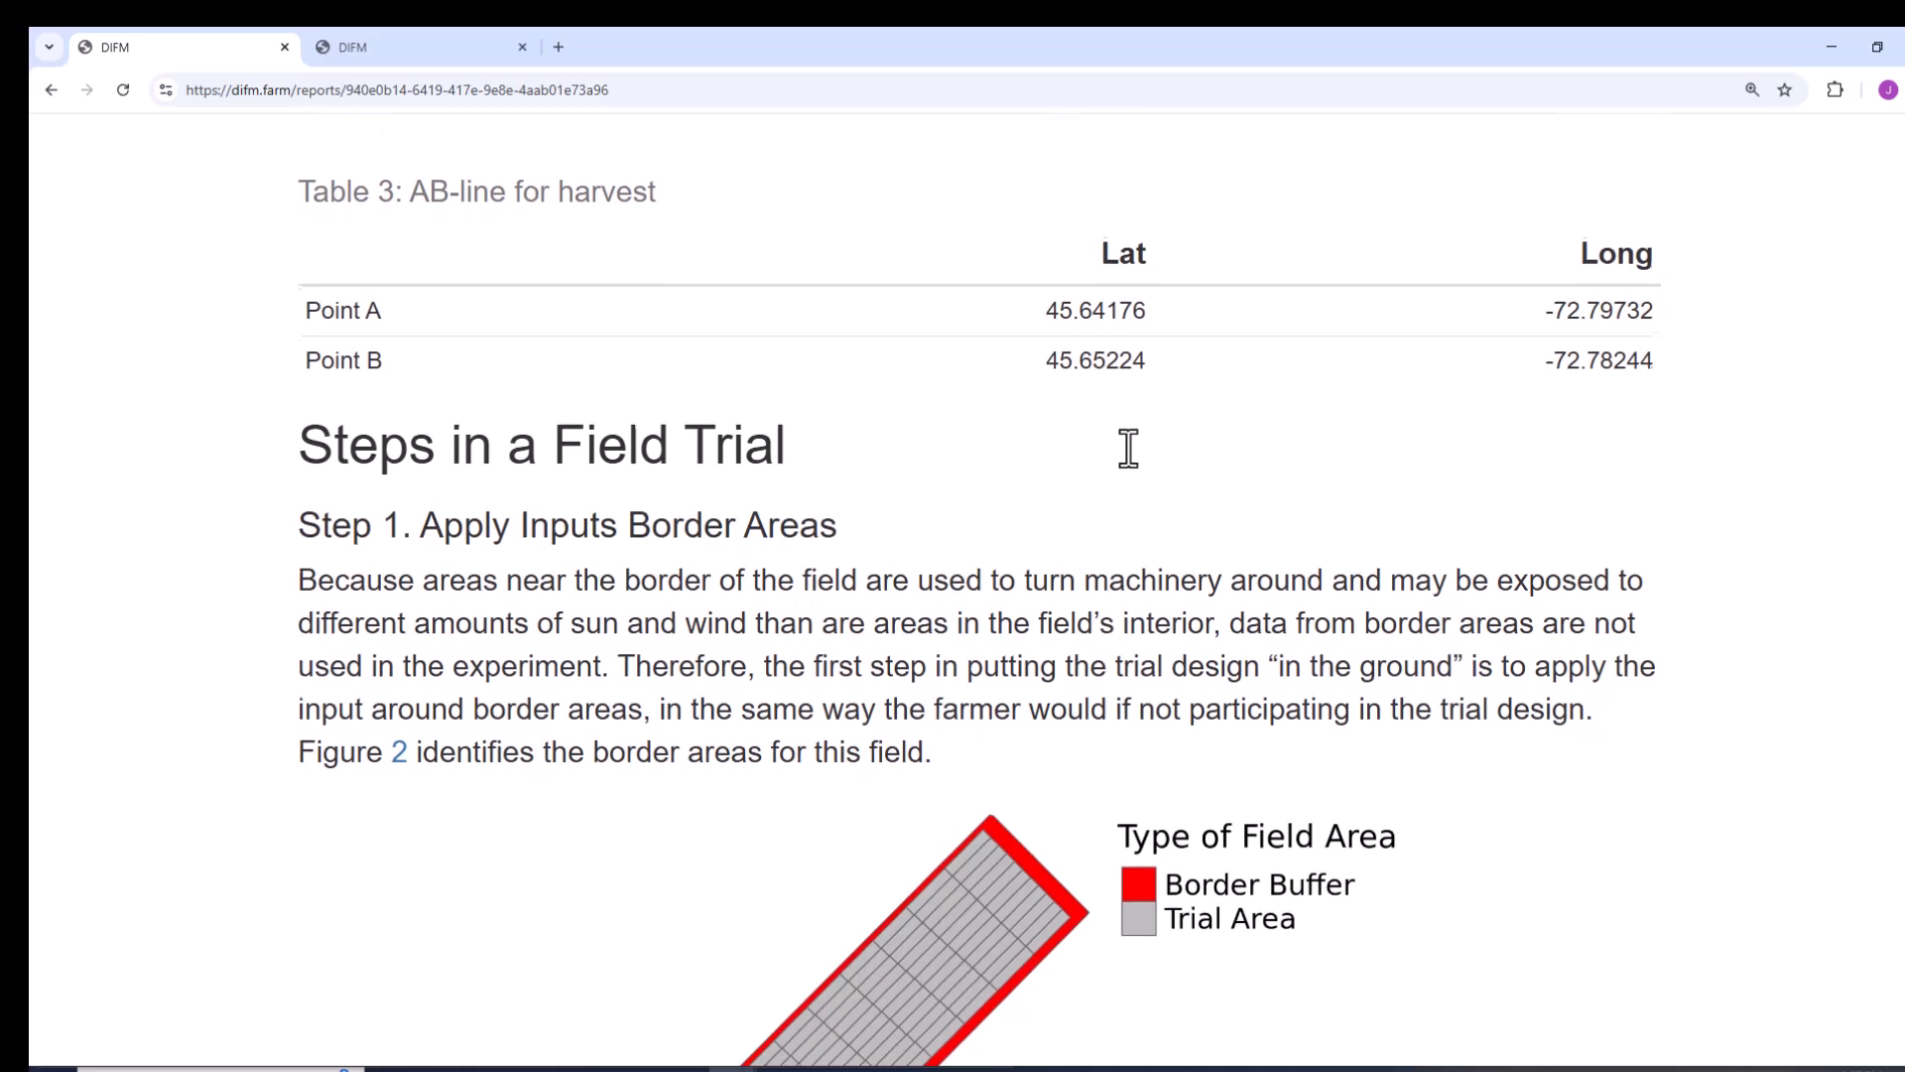
scroll(1128, 448, up, 4)
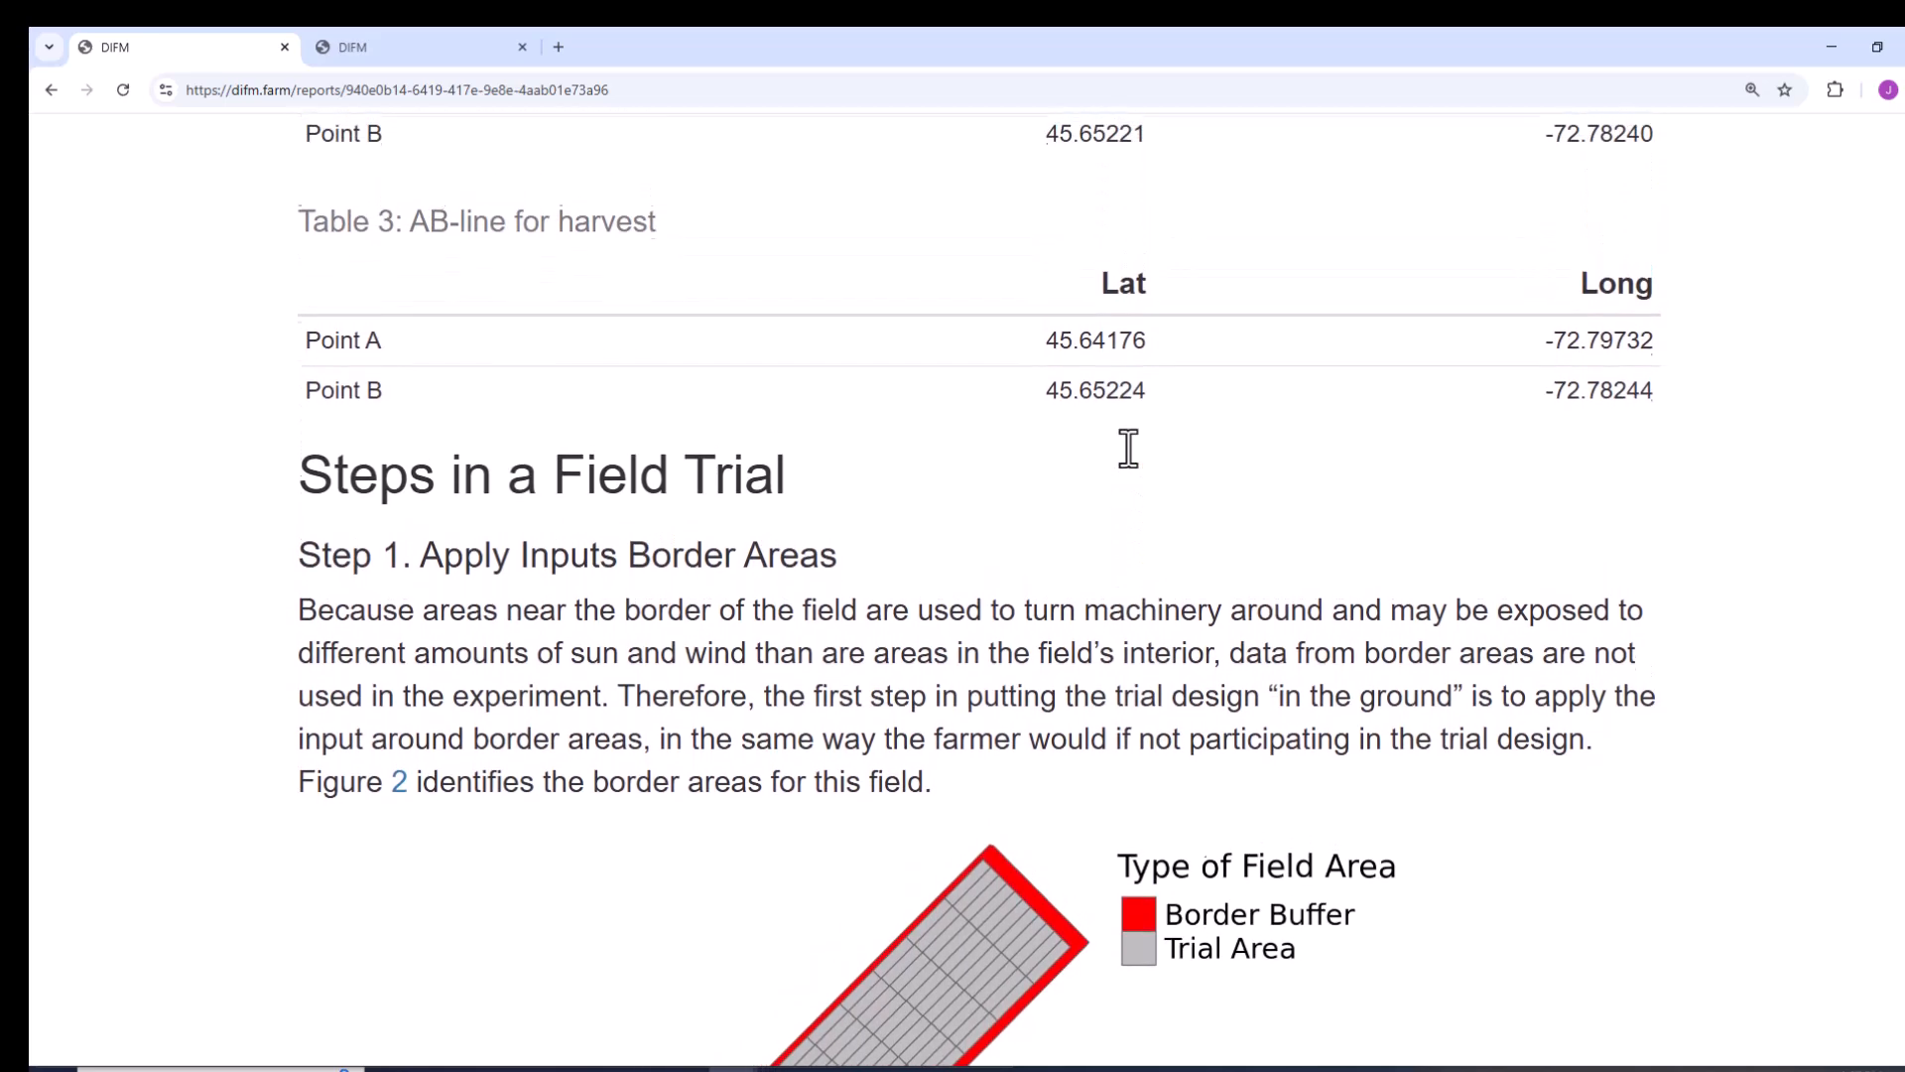
scroll(1128, 449, down, 1)
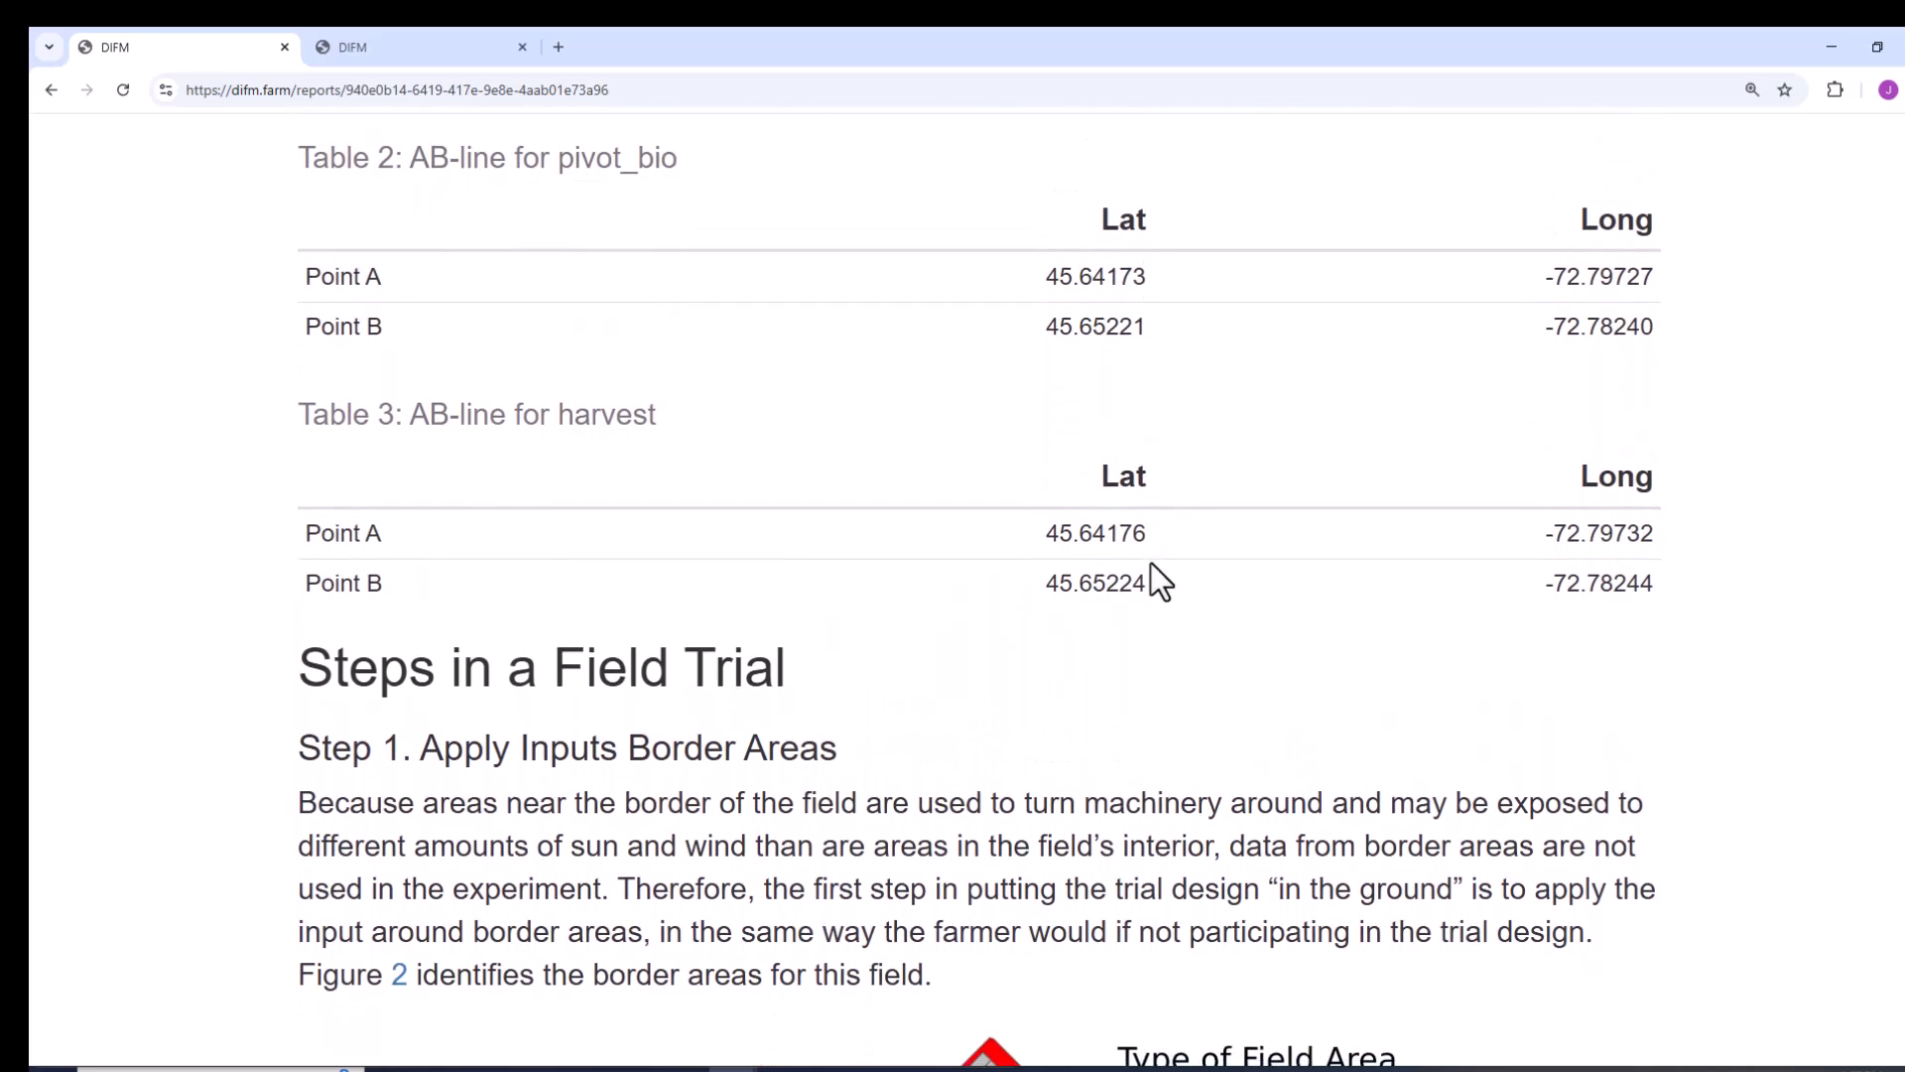
scroll(1151, 564, down, 2)
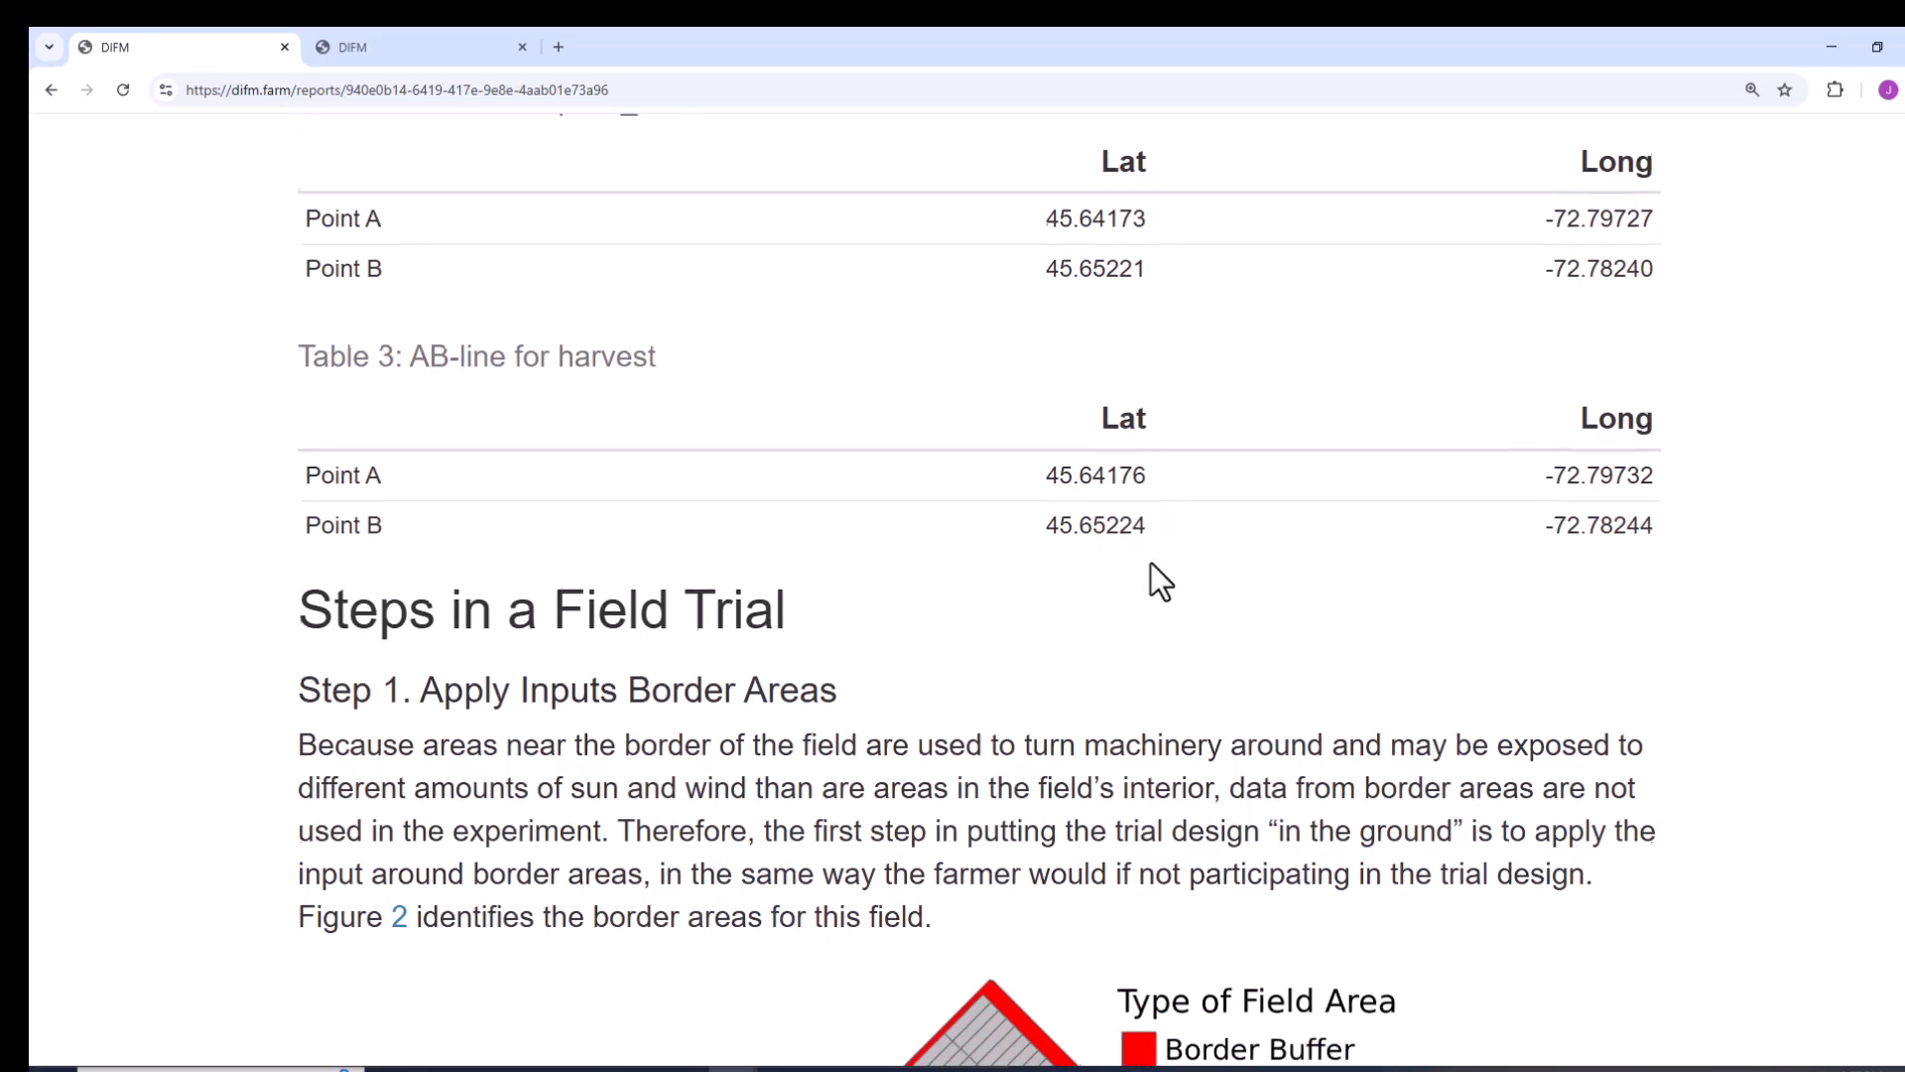
Review the report's Steps in a Field Trial section, including the field border map and the machinery alignment figures
scroll(1187, 366, down, 4)
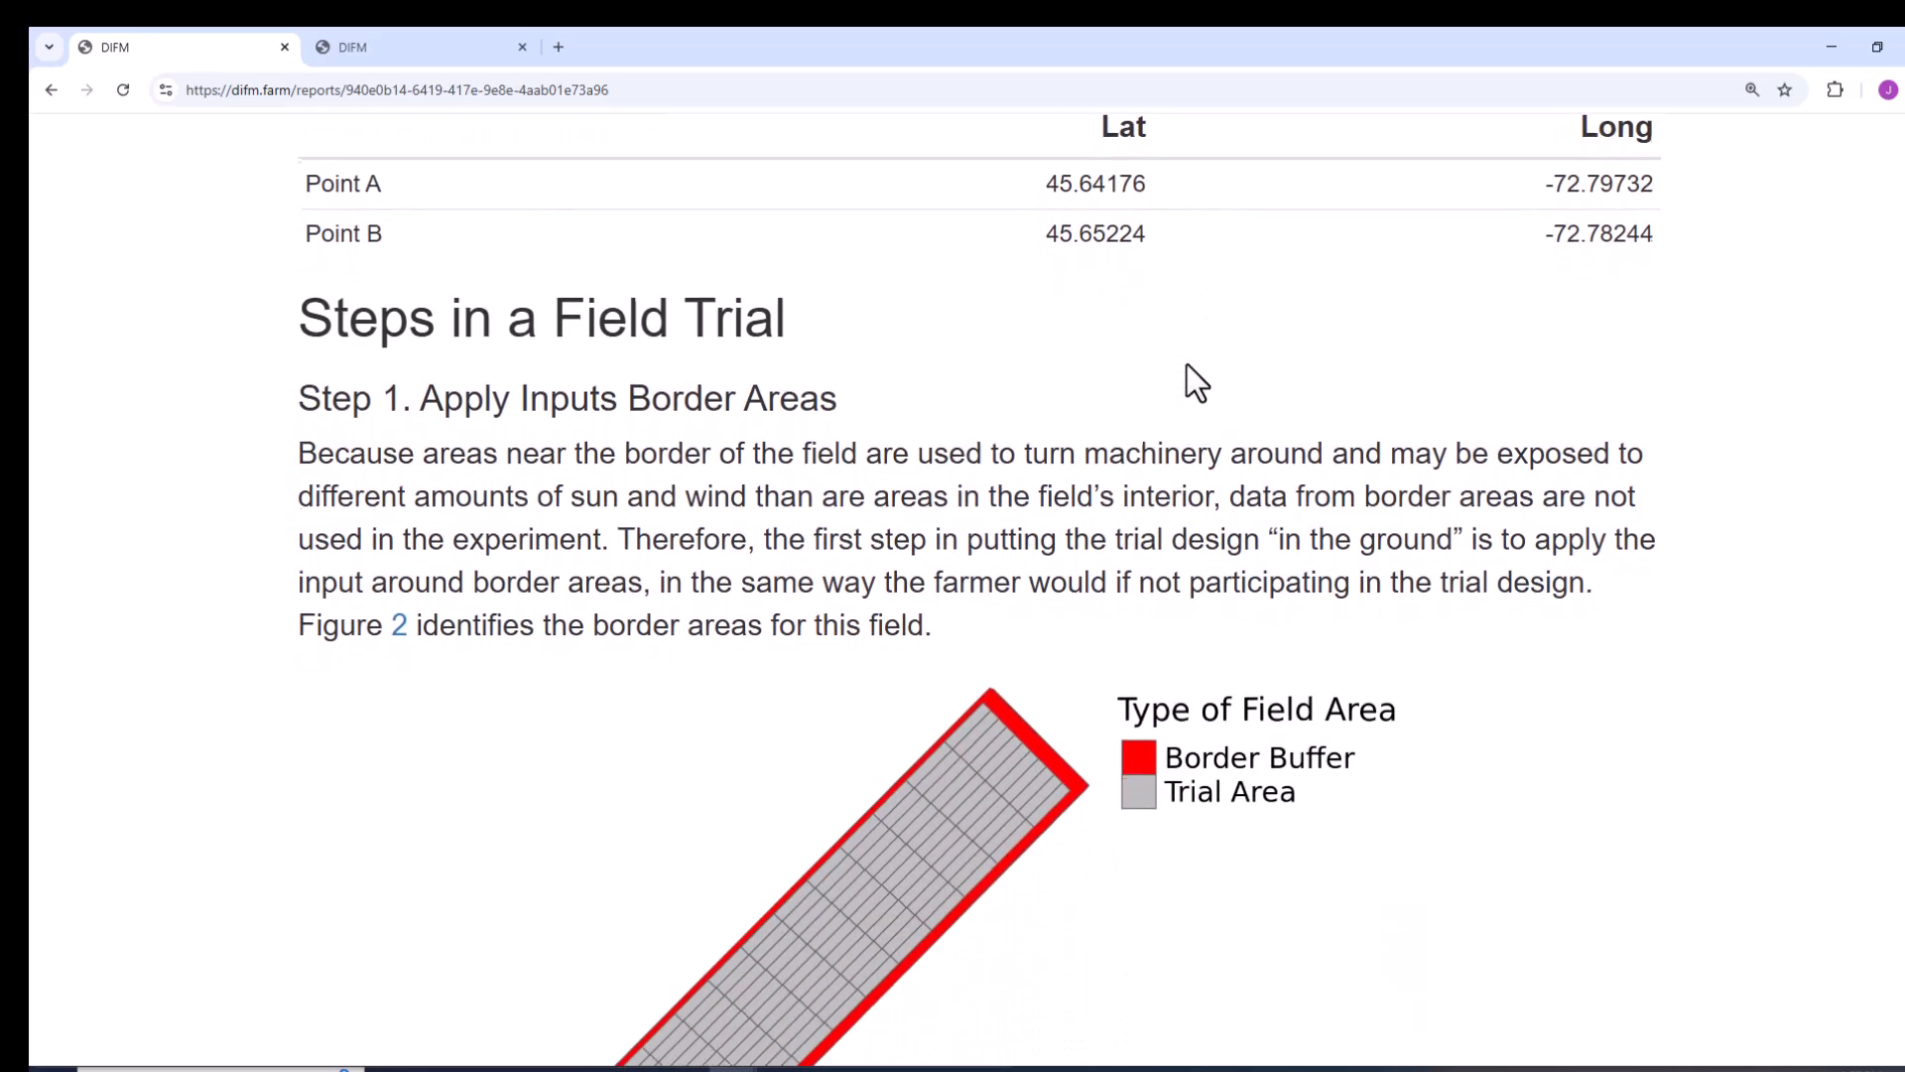
scroll(1154, 338, down, 1)
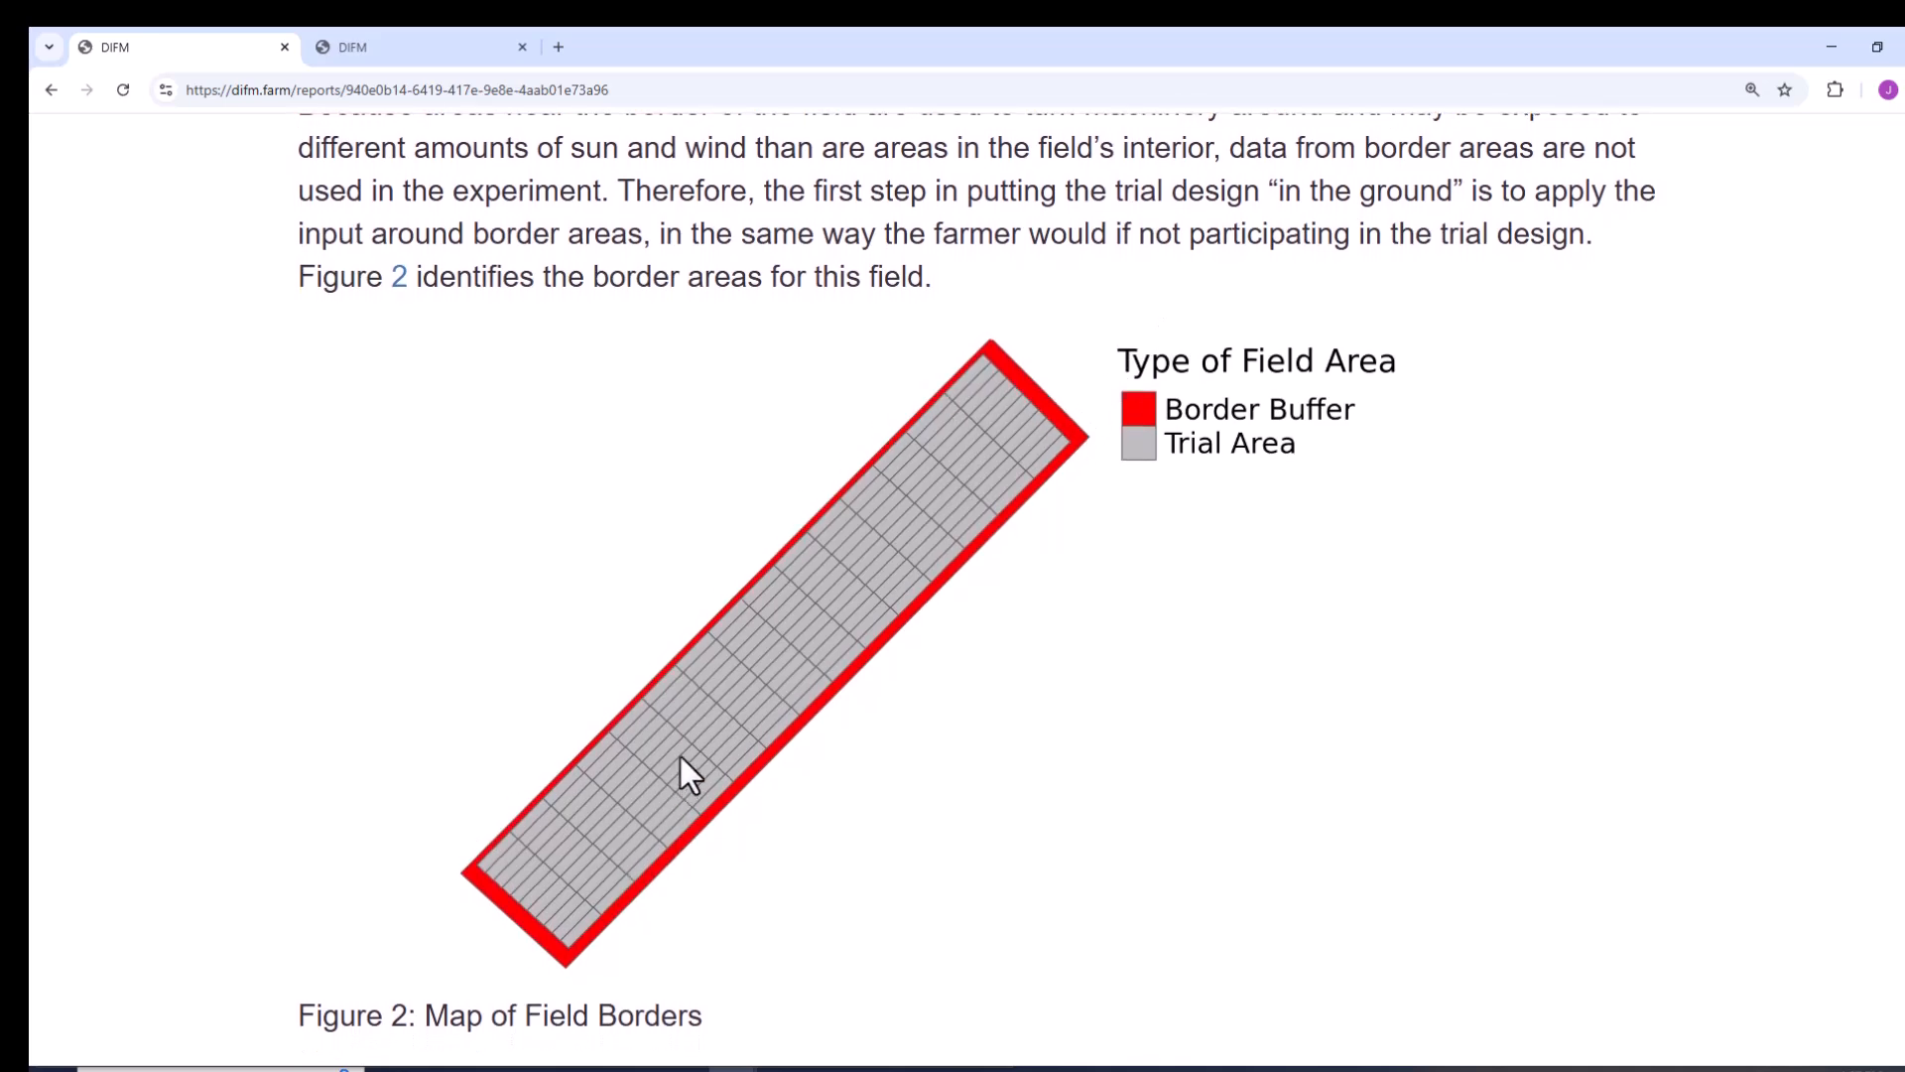
scroll(699, 723, down, 3)
scroll(725, 596, down, 4)
scroll(755, 523, down, 4)
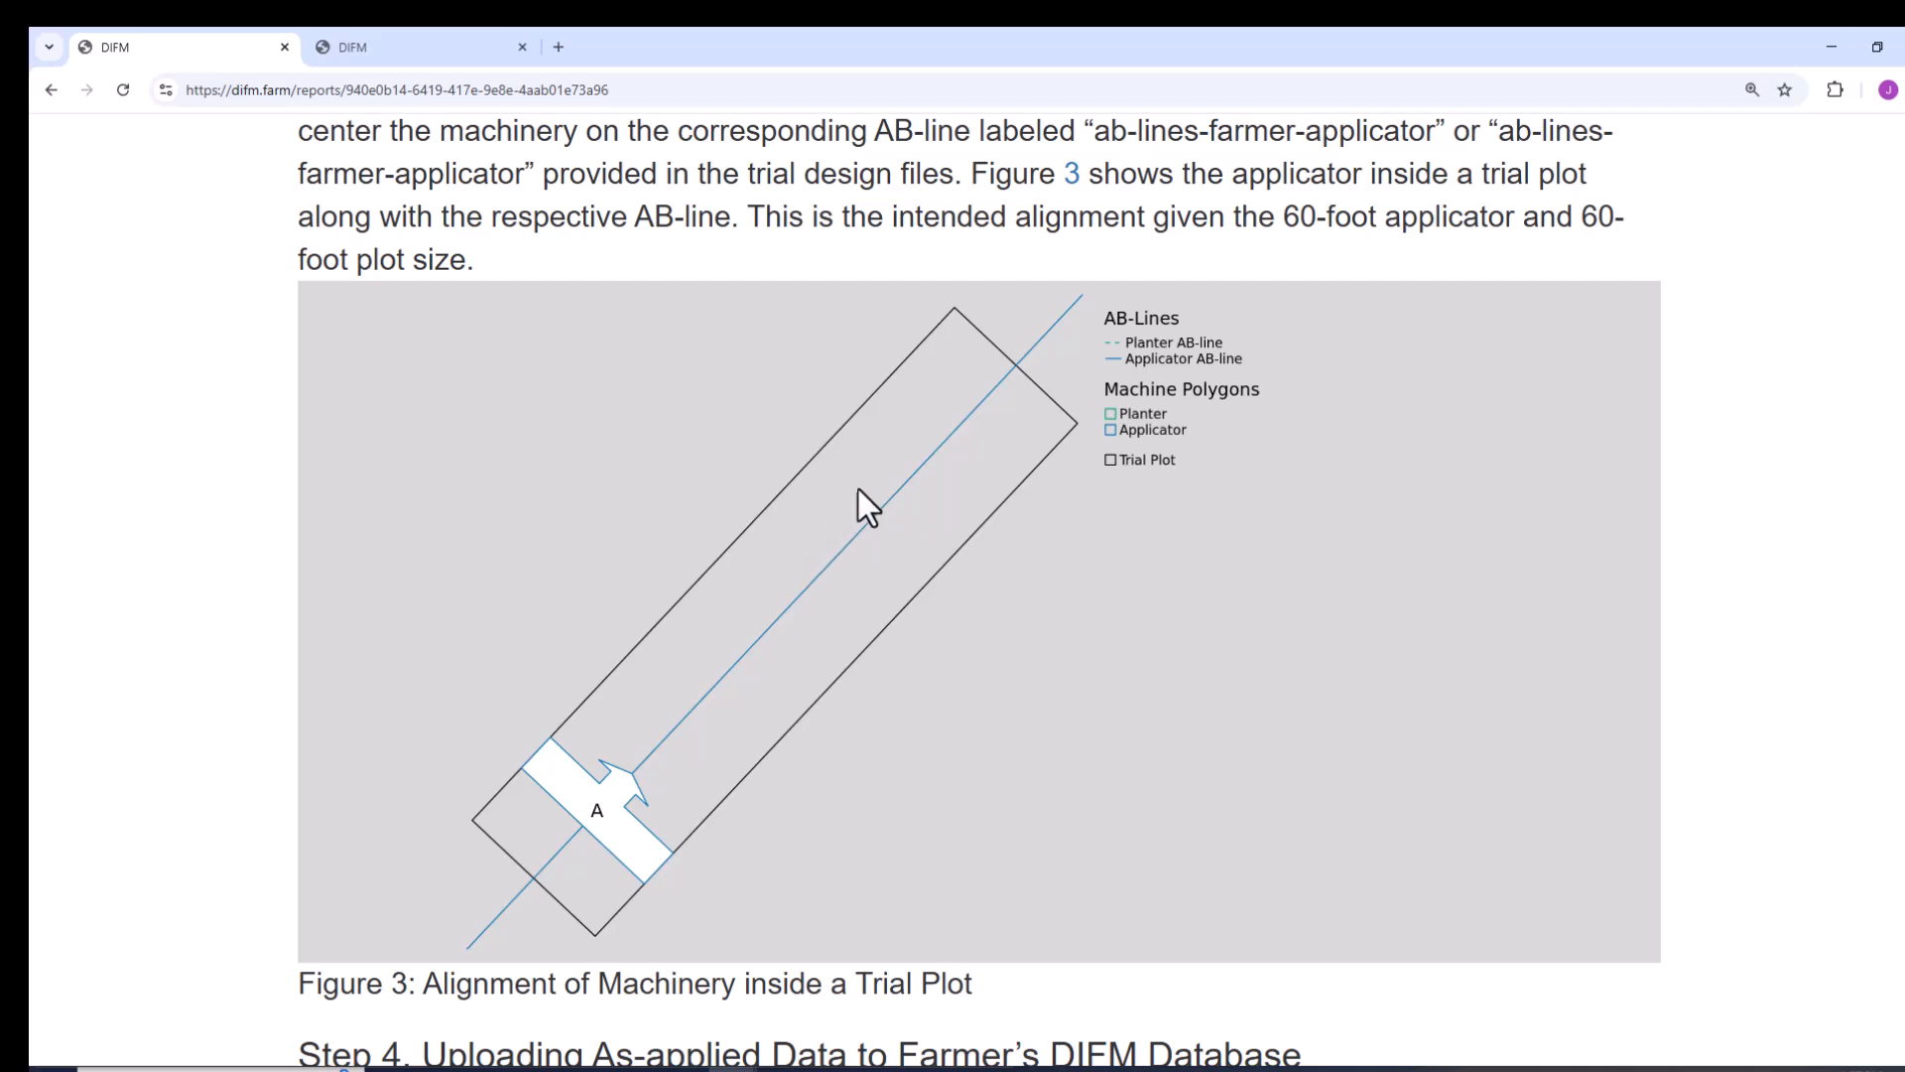
scroll(866, 481, down, 5)
scroll(865, 481, down, 9)
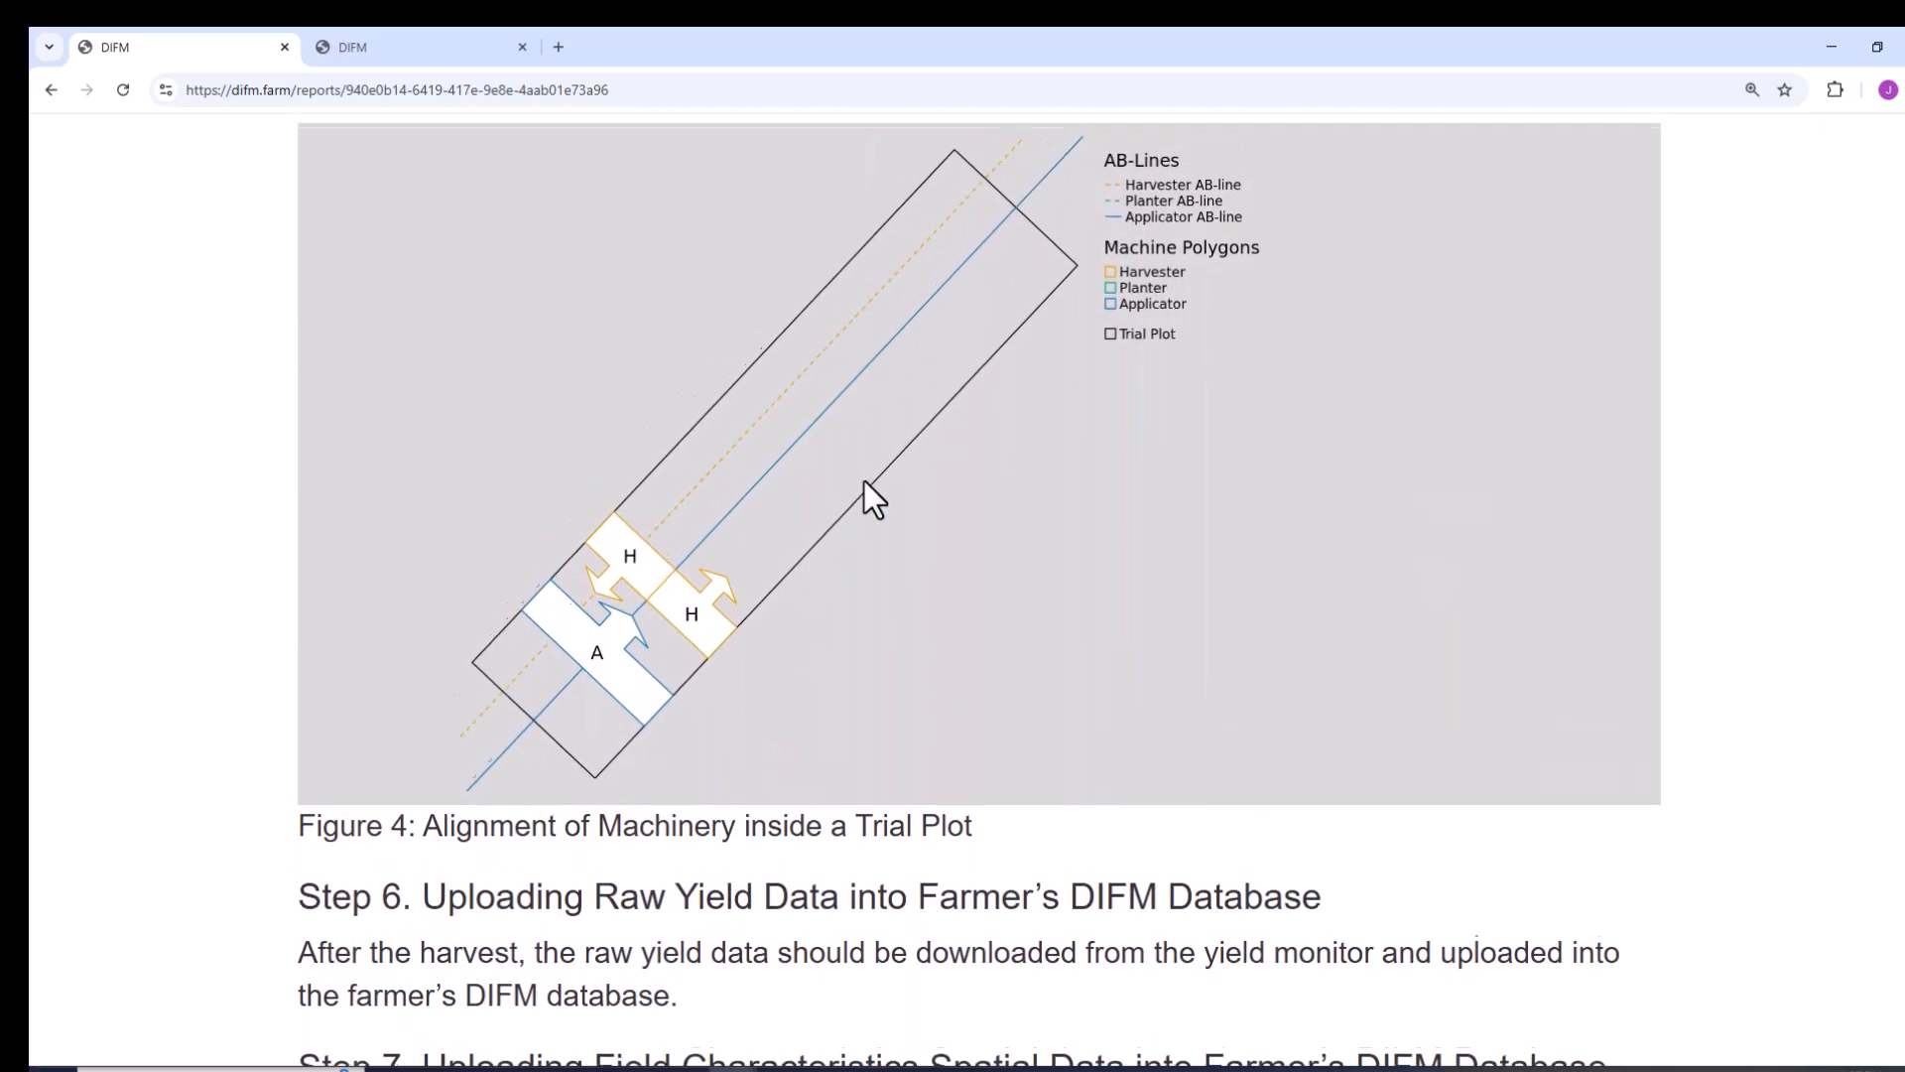
scroll(865, 480, up, 1)
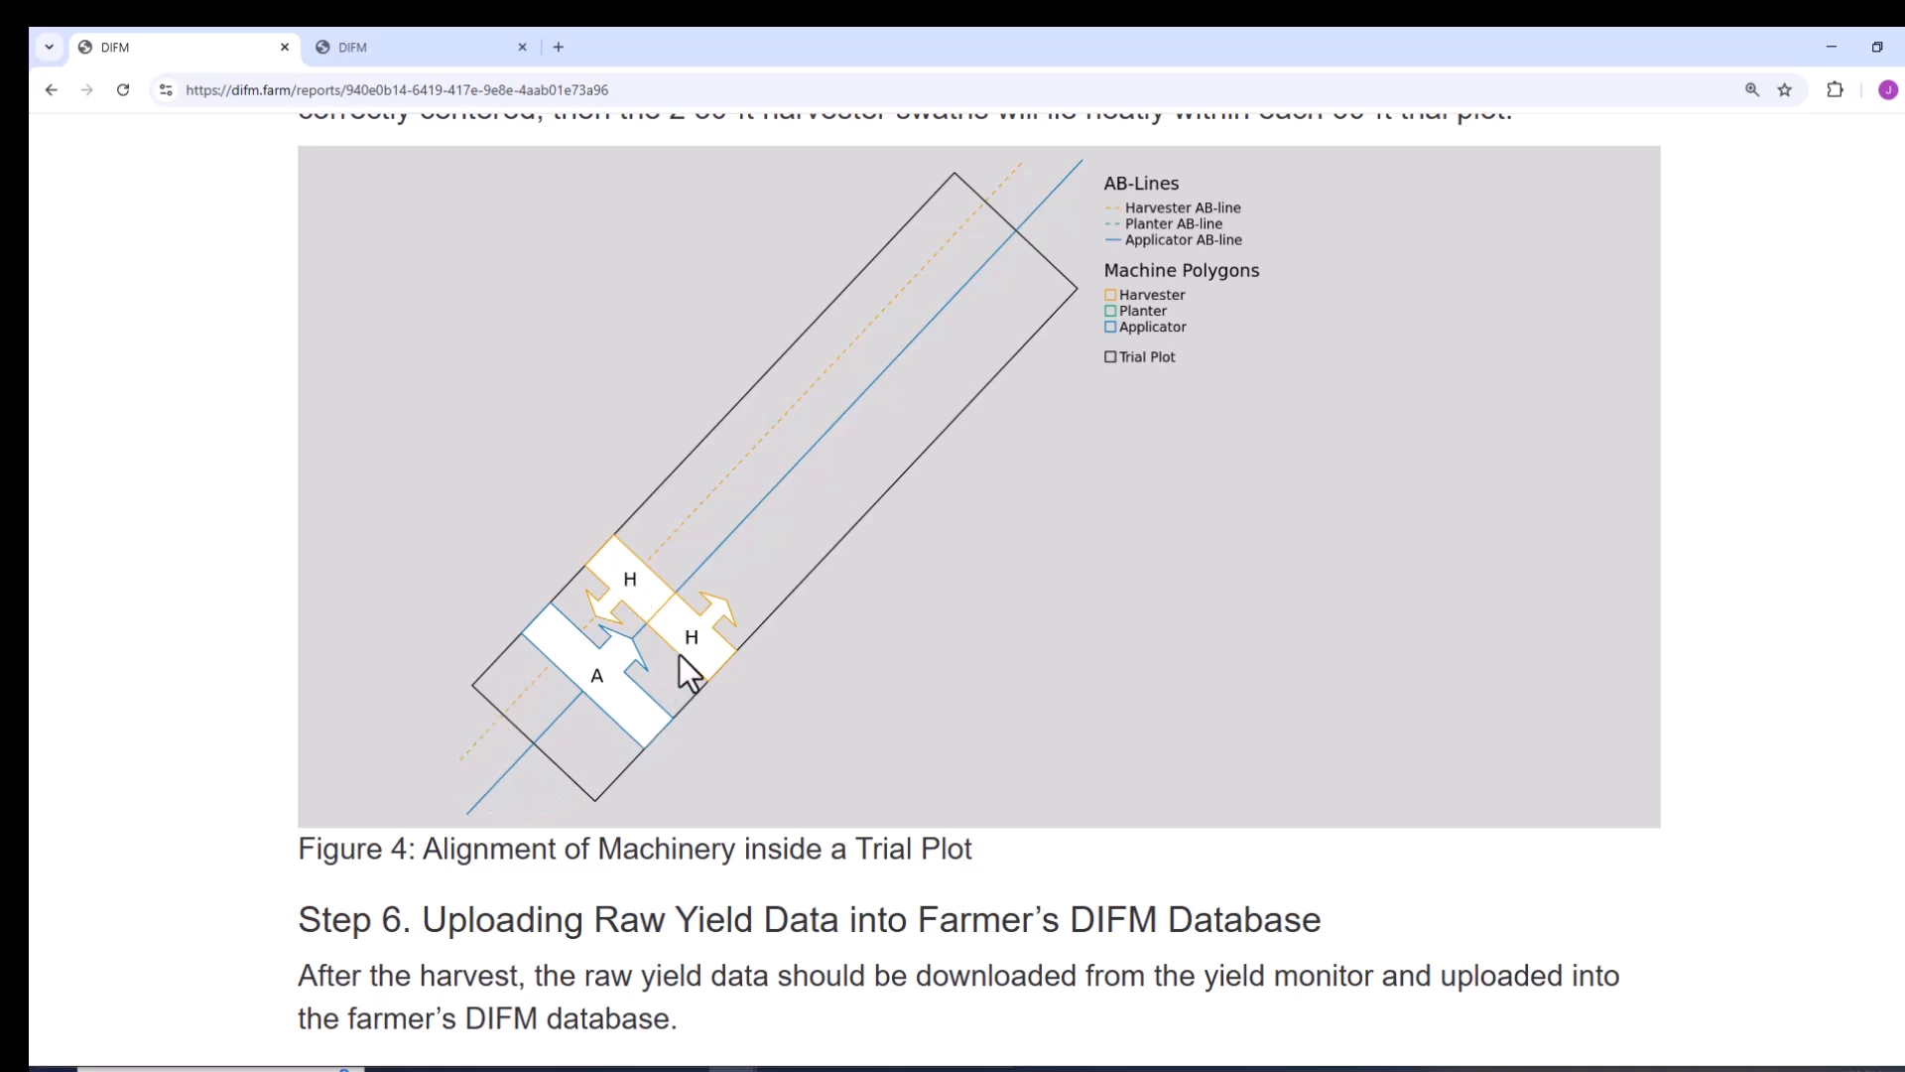
Read the report's Steps 6 and 7 on uploading yield and field characteristics data, and return to the Trial Designs section
scroll(681, 650, down, 3)
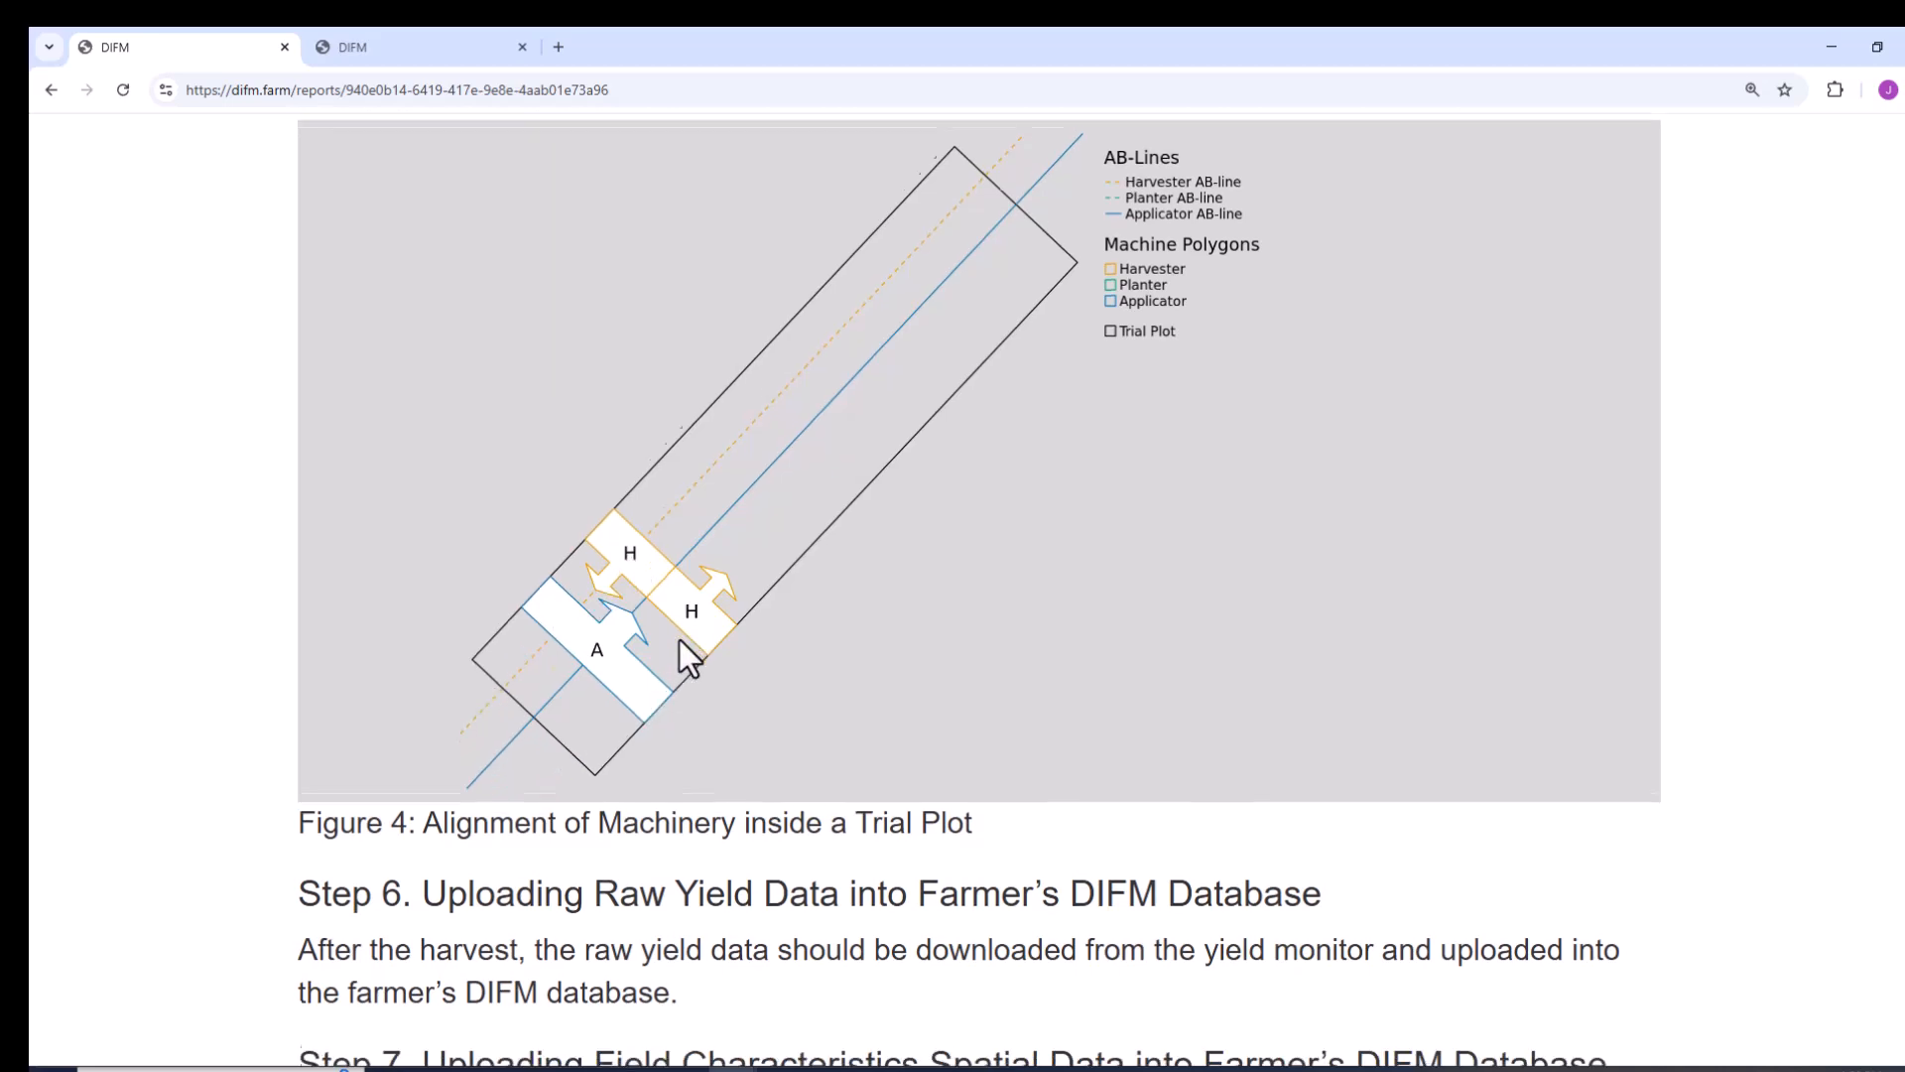
scroll(689, 638, down, 1)
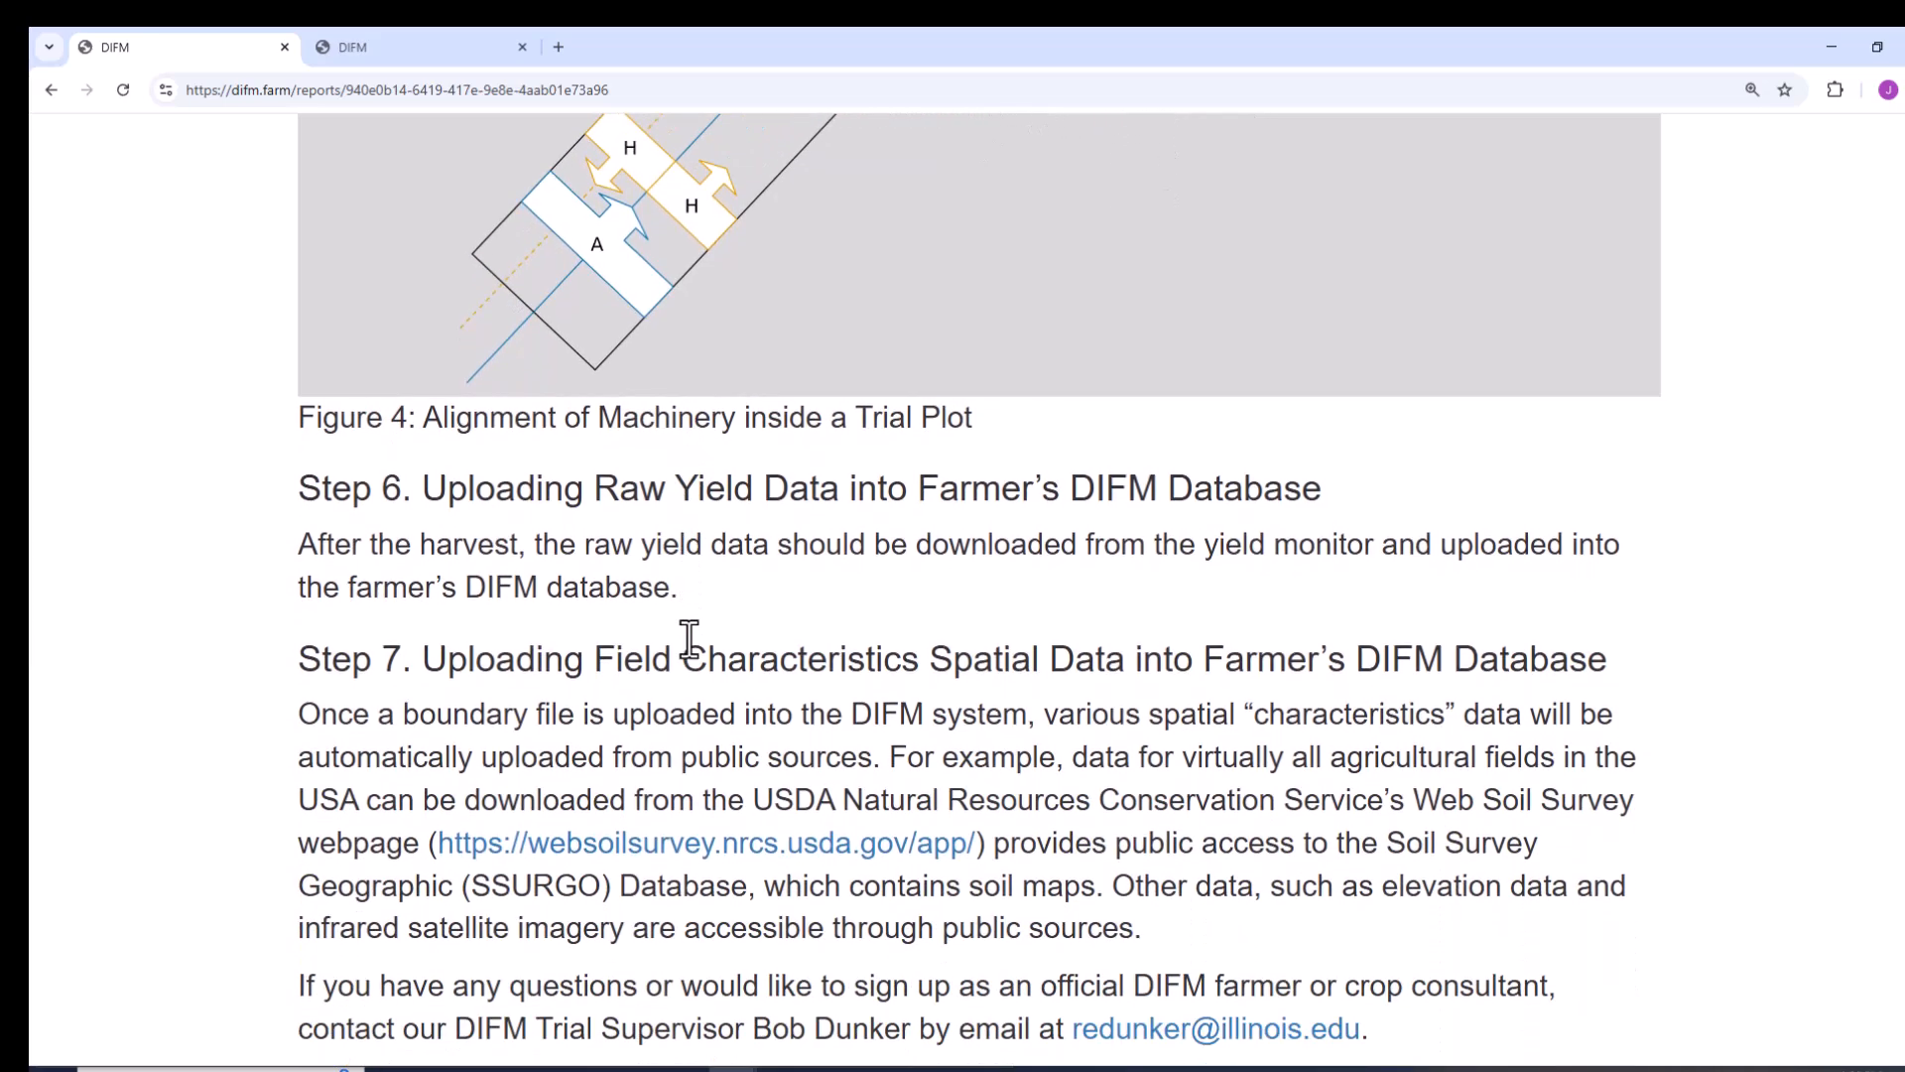
click(55, 87)
scroll(1246, 437, down, 10)
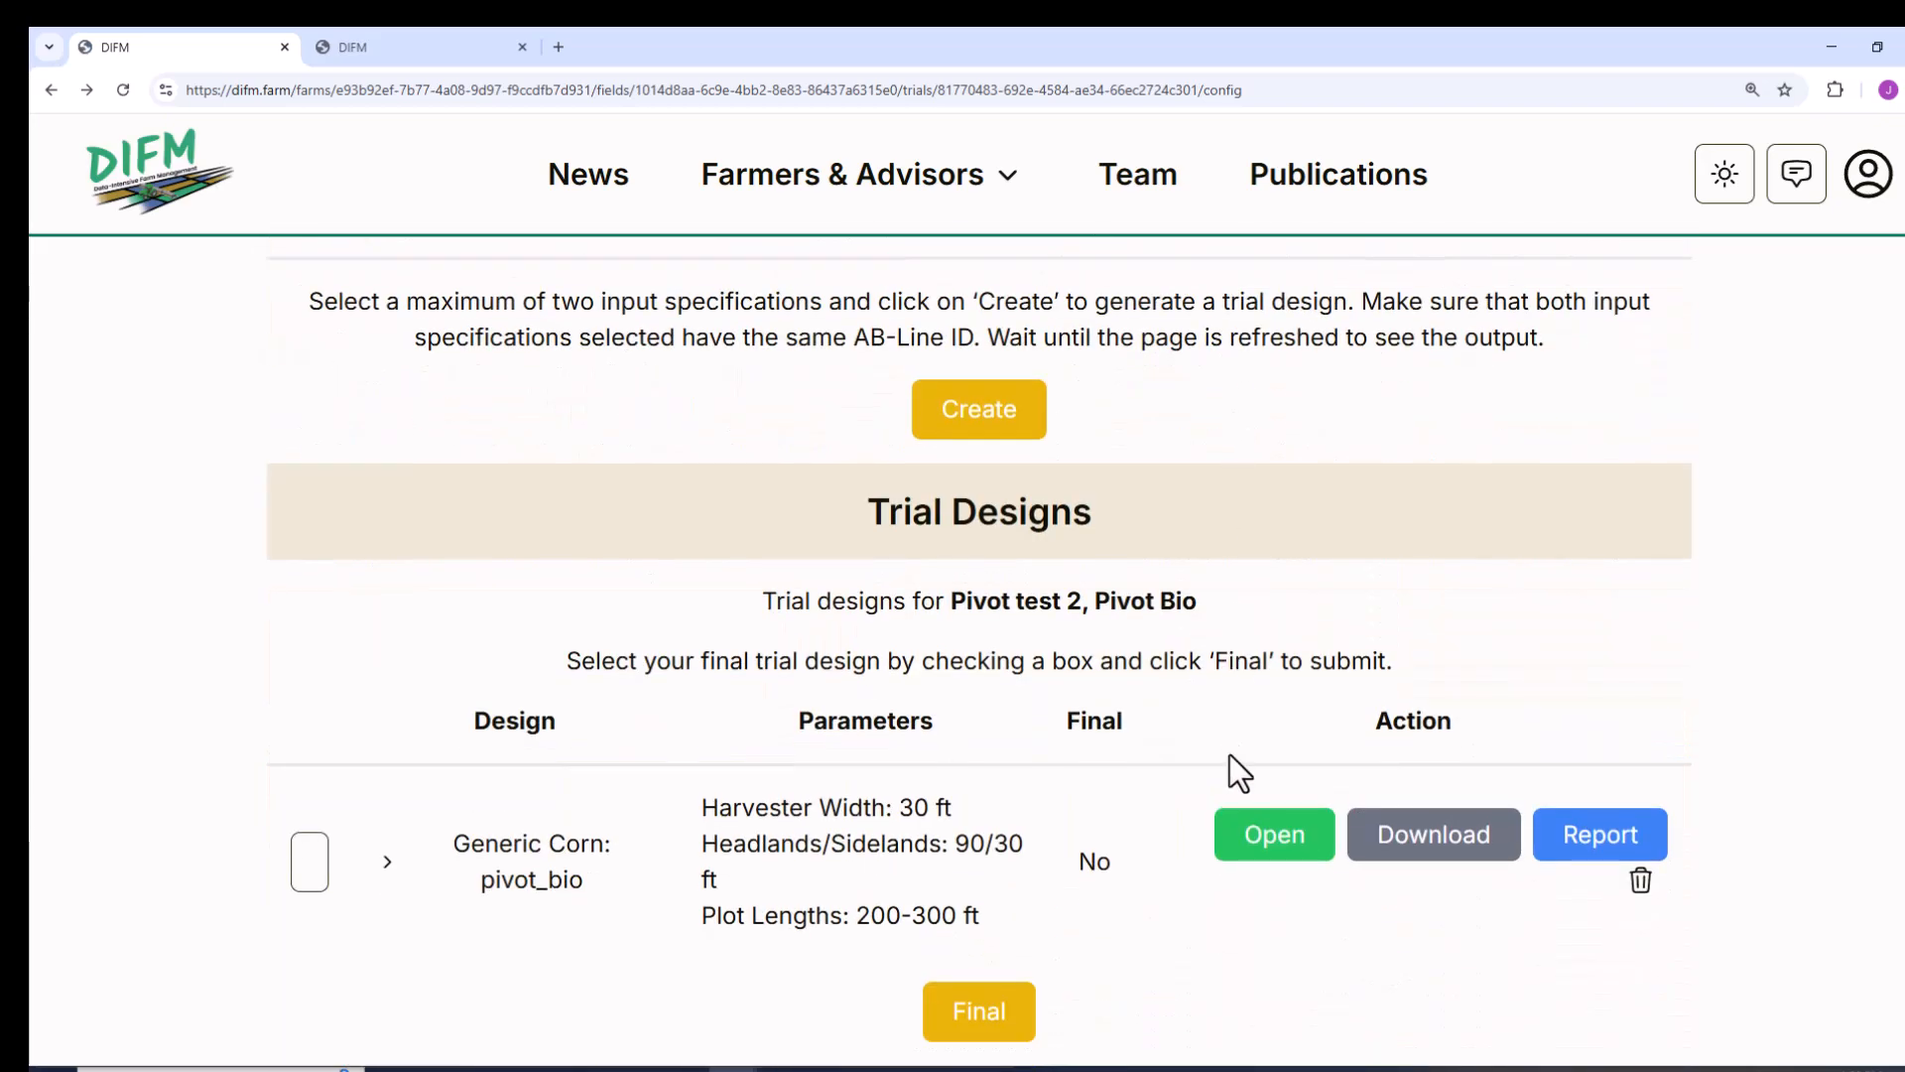
Download the pivot_bio trial design and show the downloaded zip archive in the Downloads folder
click(1435, 865)
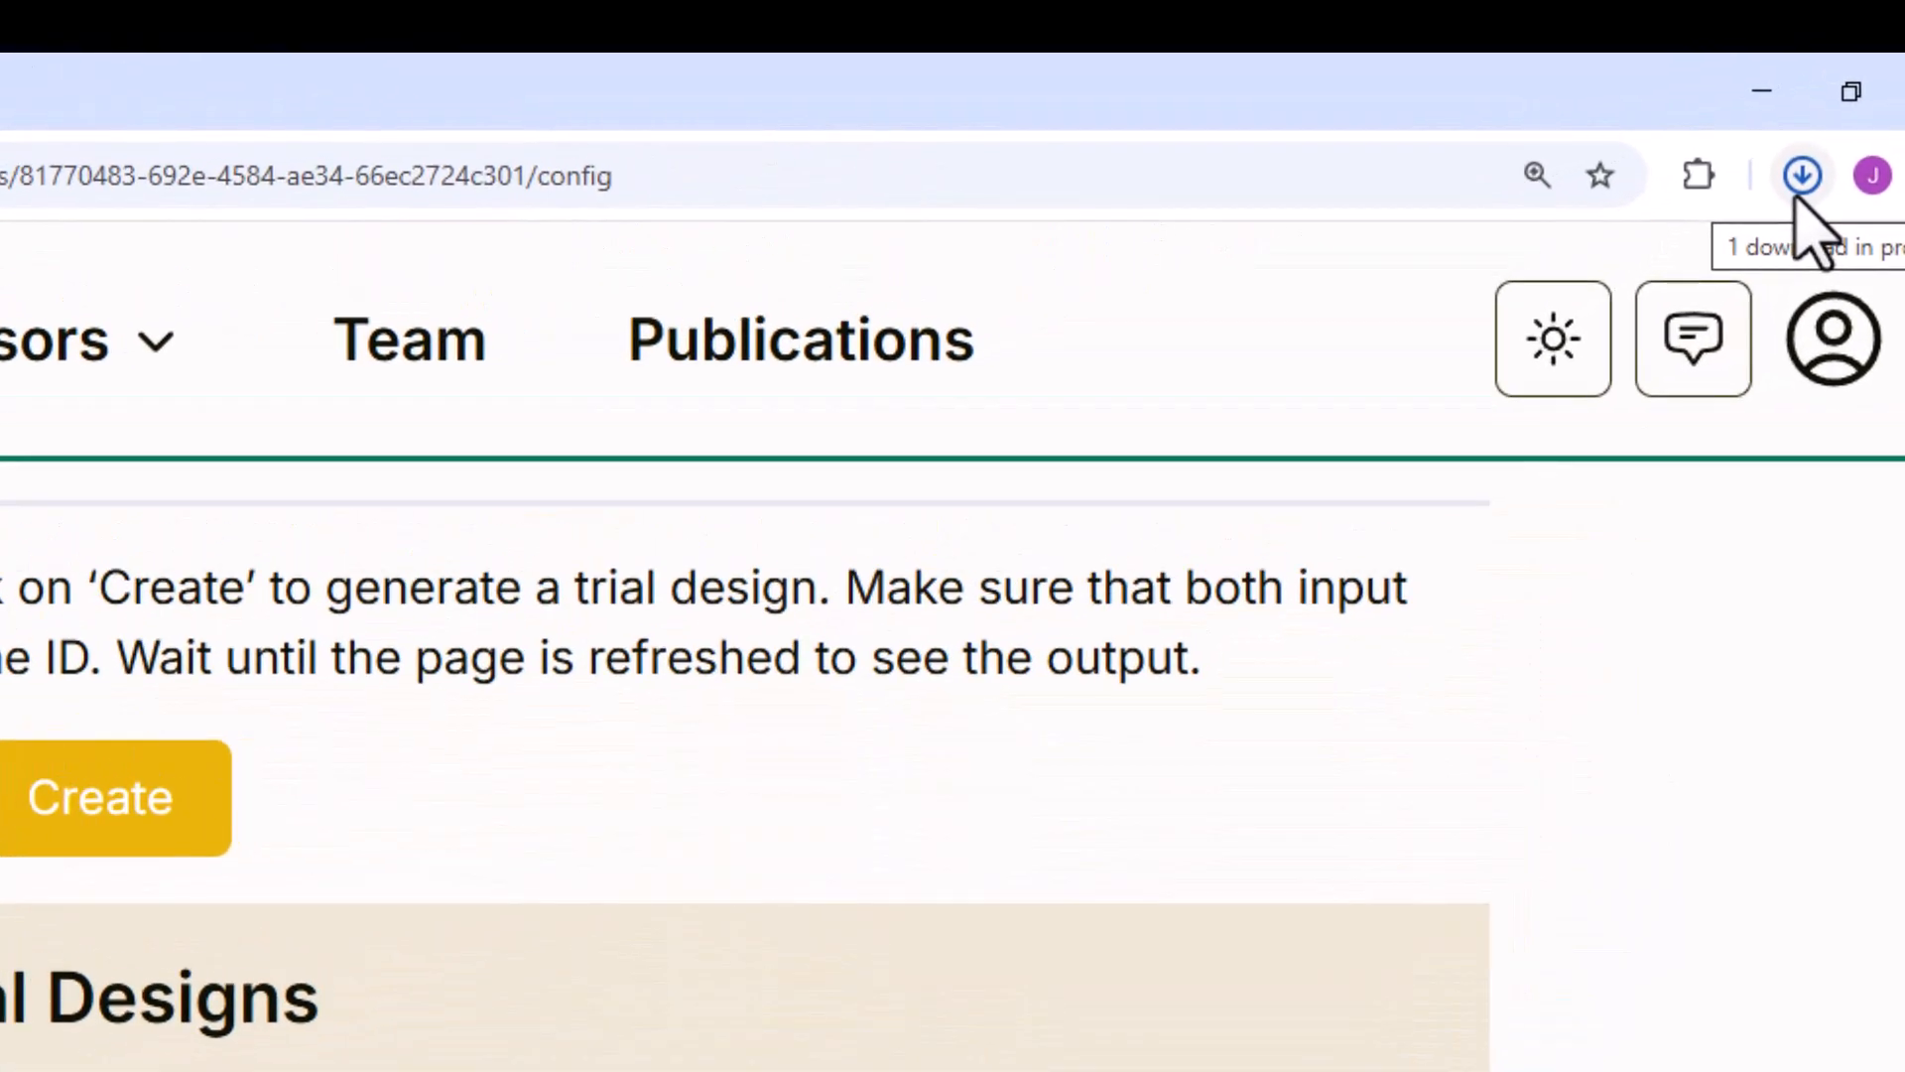
click(1796, 189)
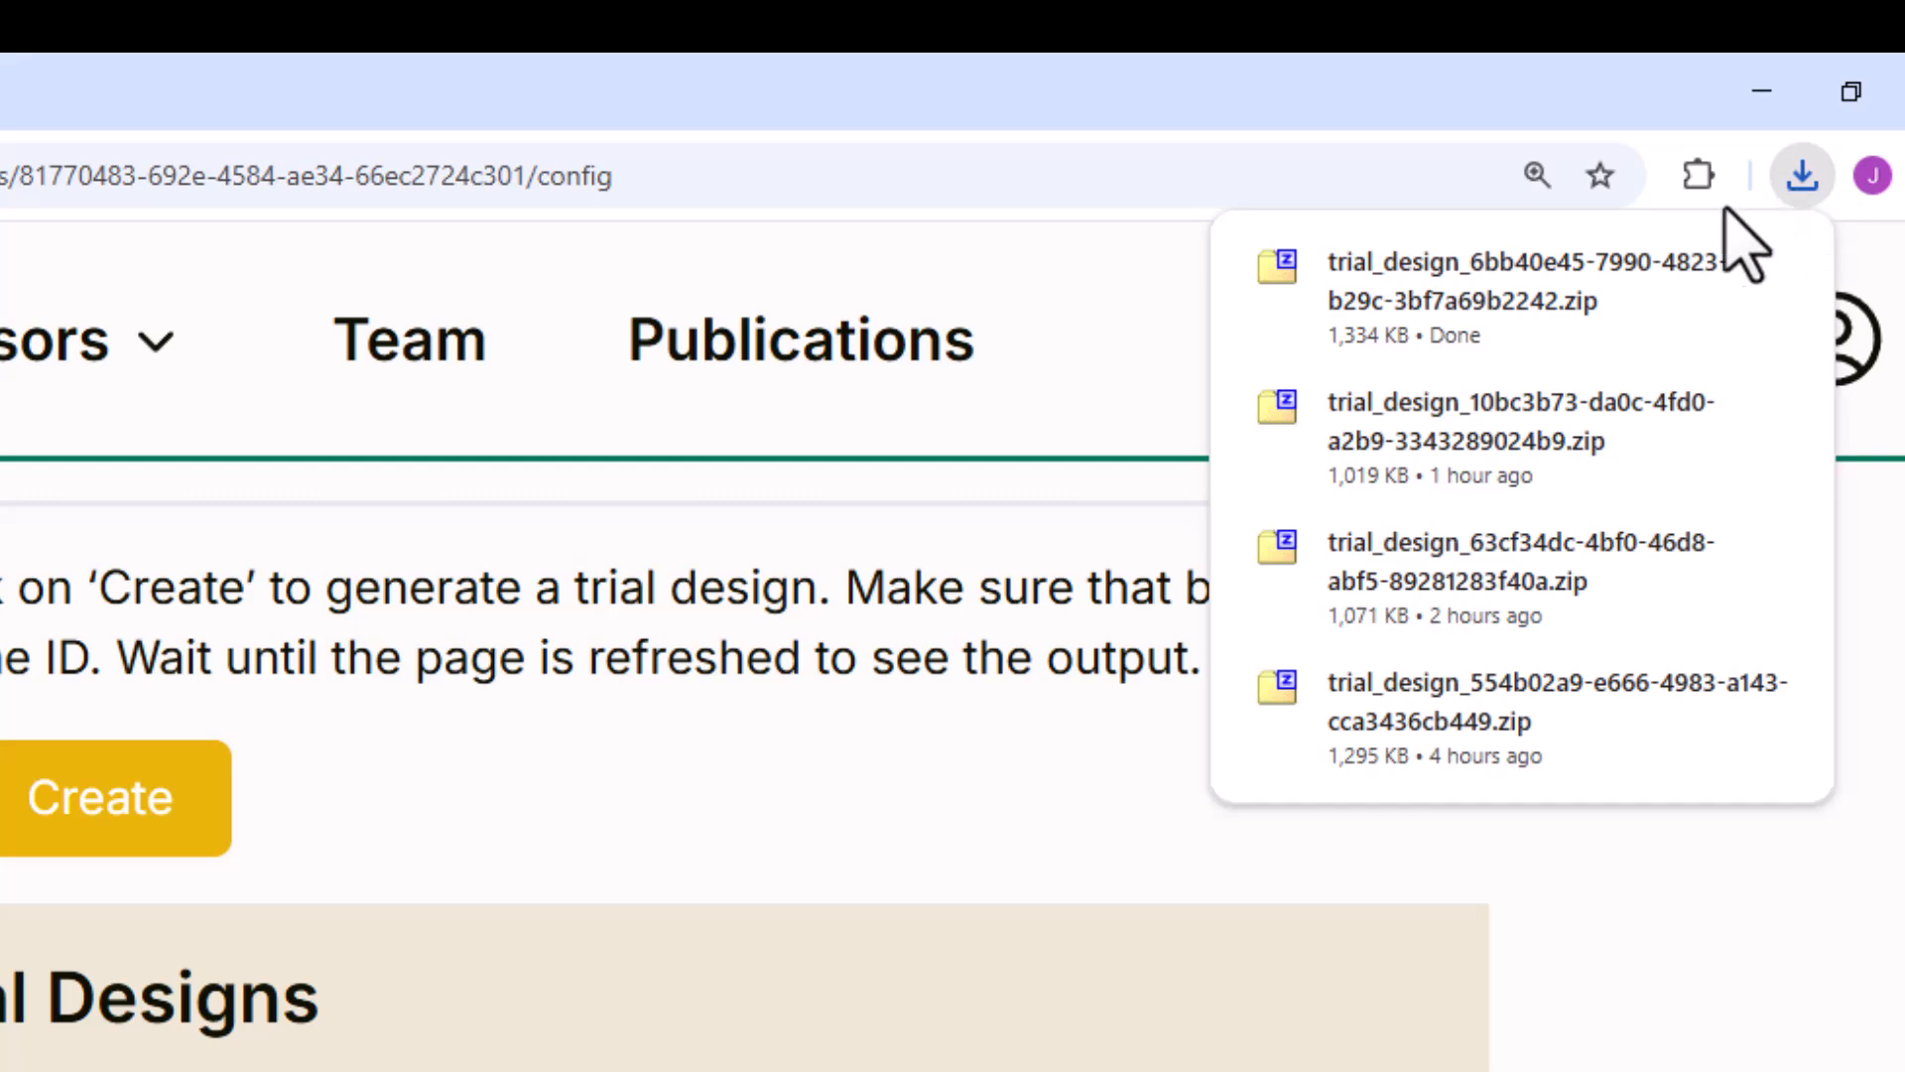
click(1697, 268)
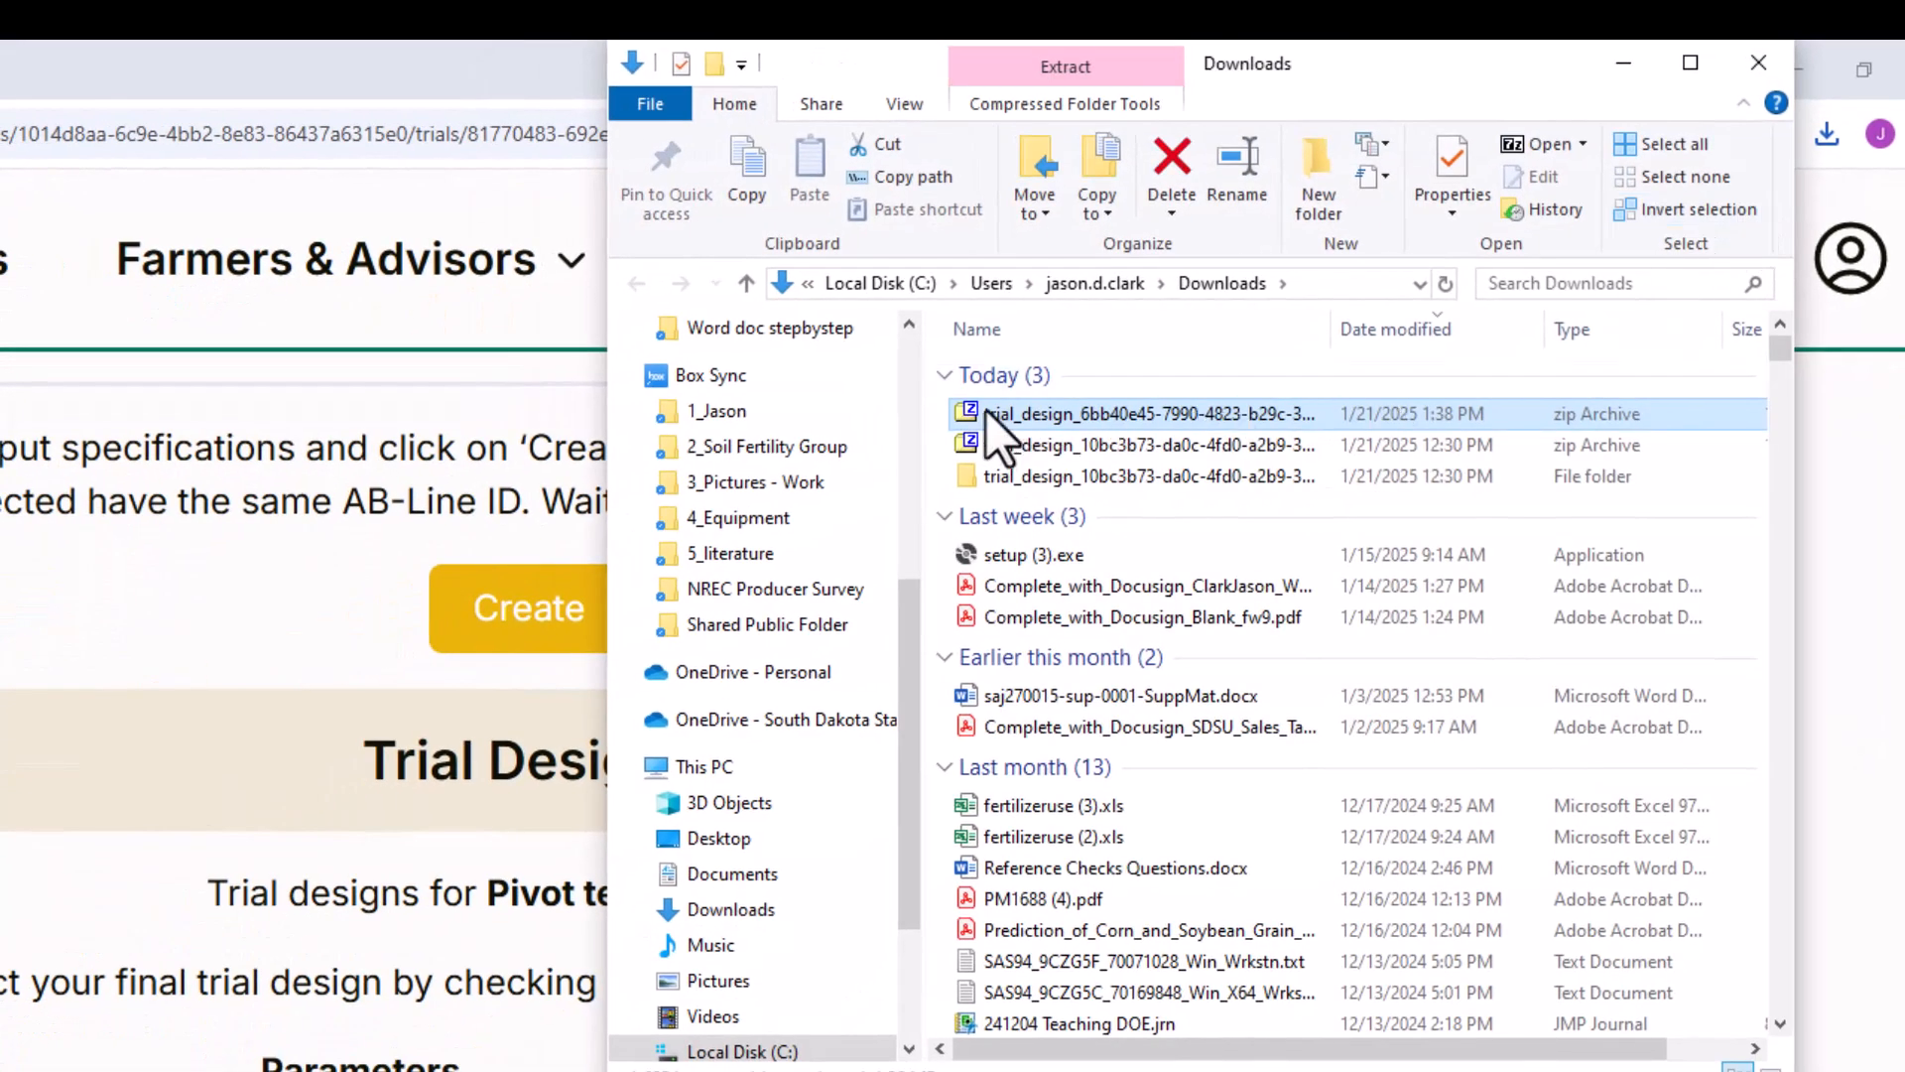
Extract the downloaded trial design archive into its own folder in Downloads with 7-Zip, inspect the extracted files, and close the folder
right_click(987, 411)
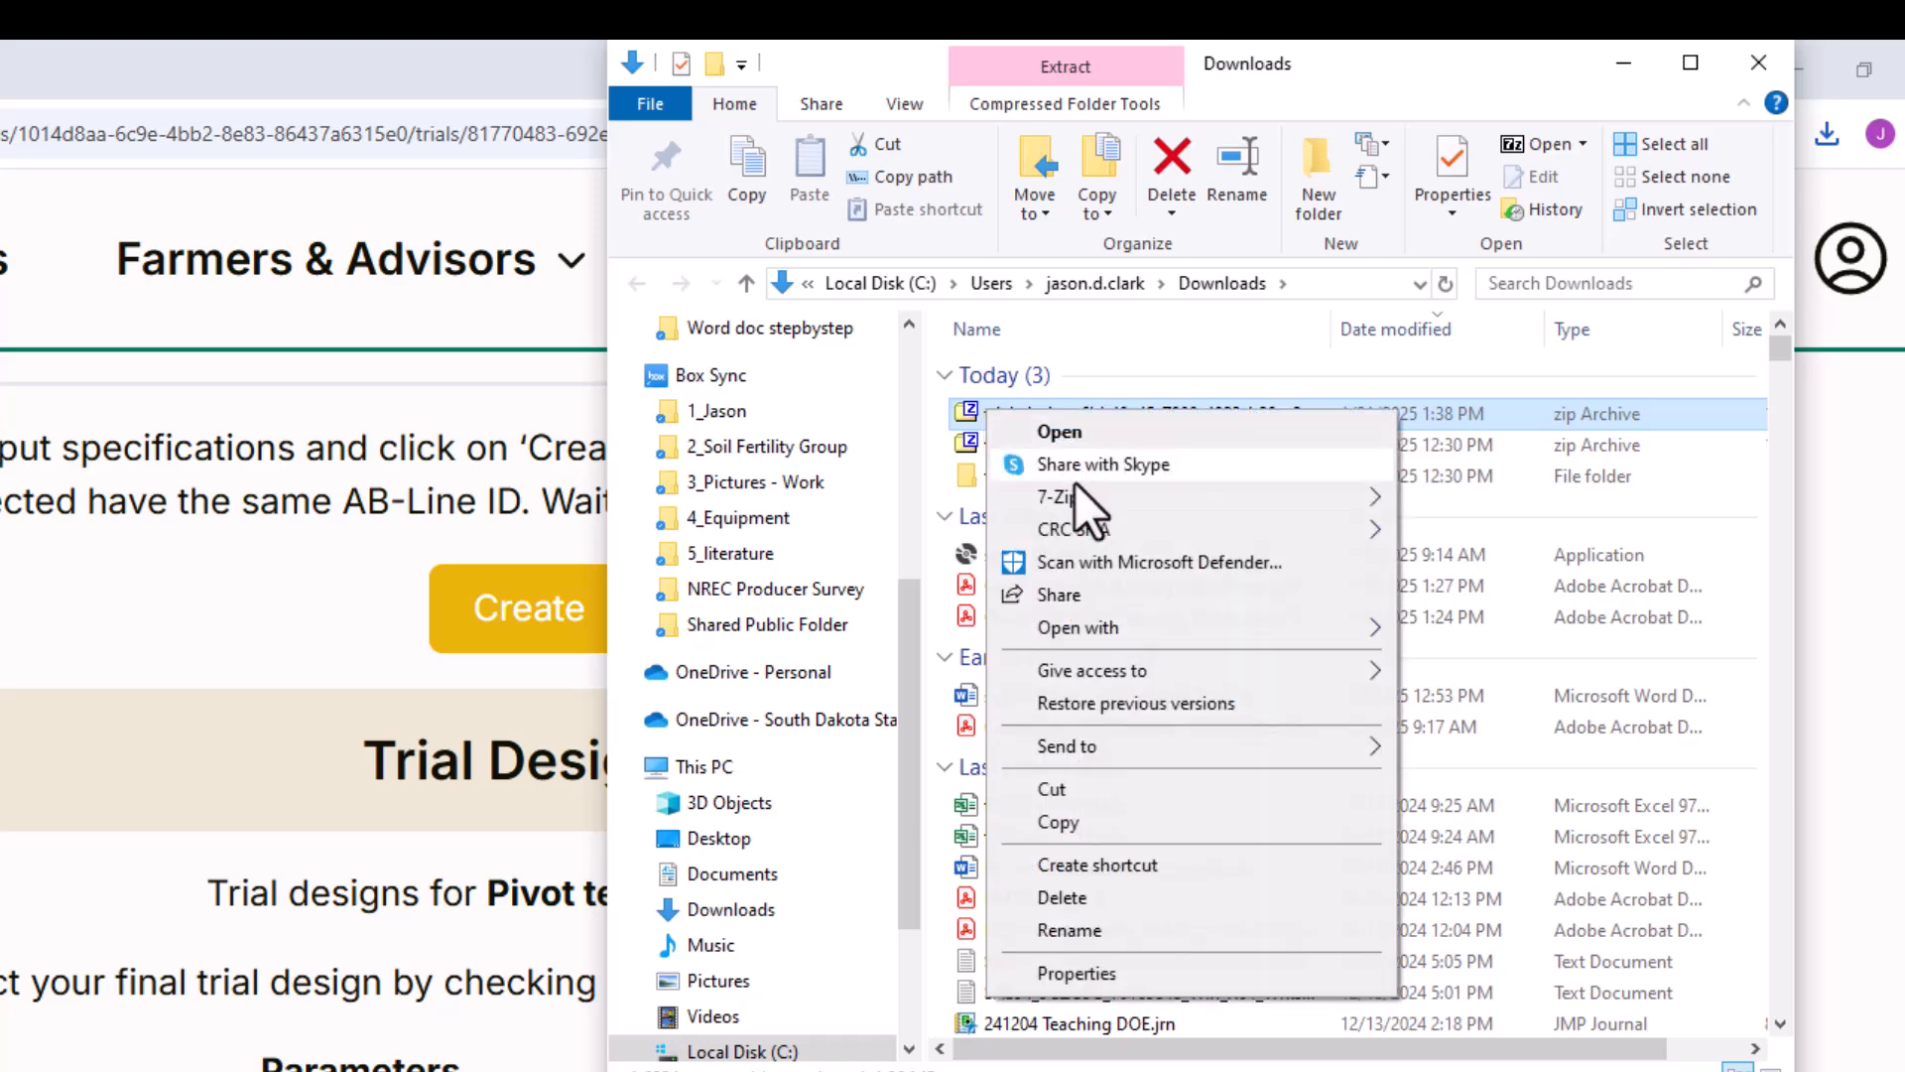
mouse_move(1104, 514)
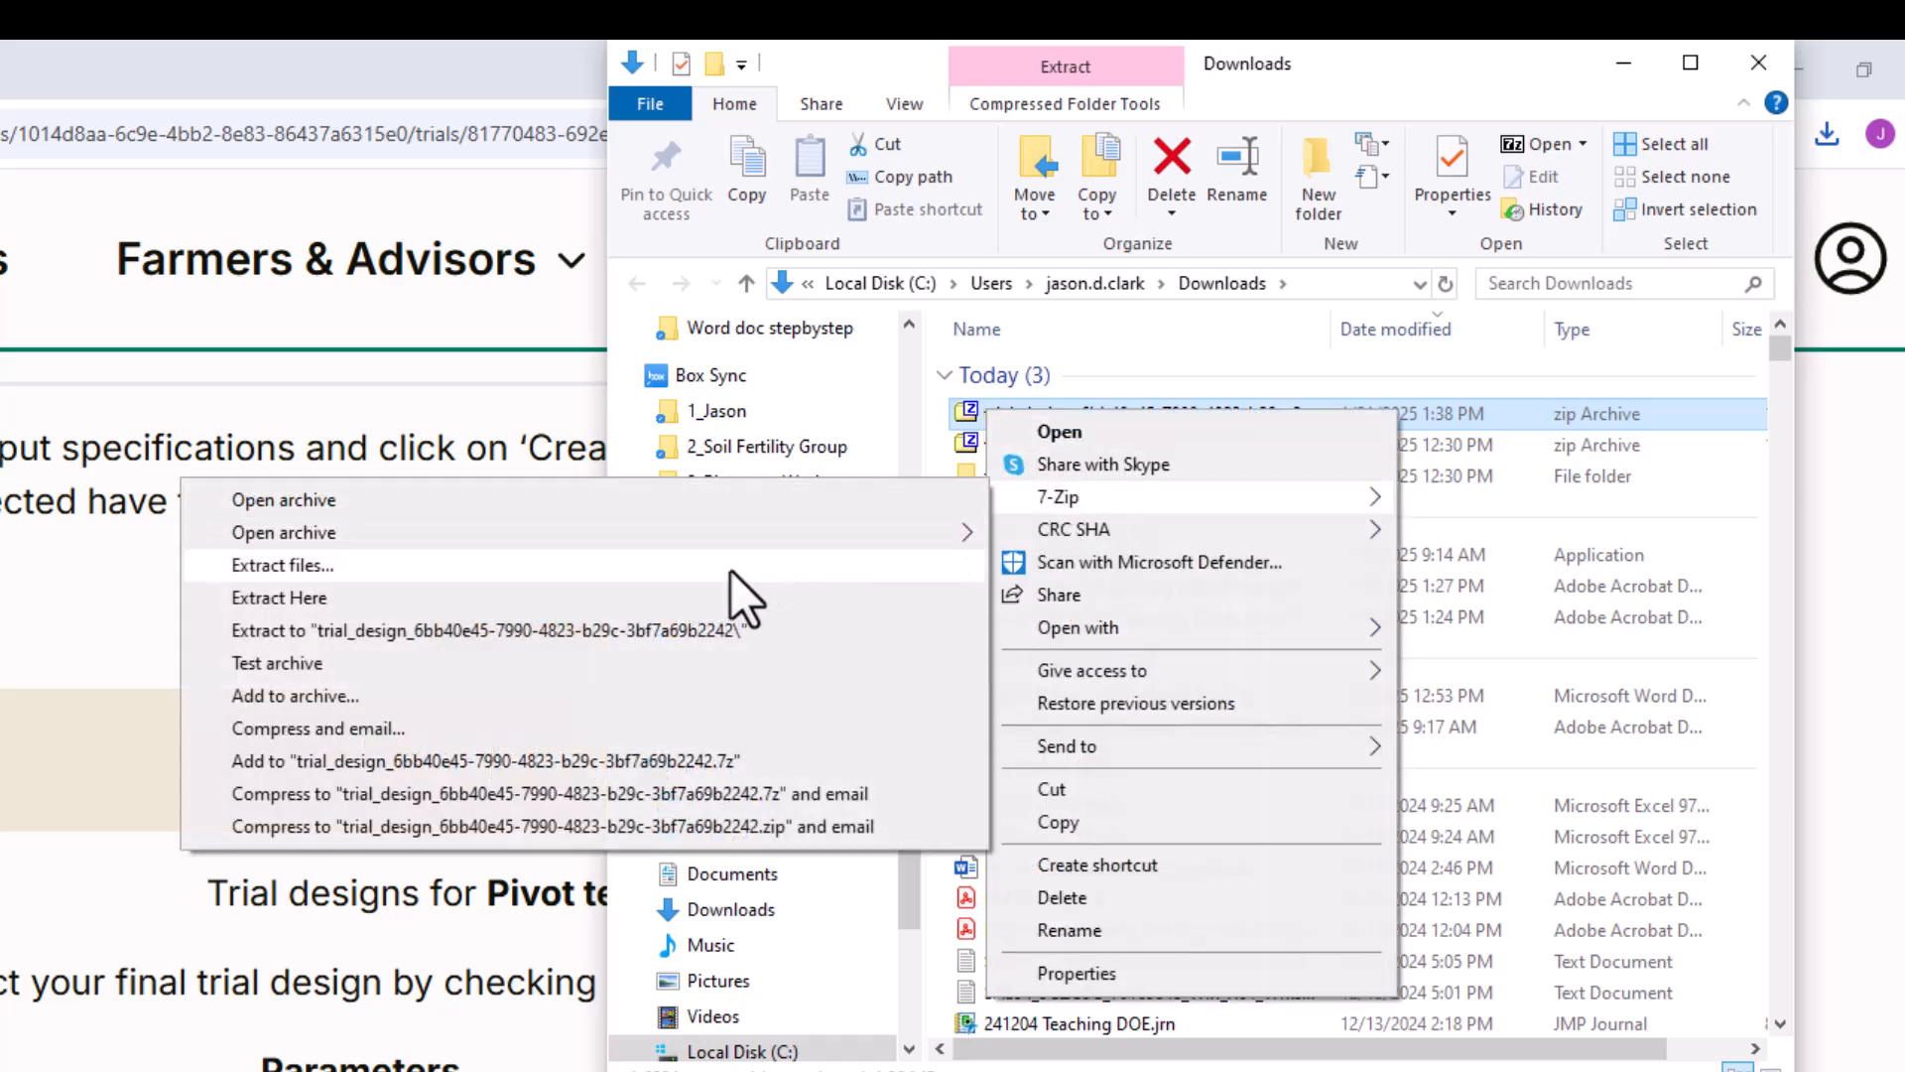
click(730, 569)
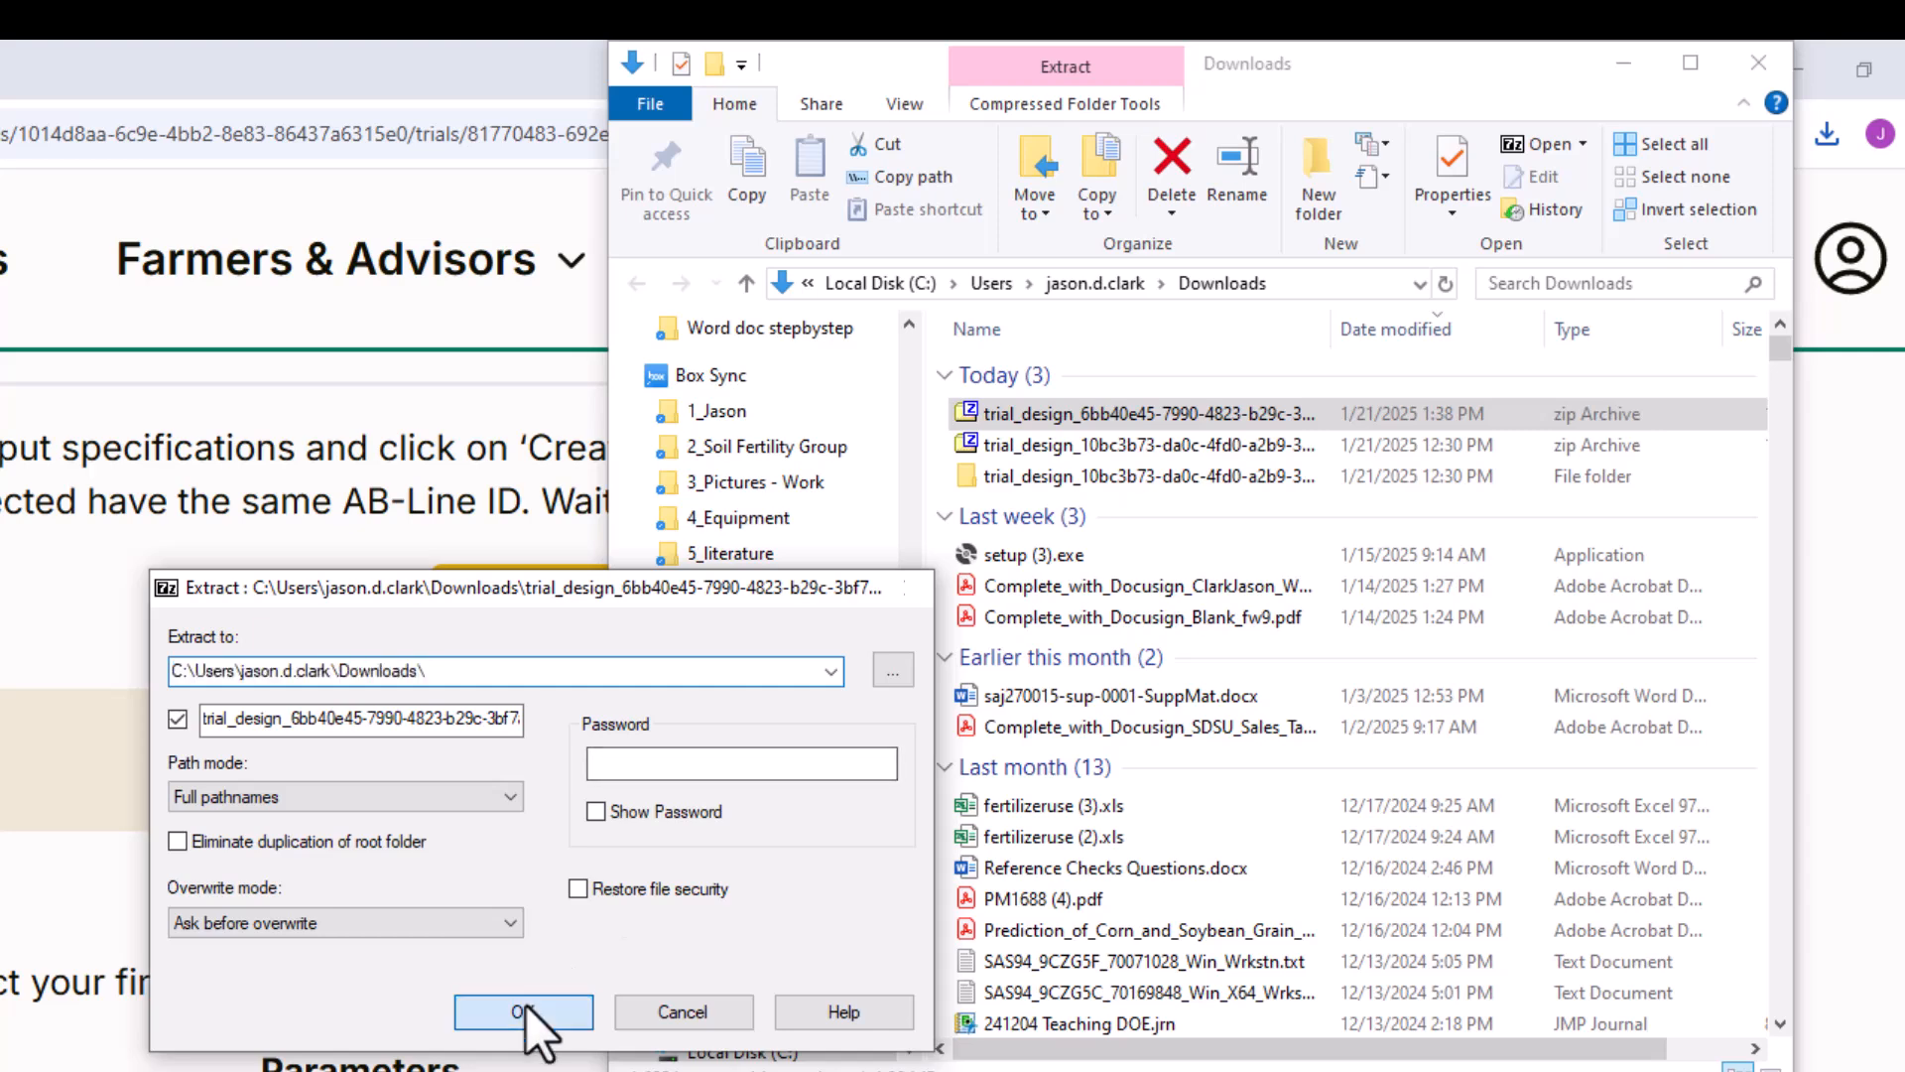
click(526, 1004)
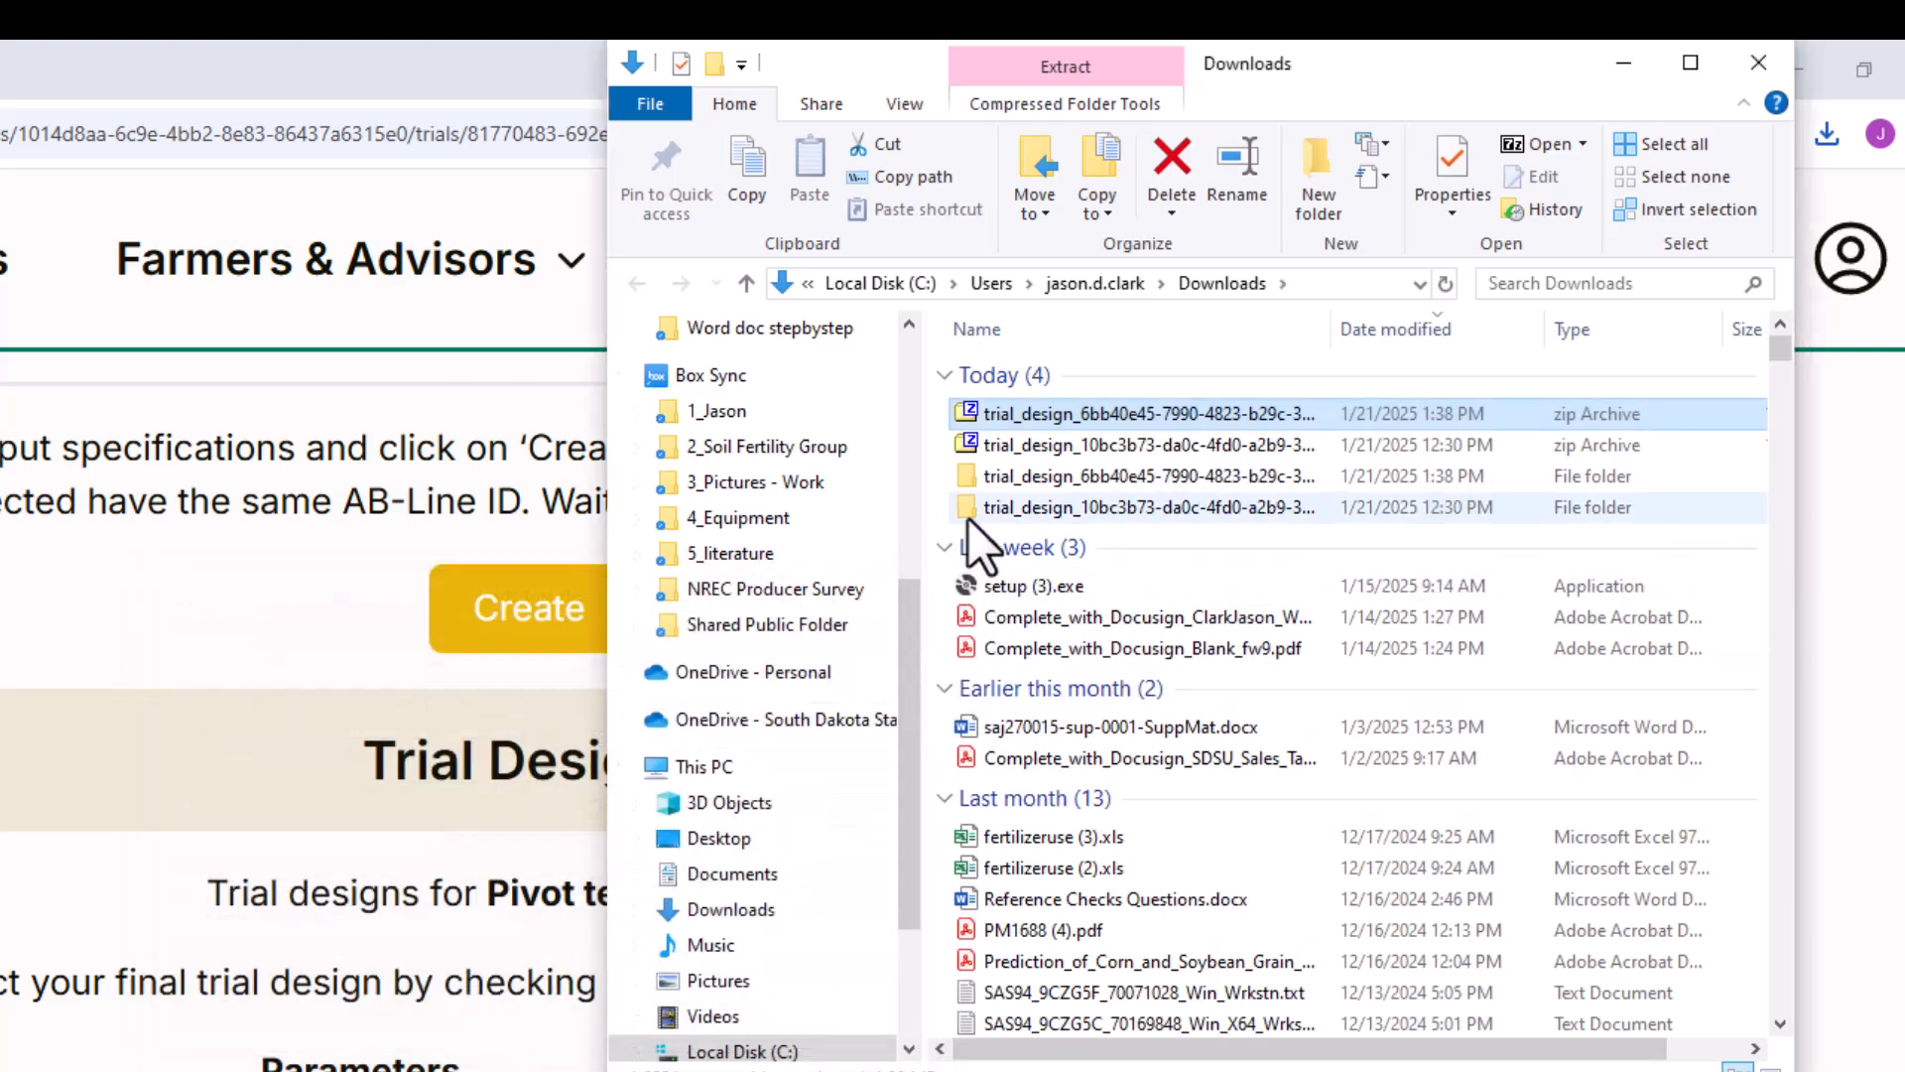
double_click(972, 478)
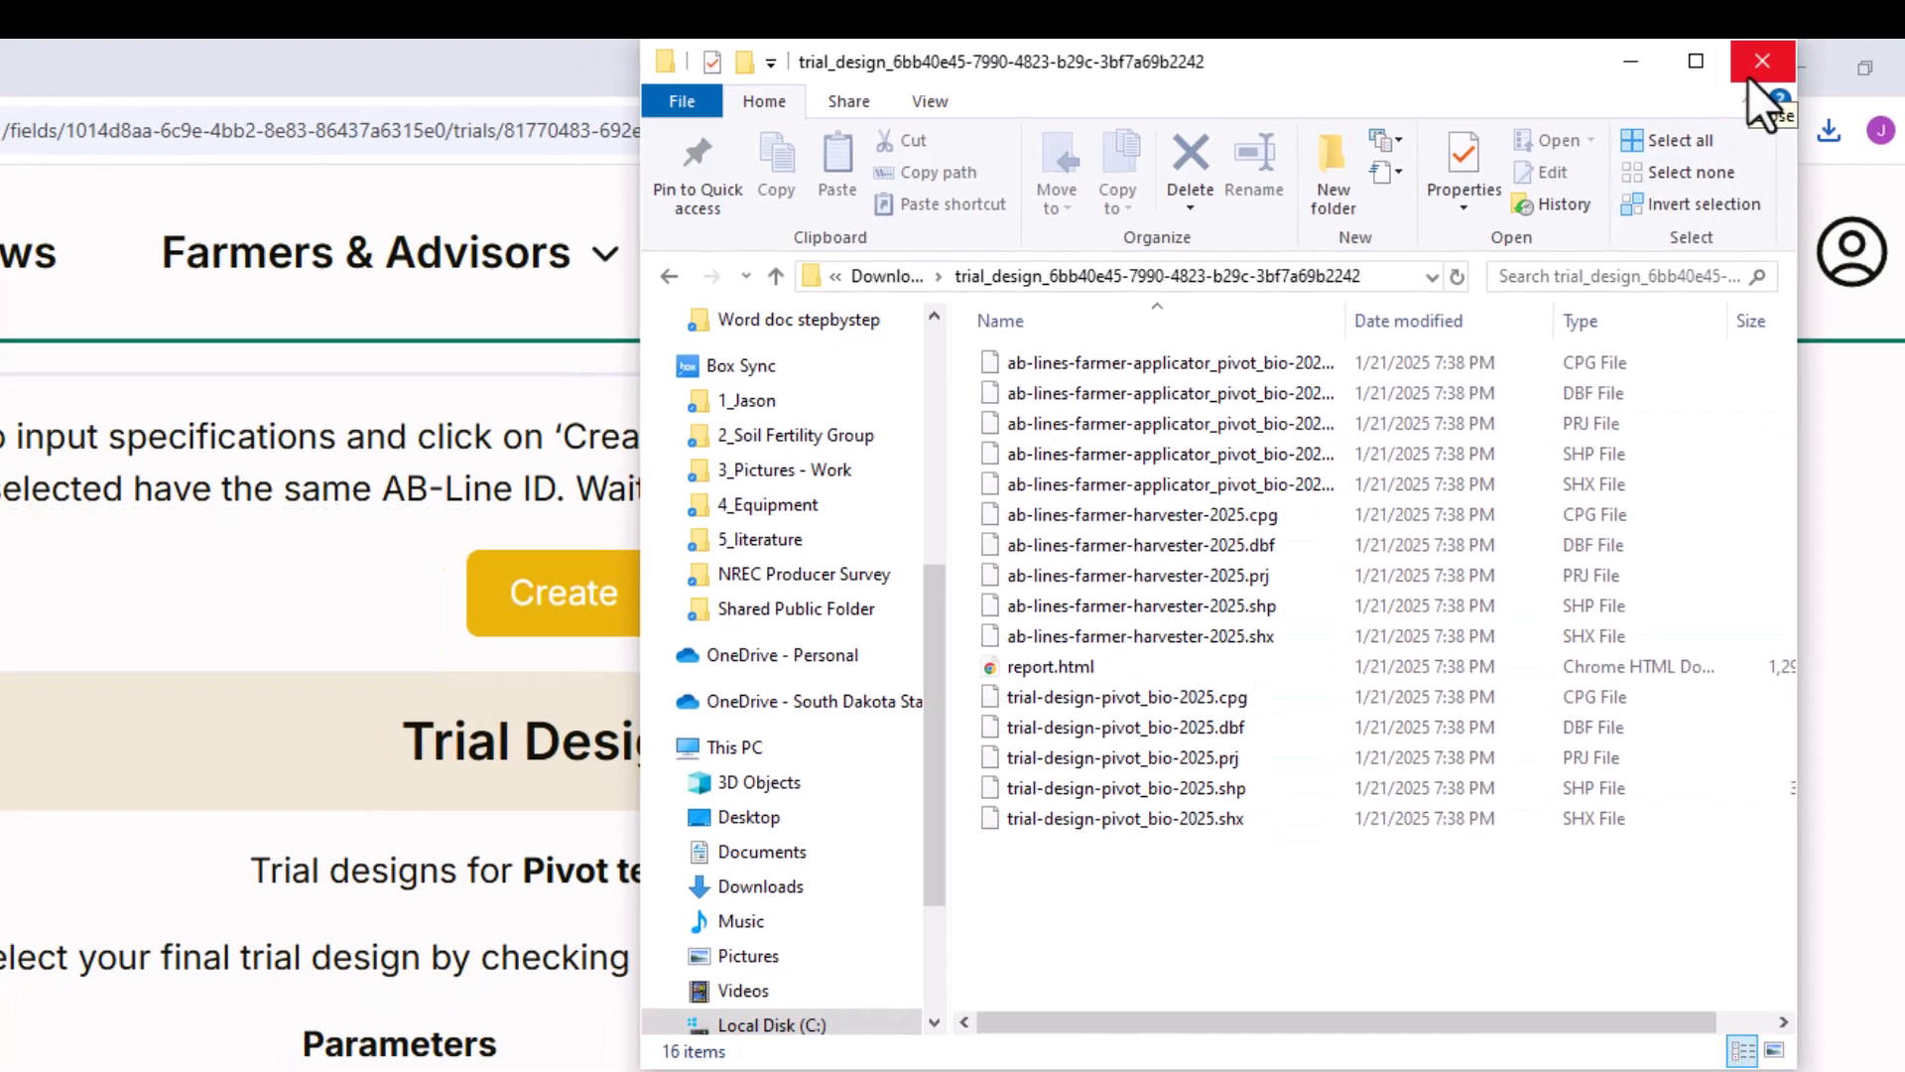
click(1745, 79)
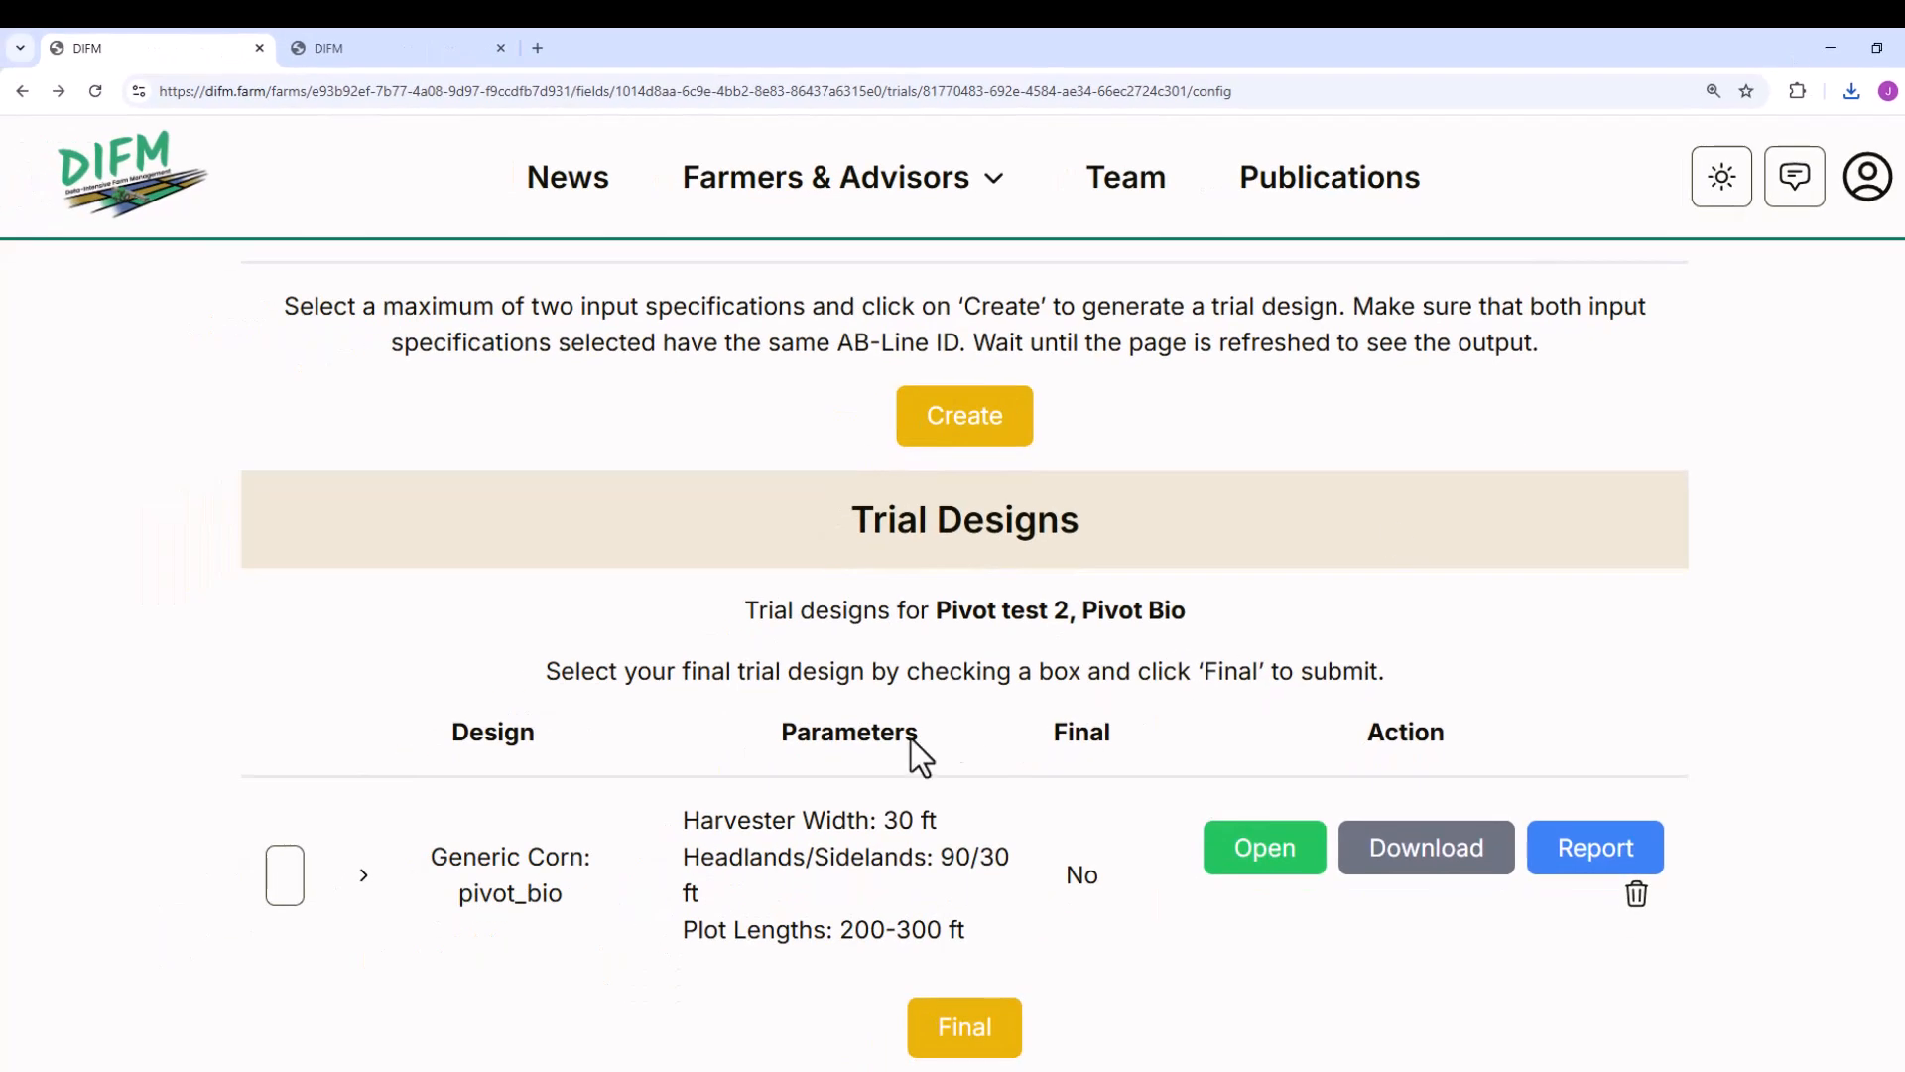
Select the Generic Corn pivot_bio design and finalize it as the trial design
click(288, 873)
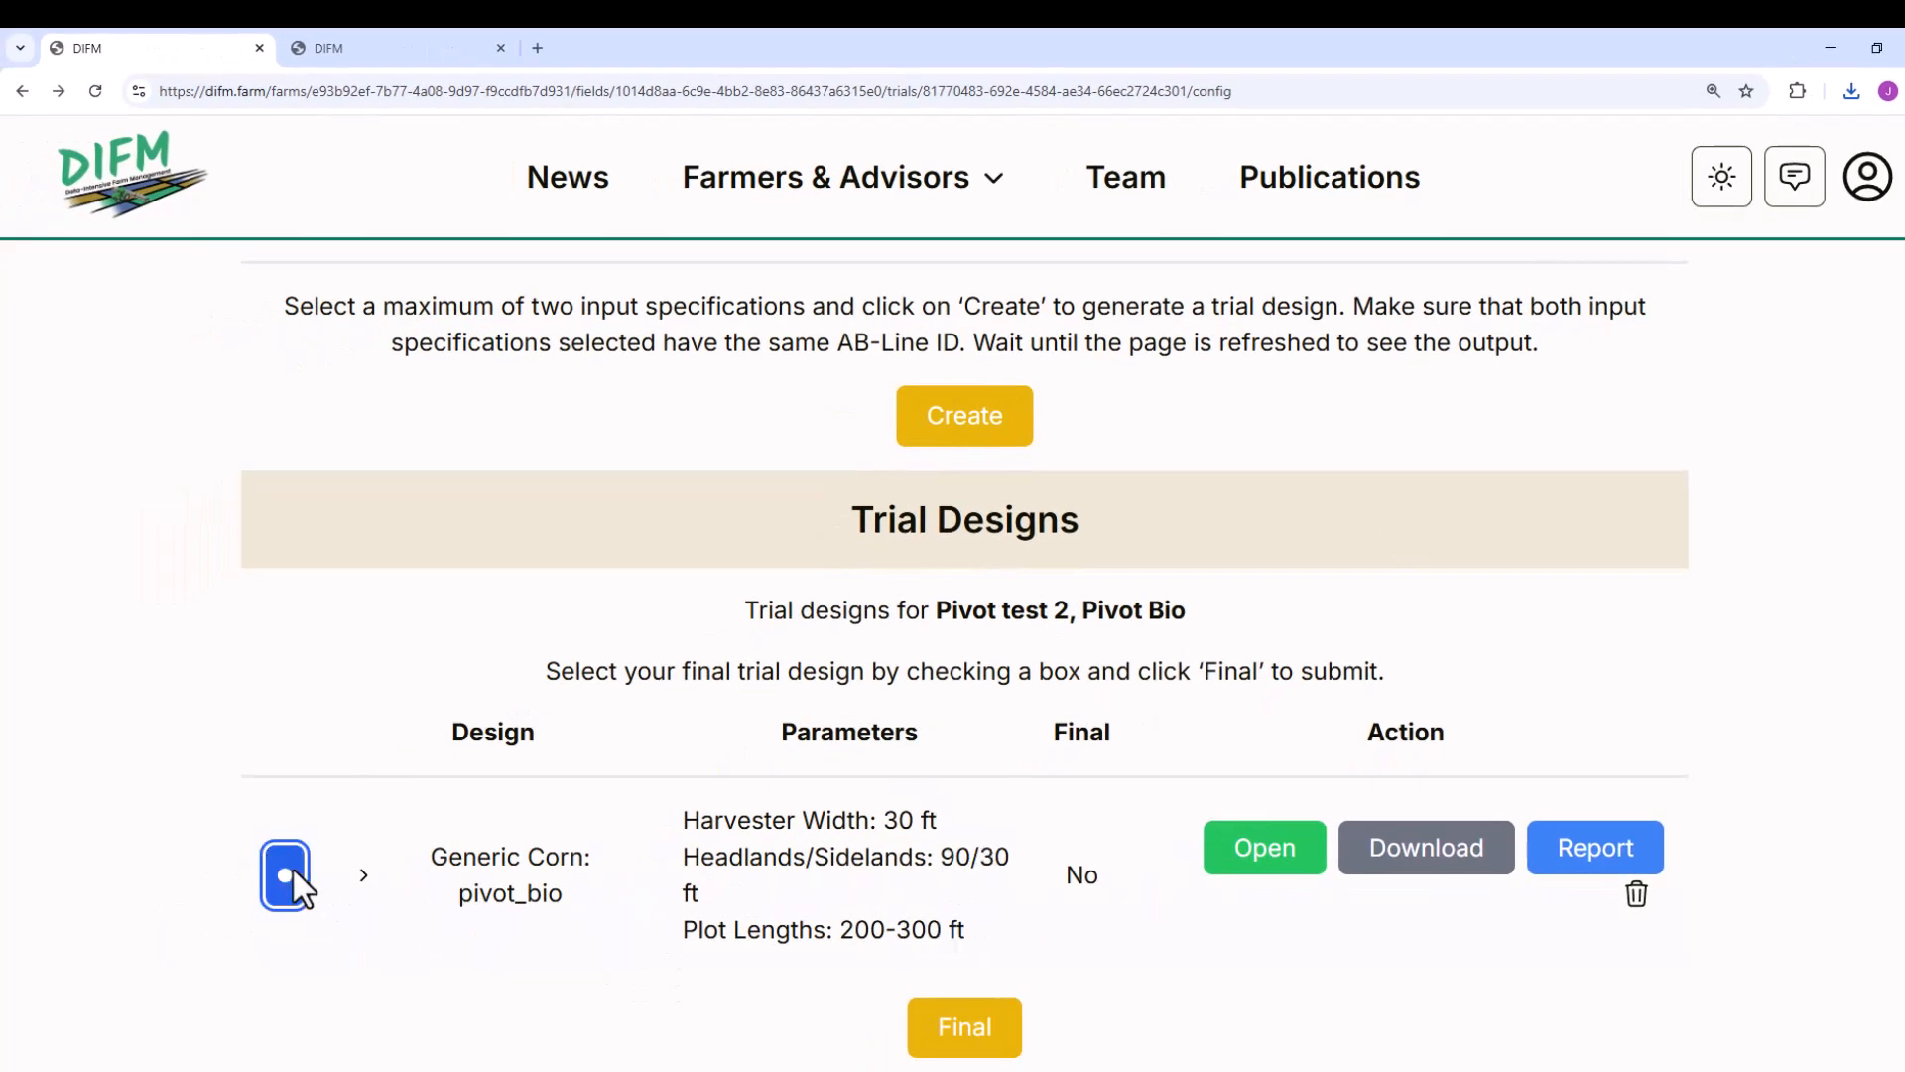
click(978, 1040)
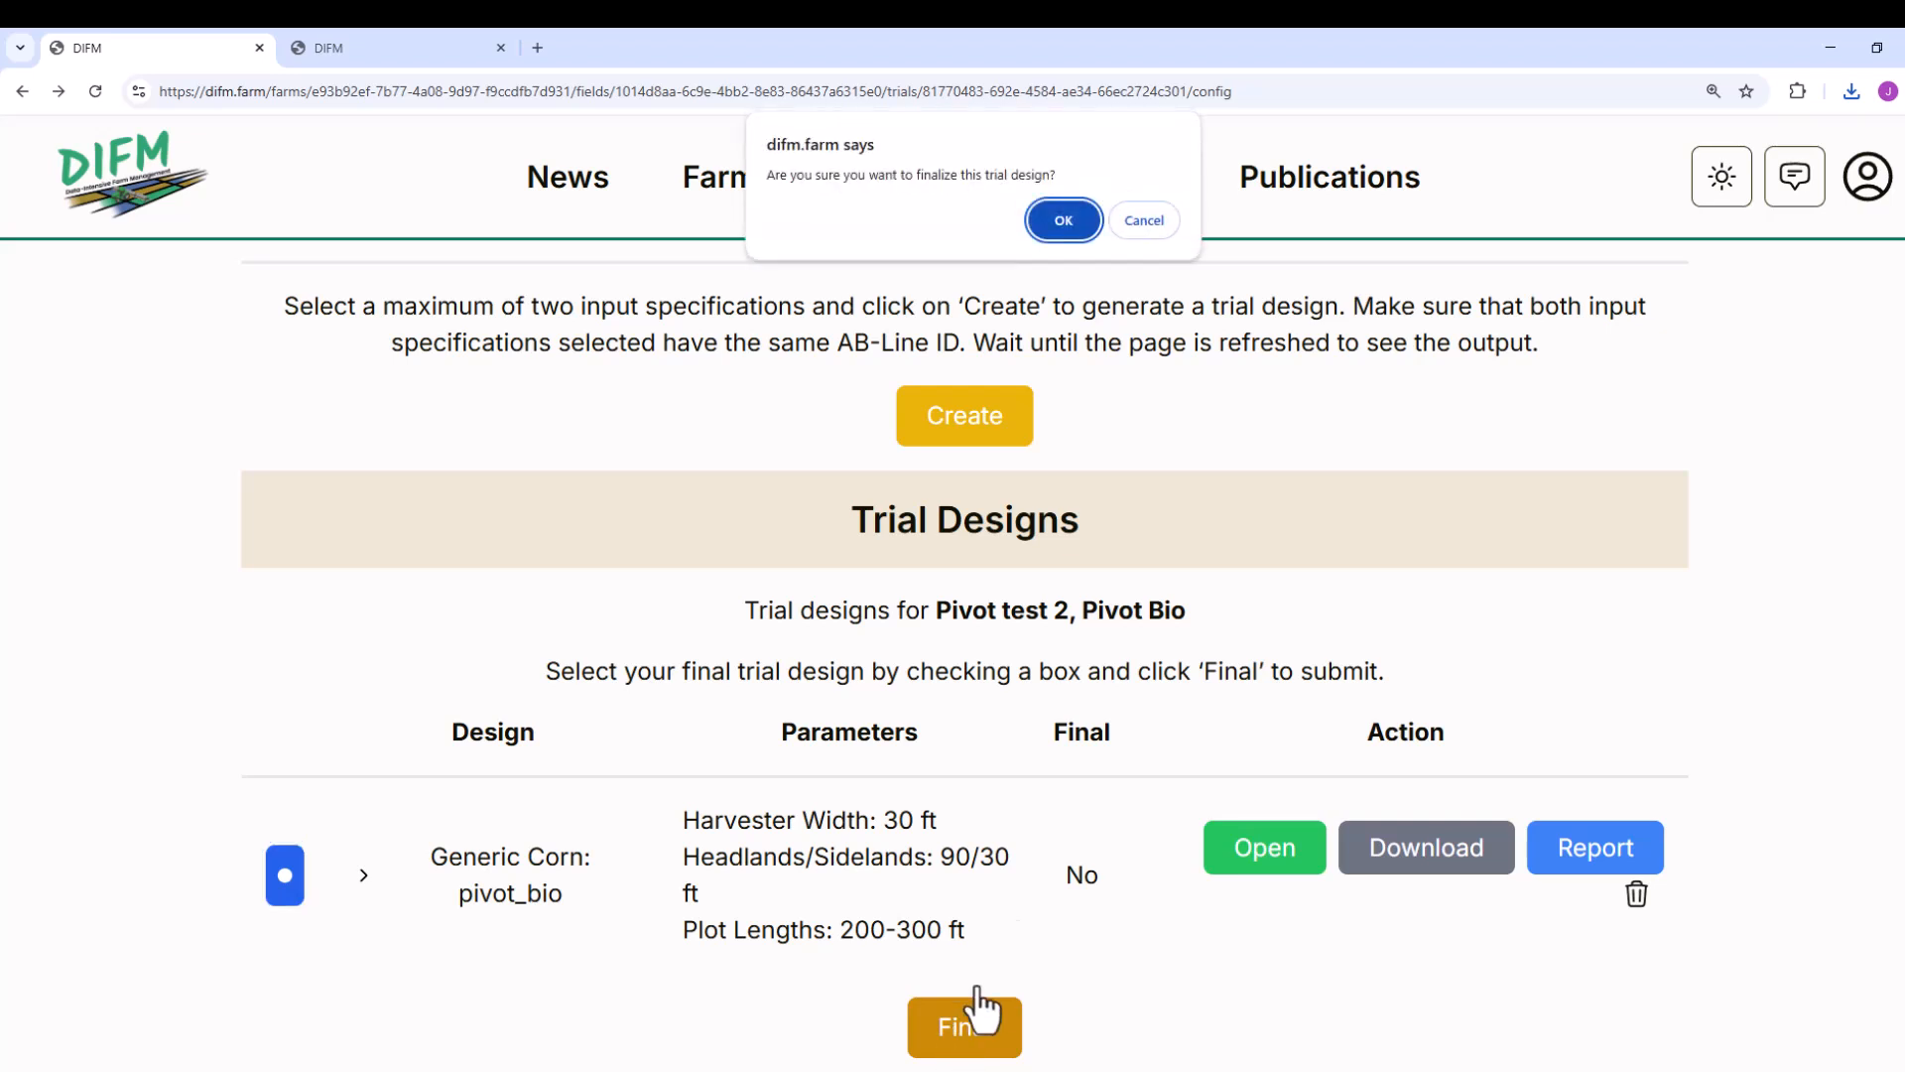
click(1065, 221)
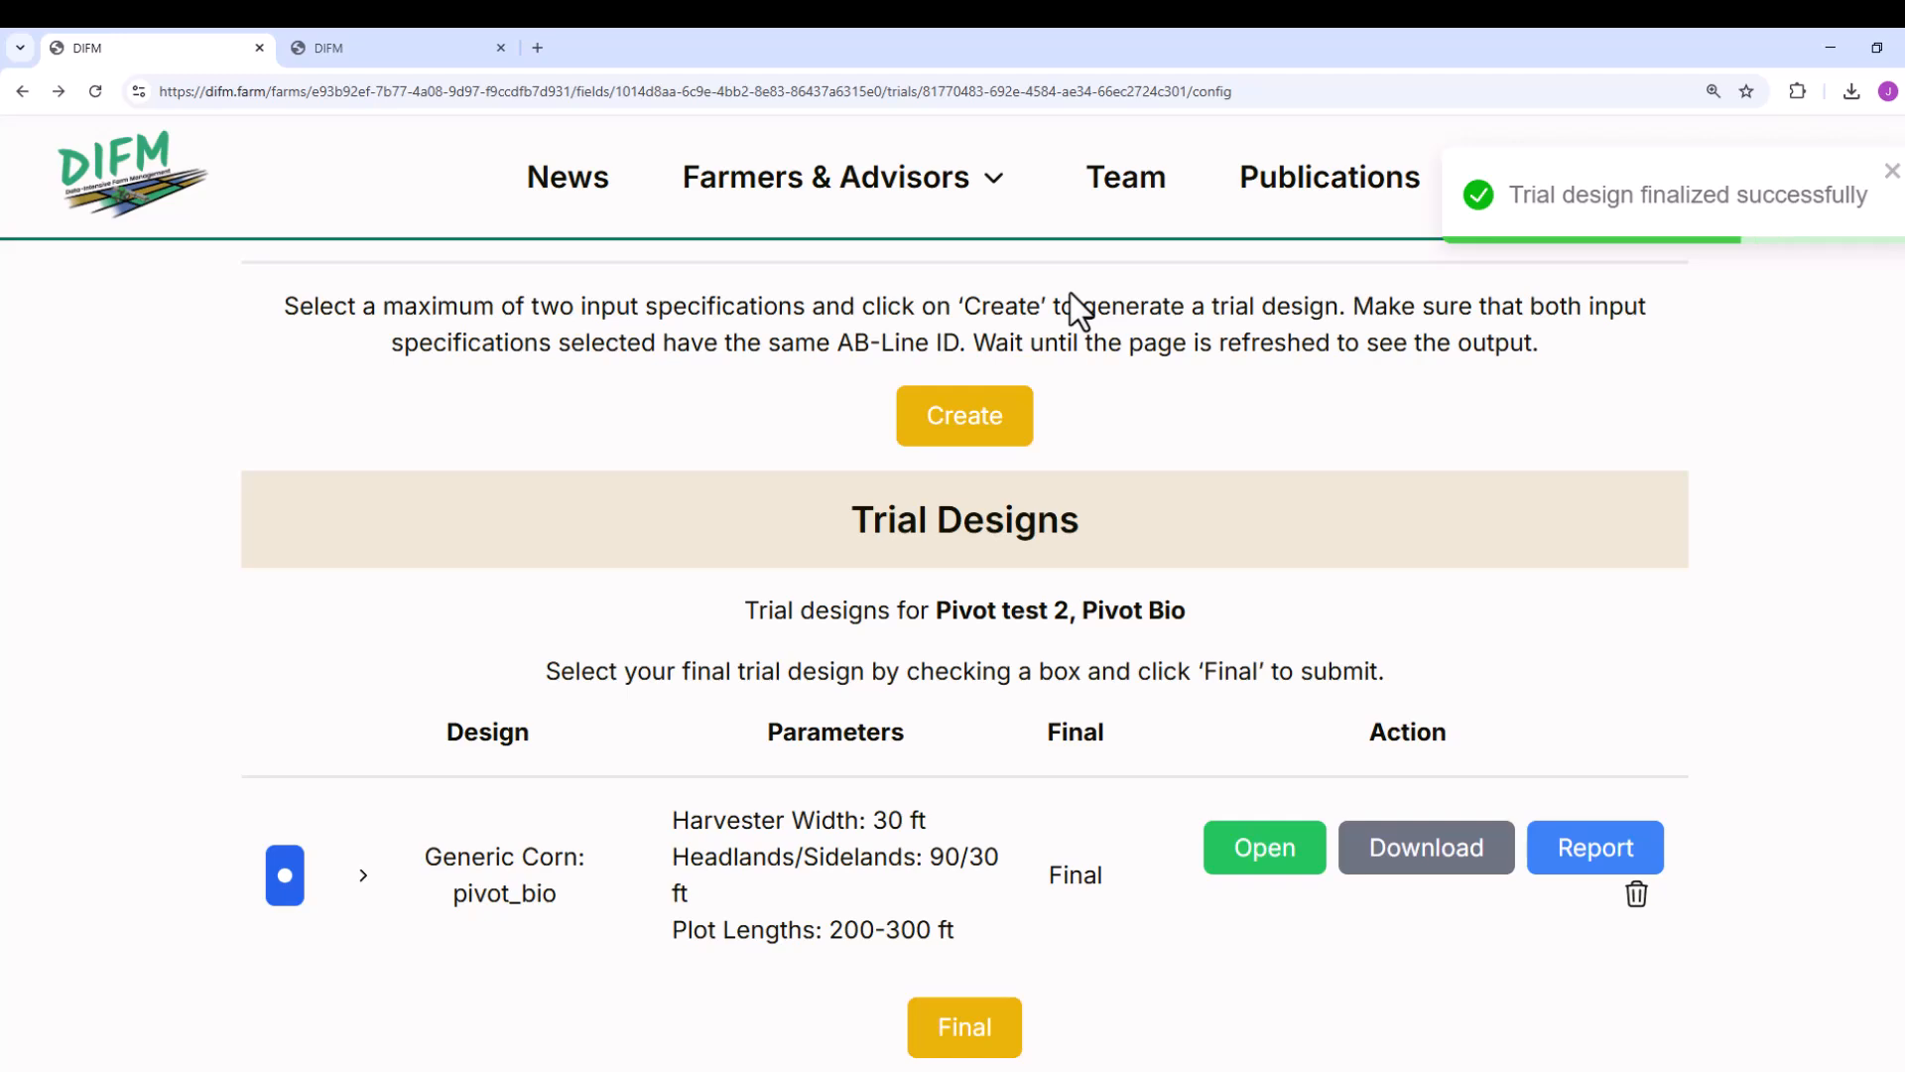
Open the management page of the Pivot Test2 farm's Pivot Bio trial from the trials list and review its design, parameters and required datasets
click(970, 206)
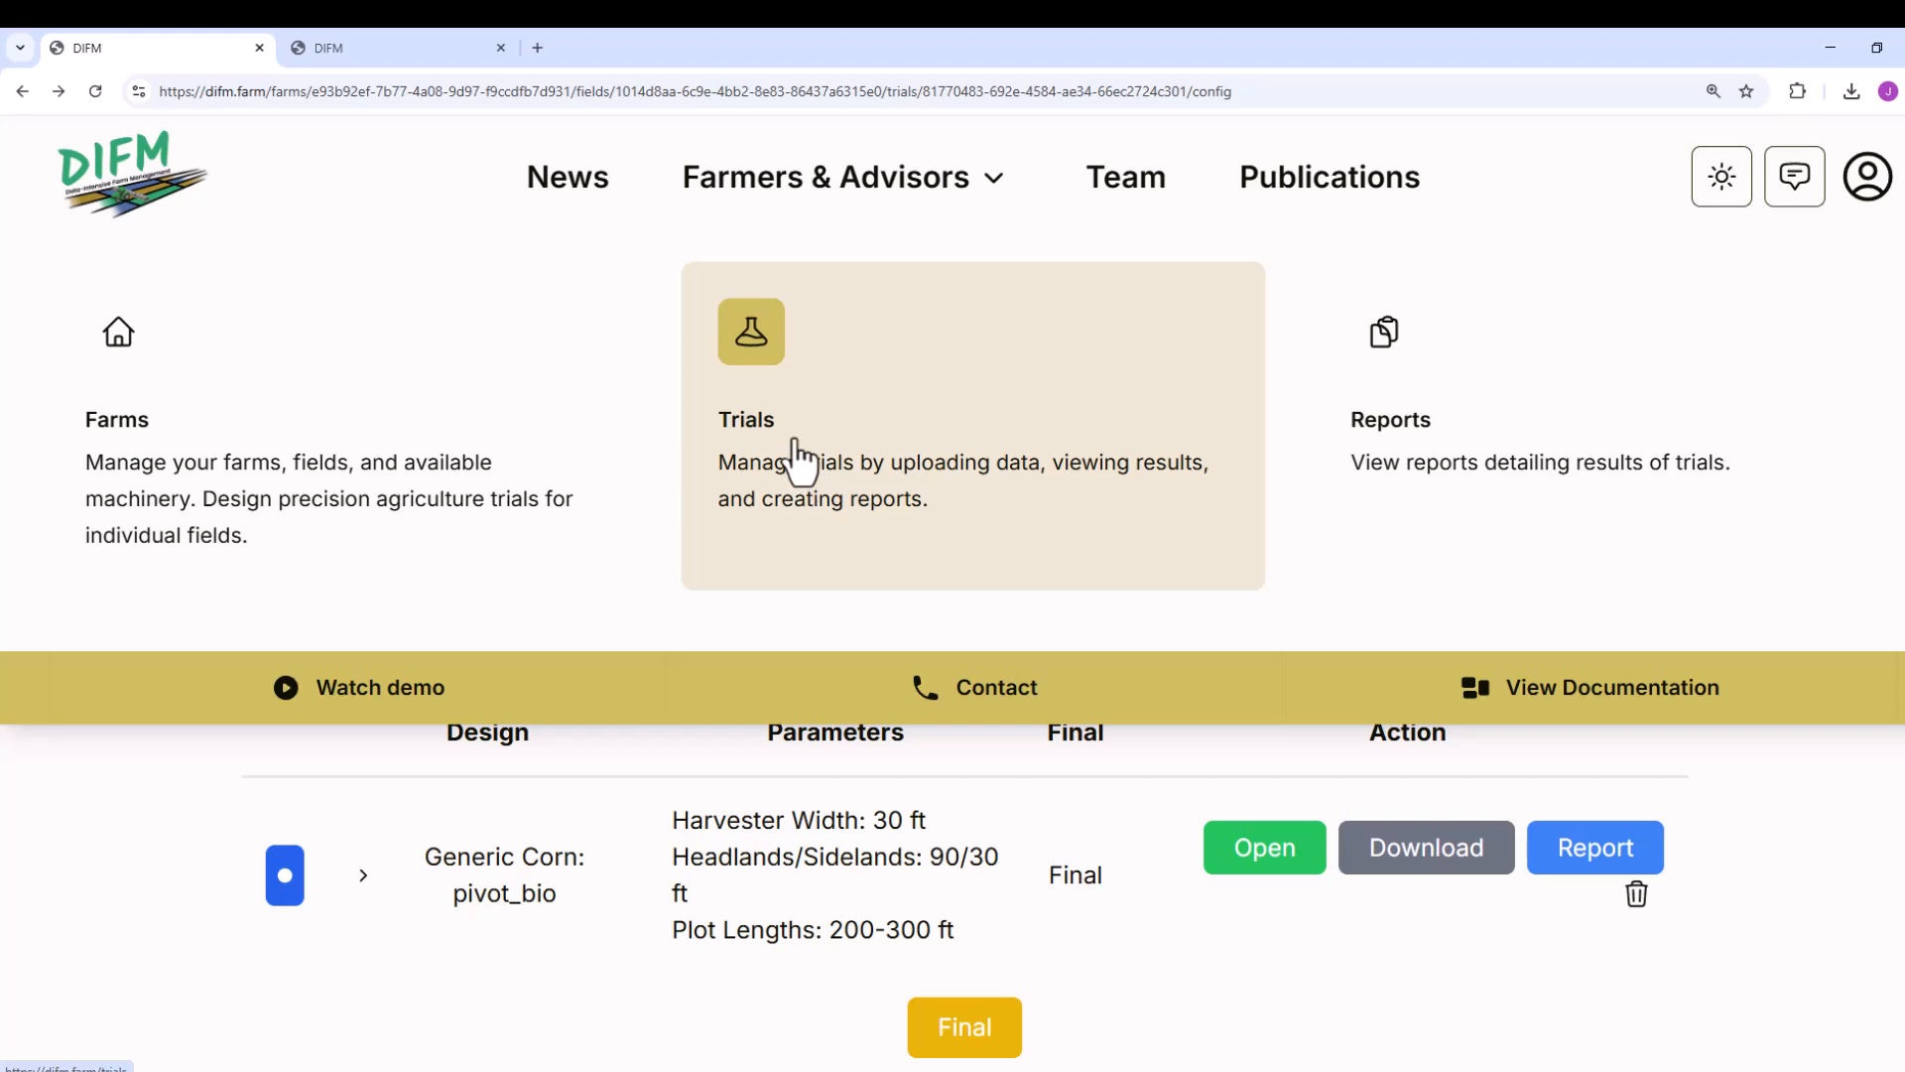
click(800, 462)
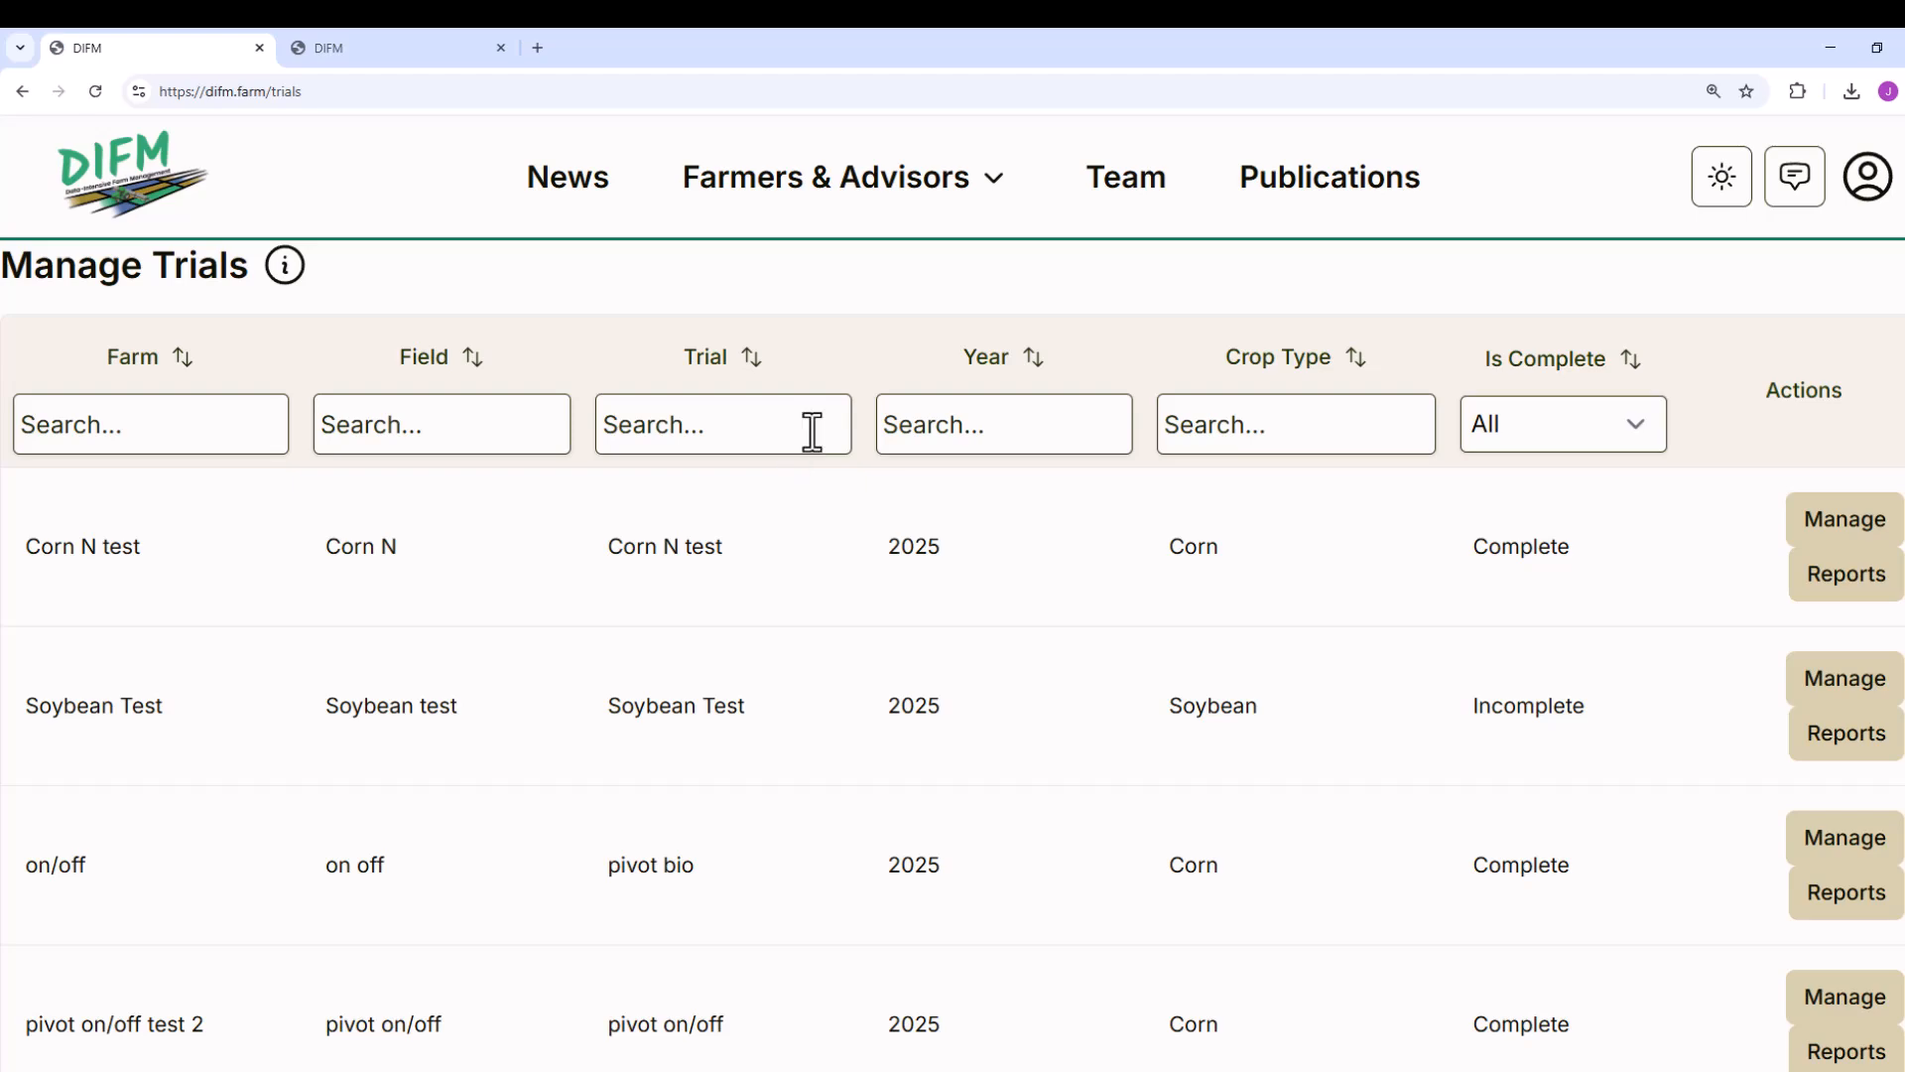
scroll(545, 569, down, 5)
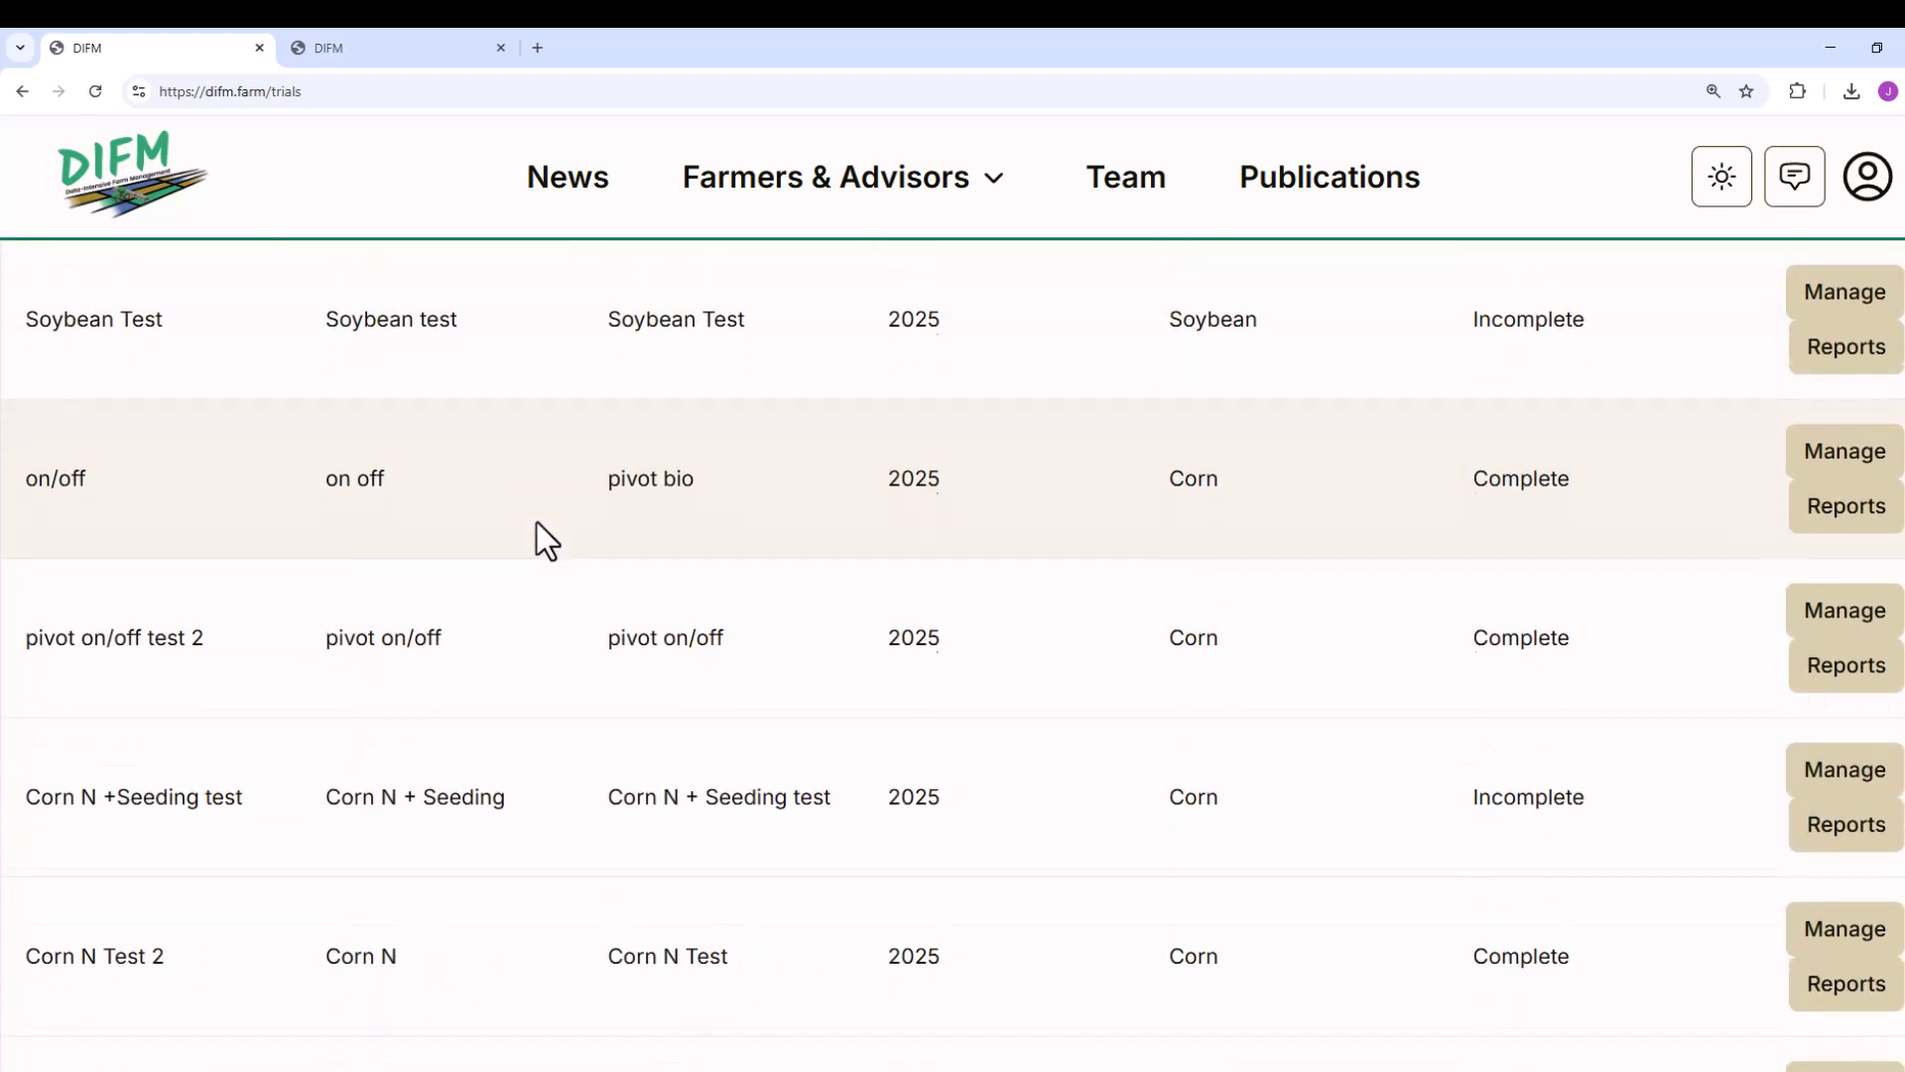
scroll(538, 520, down, 3)
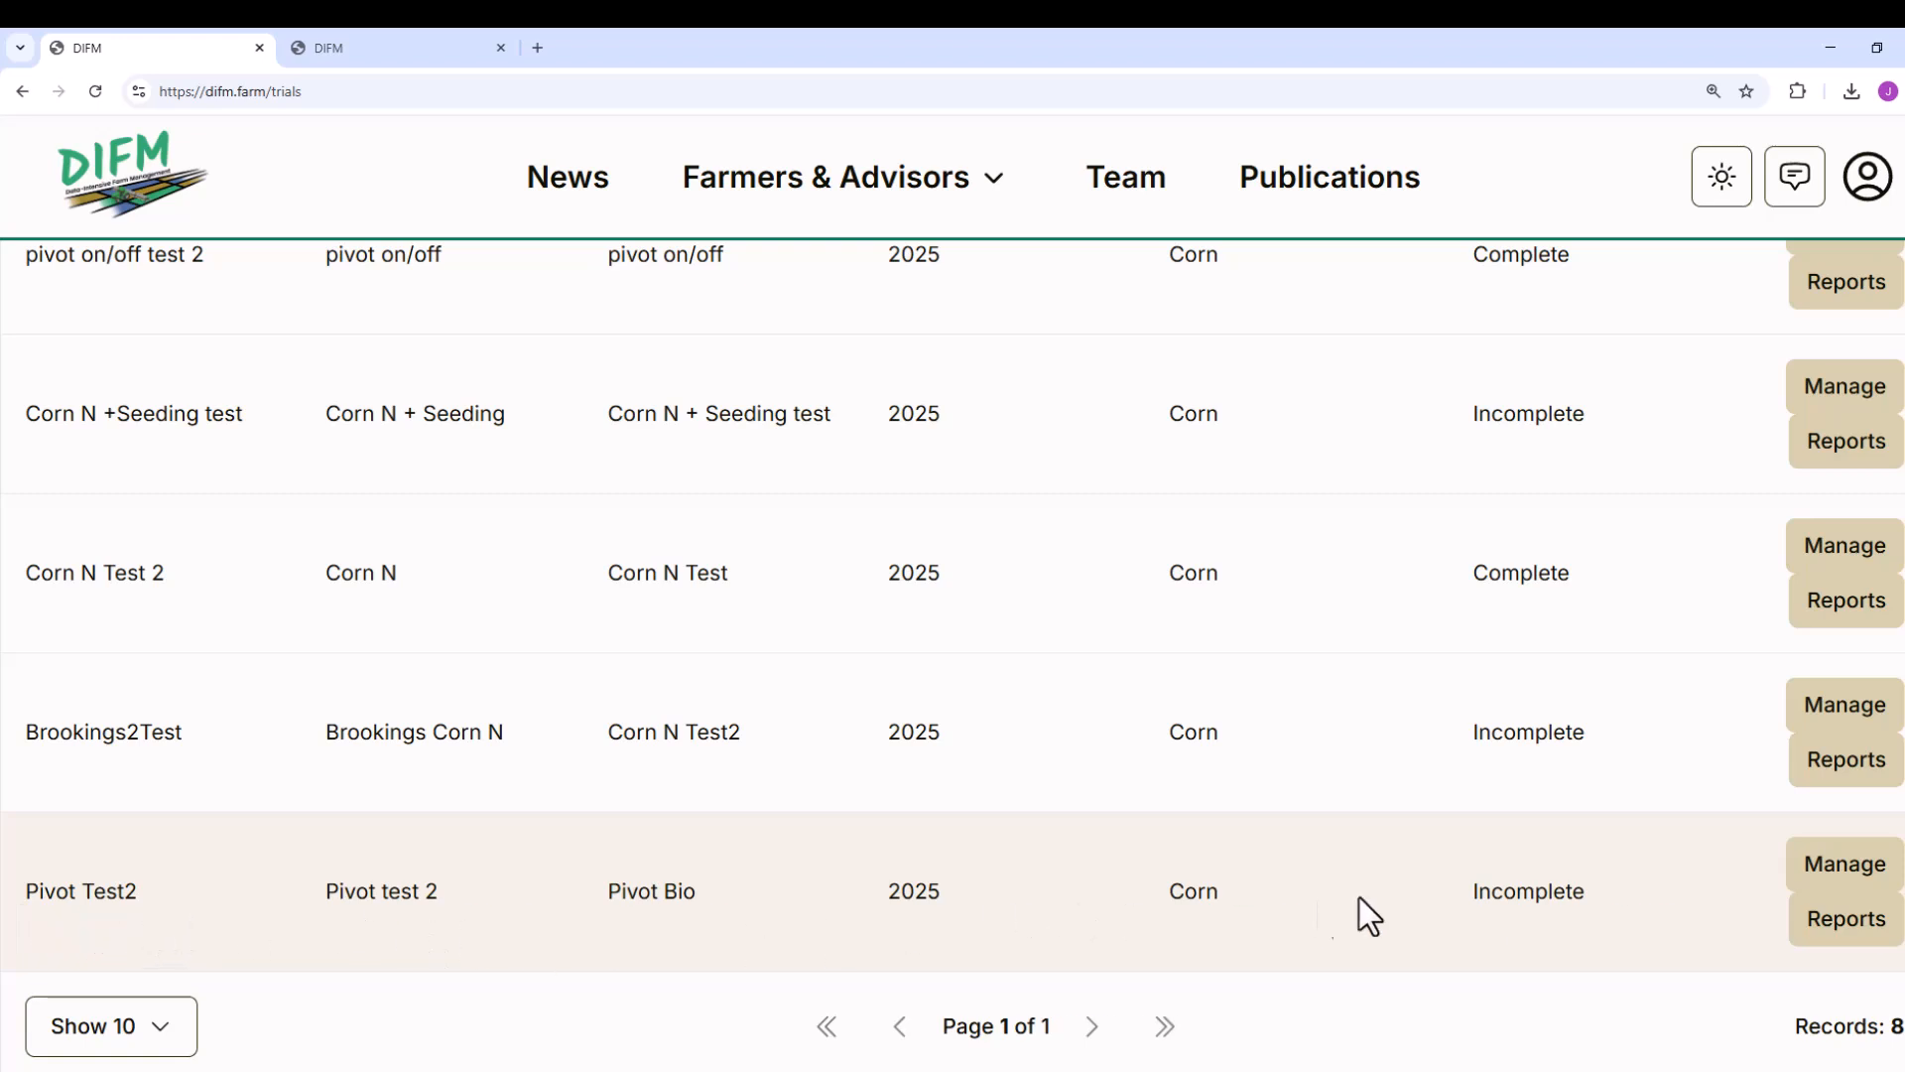
click(1831, 876)
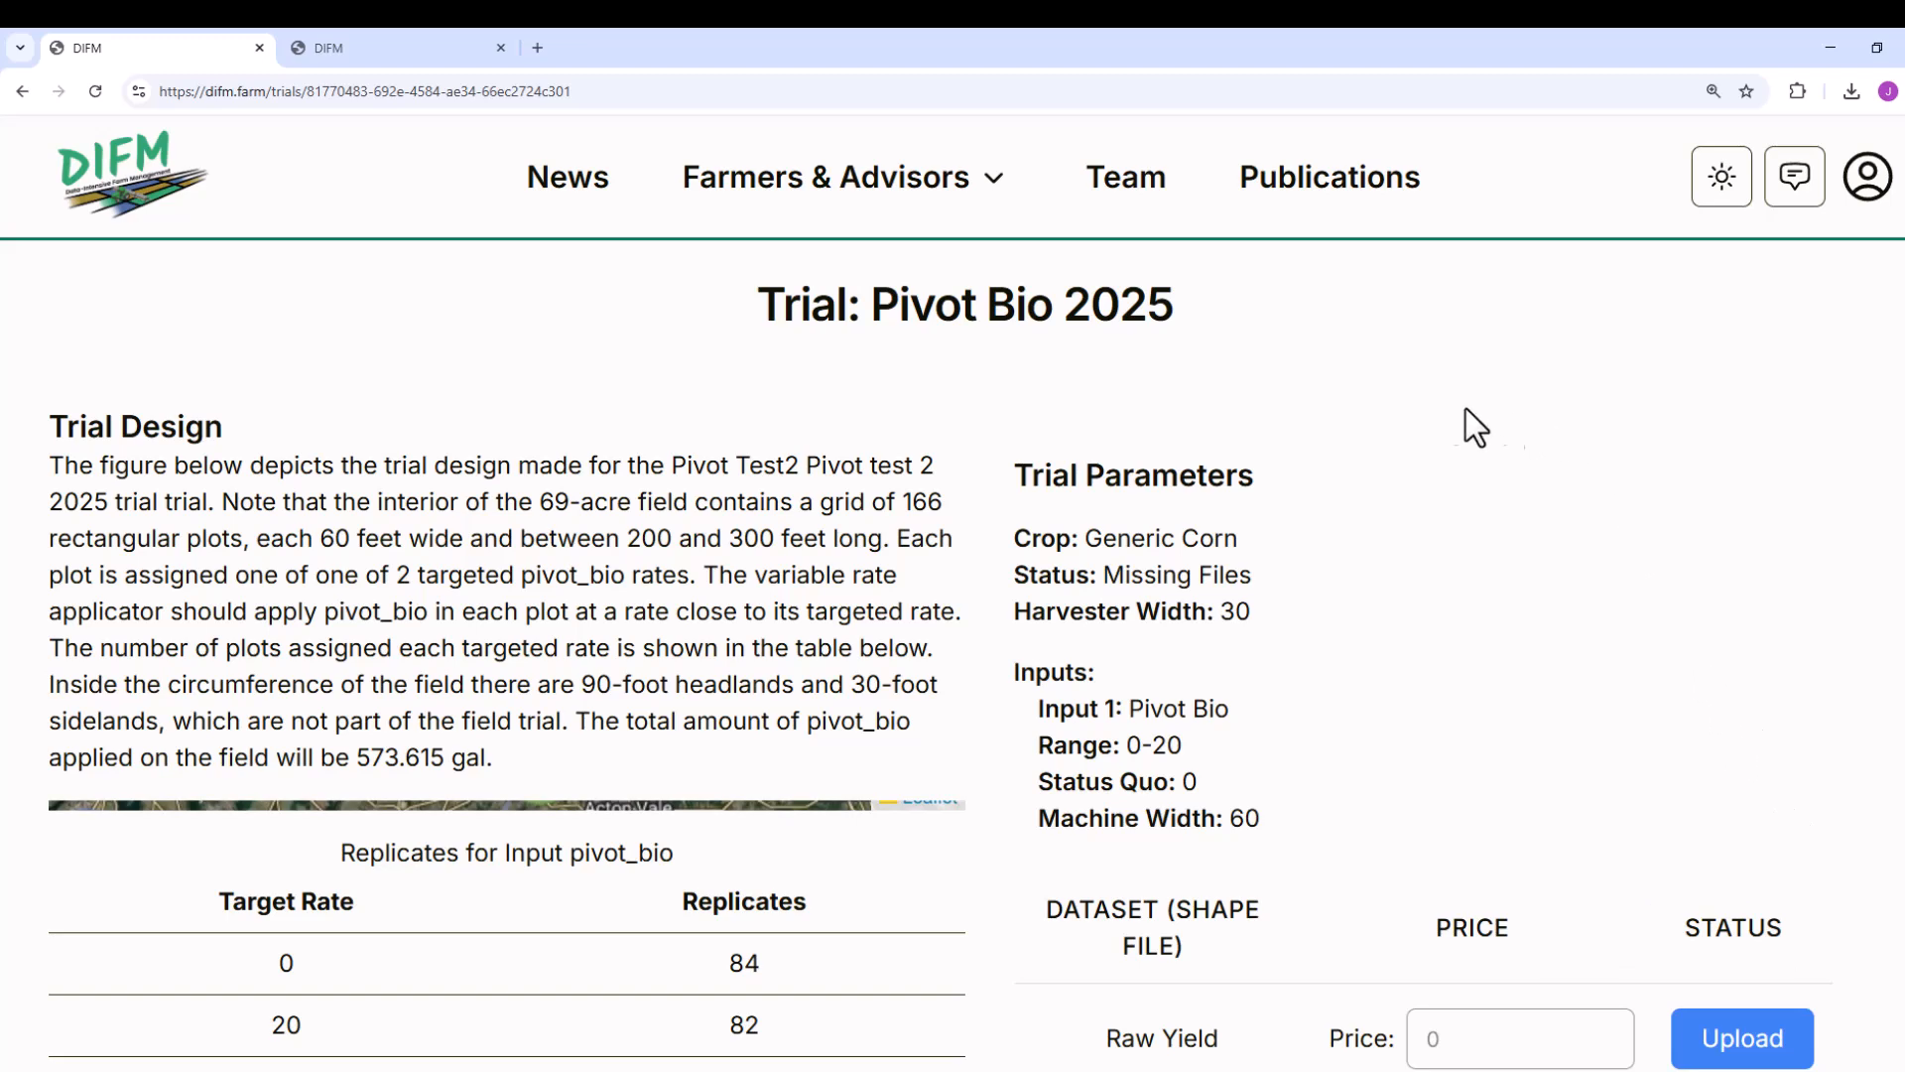
scroll(1379, 422, down, 2)
scroll(865, 466, up, 2)
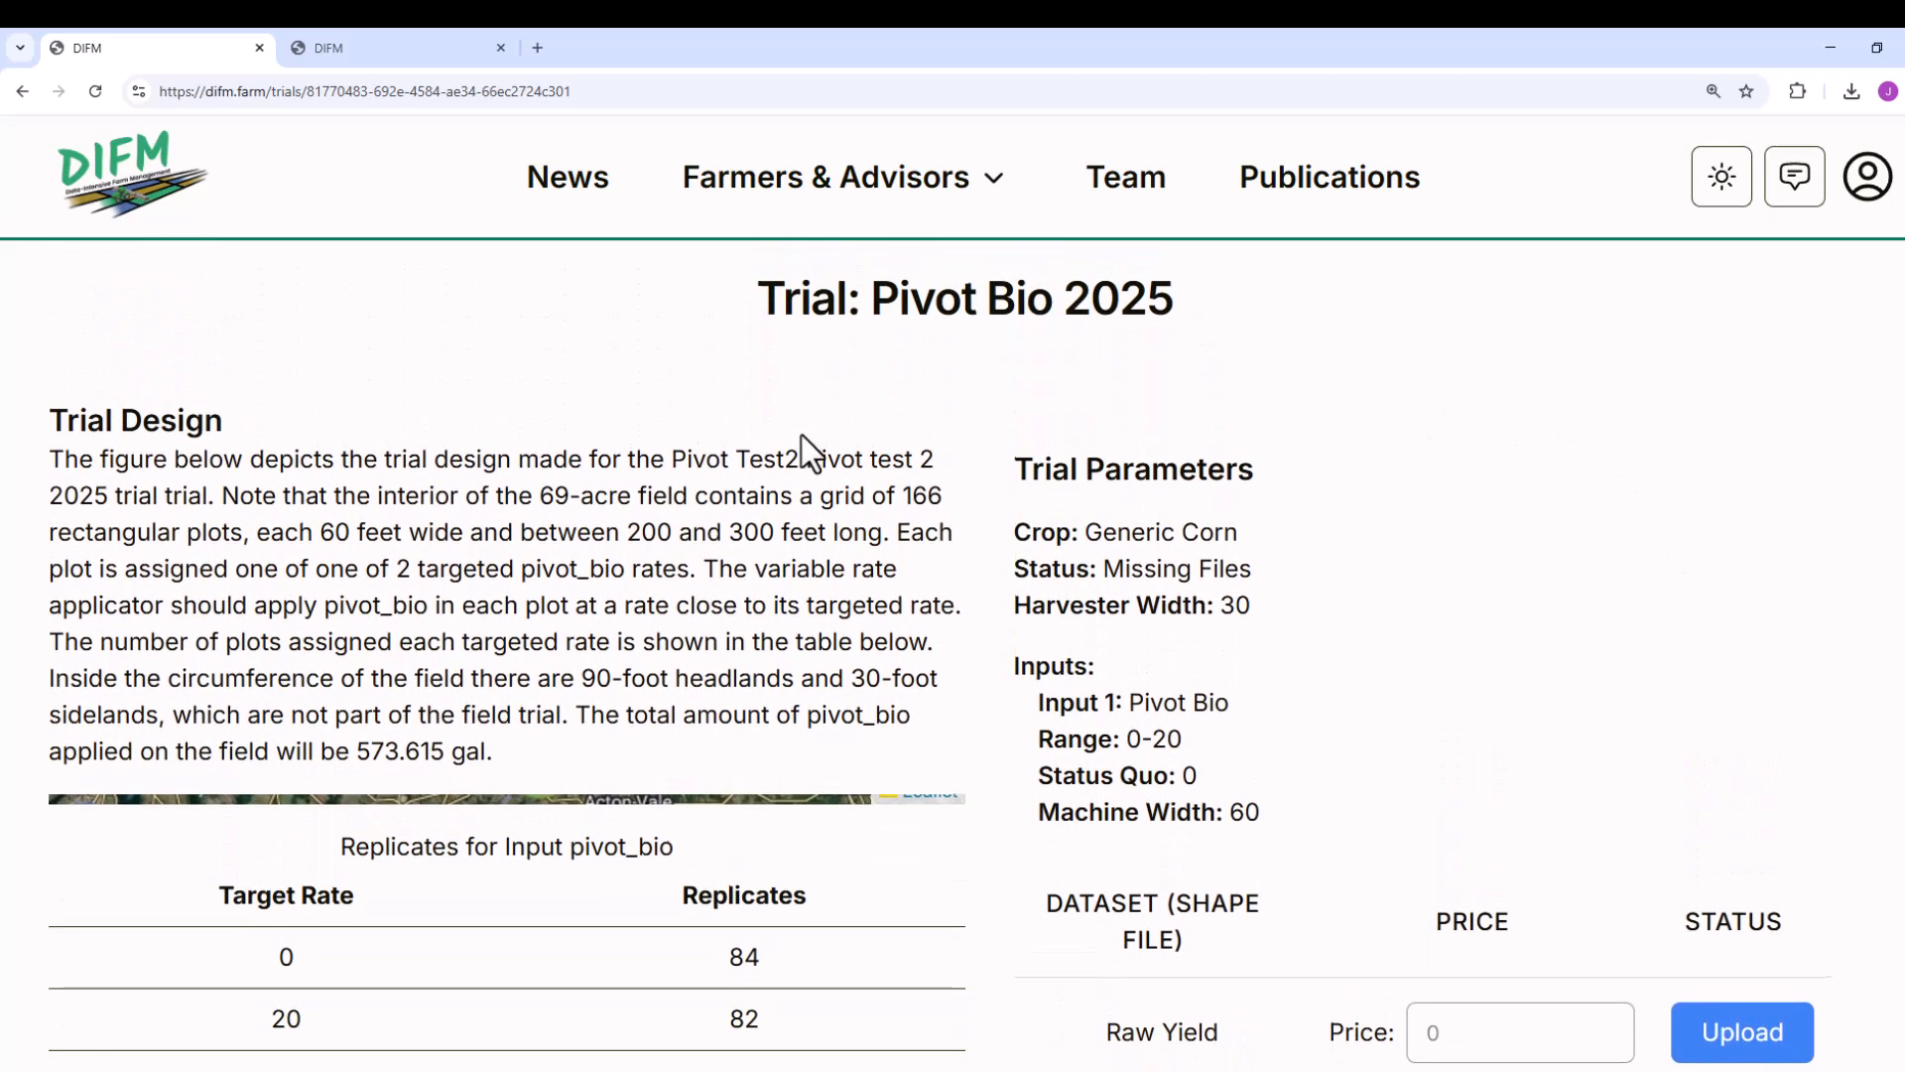
scroll(357, 436, down, 1)
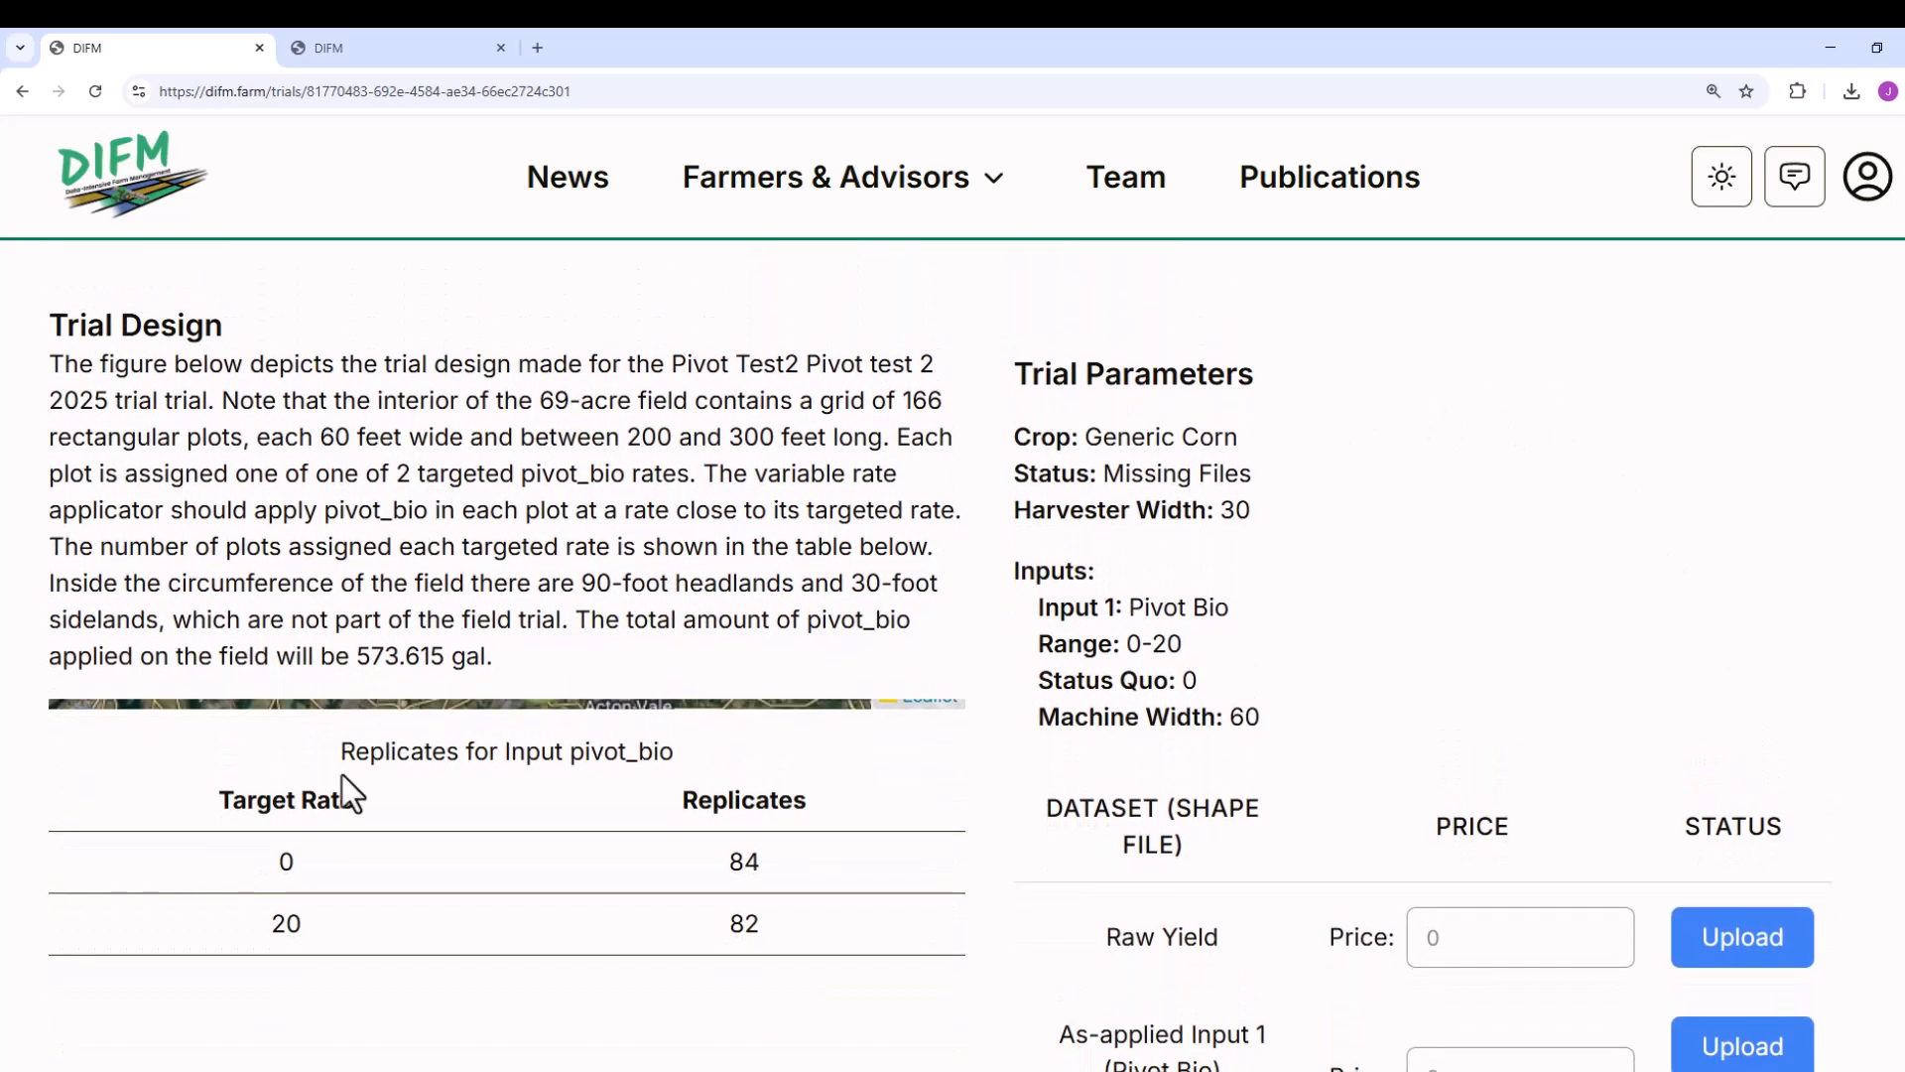
scroll(766, 860, down, 2)
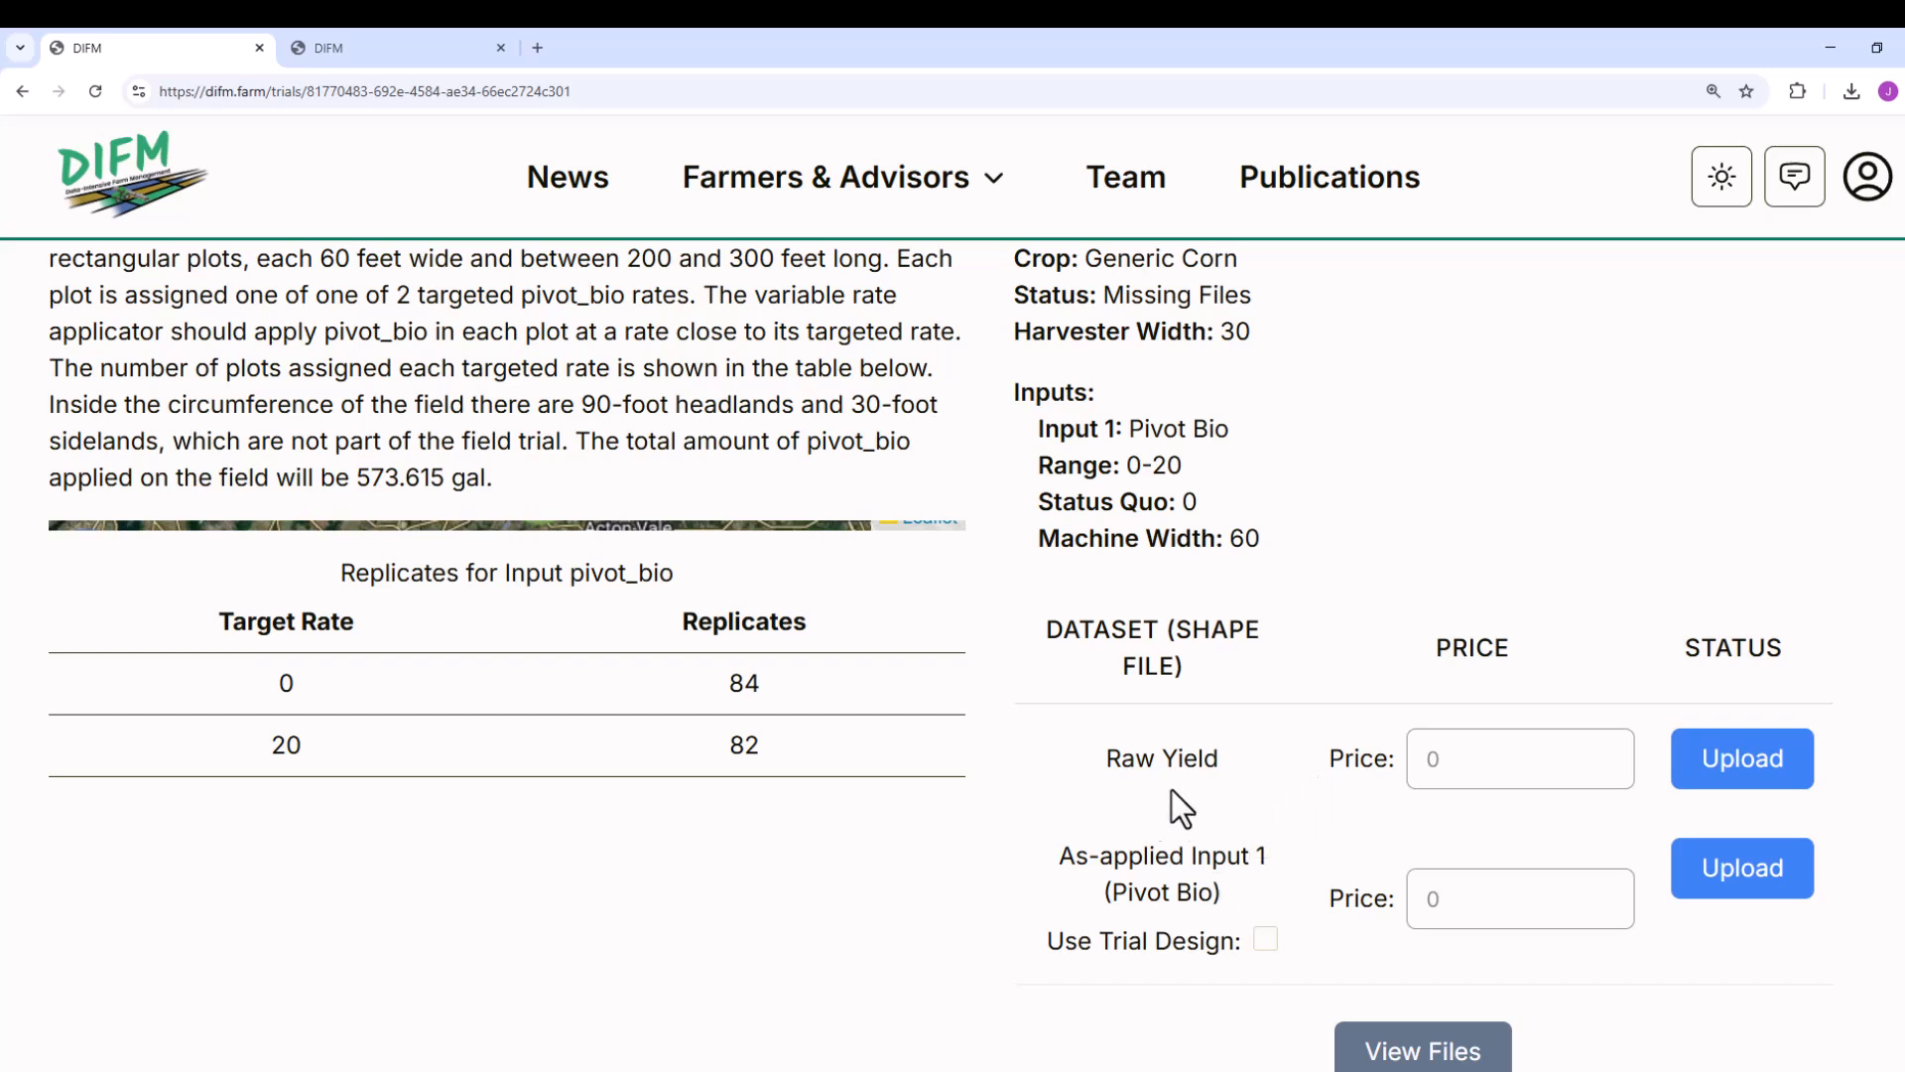
Upload raw-yield.zip from the On Off Example folder as the trial's raw yield dataset
click(1725, 779)
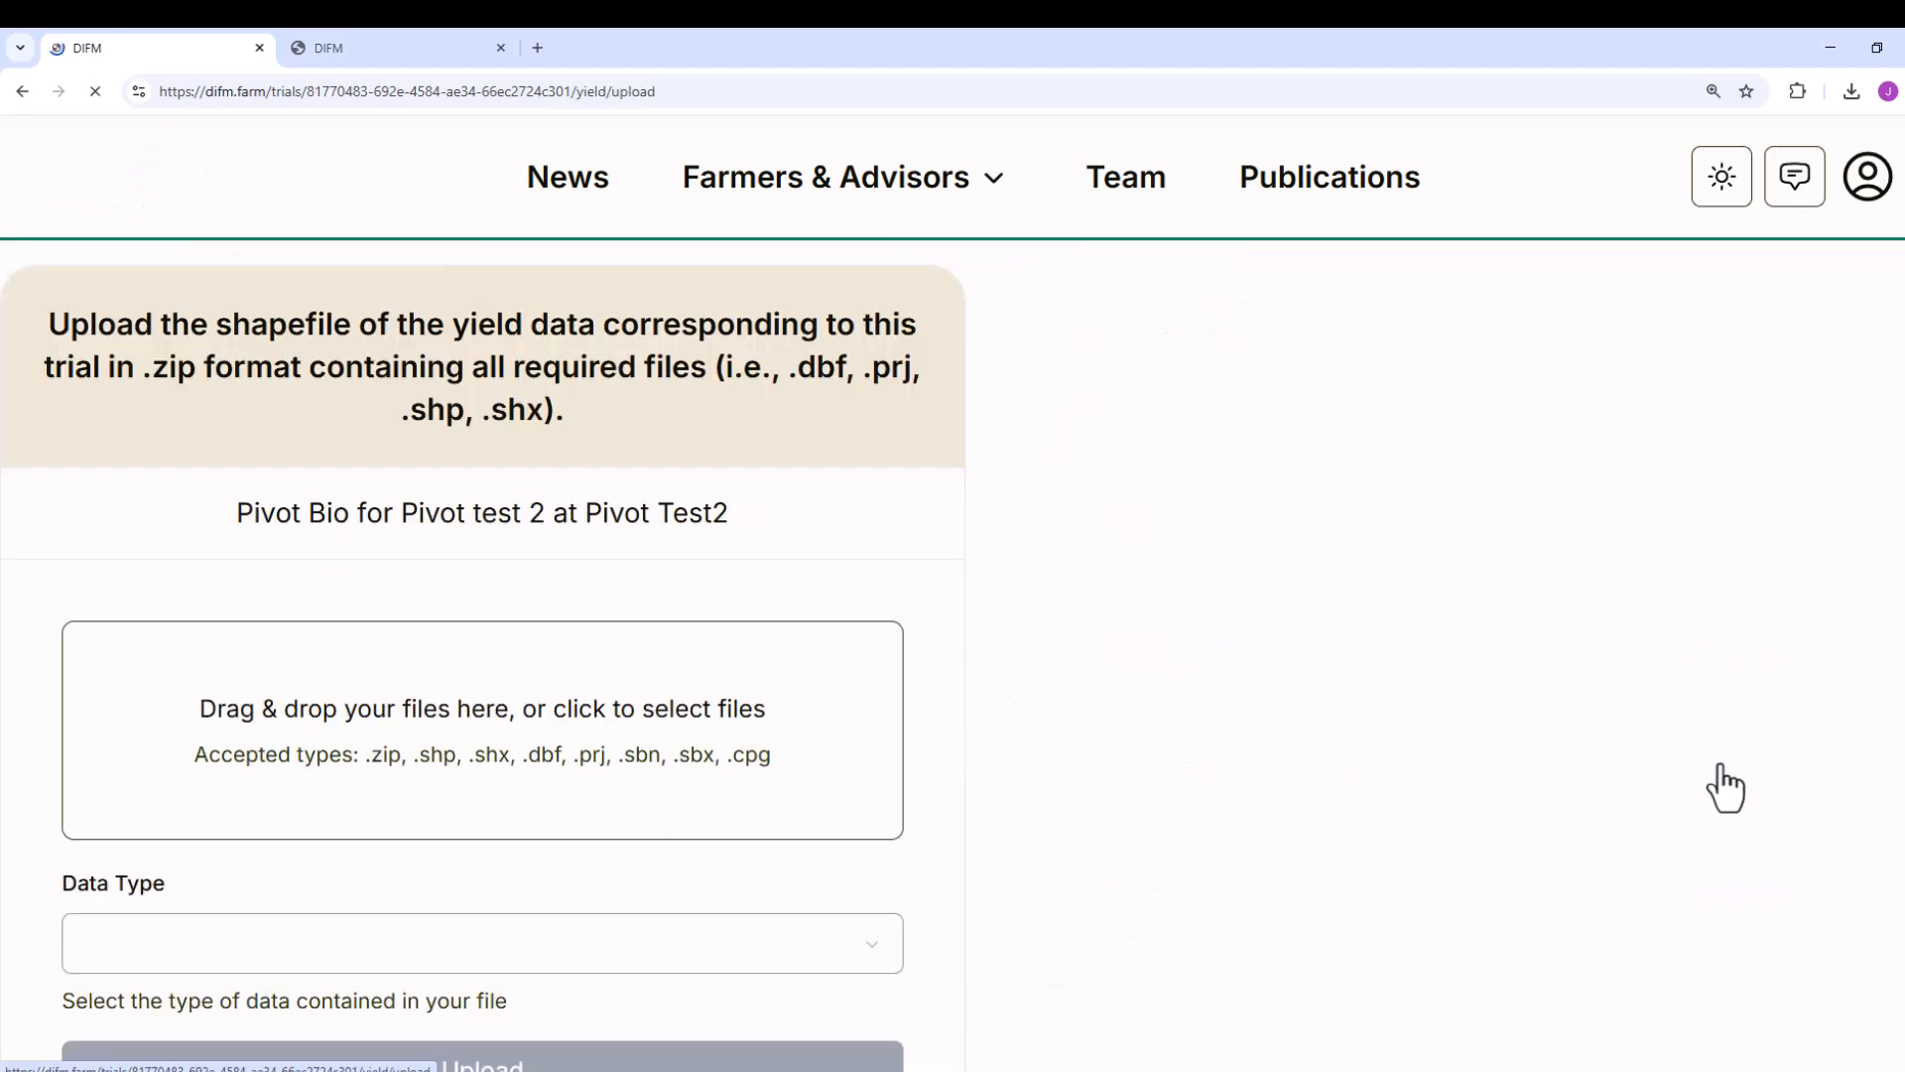
click(973, 1071)
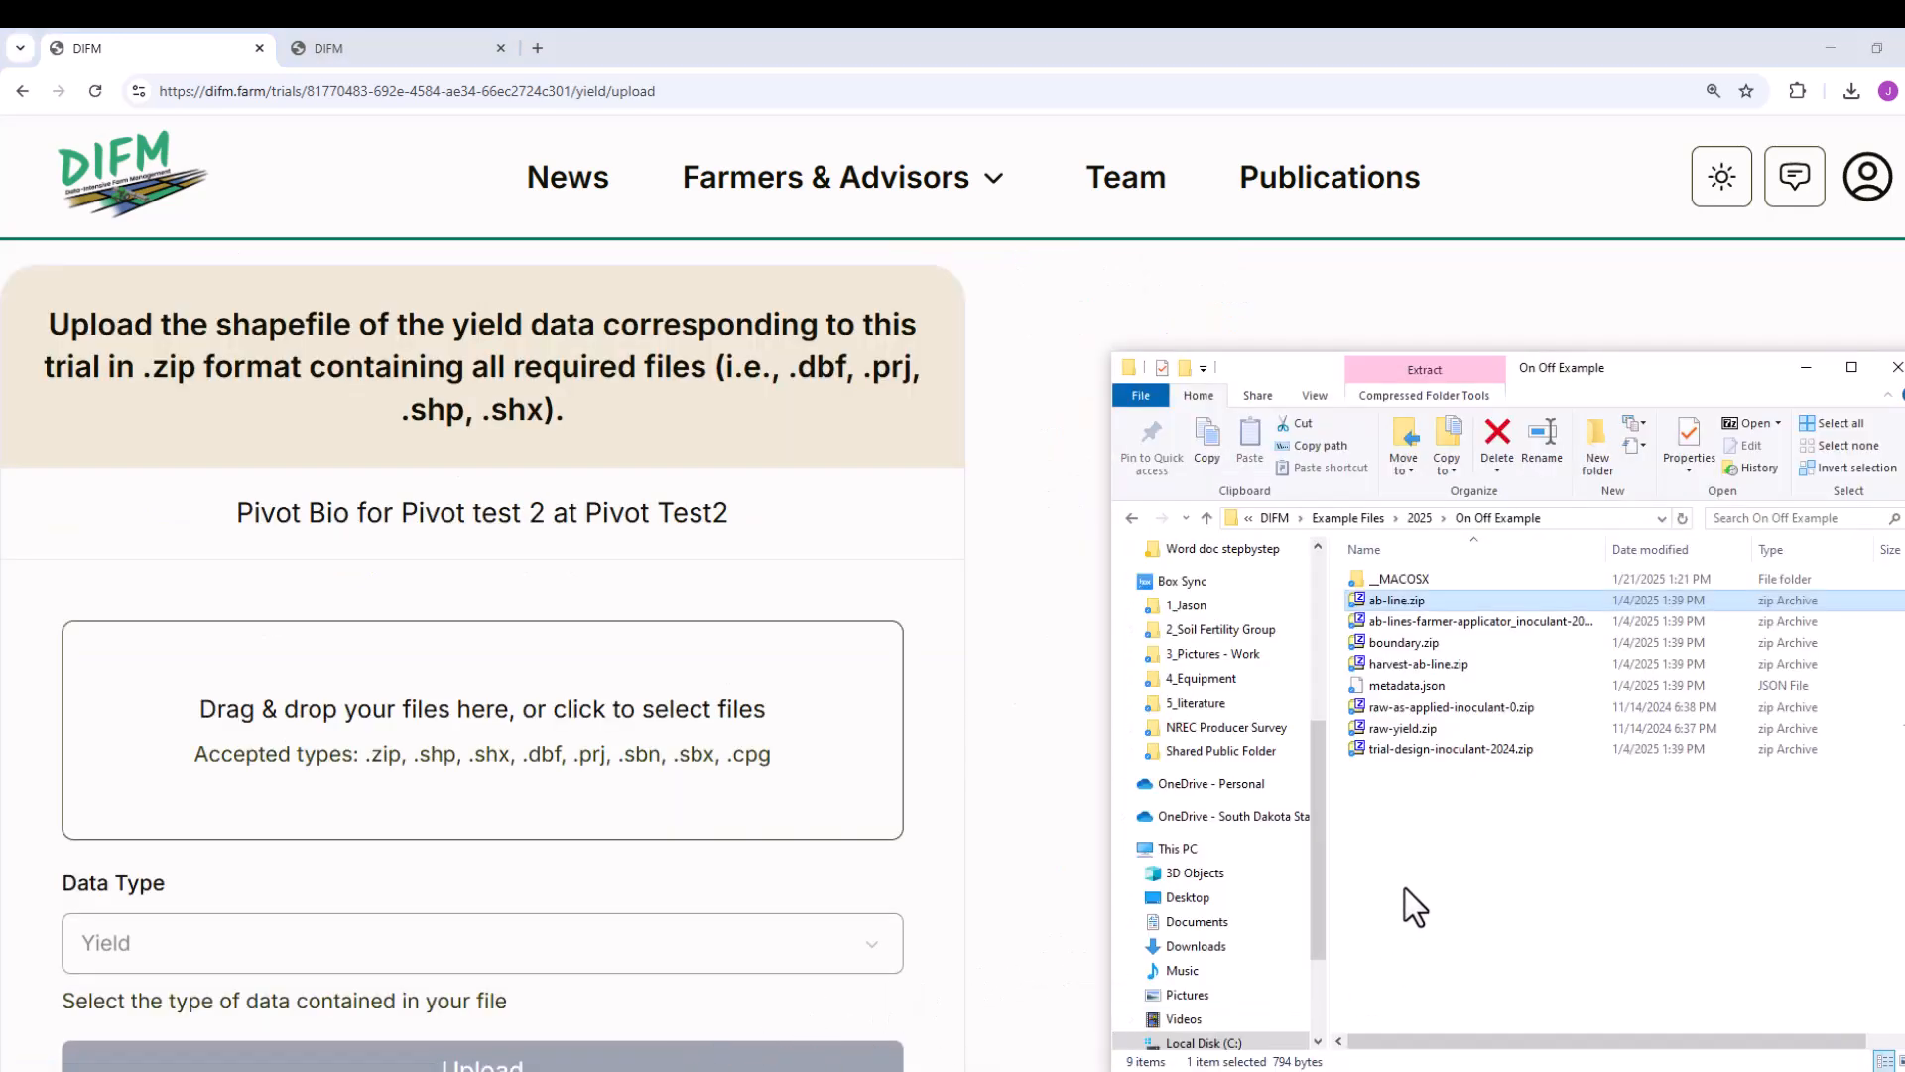
click(1390, 732)
drag(1389, 730, 570, 748)
drag(558, 748, 557, 748)
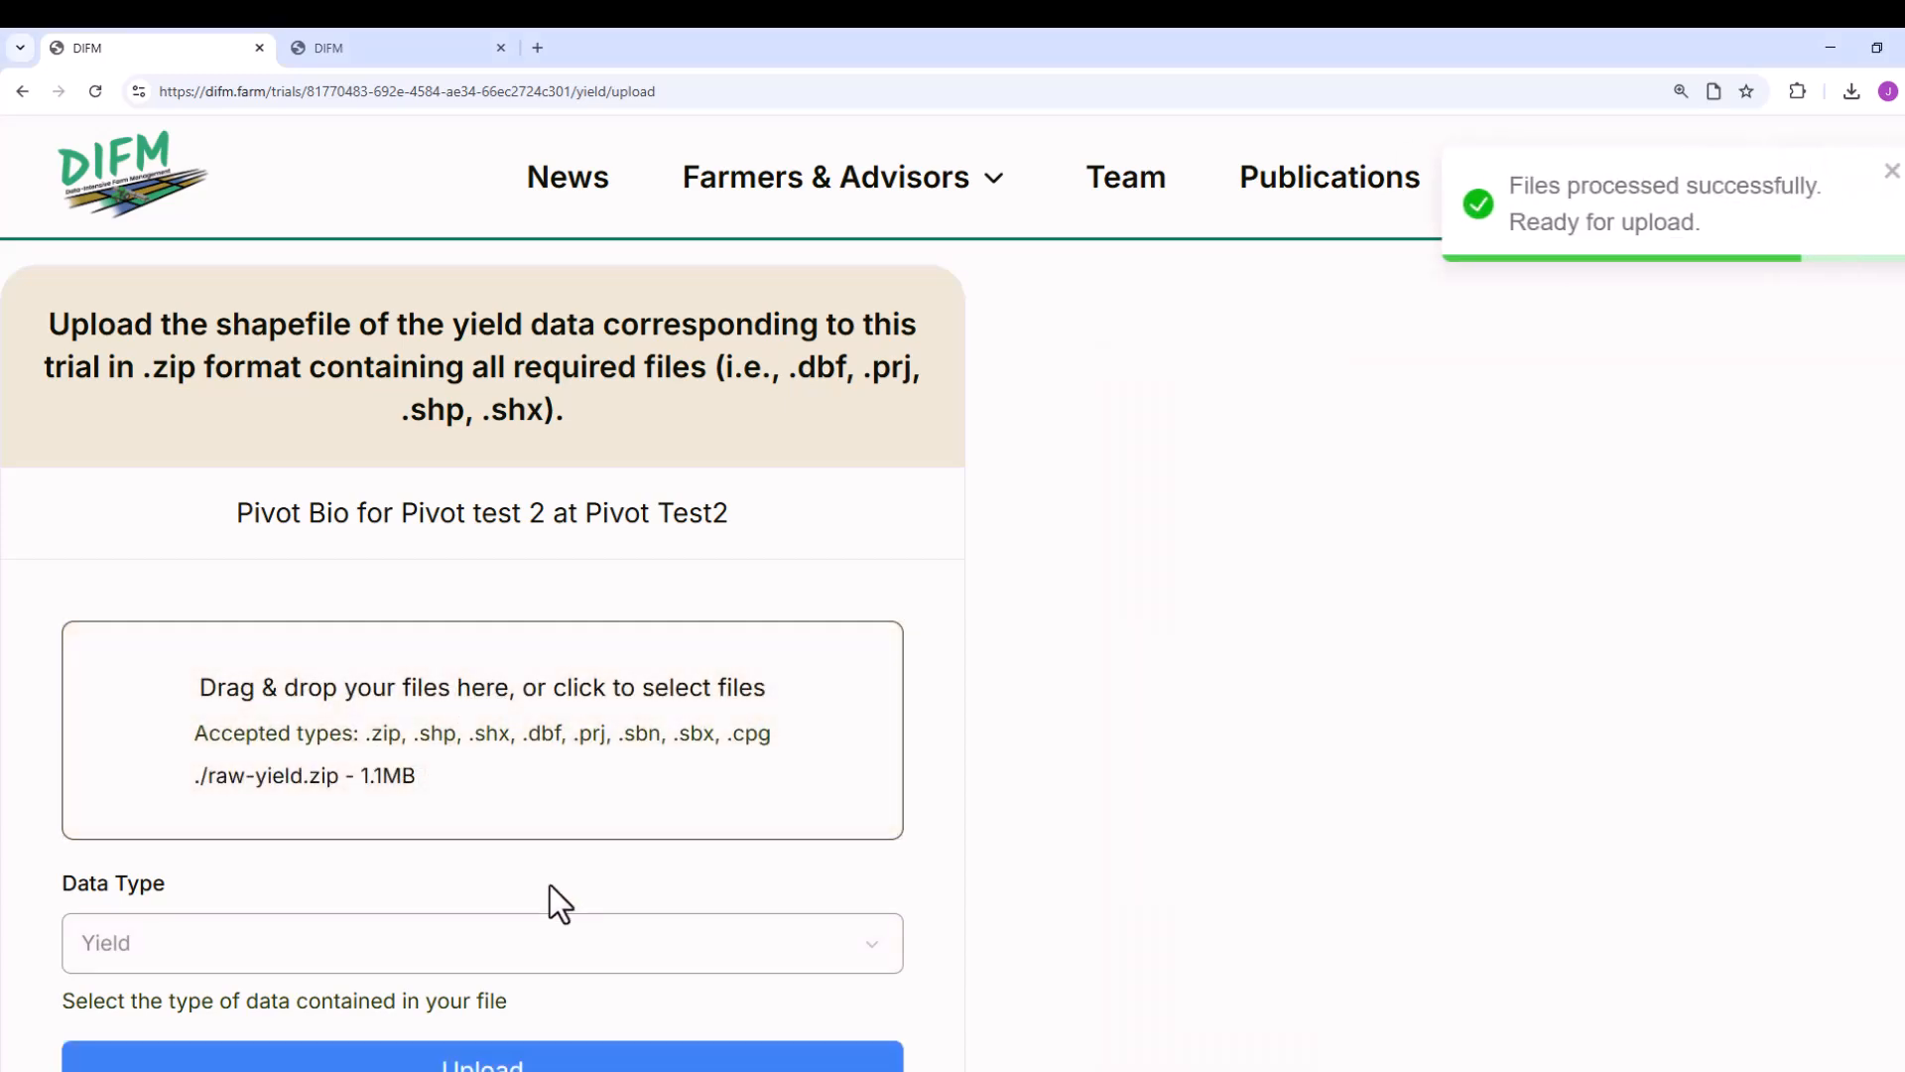
click(609, 1058)
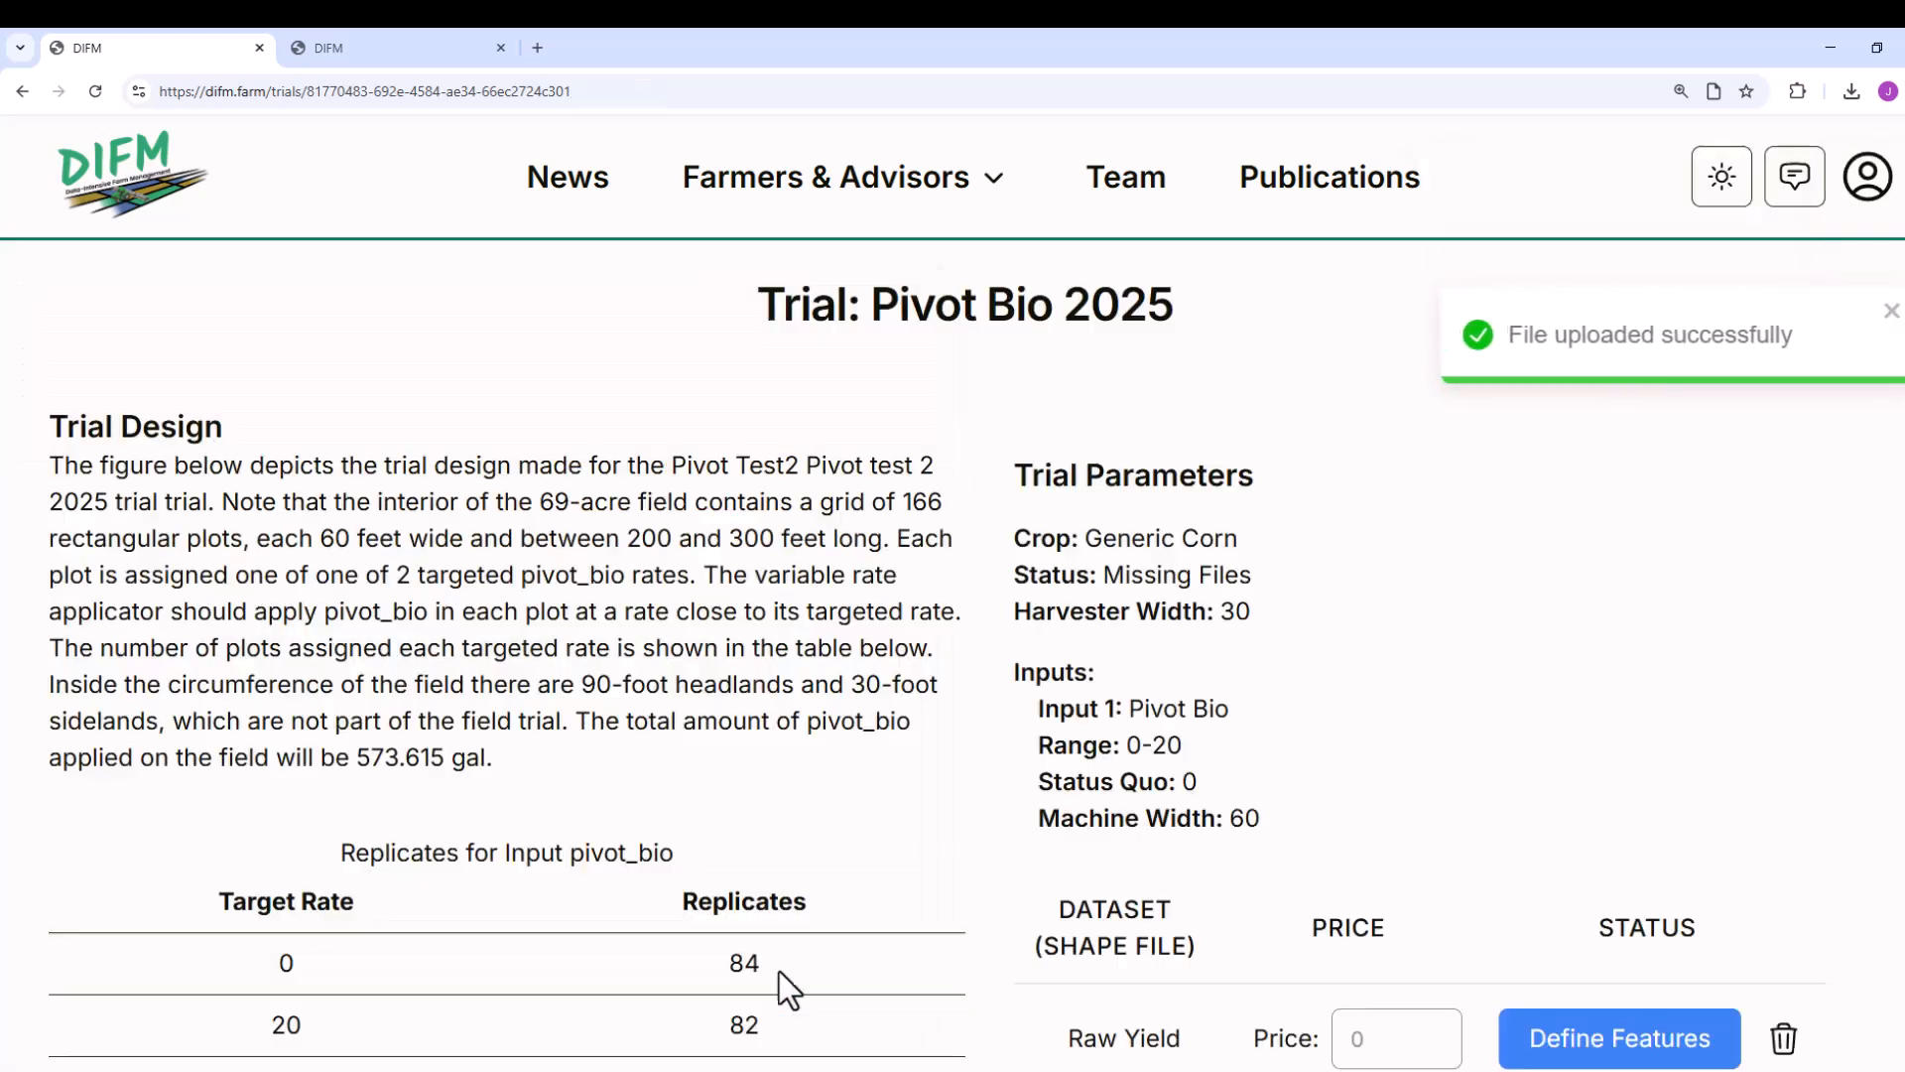
Upload raw-as-applied-inoculant-0.zip from the On Off Example folder as the As-applied Input 1 (Pivot Bio) dataset
scroll(1449, 685, down, 1)
scroll(1458, 684, down, 3)
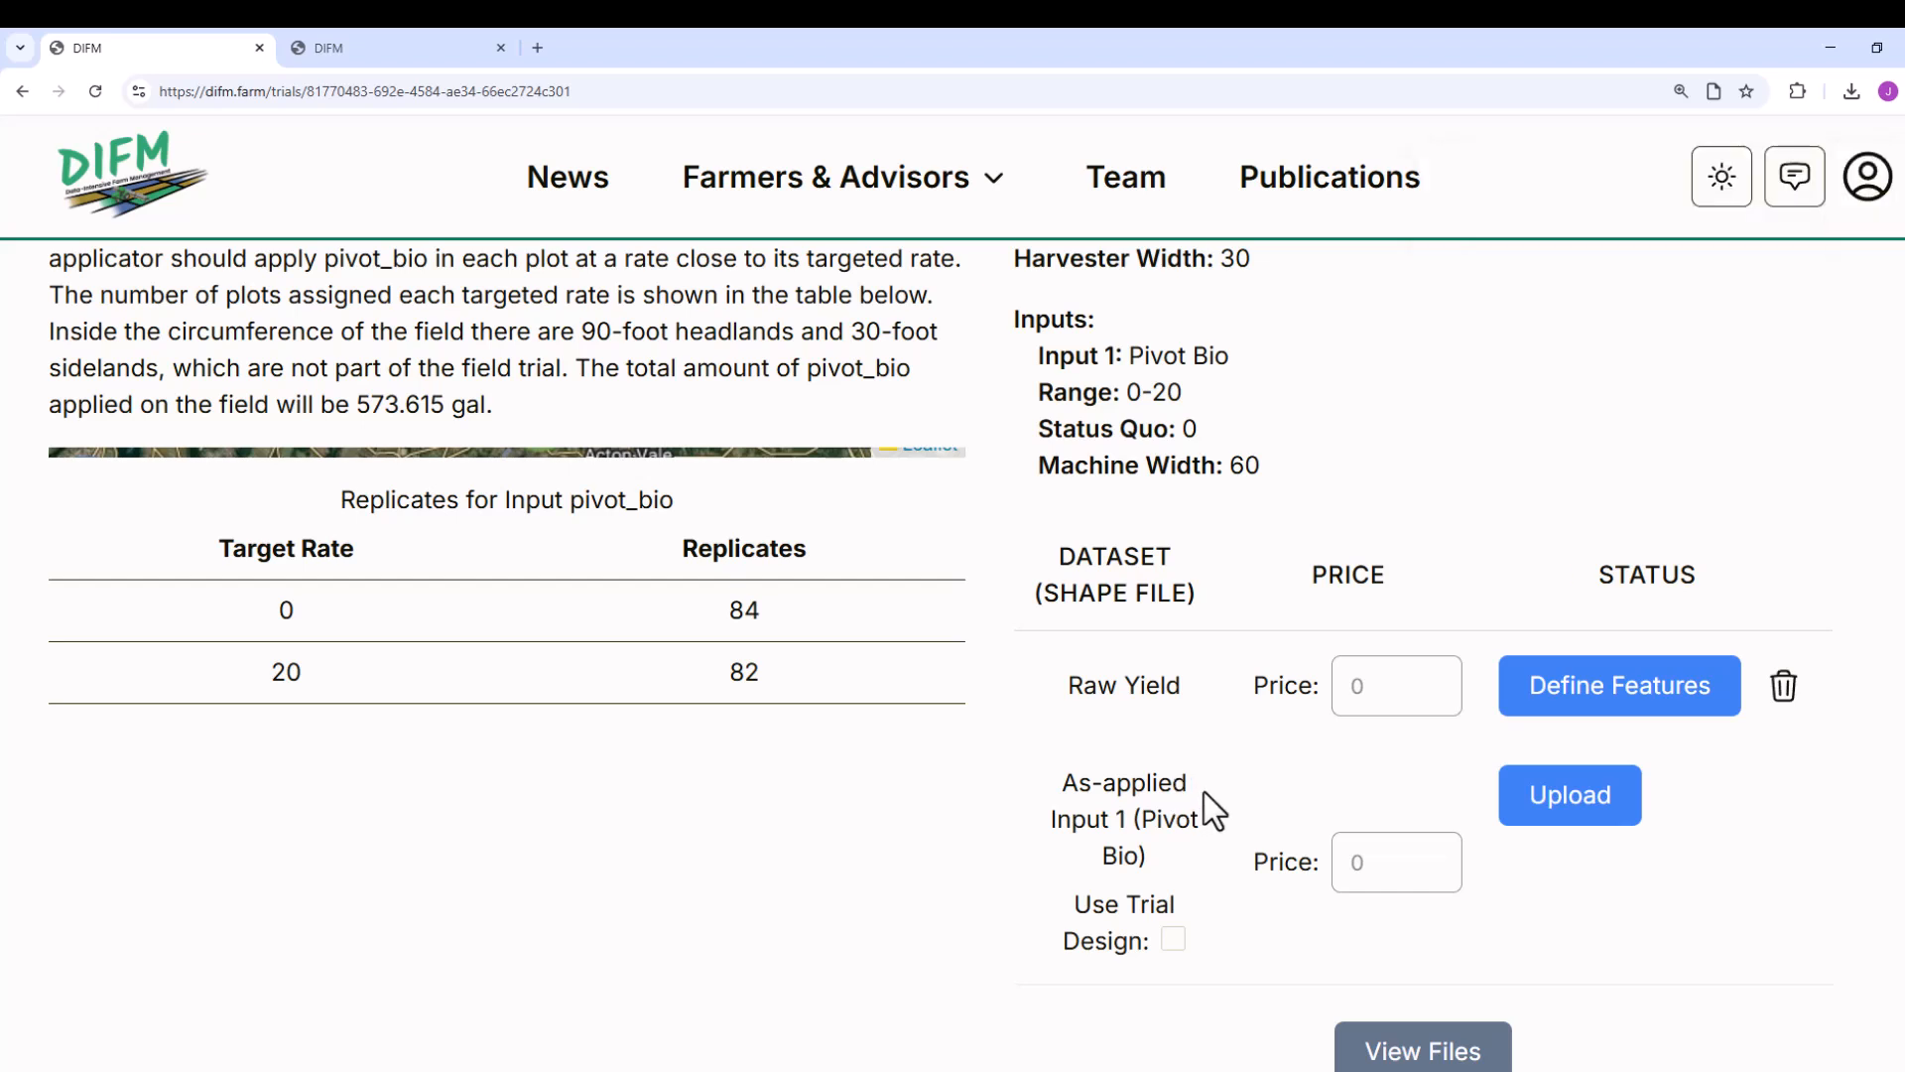
click(1572, 818)
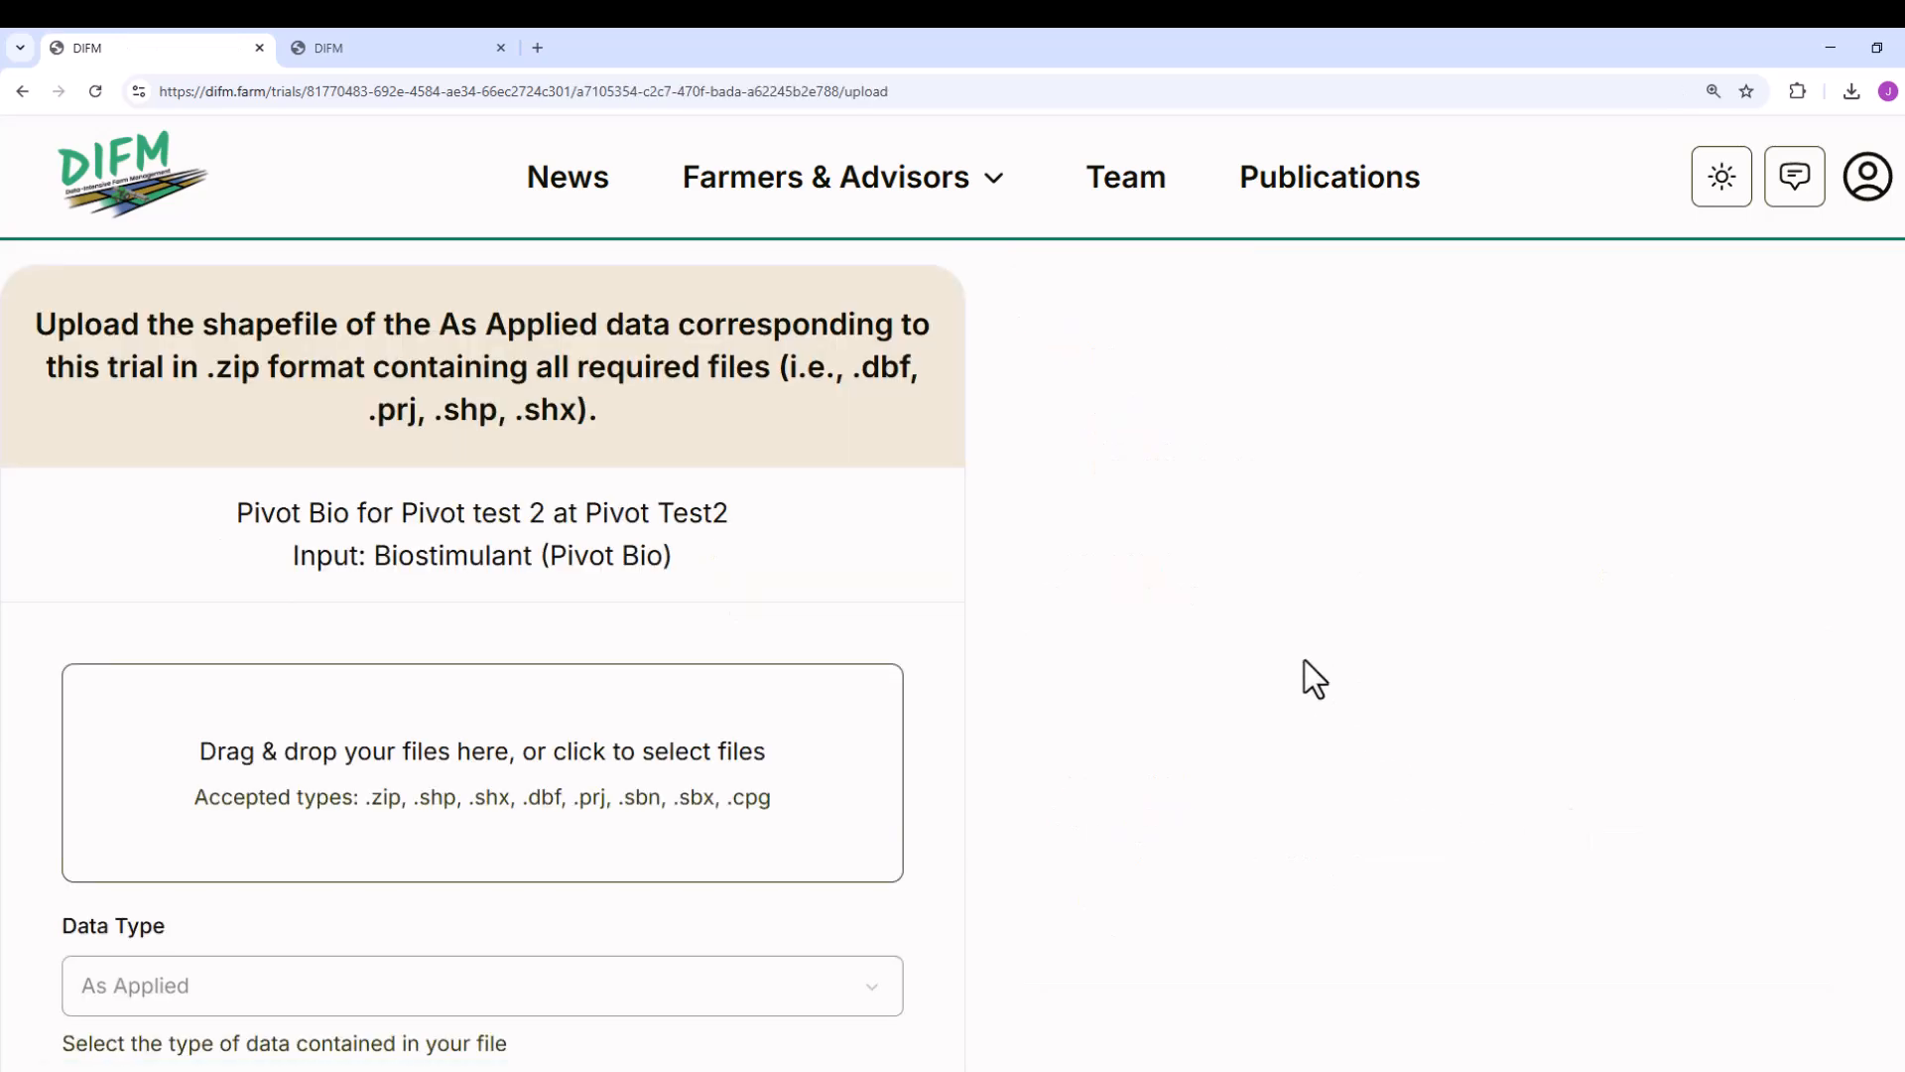
scroll(1304, 658, down, 1)
click(722, 1071)
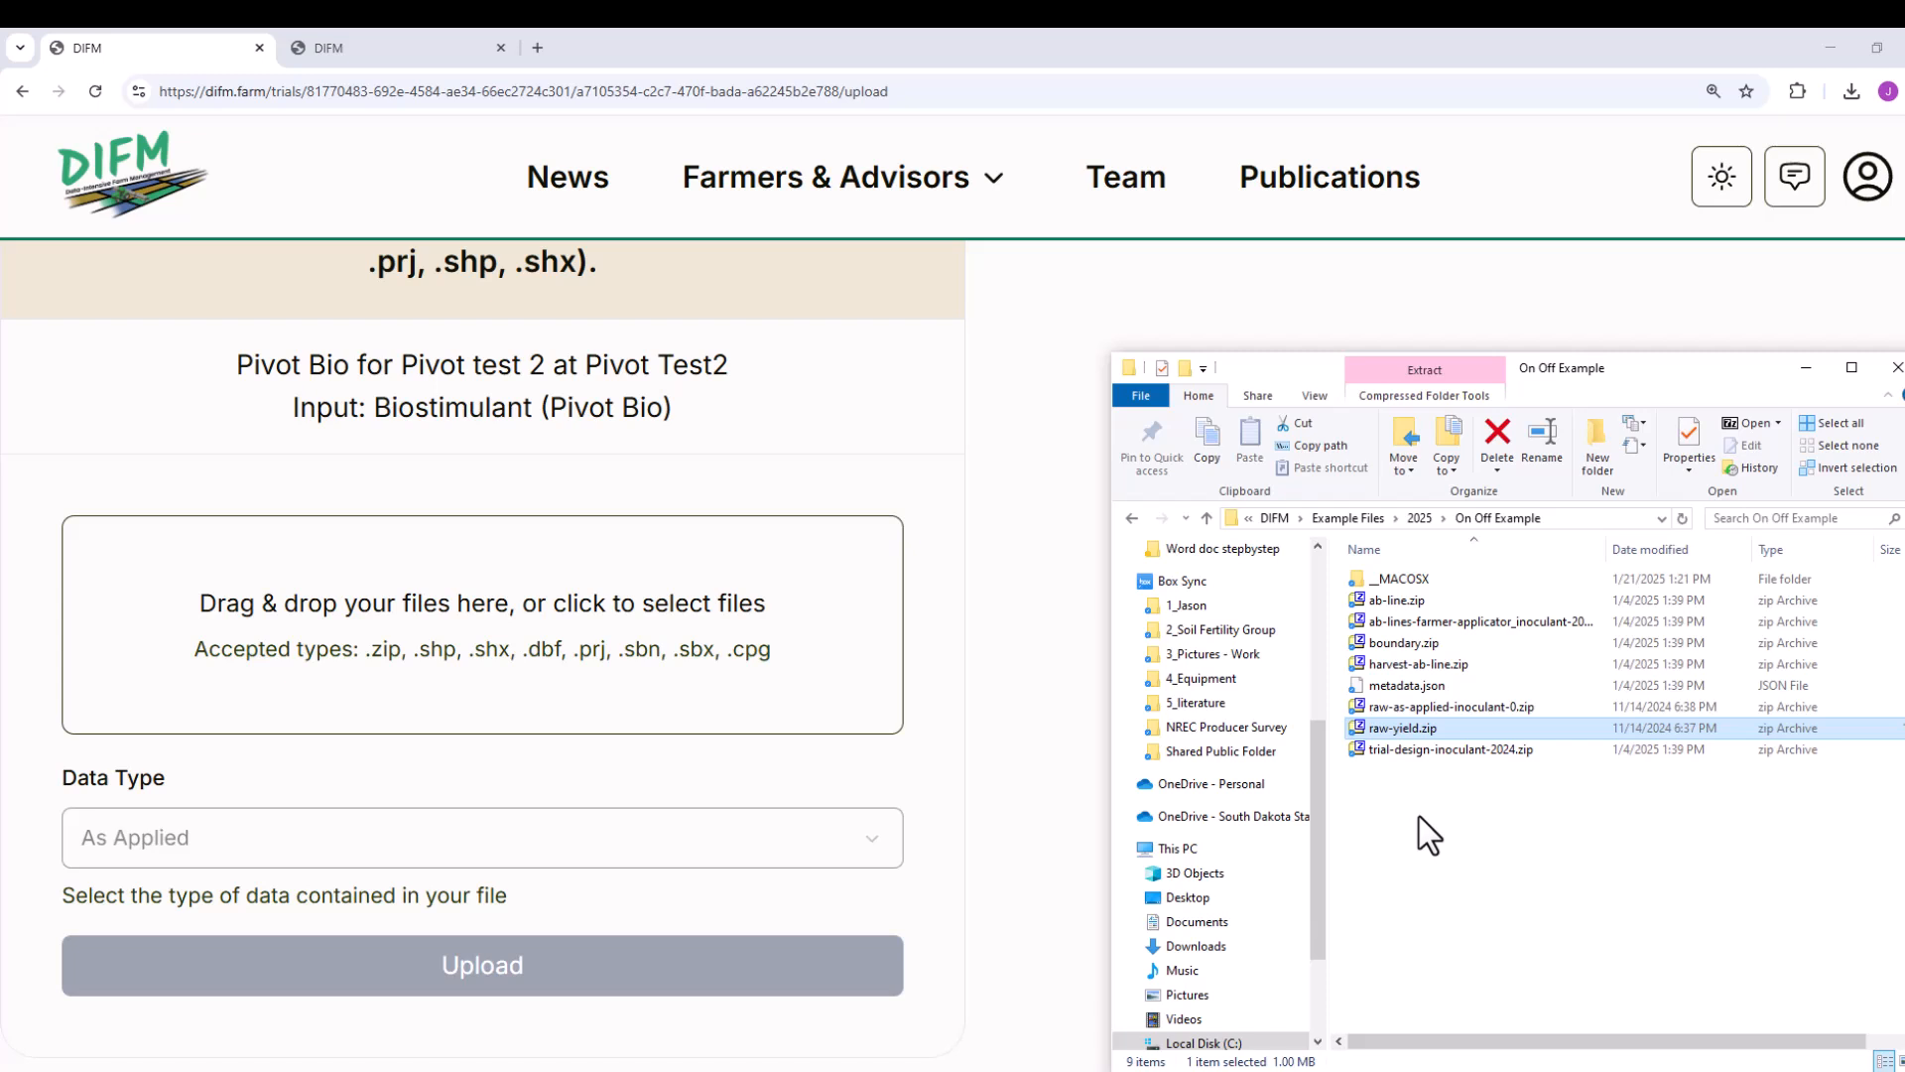
click(1421, 707)
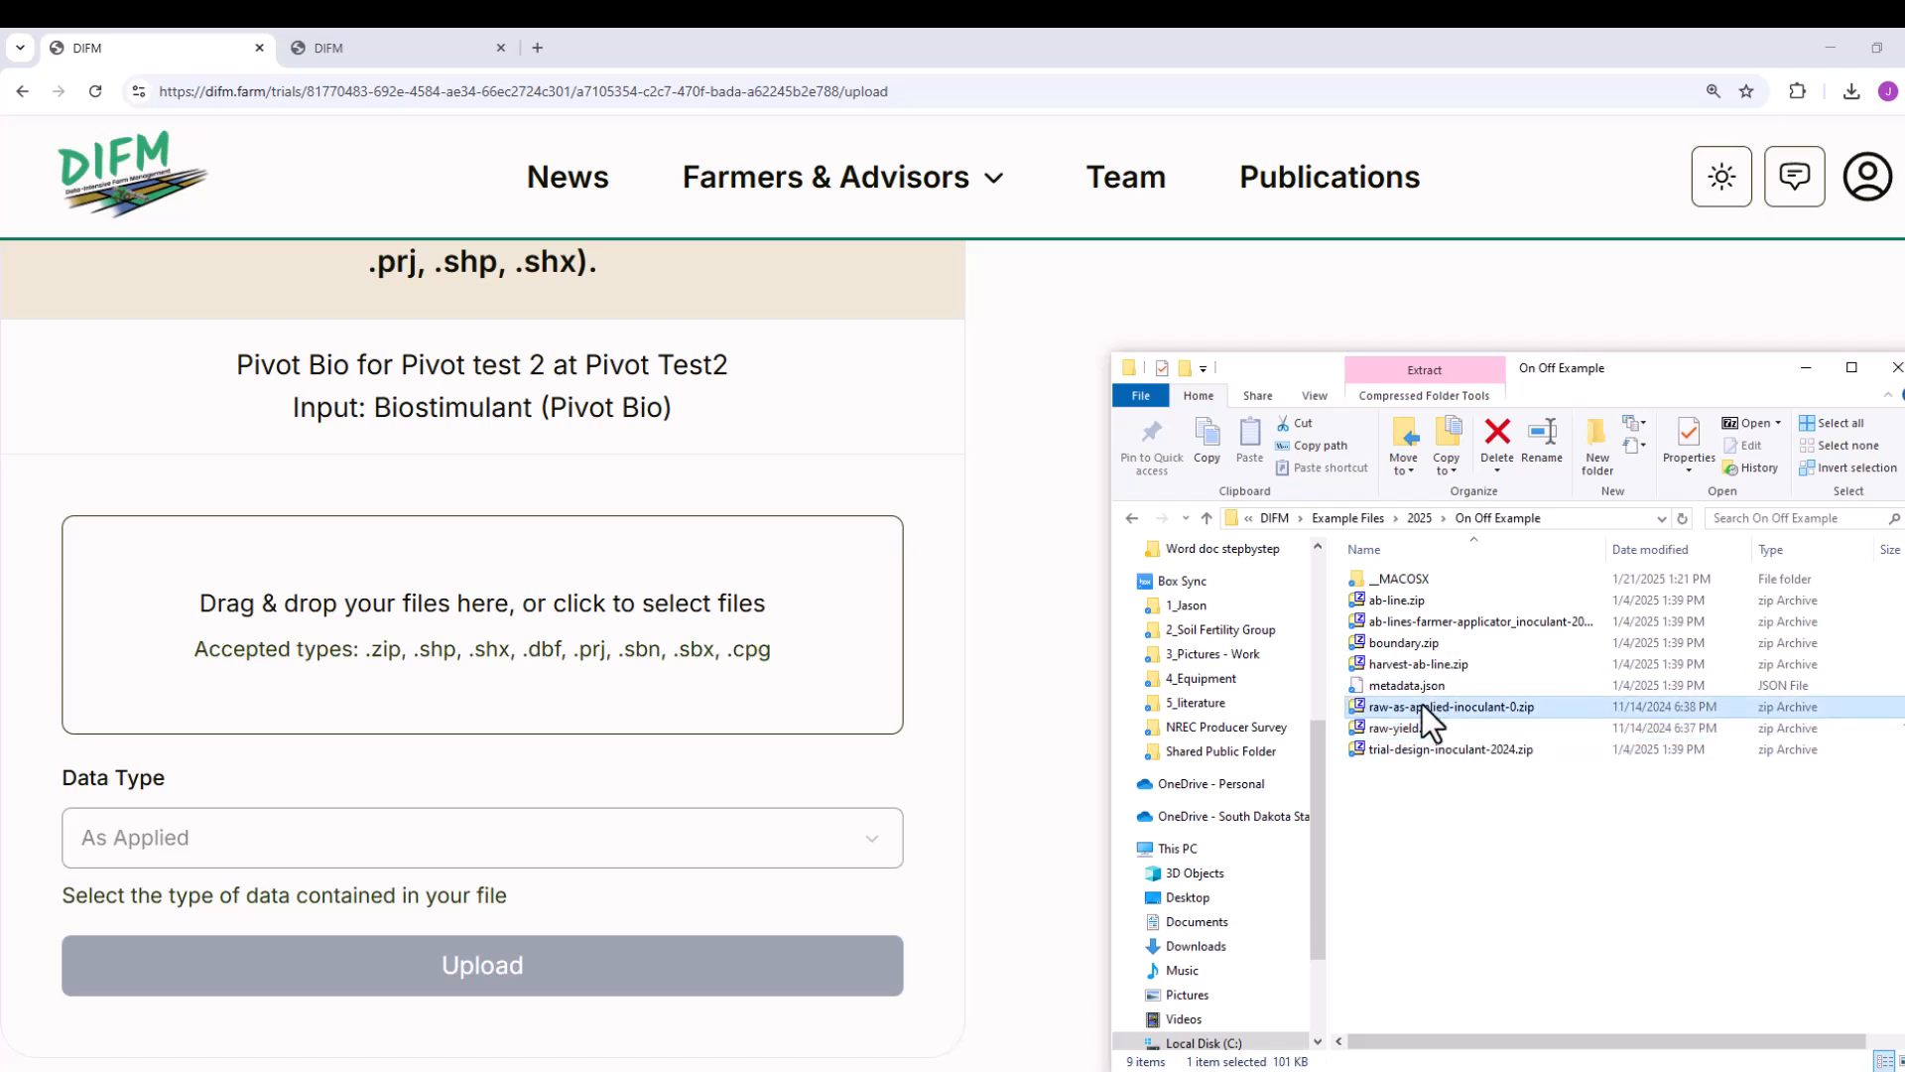
drag(1421, 704, 643, 665)
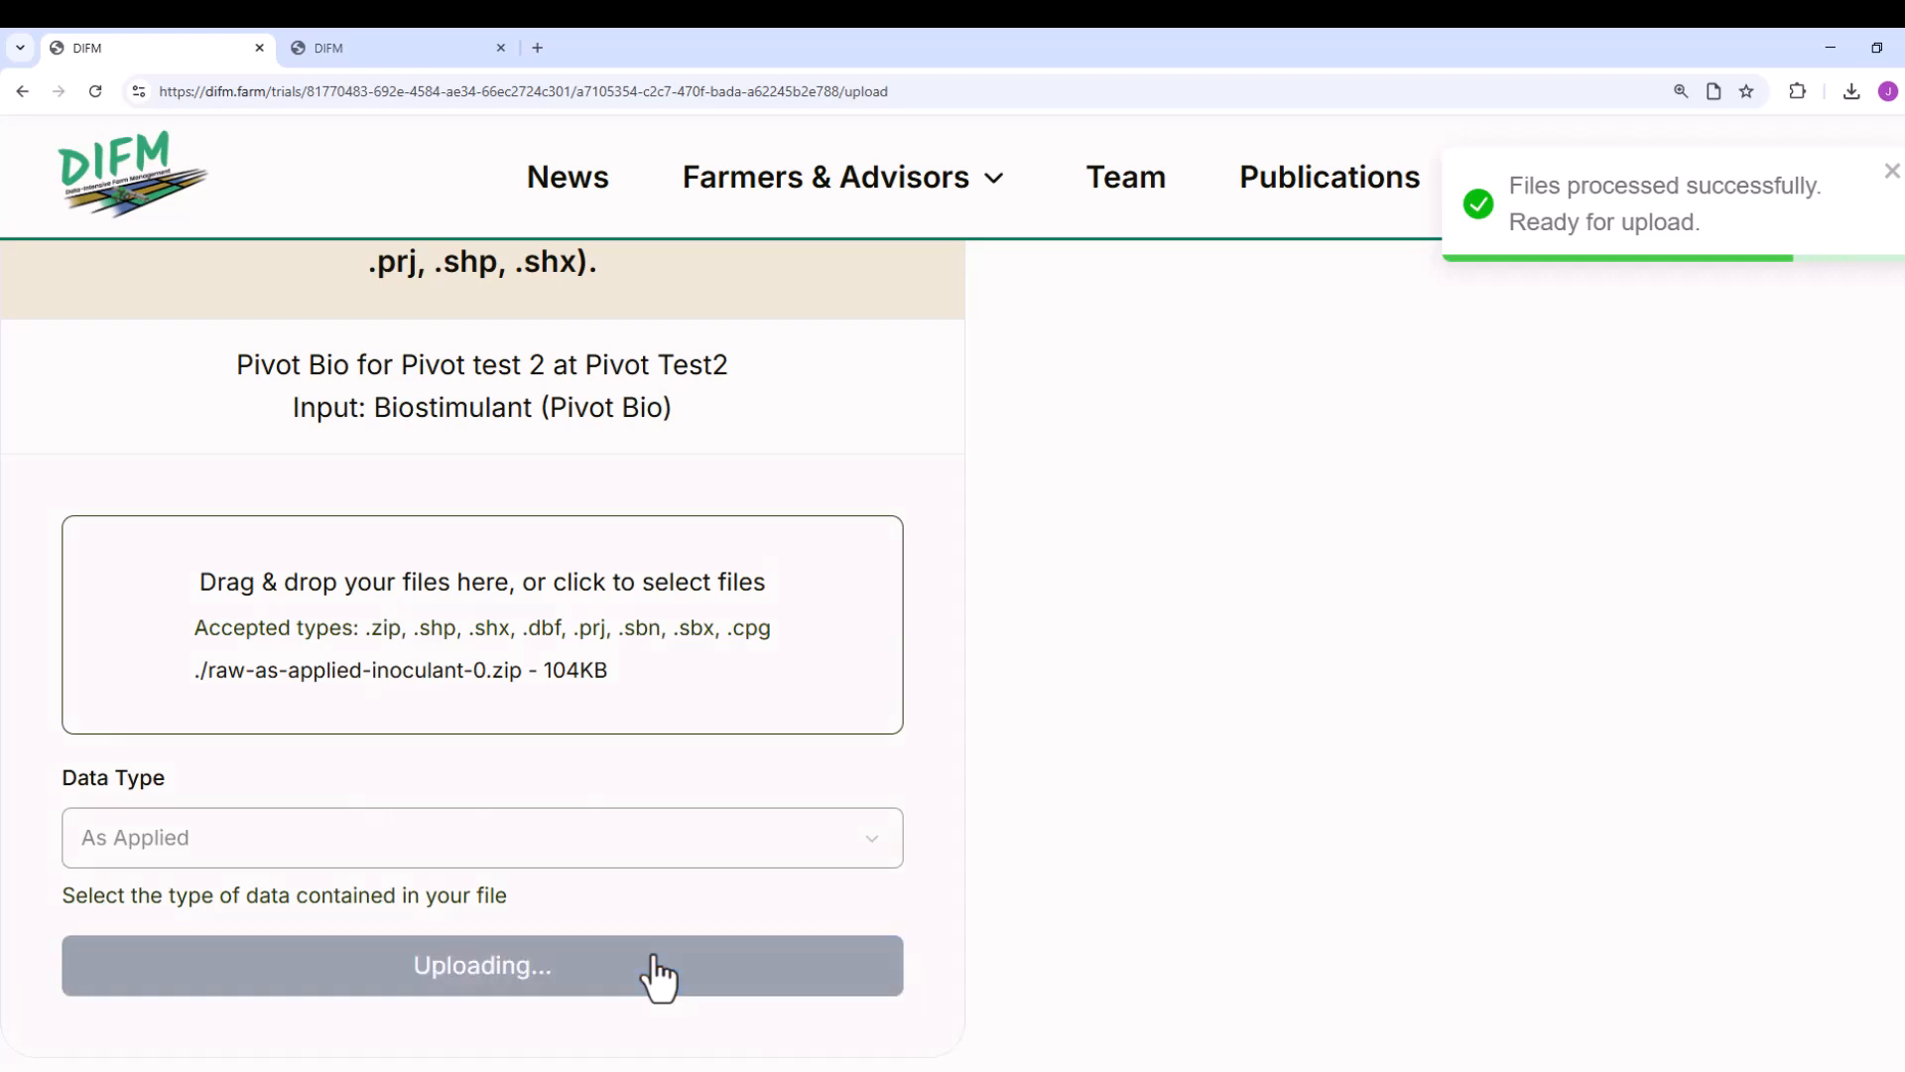
click(657, 980)
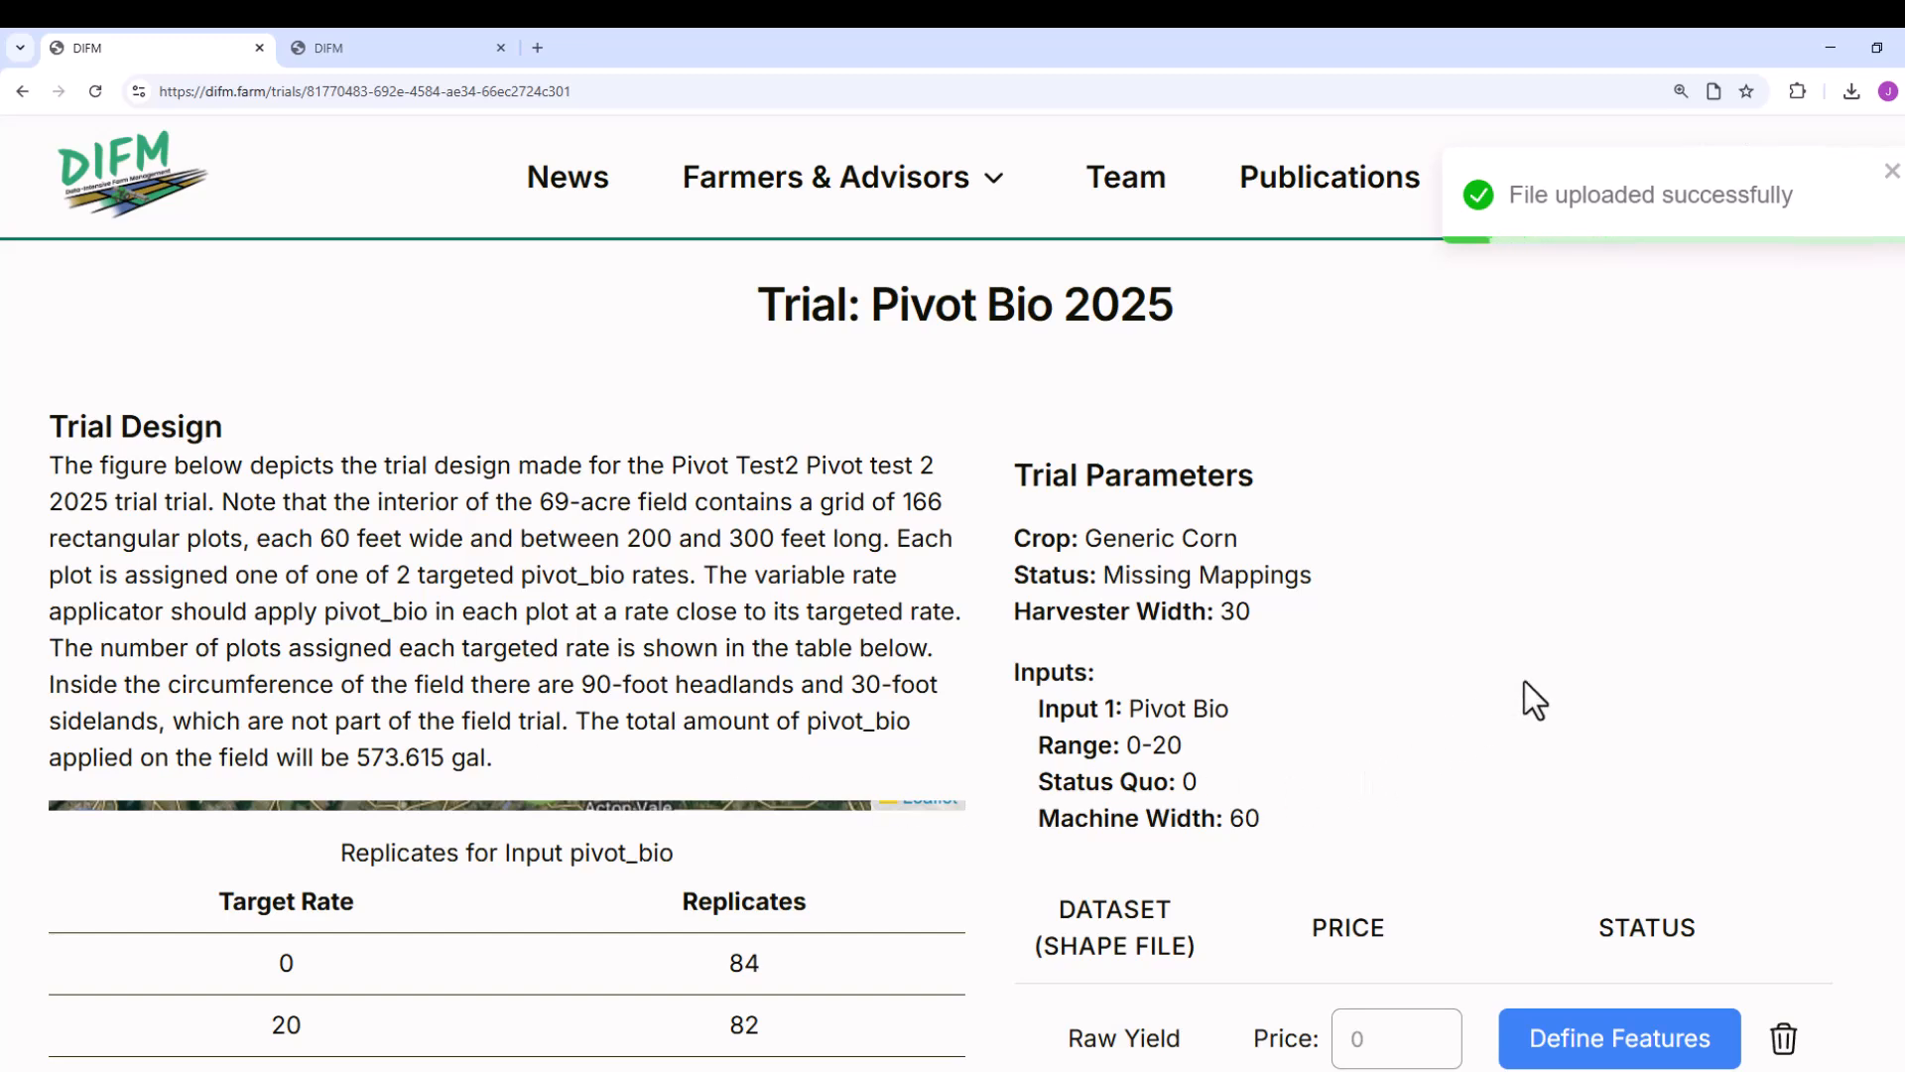
Open the Raw Yield dataset's feature definition and match Elevation to the EL_VATION field in Feet (ft)
scroll(1548, 685, down, 3)
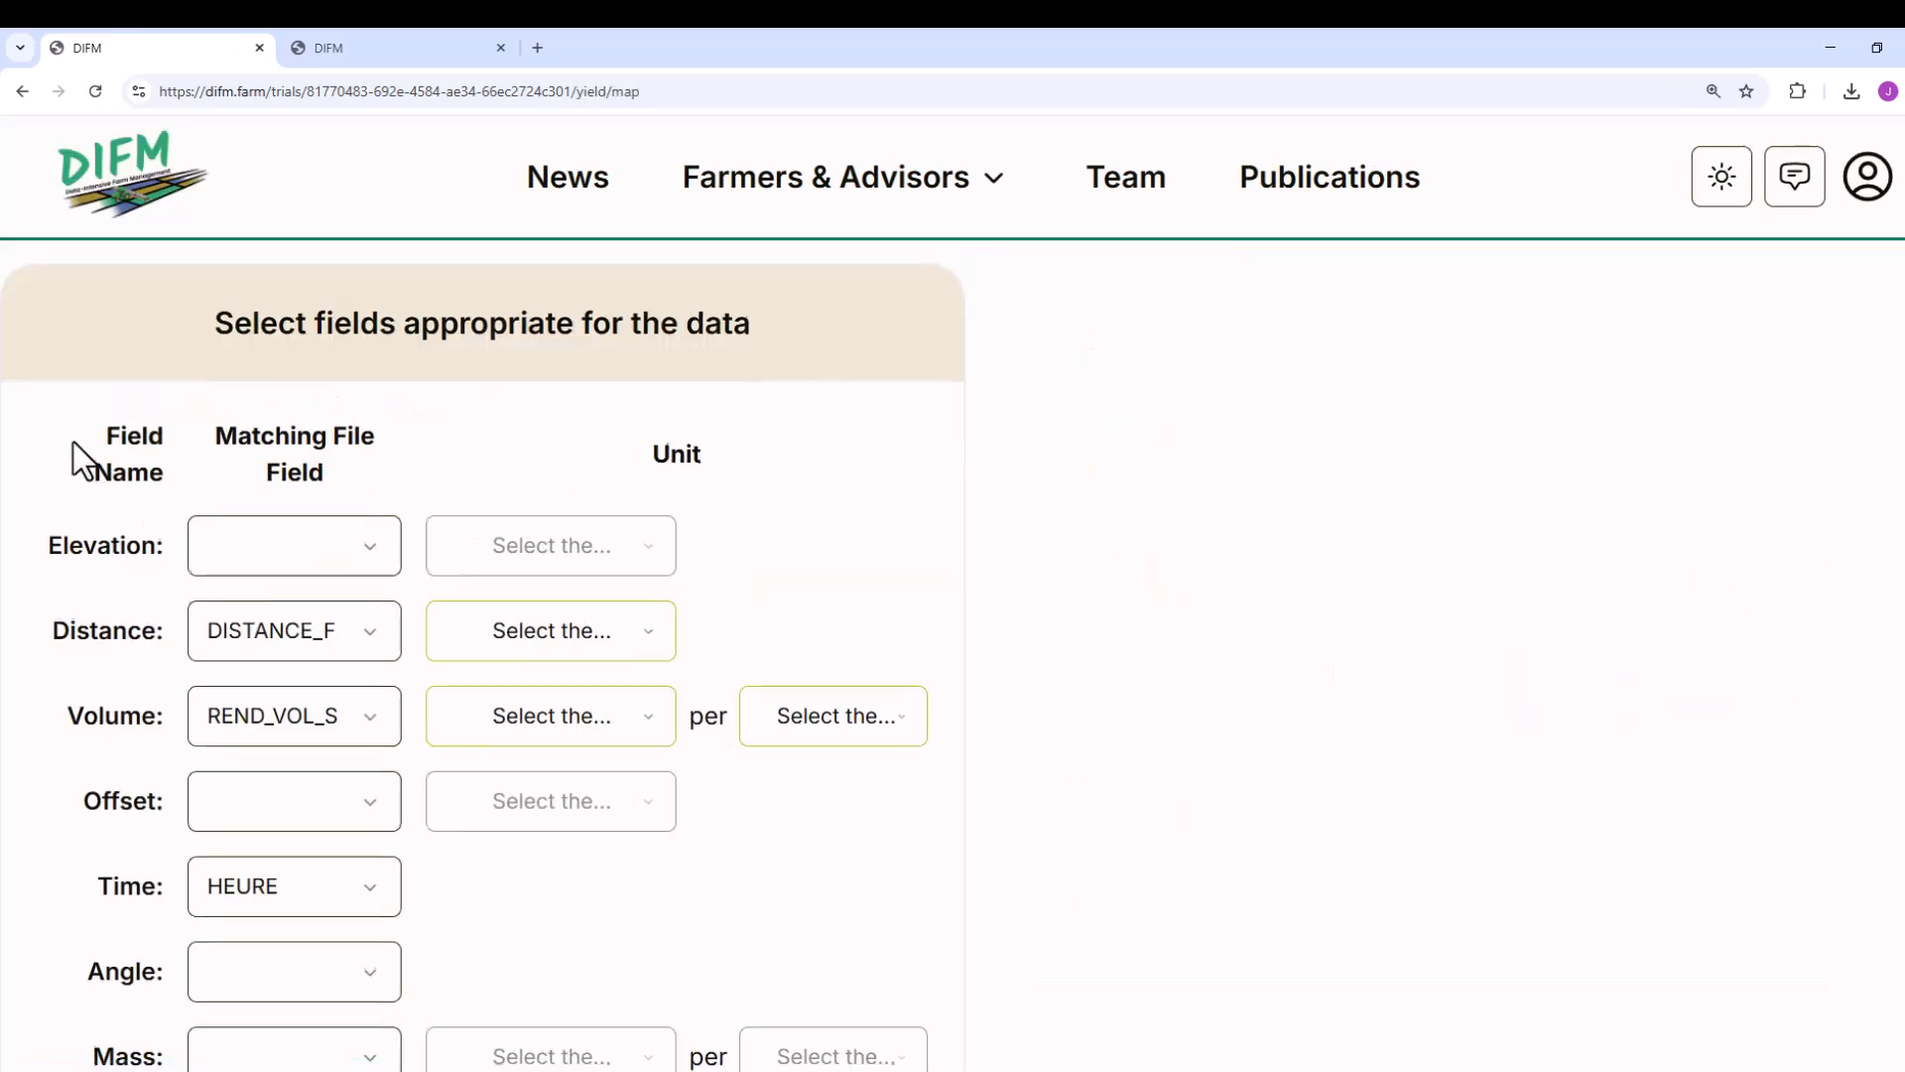
scroll(73, 442, down, 2)
scroll(115, 468, down, 3)
scroll(148, 544, up, 1)
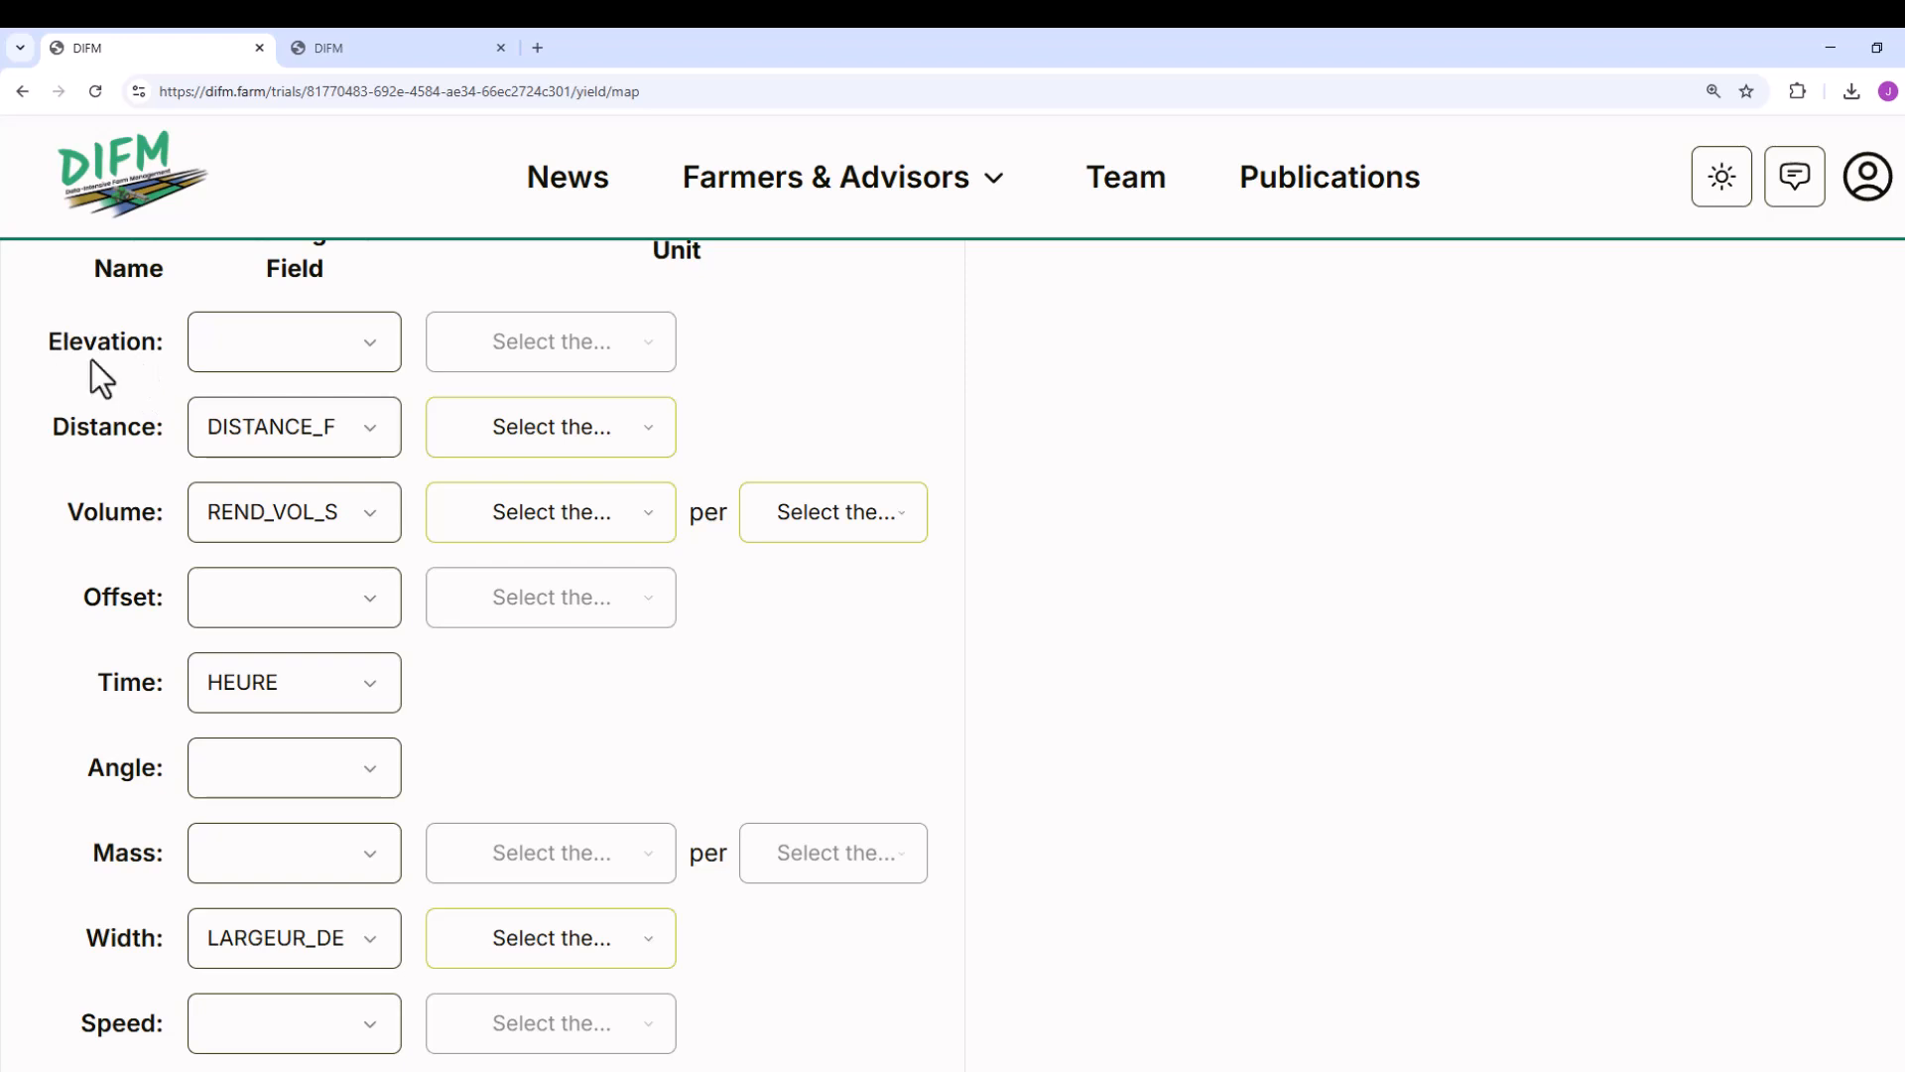
click(325, 345)
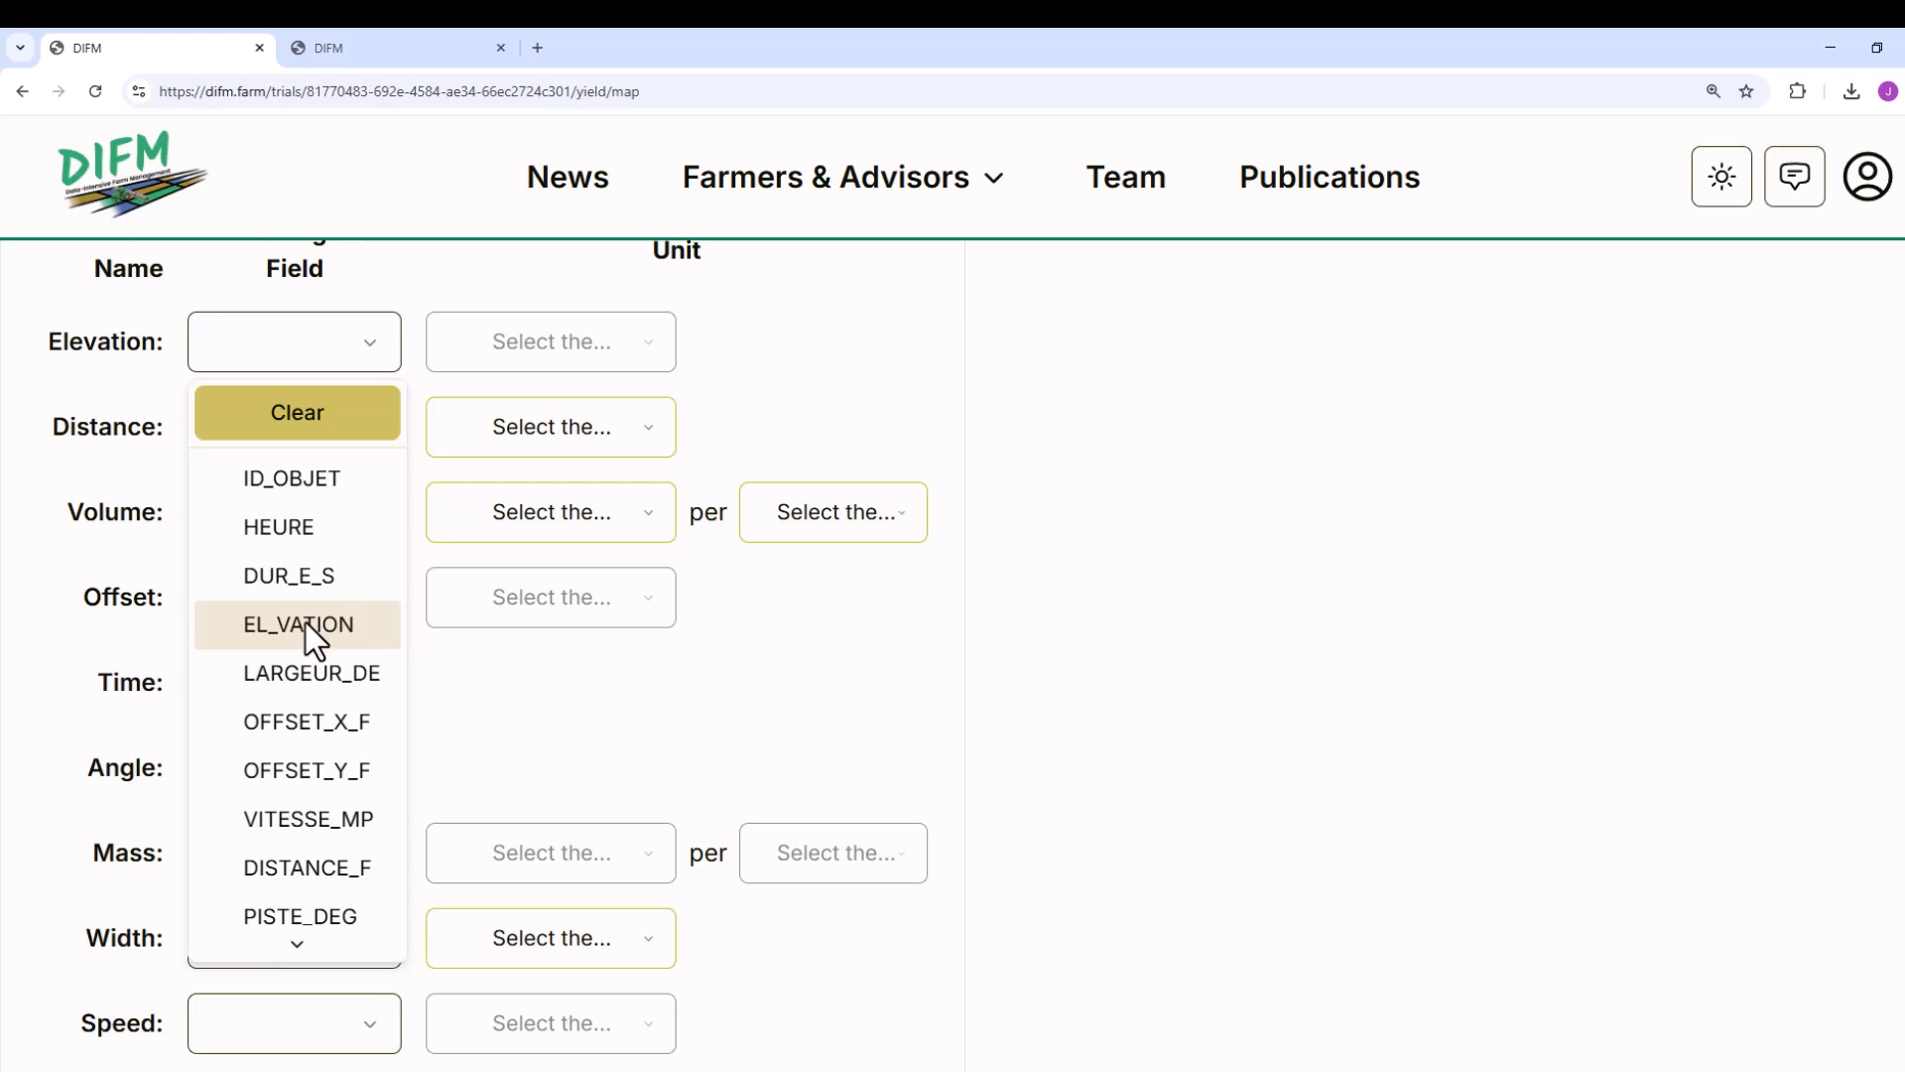
click(342, 625)
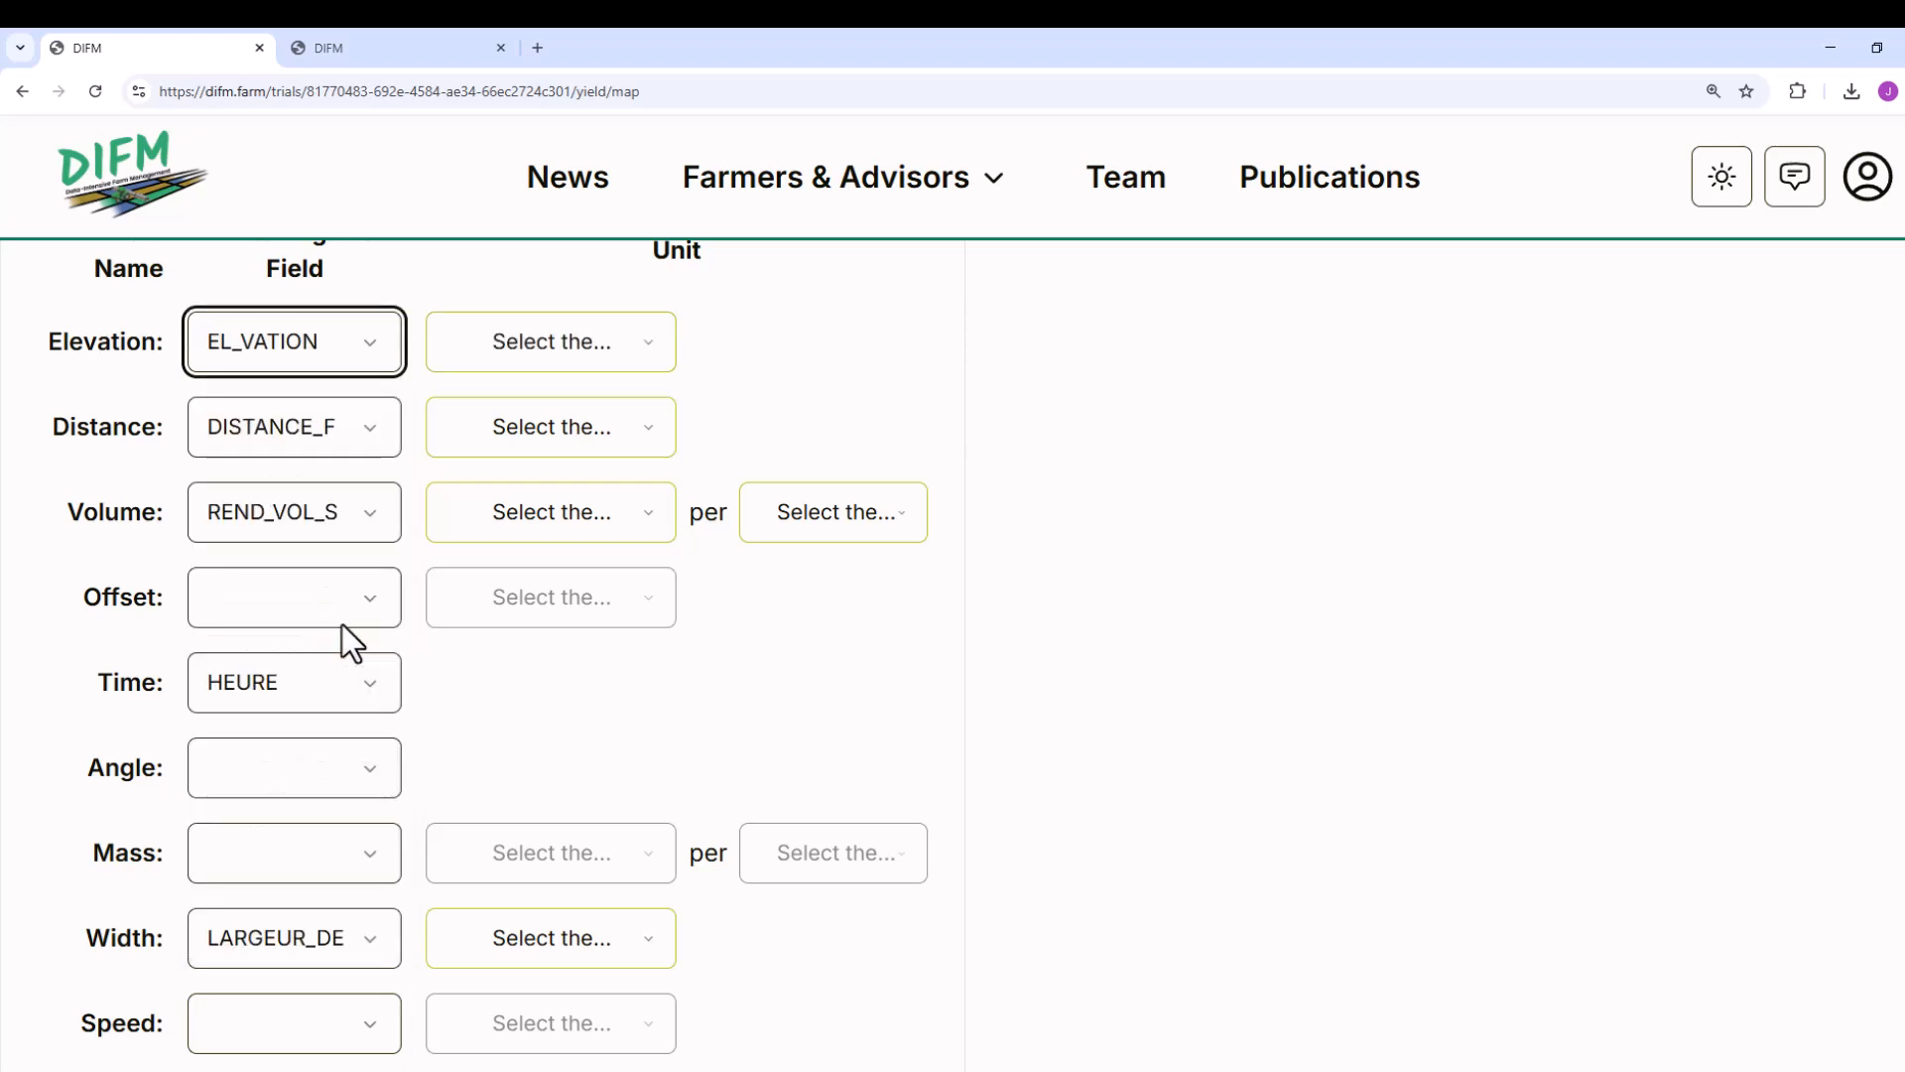
click(539, 359)
click(508, 505)
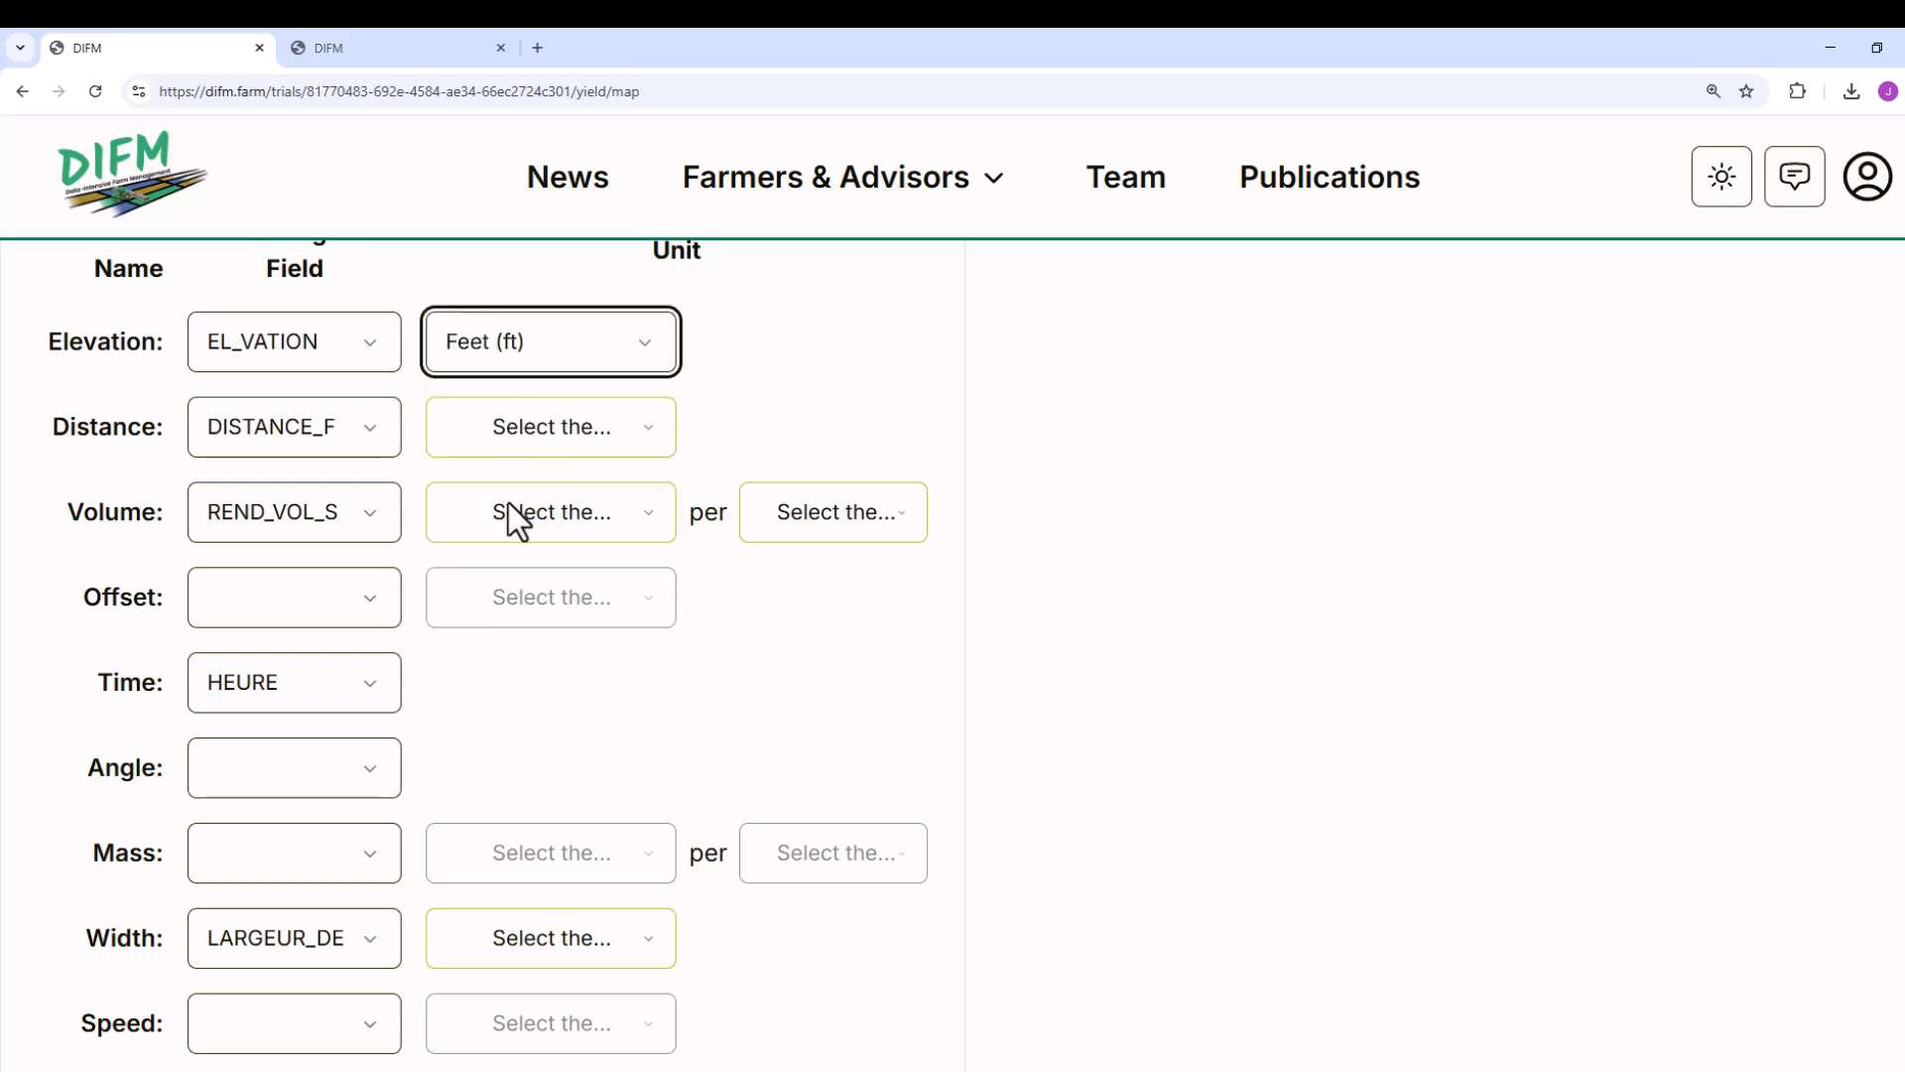
Set the yield data's Distance unit to Feet (ft) and its Volume unit to Bushel (bu) per Acre
click(492, 454)
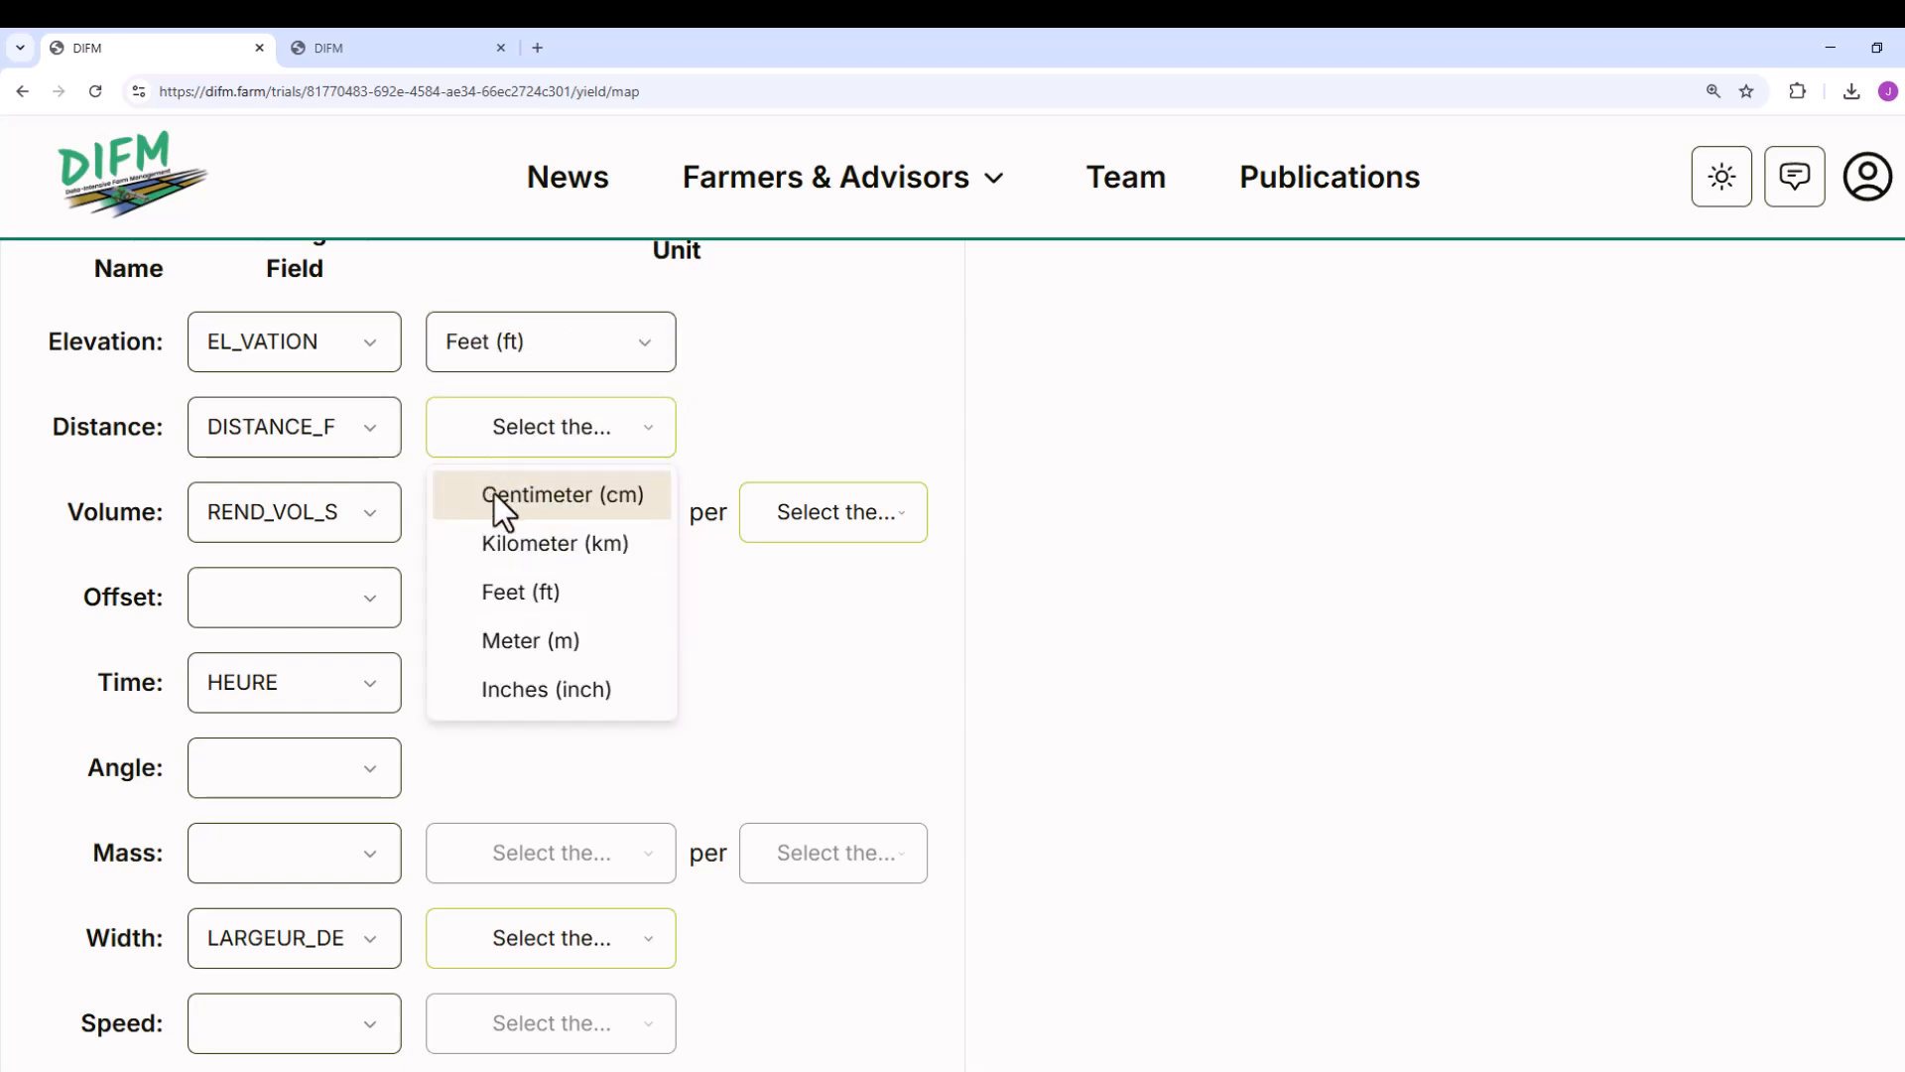
click(514, 587)
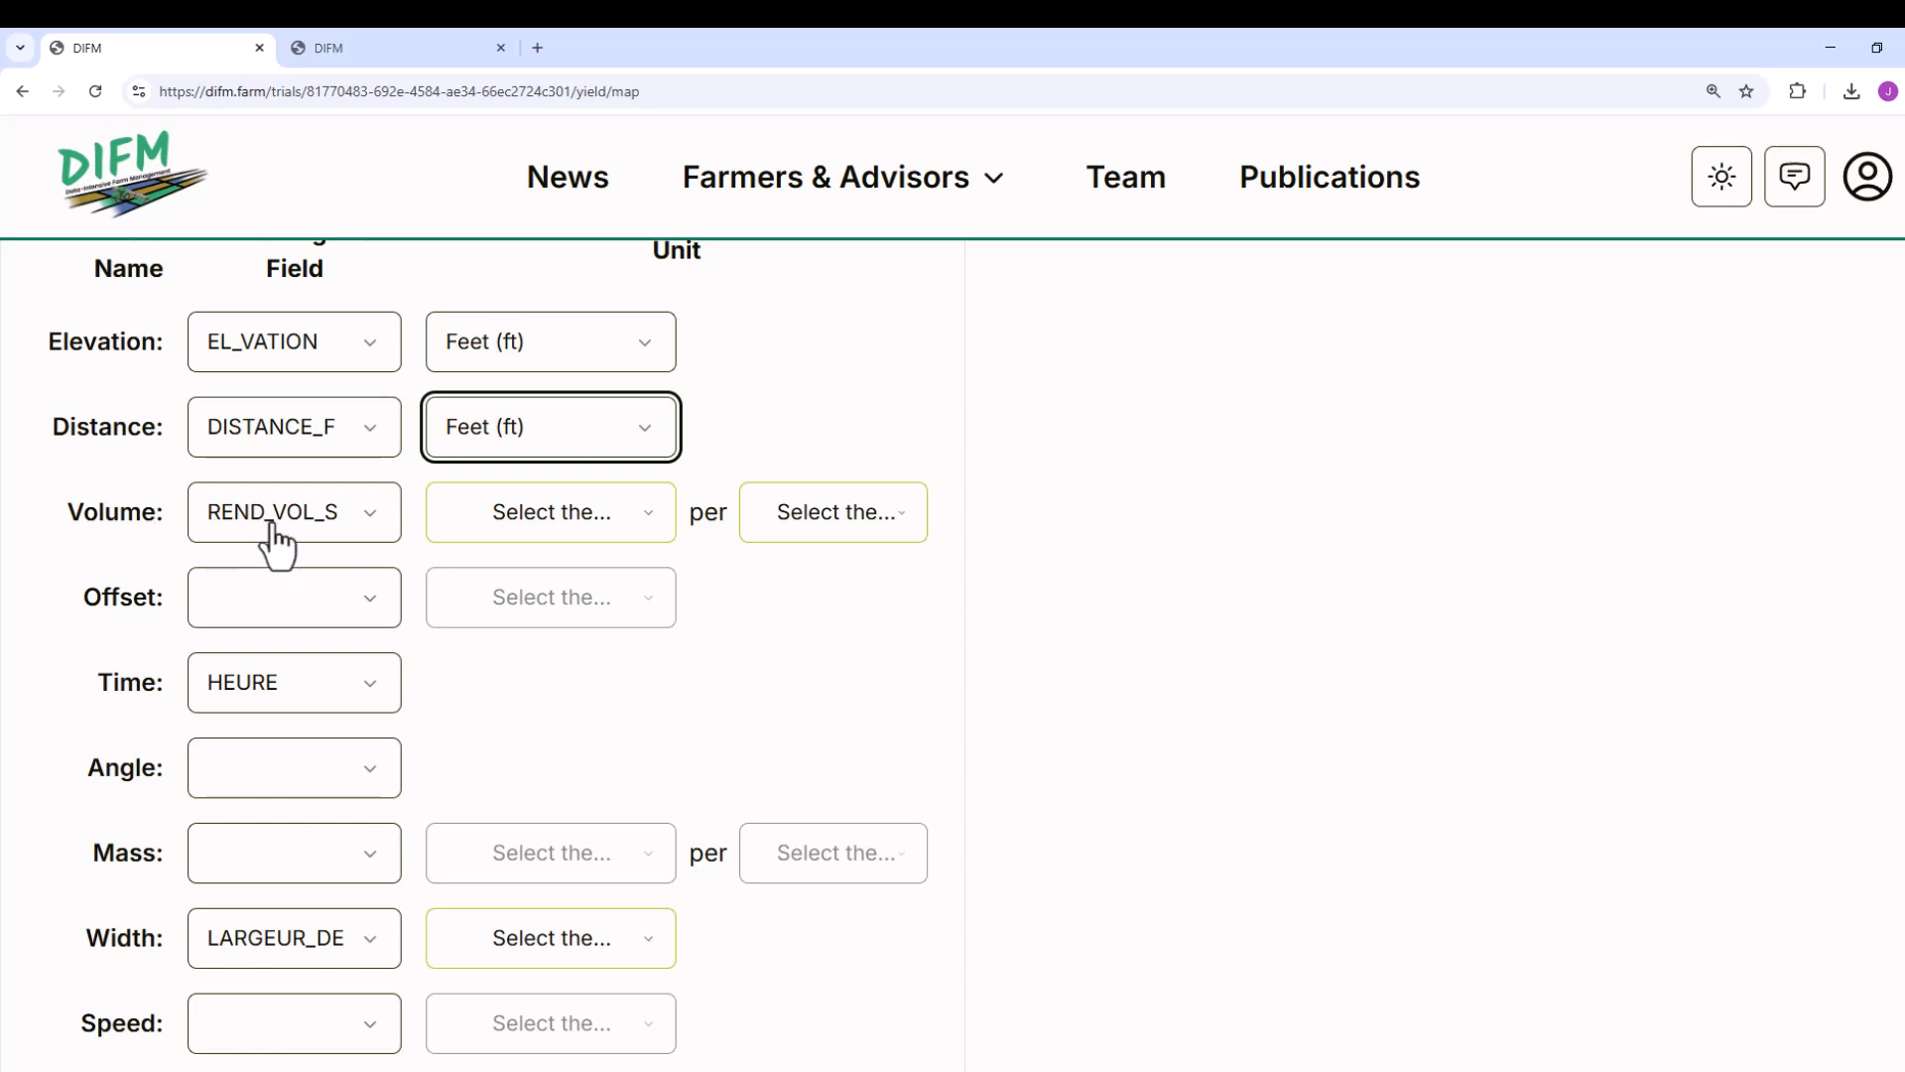
click(567, 526)
click(542, 580)
click(799, 523)
click(832, 625)
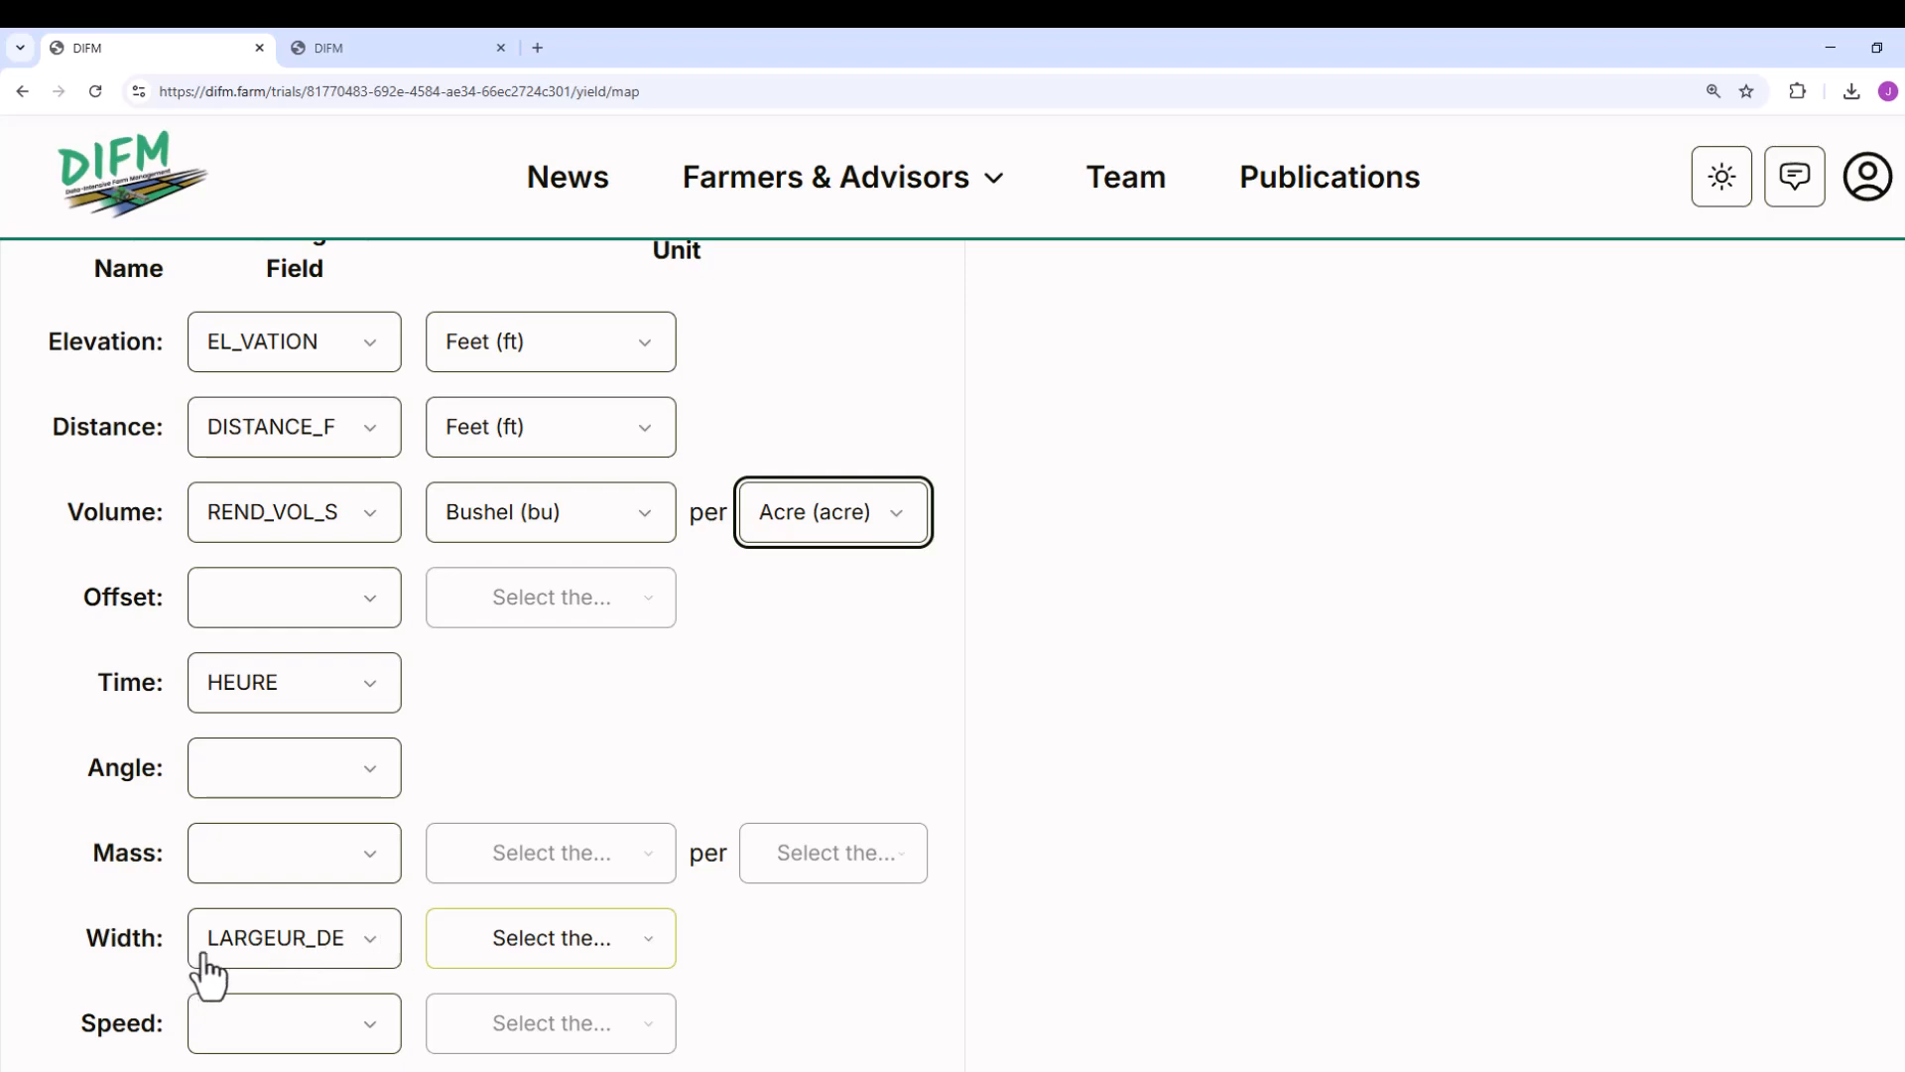
Set the yield data's Width unit to Feet (ft) and submit the raw yield field mapping
click(486, 937)
click(520, 772)
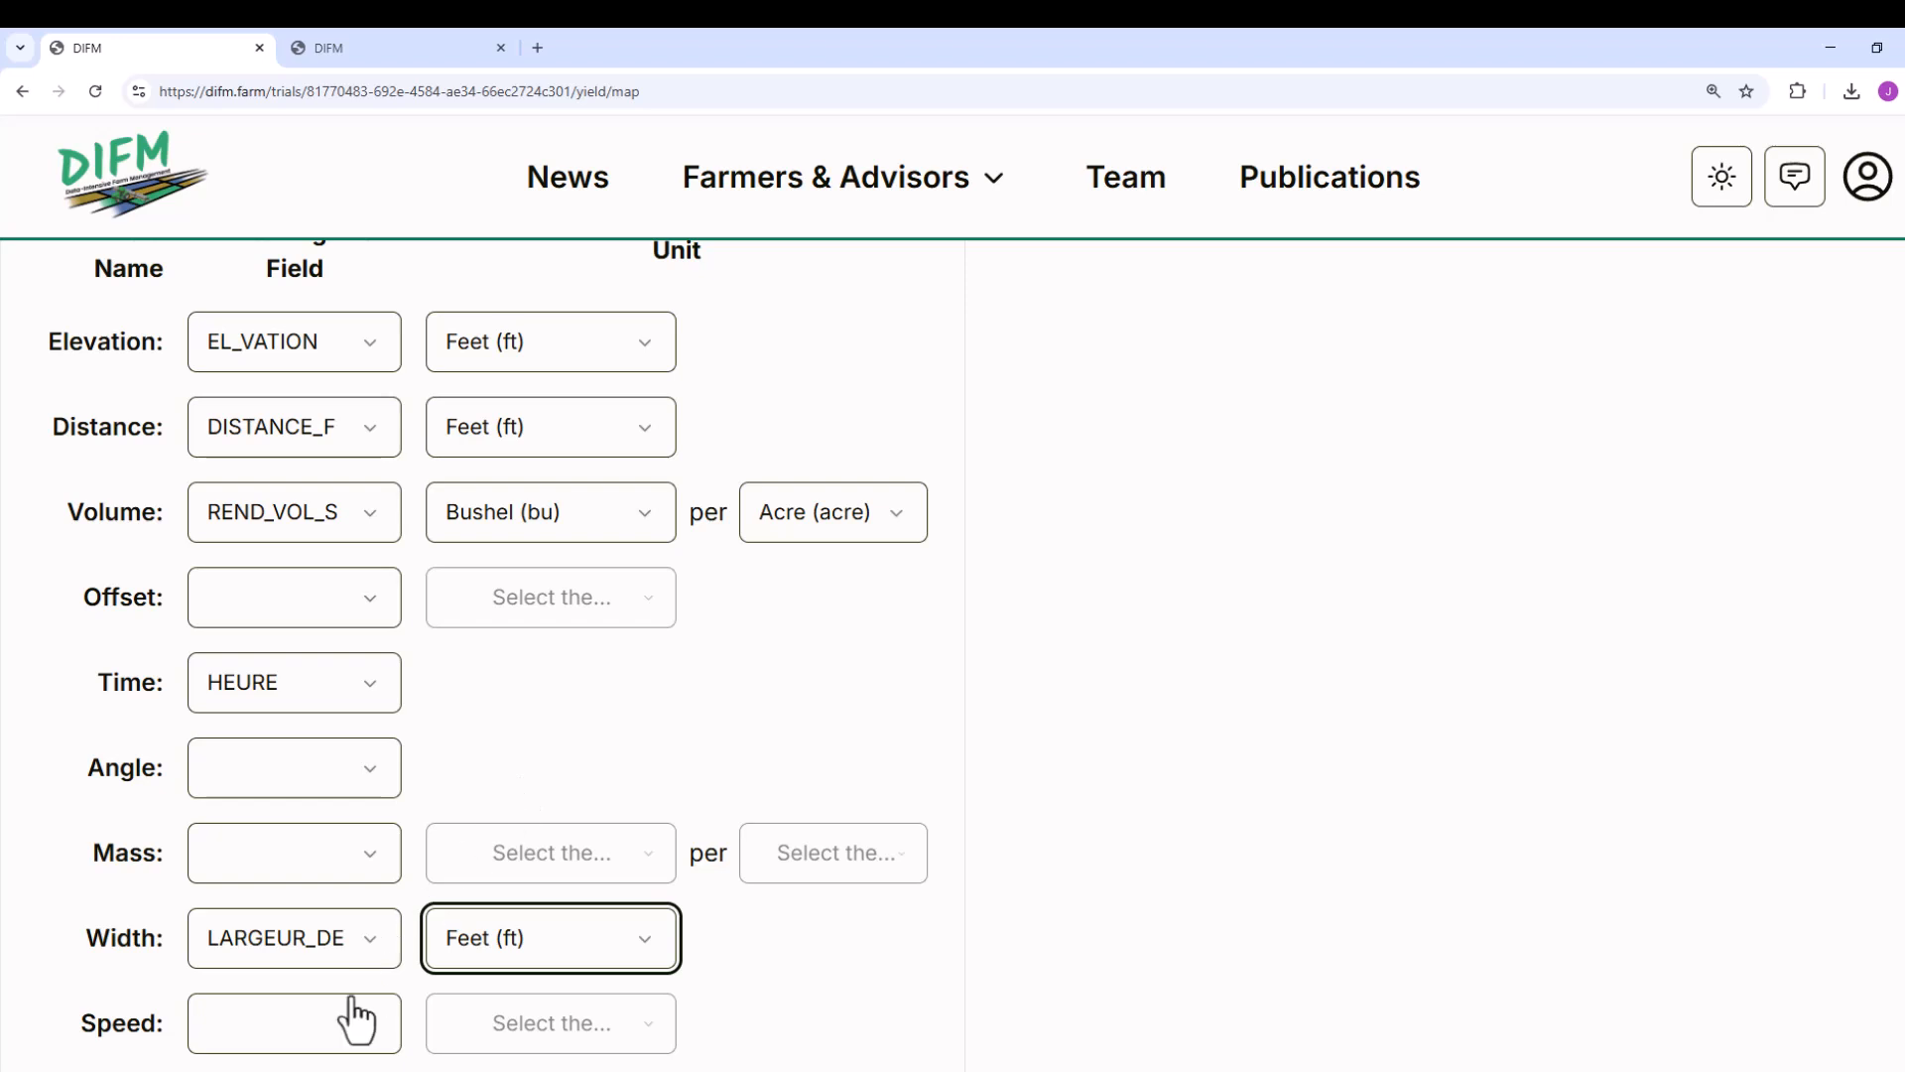
scroll(377, 1002, down, 1)
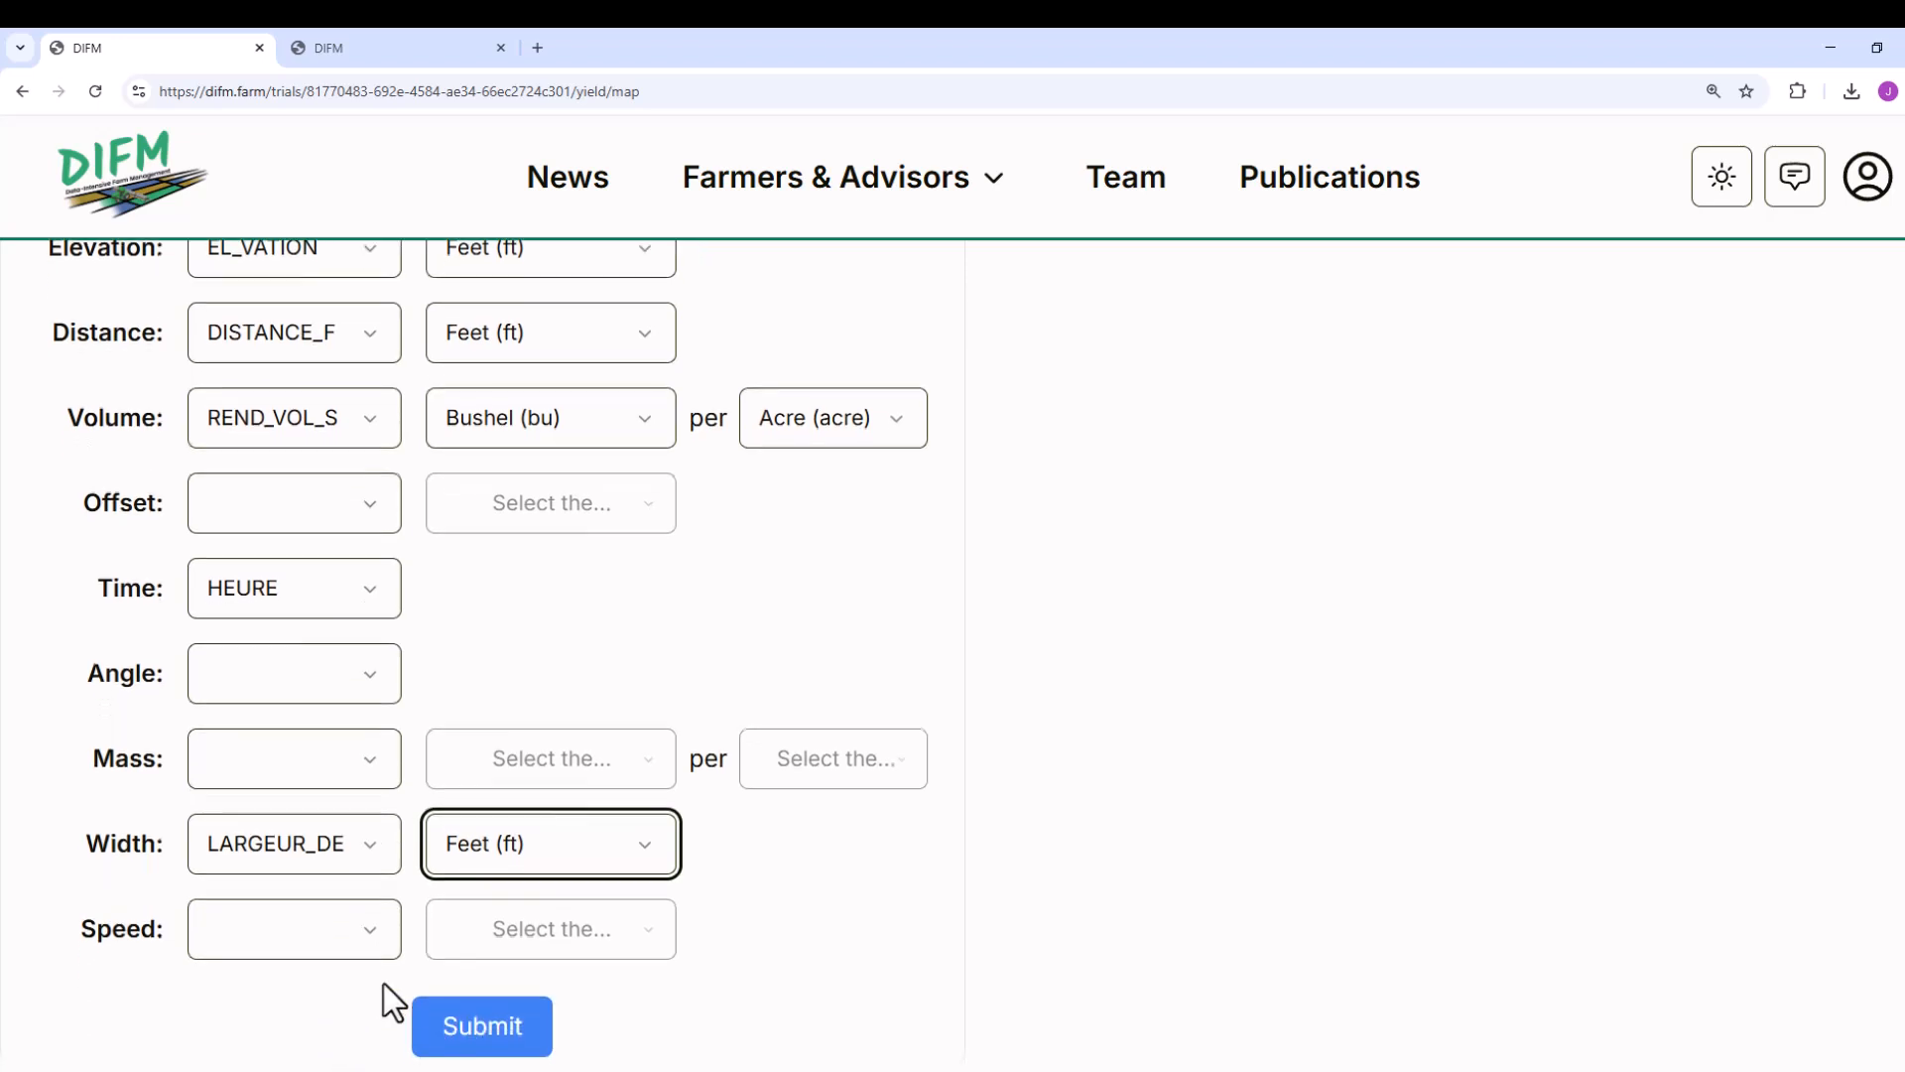
click(487, 1028)
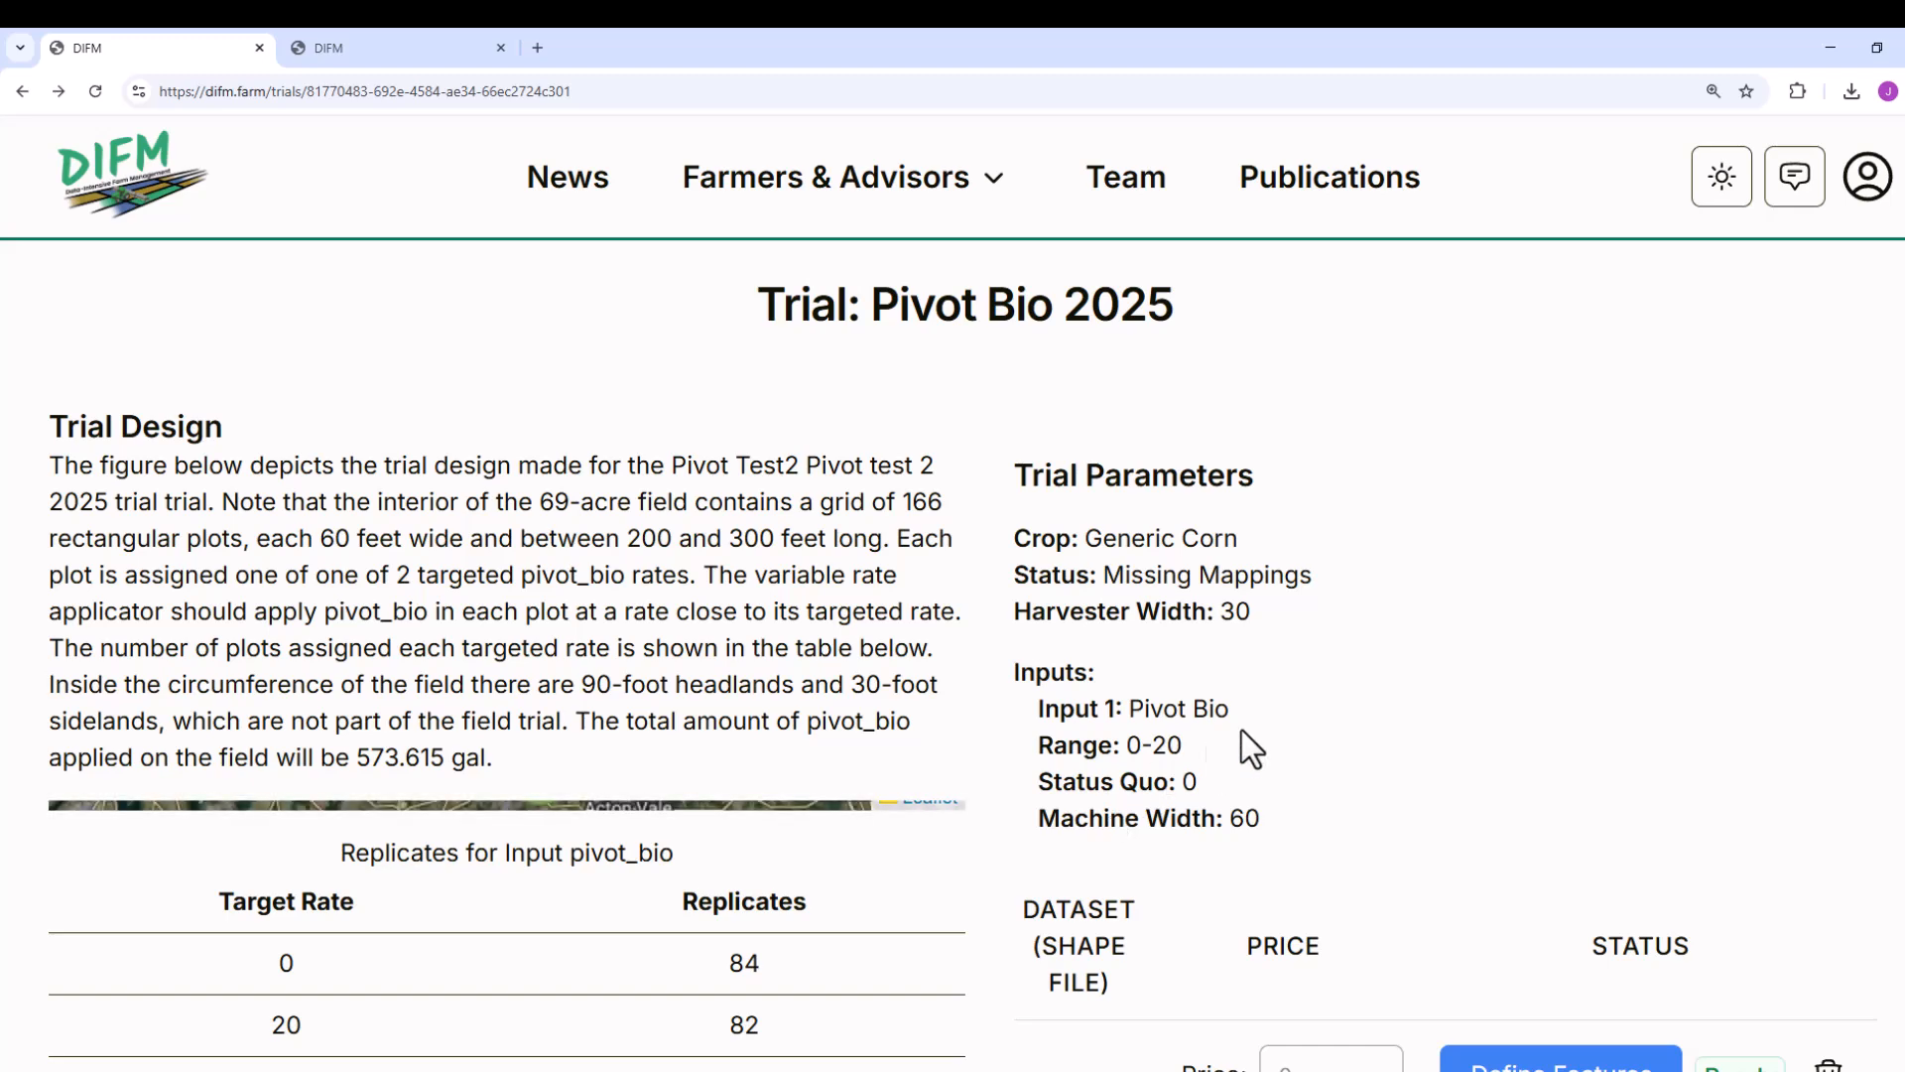
In the As-applied Input 1 feature definition, match Section ID to ID_OBJET and set the Distance and Width units to Feet (ft)
scroll(1444, 647, down, 4)
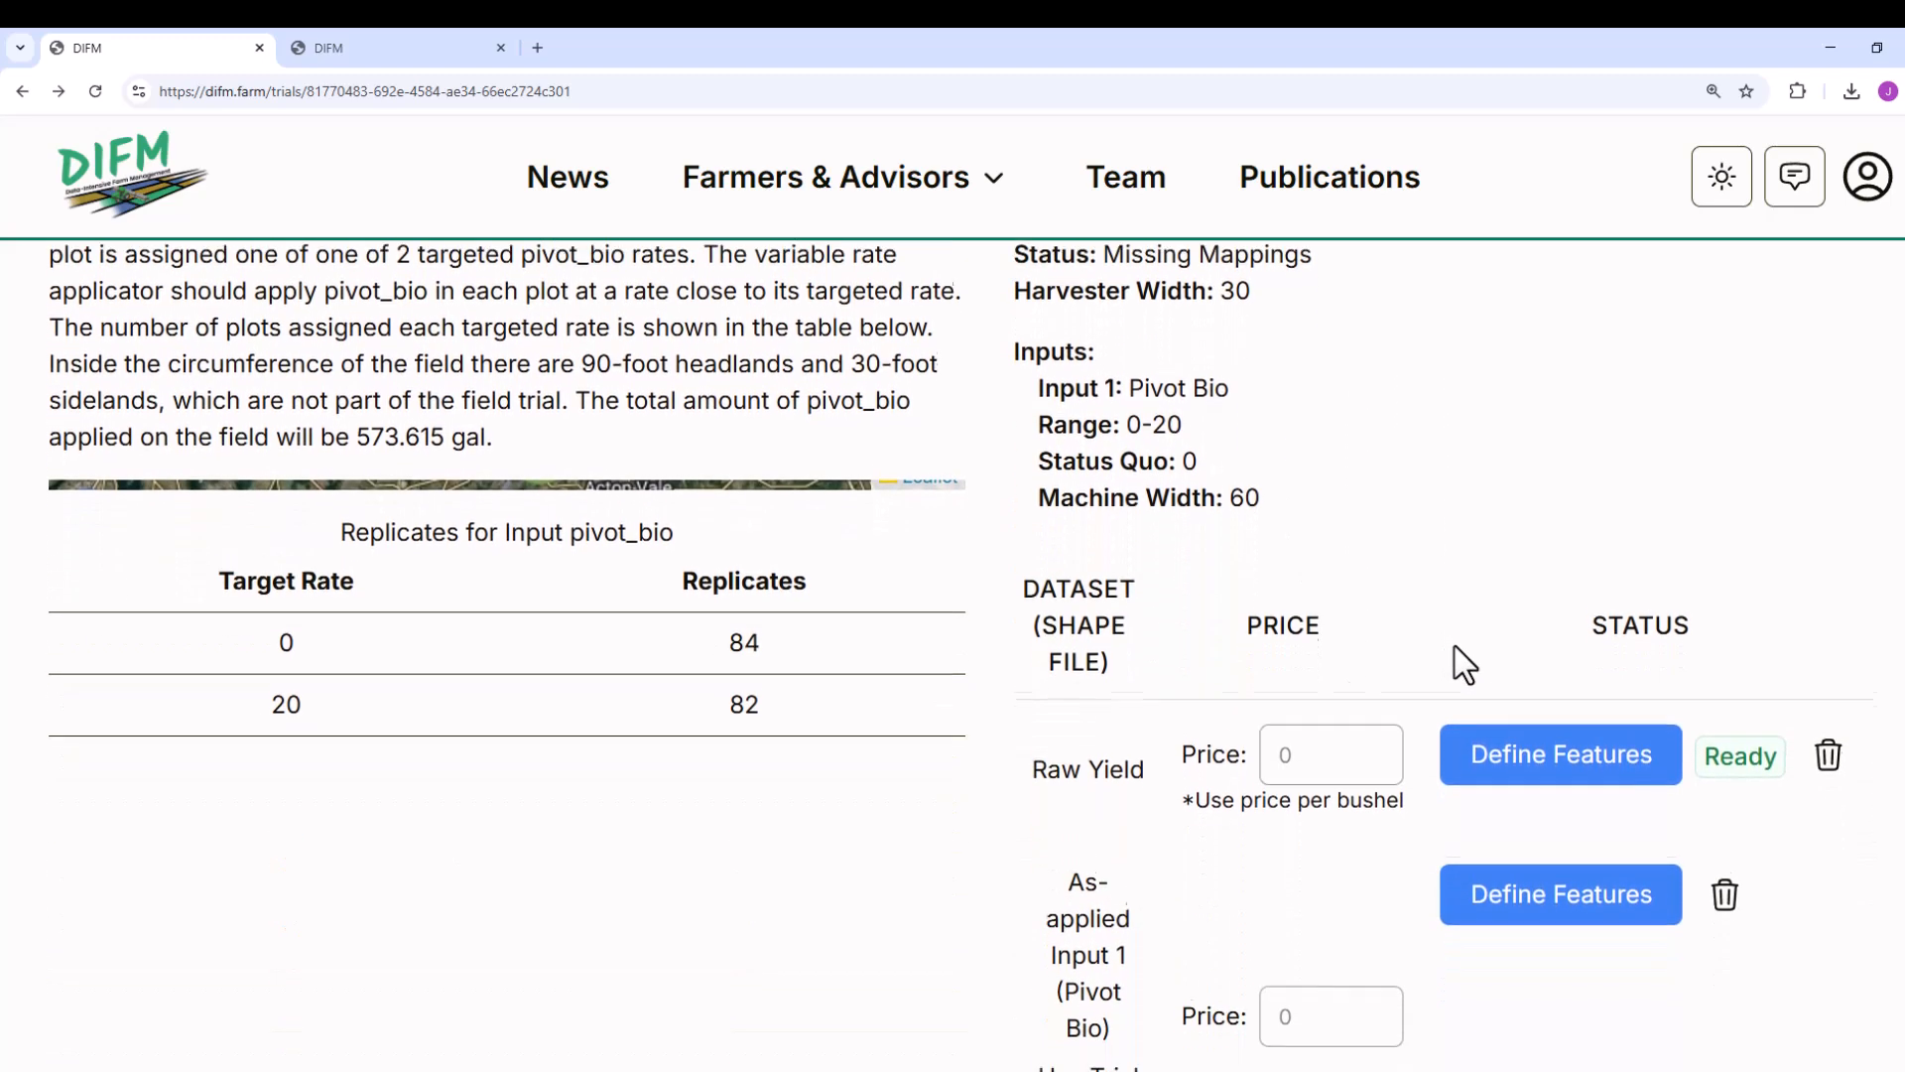
scroll(1452, 642, down, 2)
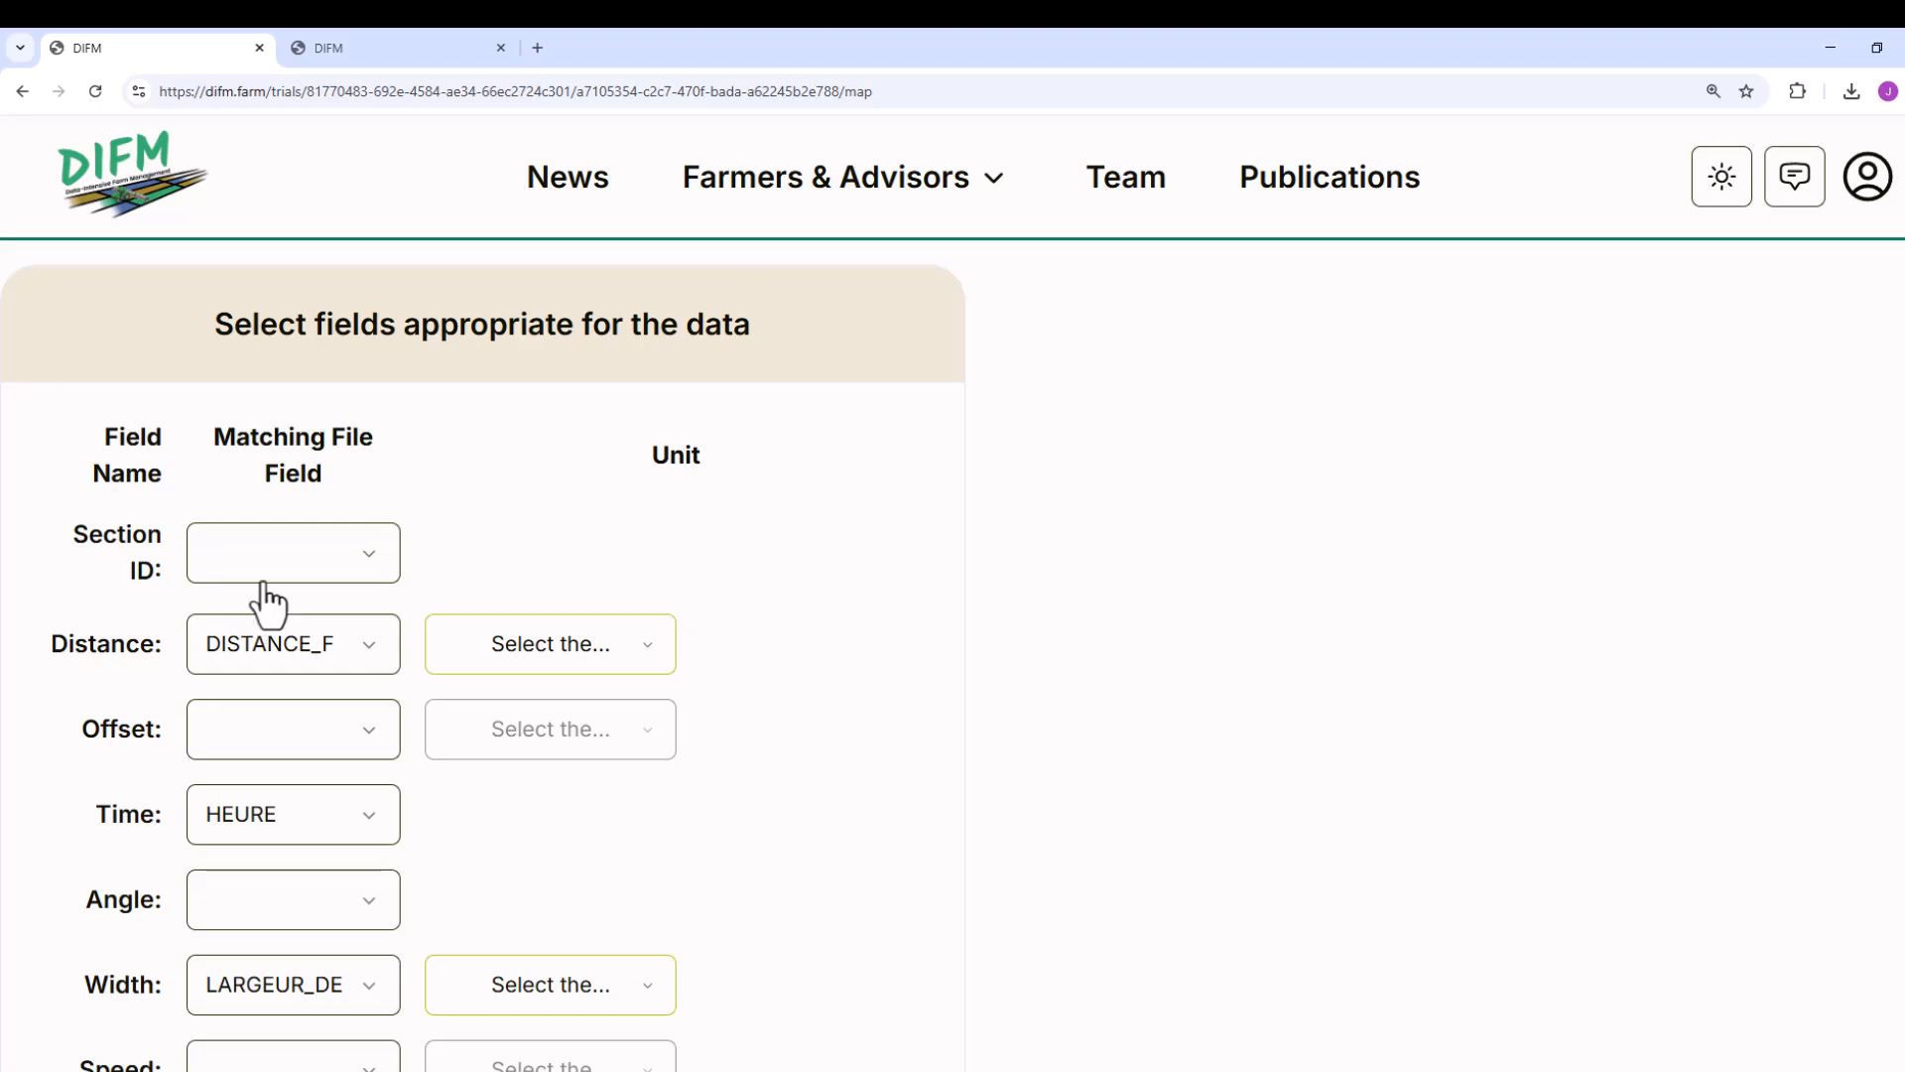
click(281, 557)
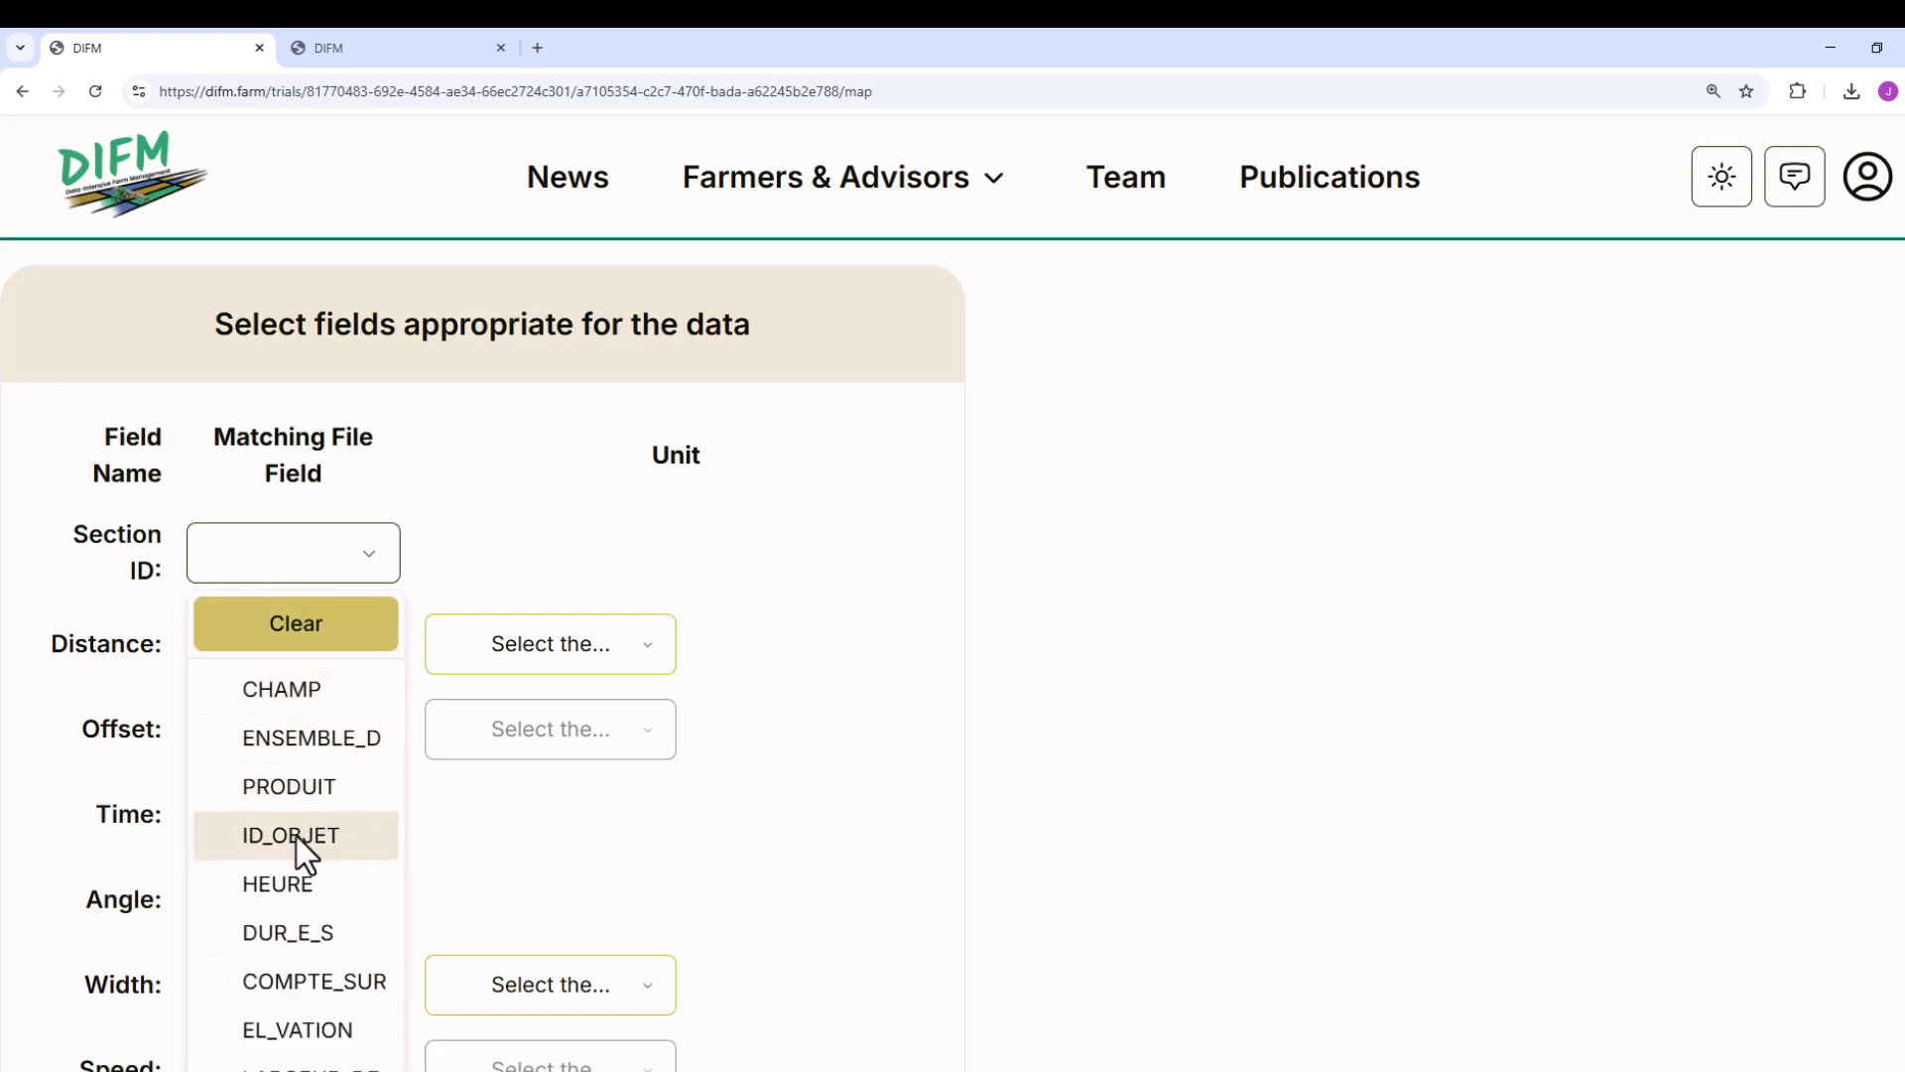
click(360, 843)
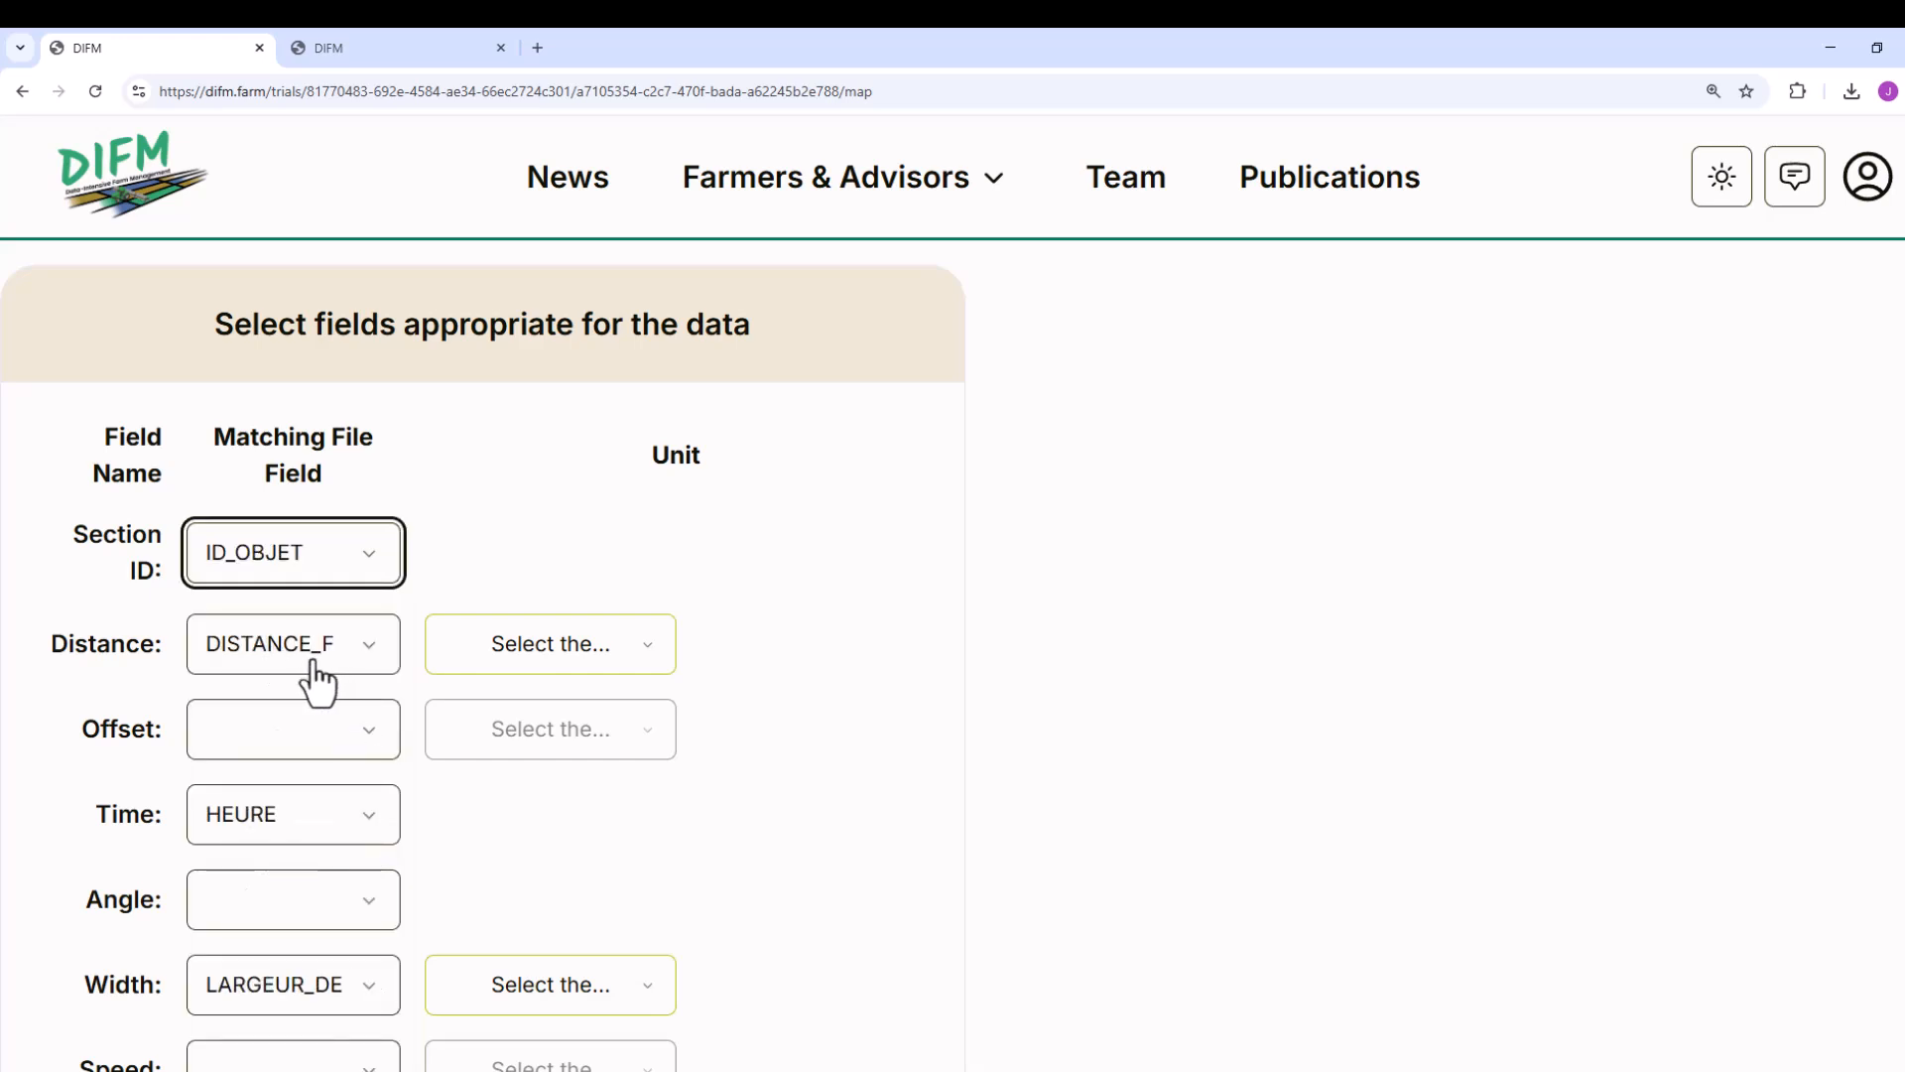
click(536, 662)
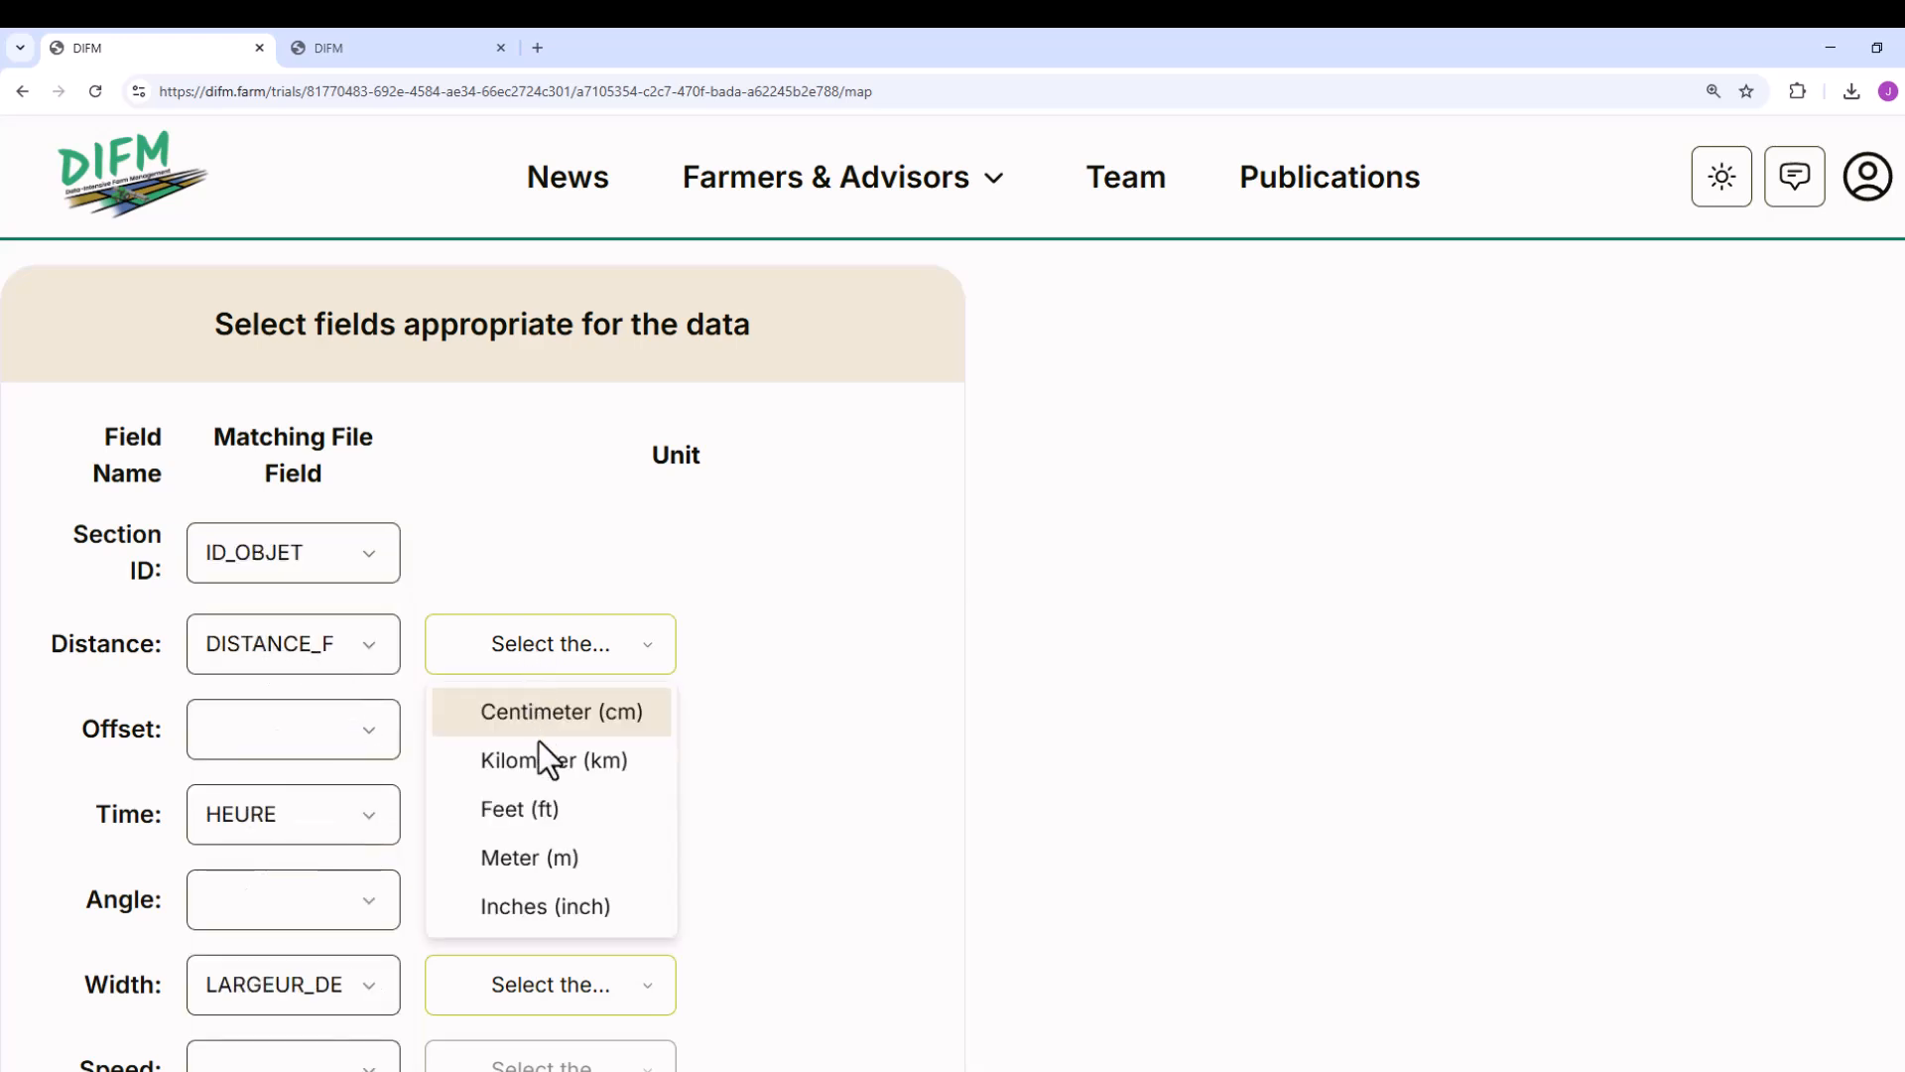
click(535, 810)
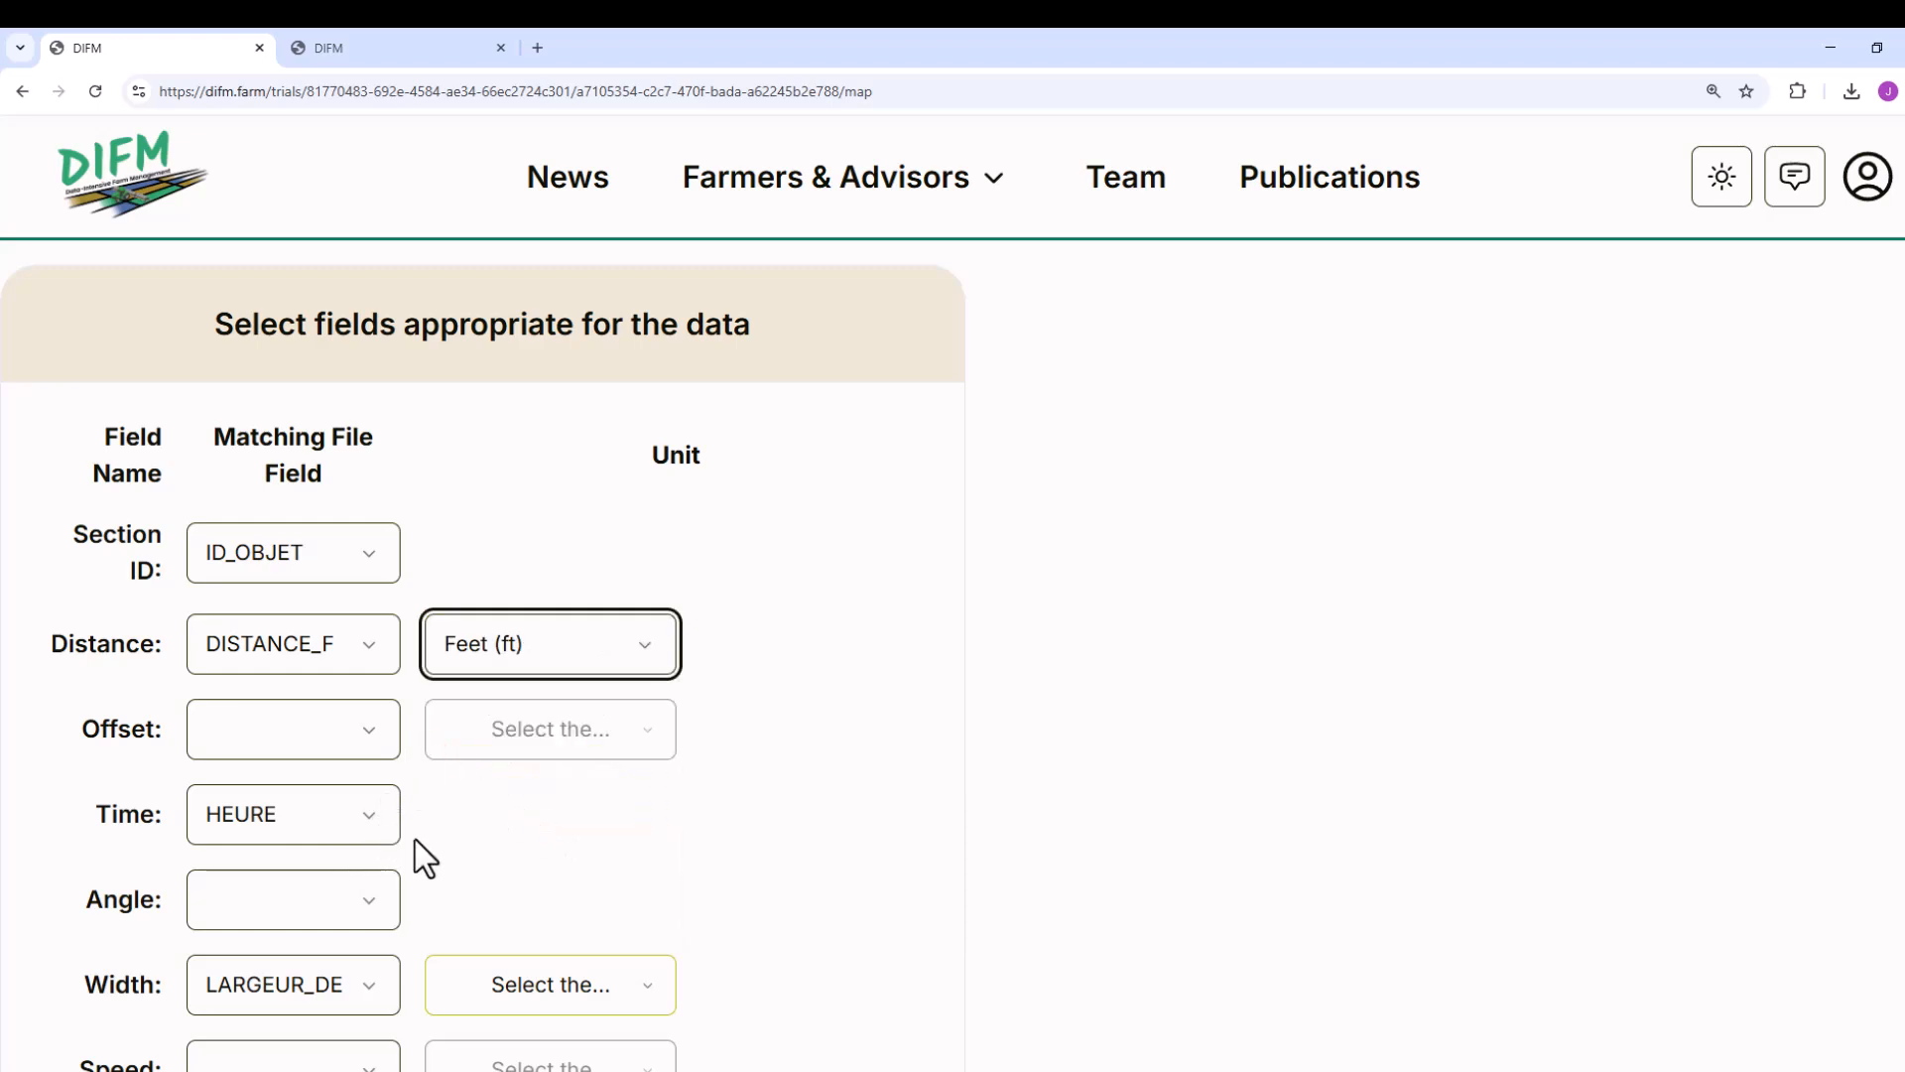
scroll(415, 839, down, 2)
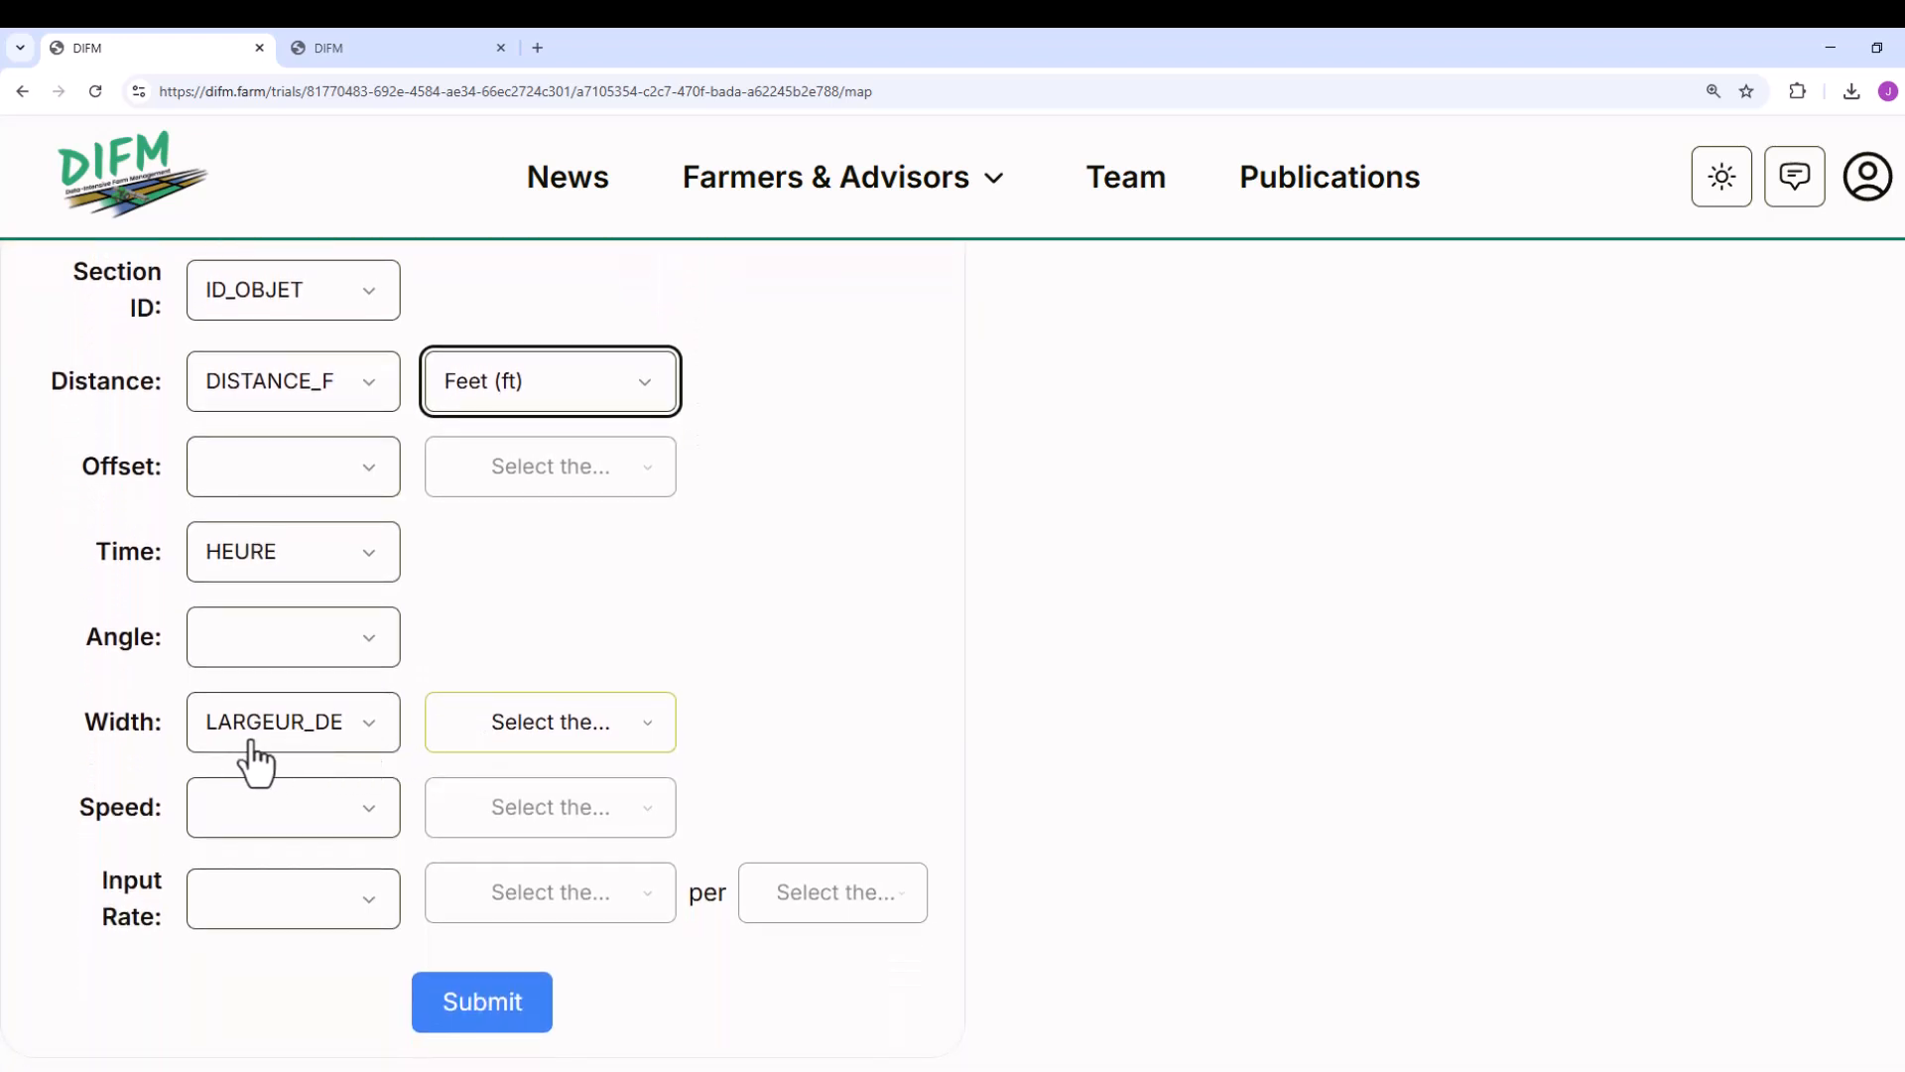
click(500, 740)
click(514, 887)
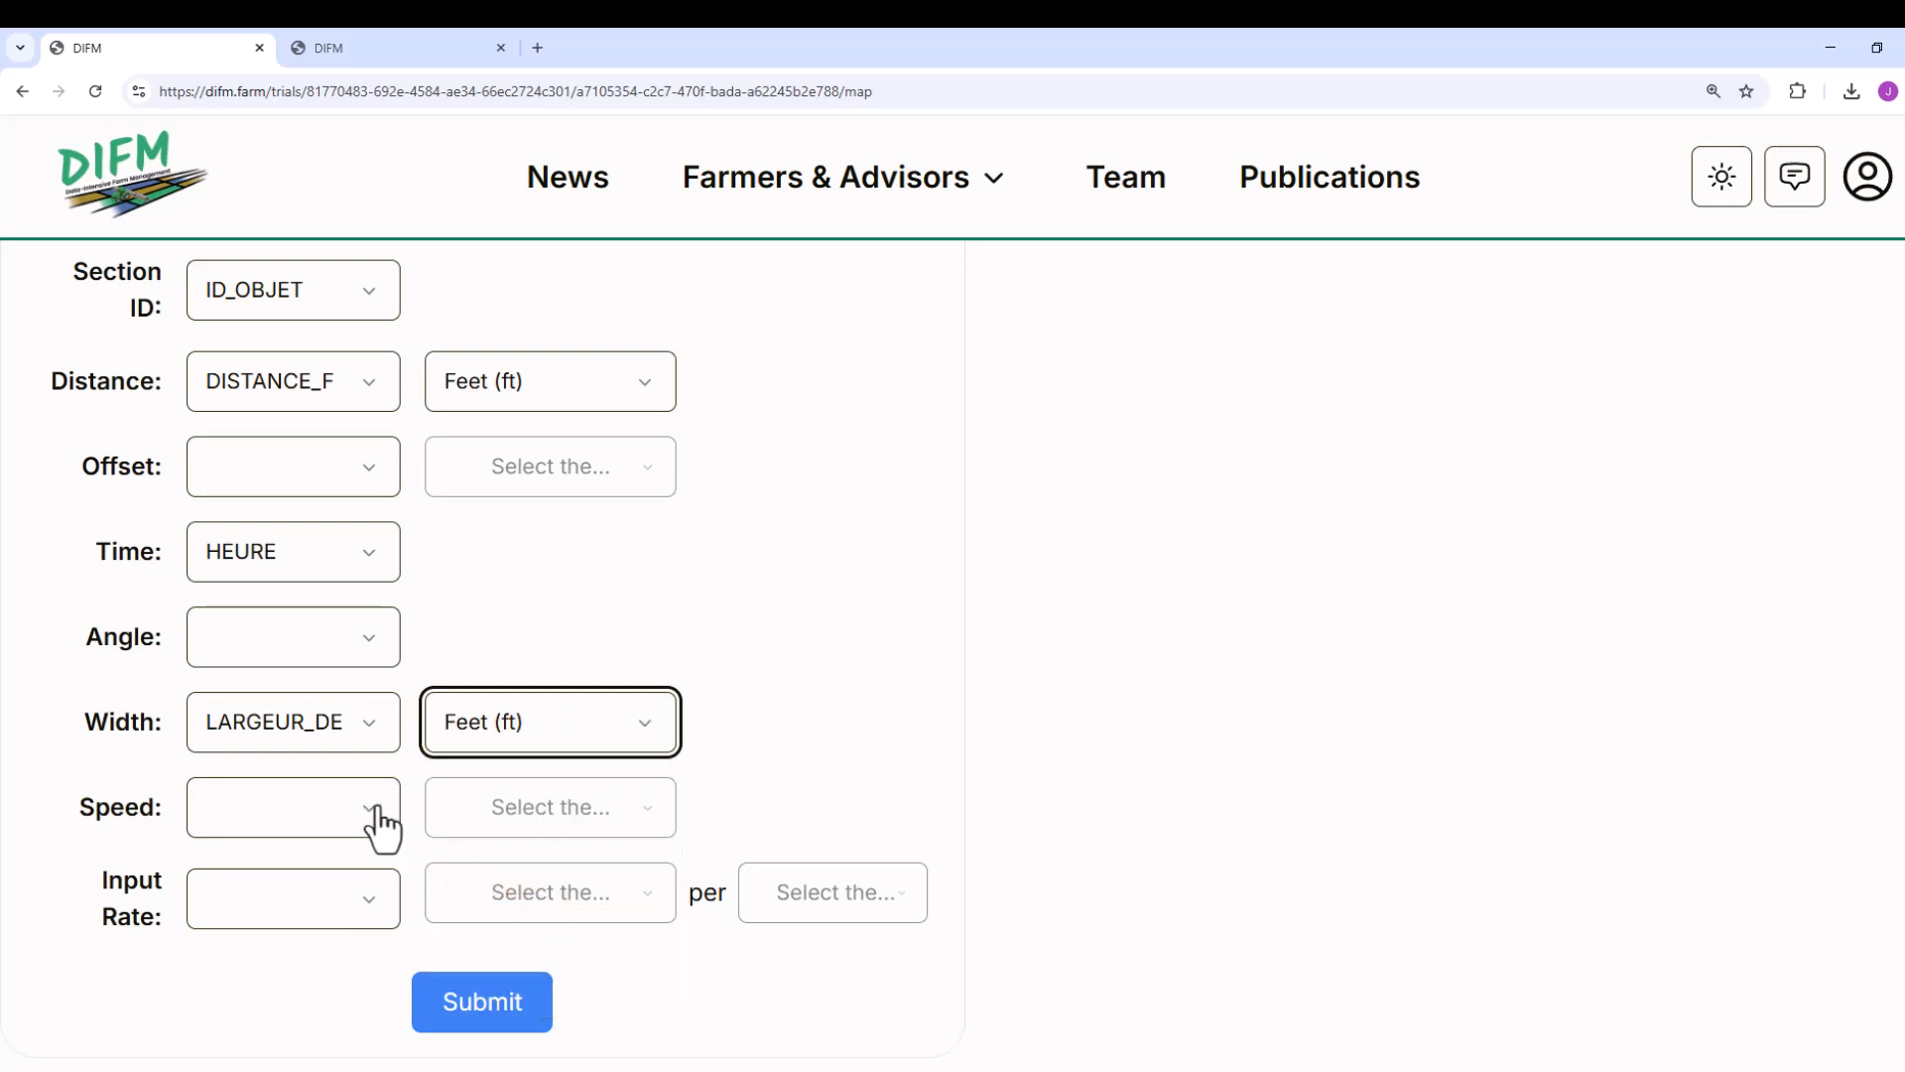
Match Input Rate to PROD_AC_H in Gallons (gal) per Acre and submit the as-applied field mapping
click(376, 898)
click(377, 897)
click(377, 897)
scroll(349, 818, down, 5)
scroll(314, 685, down, 3)
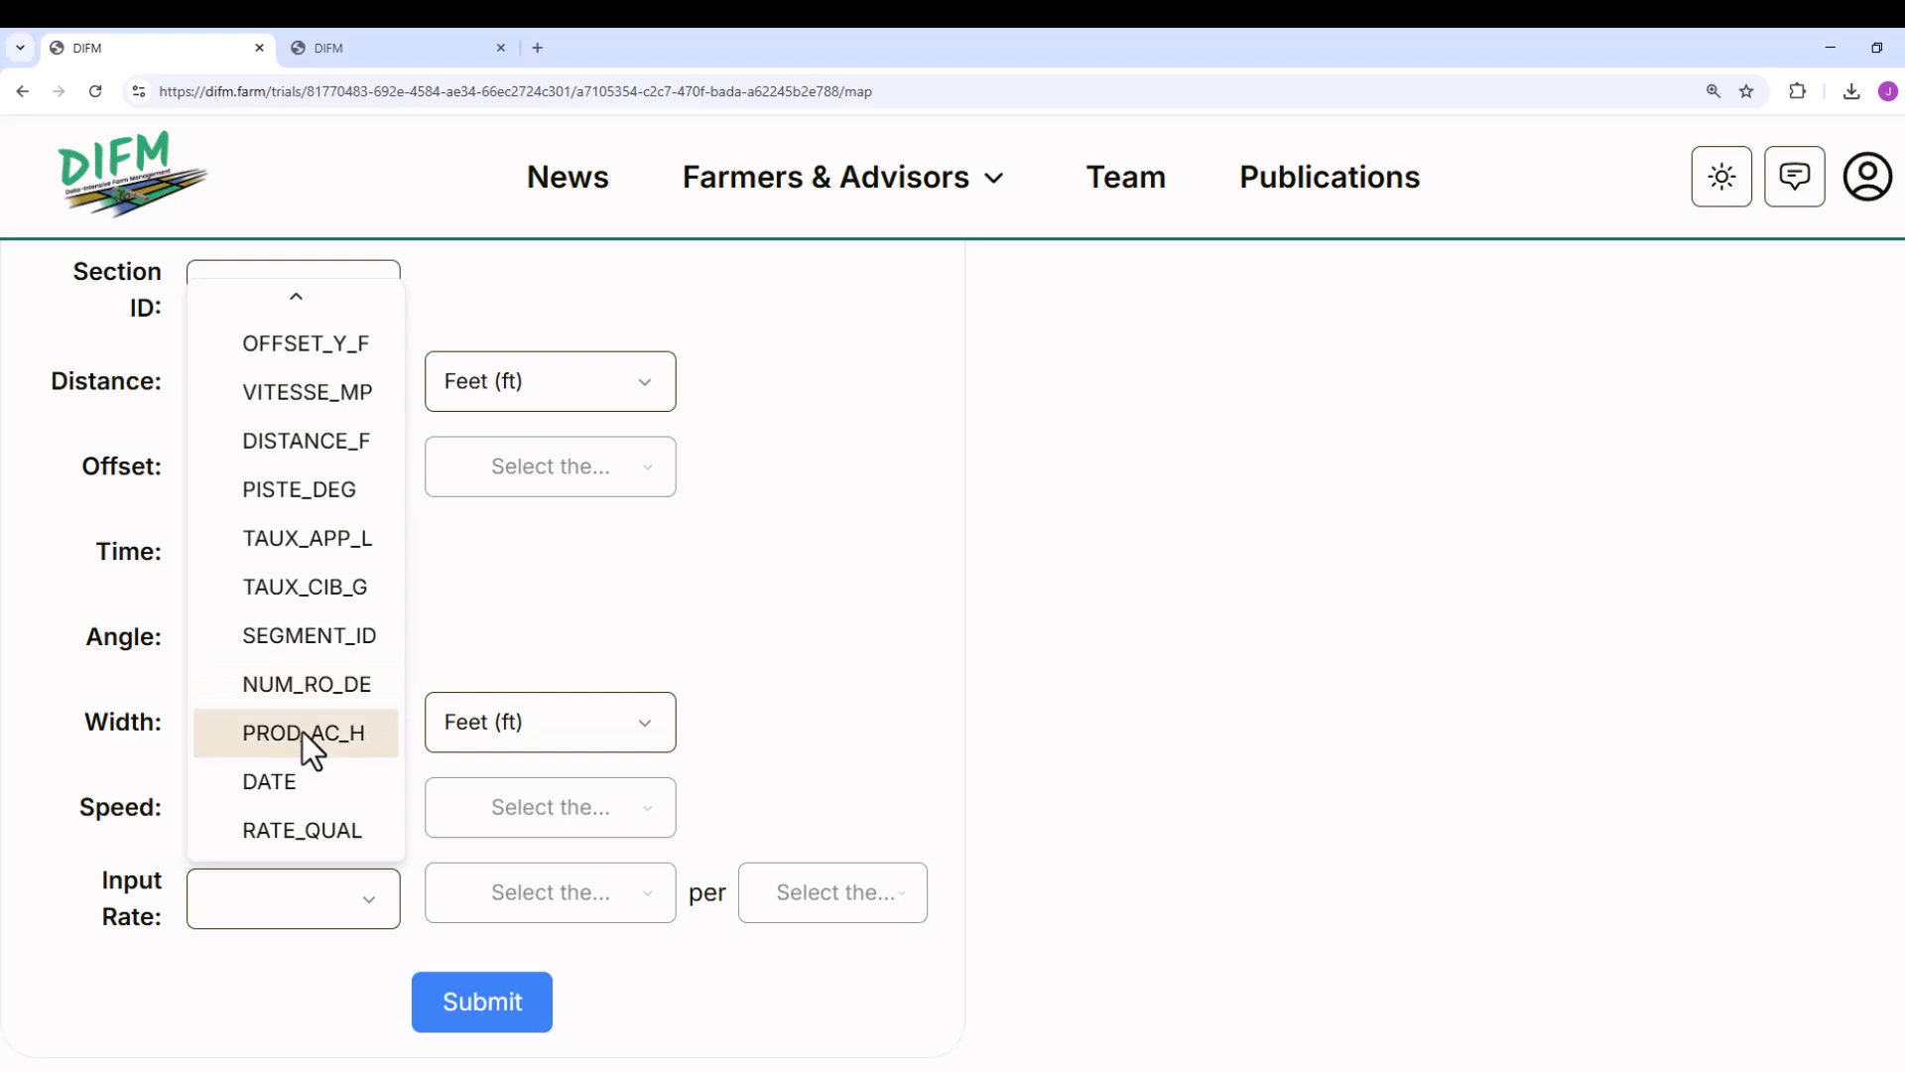
click(301, 732)
click(470, 880)
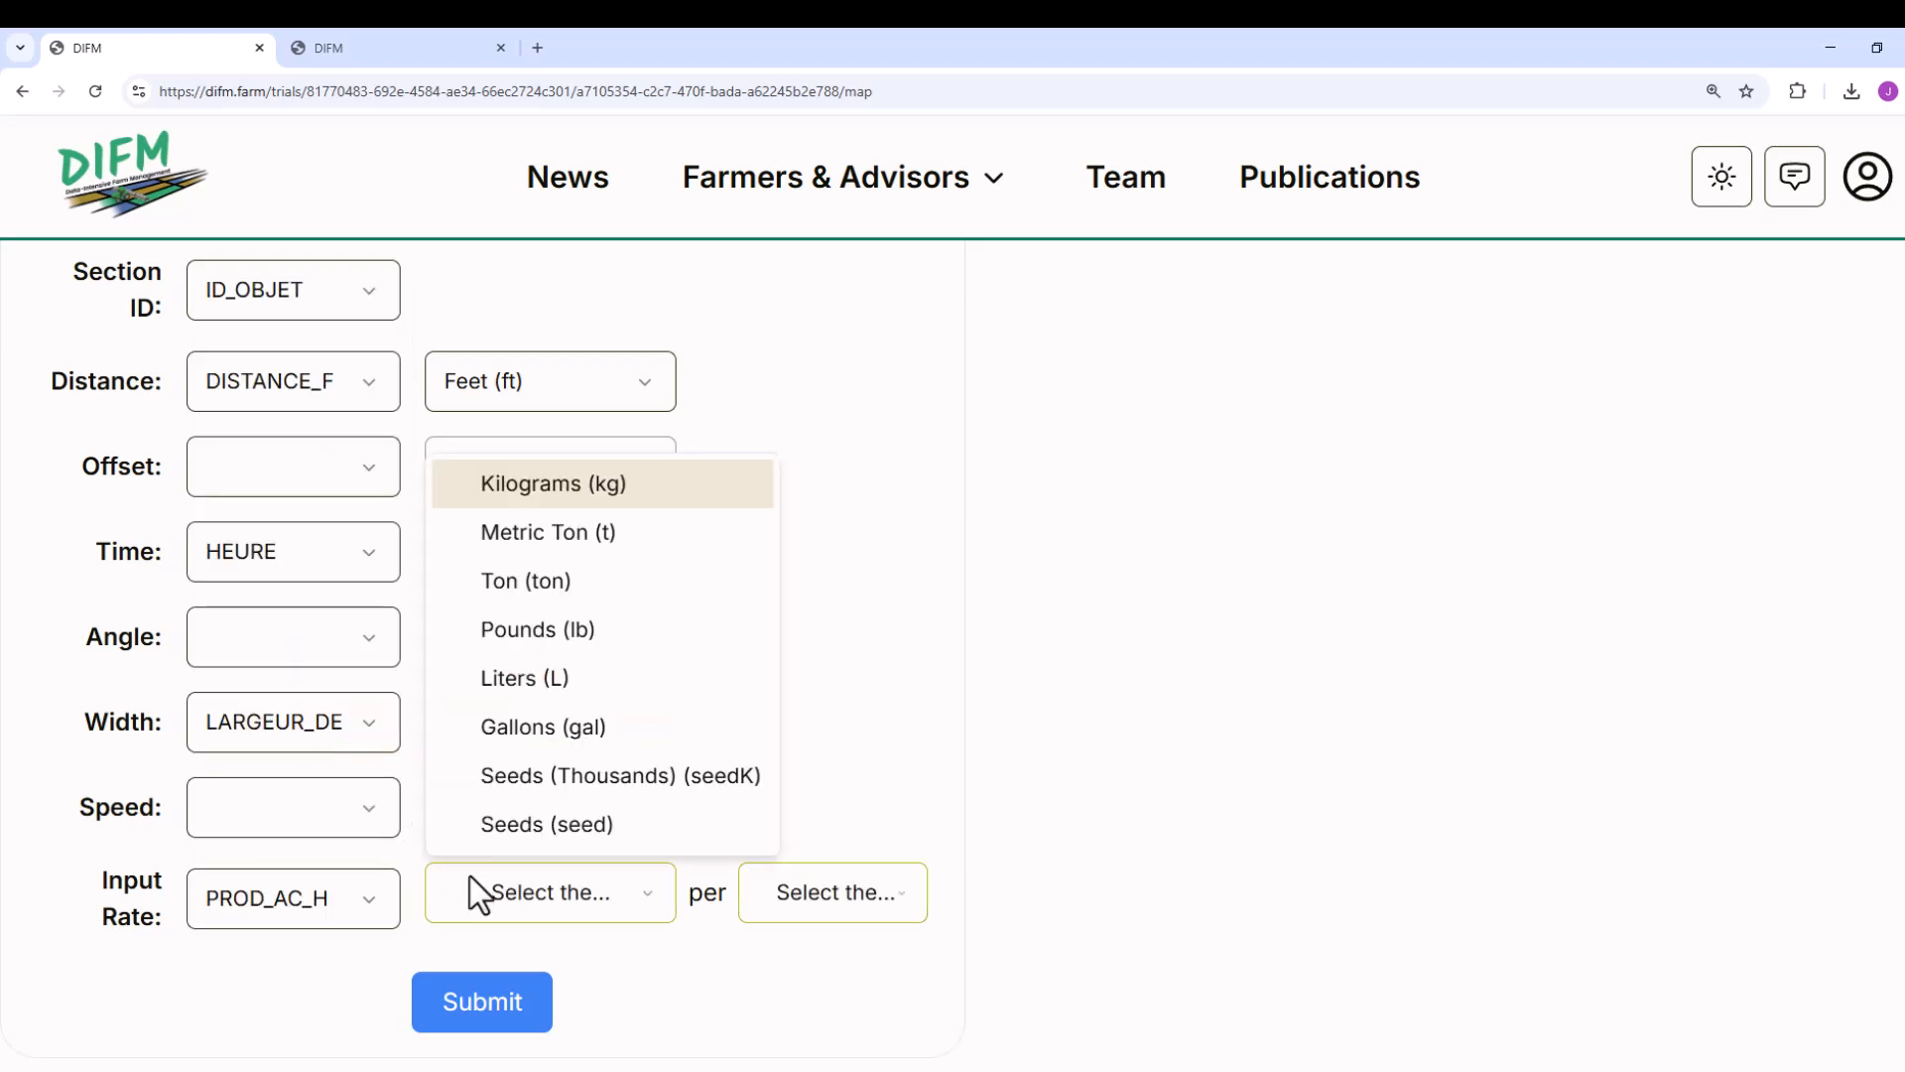
click(514, 724)
click(790, 917)
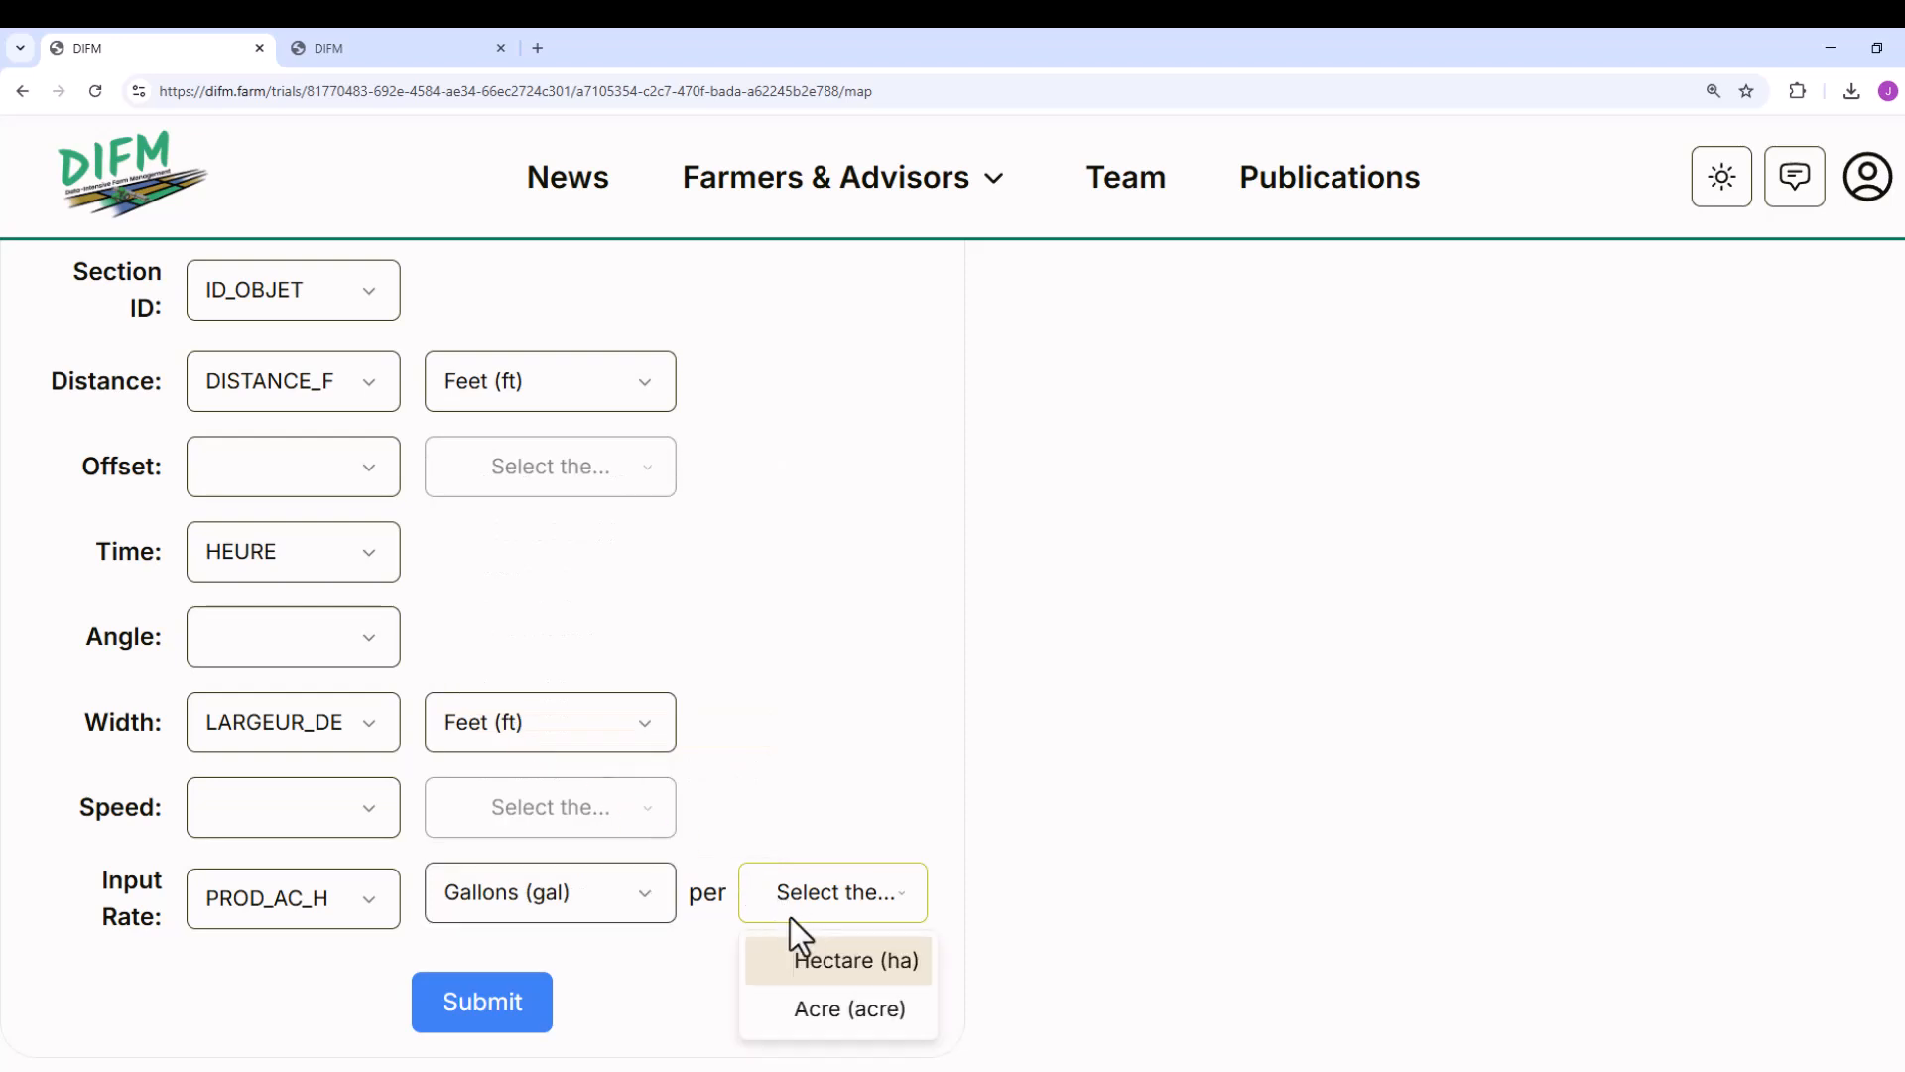
click(814, 1005)
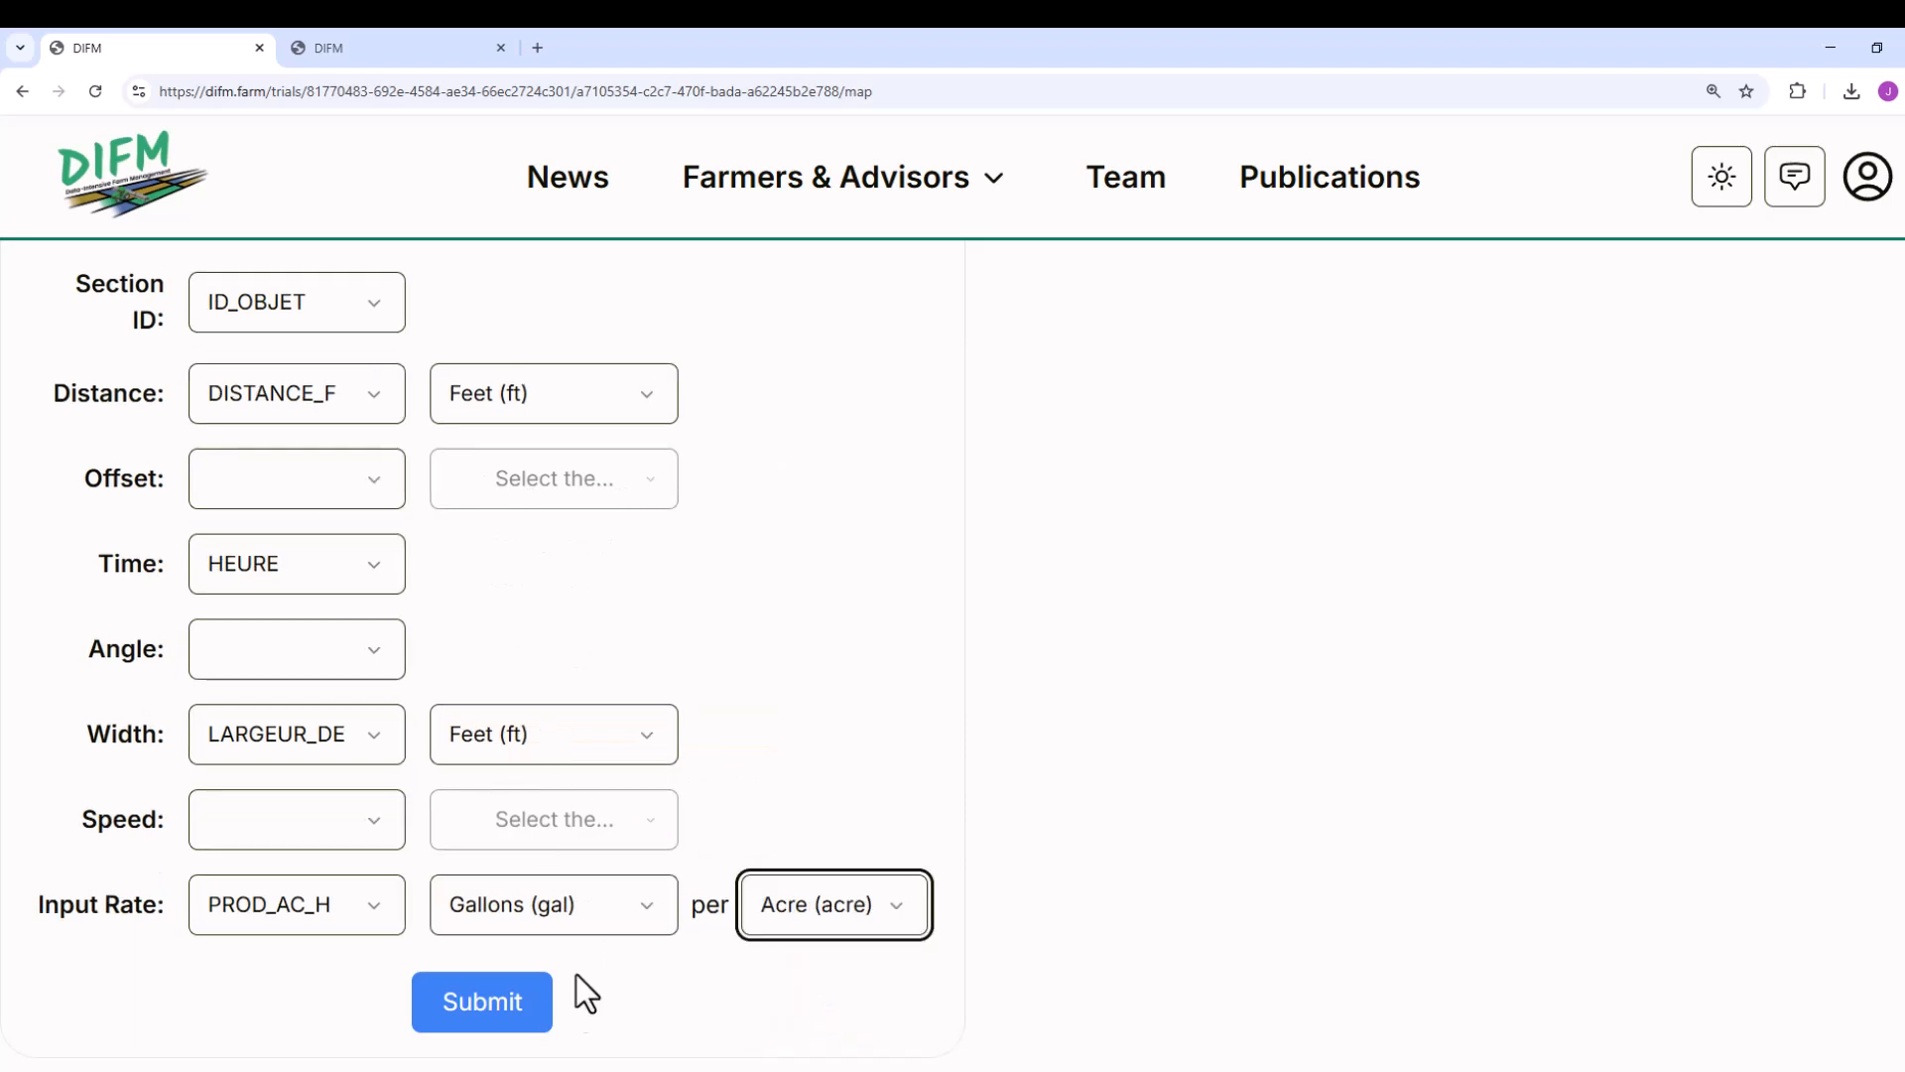
click(462, 1022)
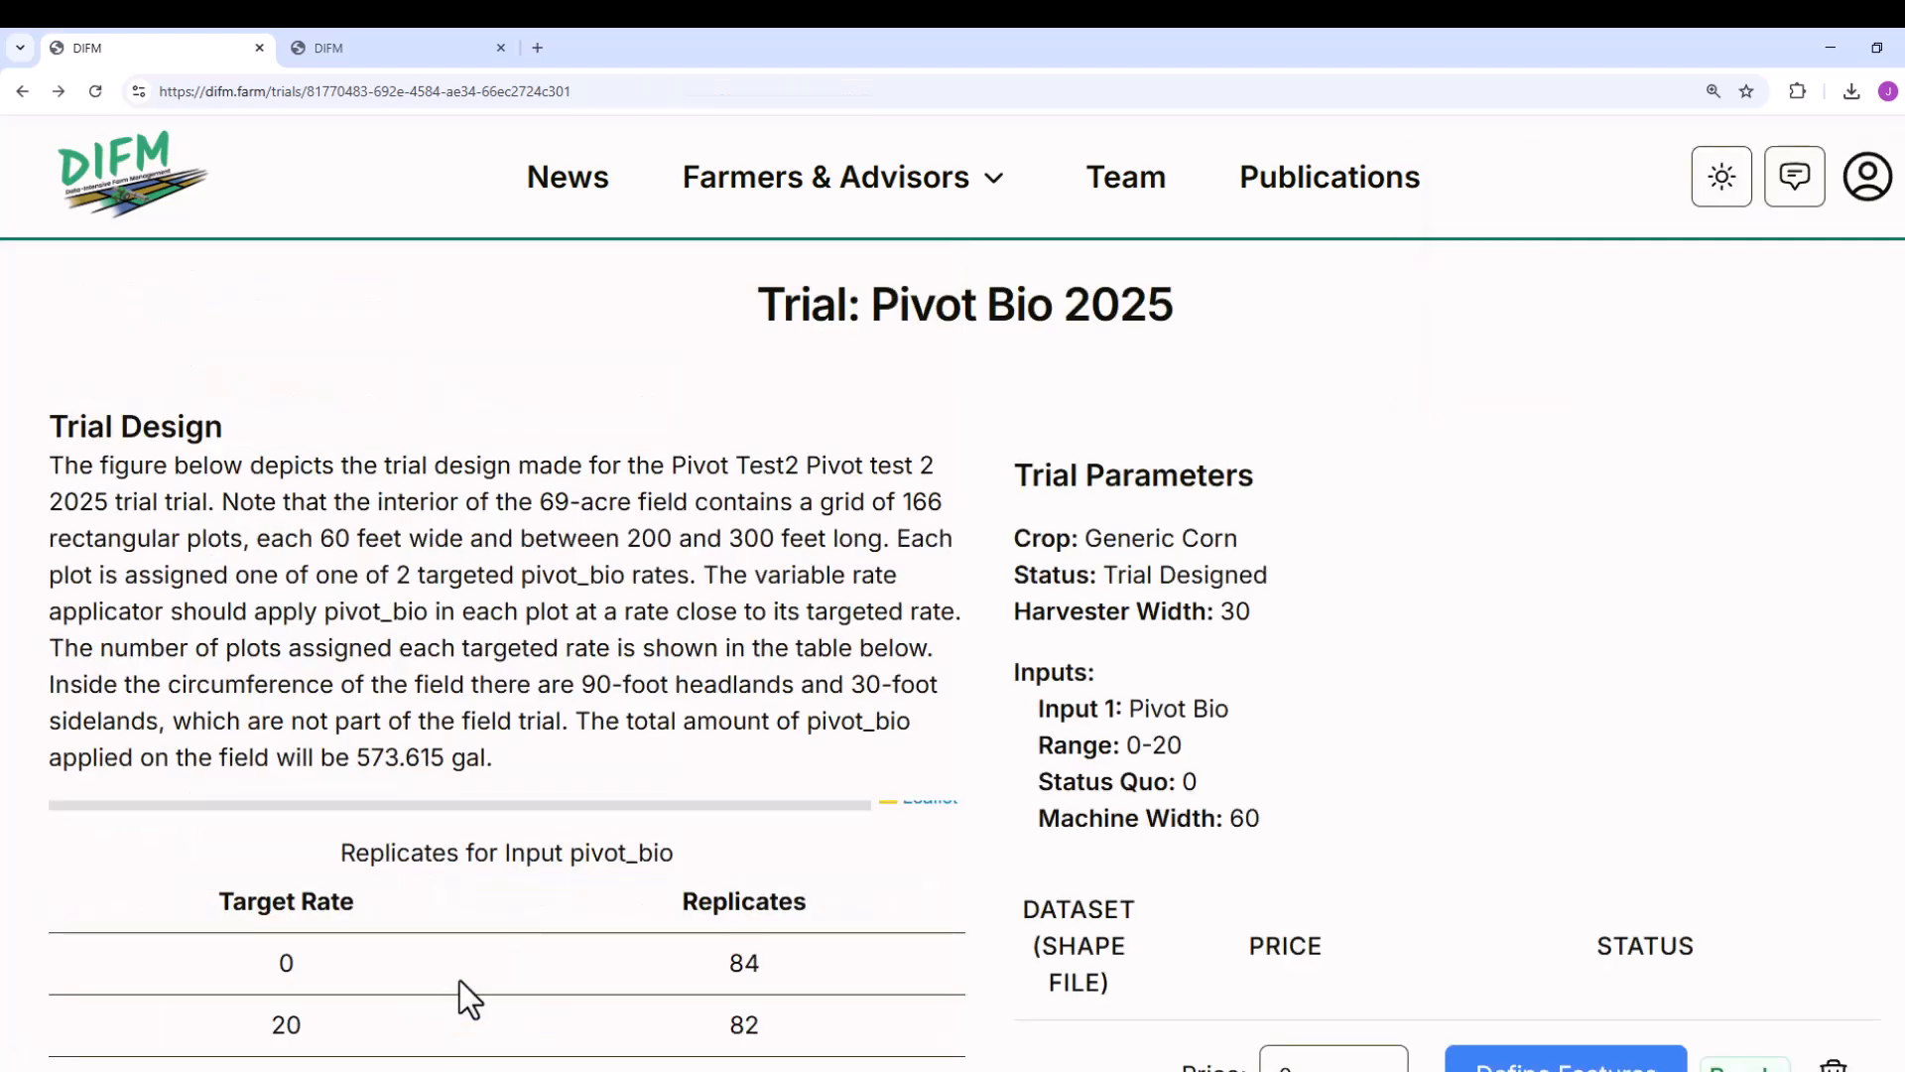
Set the Raw Yield price to 6.80 per bushel and the As-applied Input 1 (Pivot Bio) price to 0.84 per gallon
scroll(1390, 595, down, 5)
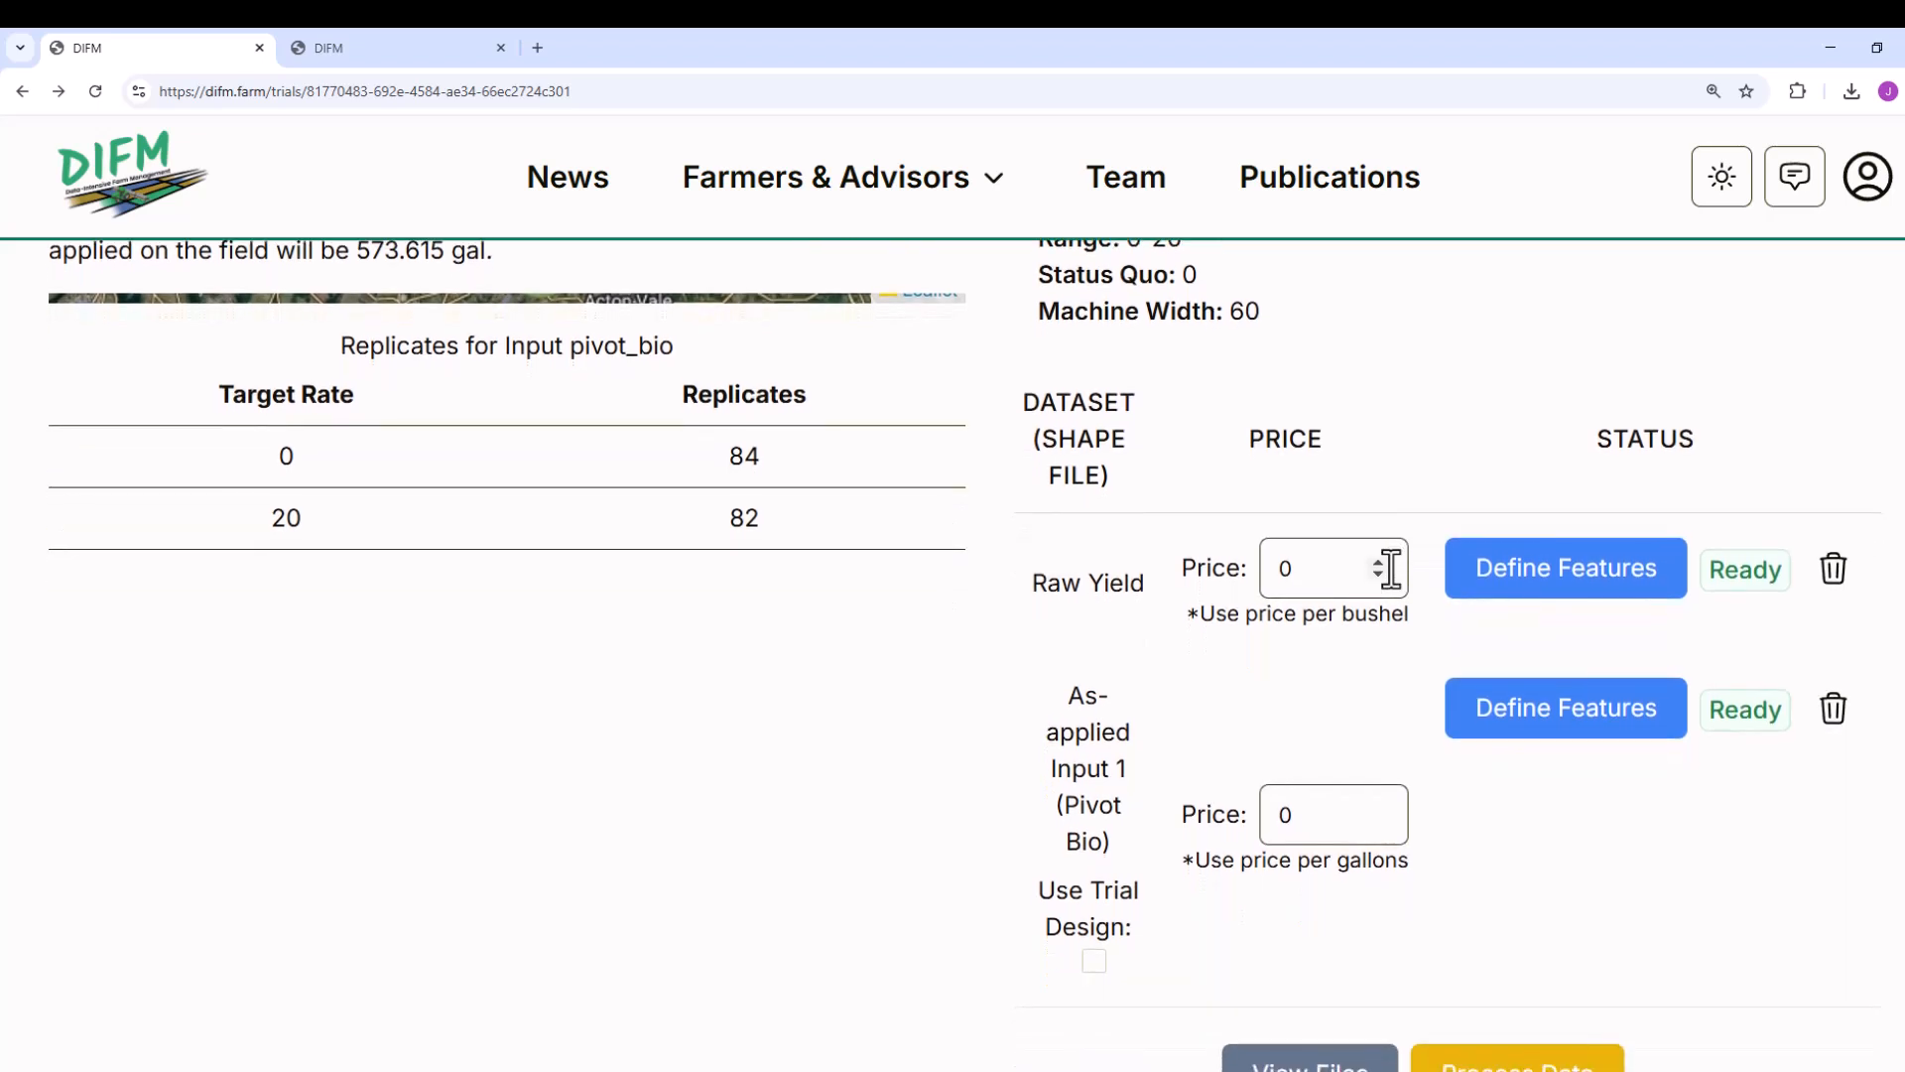
click(1293, 570)
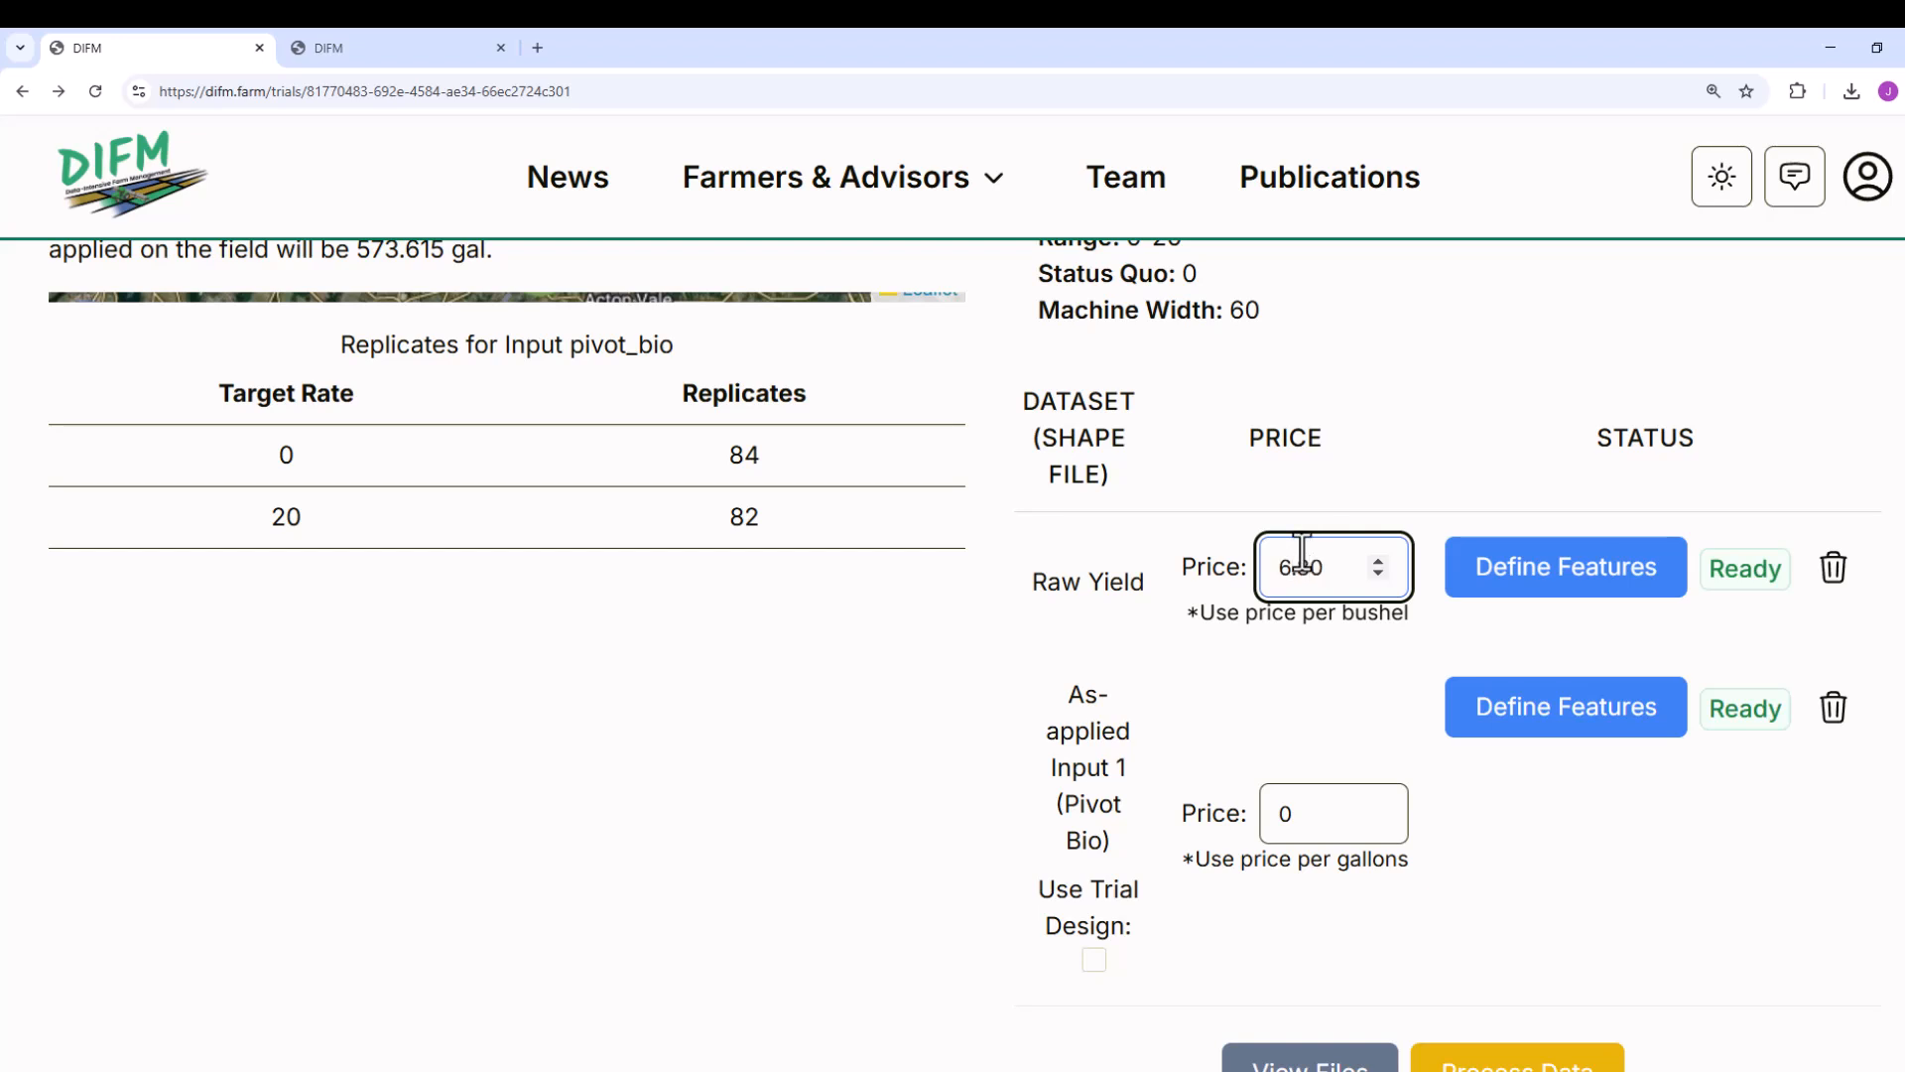
text(6.80)
click(1302, 804)
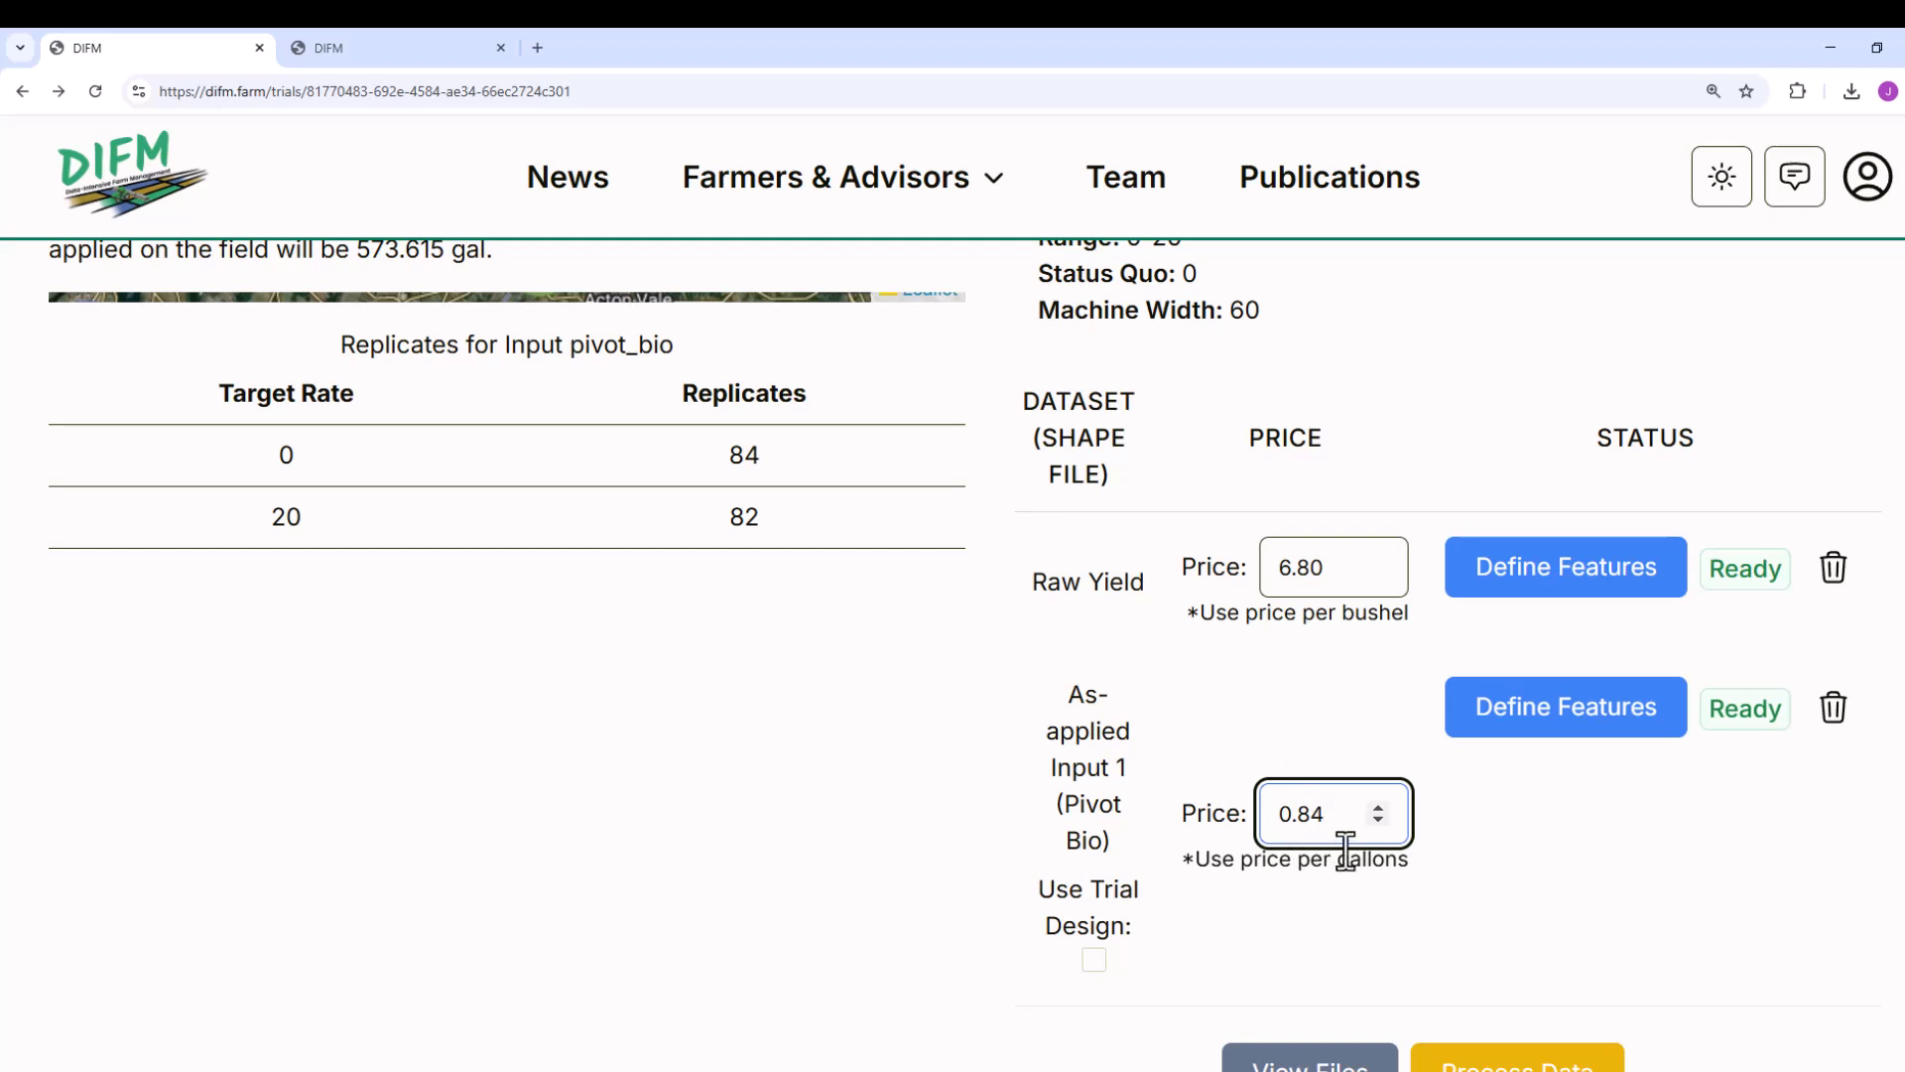
click(1456, 857)
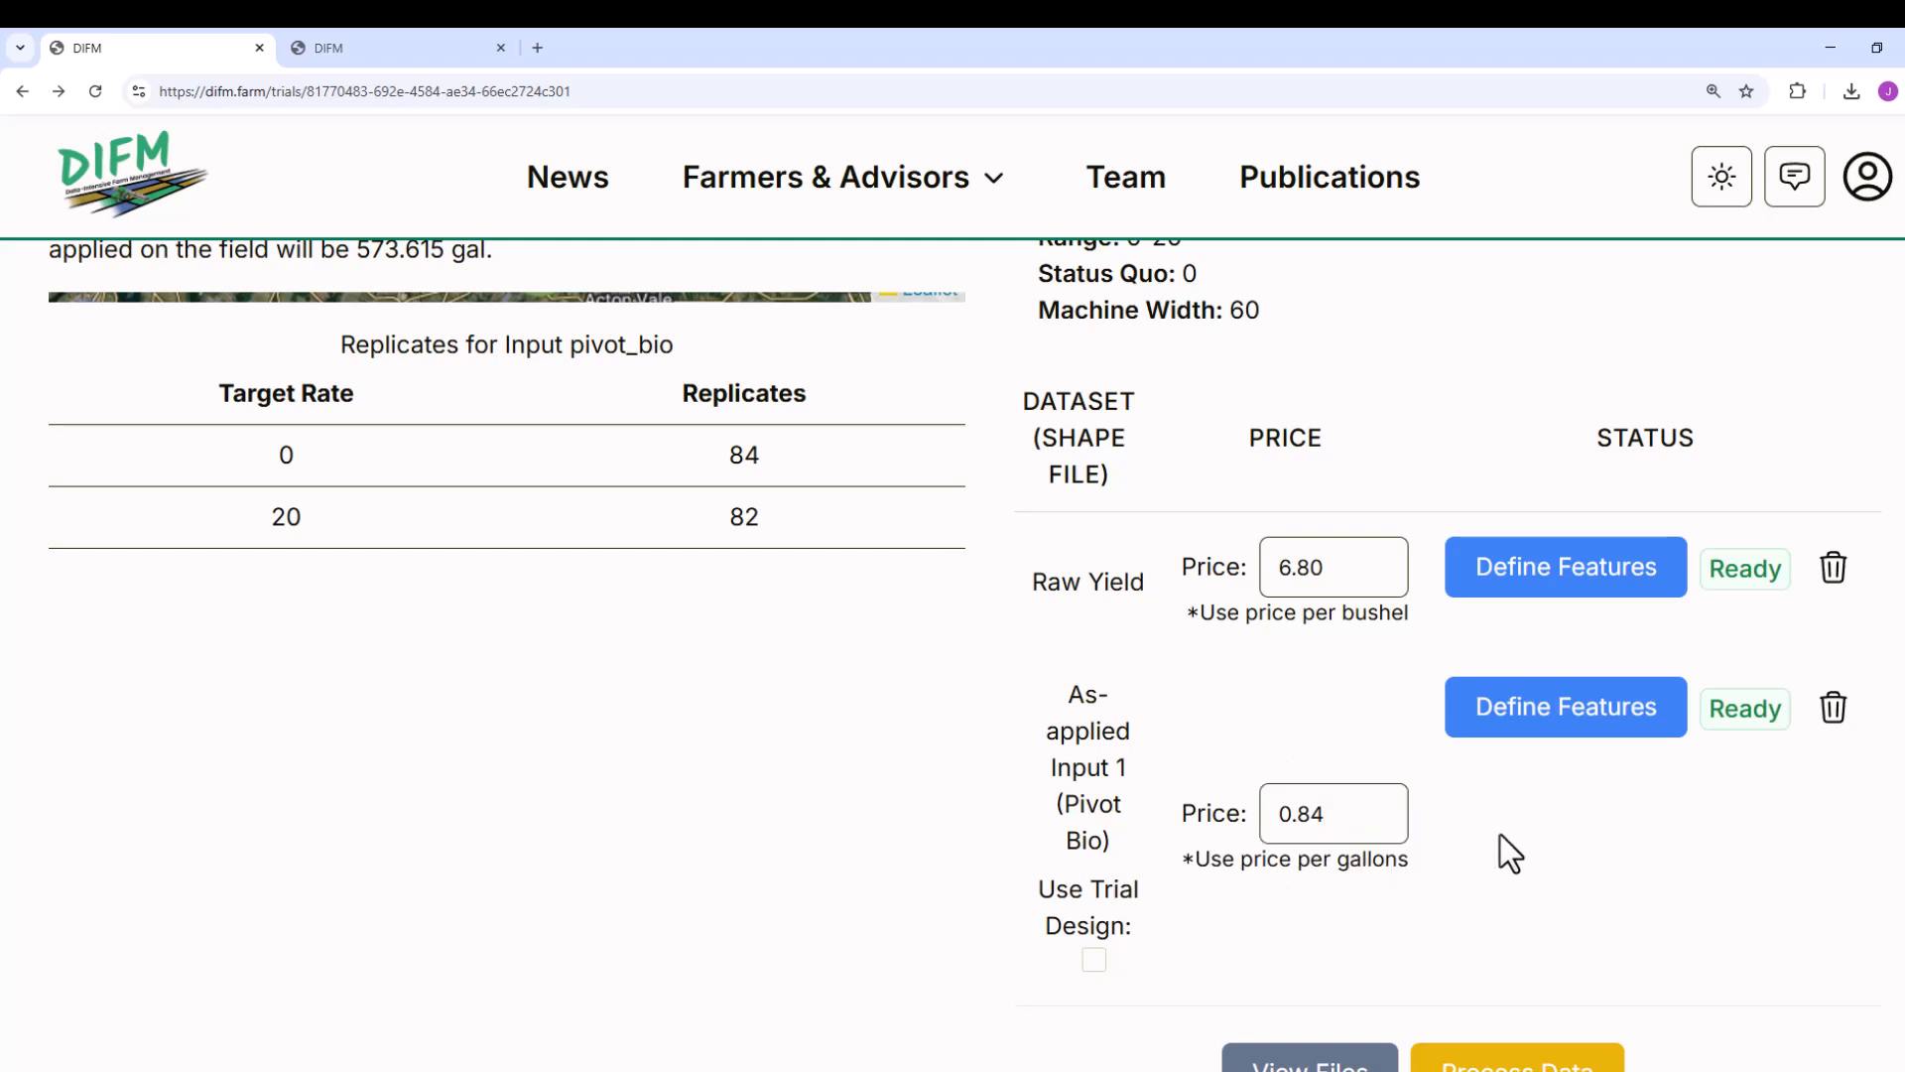
Start processing the trial's yield and as-applied data and accept the confirmation
scroll(1500, 836, down, 1)
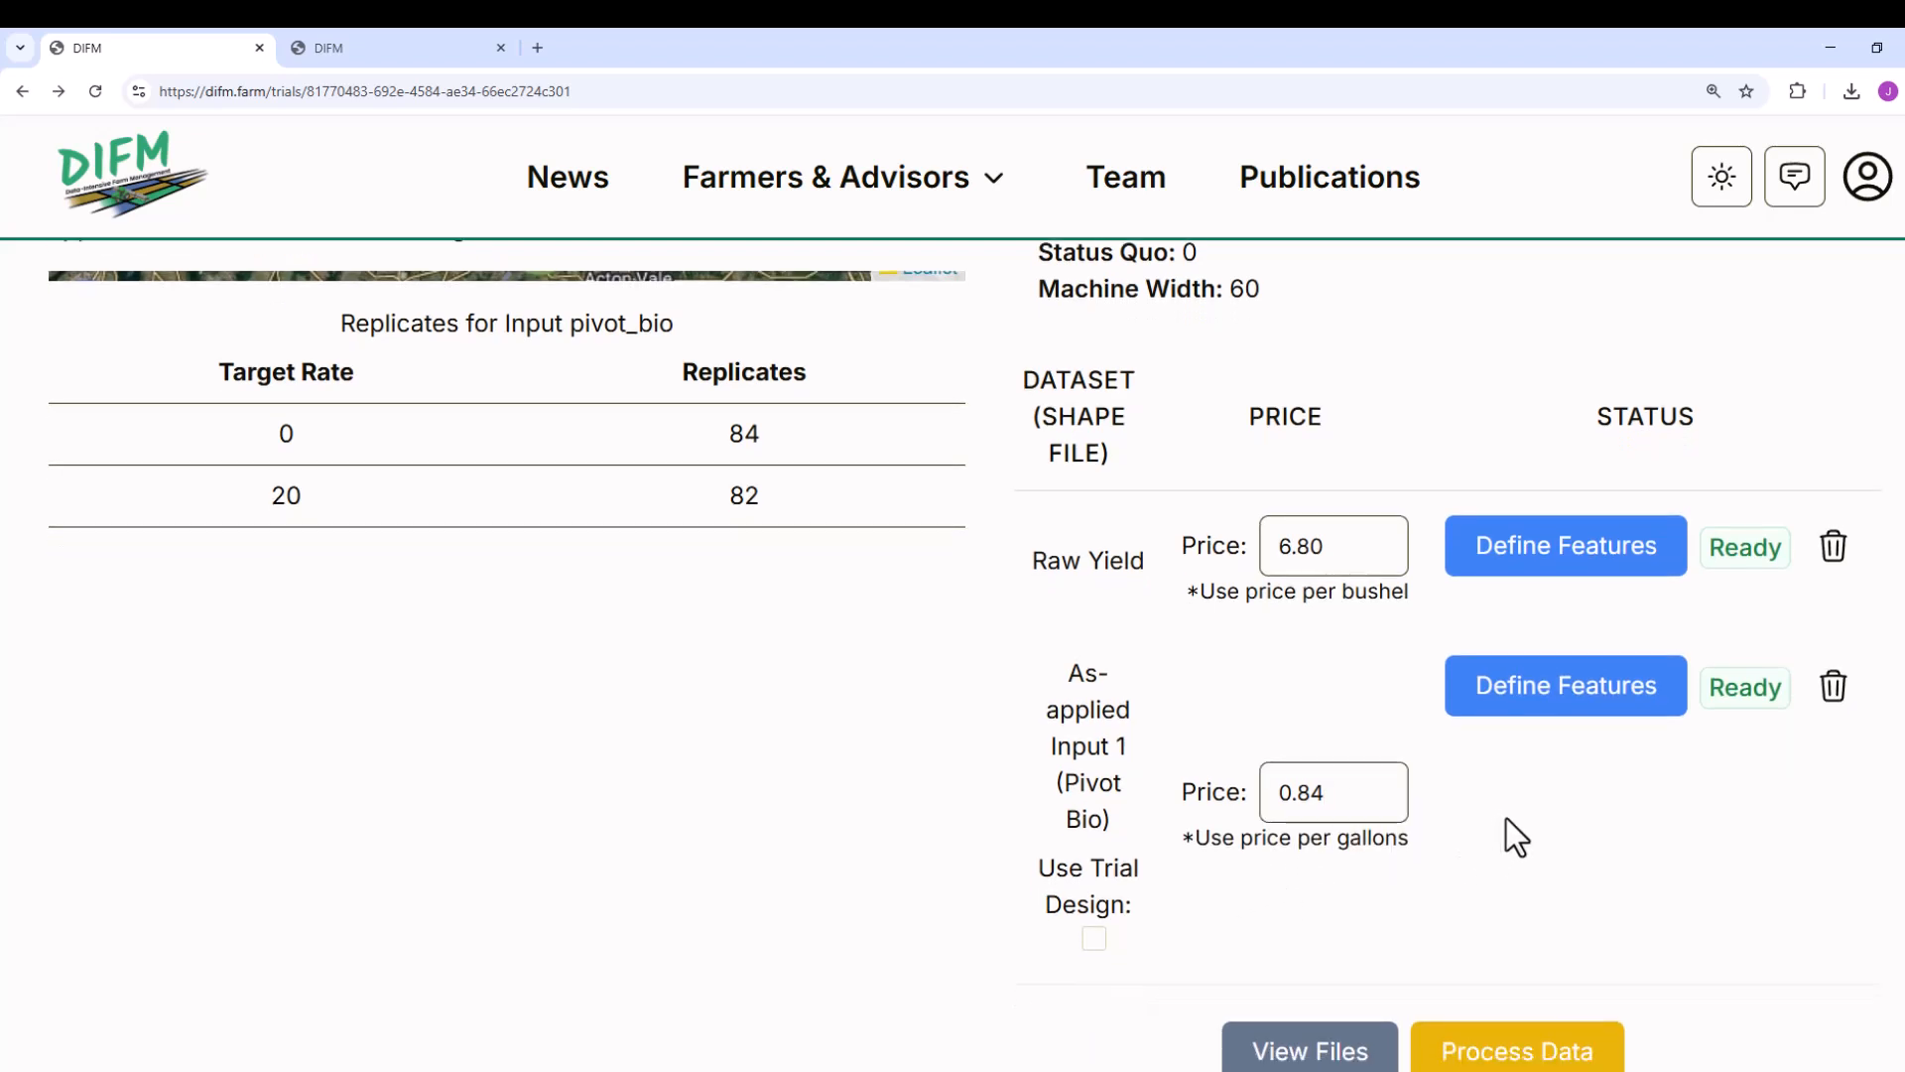
click(1491, 1054)
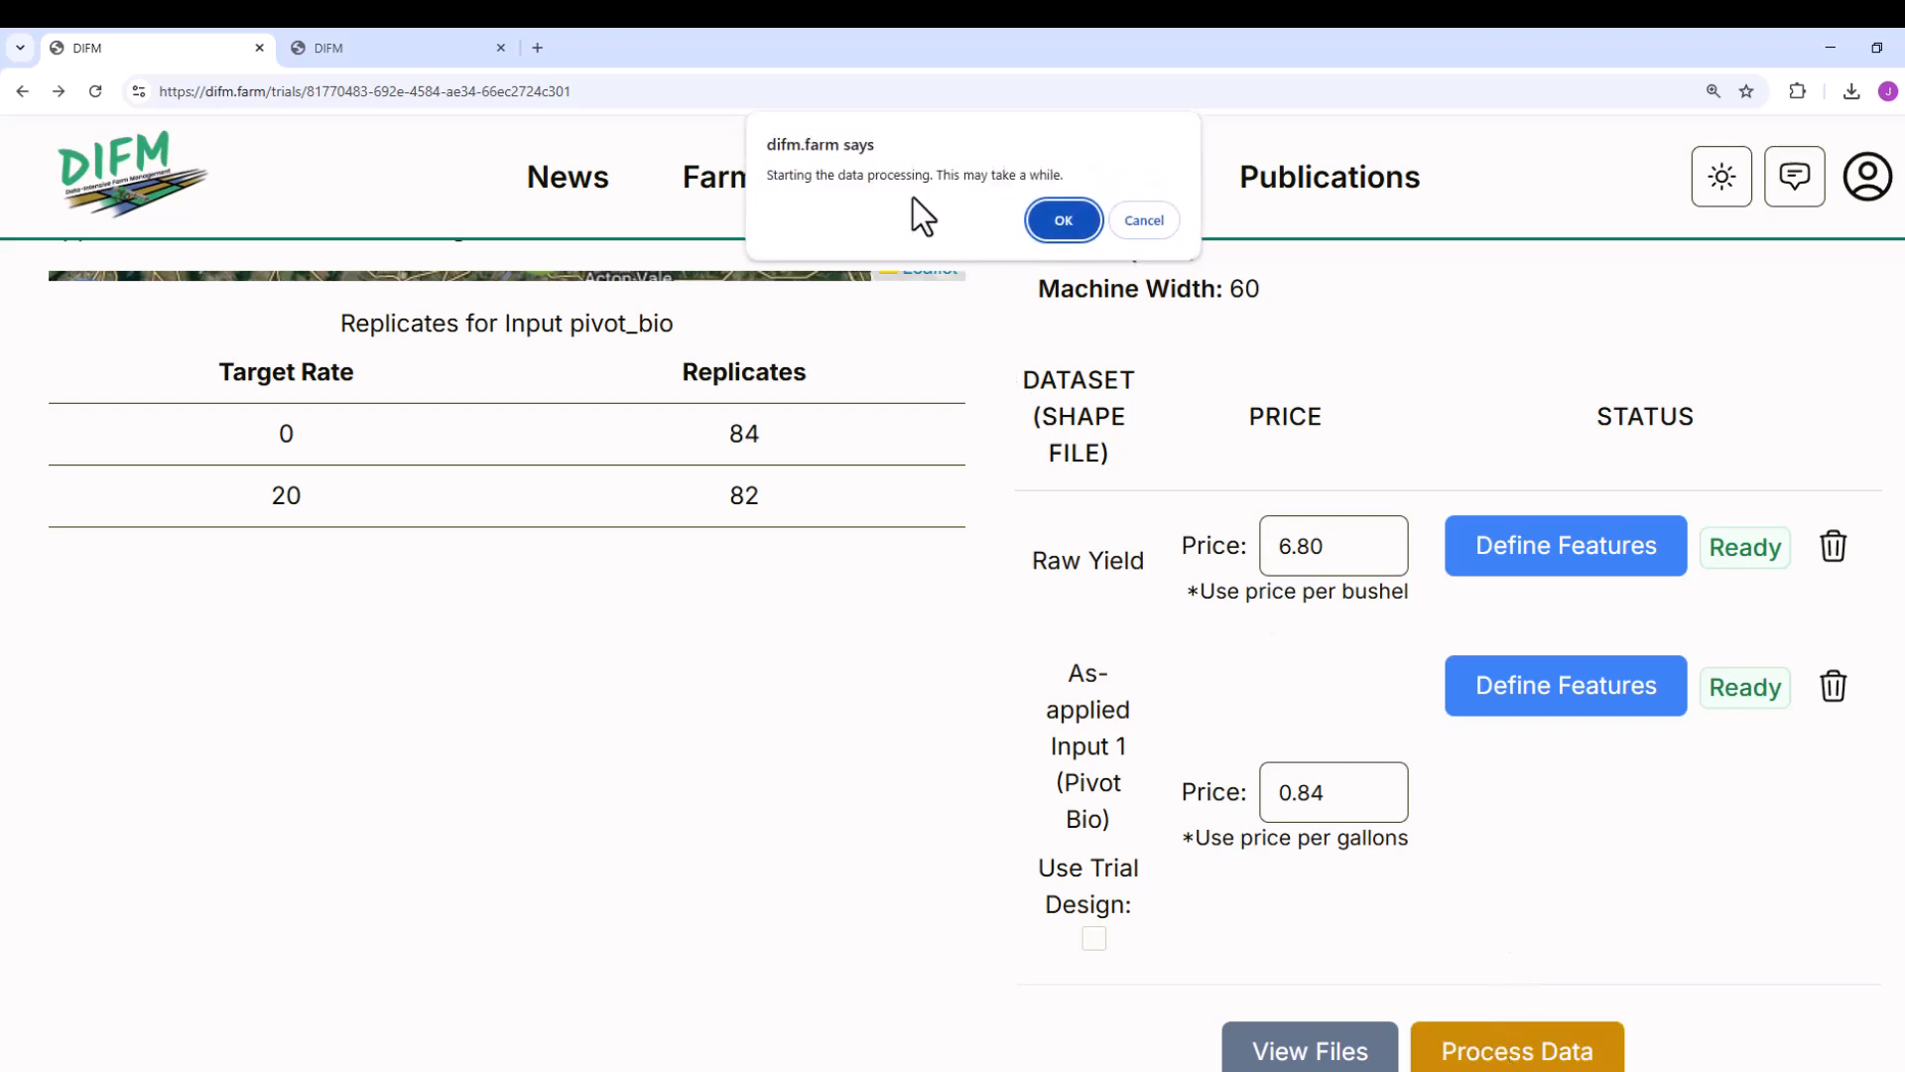
click(1064, 218)
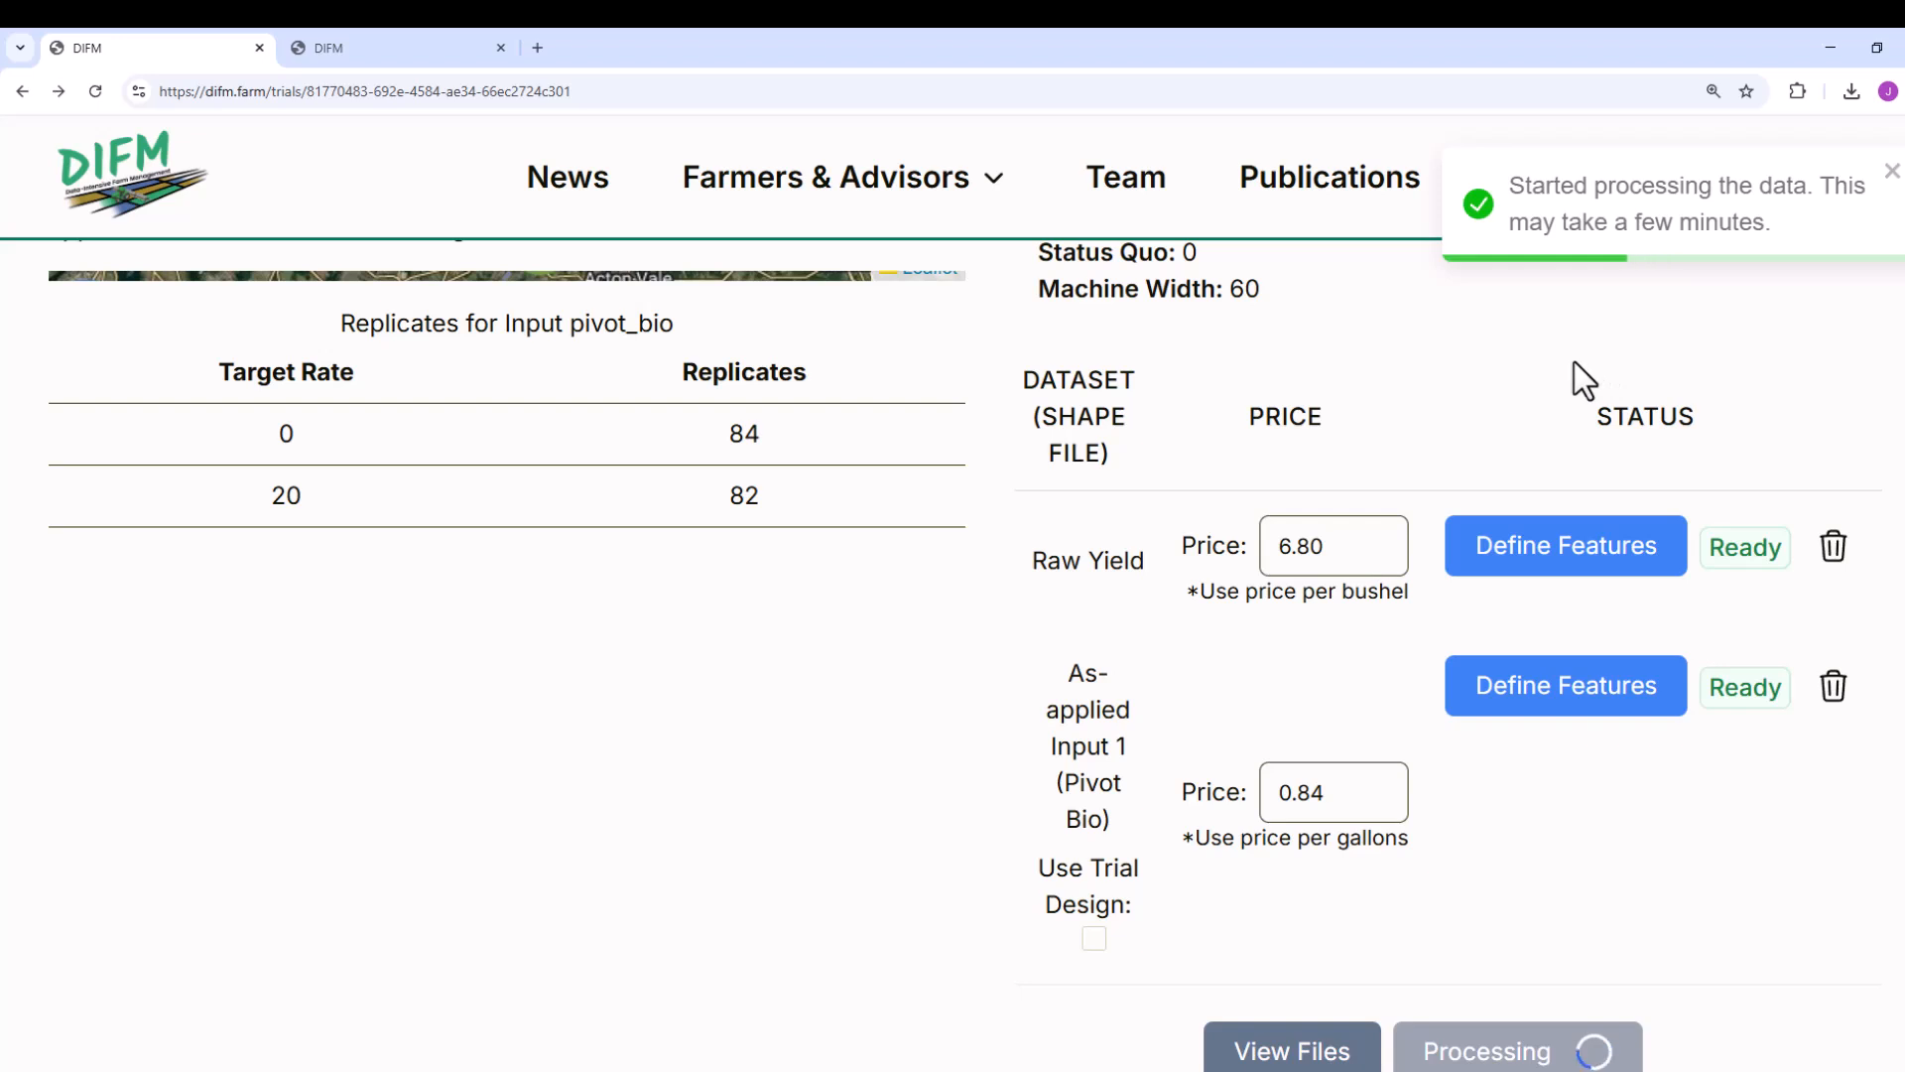
Switch to the pivot on/off trial's report and review its field management information, summary and Tables 1.1 and 1.2
click(397, 43)
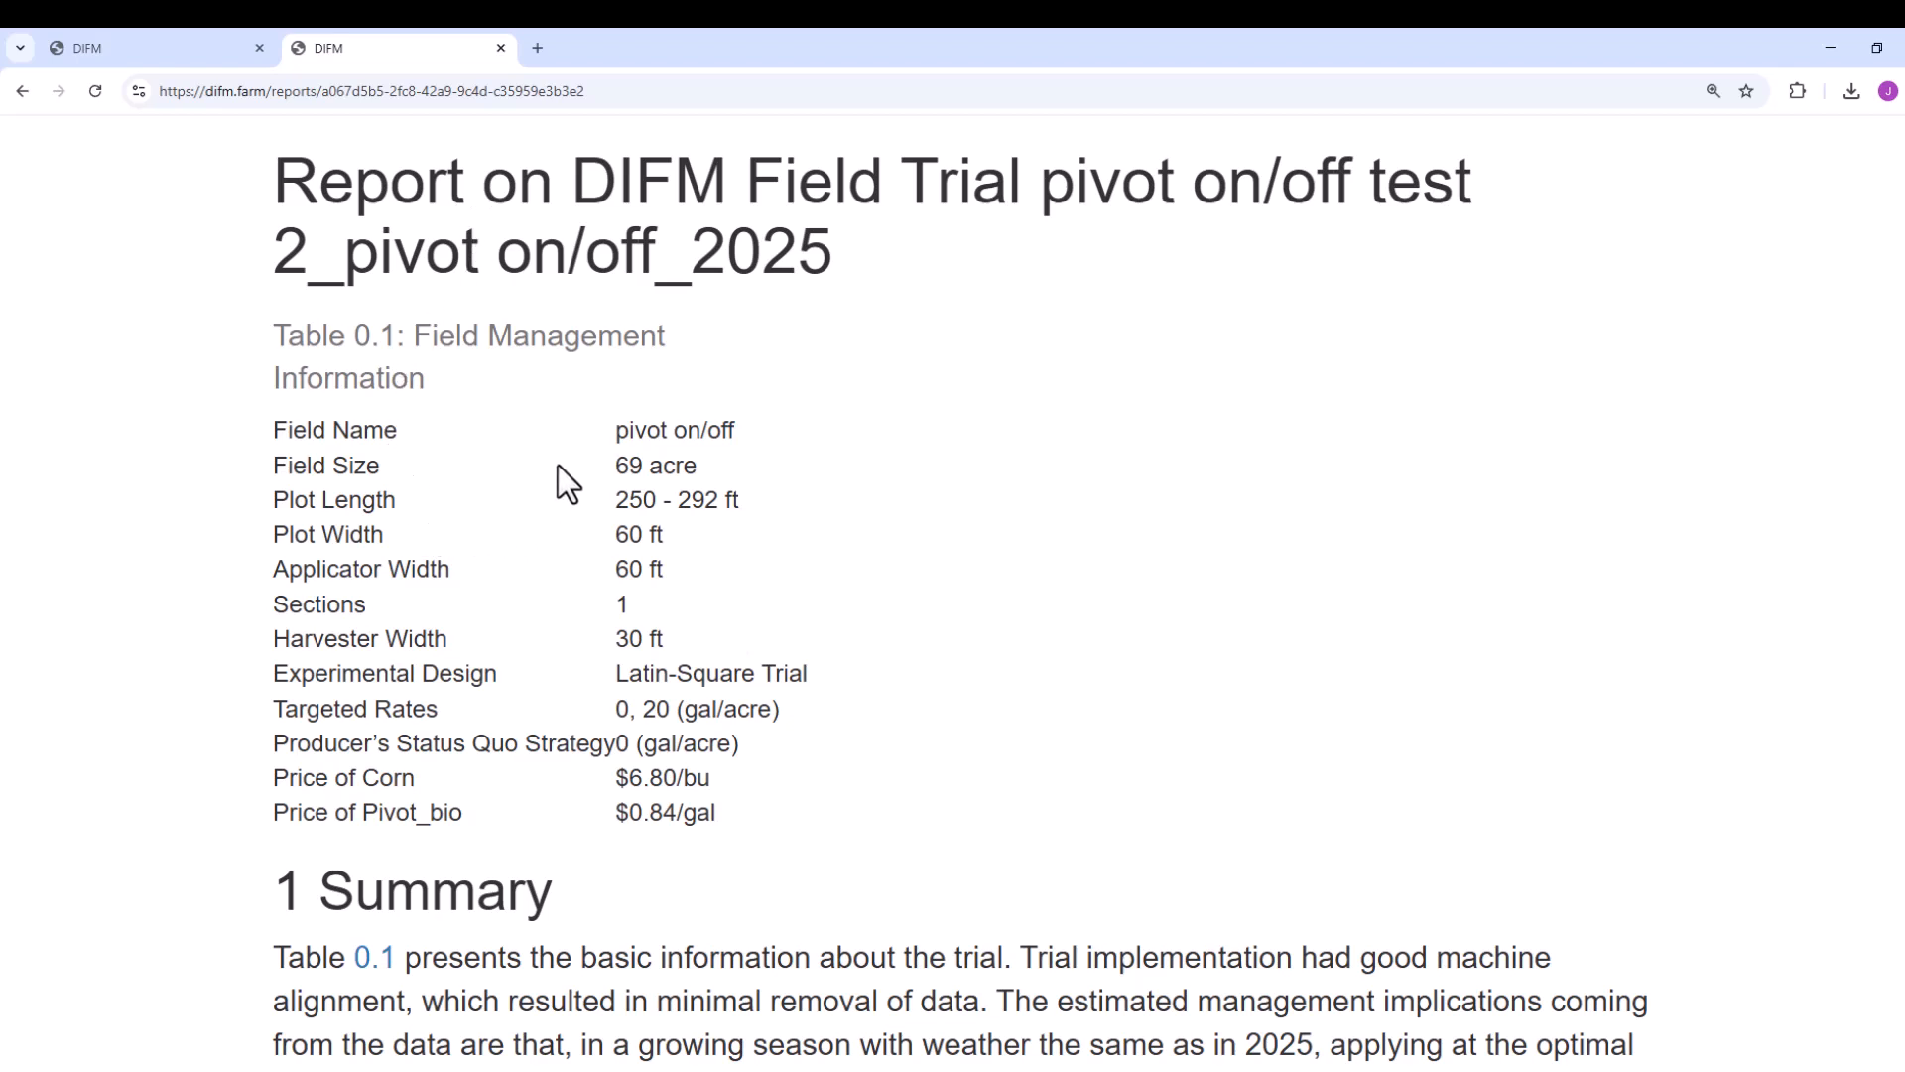
scroll(561, 468, down, 1)
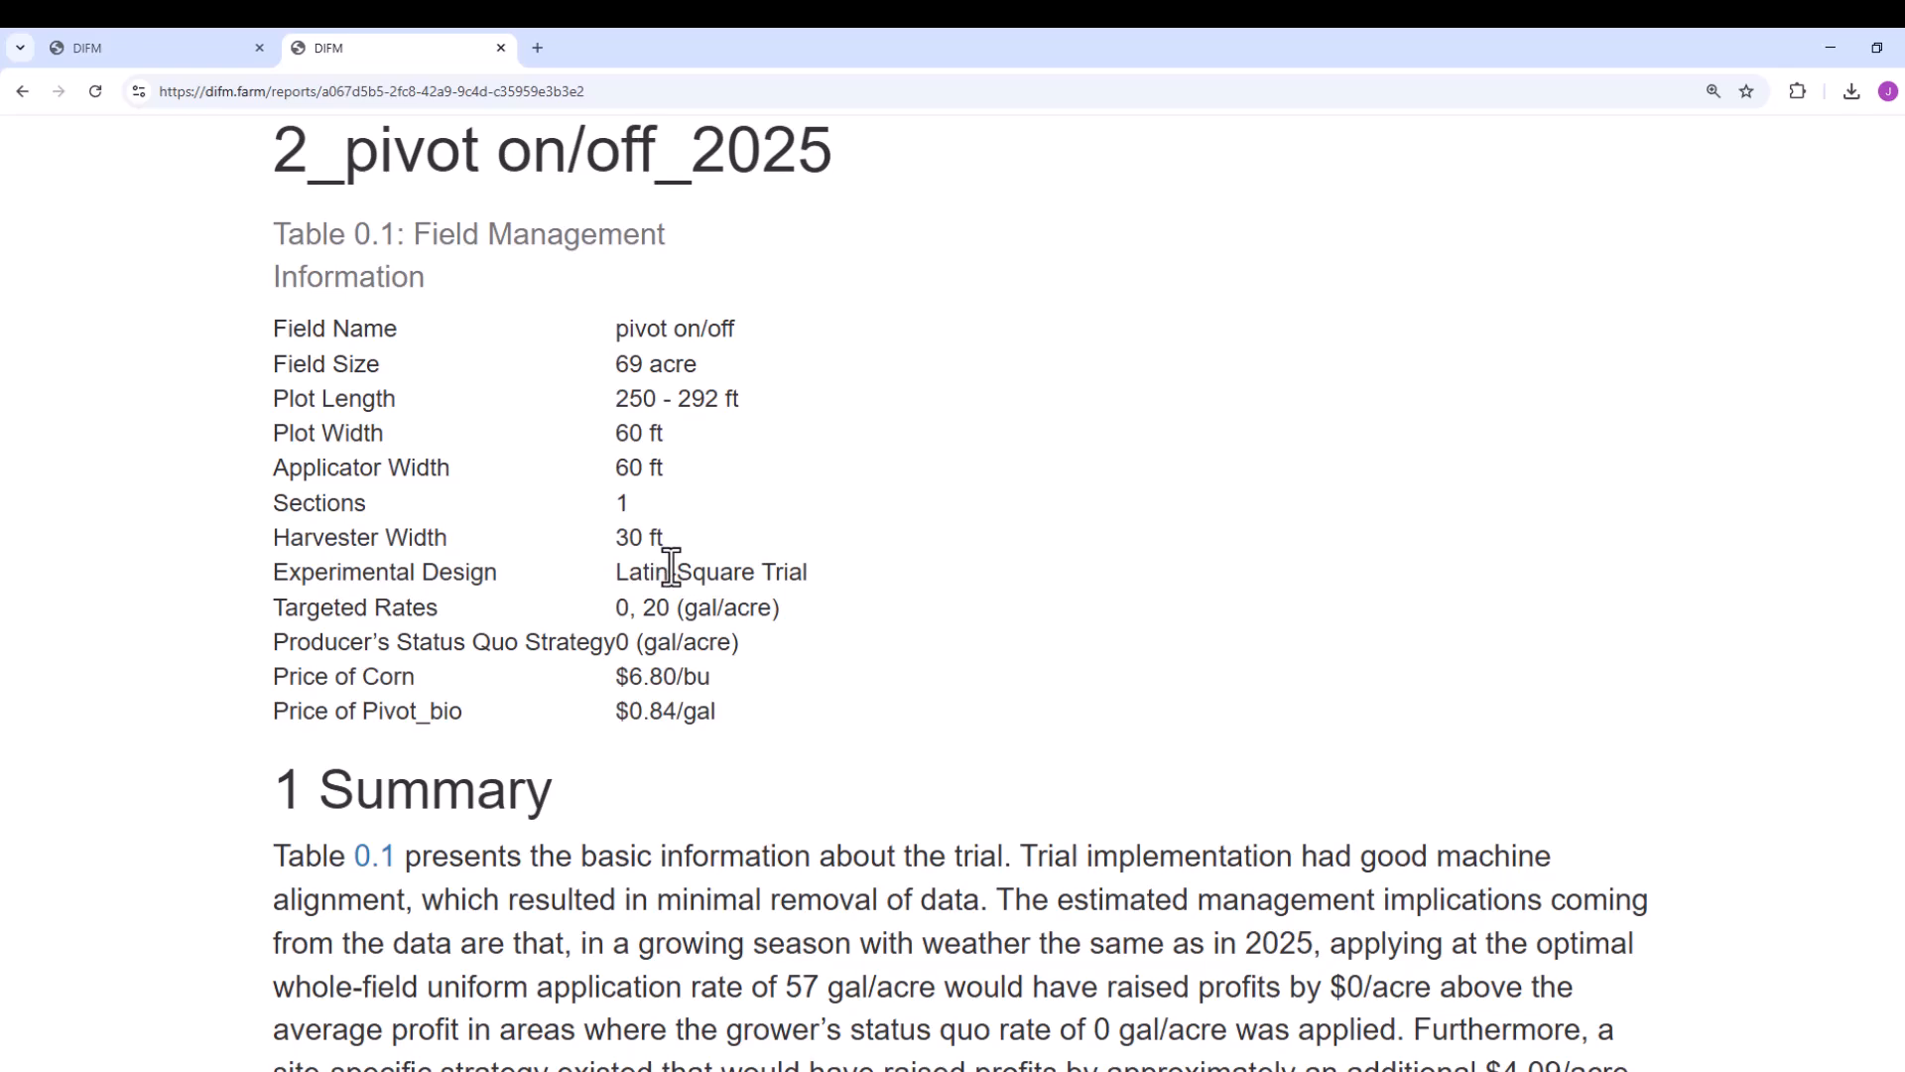
scroll(720, 552, down, 2)
scroll(861, 552, down, 3)
scroll(1231, 385, down, 2)
scroll(951, 480, down, 3)
scroll(1195, 442, down, 3)
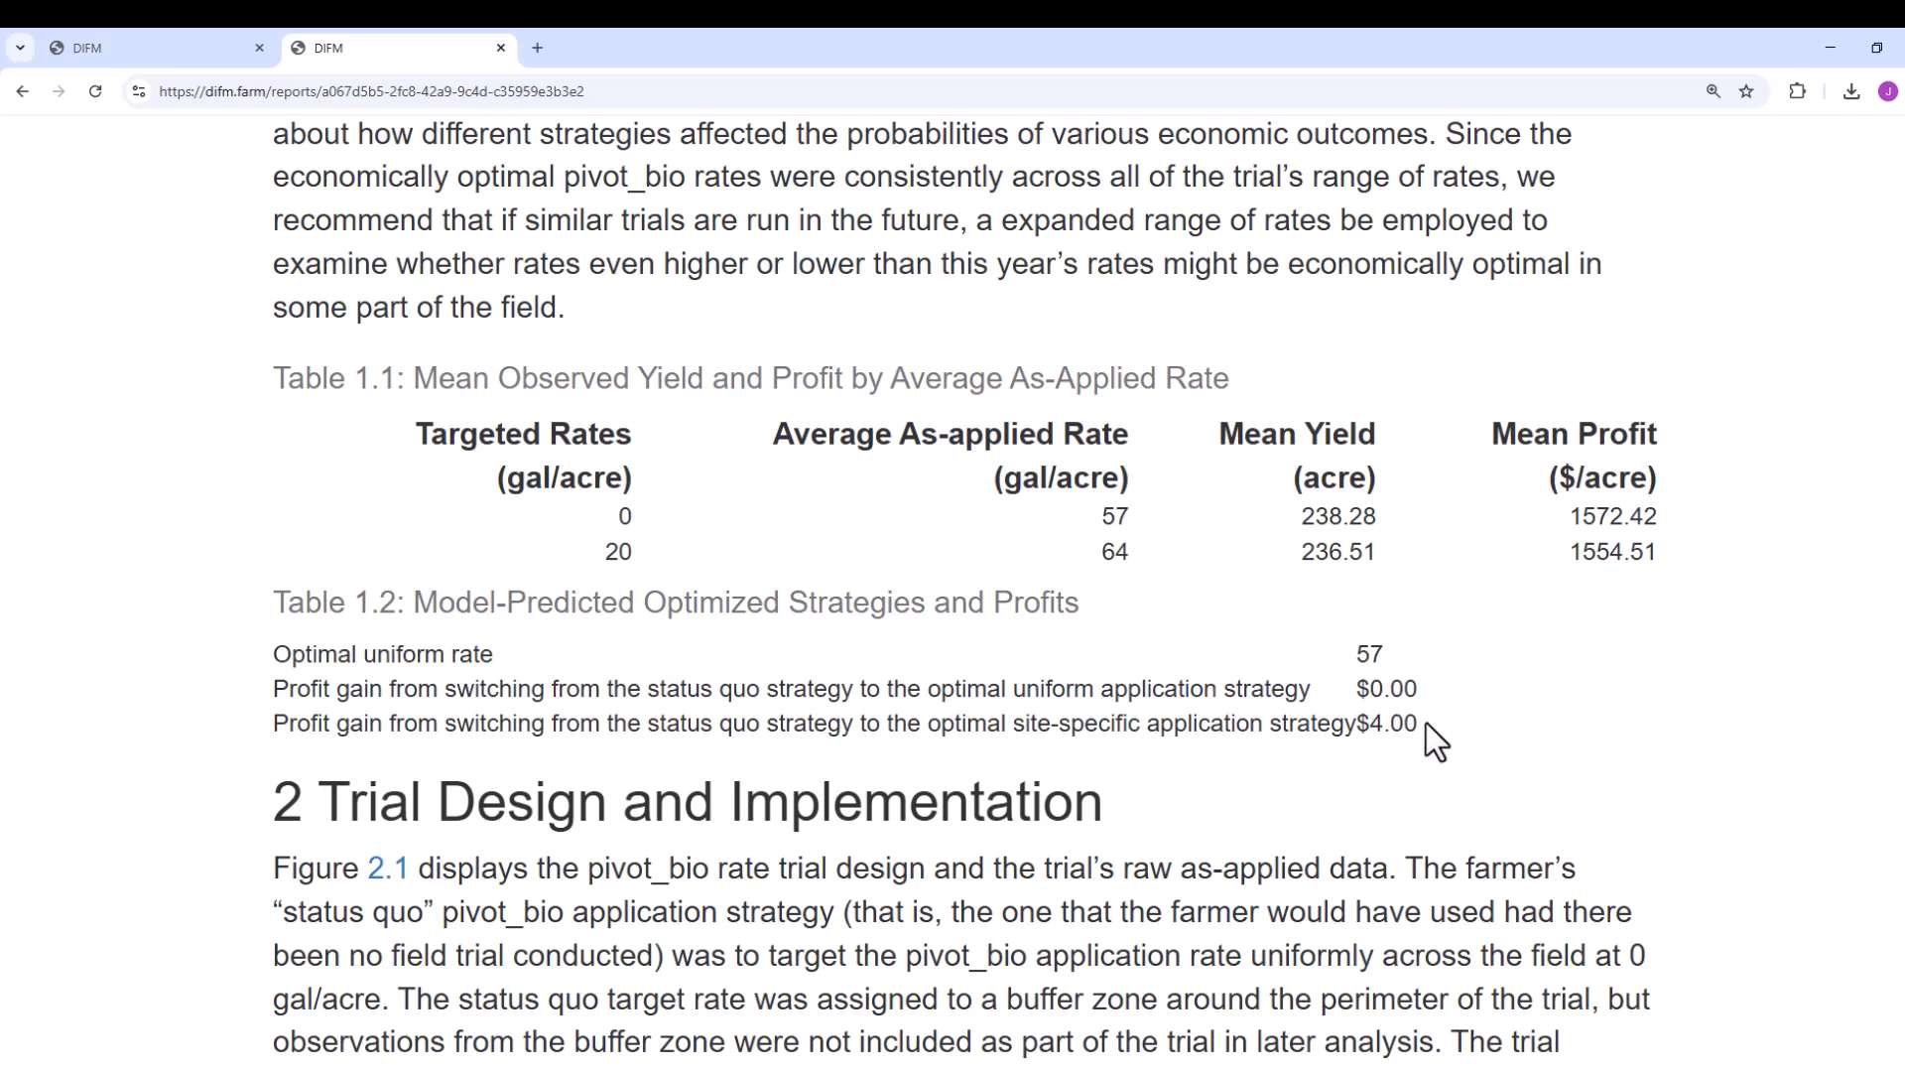
Examine the Trial Design and Implementation section, comparing targeted and as-applied pivot_bio rate maps and the machinery misalignment figures
scroll(1474, 692, down, 3)
scroll(1628, 550, down, 3)
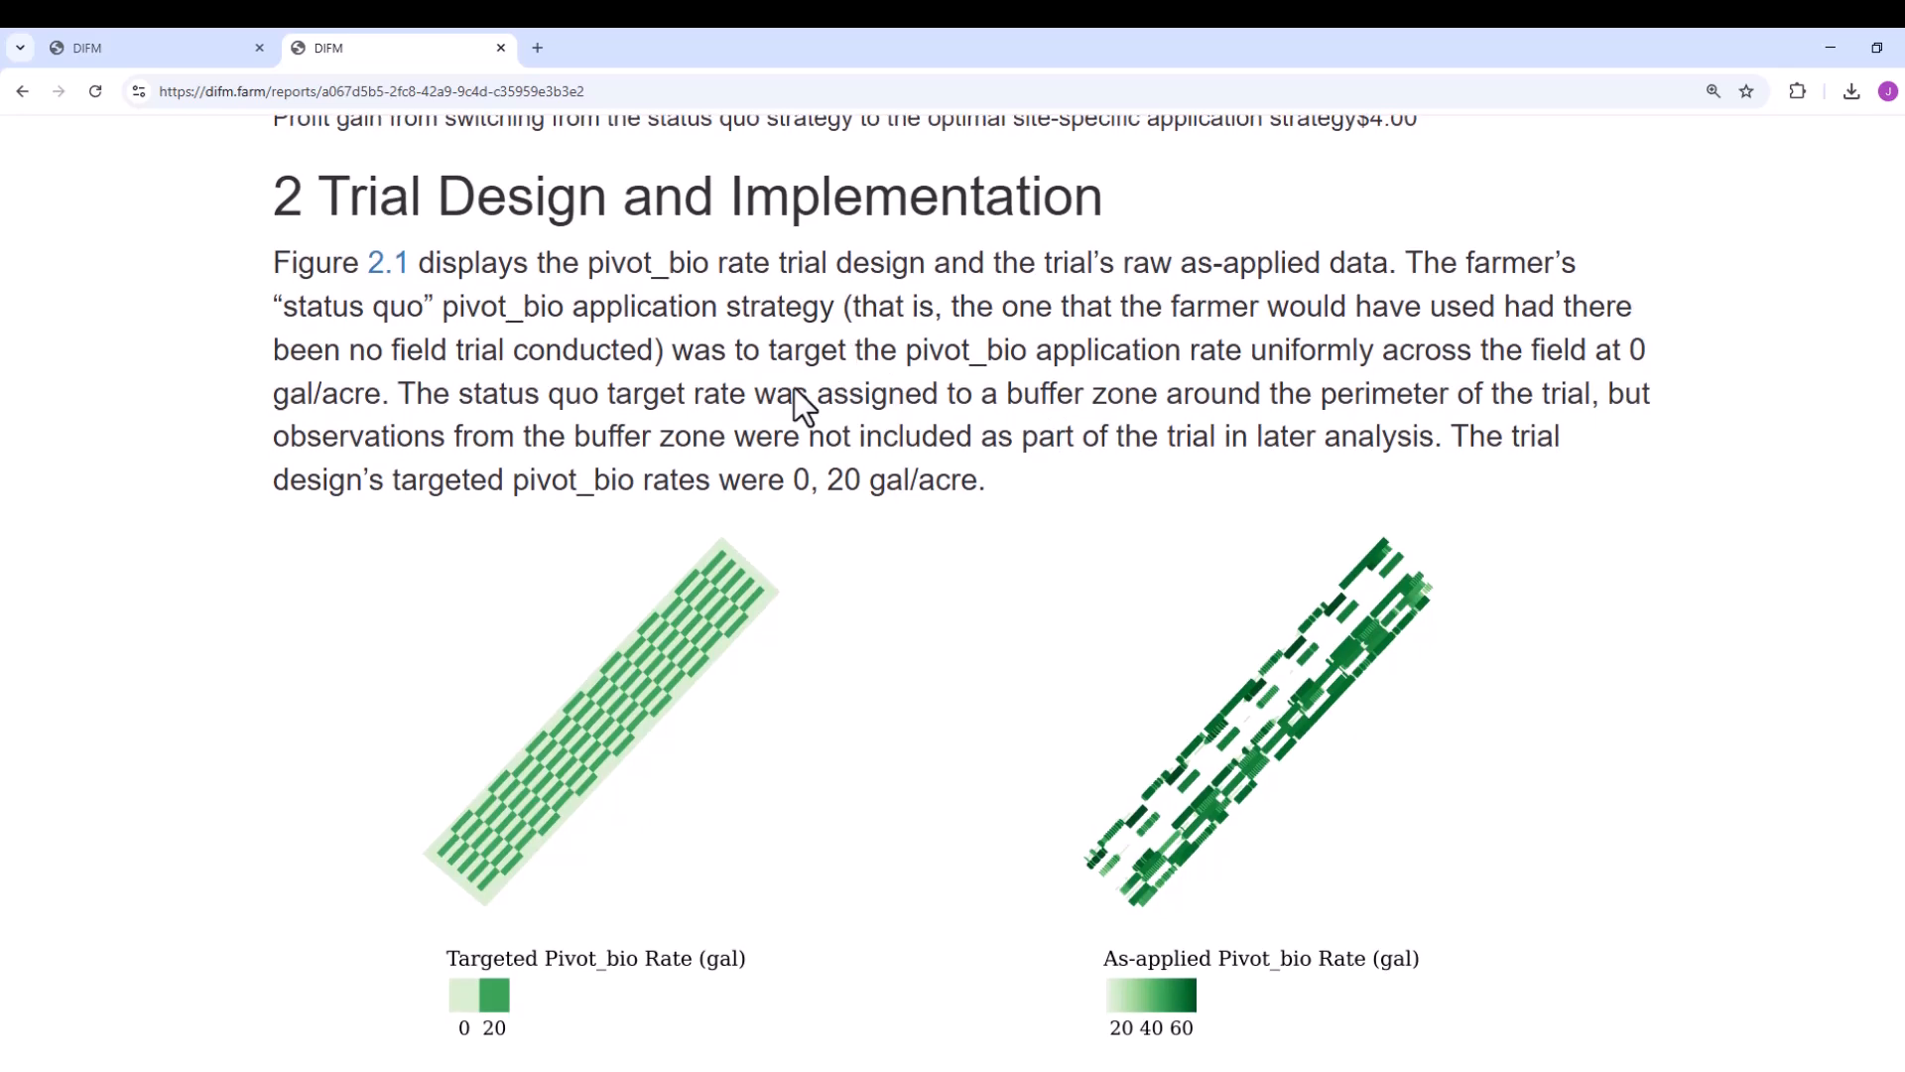
scroll(746, 581, down, 1)
scroll(467, 919, down, 1)
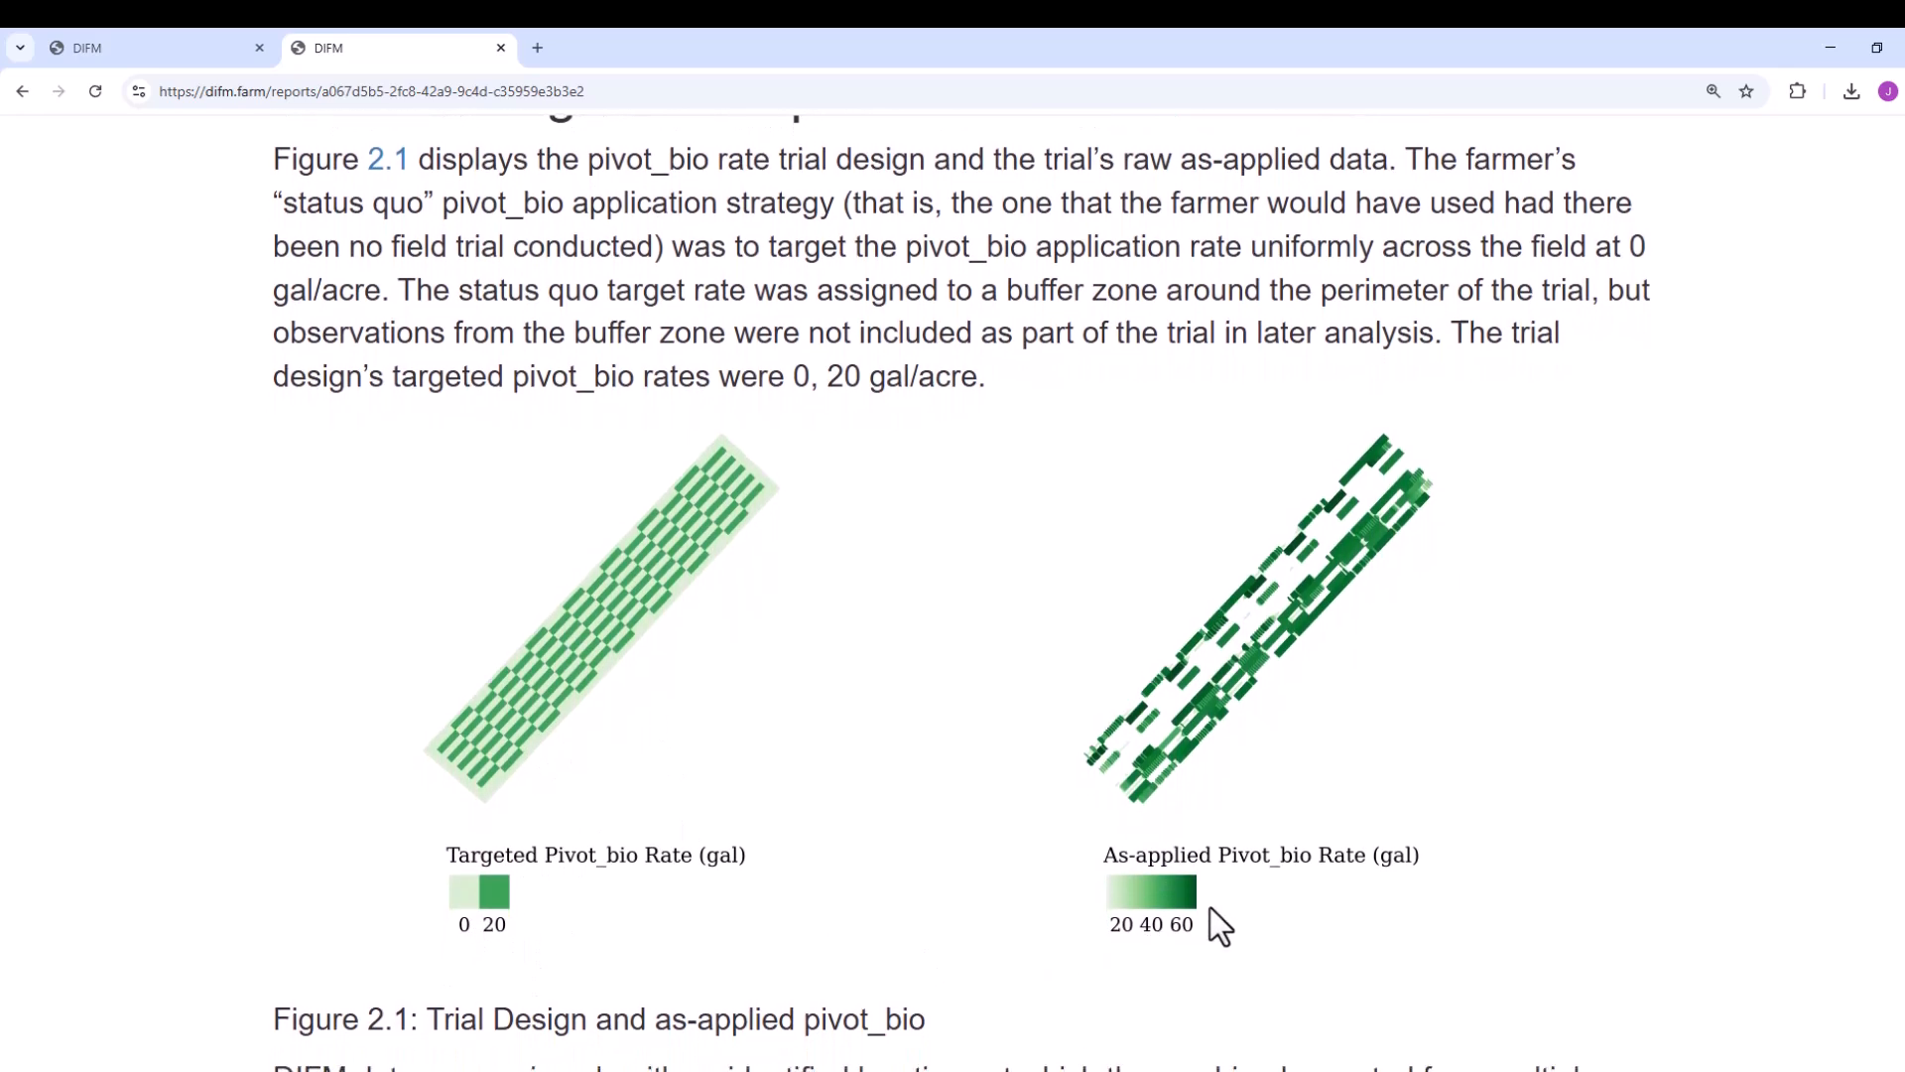
scroll(1249, 726, down, 4)
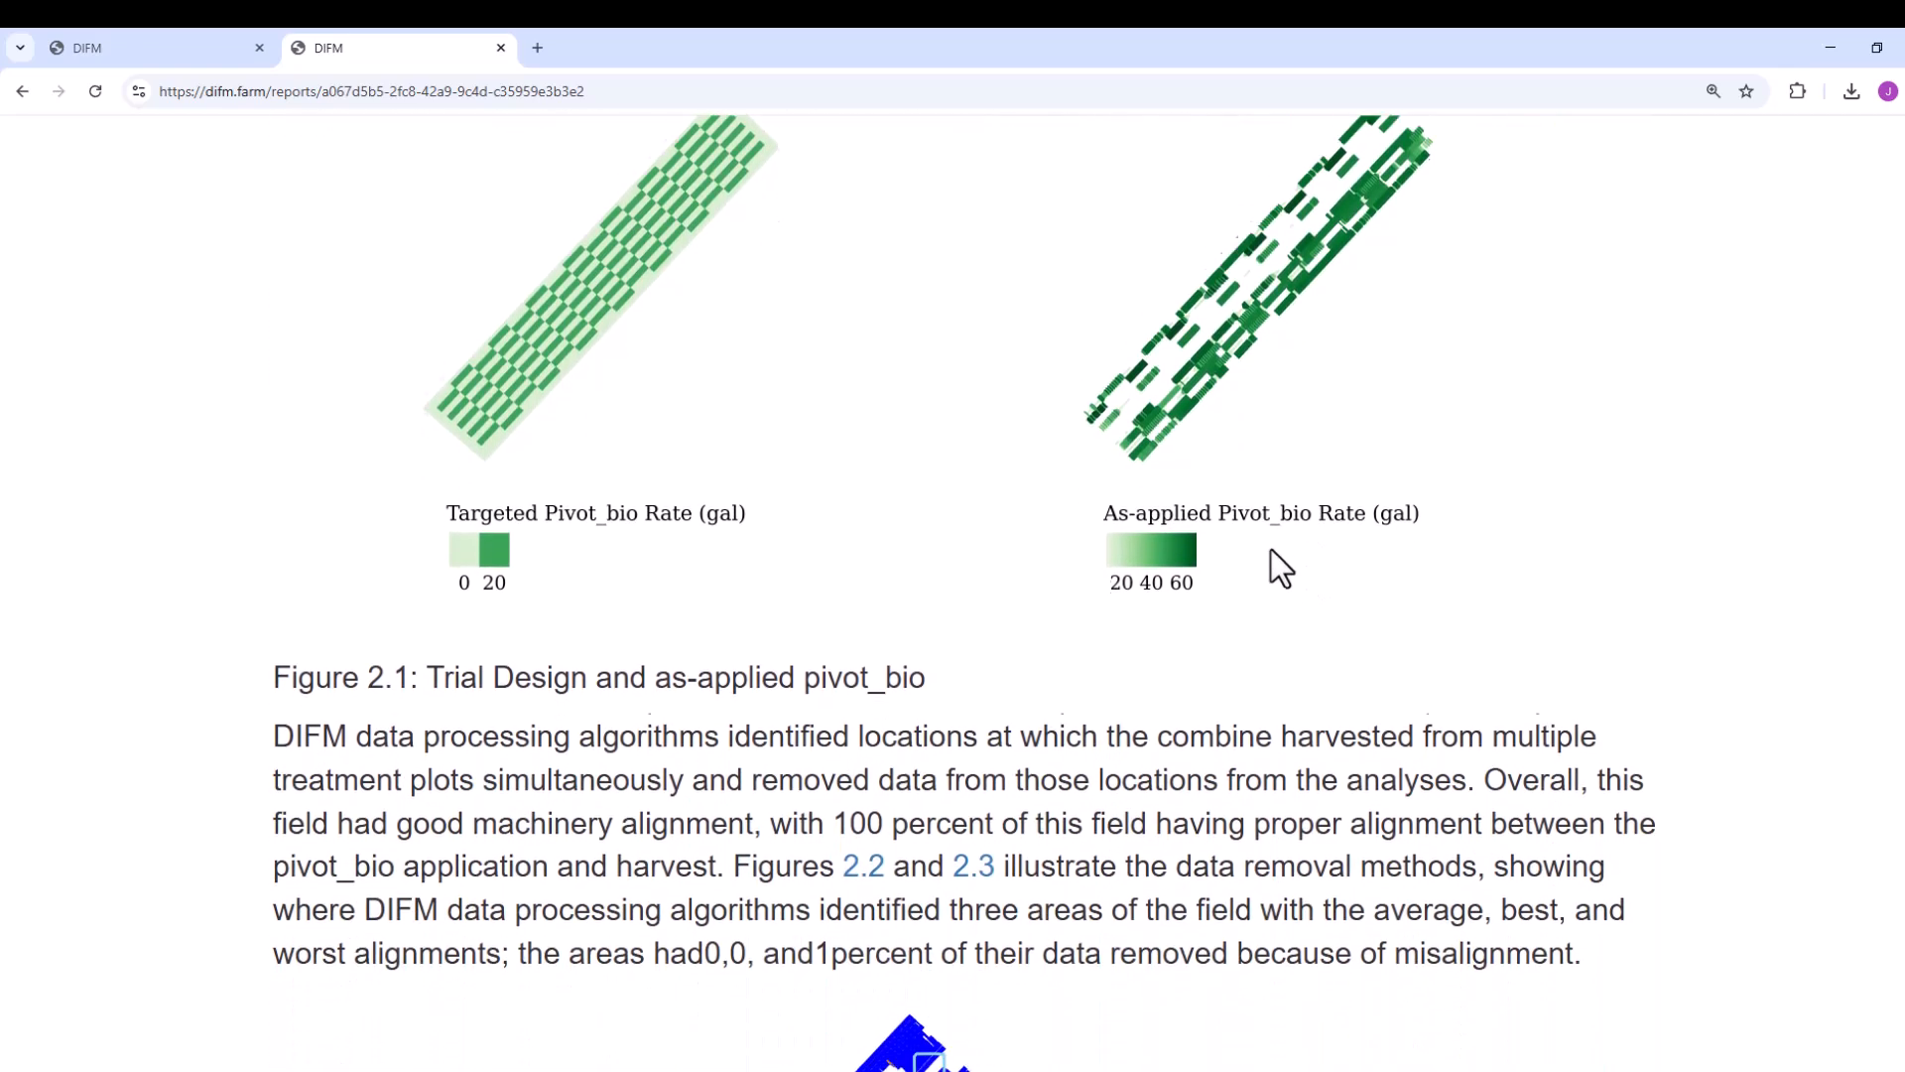
scroll(1259, 492, down, 3)
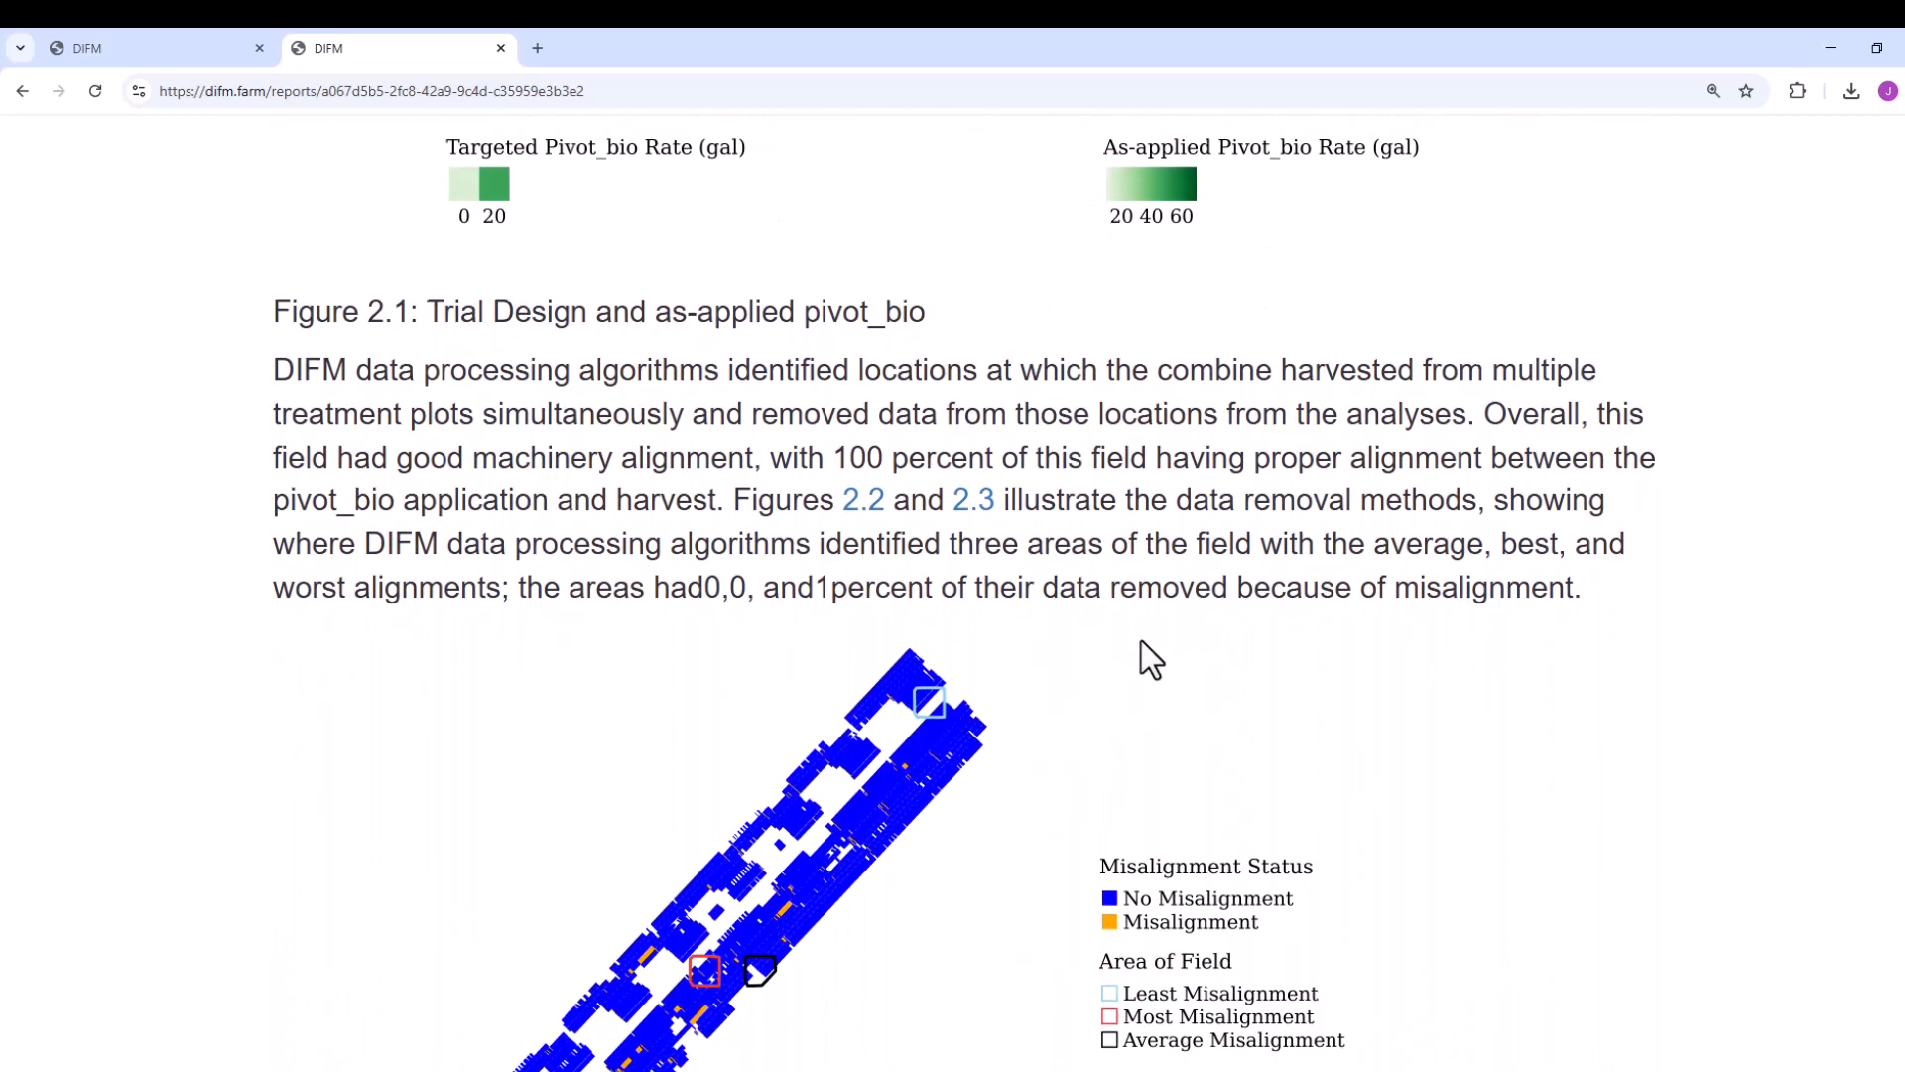
scroll(1201, 576, down, 6)
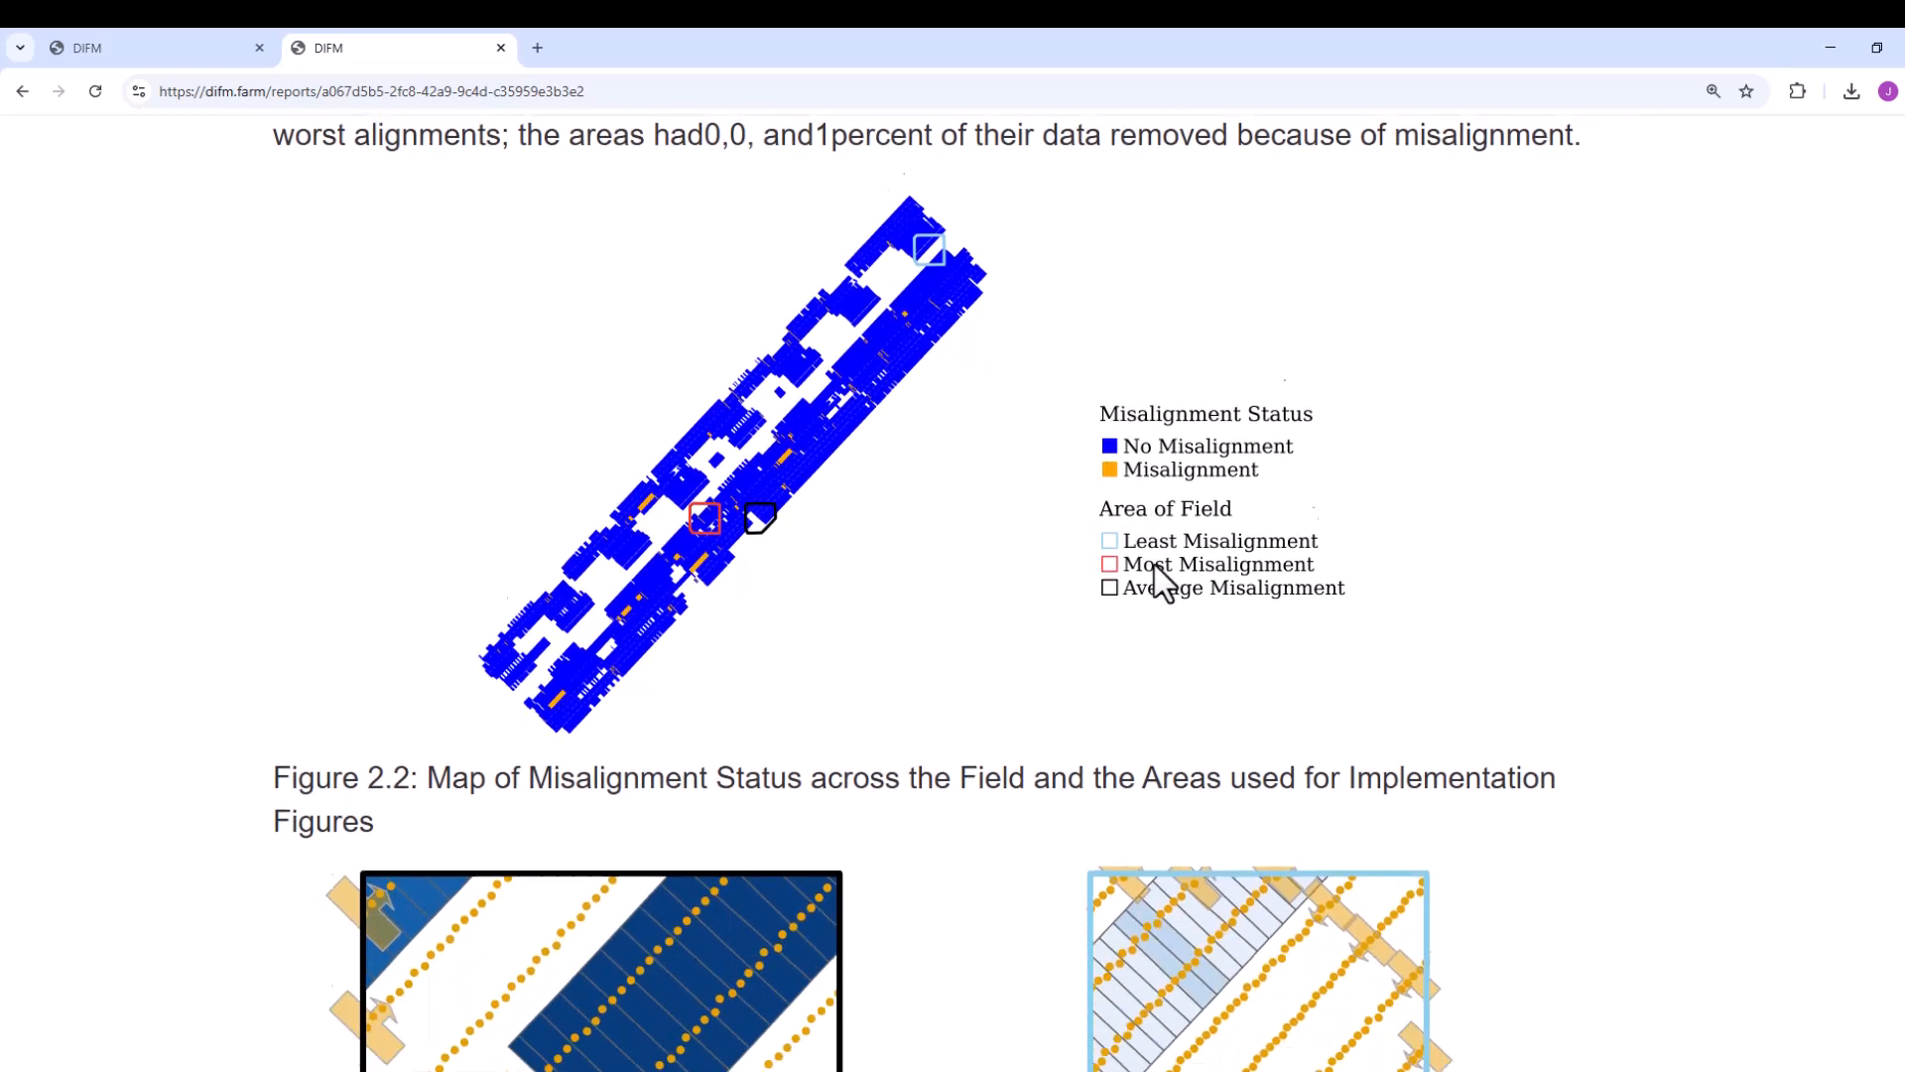
scroll(1159, 557, down, 8)
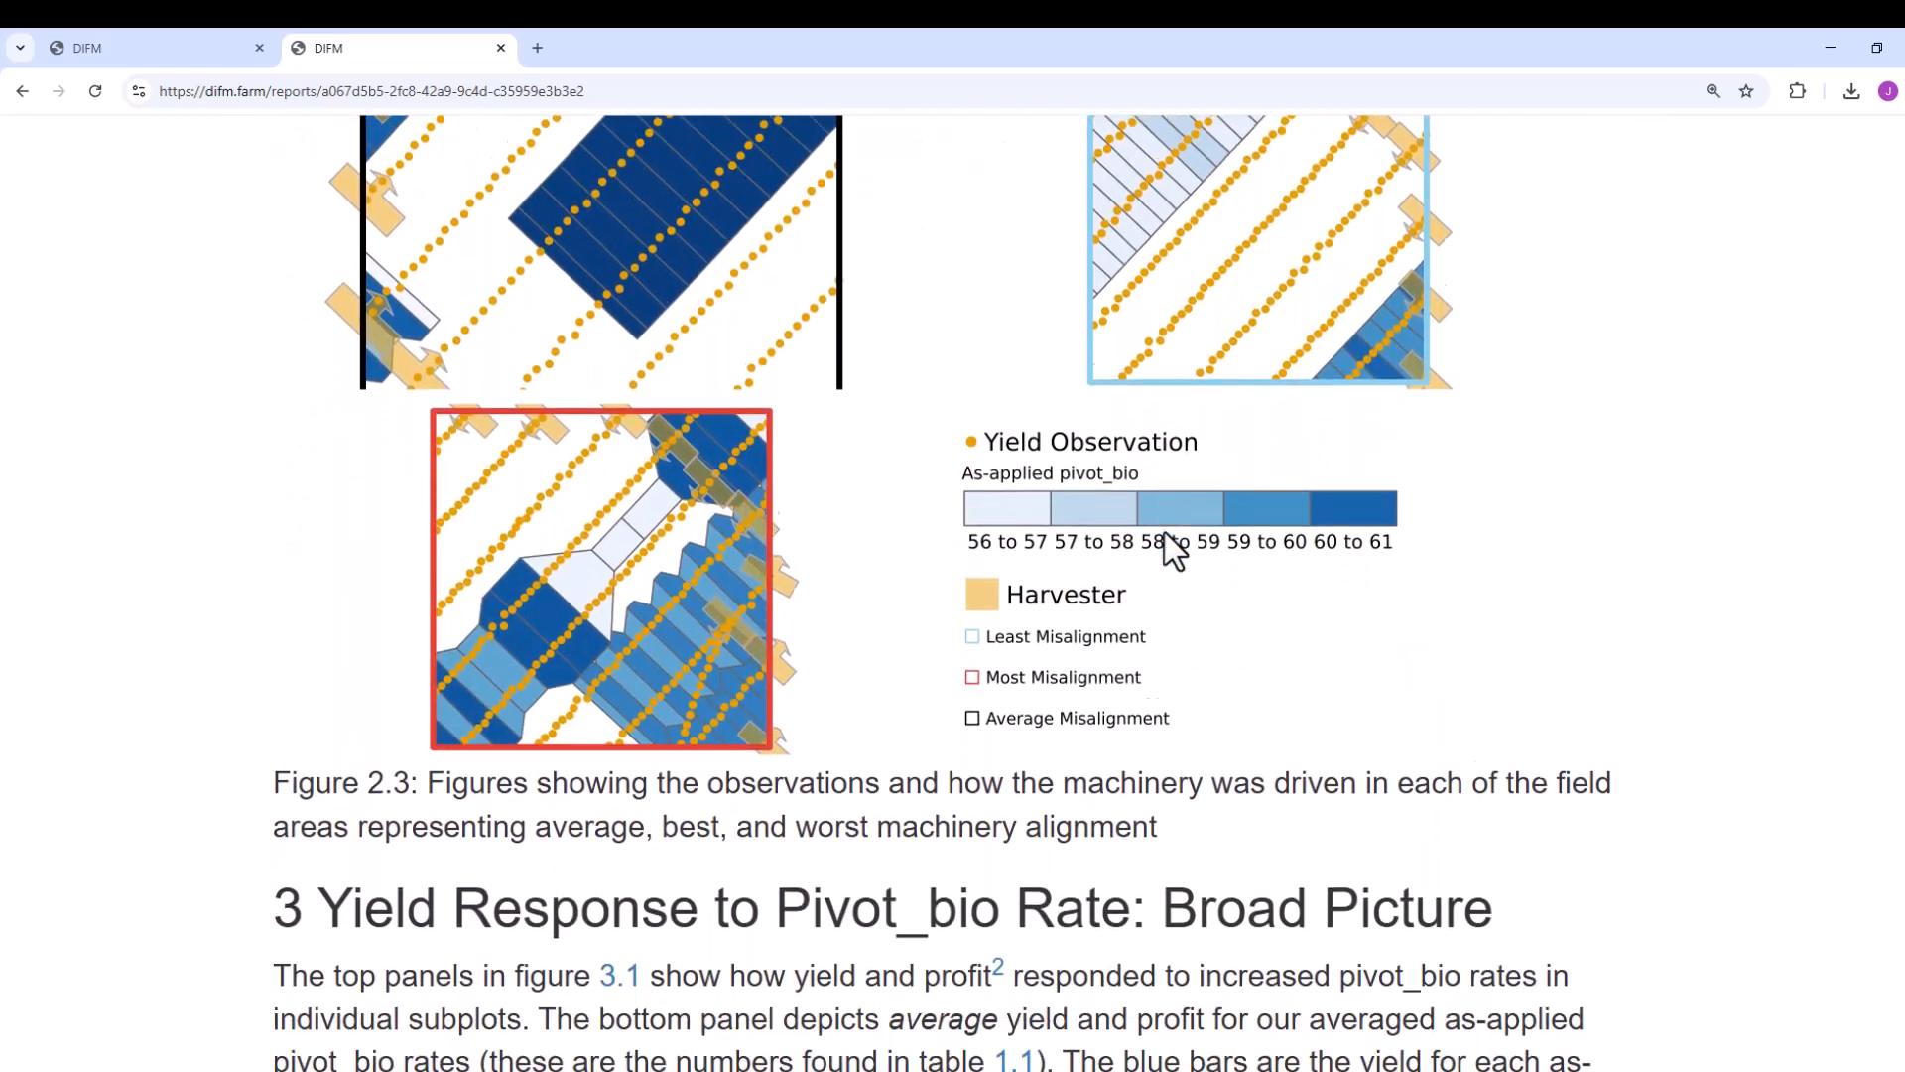
Examine the yield and profit scatterplots and mean response bars for the pivot_bio rate in Figure 3.1
scroll(1502, 379, down, 1)
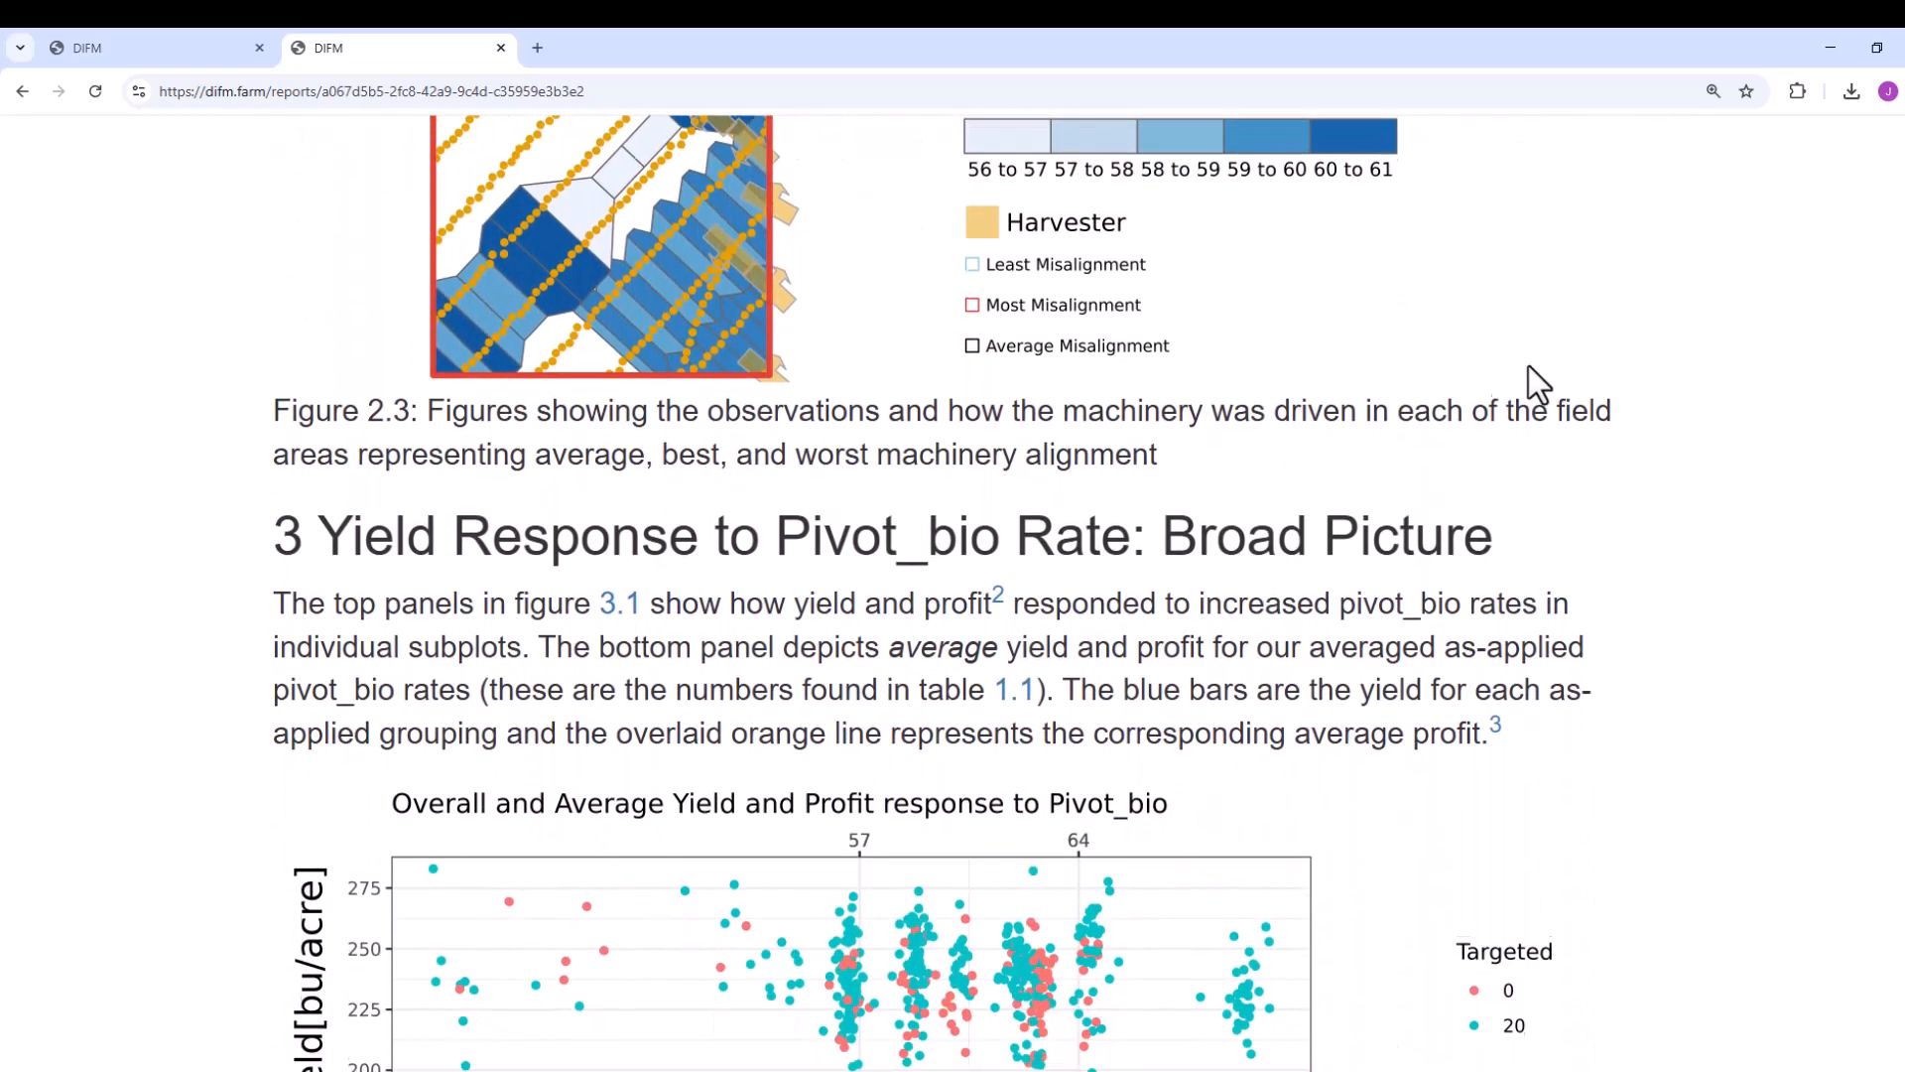
scroll(1528, 367, down, 1)
scroll(629, 467, down, 3)
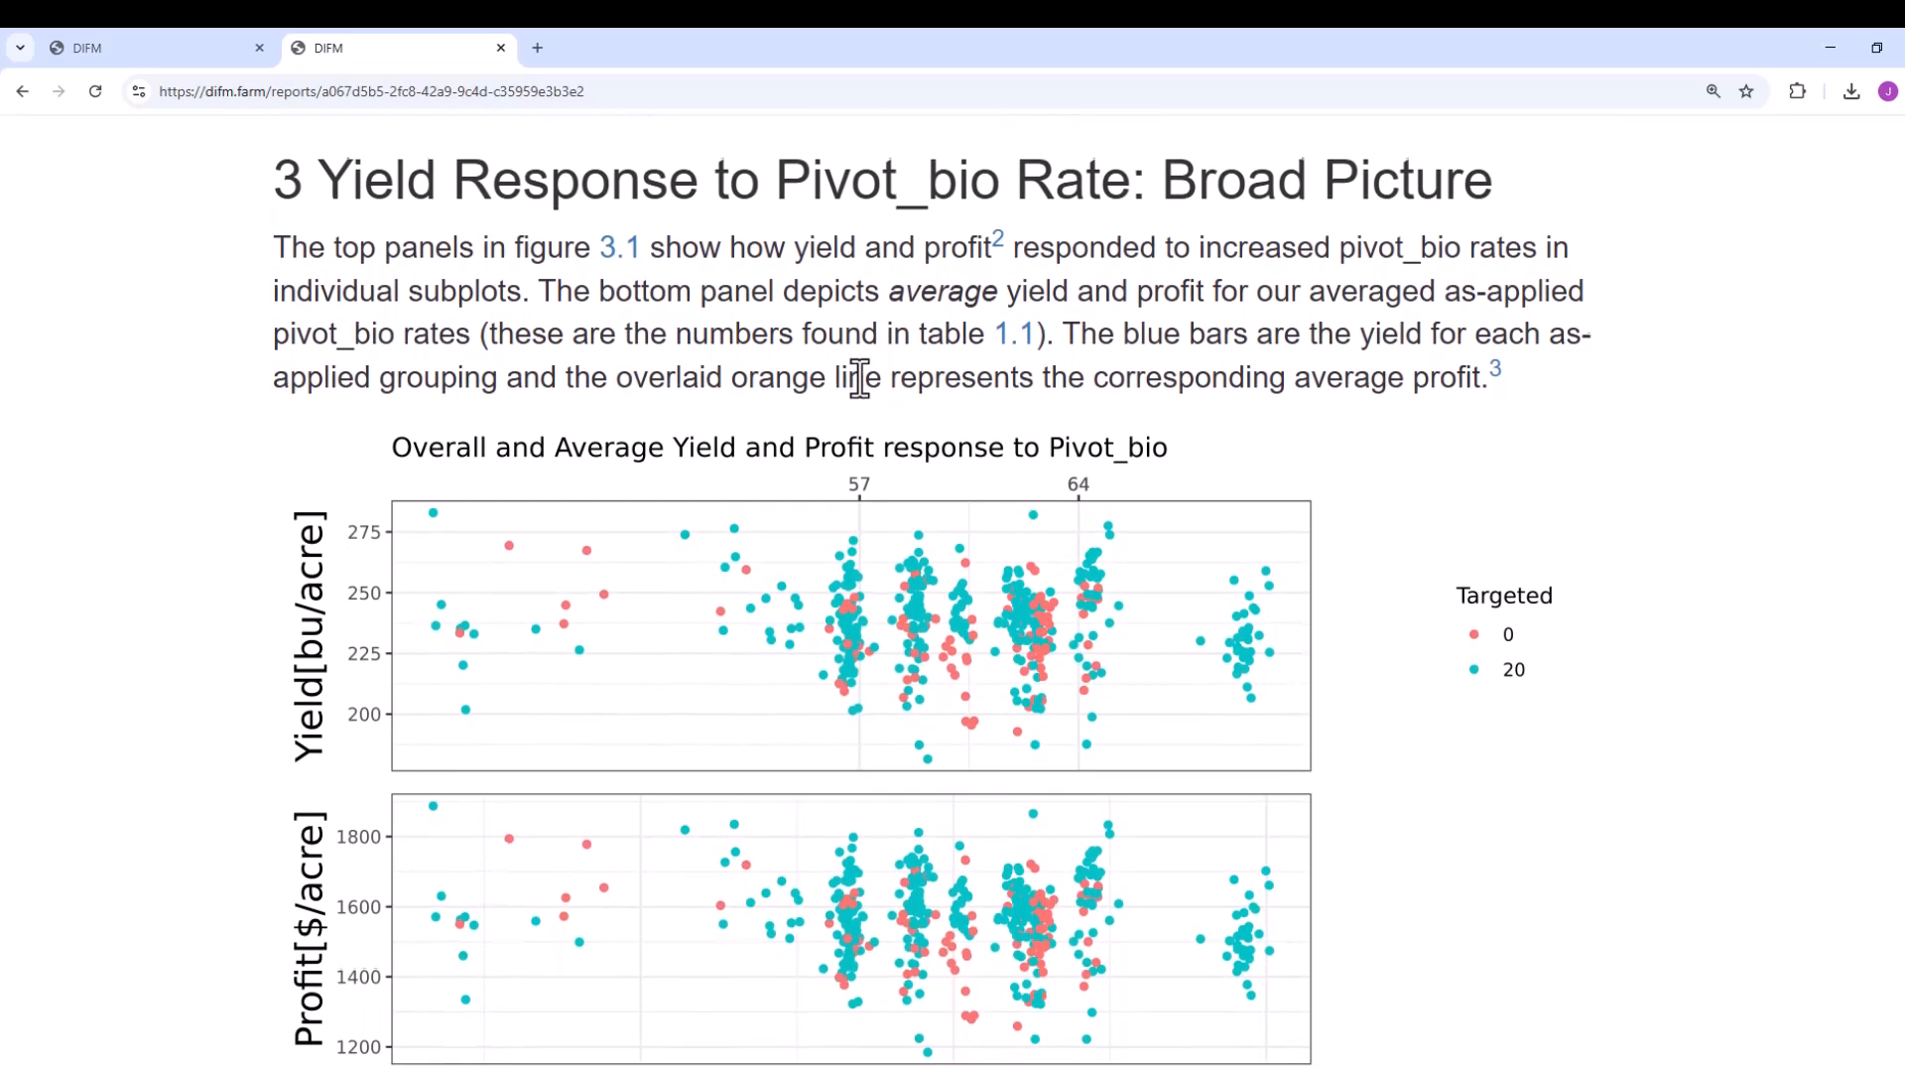
scroll(343, 590, down, 1)
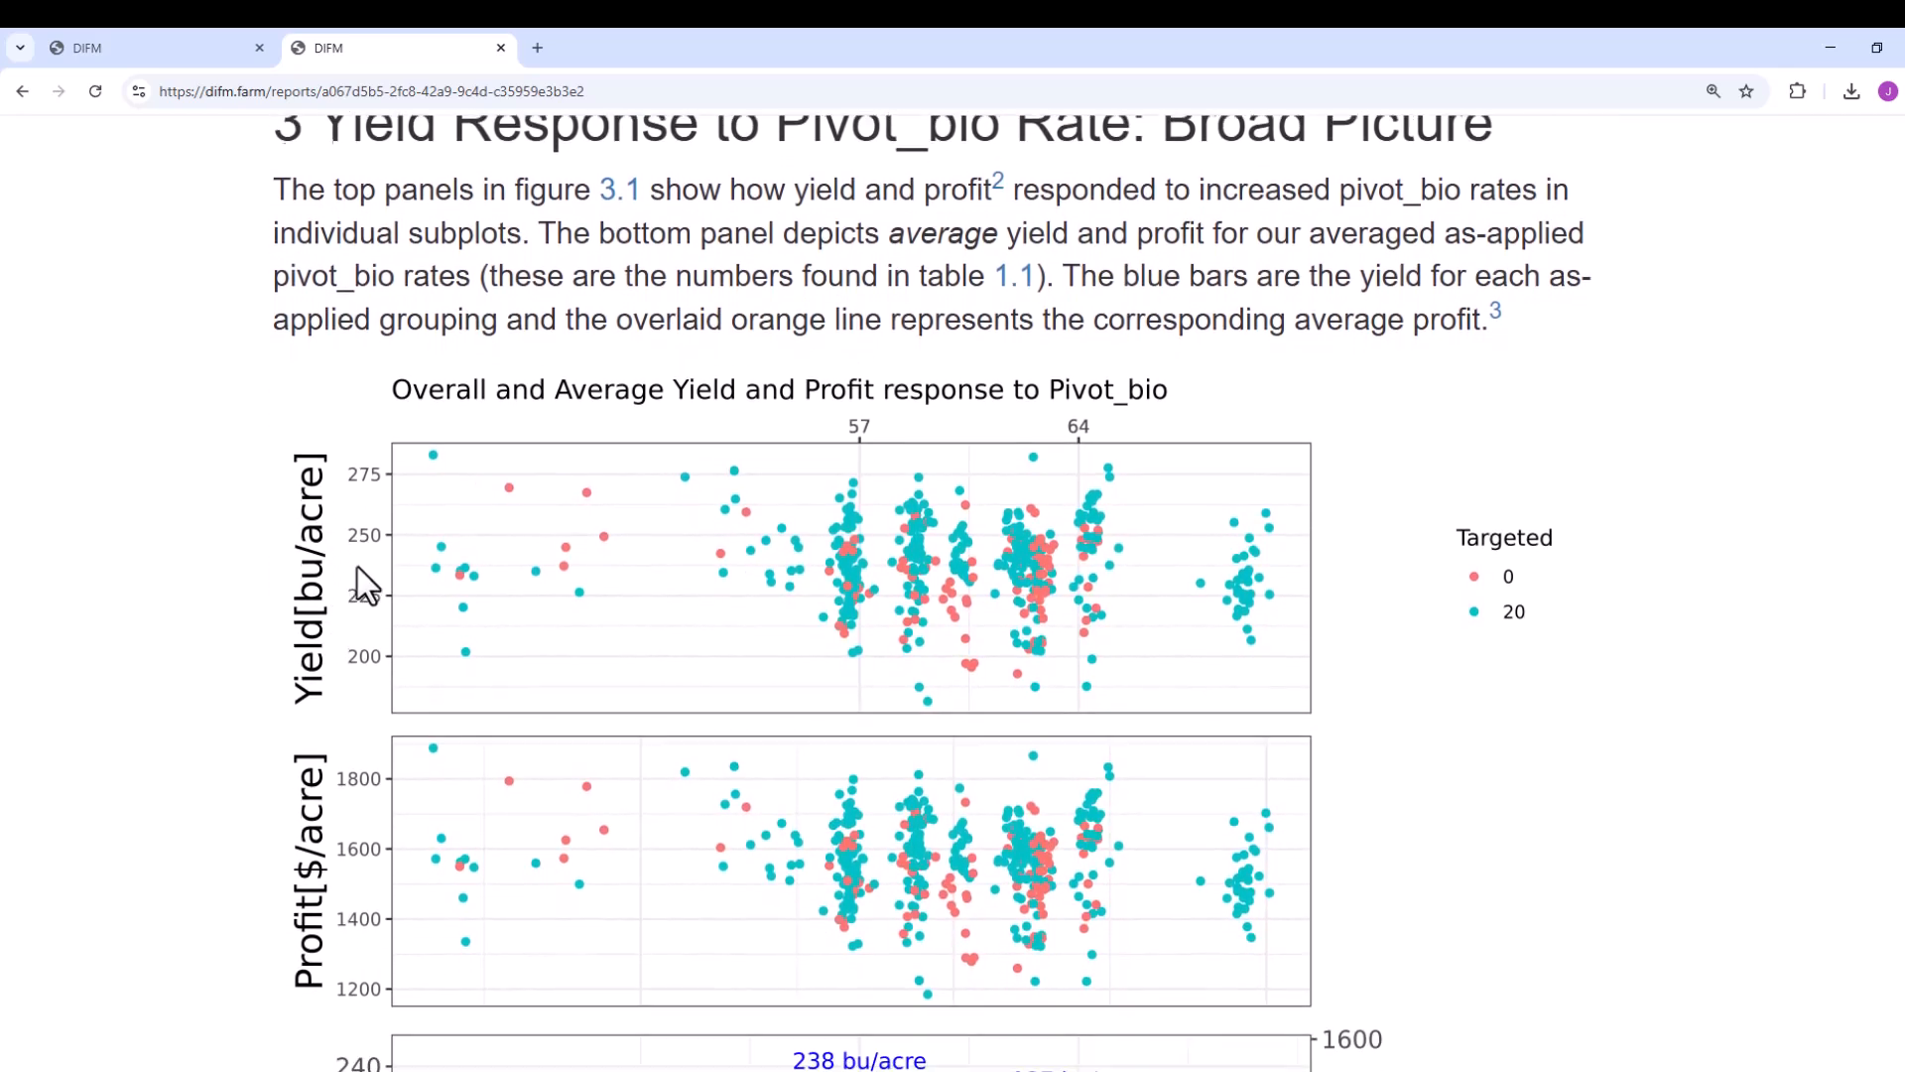
scroll(379, 541, down, 5)
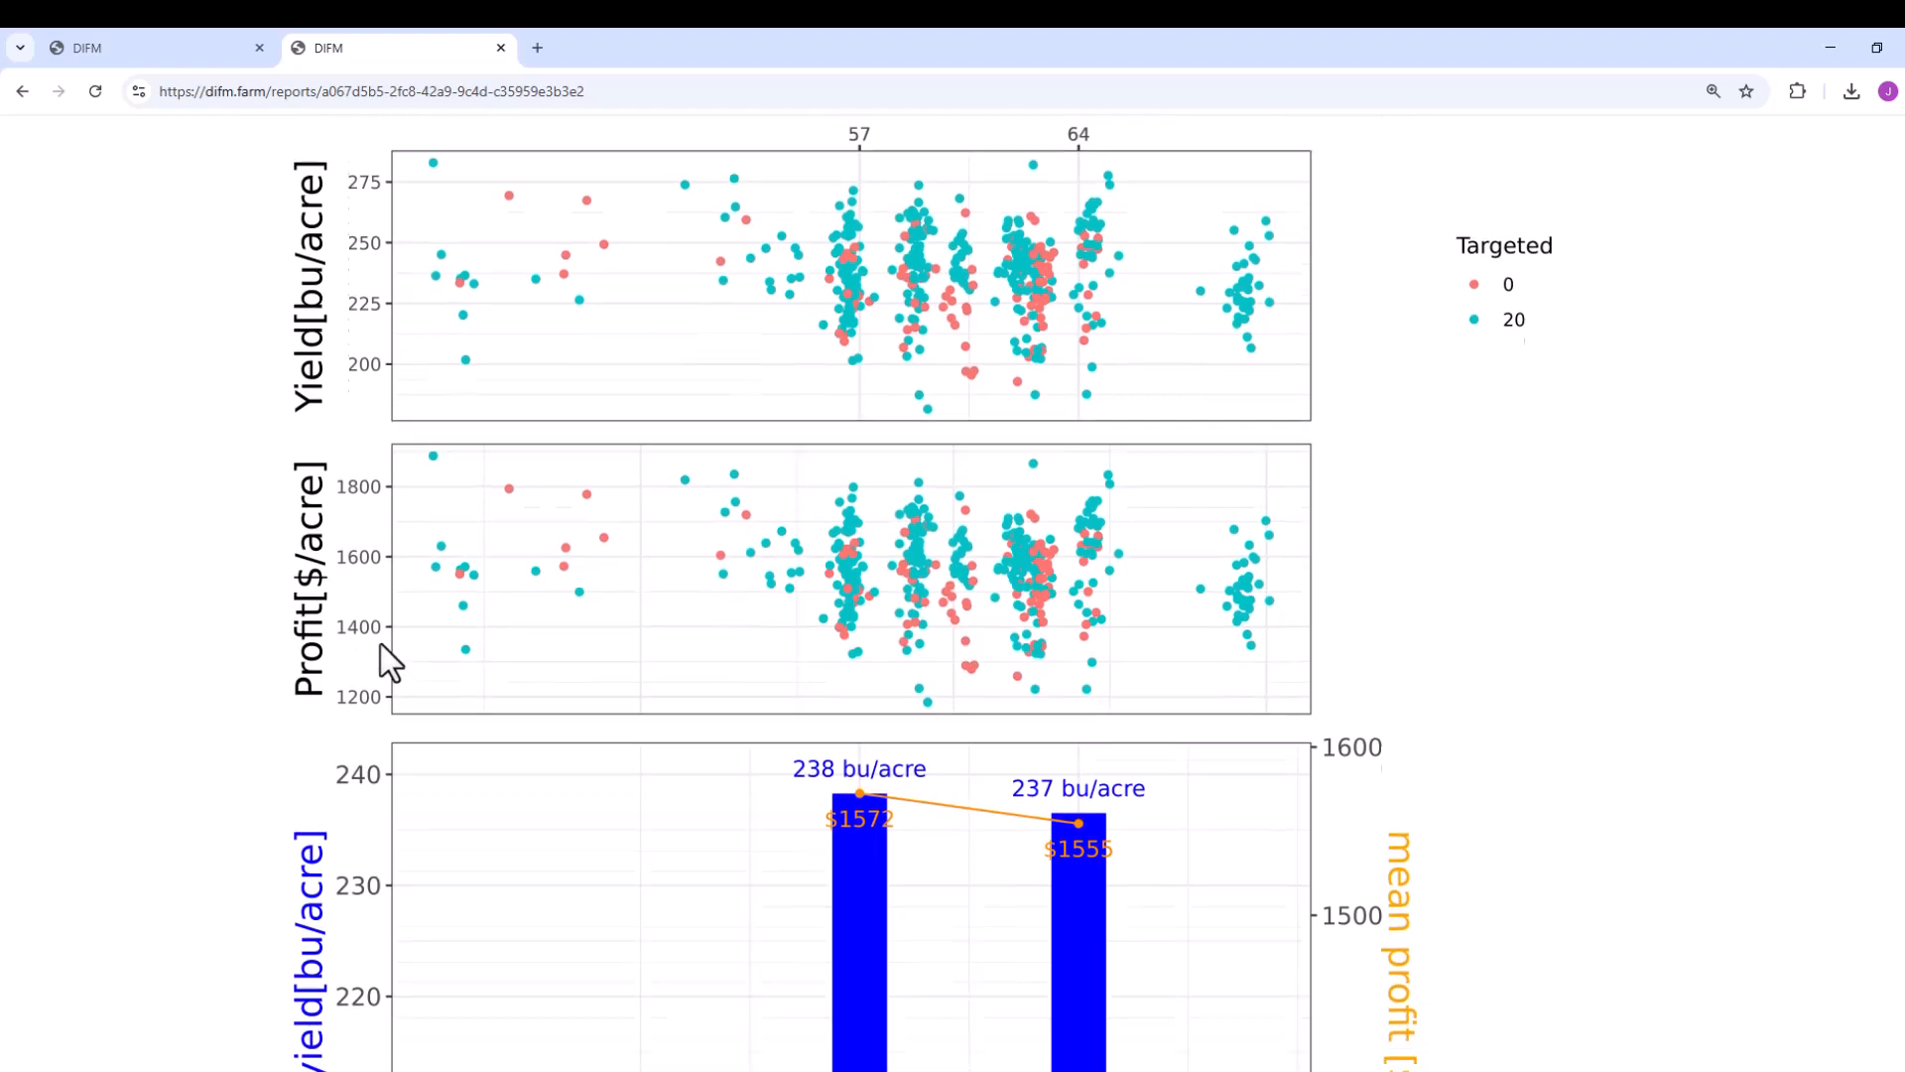
scroll(443, 570, down, 2)
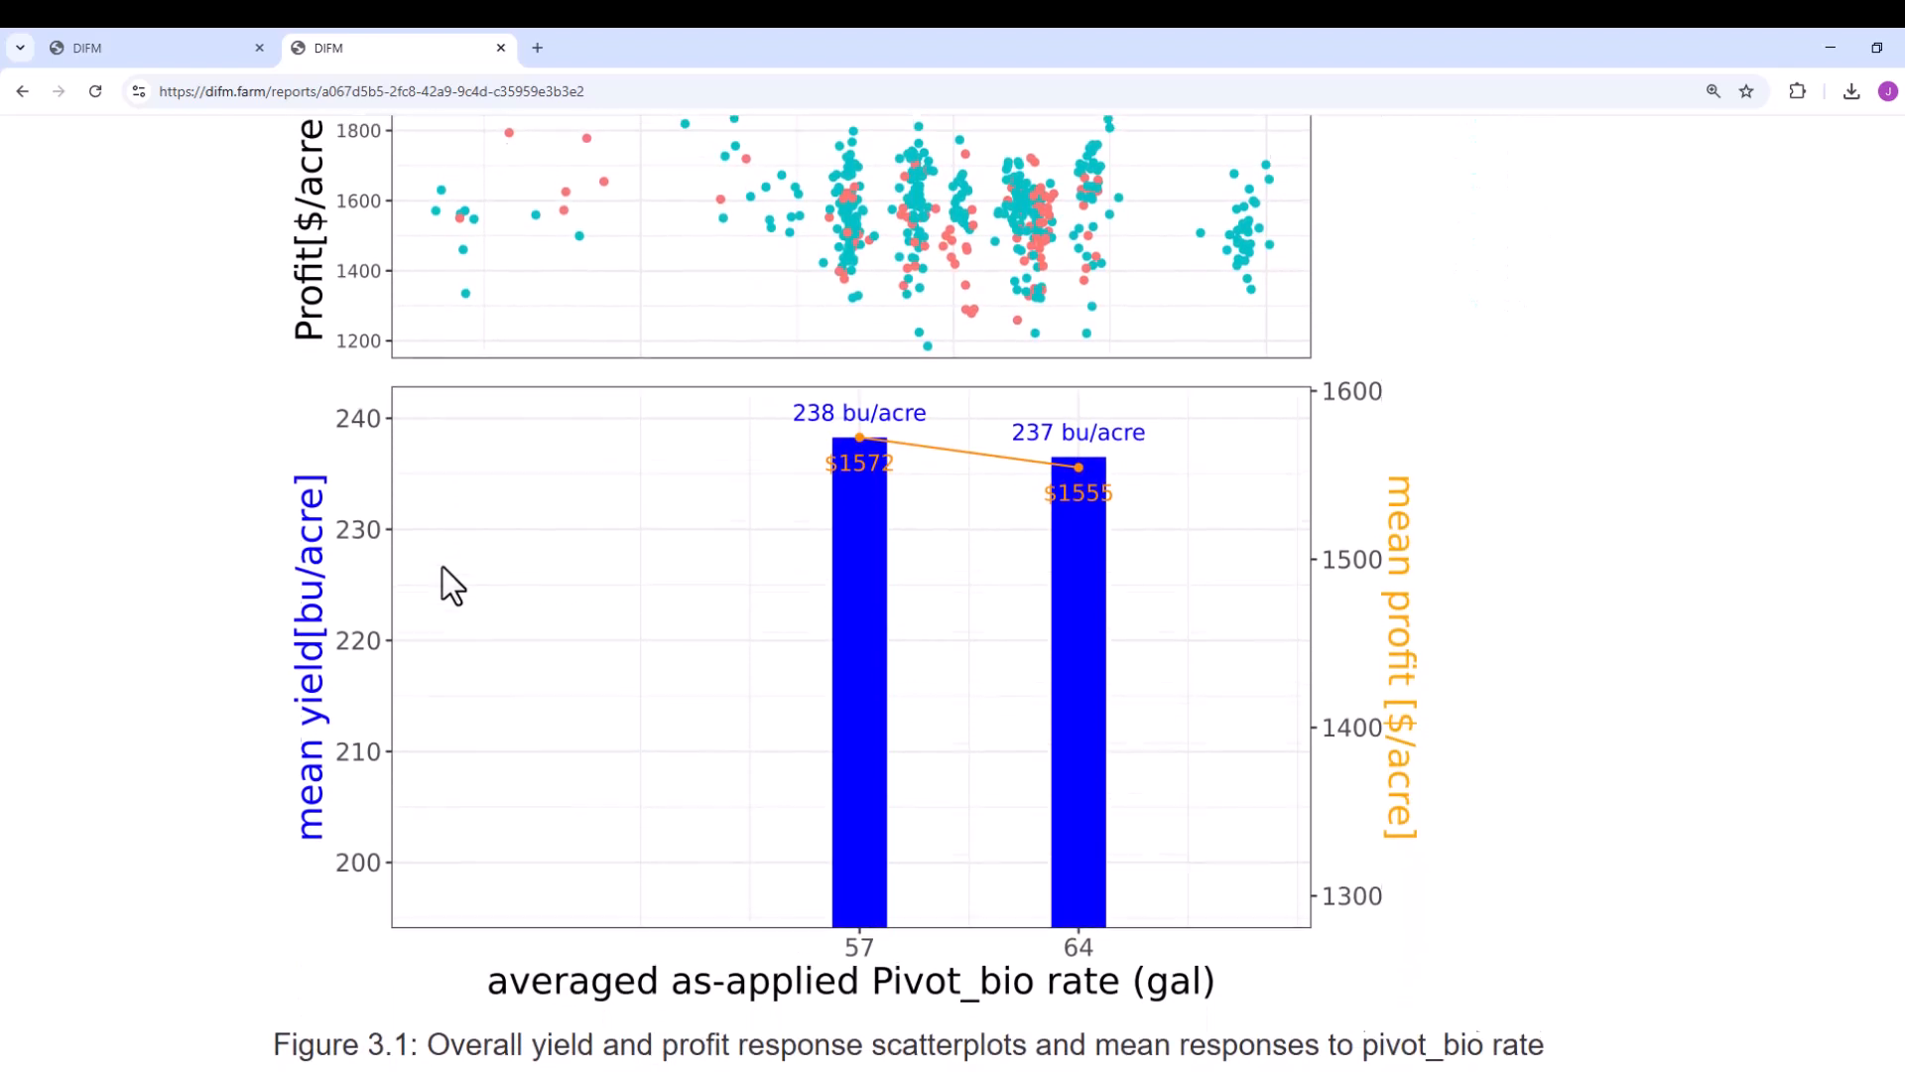
scroll(443, 571, up, 1)
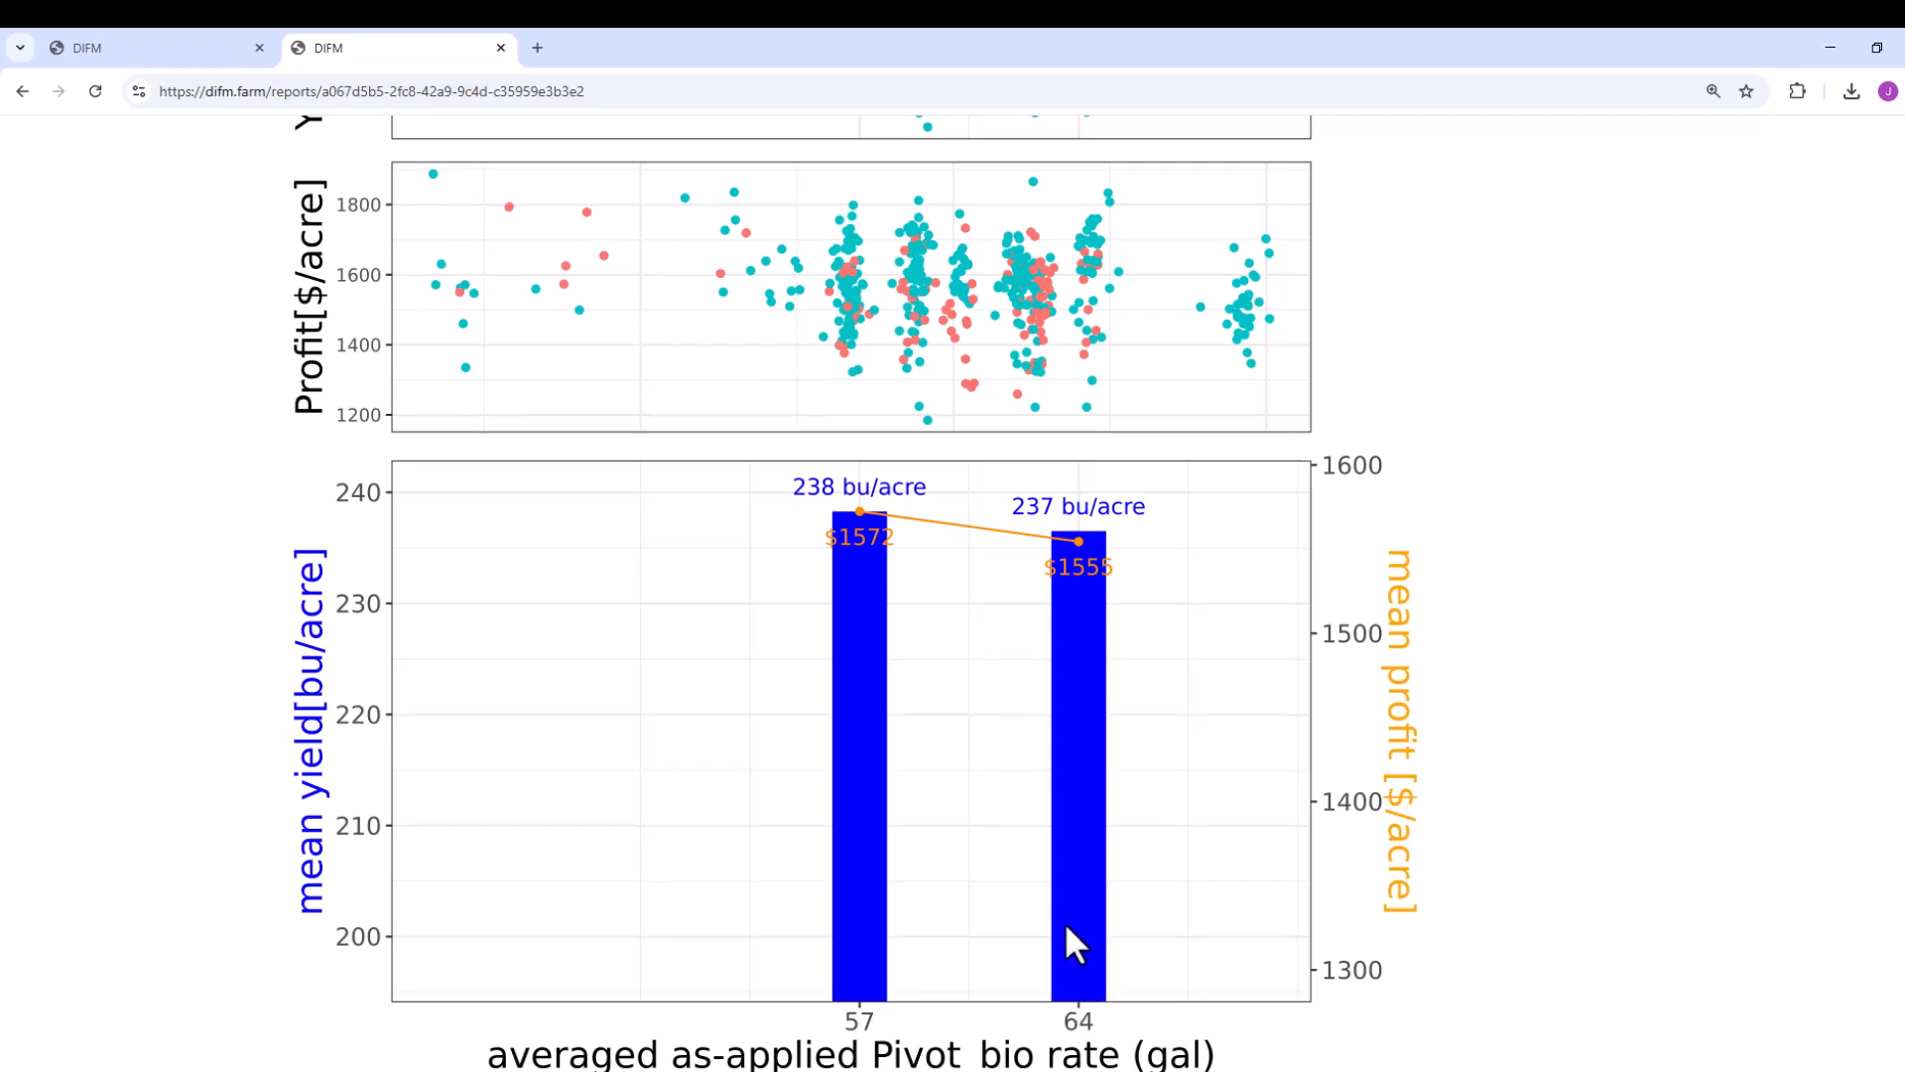
scroll(1062, 922, up, 4)
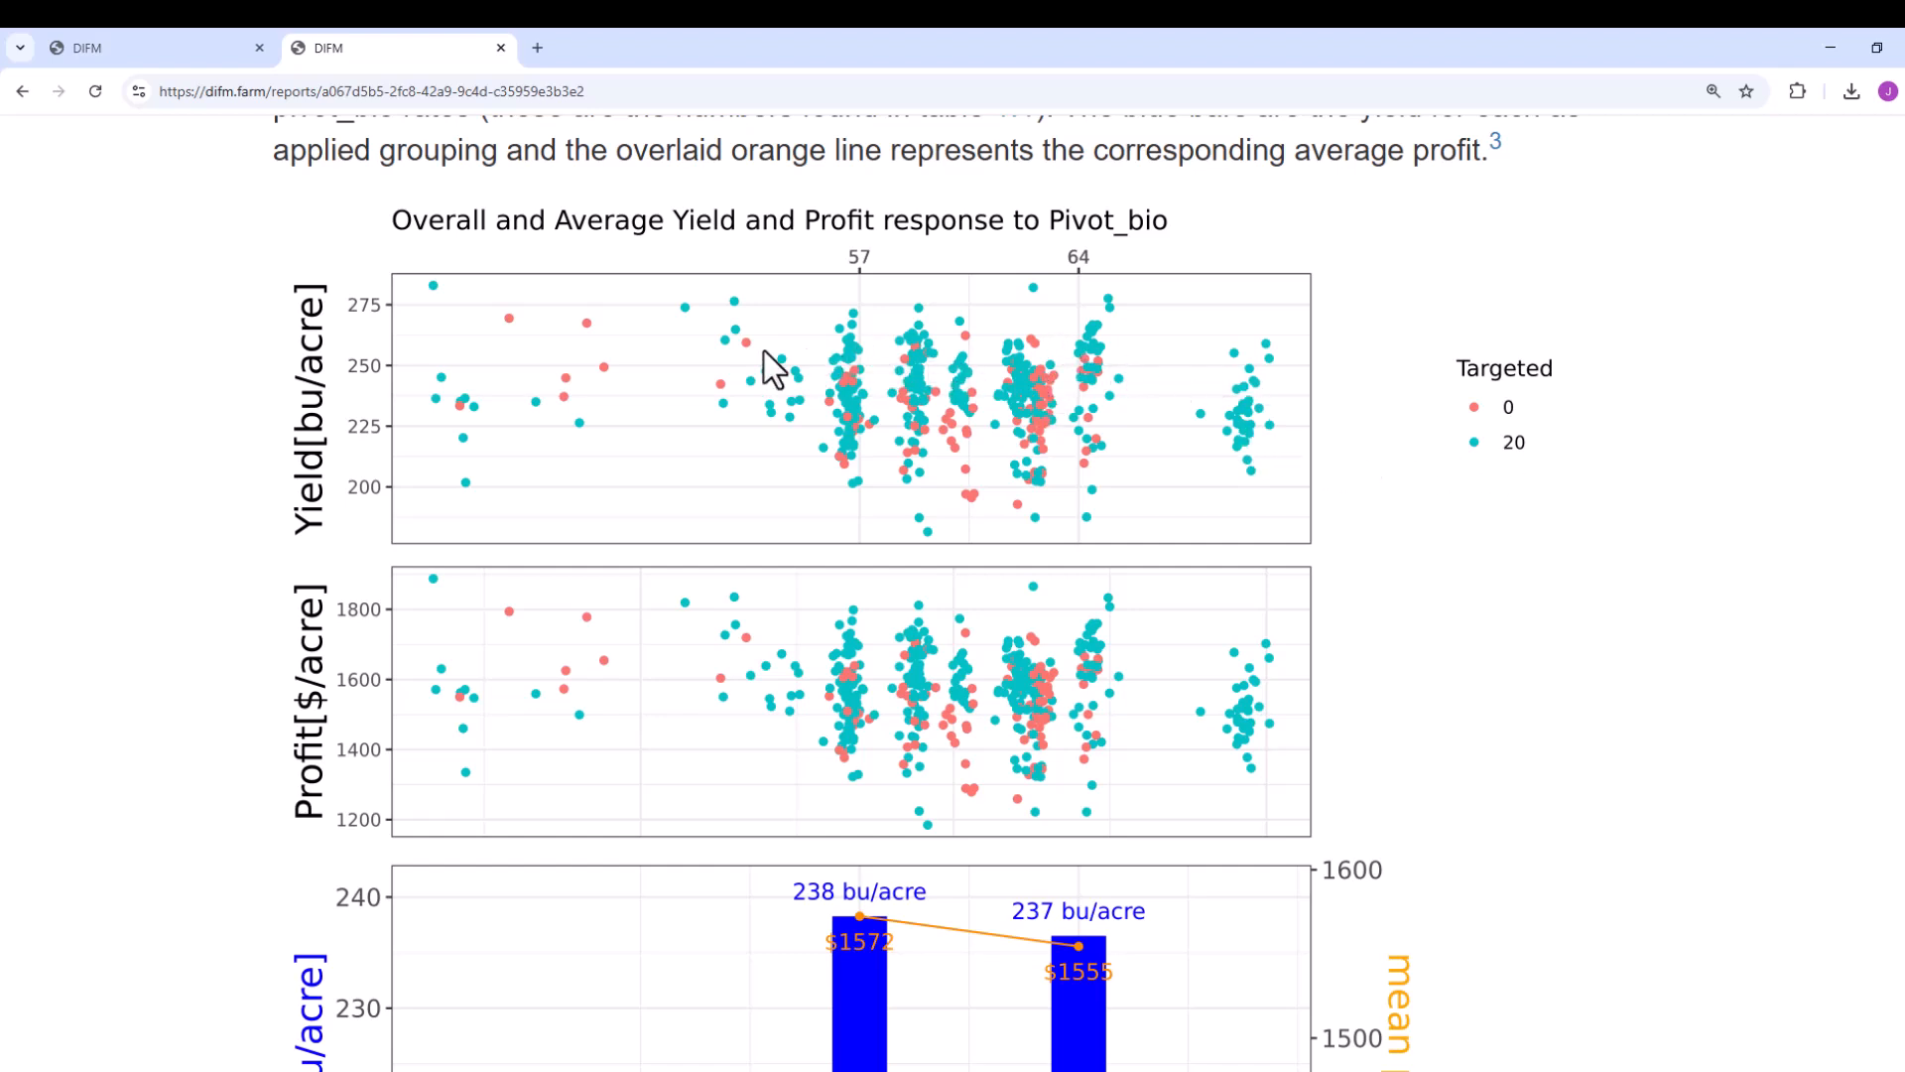
scroll(1270, 660, down, 4)
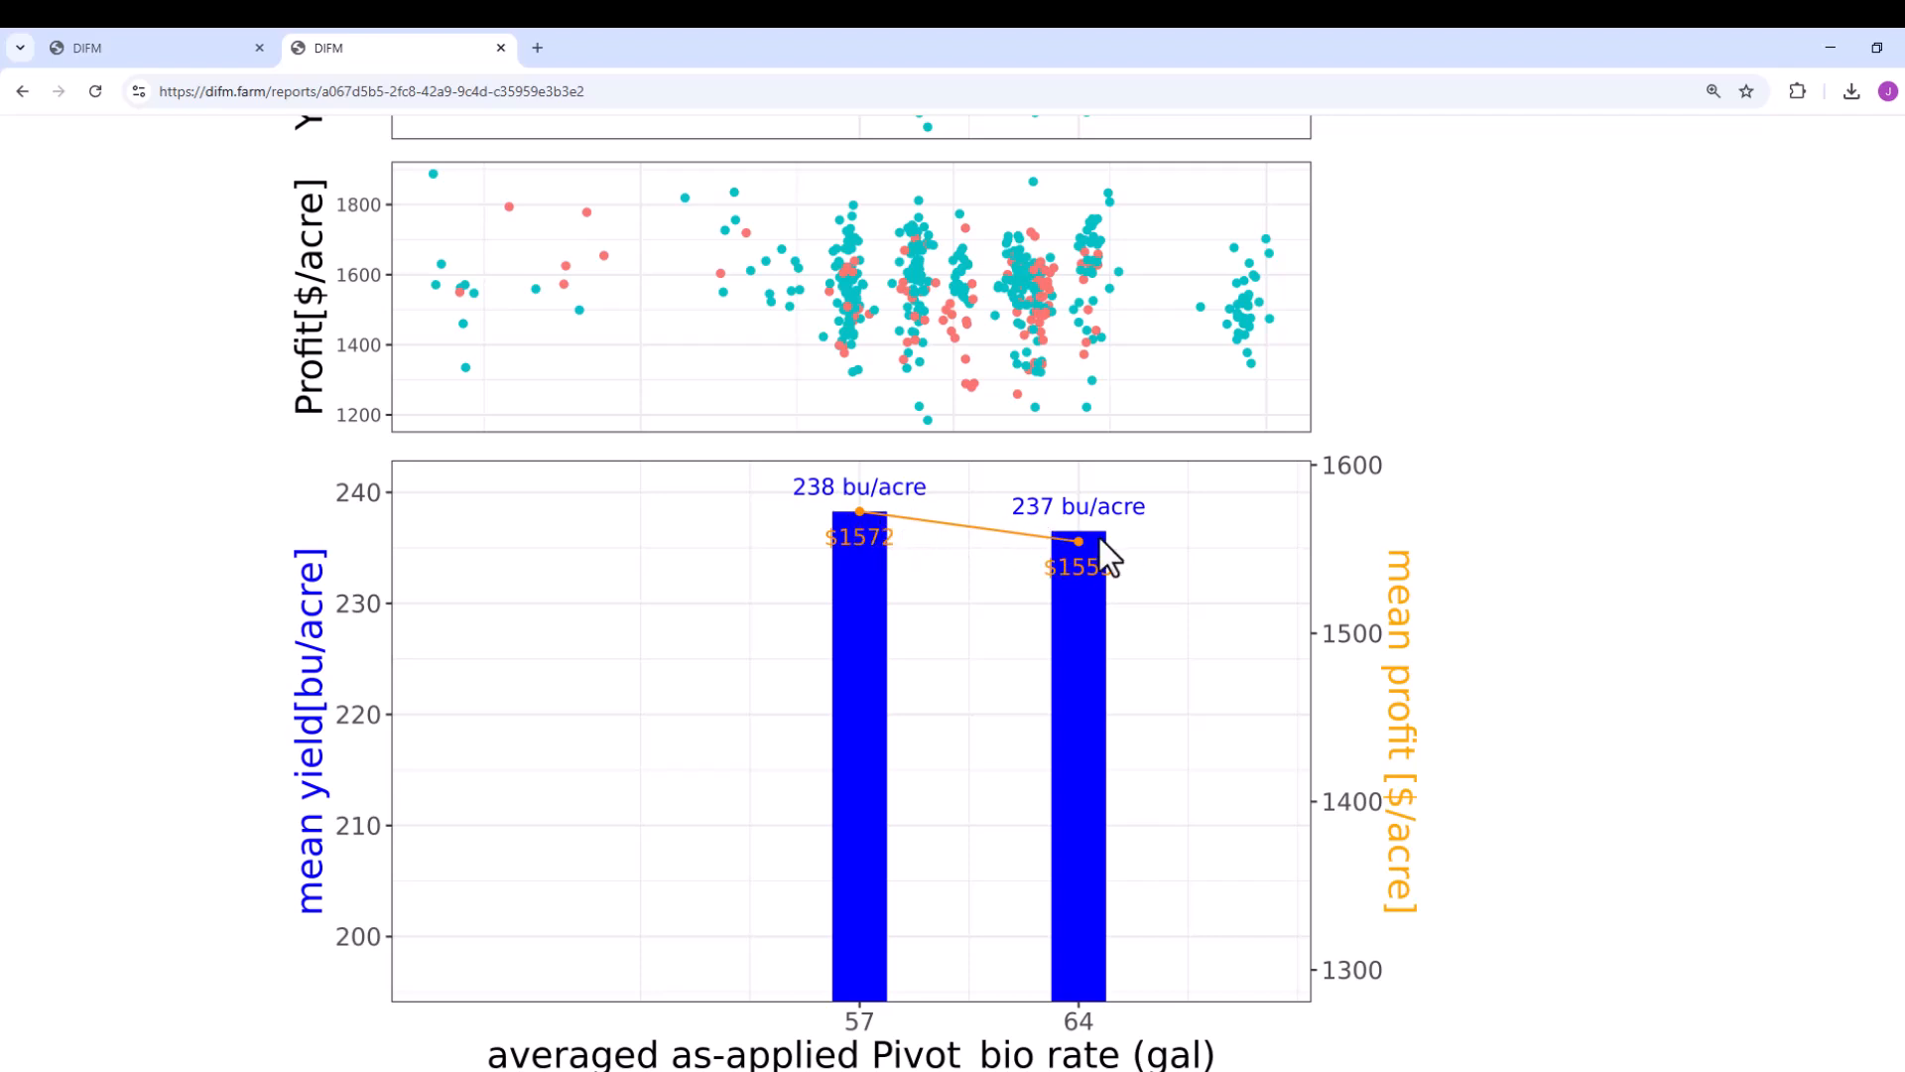
Read the field characteristics section and compare mean yields and profit across low, medium and high elevation in Figure 4.1
scroll(1082, 561, down, 5)
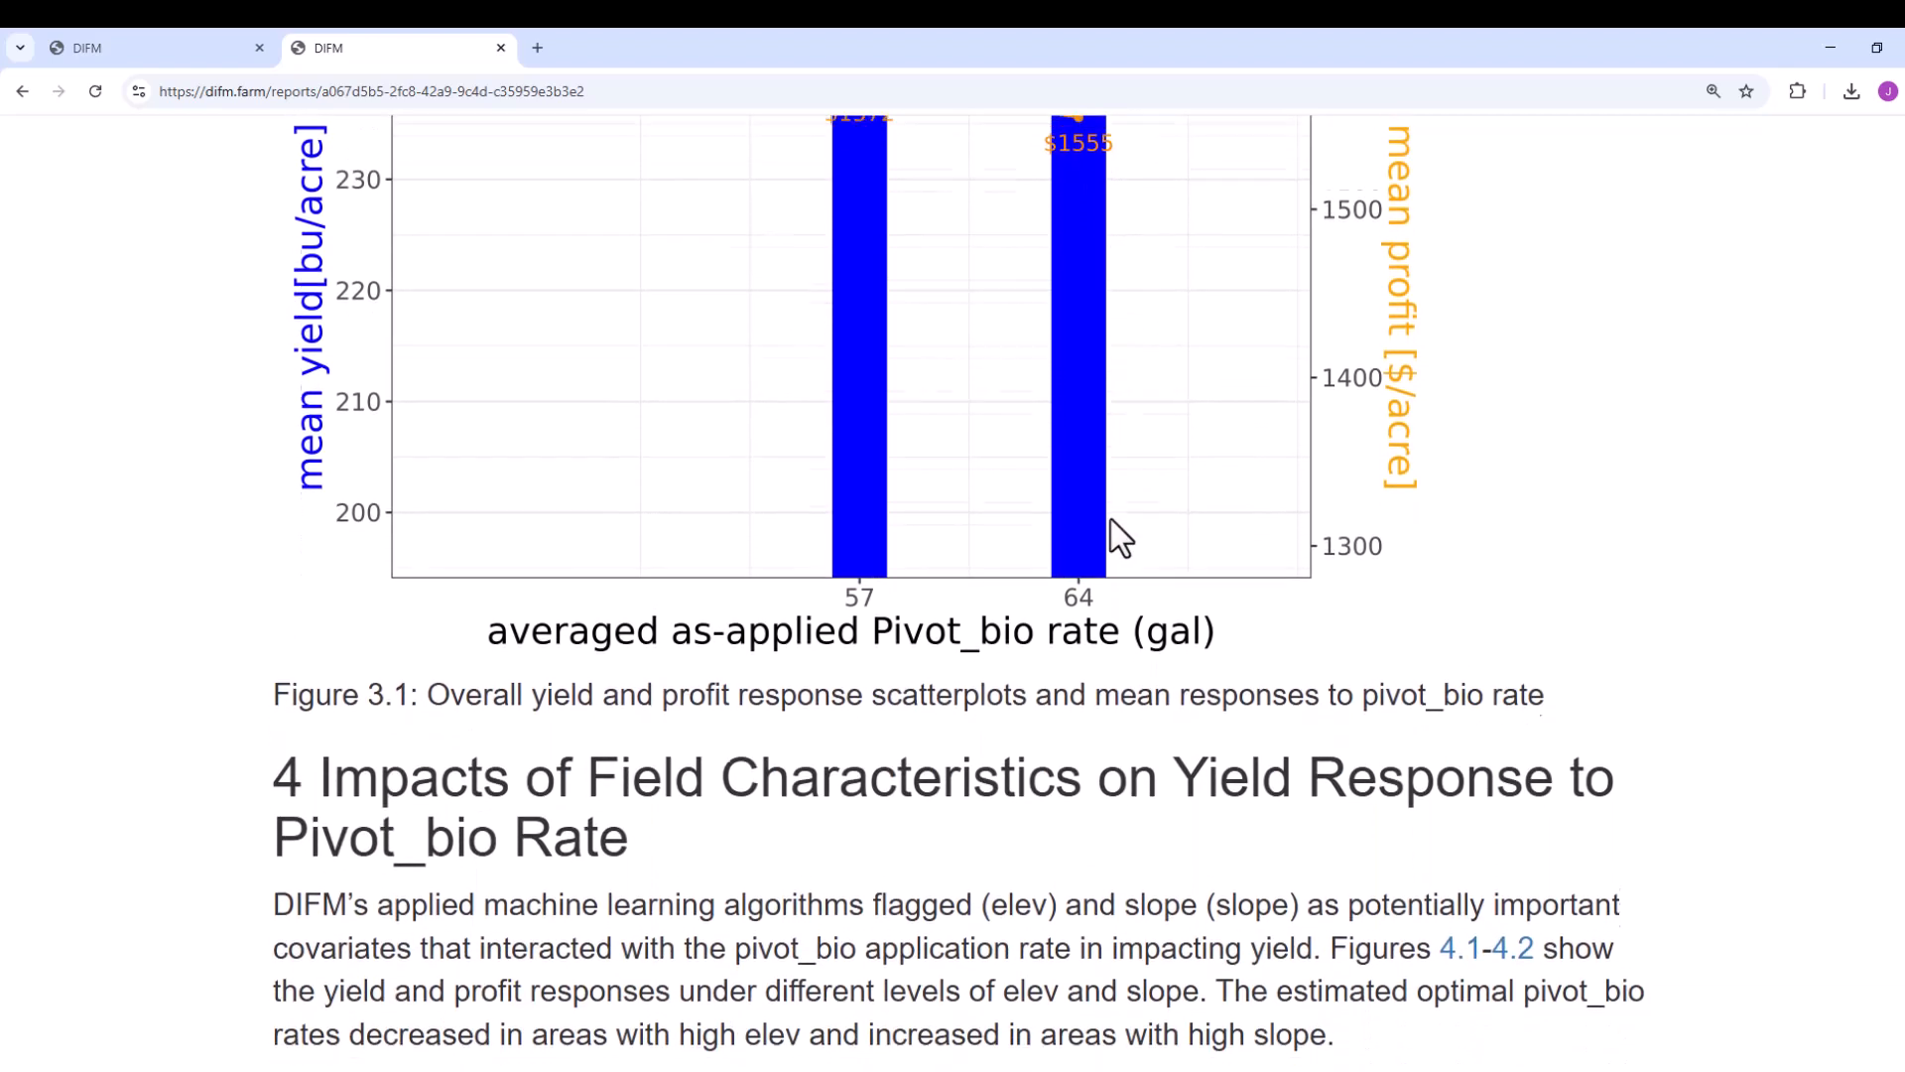
scroll(1110, 518, down, 3)
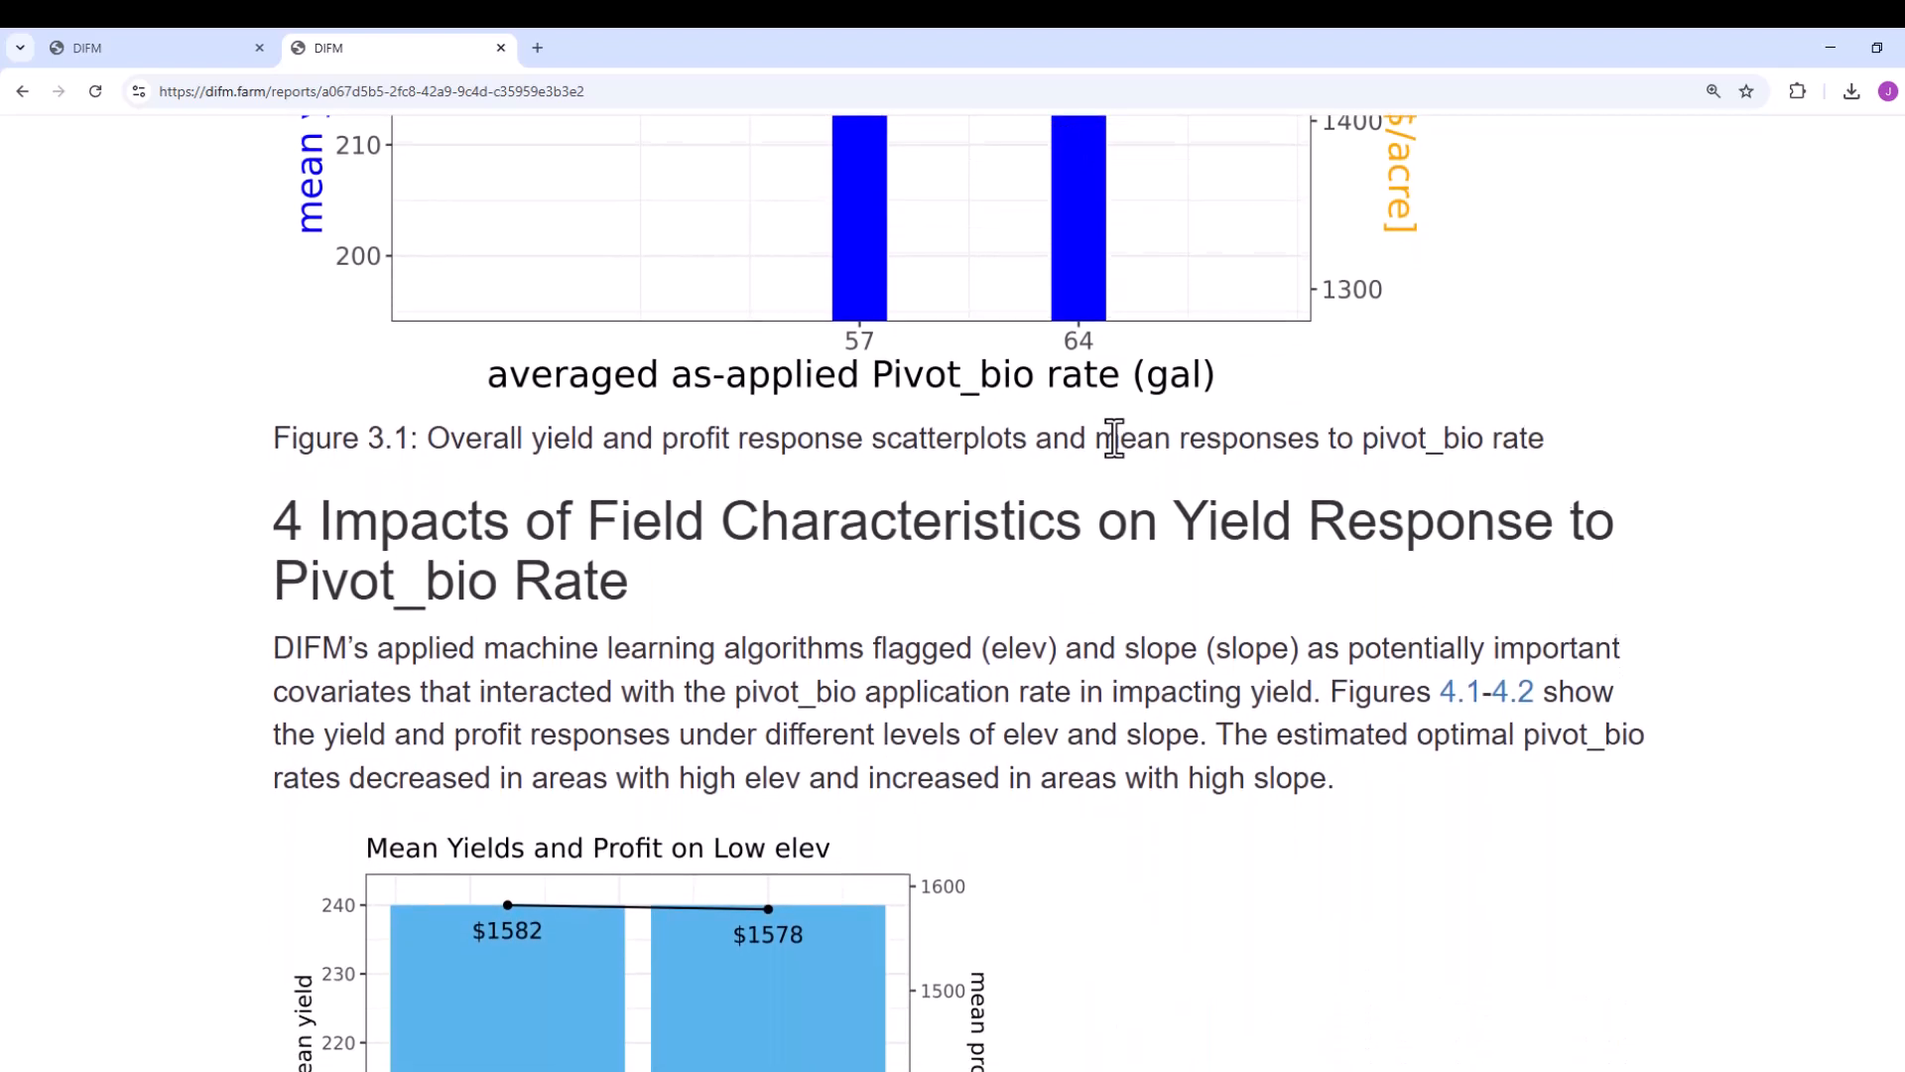
scroll(1111, 429, down, 3)
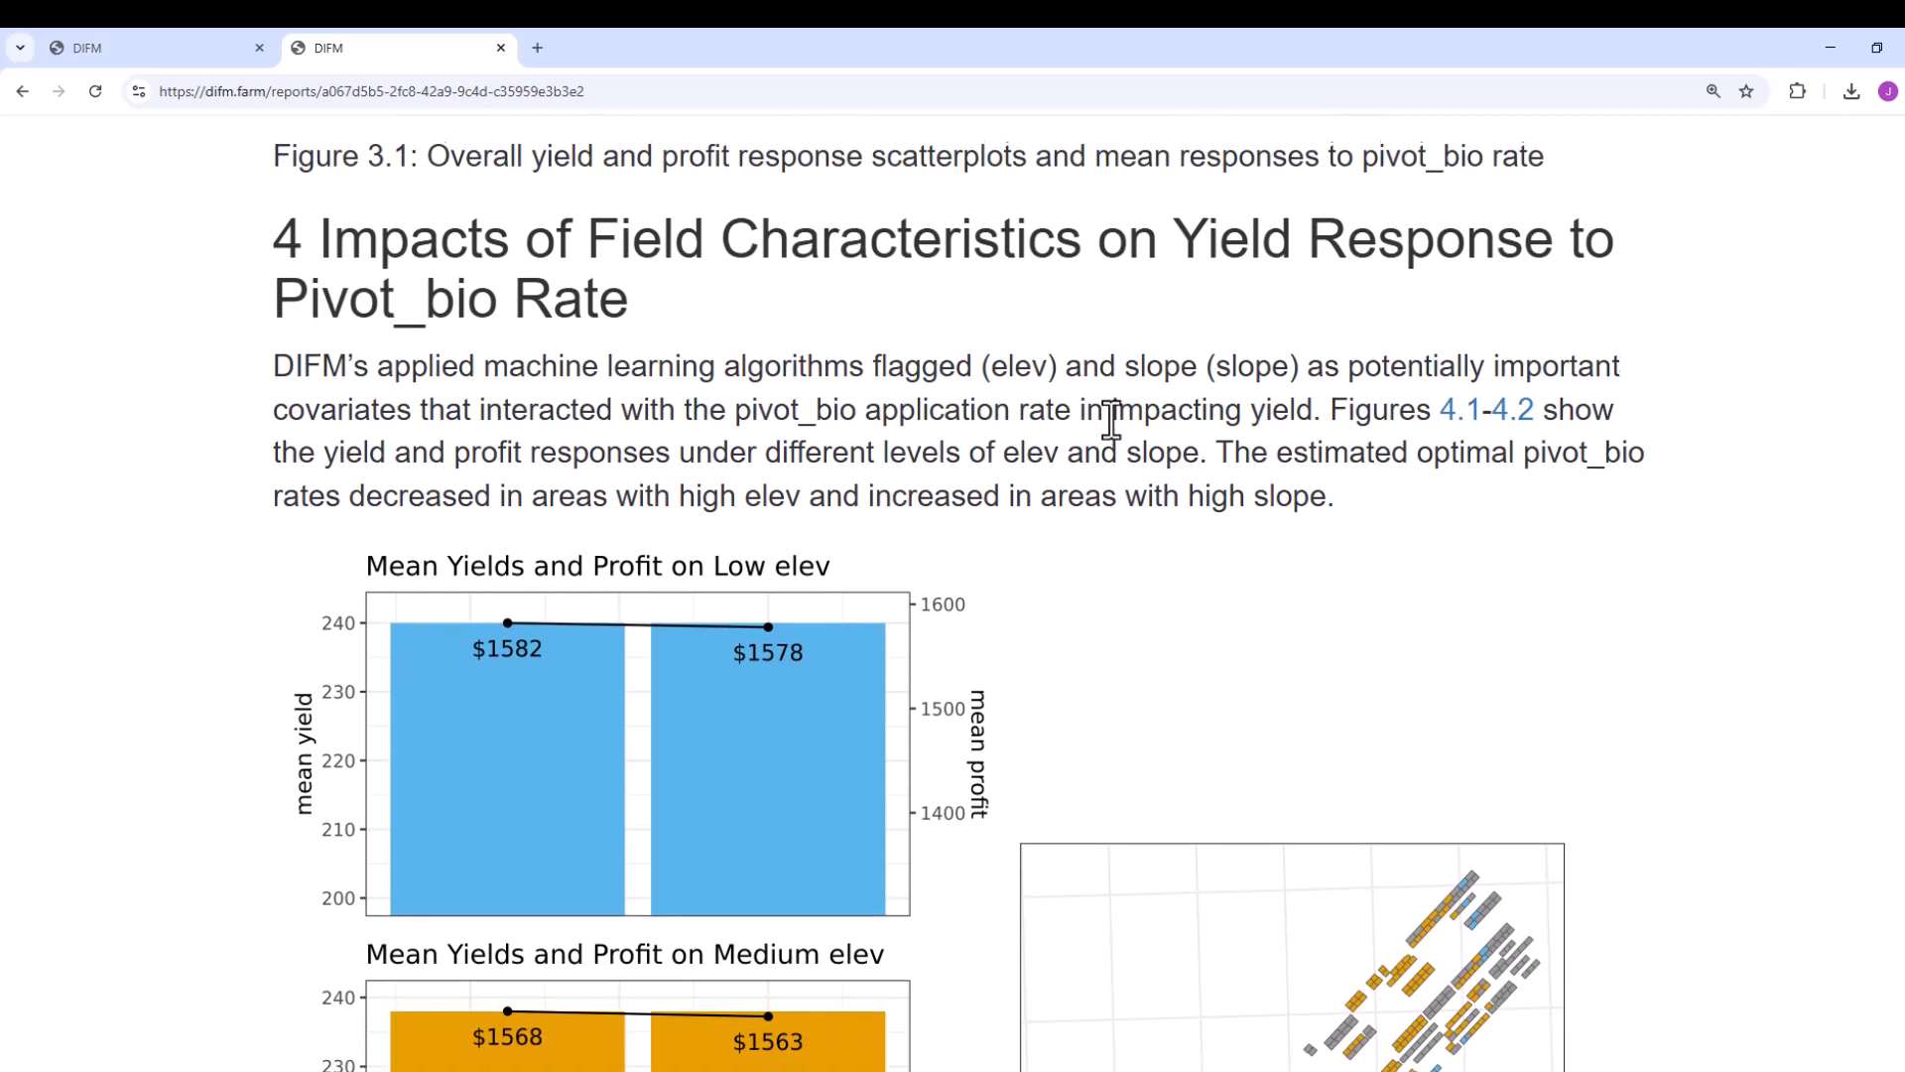
scroll(1110, 418, down, 1)
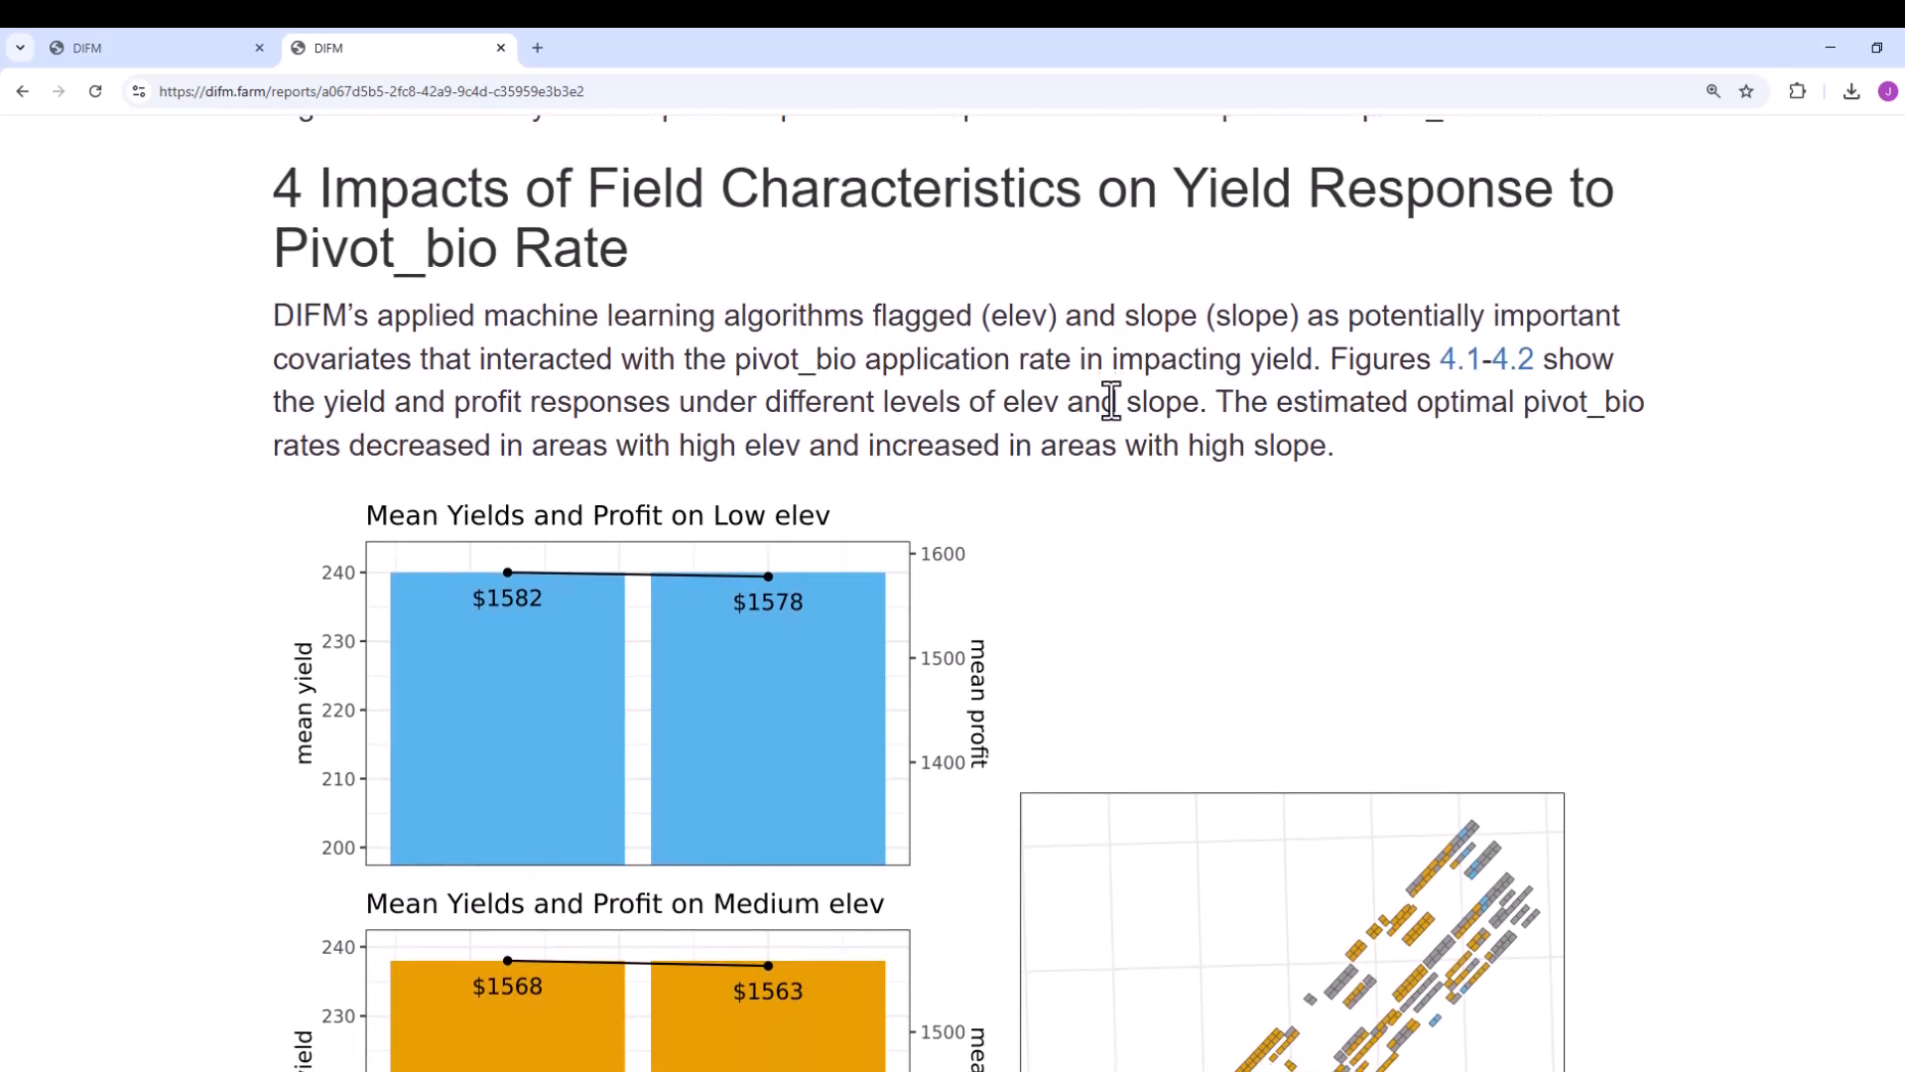
scroll(1110, 402, down, 1)
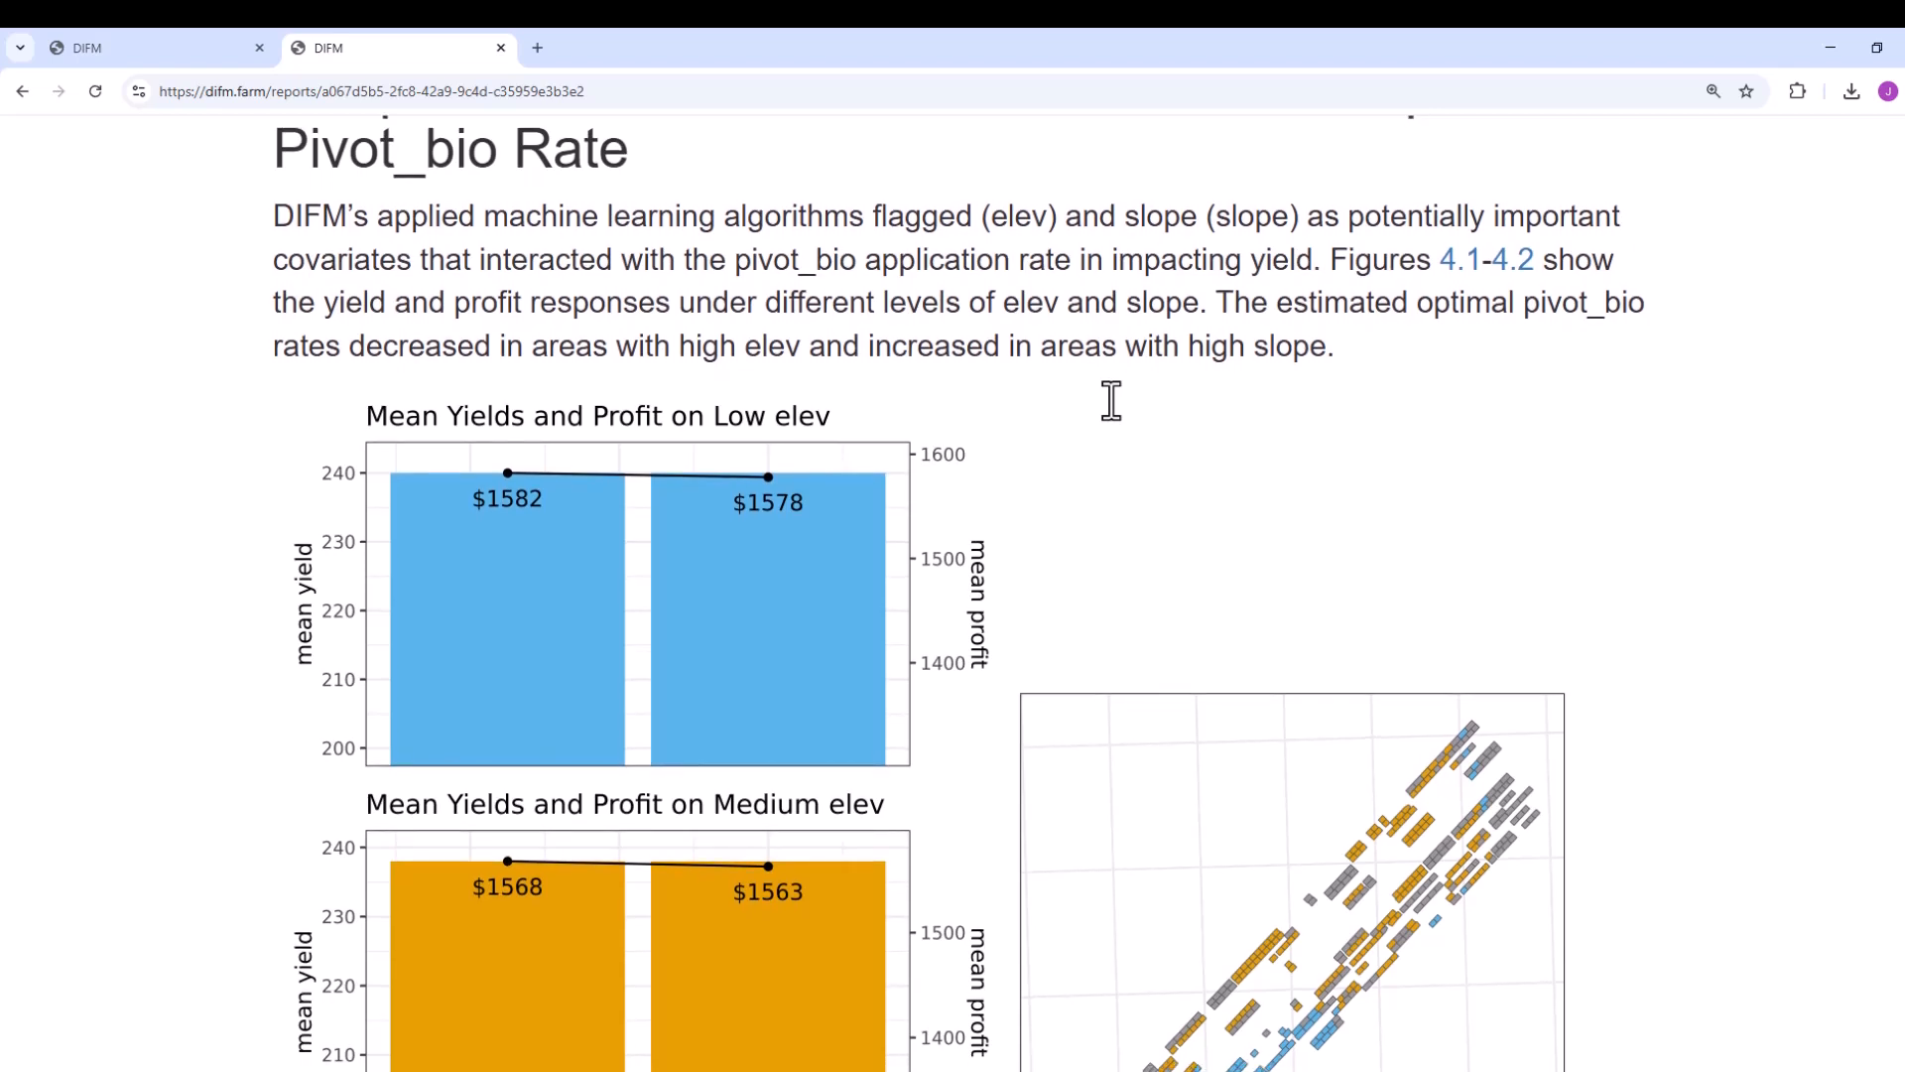
scroll(1111, 400, down, 1)
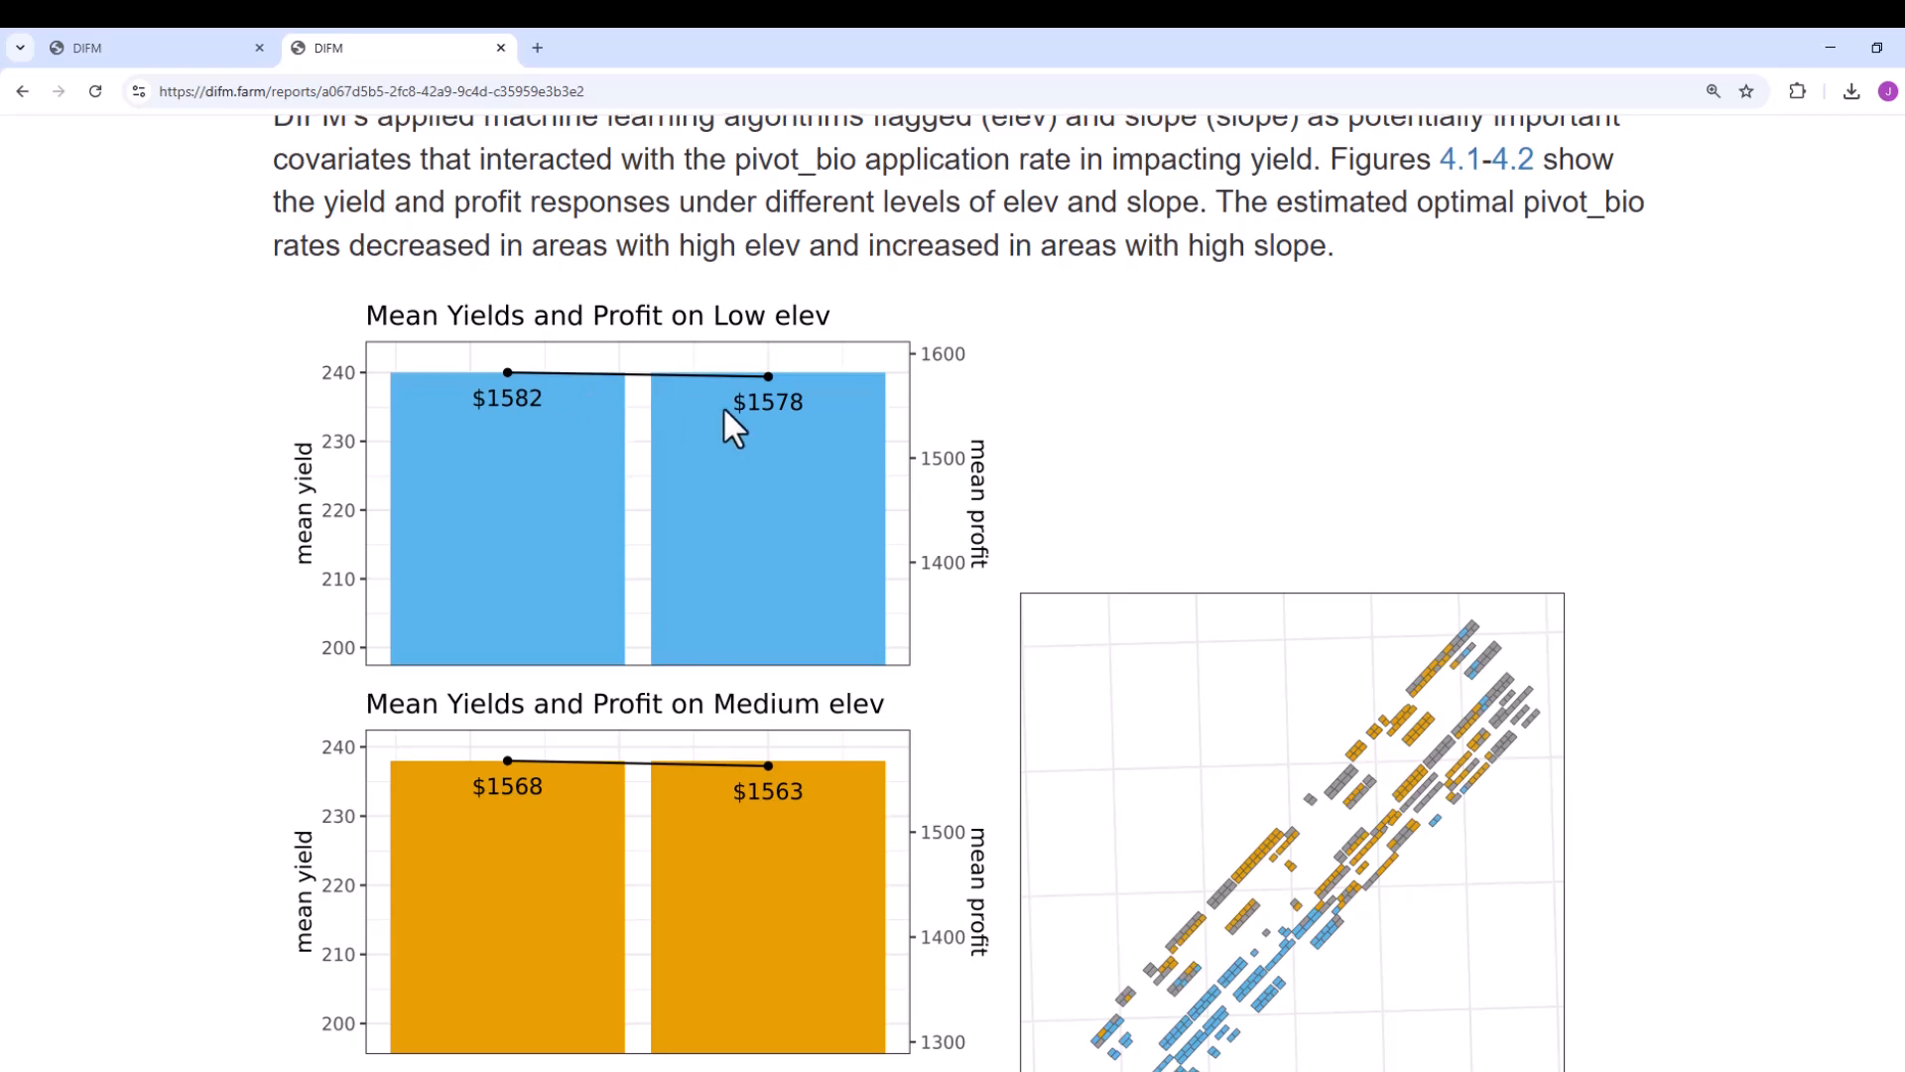
scroll(714, 405, down, 1)
scroll(713, 403, down, 2)
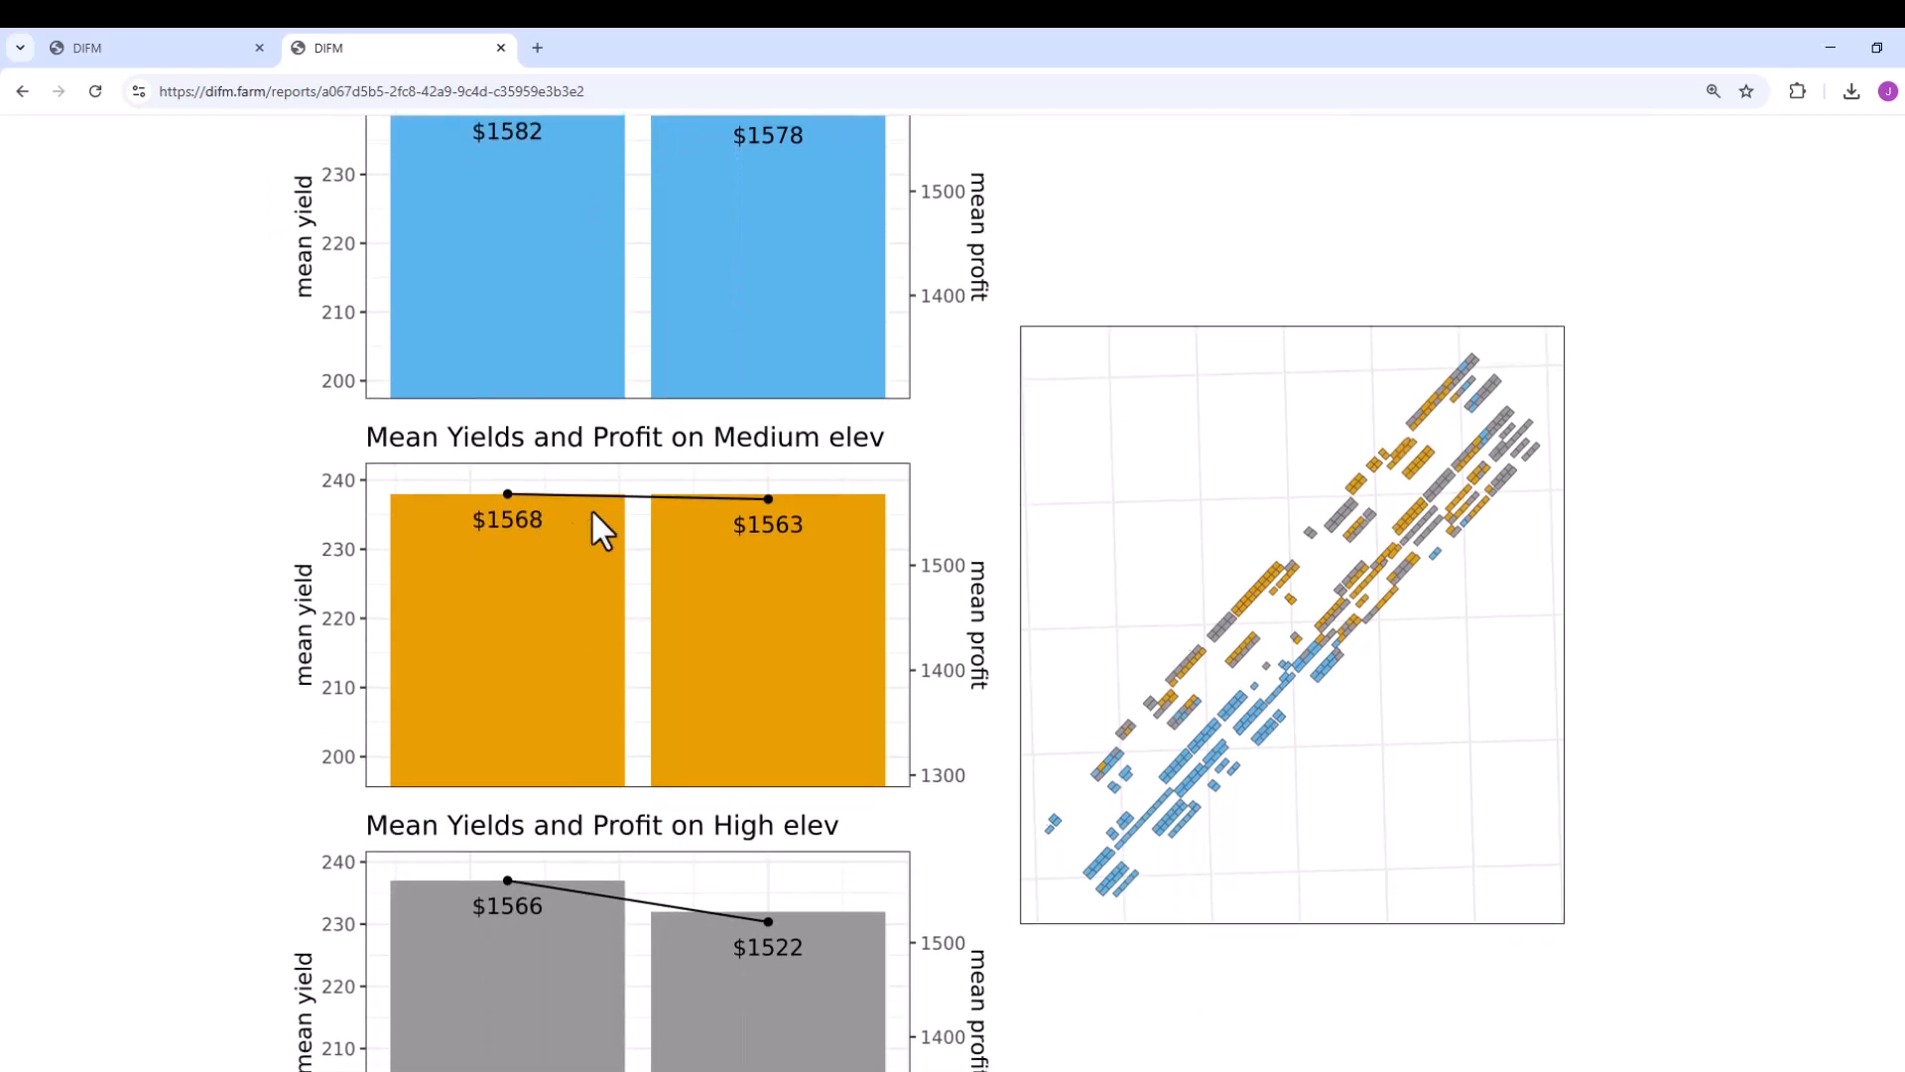
scroll(546, 611, down, 2)
scroll(546, 605, up, 1)
scroll(546, 606, down, 1)
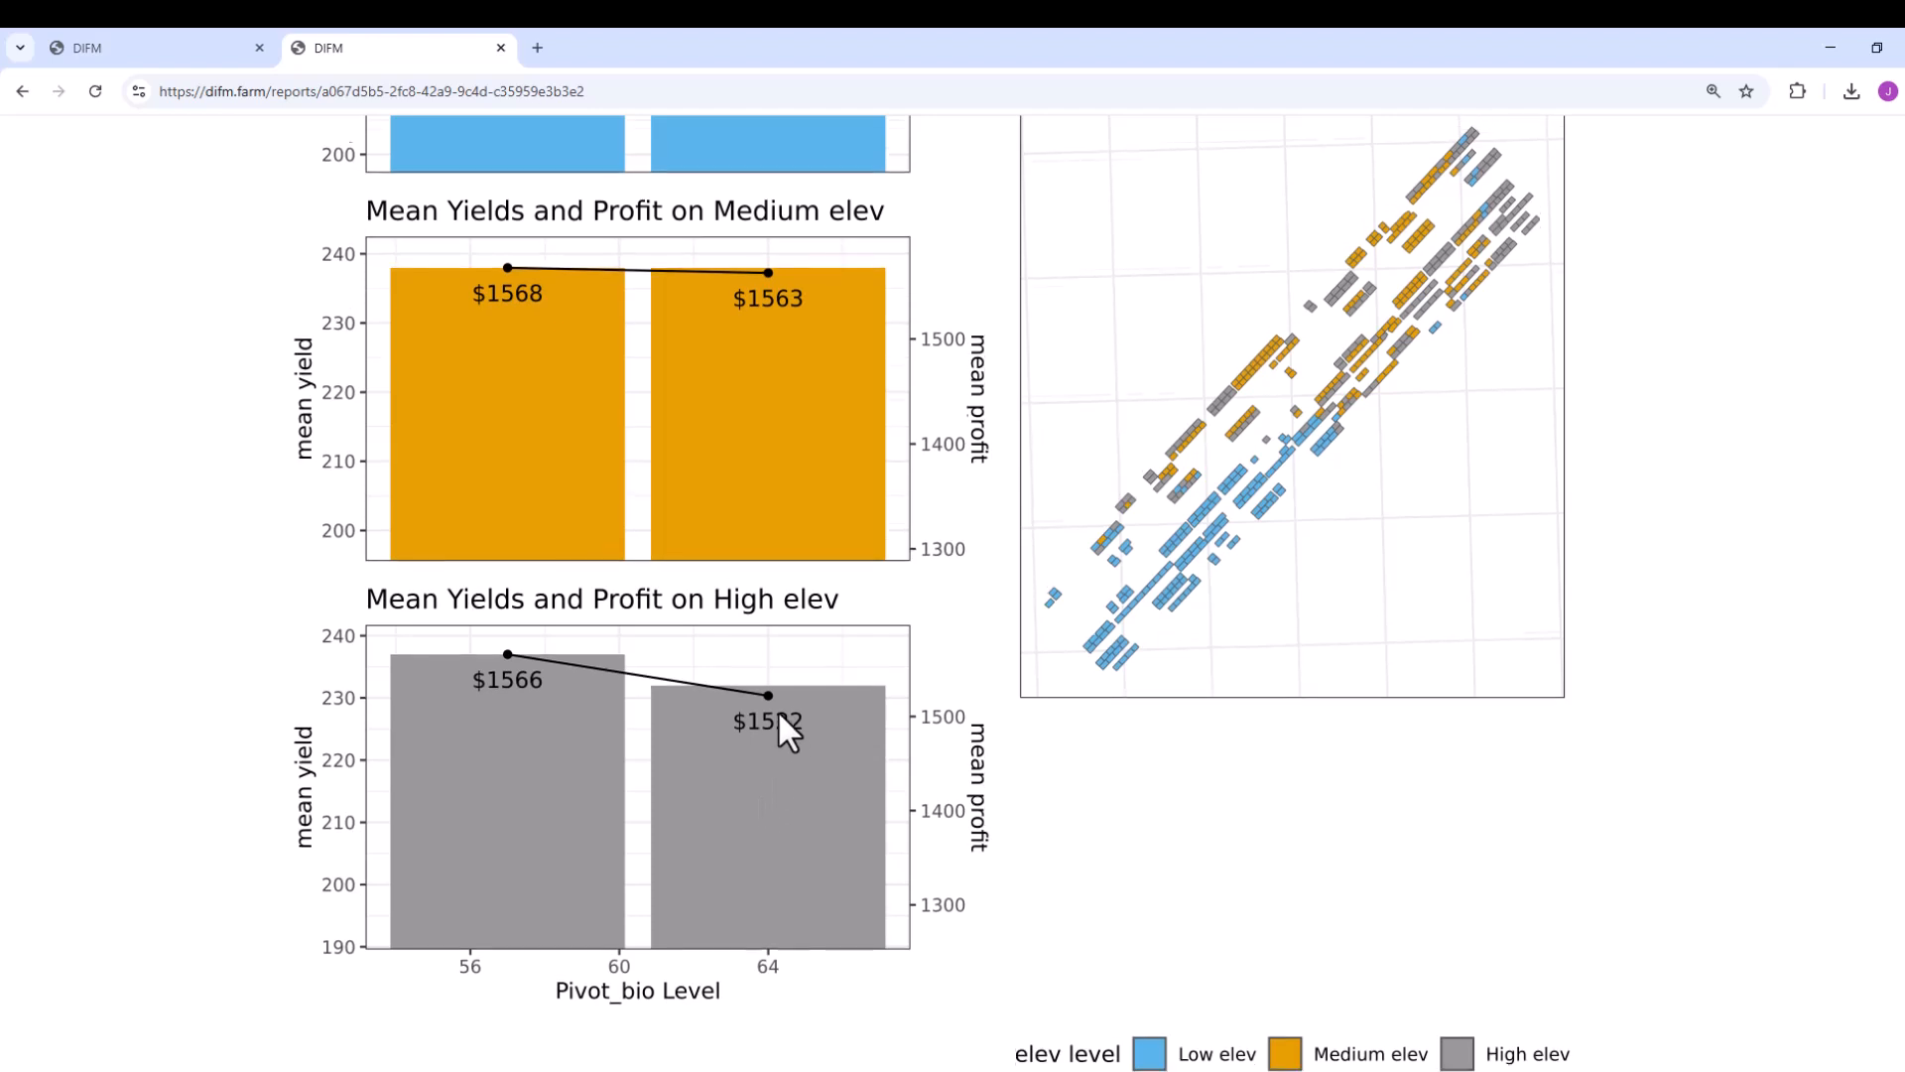
scroll(778, 710, up, 3)
scroll(751, 603, down, 9)
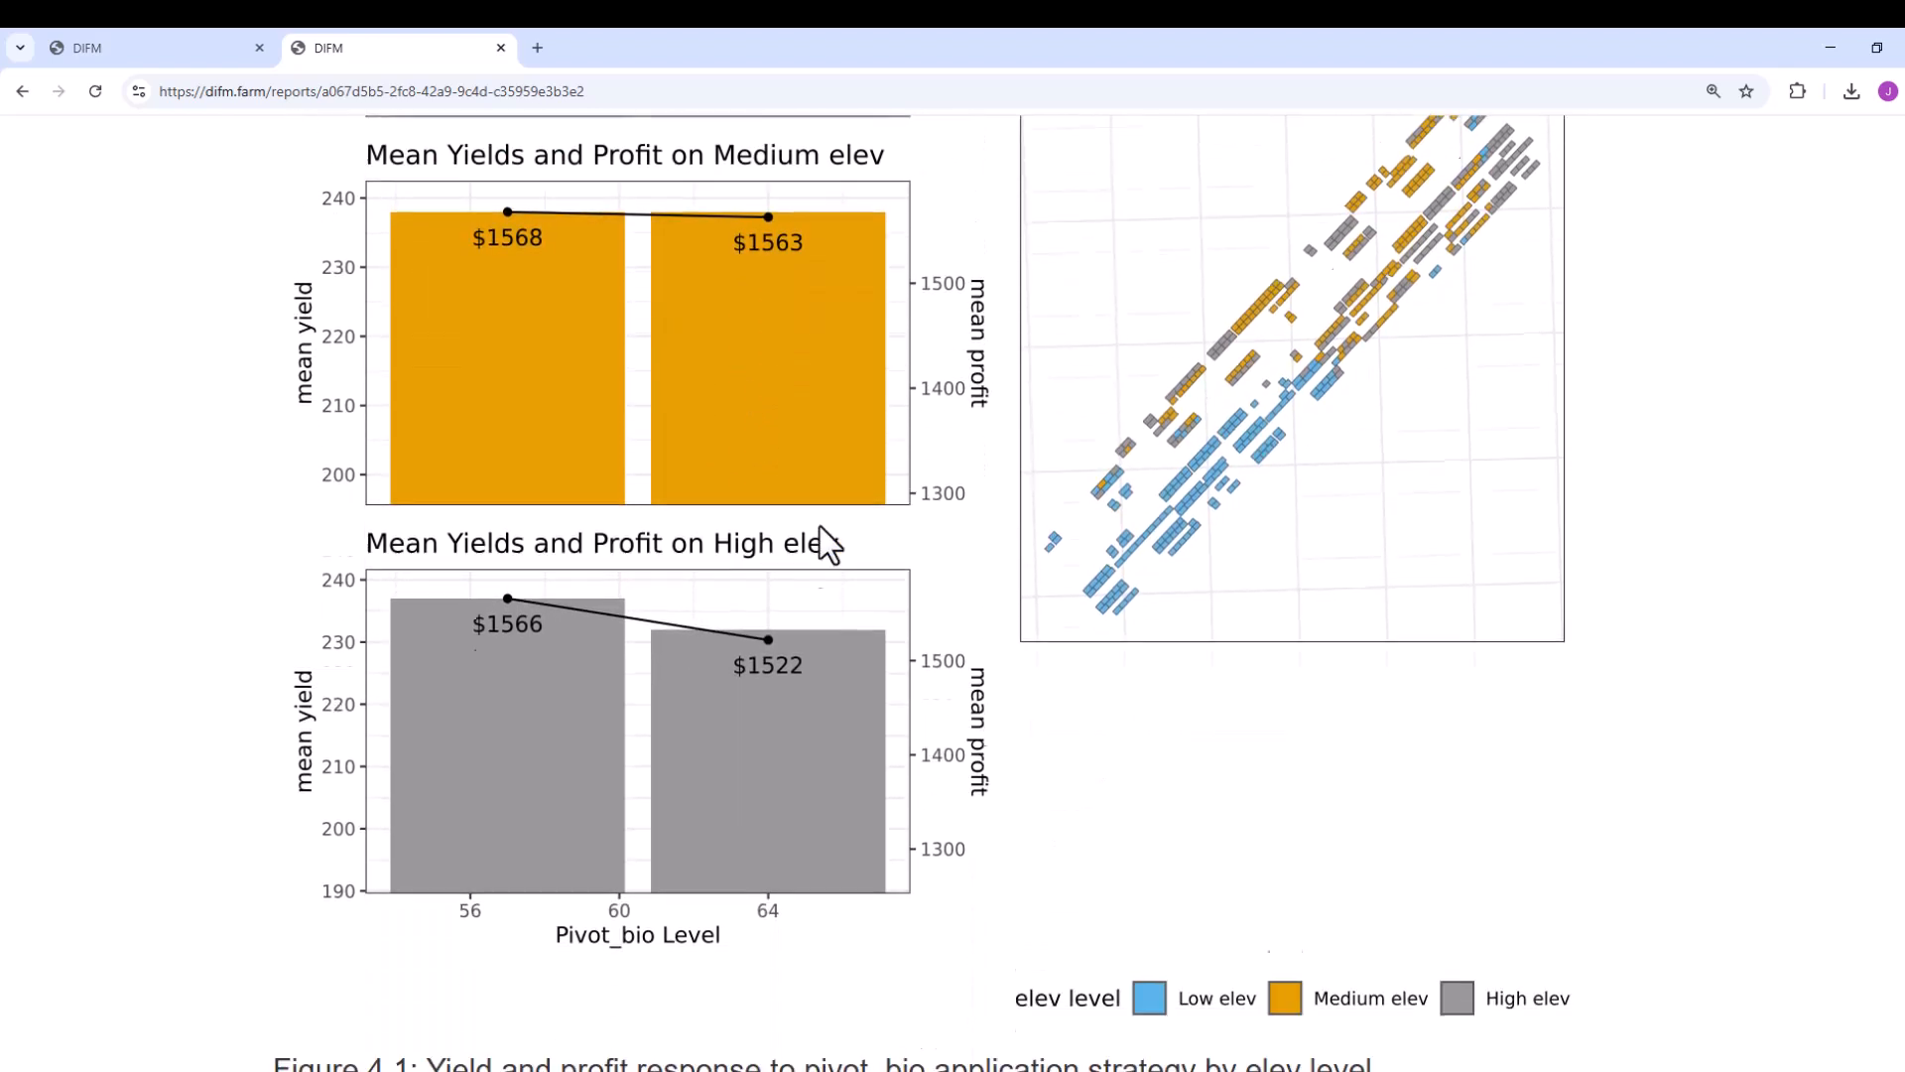
Compare mean yields and profit across low, medium and high slope areas in Figure 4.2
scroll(848, 459, down, 4)
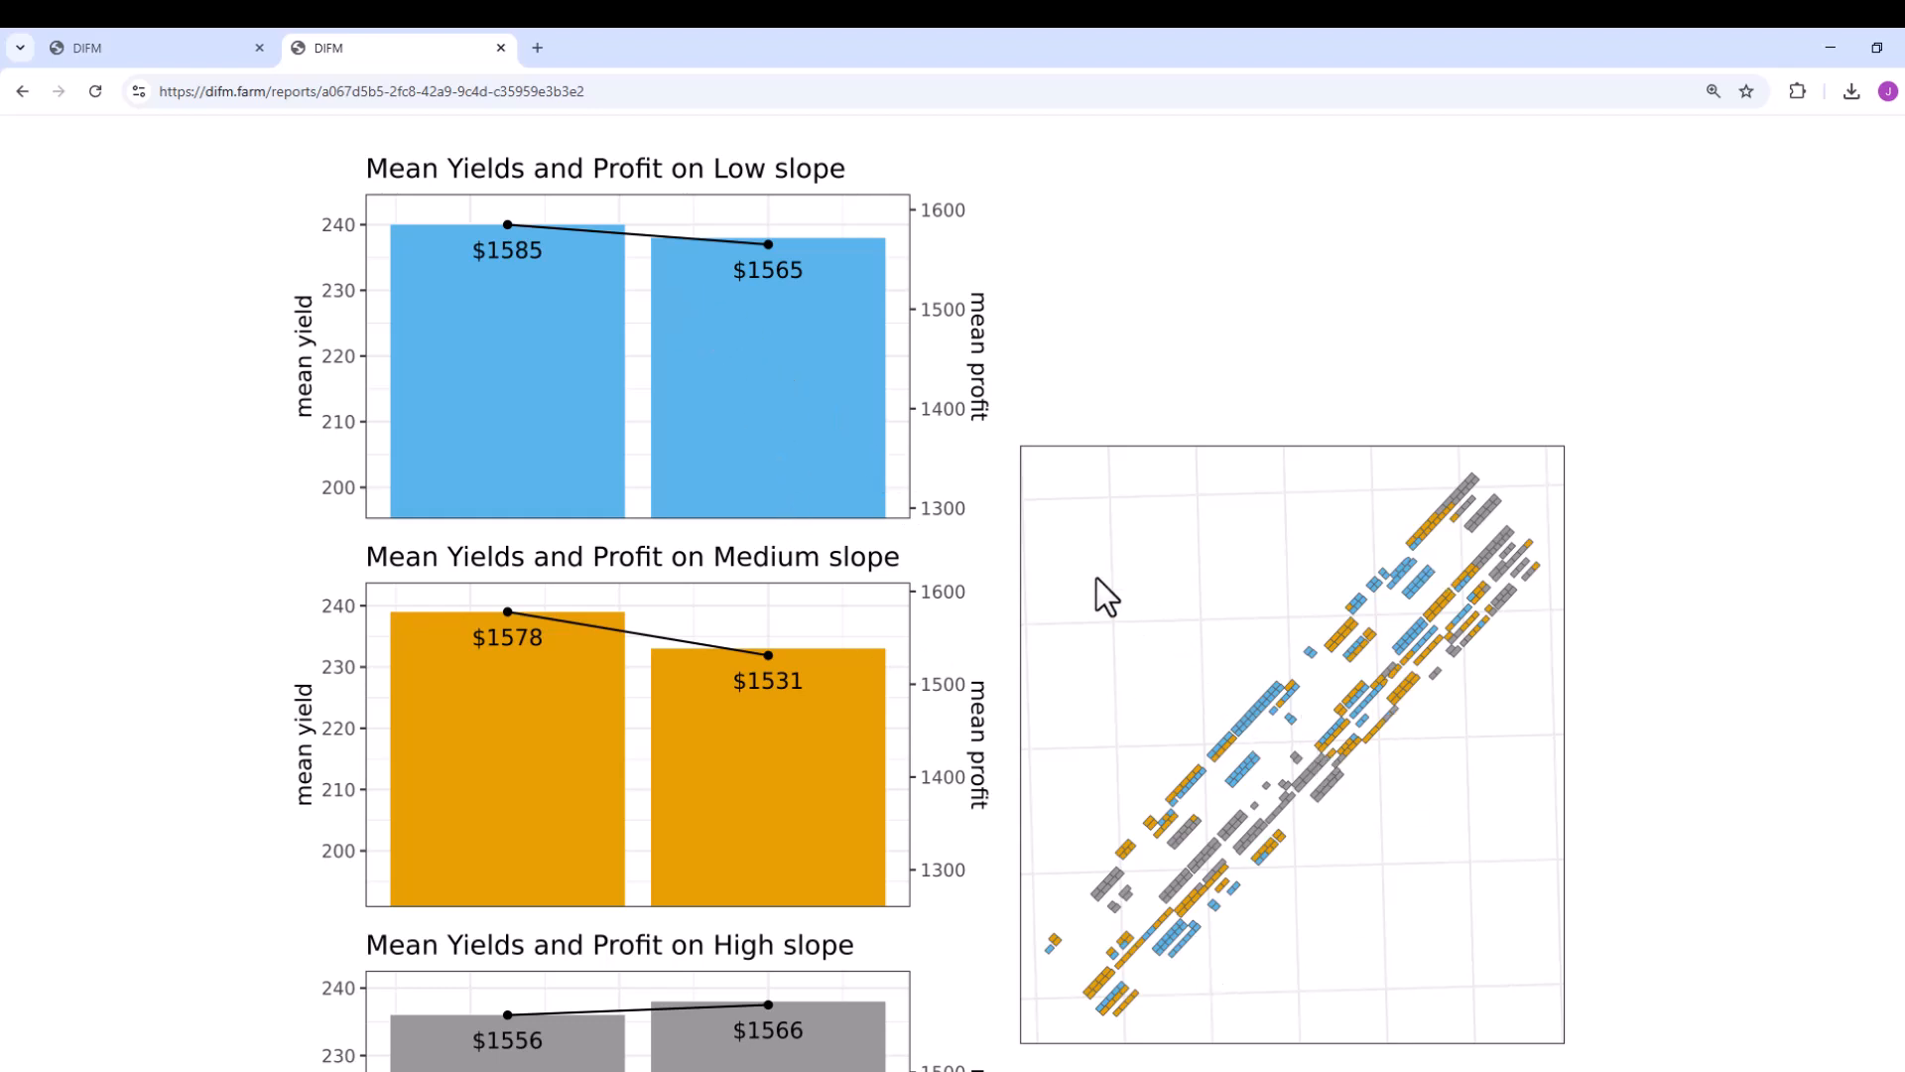
scroll(749, 421, down, 2)
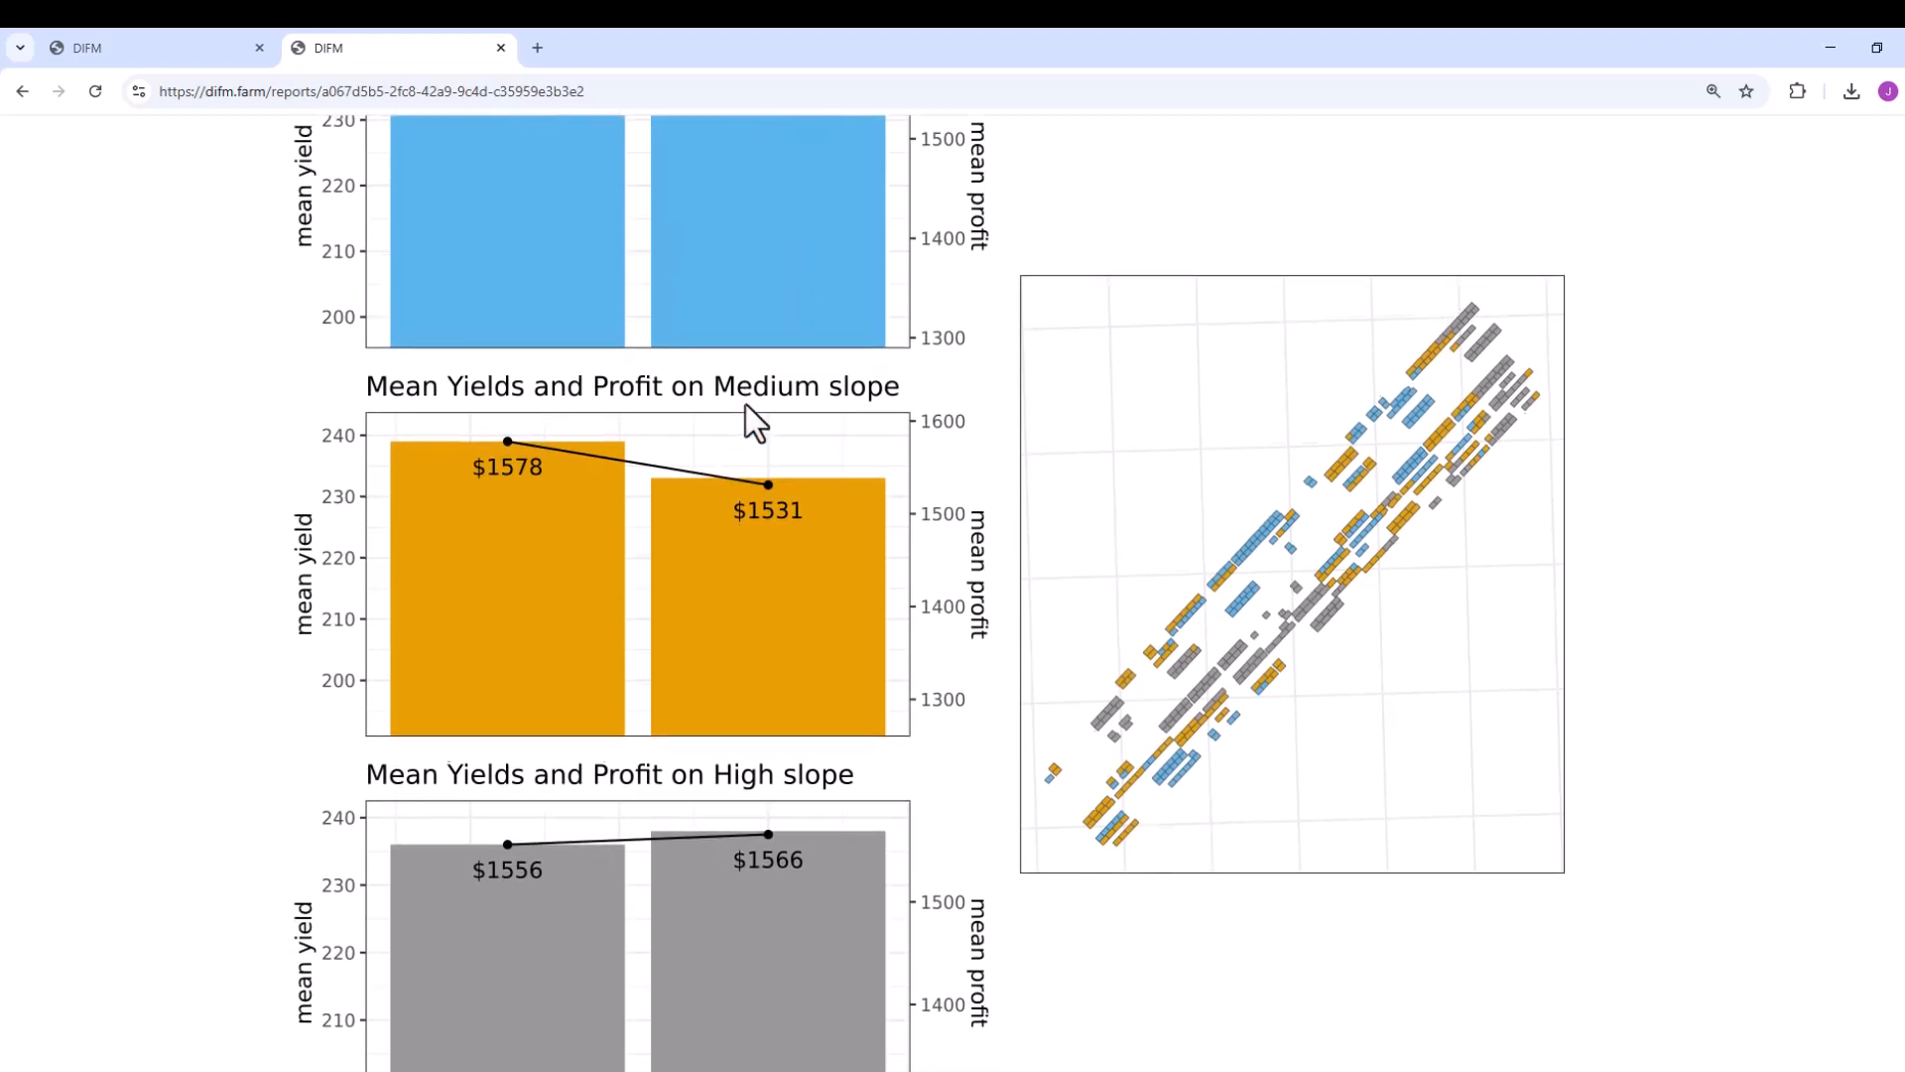
scroll(734, 318, down, 1)
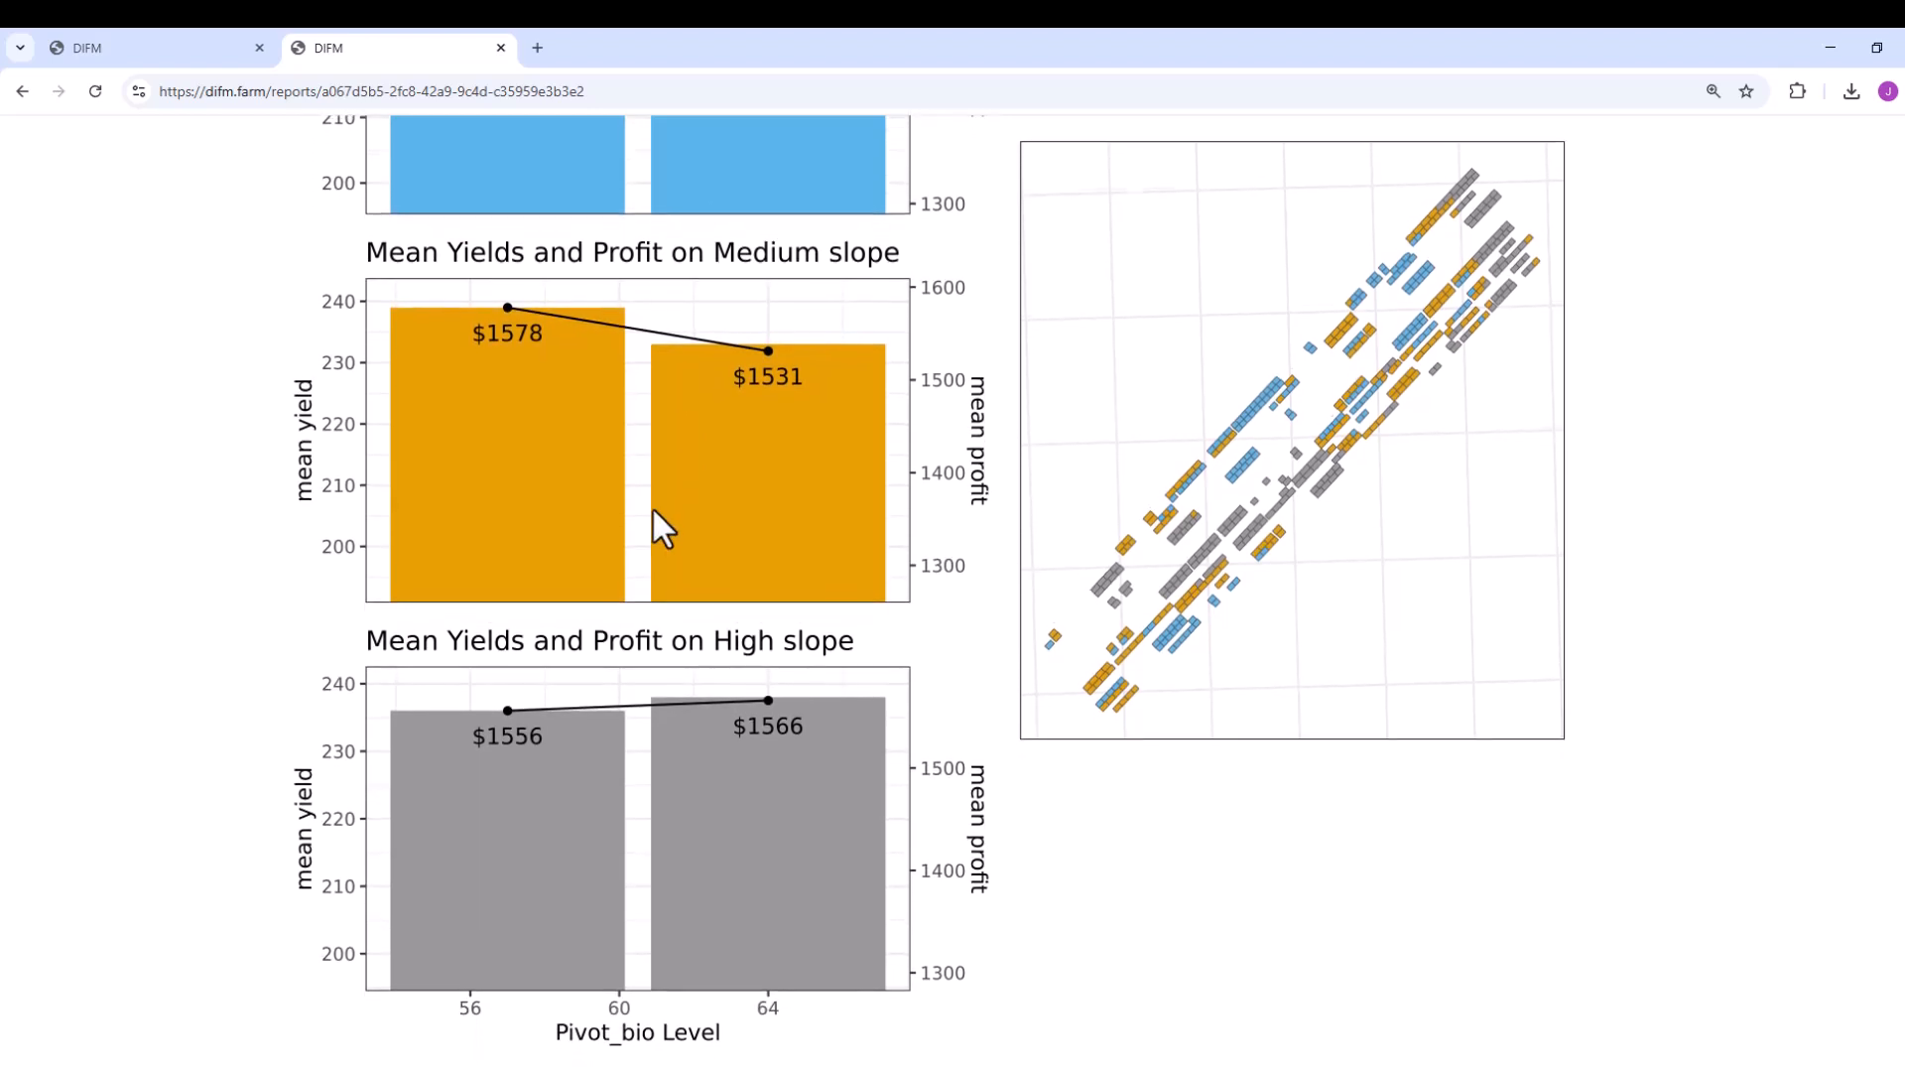
scroll(657, 507, down, 1)
scroll(667, 491, down, 3)
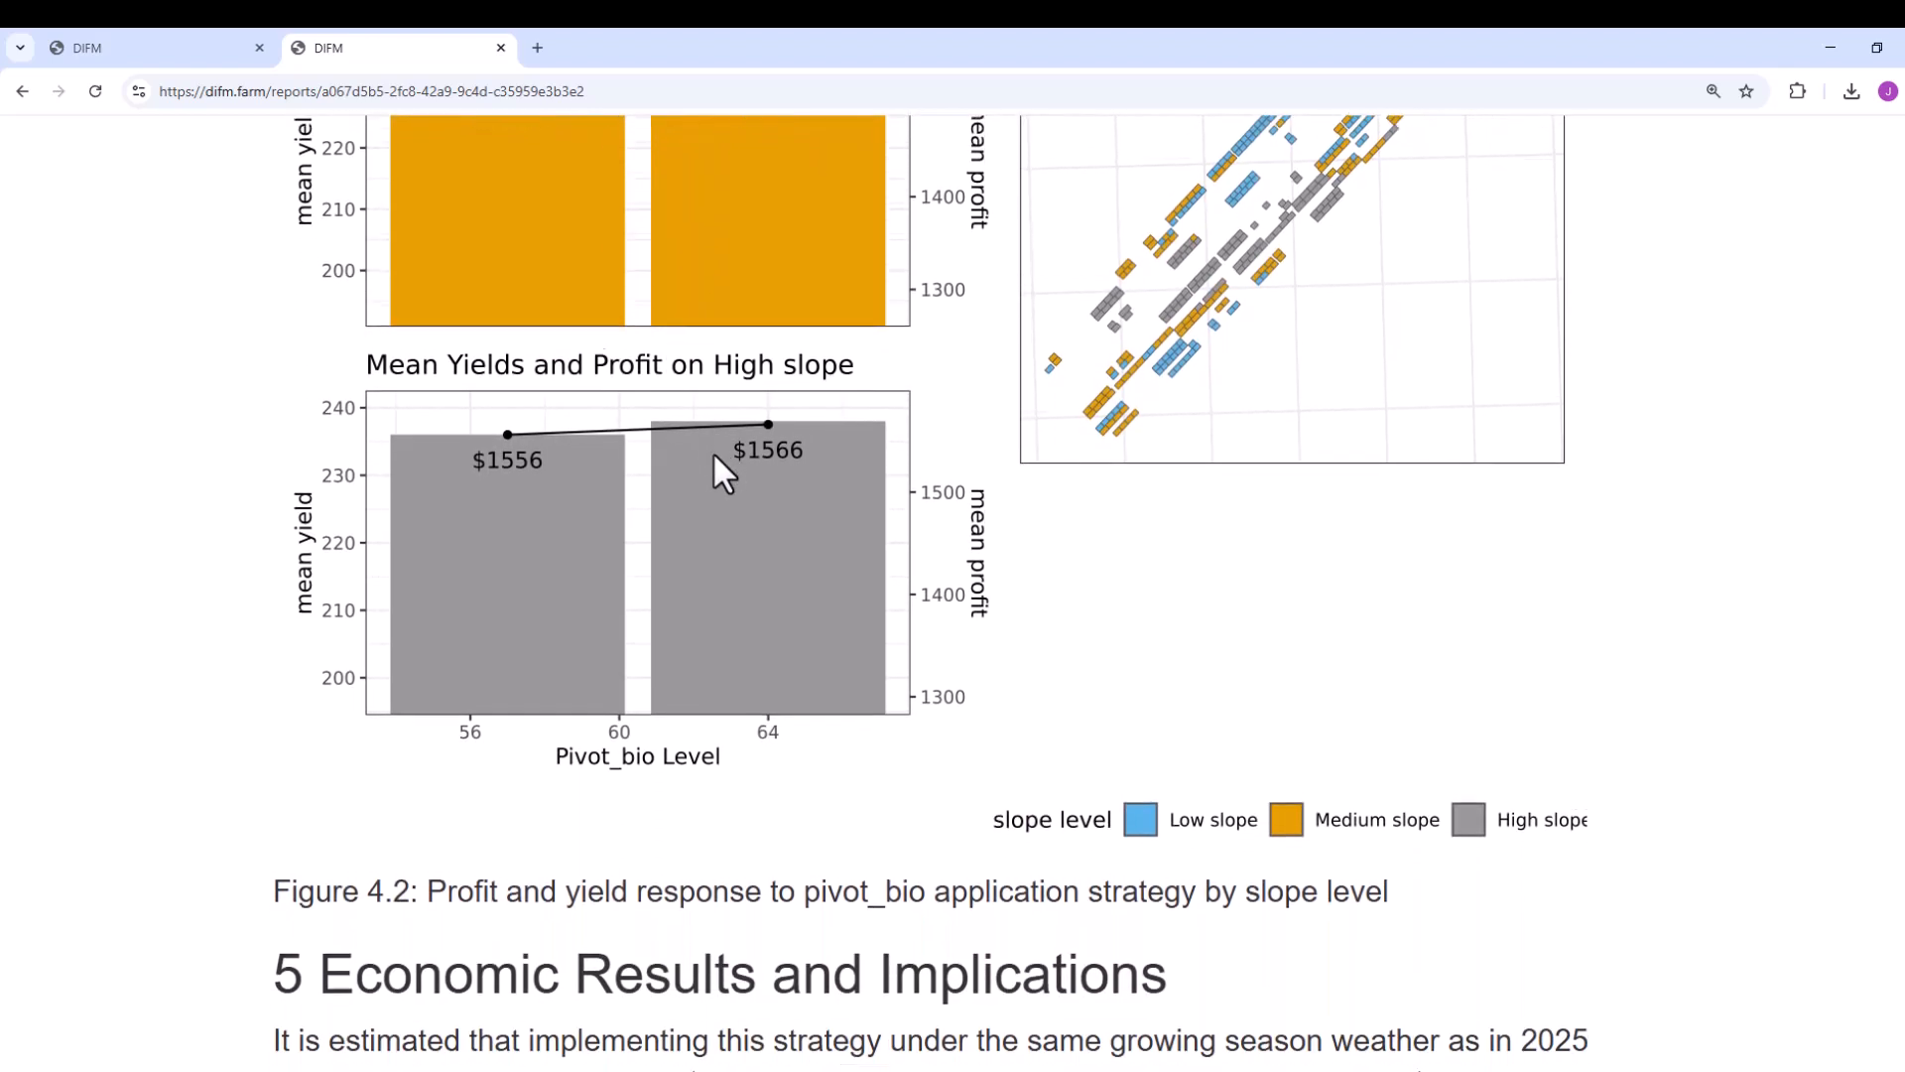
Read the Economic Results and Implications section and examine the map of optimal pivot_bio rates across the field
scroll(723, 473, down, 4)
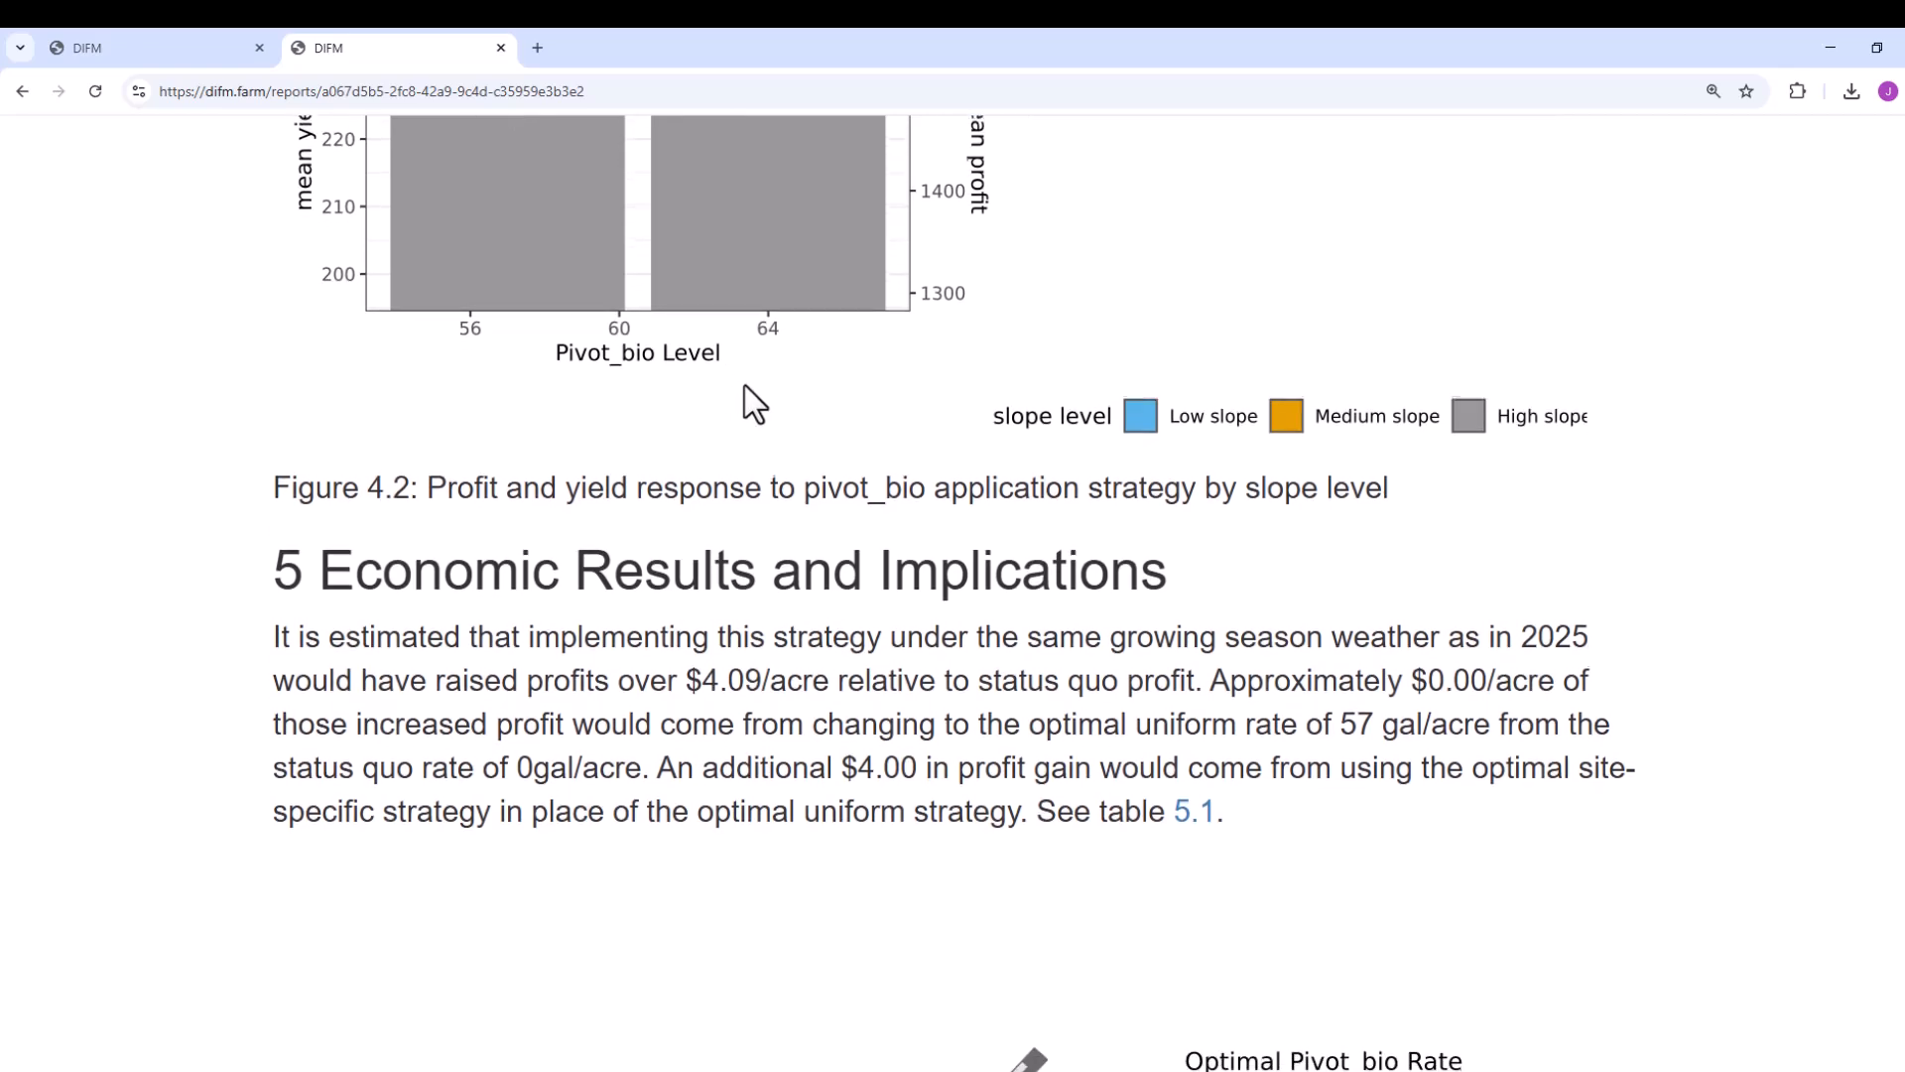
scroll(754, 402, down, 2)
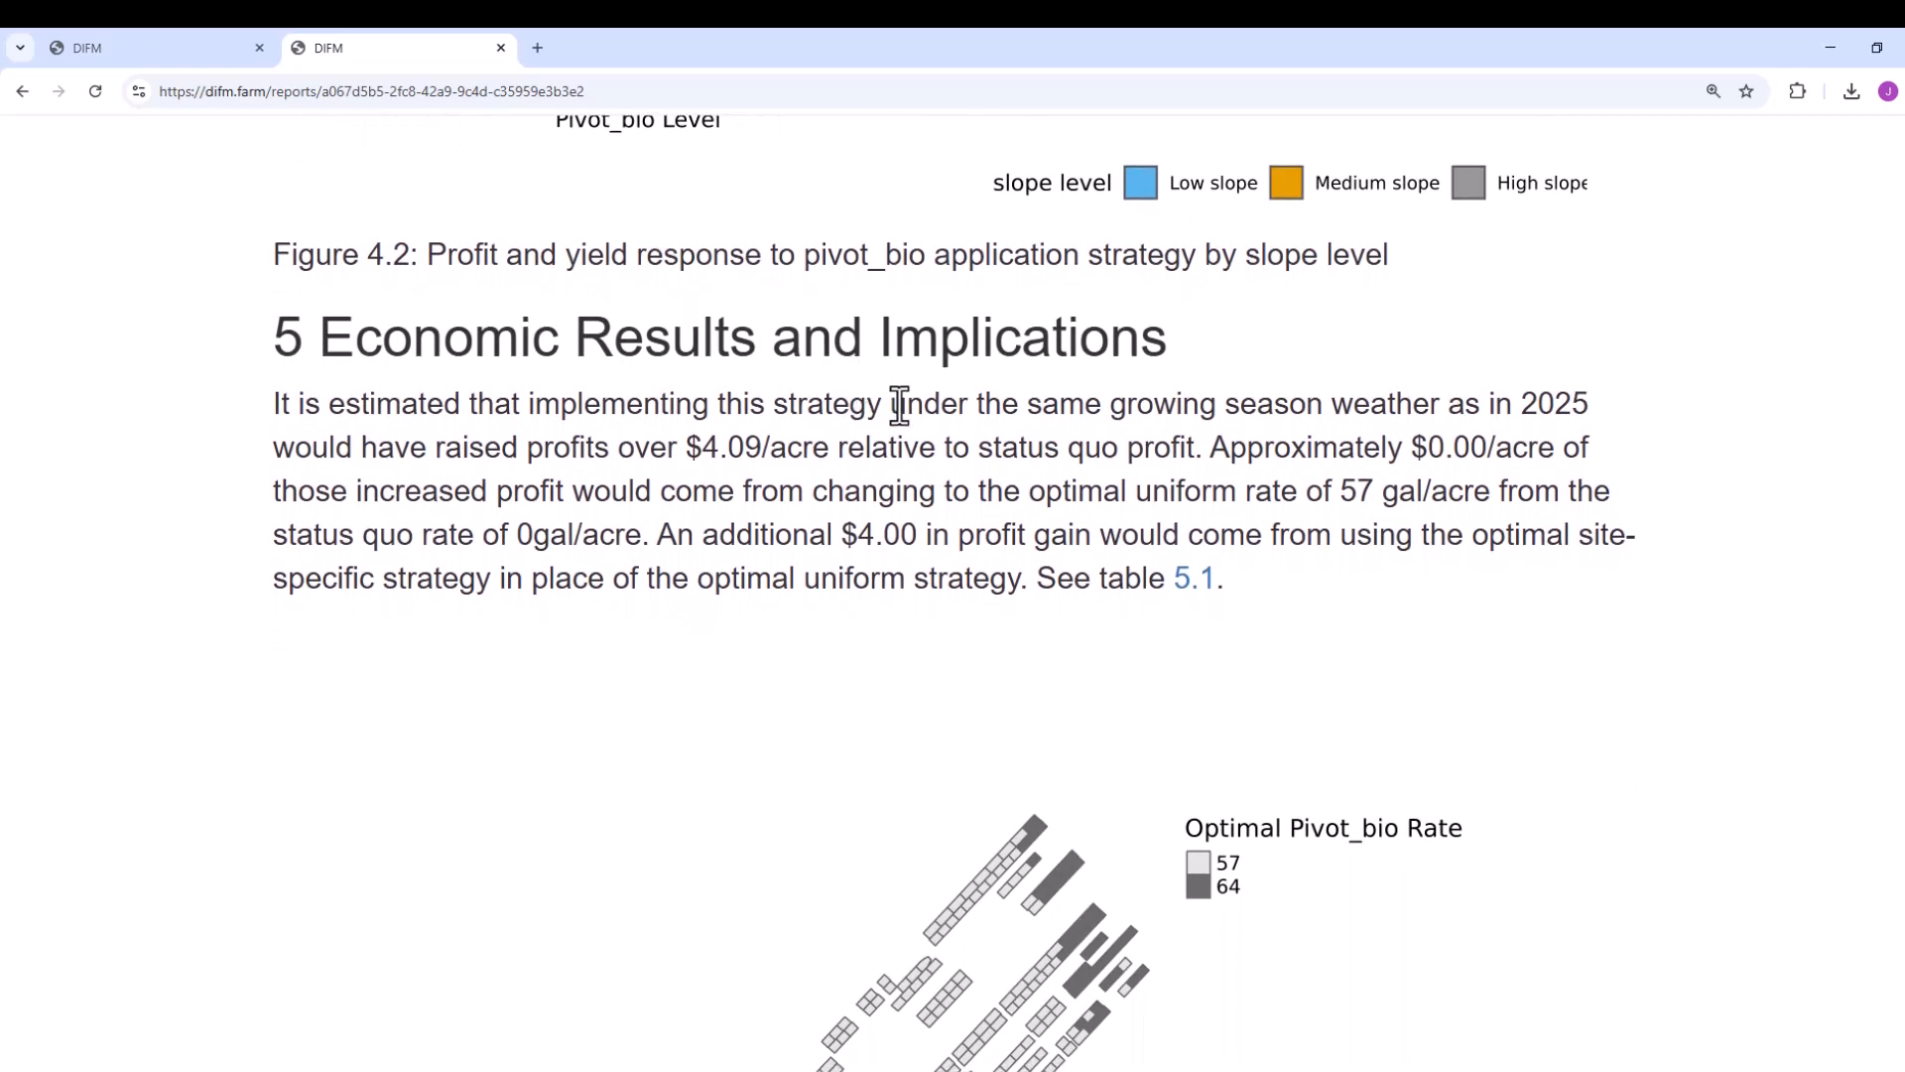
scroll(905, 401, down, 2)
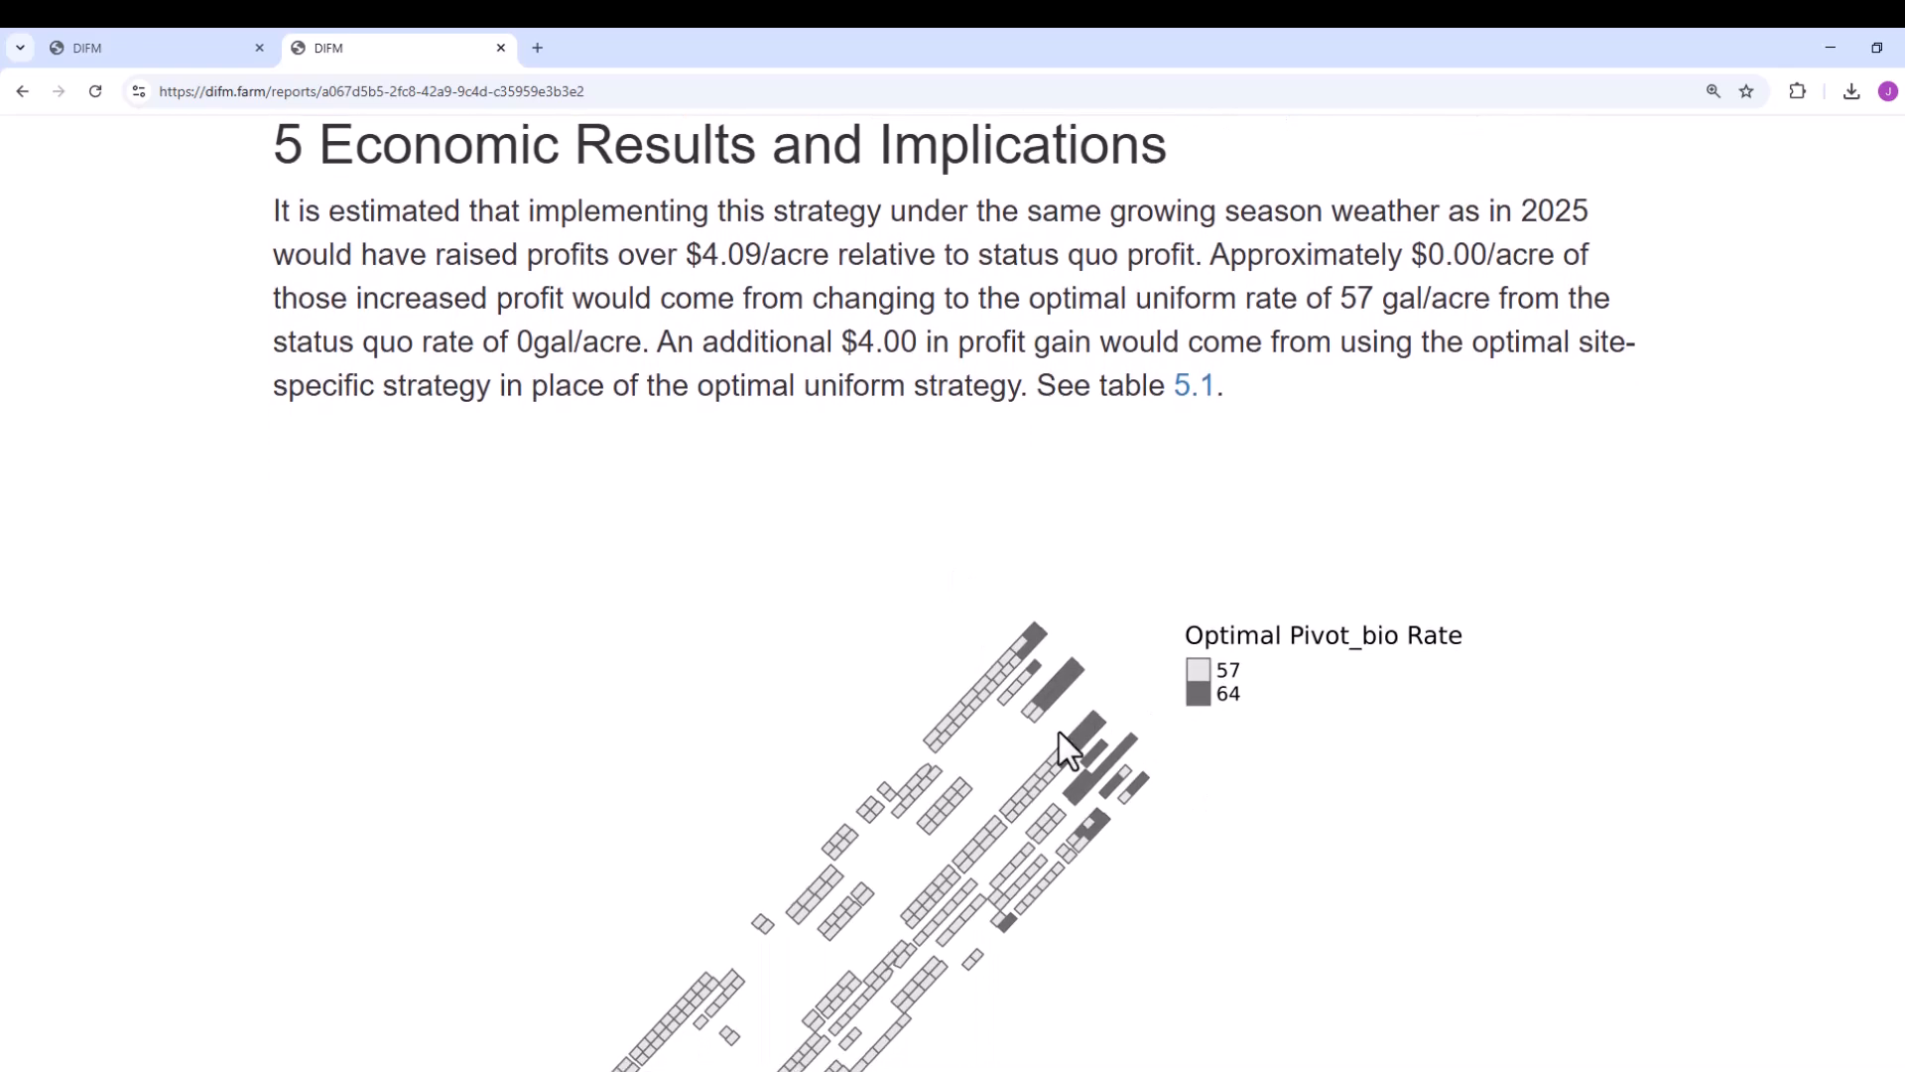
scroll(997, 750, down, 1)
scroll(985, 729, down, 3)
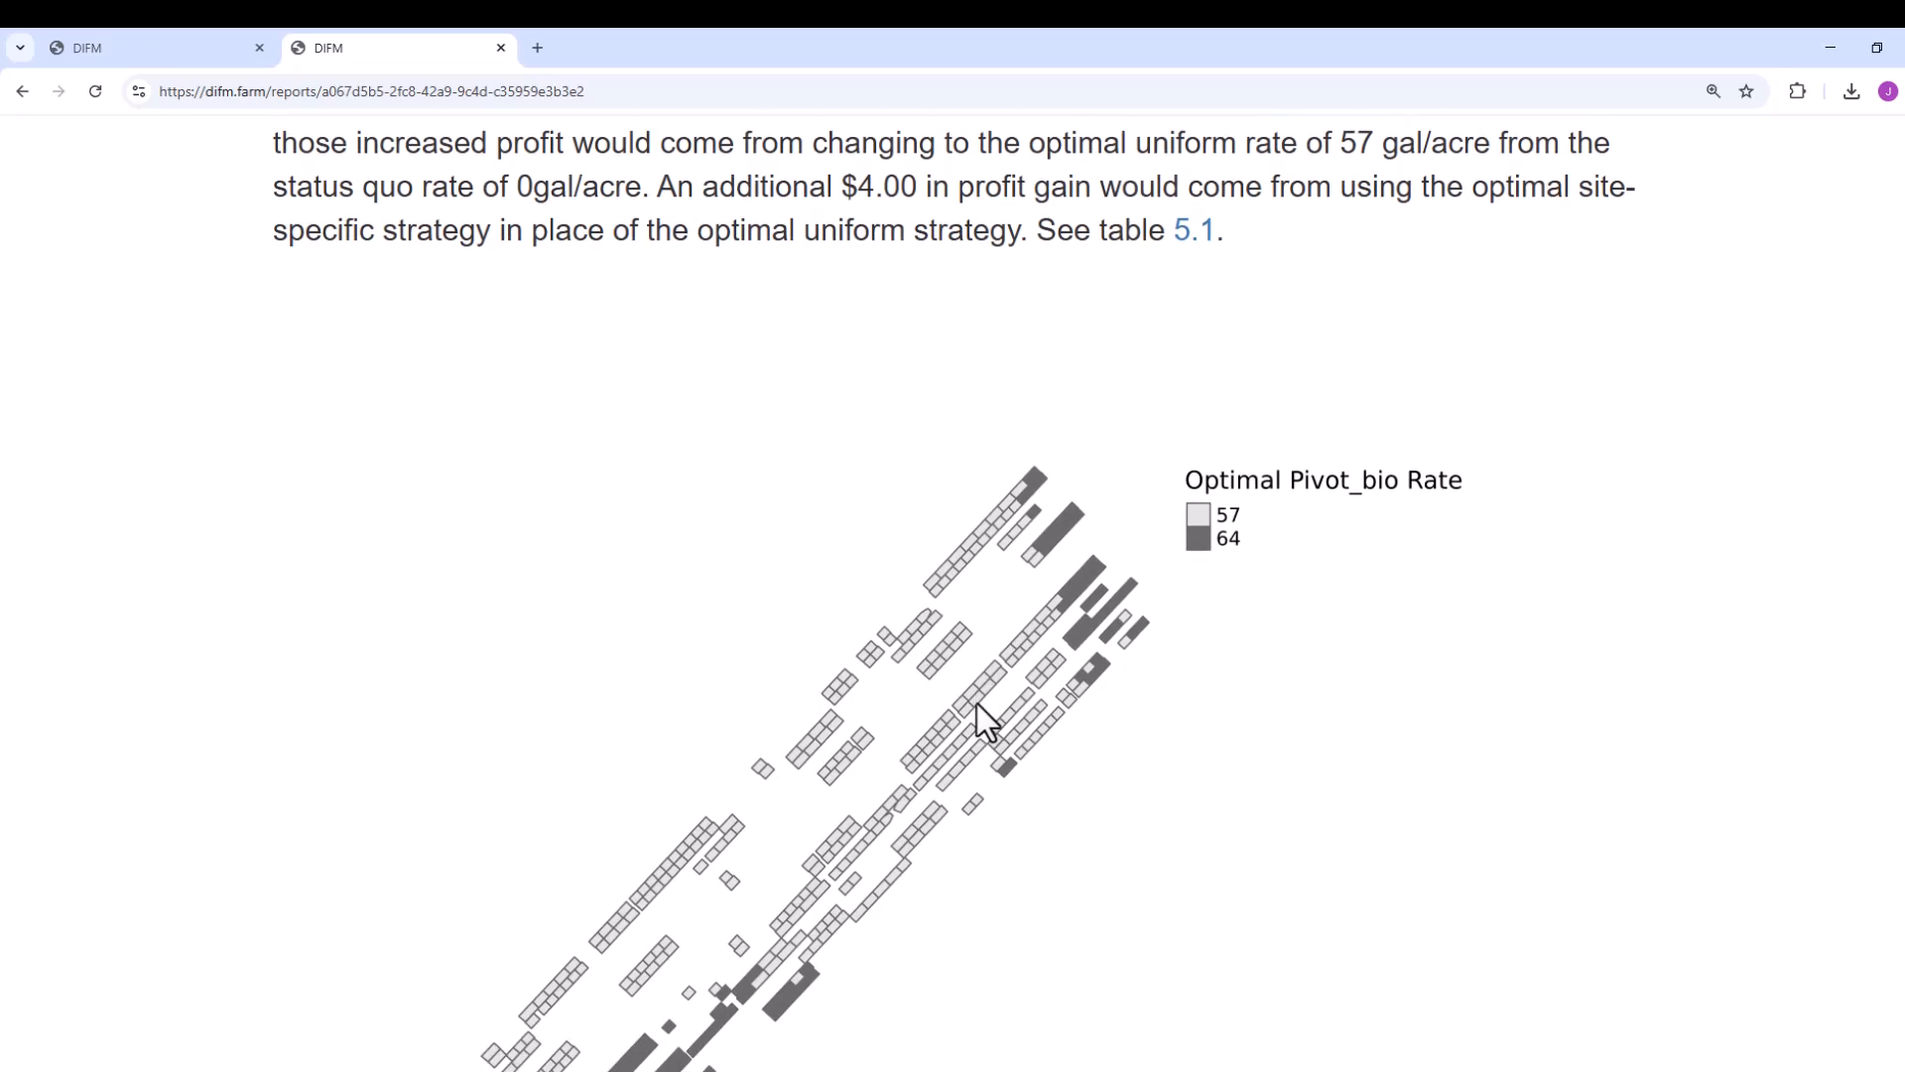
scroll(911, 539, down, 8)
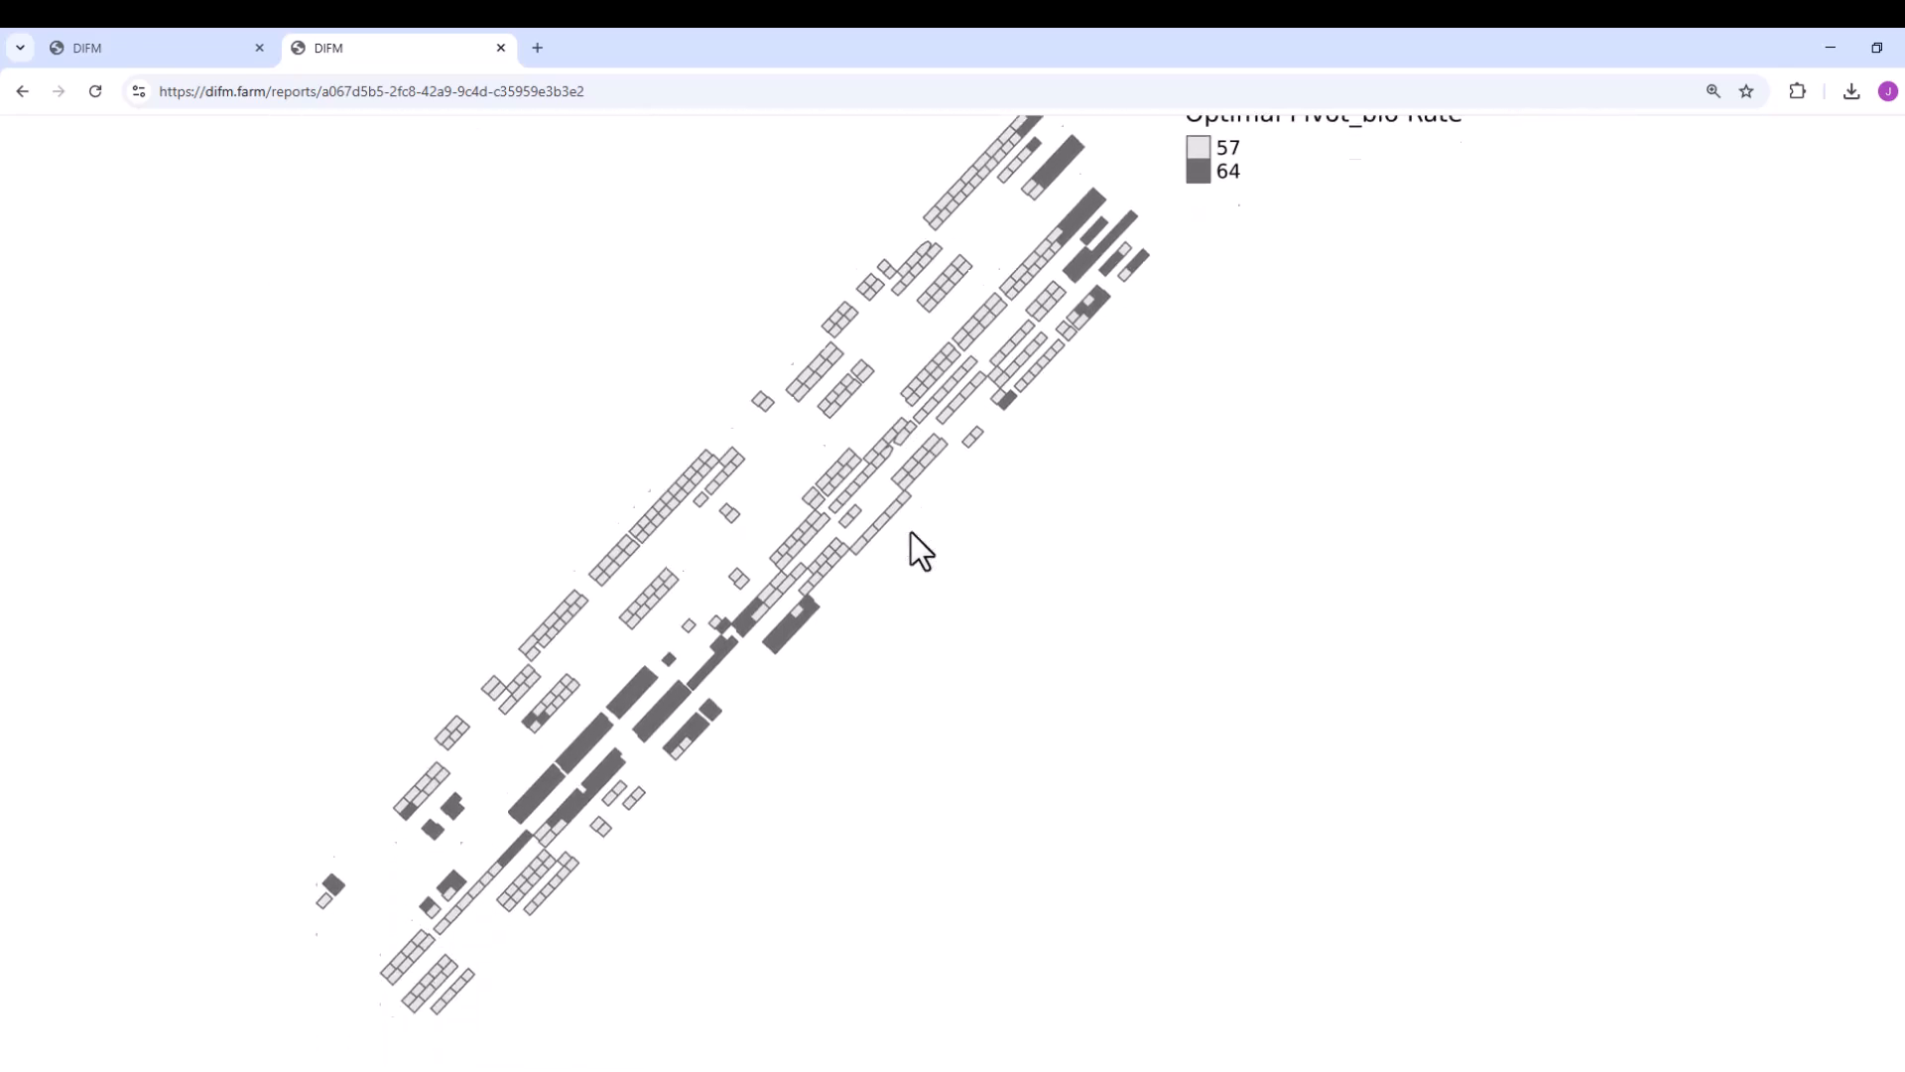
Review the profit gains in Table 5.1 and the data processing appendix with its yield and as-applied maps in Figure 6.1
scroll(926, 437, down, 4)
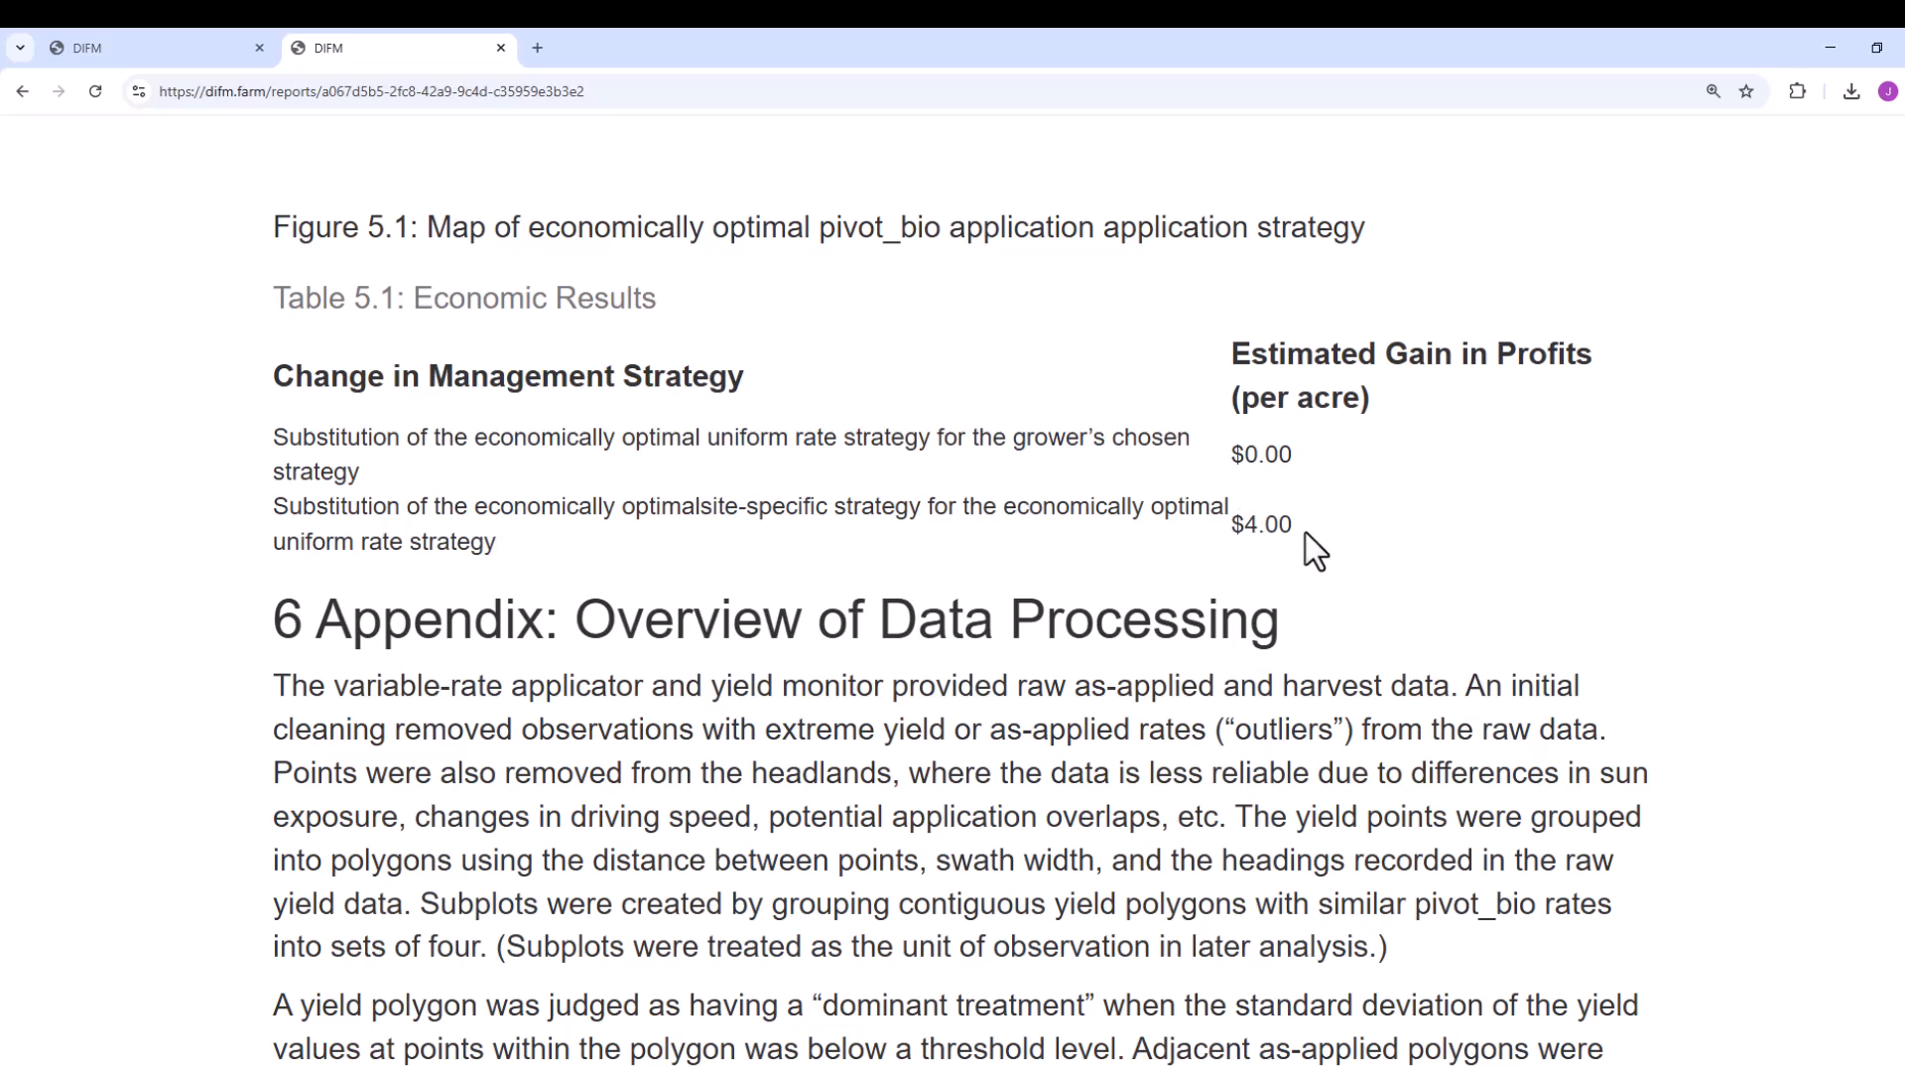
scroll(1305, 533, down, 3)
scroll(1318, 514, down, 5)
scroll(1324, 480, down, 6)
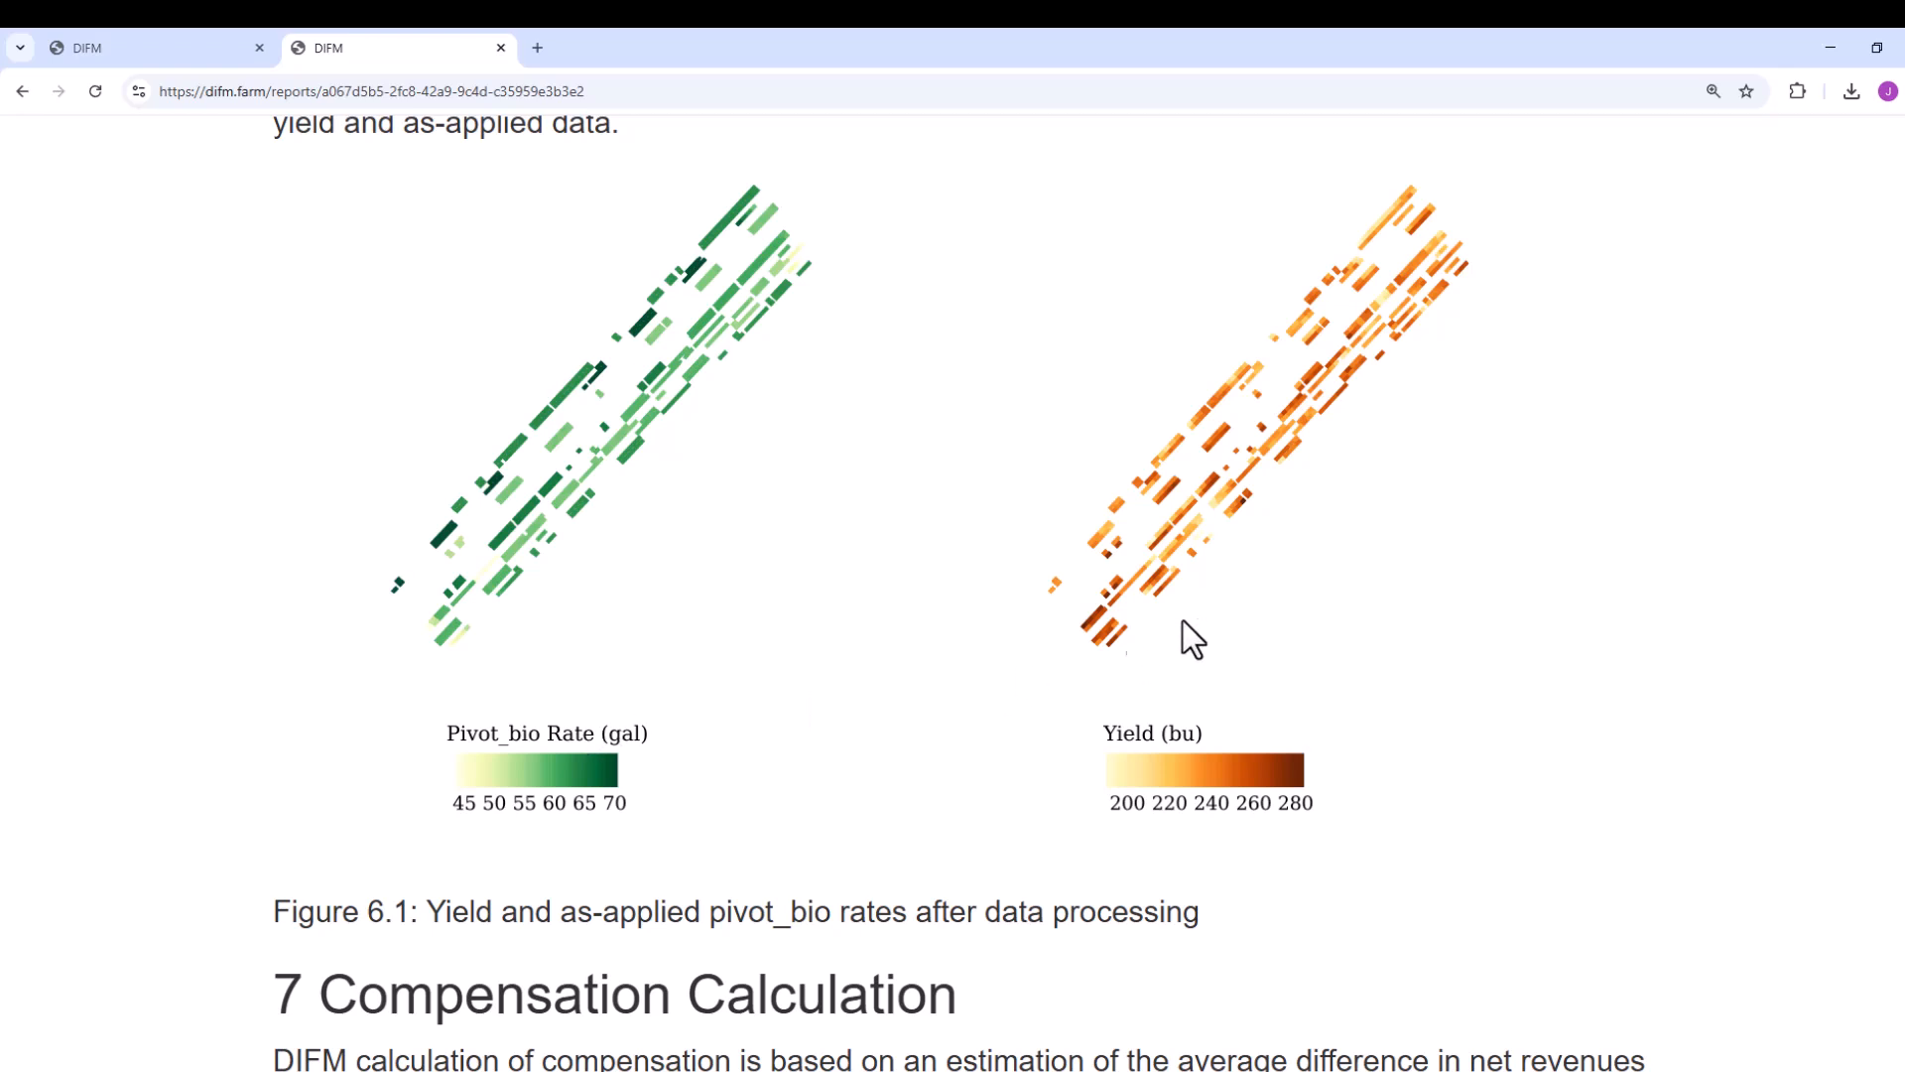
Read the Compensation Calculation section and examine the Figure 7.1 map of status quo and other trial rate areas
scroll(913, 650, down, 4)
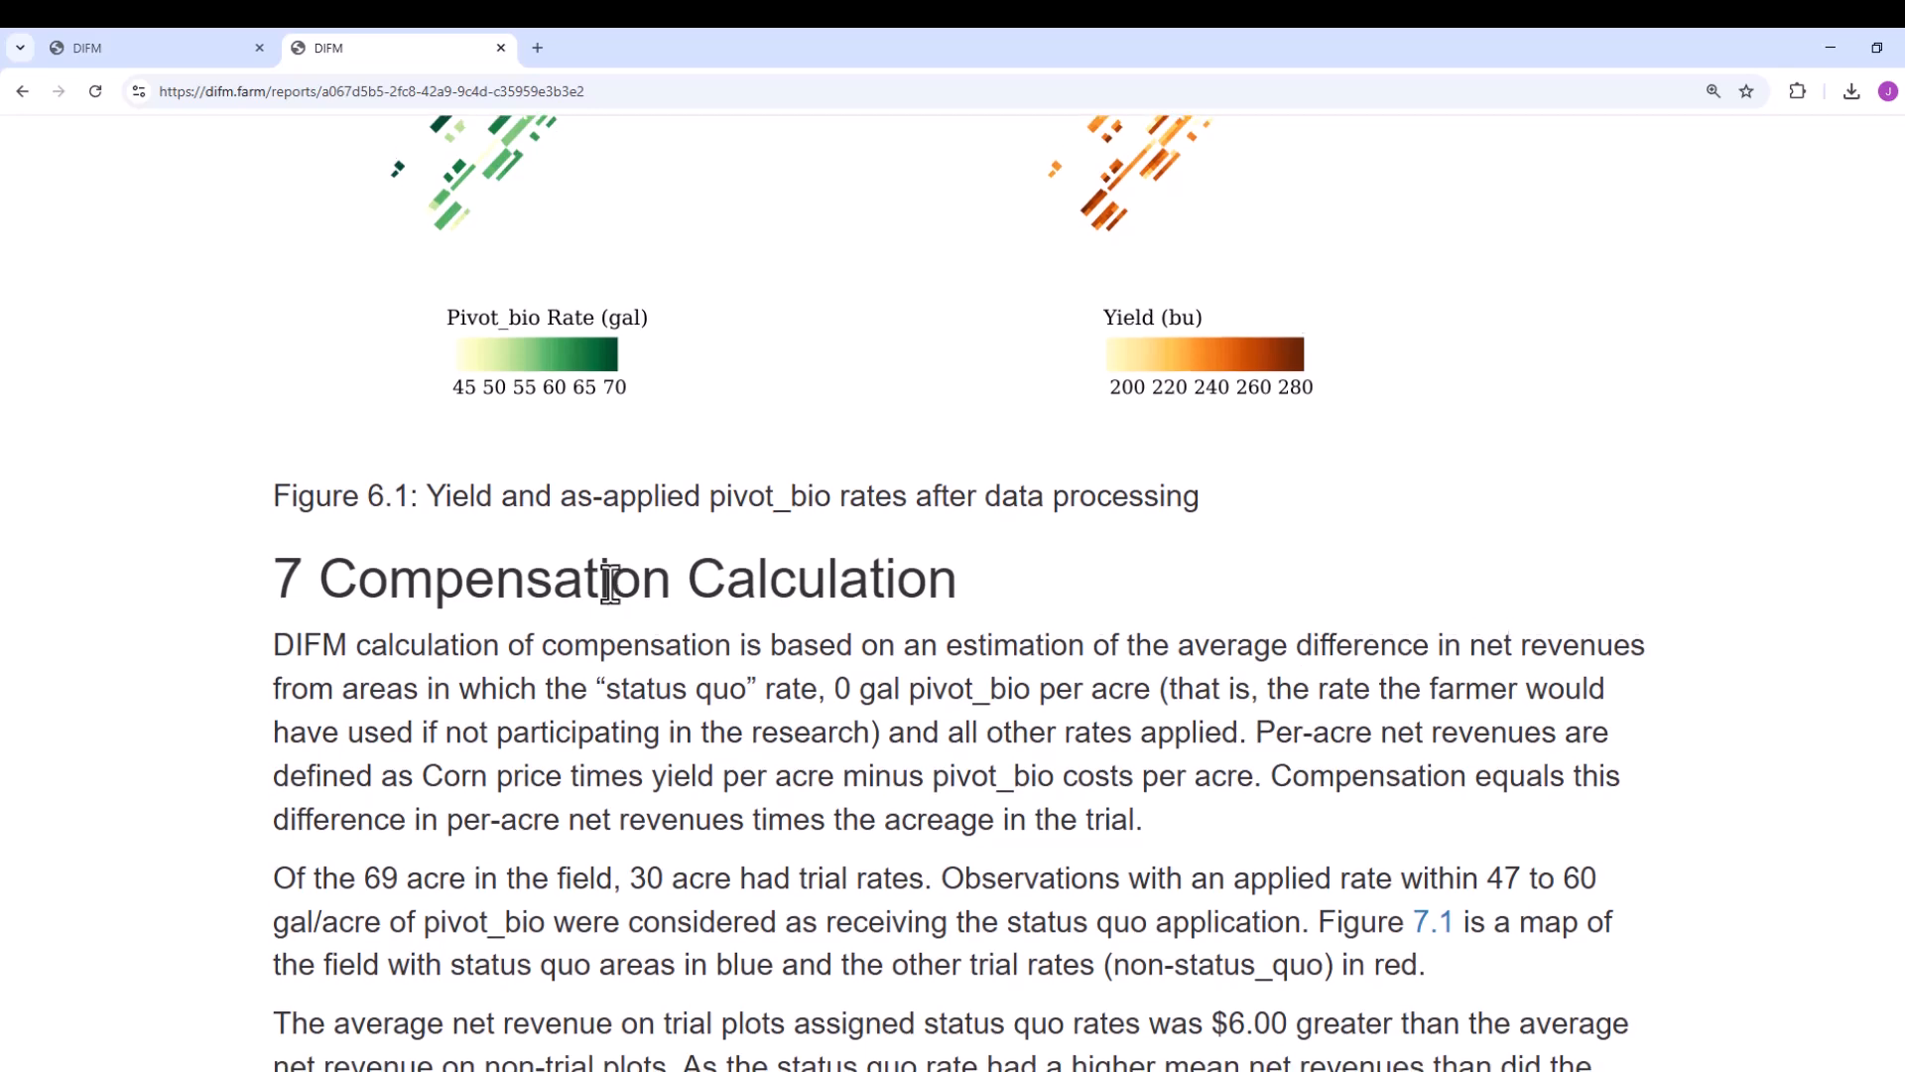
scroll(610, 586, down, 4)
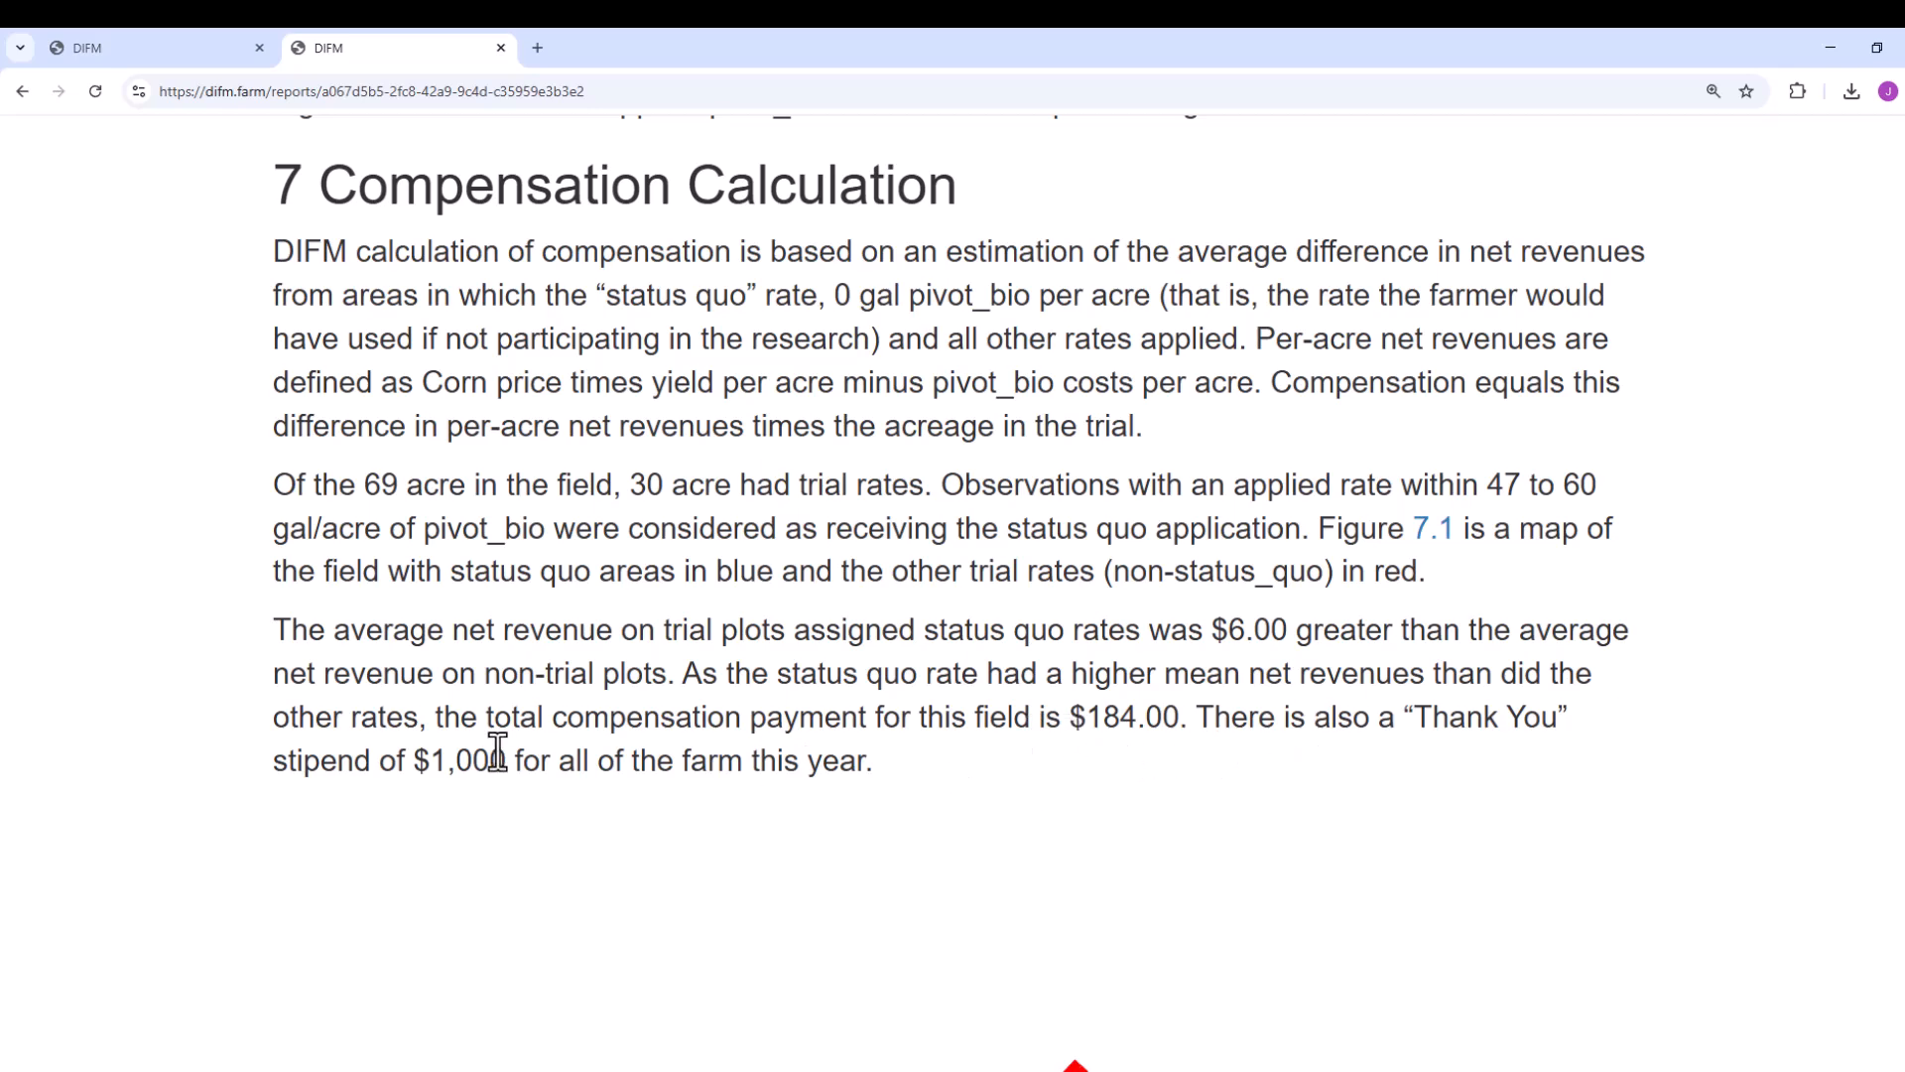
scroll(511, 751, down, 1)
scroll(511, 751, down, 3)
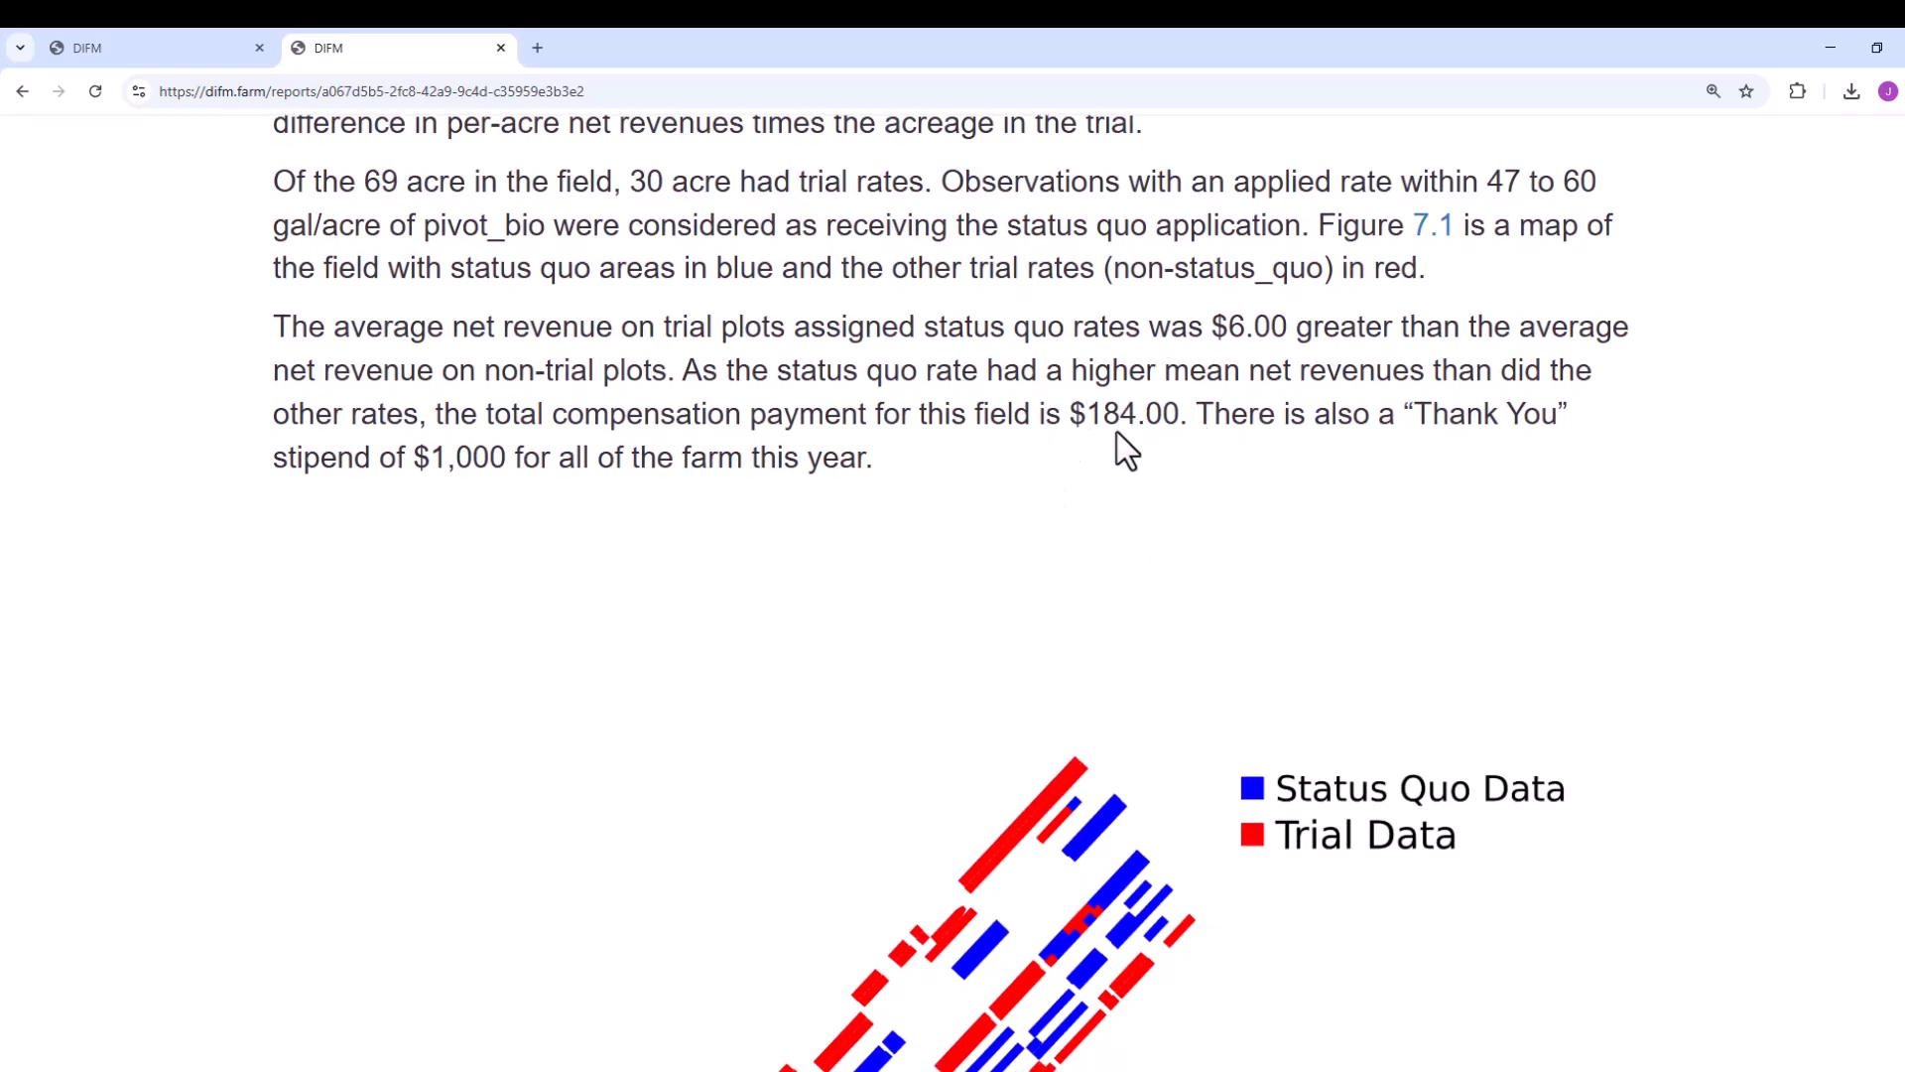
scroll(1116, 432, down, 4)
scroll(1163, 403, down, 8)
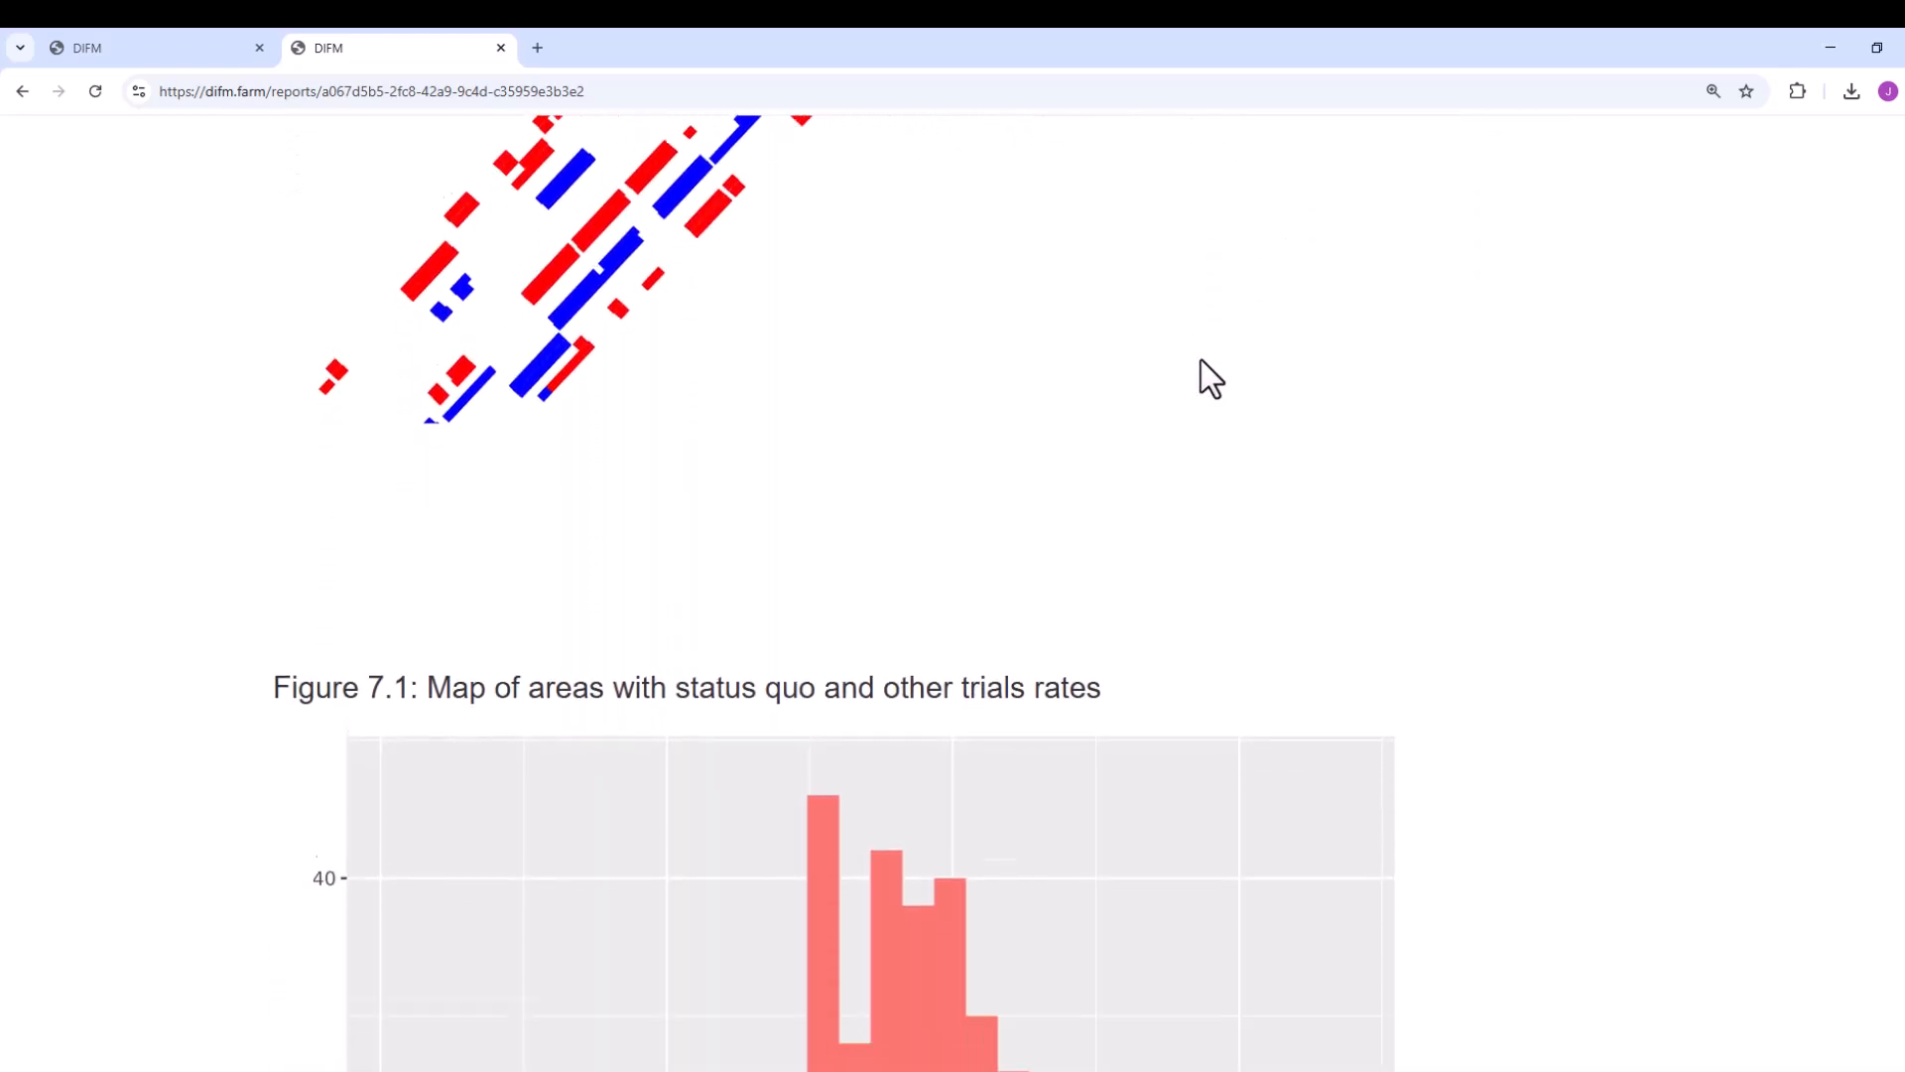
Examine the profit histogram in Figure 7.2 and the compensation results in Table 7.1, continuing to the report's closing footnotes
scroll(1198, 362, down, 5)
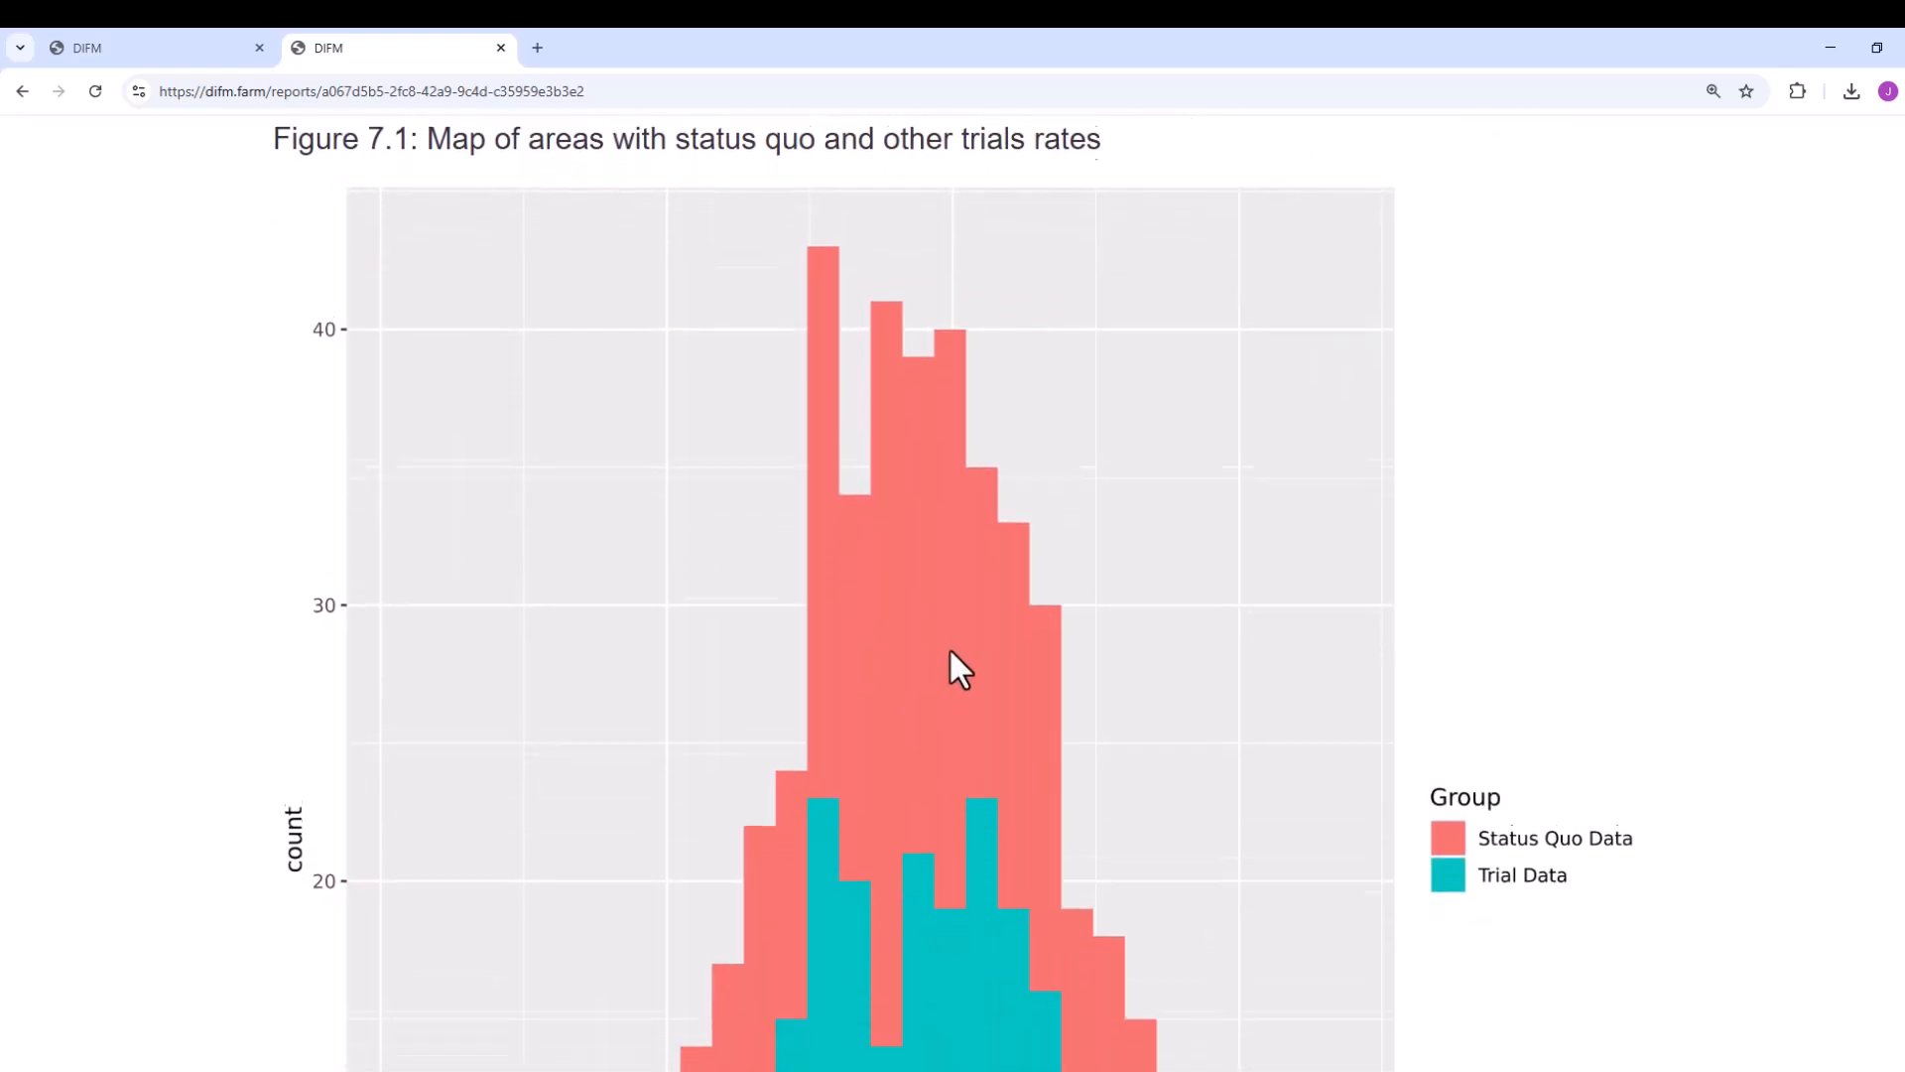
scroll(950, 657, down, 4)
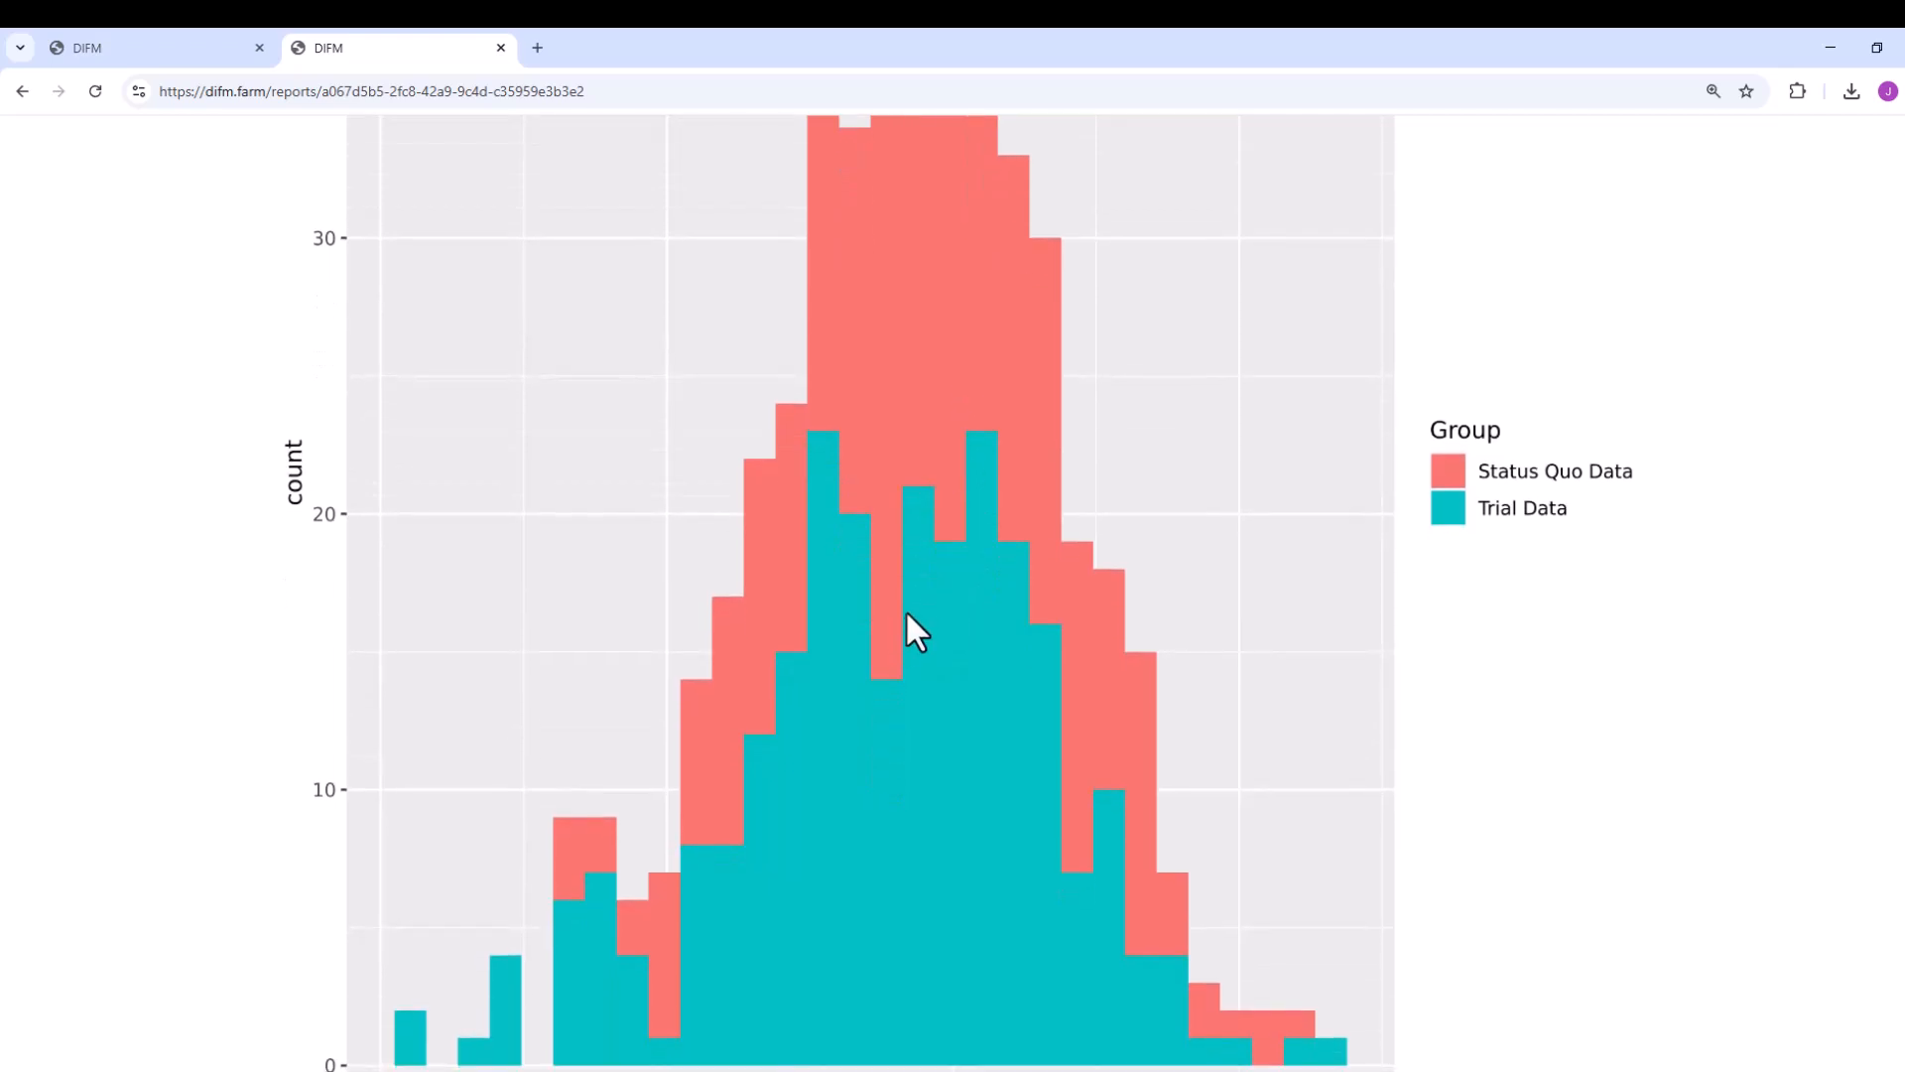
scroll(297, 413, down, 5)
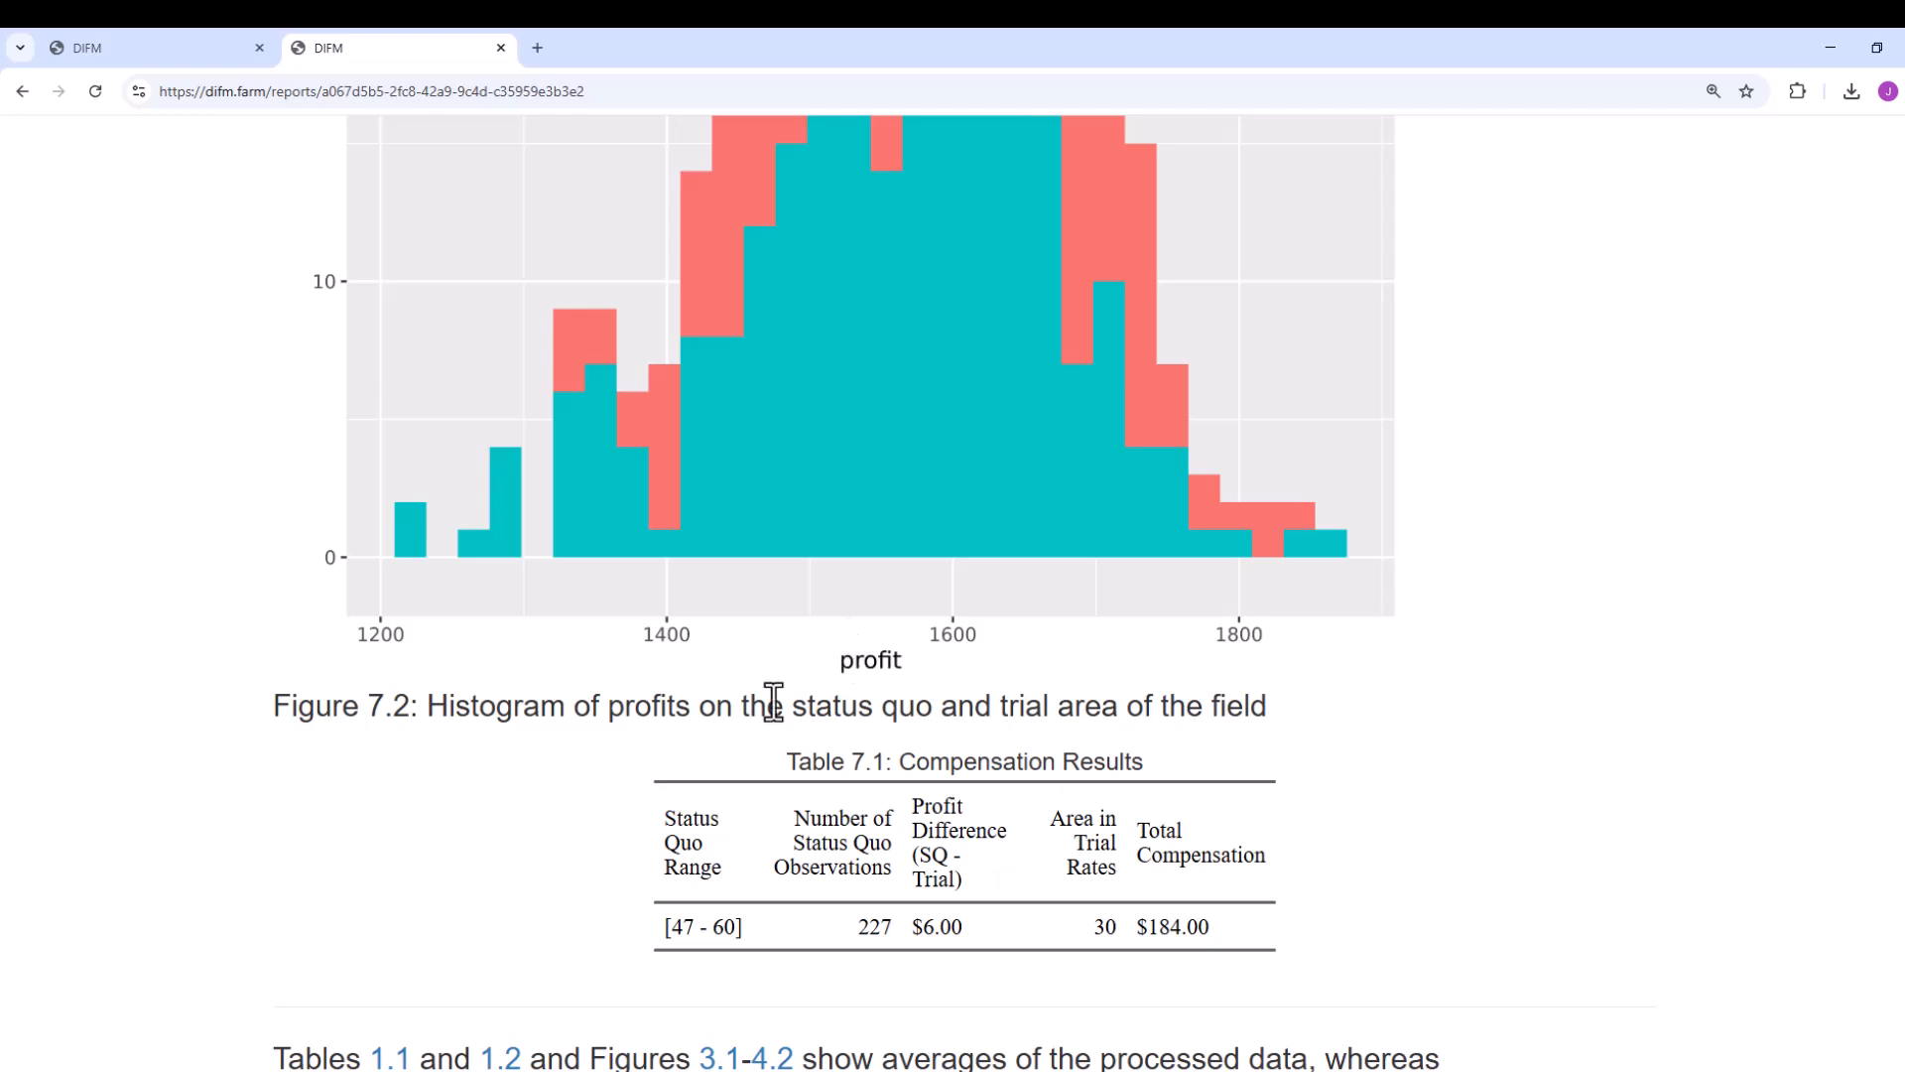
scroll(774, 689, down, 1)
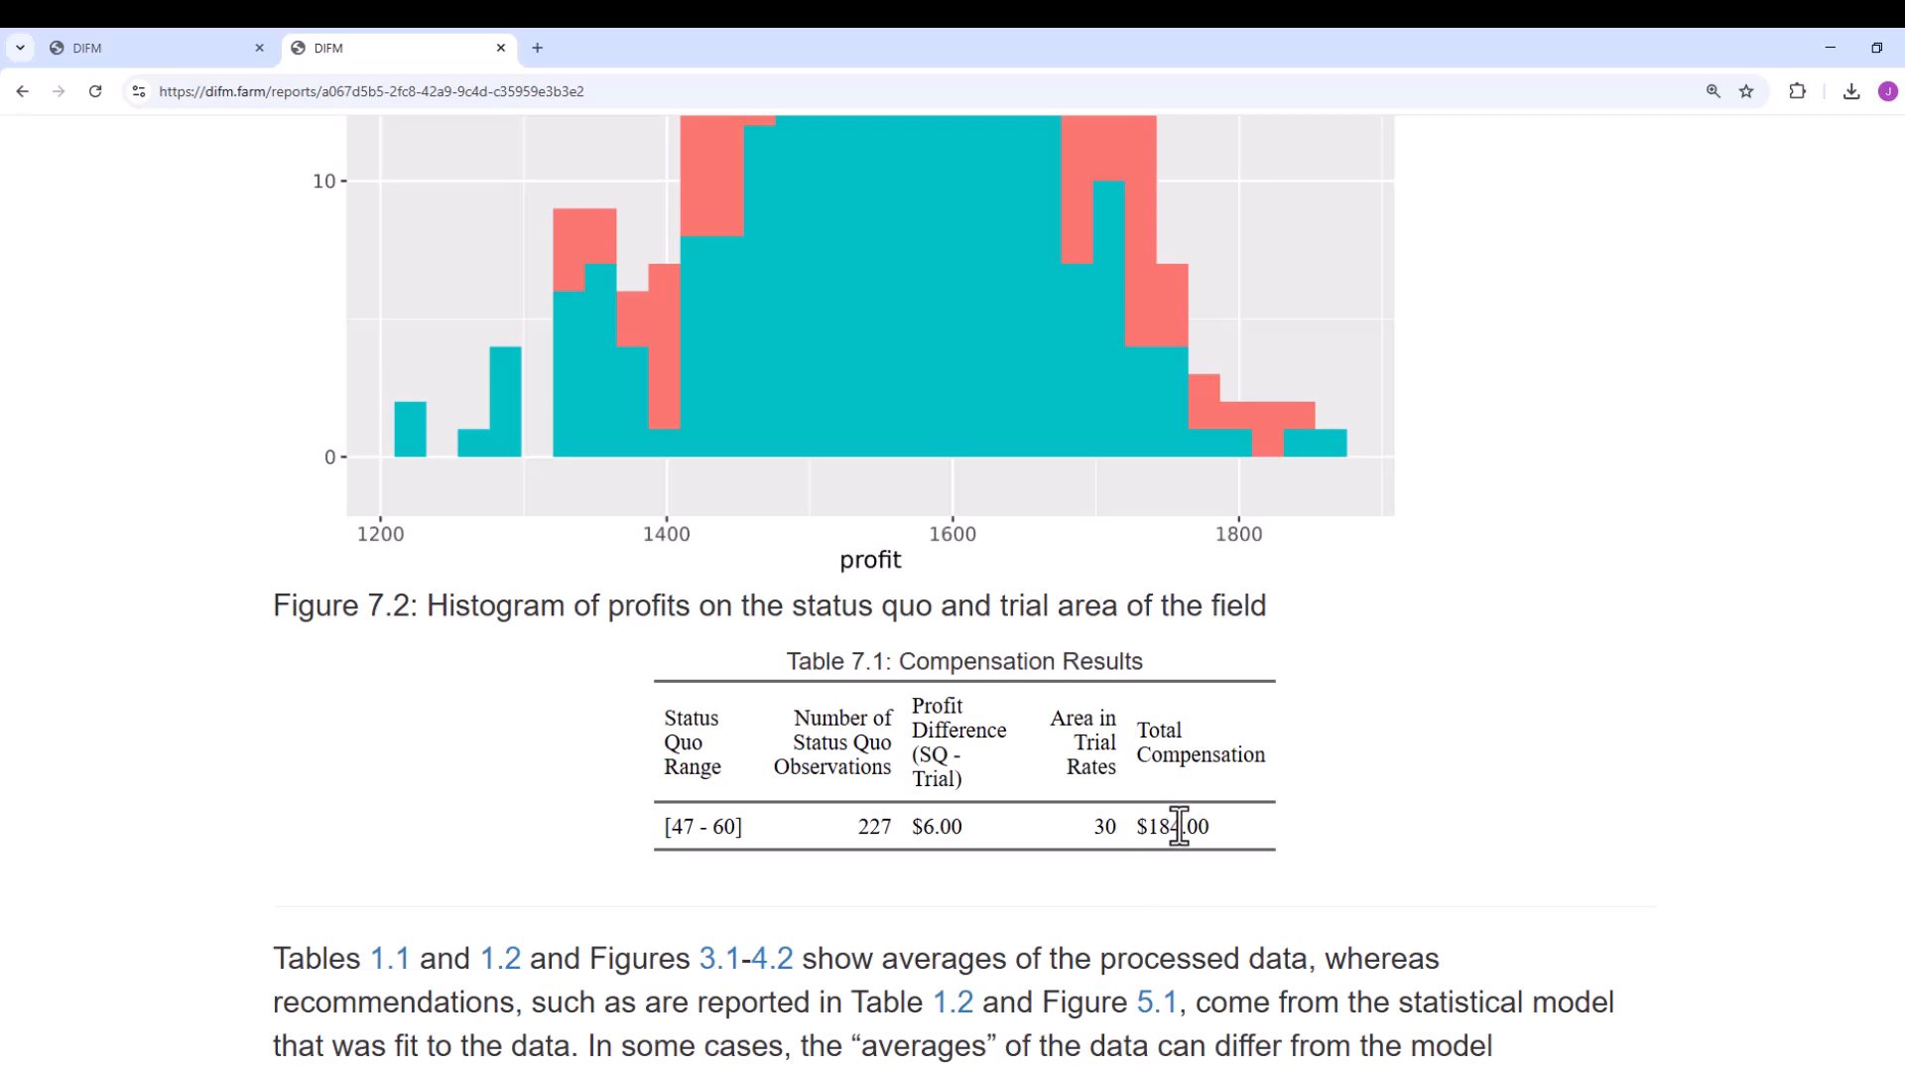
scroll(1181, 844, down, 4)
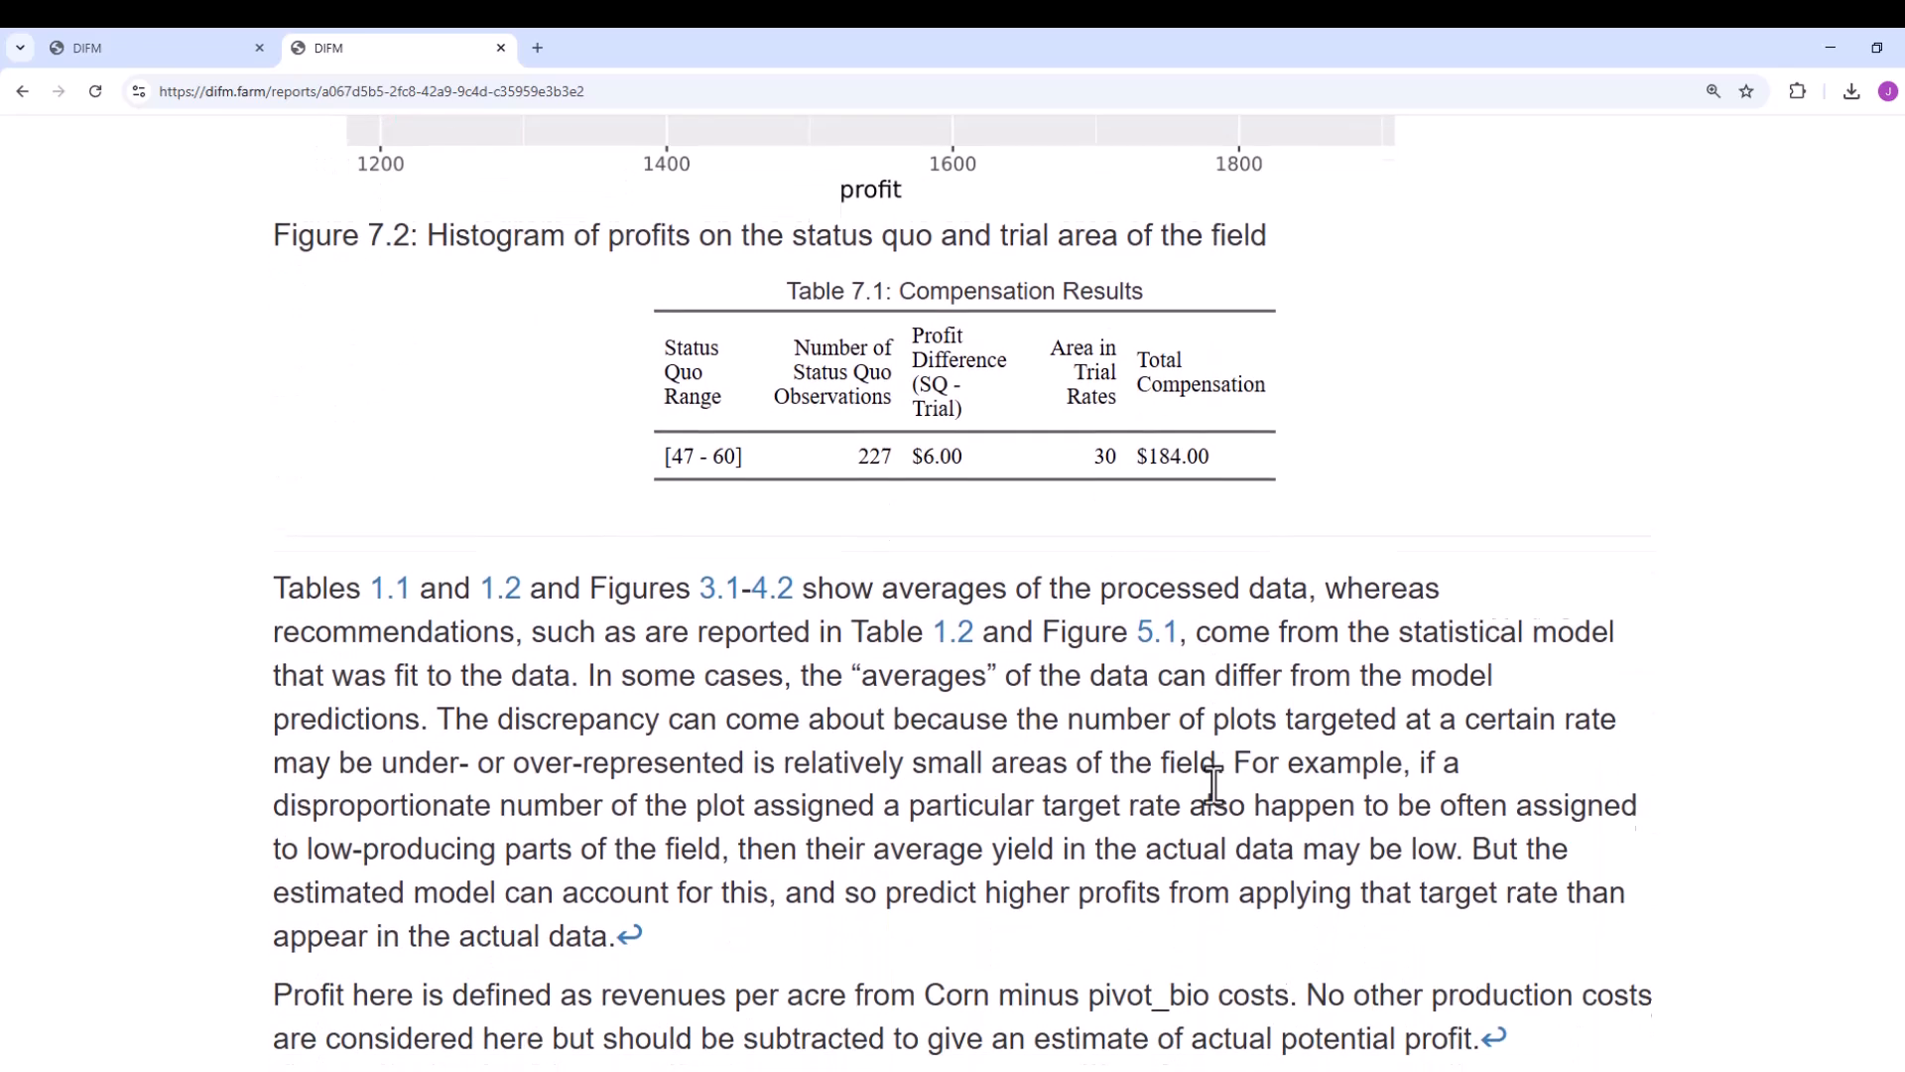
scroll(1213, 784, down, 2)
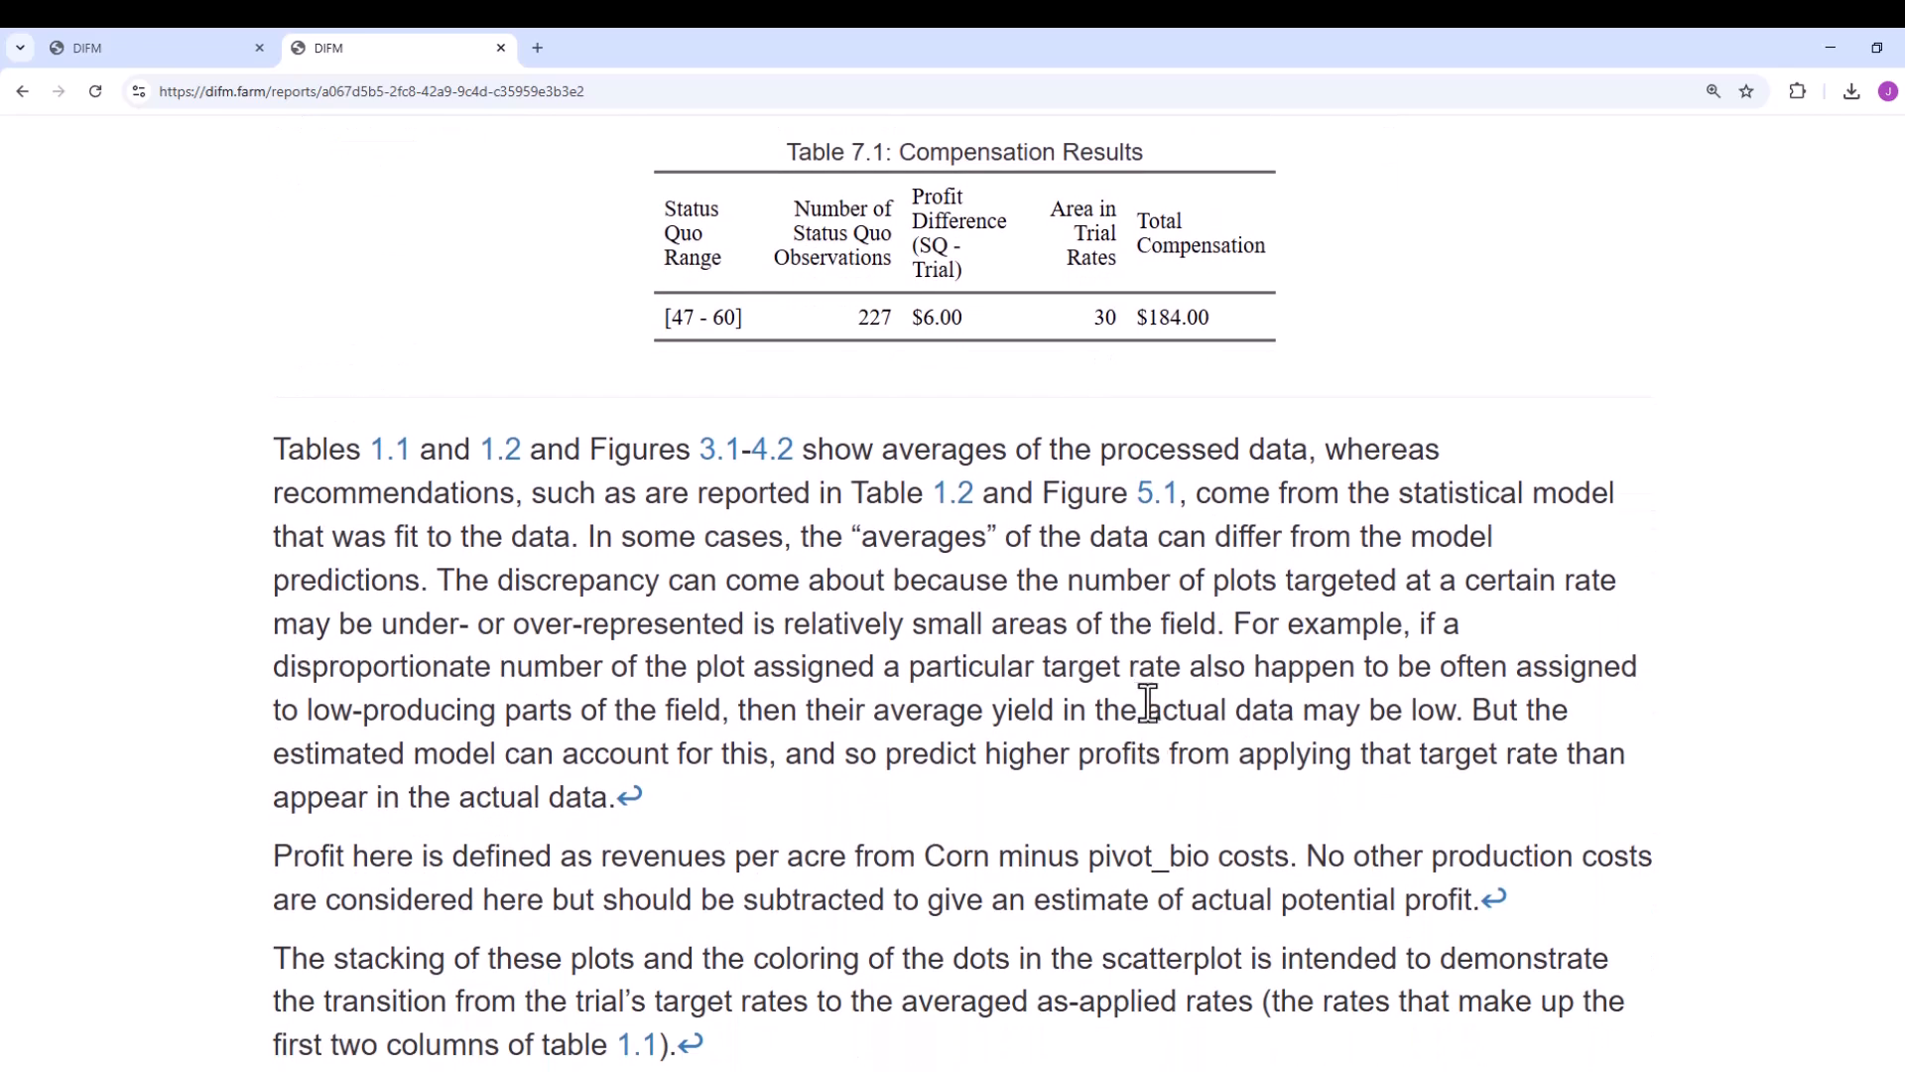